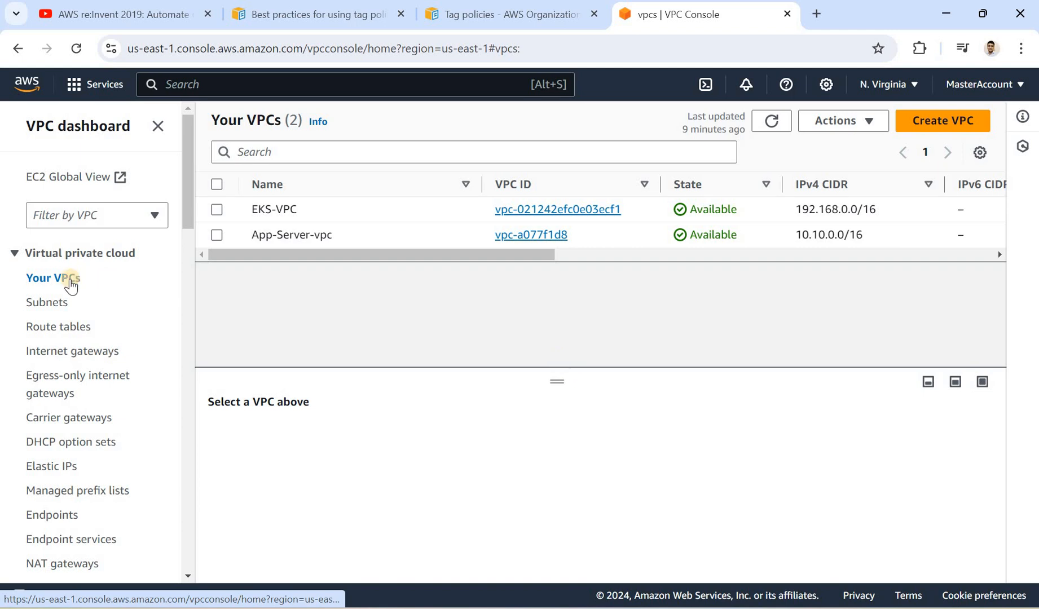
- Search the AWS services for vpc, open the VPC service, and list the account's VPCs
click(254, 94)
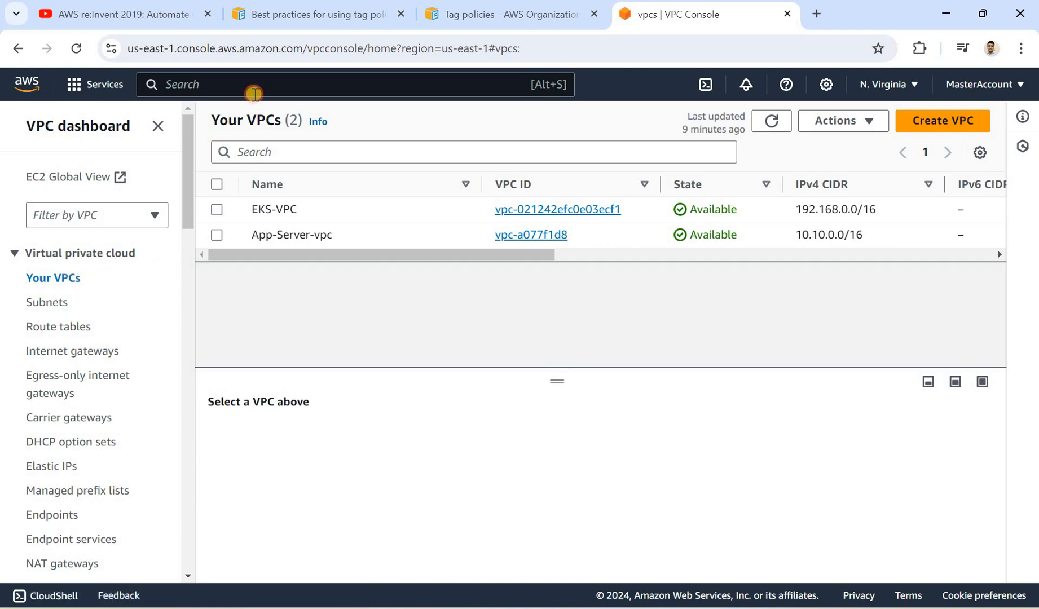
text(vpc)
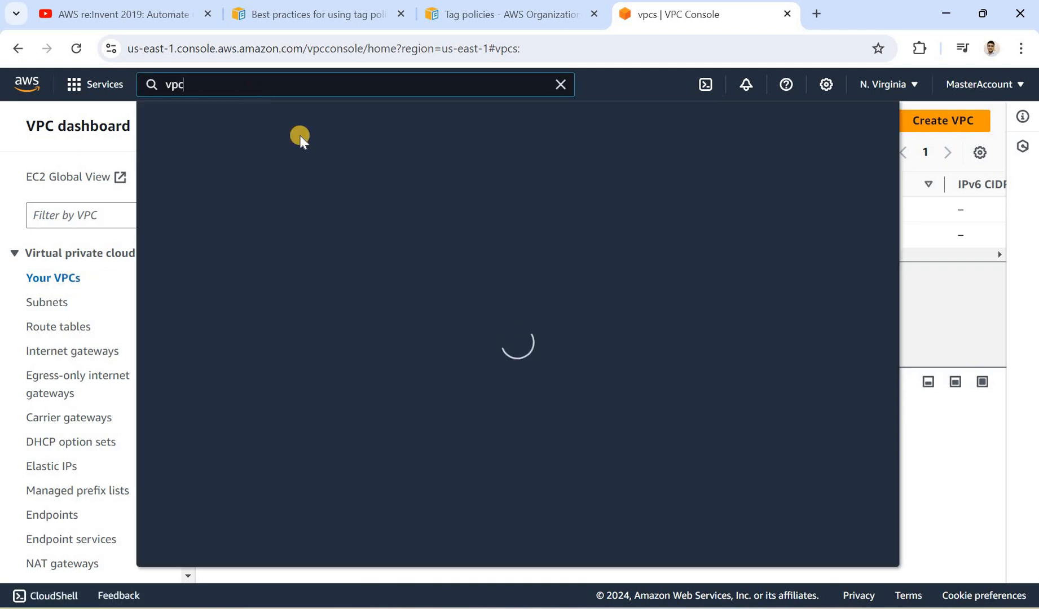
click(400, 211)
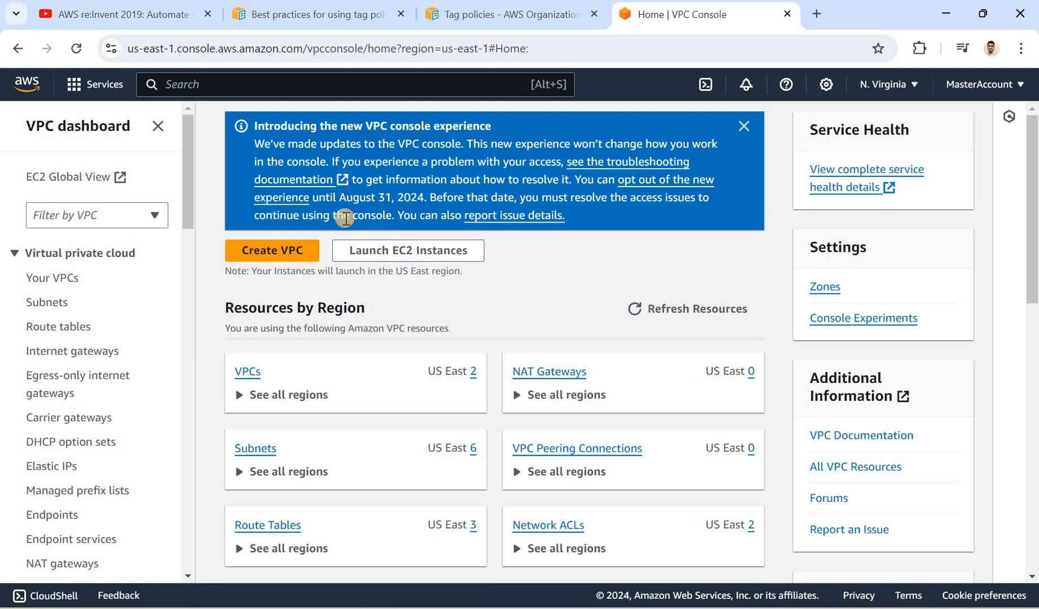
click(49, 279)
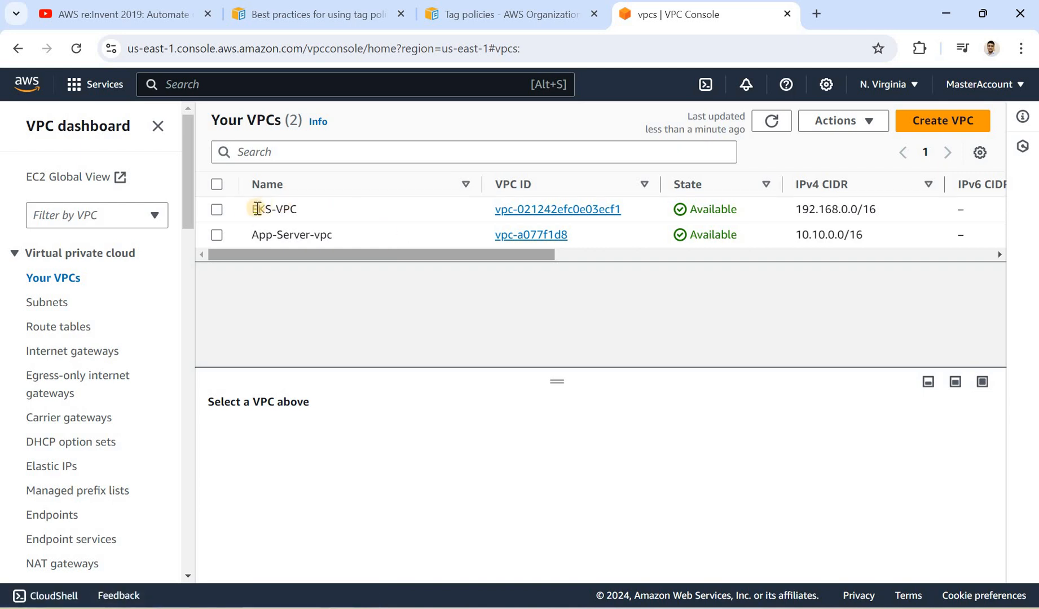
- Look over the existing EKS-VPC and App-Server-vpc entries, leaving neither one selected
triple_click(293, 212)
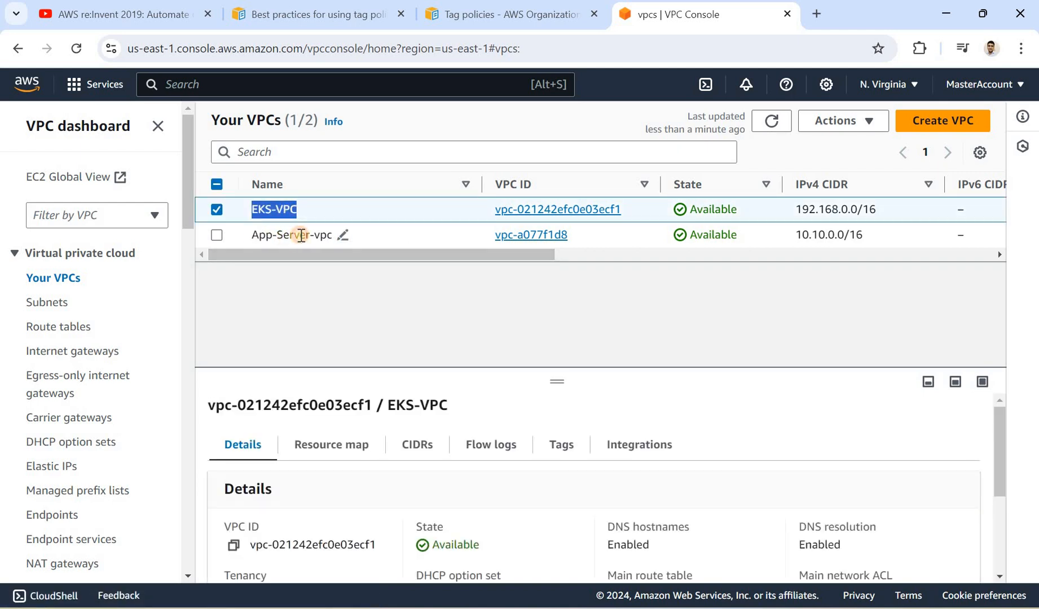
drag(295, 235, 219, 232)
click(217, 234)
click(215, 235)
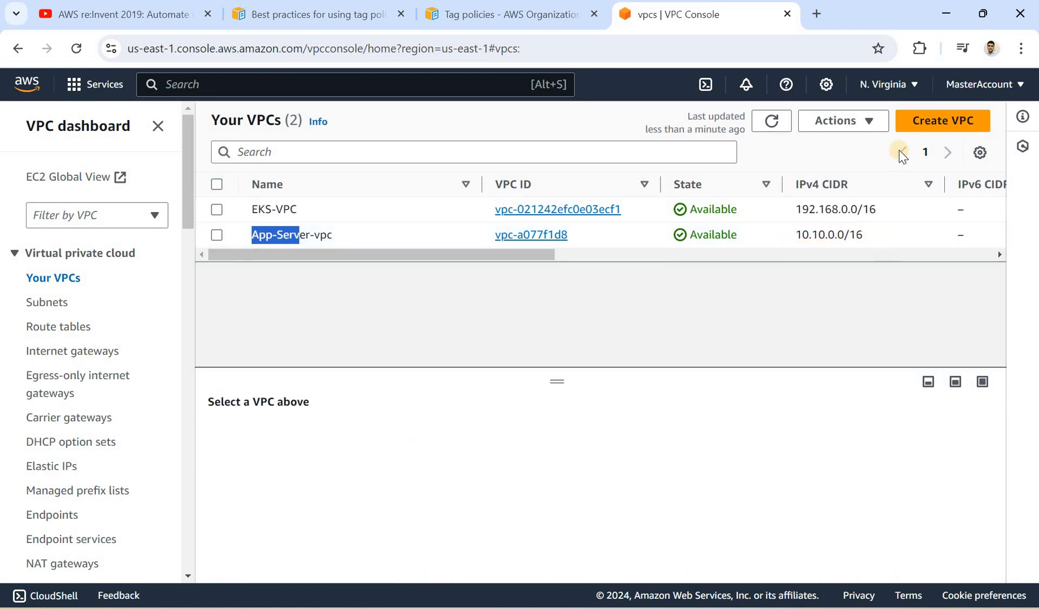
- Start creating a new VPC with the VPC only option and set its name tag to vpc-lab
click(931, 119)
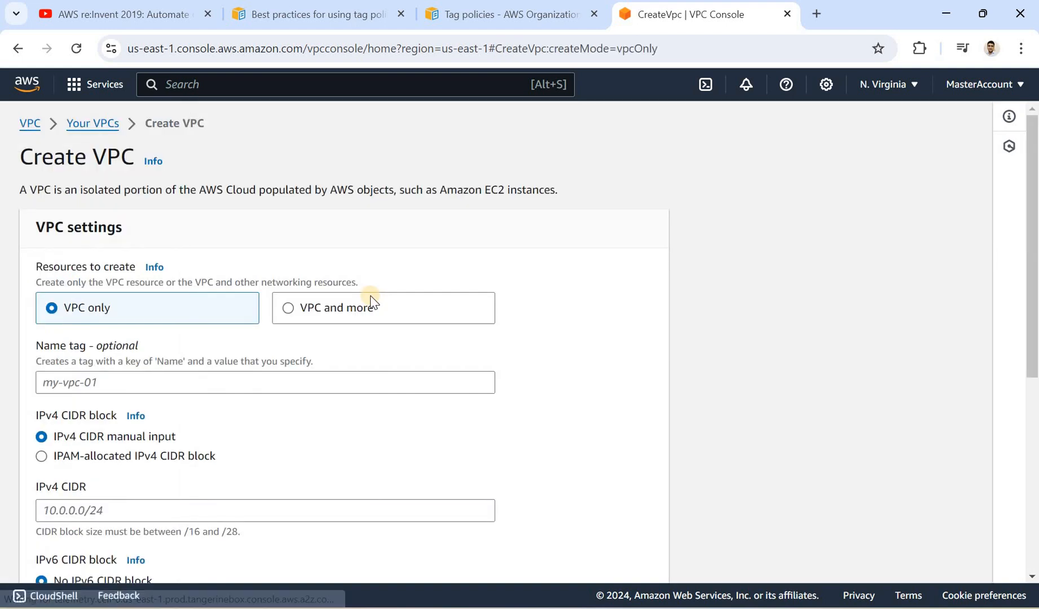
mouse_move(1035, 166)
mouse_down()
mouse_move(1035, 230)
mouse_move(1034, 162)
mouse_up()
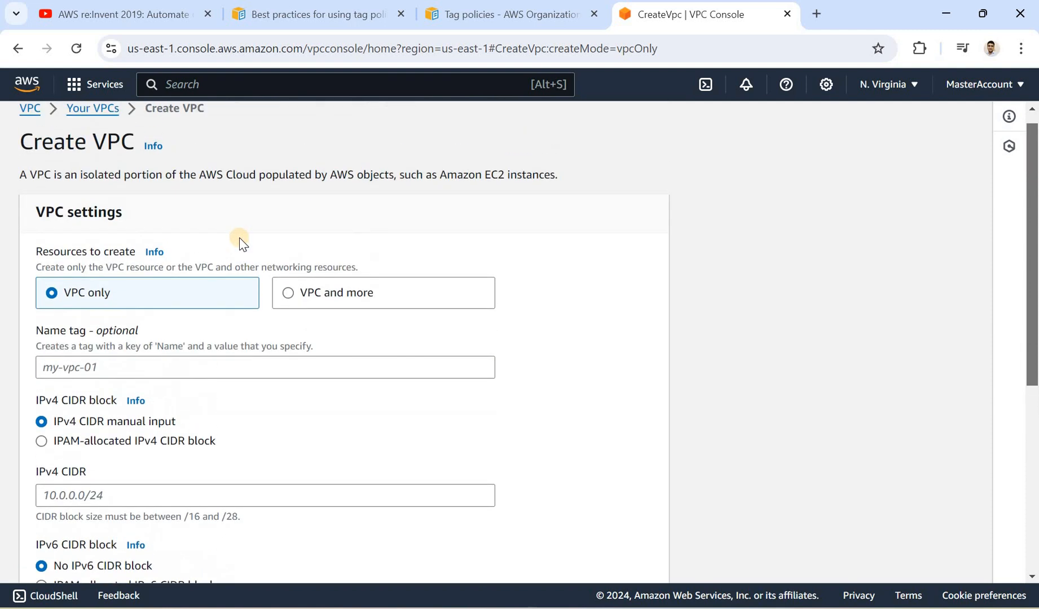
click(117, 372)
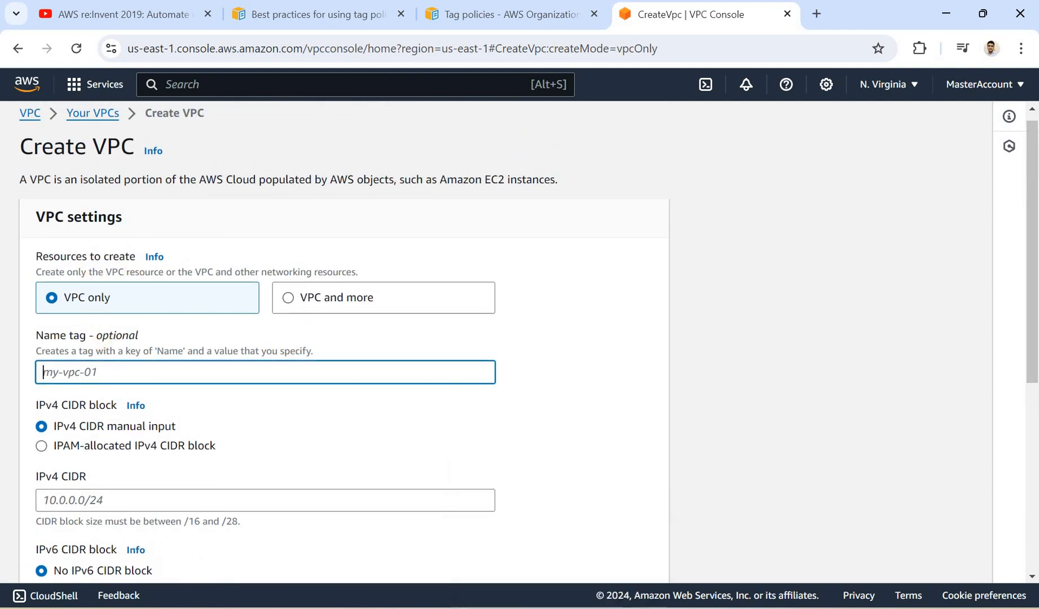
click(635, 608)
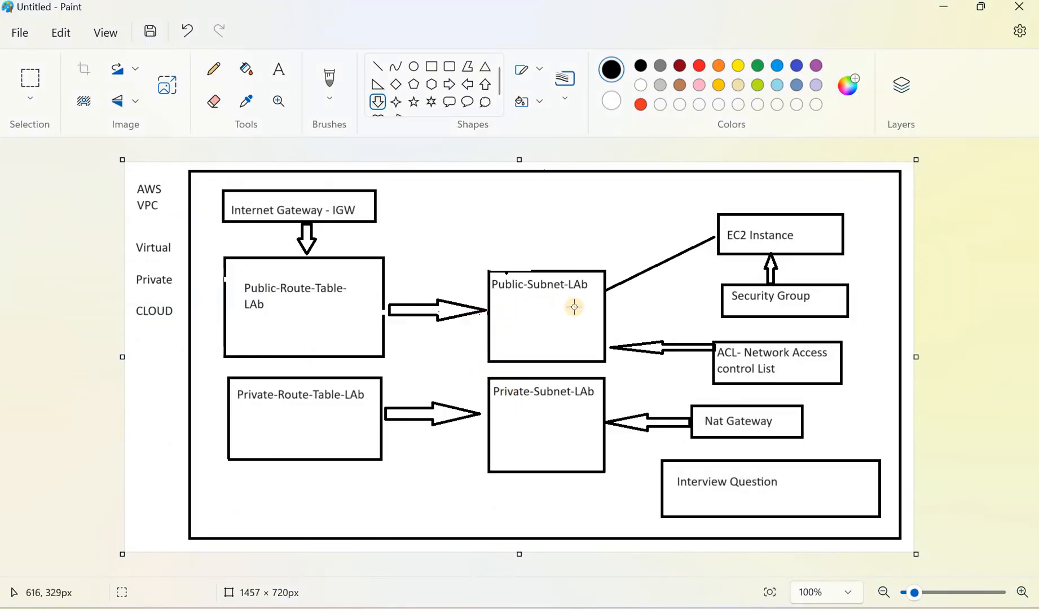
click(943, 11)
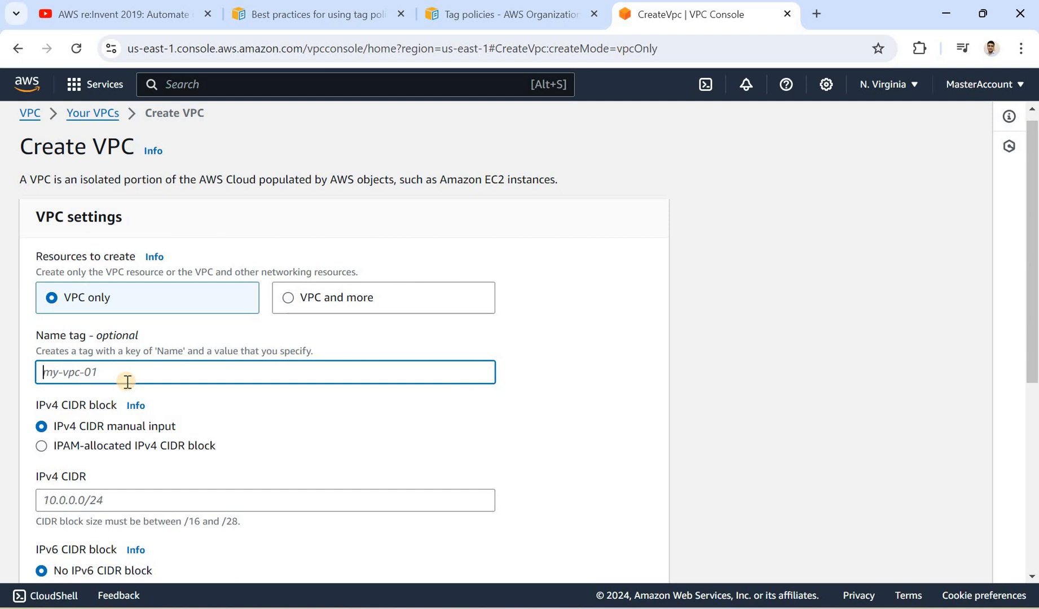
text(Vp)
key(BackSpace)
text(vpc-p)
text(ab)
key(BackSpace)
key(BackSpace)
text(lab)
key(ctrl+a)
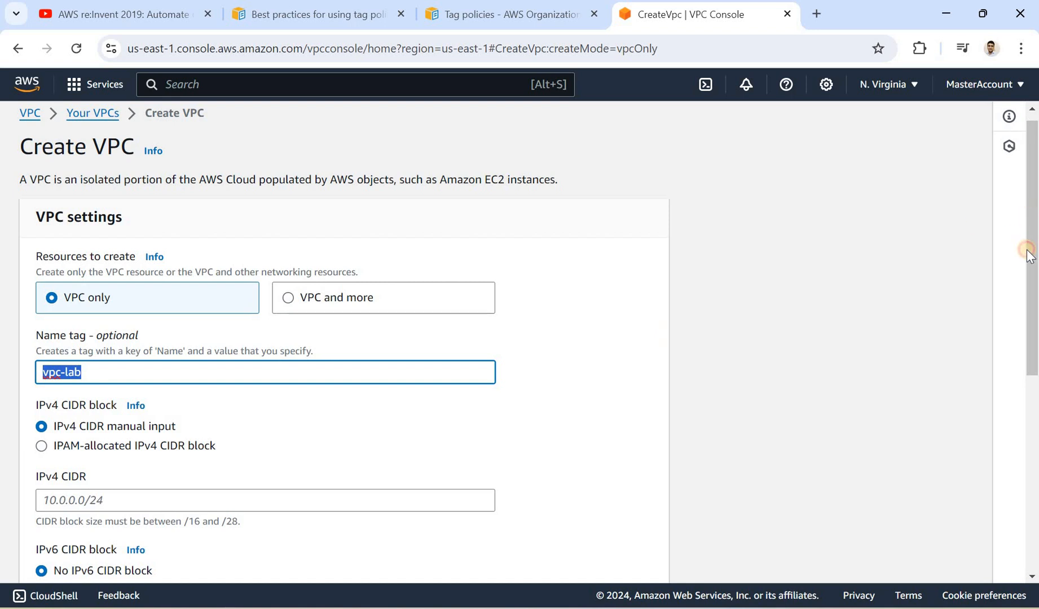
- Set the new VPC's manual IPv4 CIDR to 10.5.5.0/16
drag(1026, 249, 1028, 335)
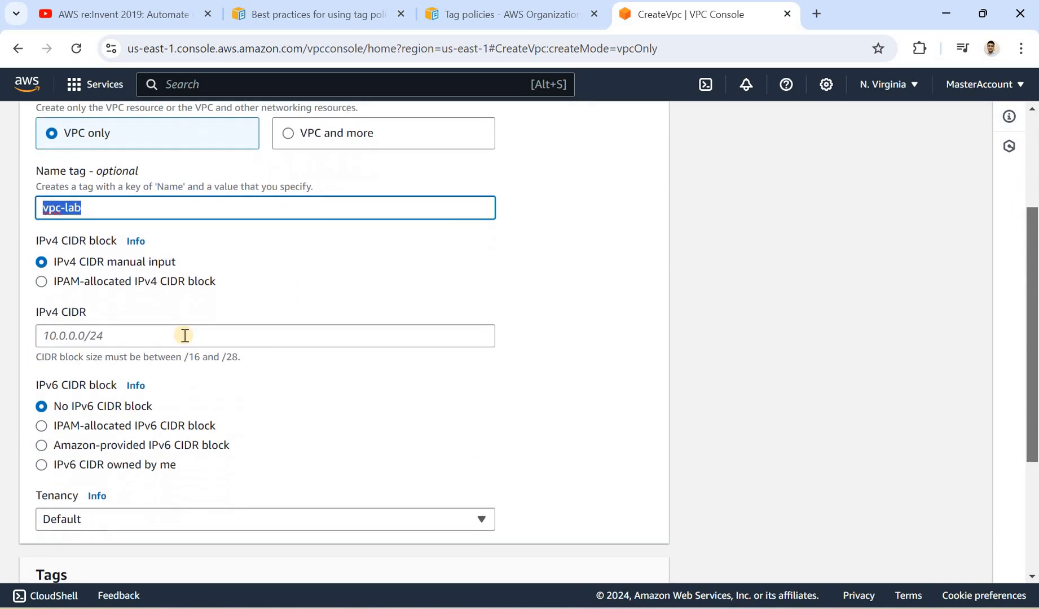
click(104, 336)
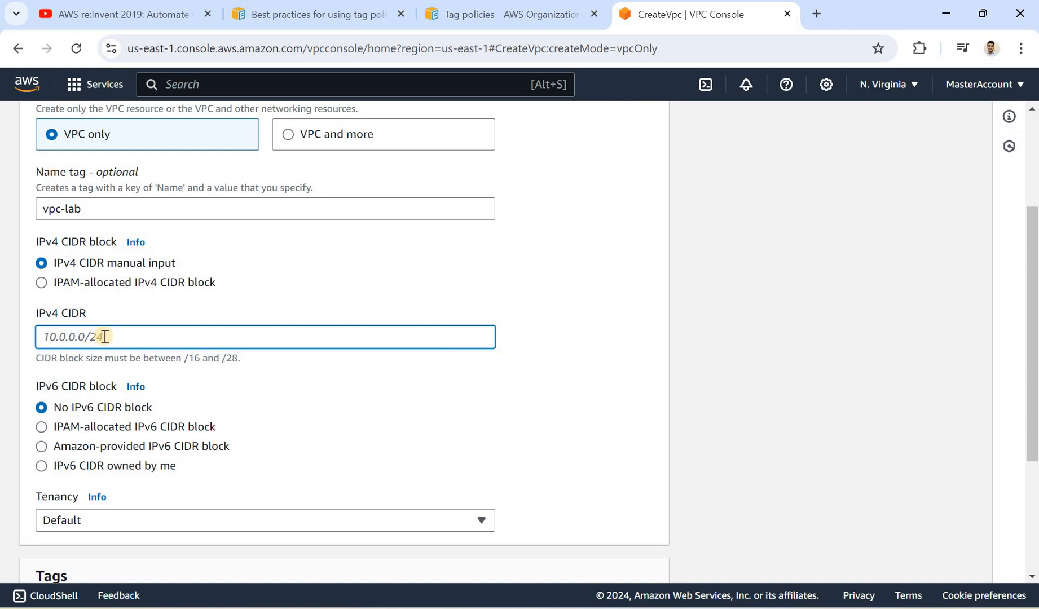
text(10.5.5.0/1)
text(6)
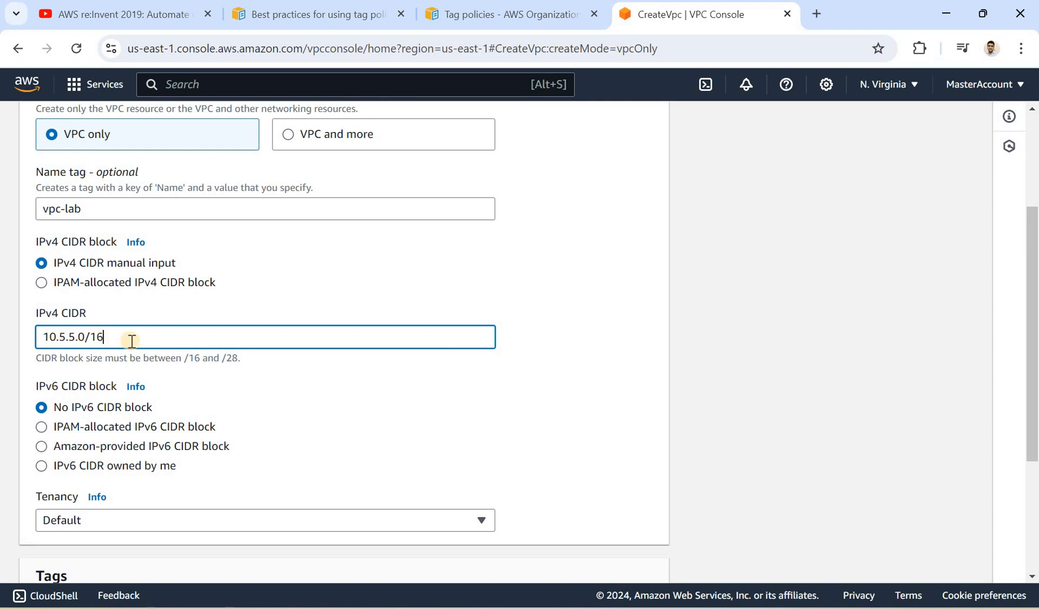
triple_click(37, 338)
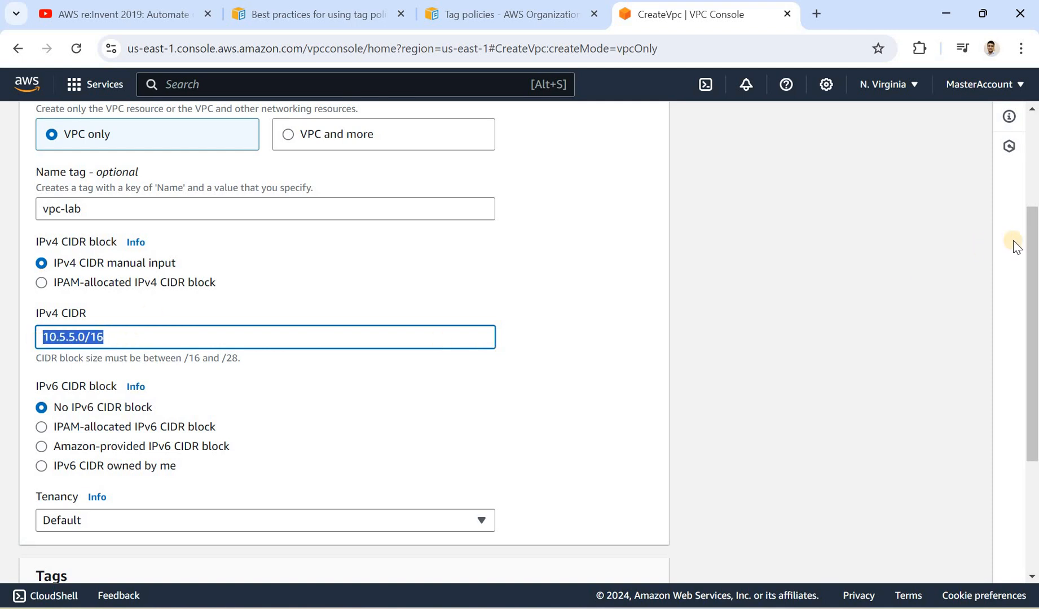
- Review the tenancy options, keep Default tenancy and No IPv6 CIDR block, and try to create the VPC
drag(1035, 251, 1035, 353)
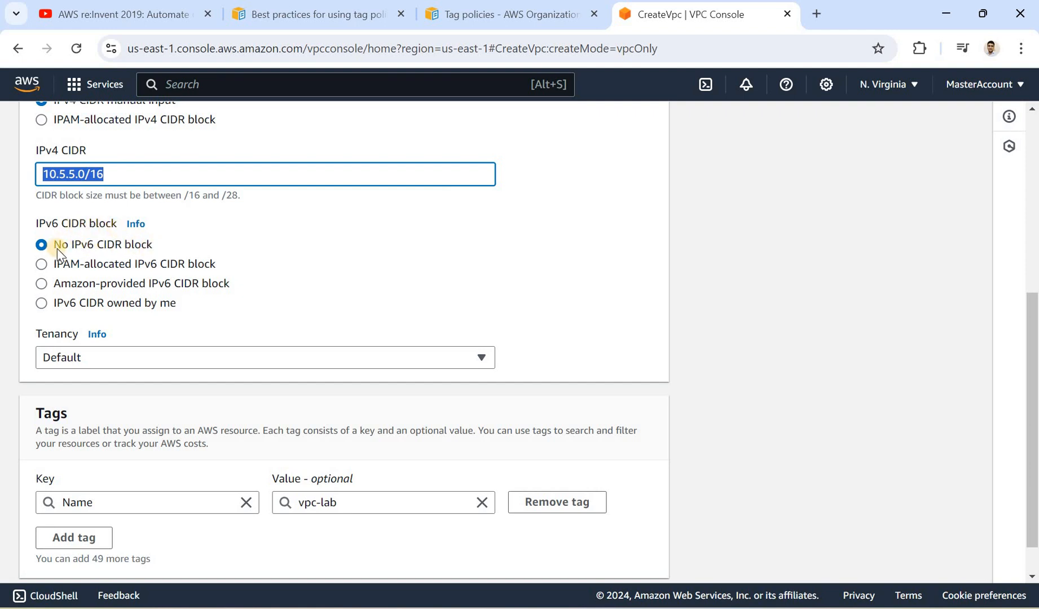
click(196, 357)
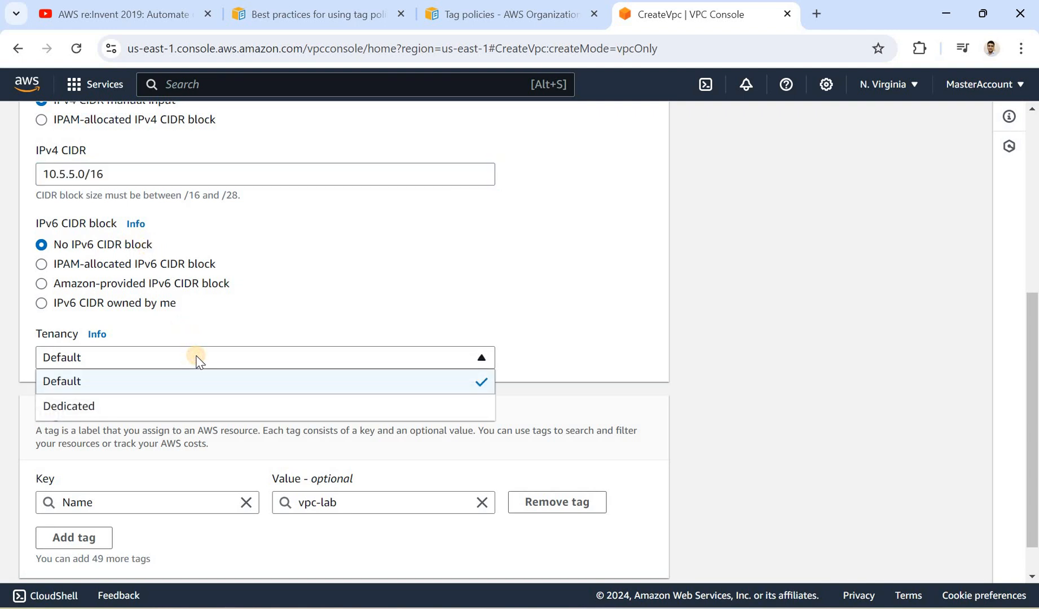
click(332, 319)
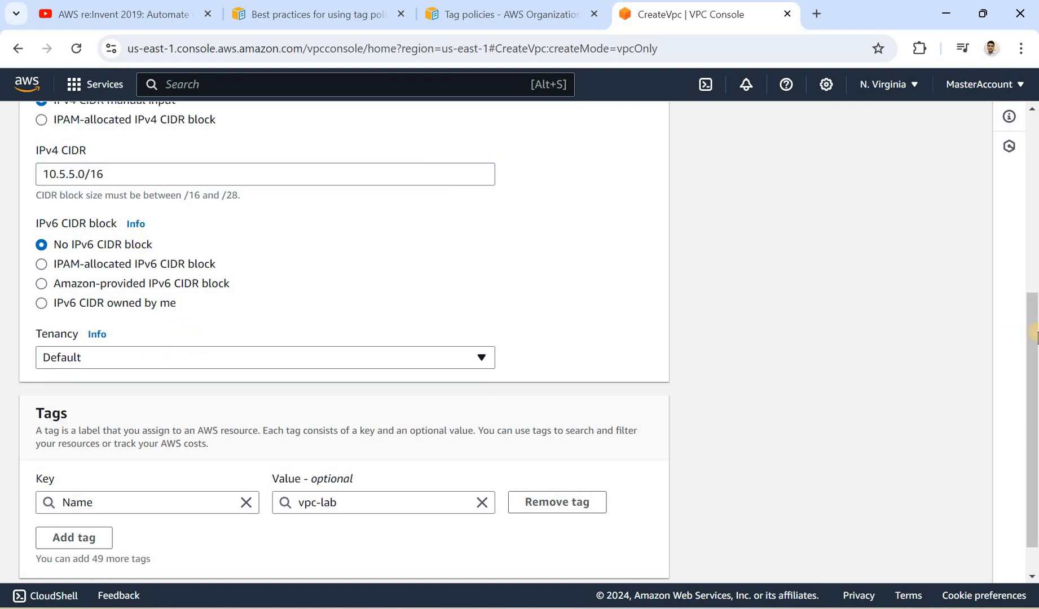
scroll(359, 319, down, 1)
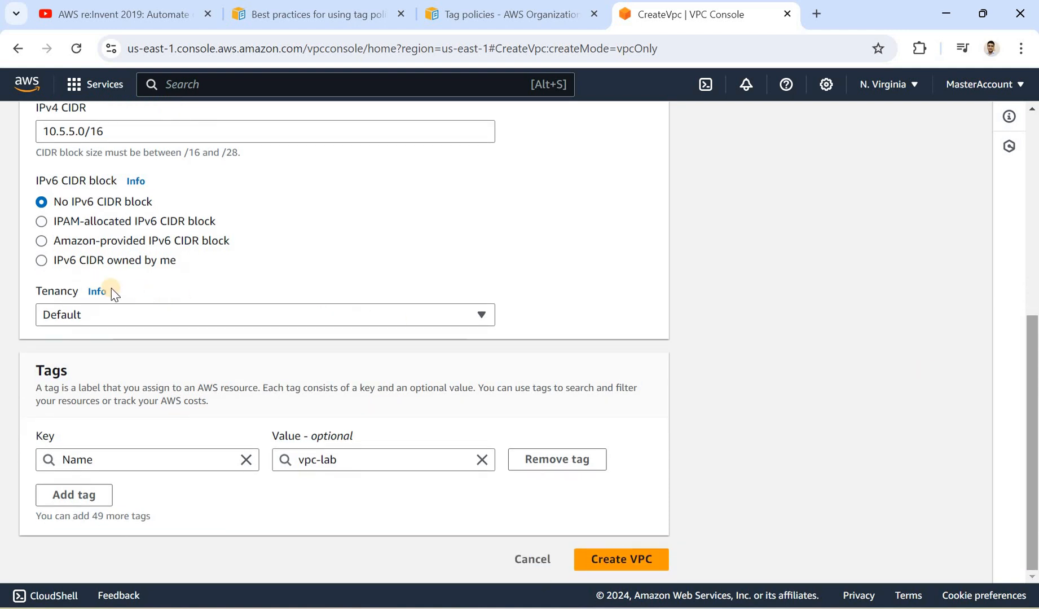
click(96, 292)
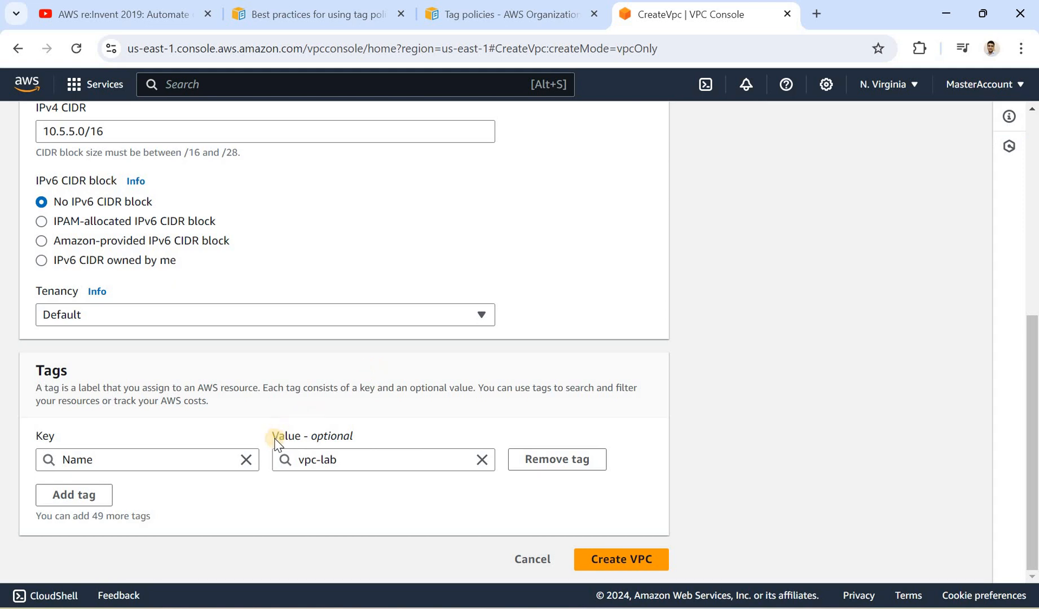
click(618, 558)
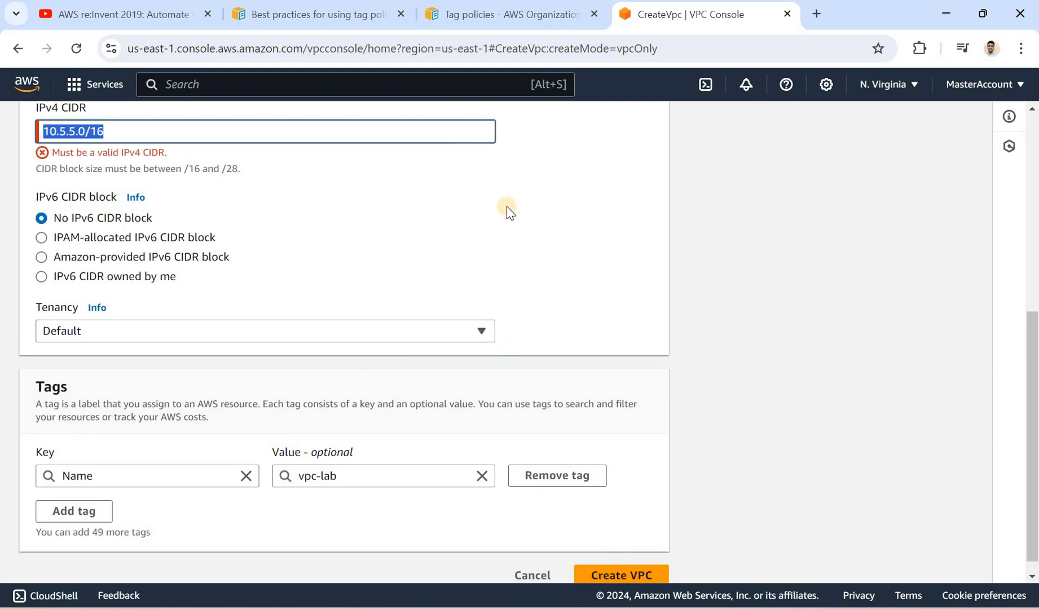
- Change the new VPC's IPv4 CIDR to 10.5.0.0/16 and check the entry
click(521, 251)
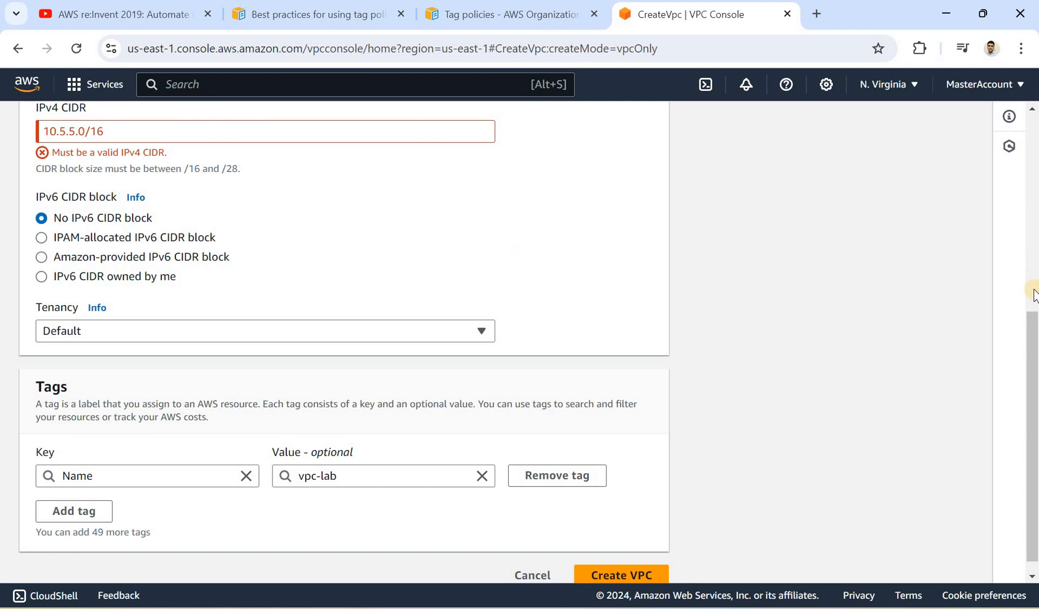
drag(1031, 344, 1031, 197)
scroll(1029, 197, down, 1)
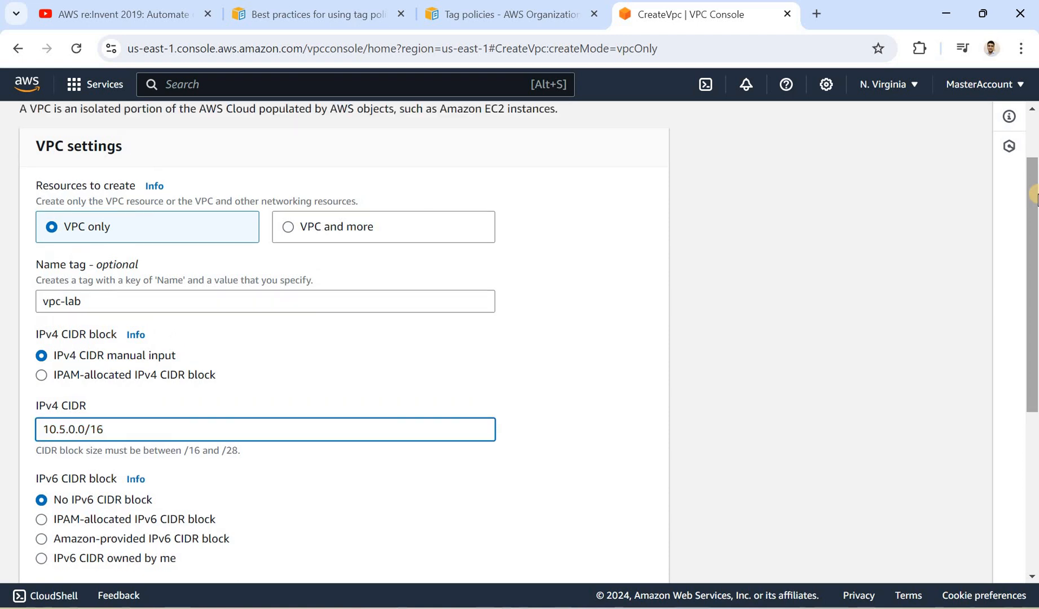
scroll(1033, 262, down, 3)
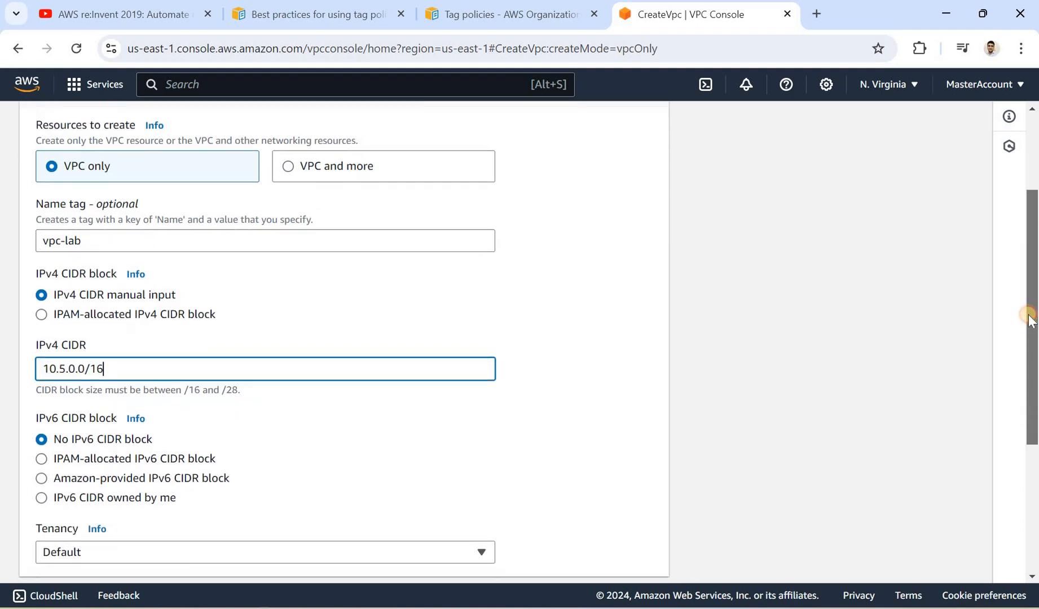
scroll(270, 270, up, 1)
click(43, 333)
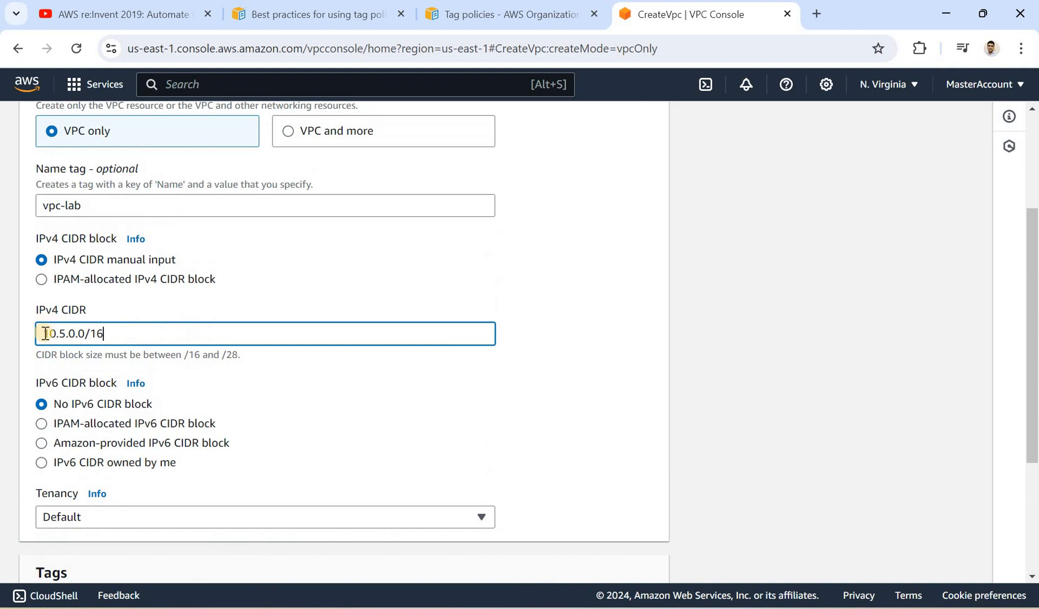
drag(44, 333, 107, 334)
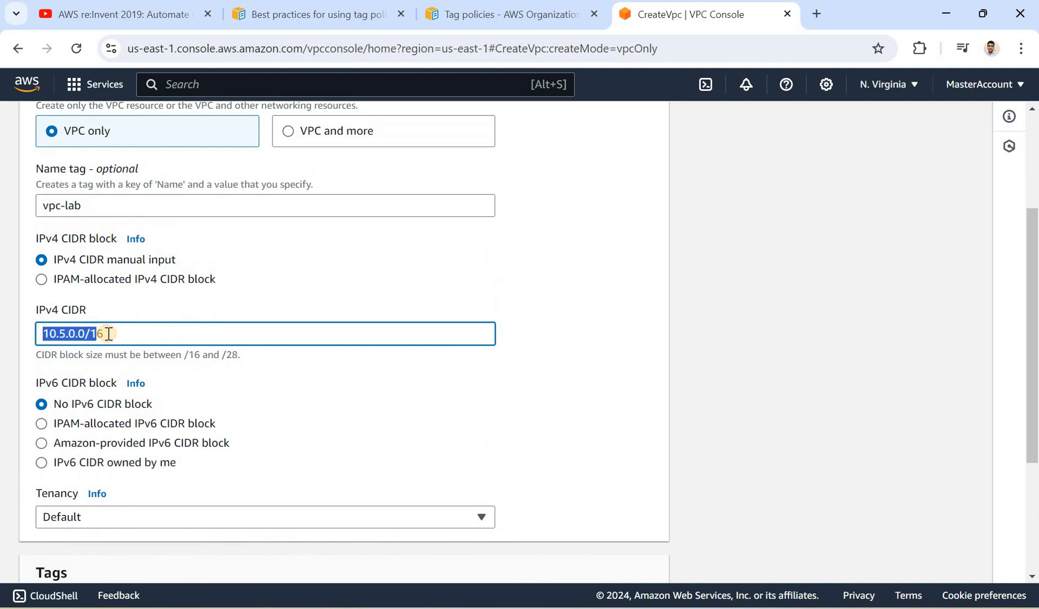
click(78, 334)
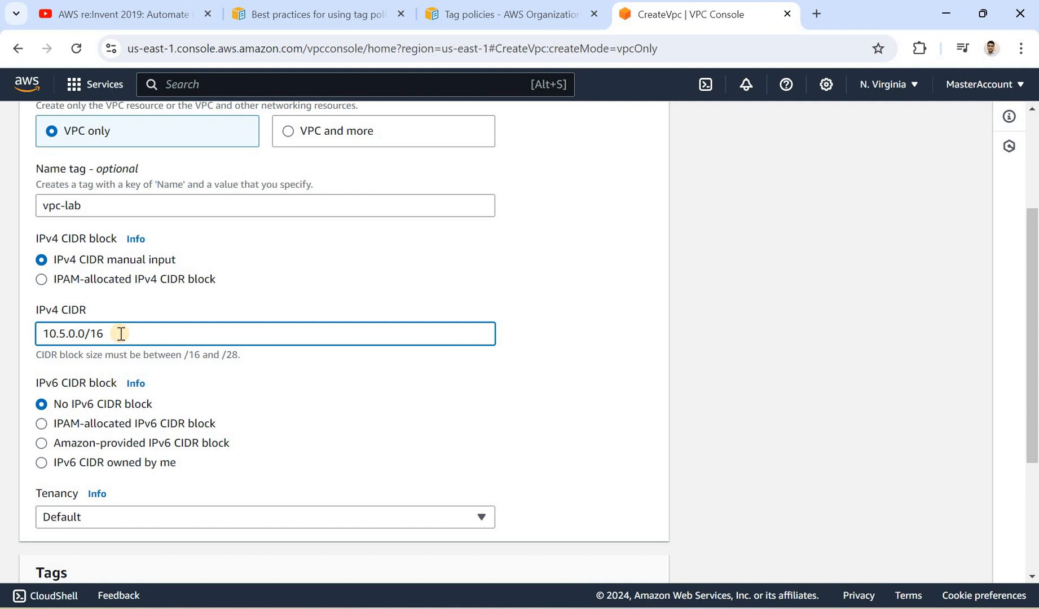
click(75, 334)
- Create the VPC and return to the list of VPCs
drag(1033, 283, 598, 562)
click(608, 558)
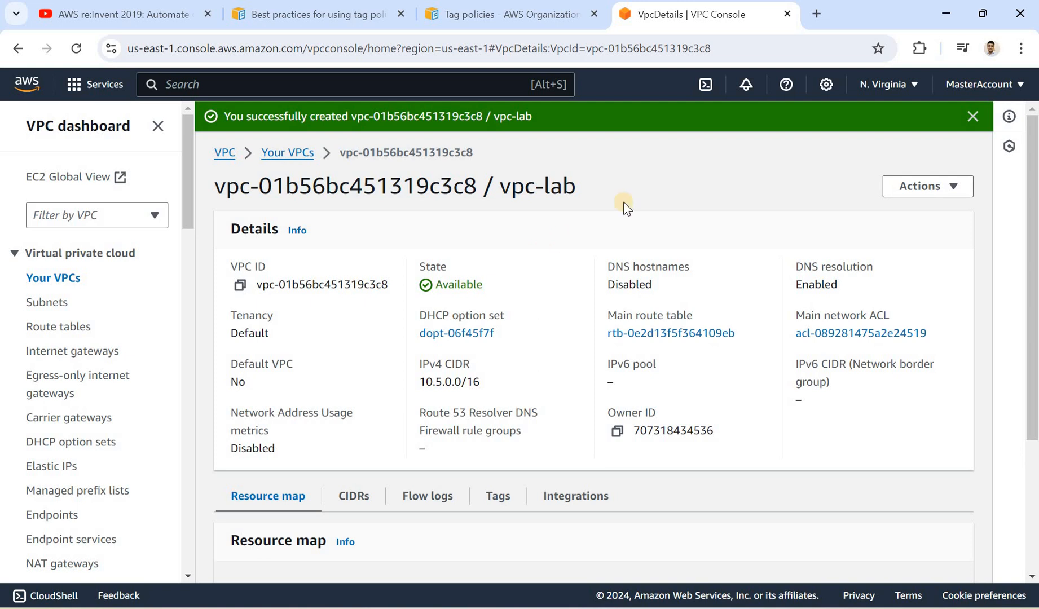
click(61, 278)
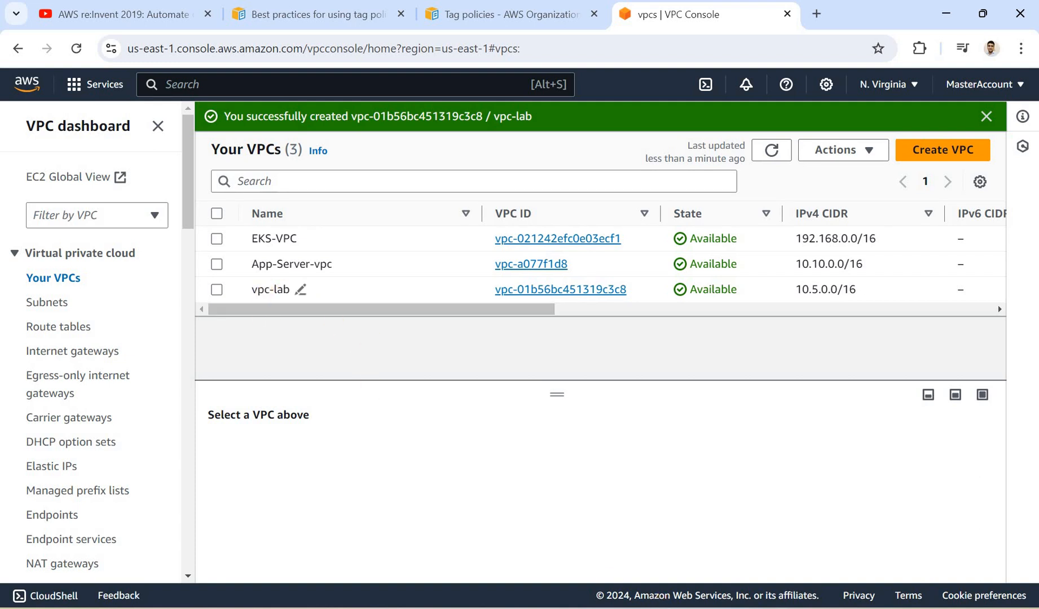
- Switch to Paint and place a tiny arrow shape, about 1 × 3 px, beside the diagram's AWS VPC label
click(541, 608)
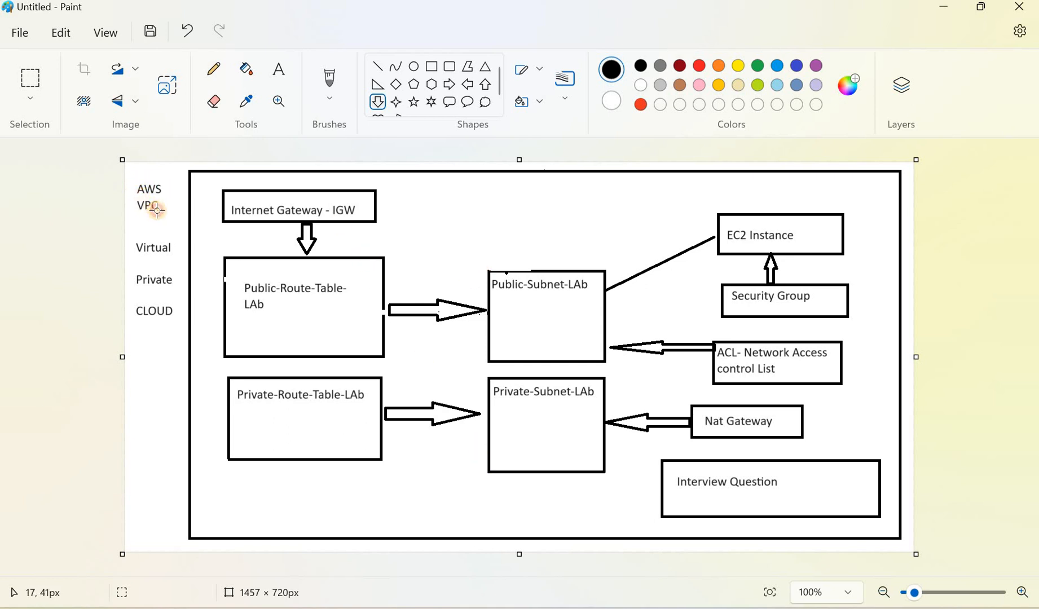
mouse_move(135, 188)
mouse_down()
mouse_move(167, 211)
mouse_move(135, 184)
mouse_up()
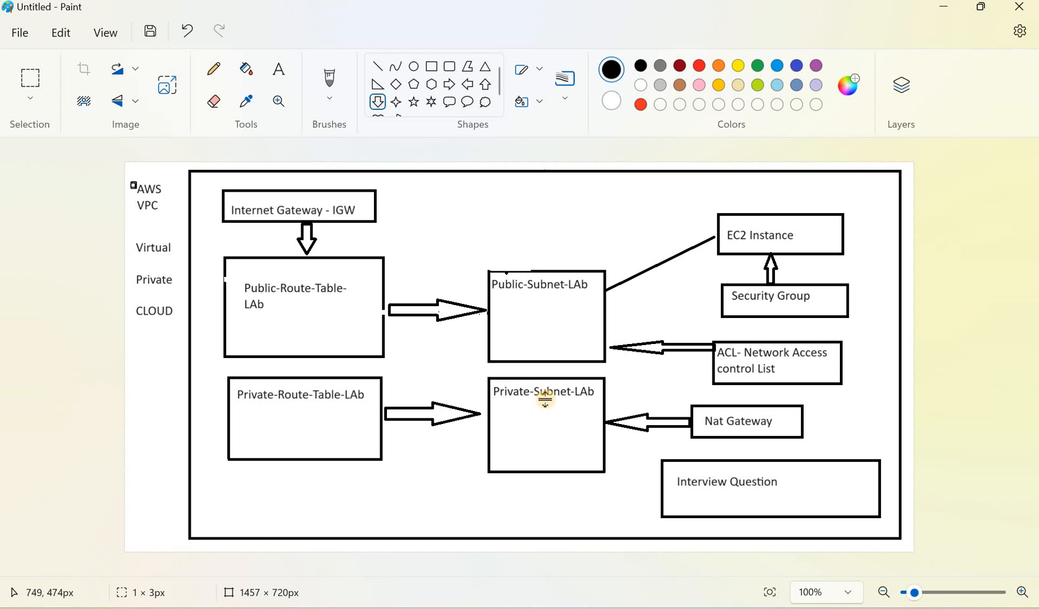
- Switch back to the browser, view the details of vpc-lab, and clear its selection
key(alt+Tab)
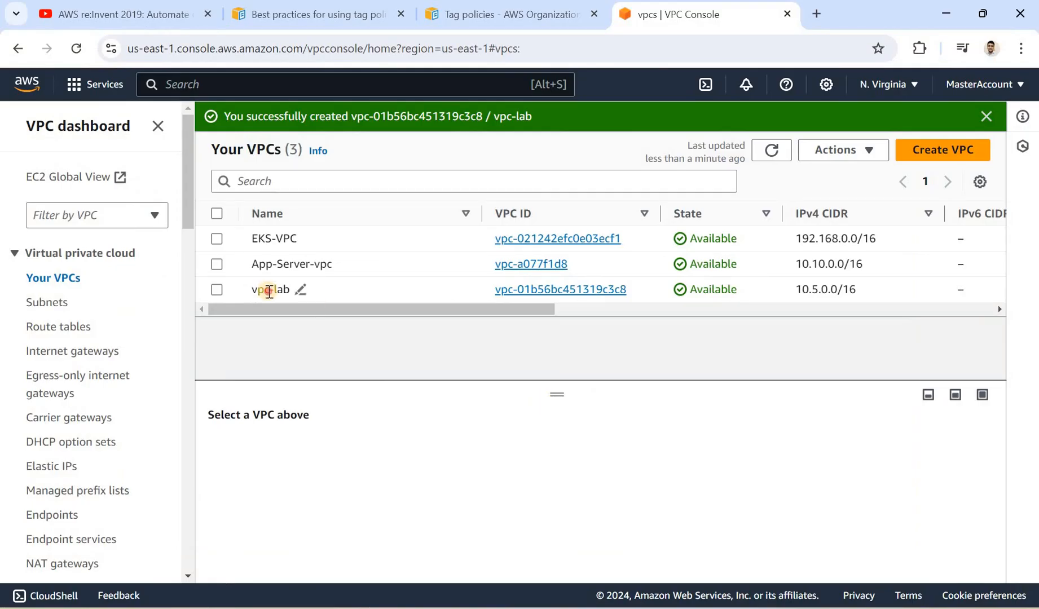
click(269, 291)
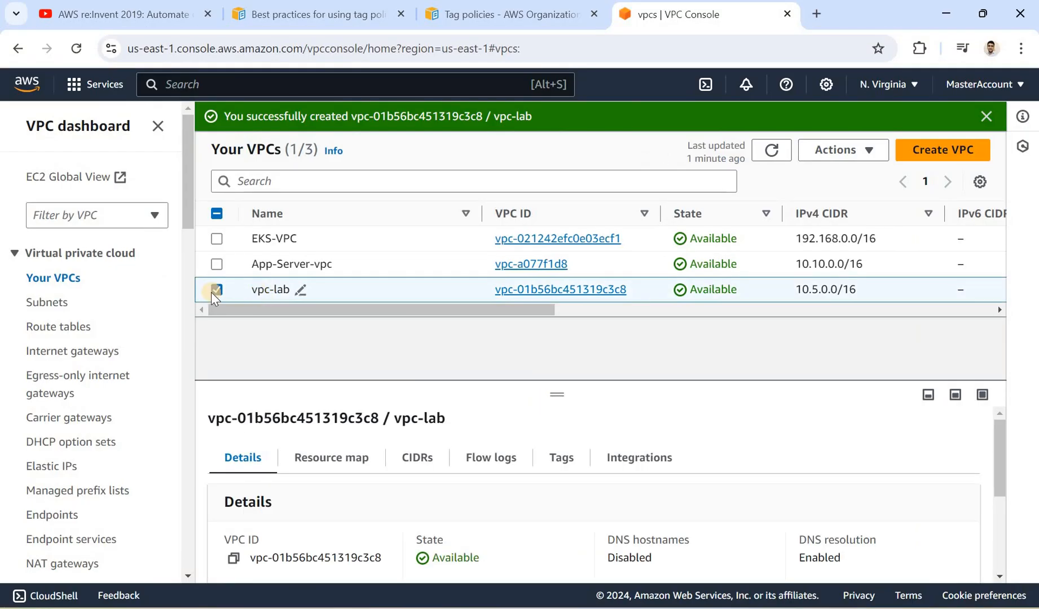
click(258, 289)
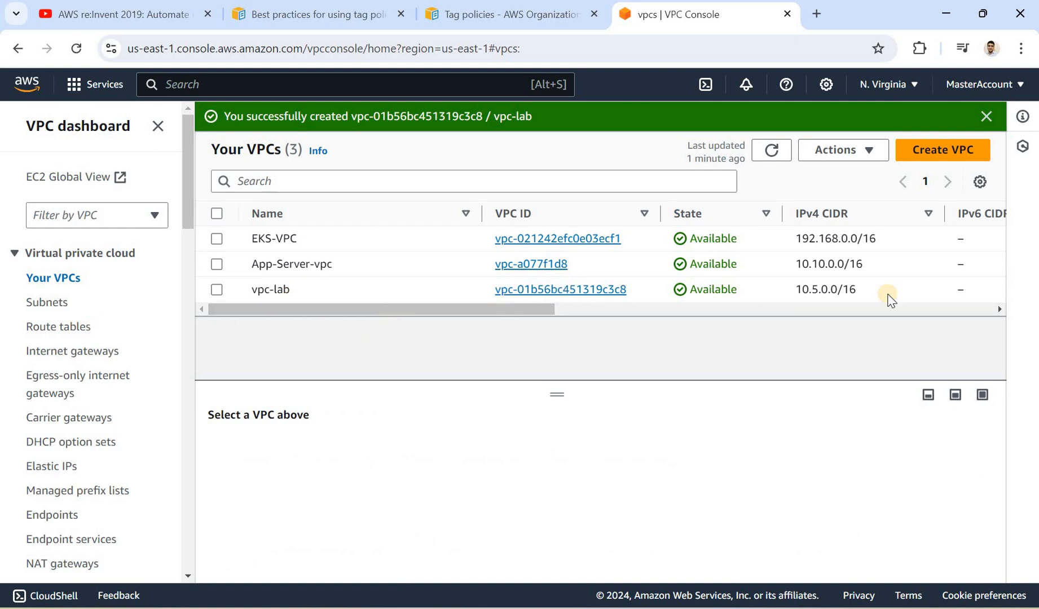
- Check vpc-lab's IPv4 CIDR, then start a new subnet and assign it to the vpc-lab VPC
drag(863, 292, 795, 294)
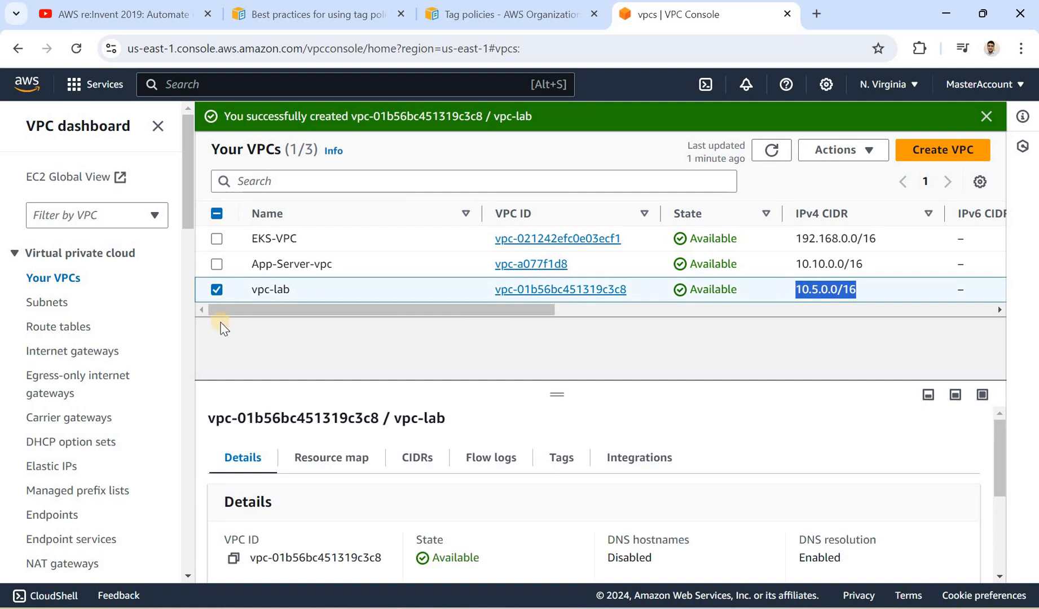
click(57, 306)
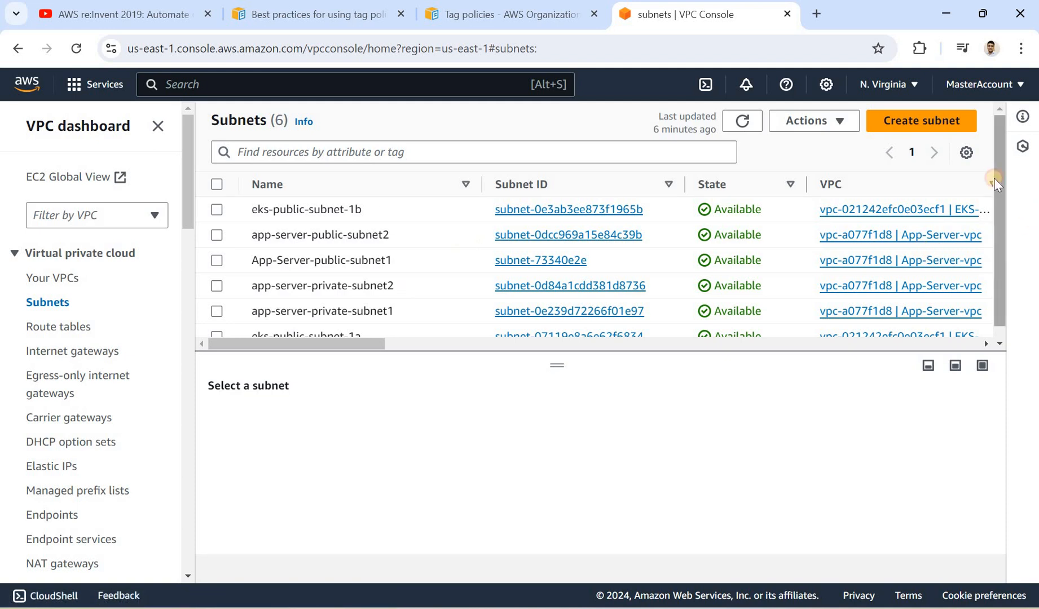
scroll(1001, 169, down, 1)
scroll(1001, 164, up, 1)
click(901, 127)
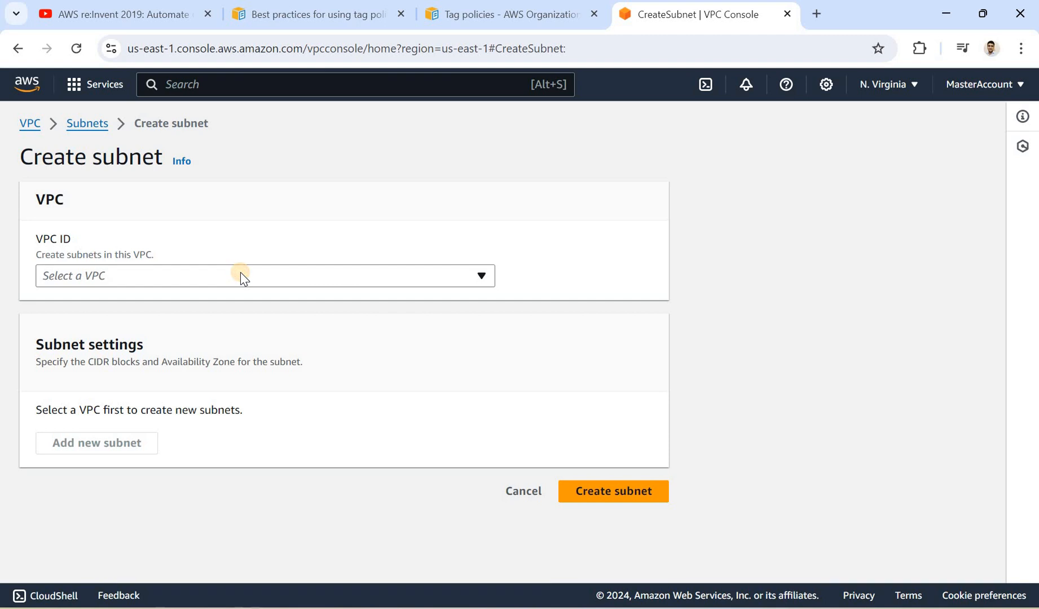
click(242, 277)
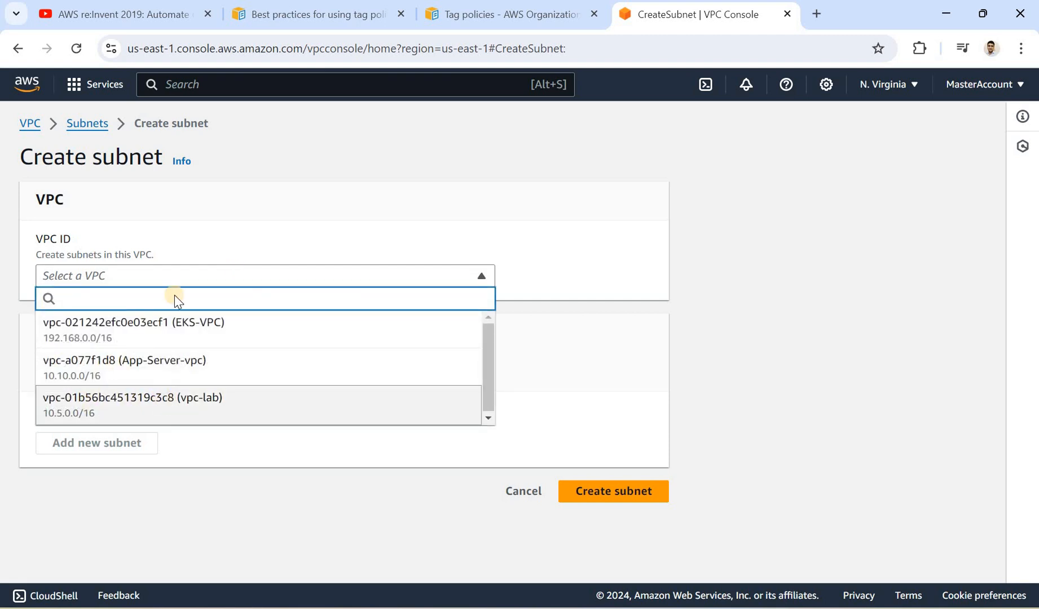
key(Return)
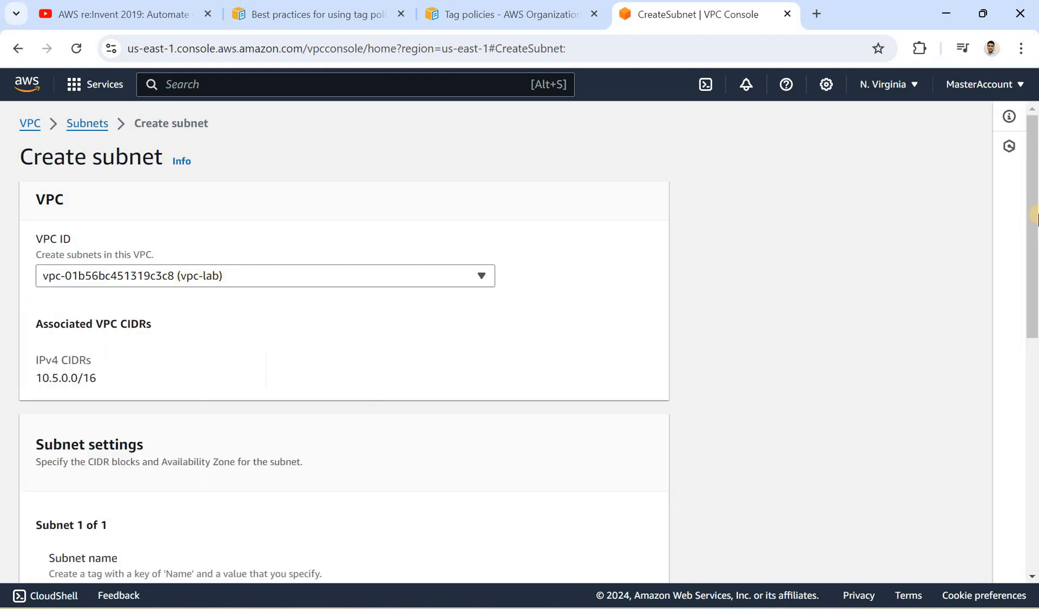
- Name the new subnet public-subnet-Lab
scroll(395, 319, down, 5)
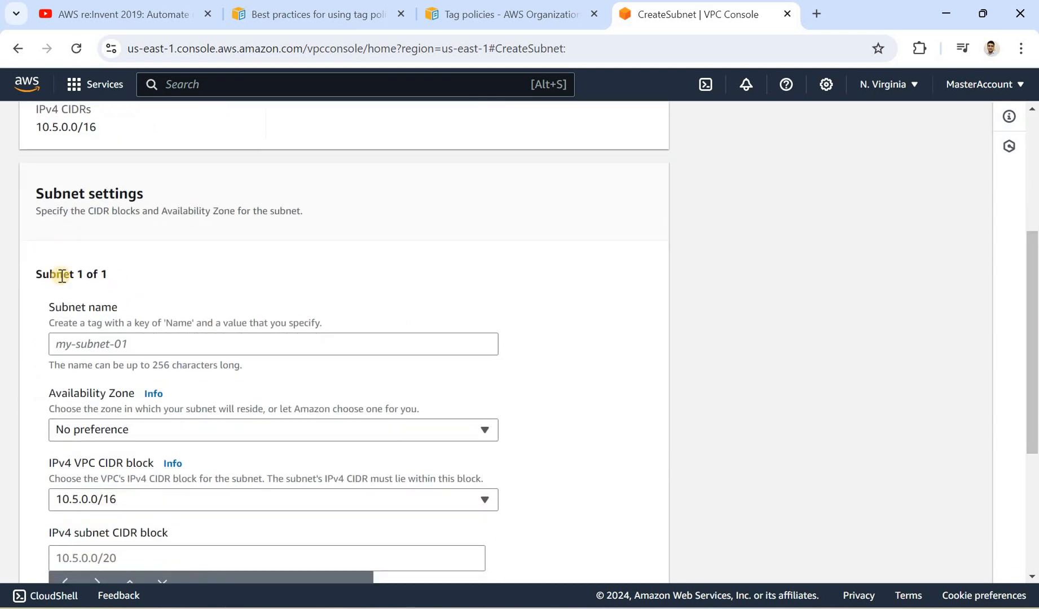
click(89, 349)
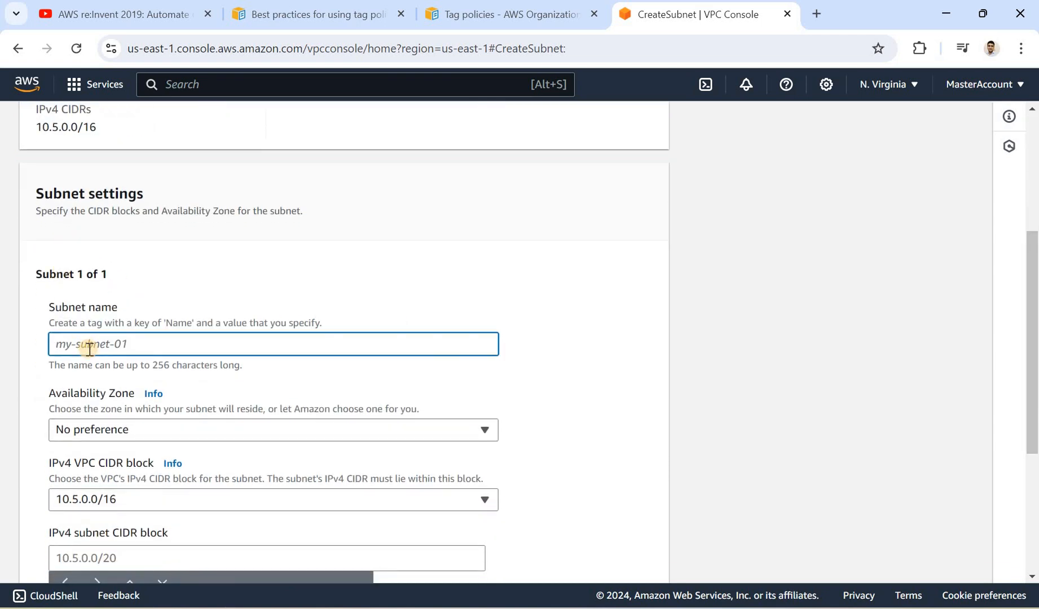
text(public-sub)
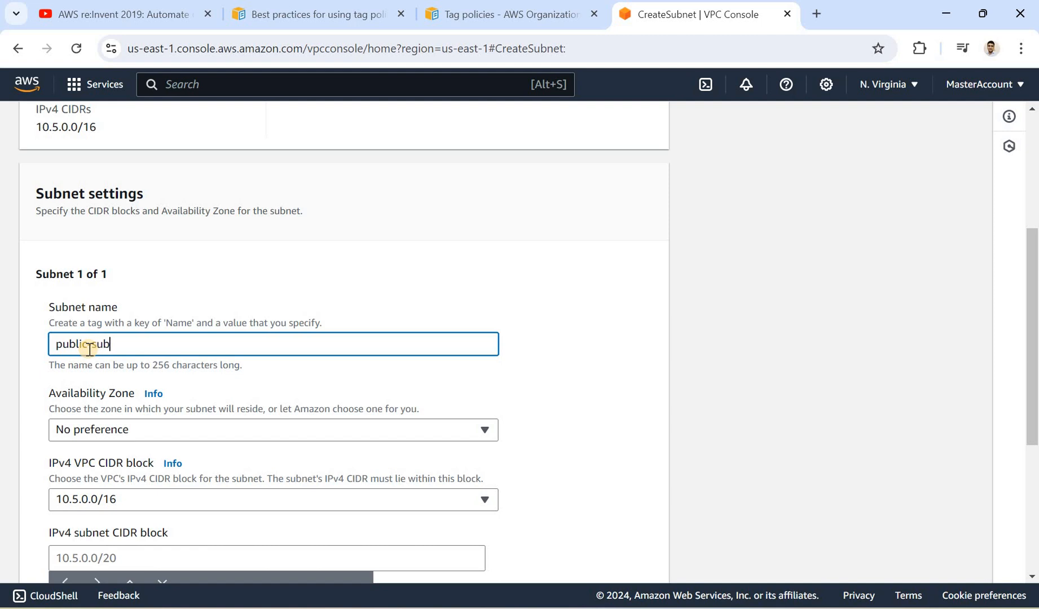
text(net-)
key(alt+Tab)
key(alt+Tab)
text(-Lab)
key(ctrl+a)
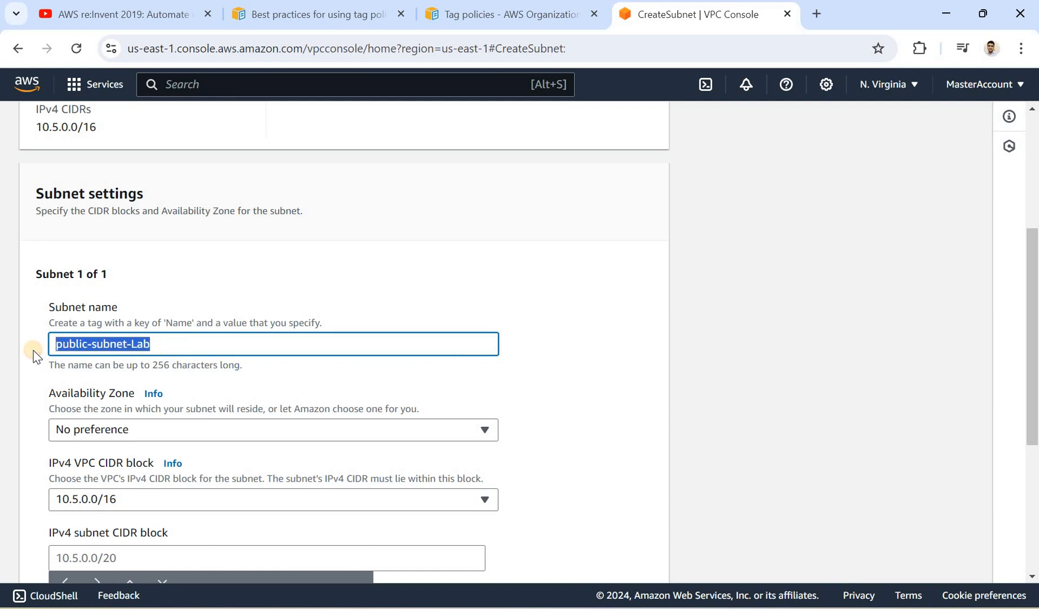
- Review the subnet's Availability Zone and IPv4 VPC CIDR block choices, keeping No preference and 10.5.0.0/16
click(194, 431)
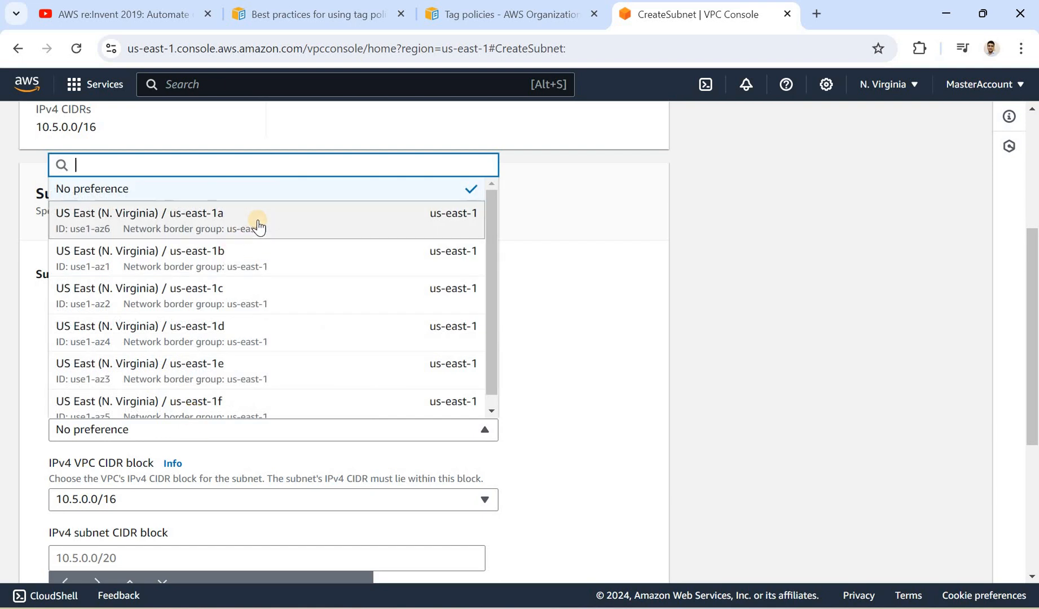
click(924, 329)
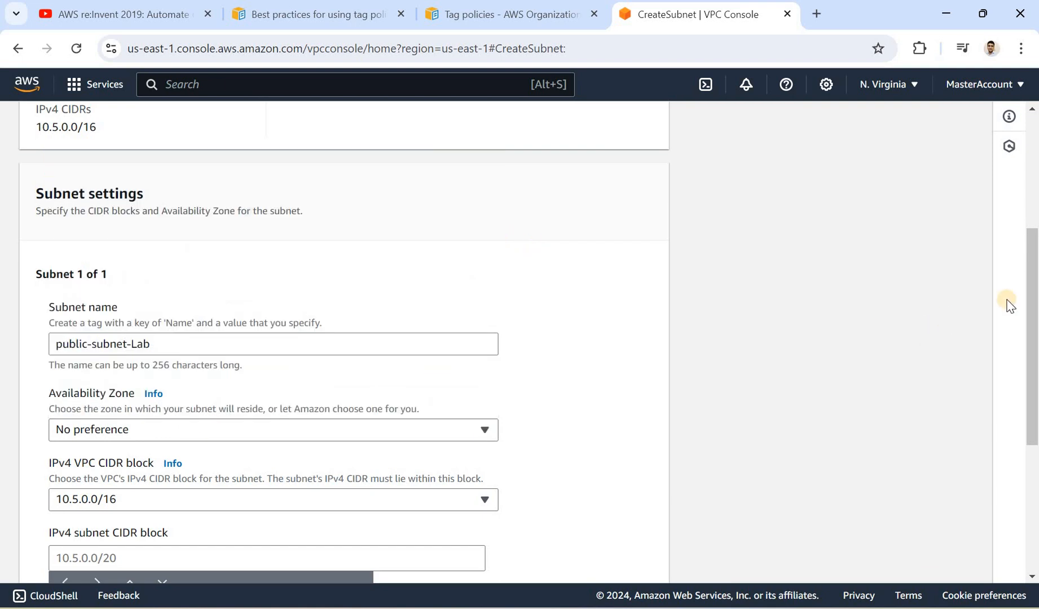
scroll(401, 348, down, 3)
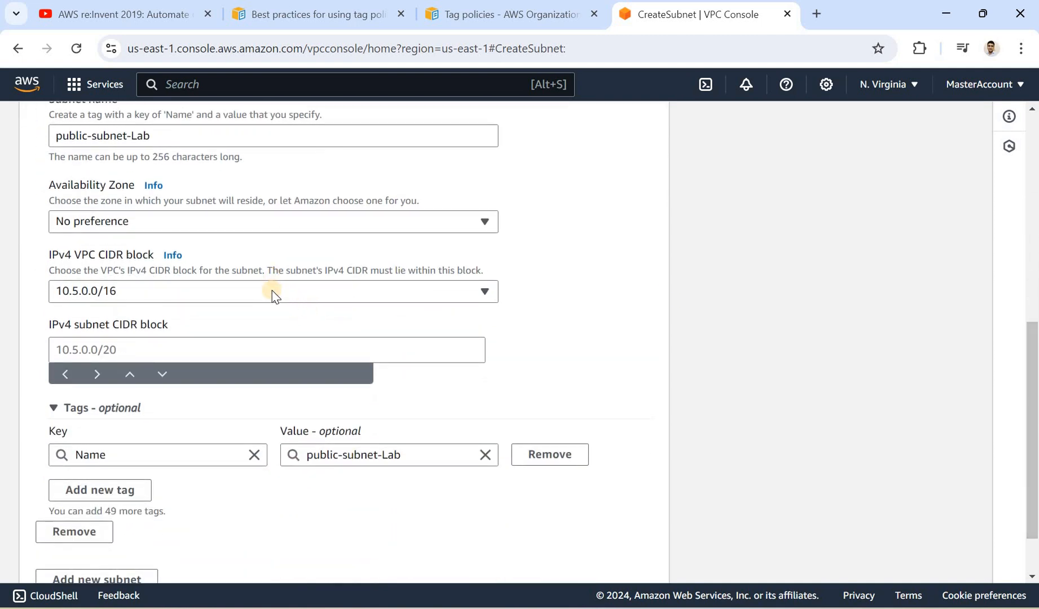
click(272, 293)
click(97, 309)
click(94, 289)
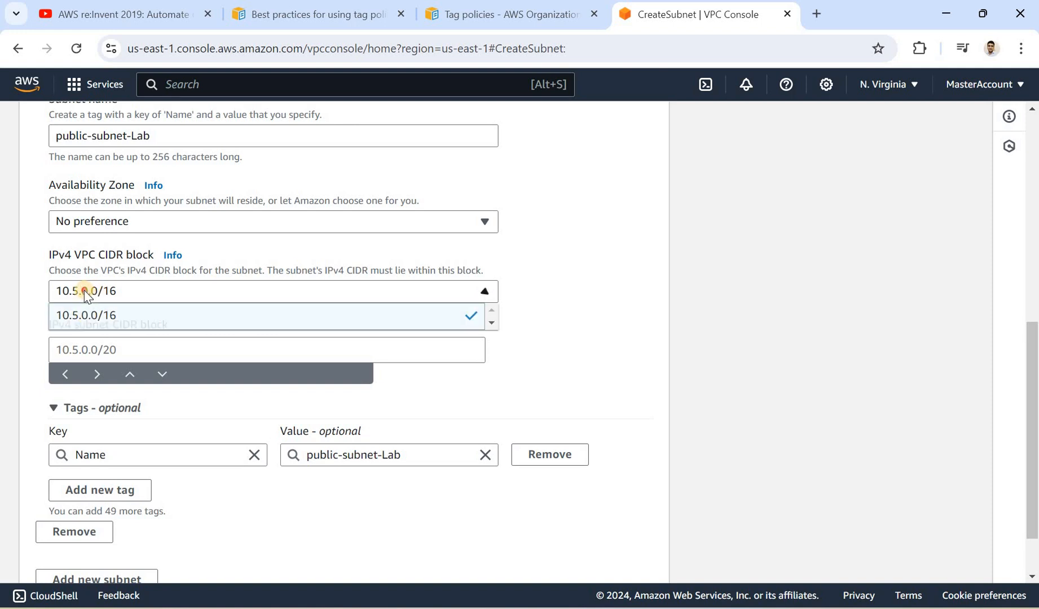
click(120, 291)
click(120, 291)
click(121, 291)
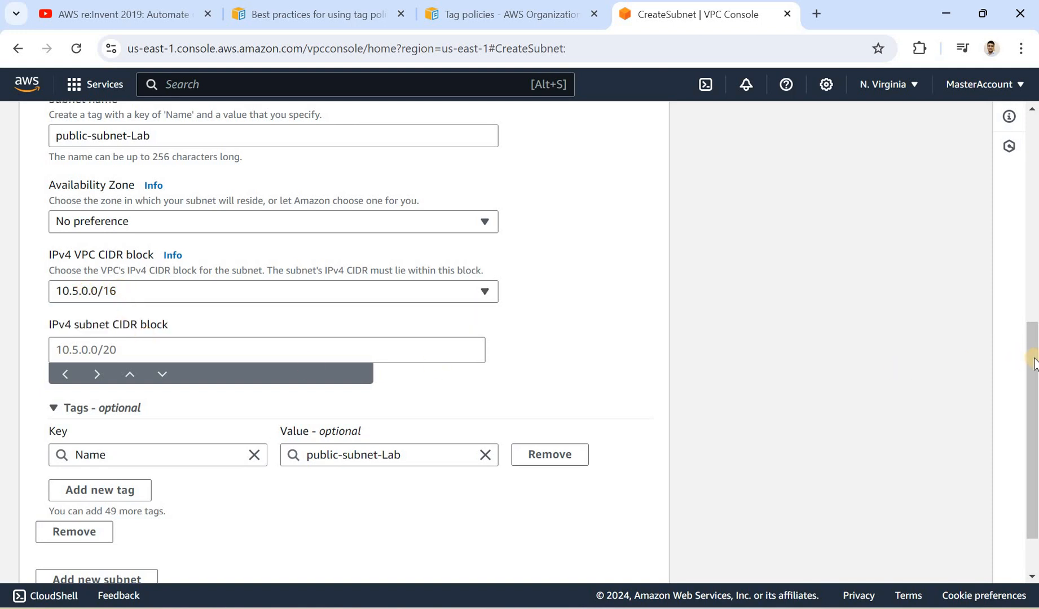
mouse_move(1035, 360)
mouse_down()
mouse_move(1028, 489)
mouse_move(1030, 351)
mouse_up()
- Set the IPv4 subnet CIDR block to 10.5.1.0/24 and review the subnet's address capacity and remaining settings
click(137, 371)
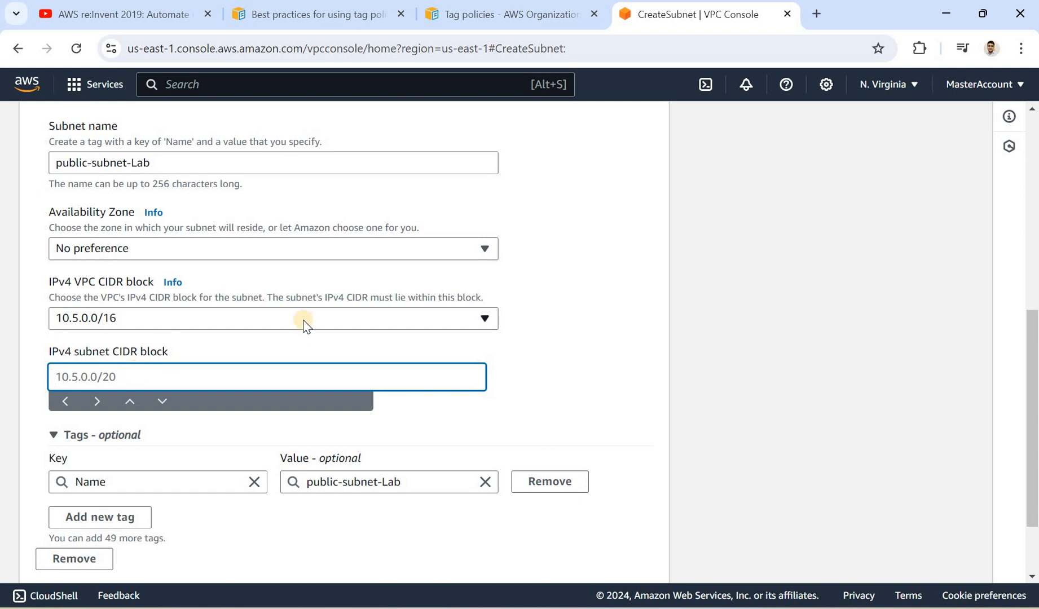
click(304, 321)
click(134, 376)
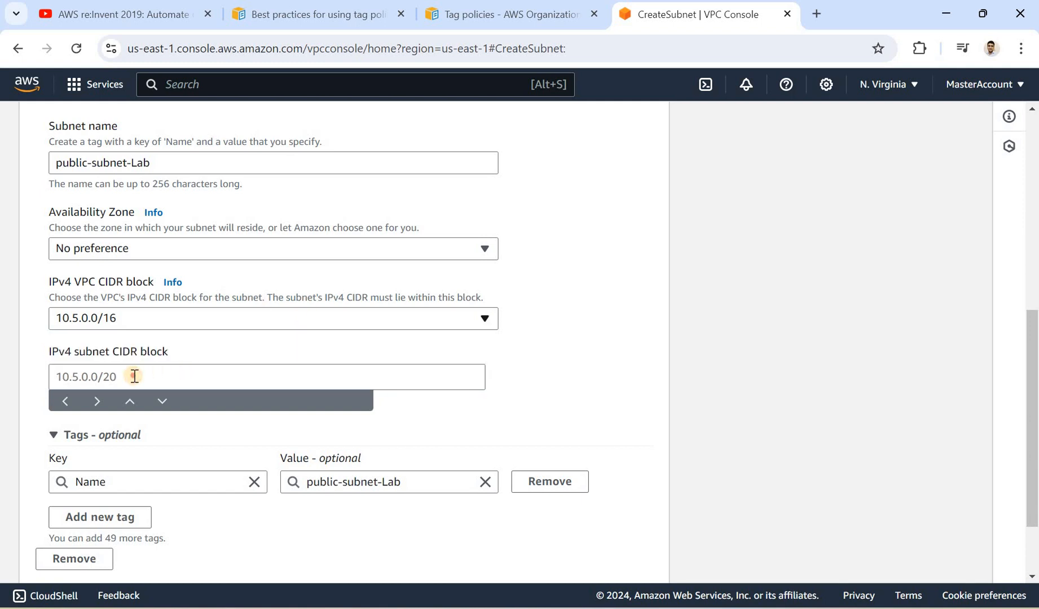
text(10.5.1)
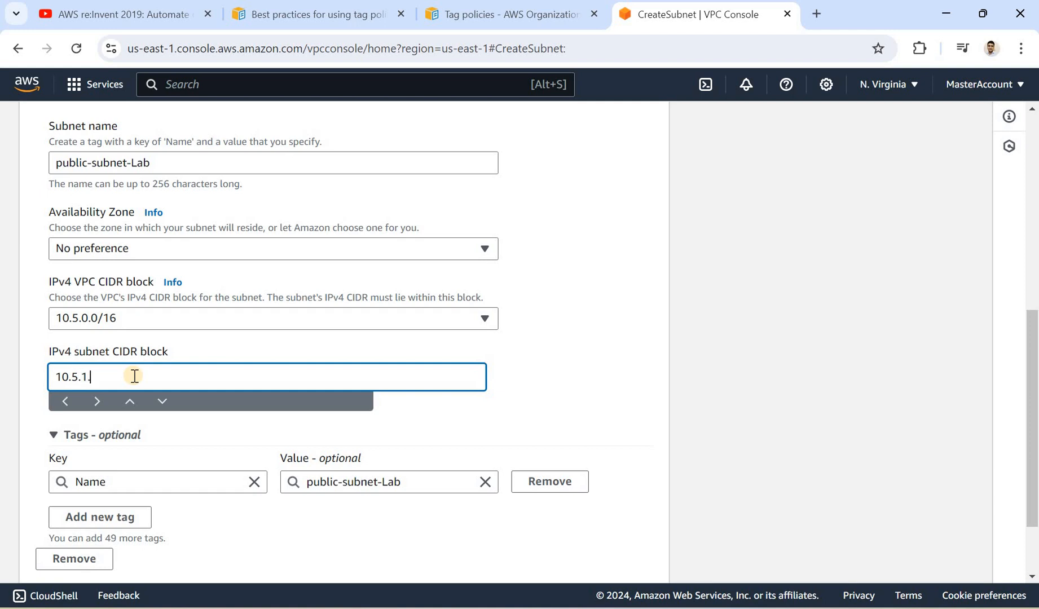
text(.0/24)
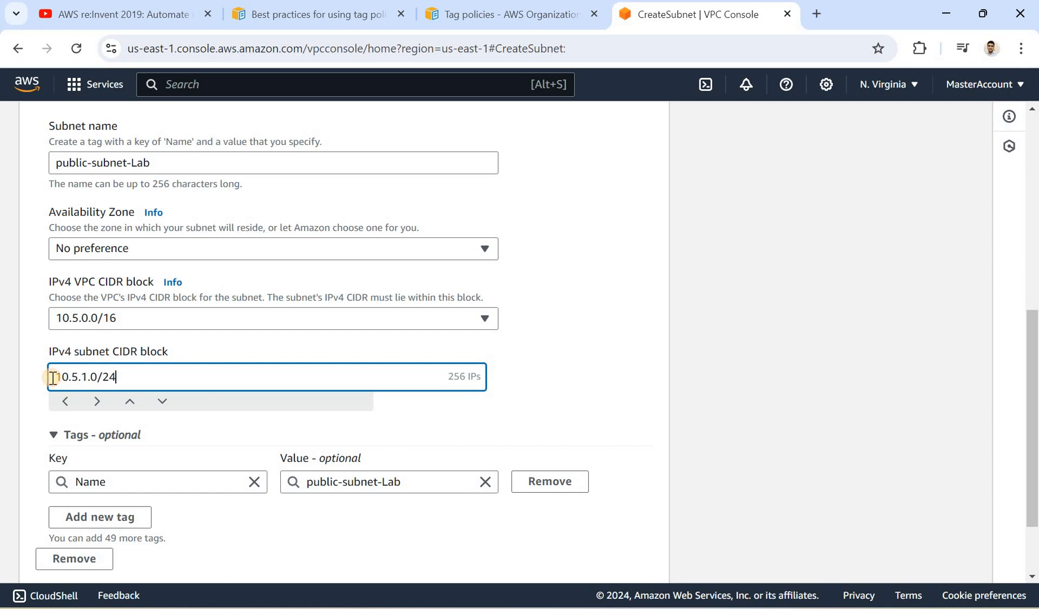
drag(51, 377, 239, 400)
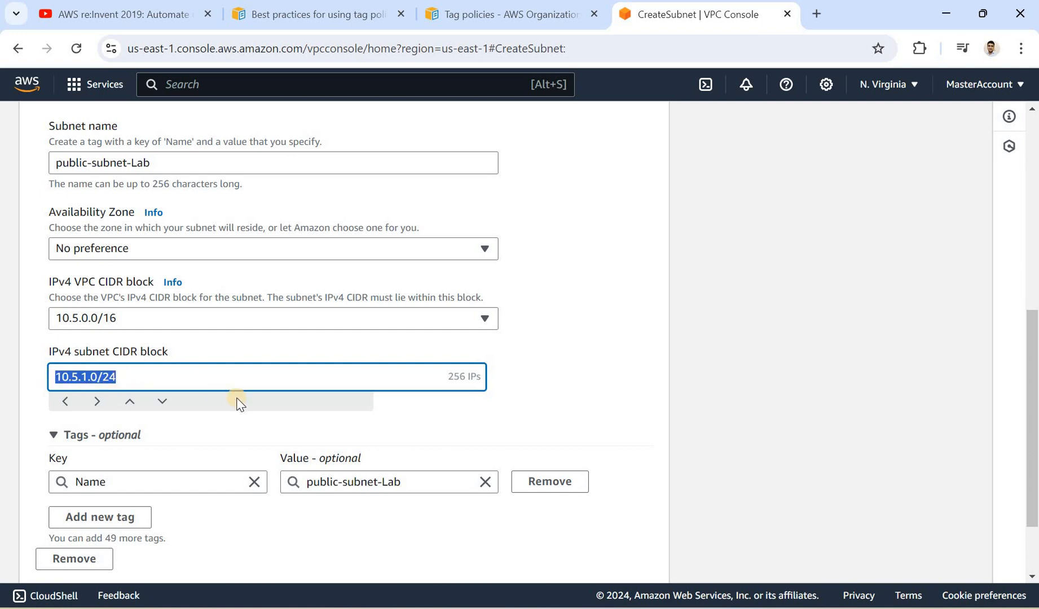
double_click(457, 377)
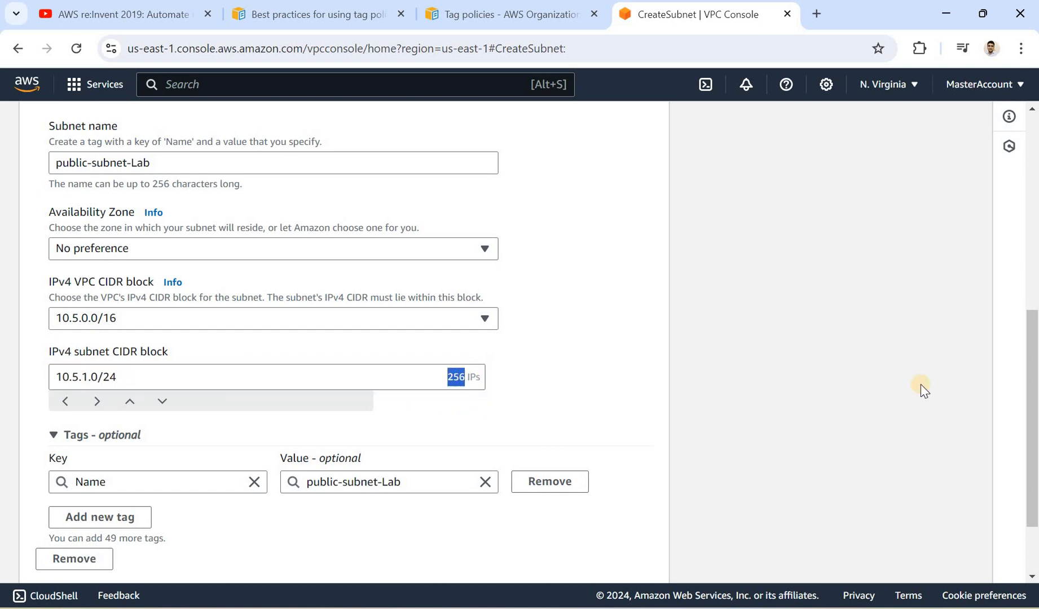
drag(1034, 350, 1034, 392)
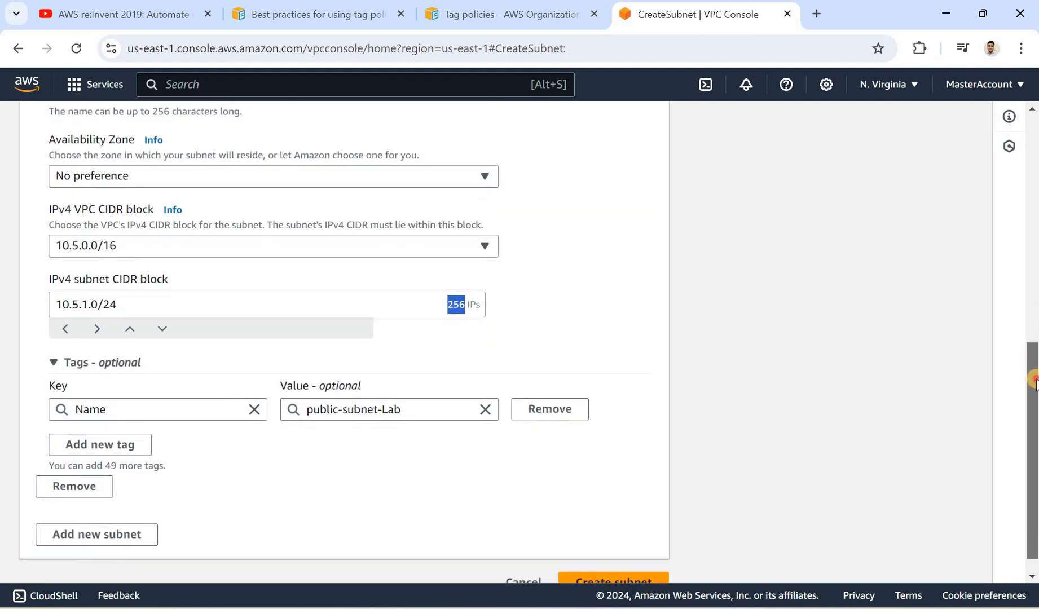
scroll(339, 279, down, 1)
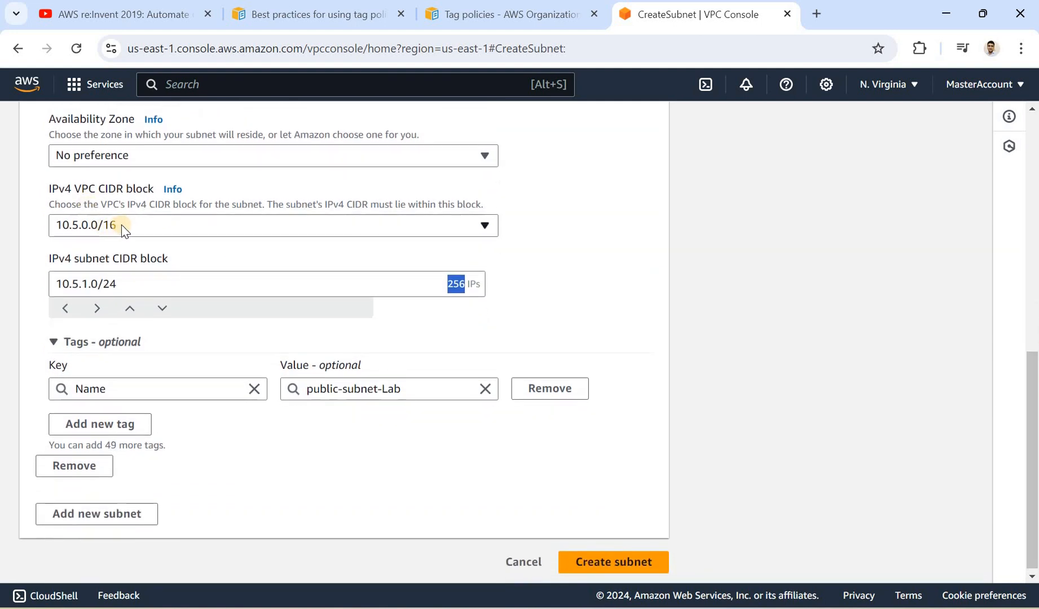
click(64, 225)
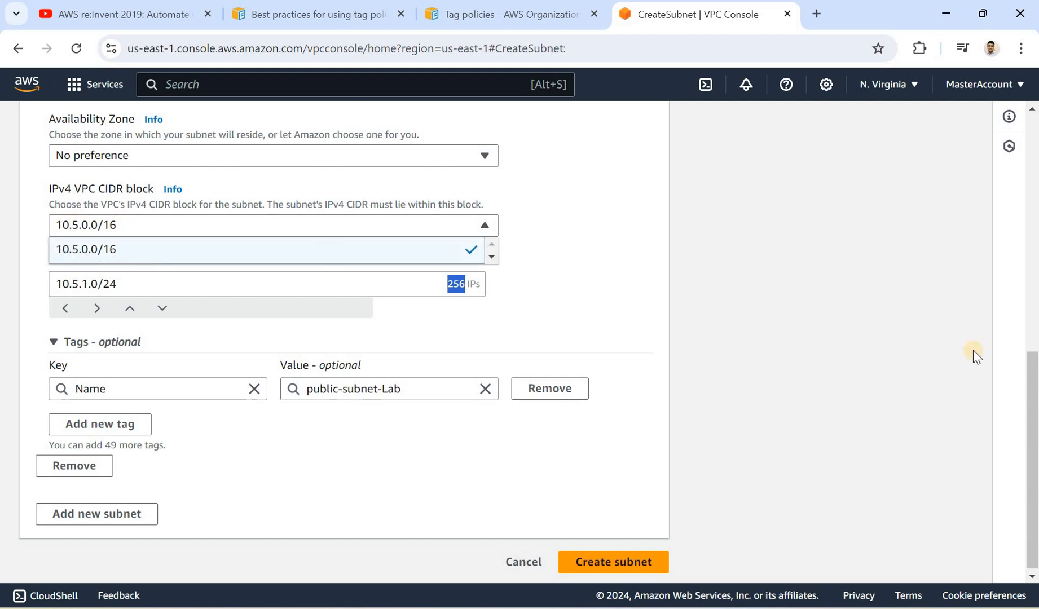
drag(1034, 380, 1035, 418)
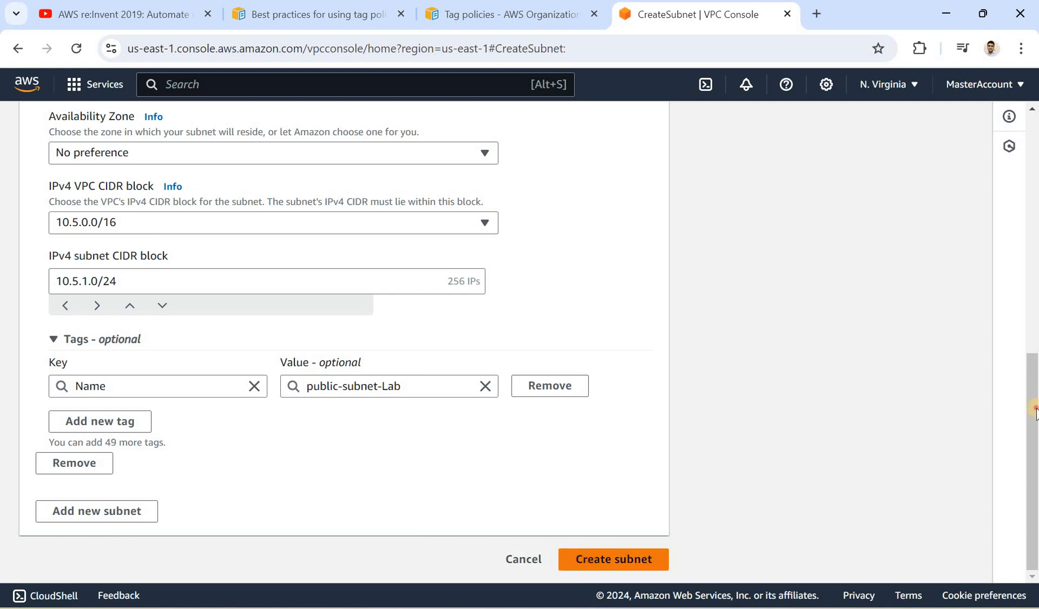
- Change the subnet name to public-subnet-lab with a lowercase l
scroll(1009, 303, up, 1)
scroll(1009, 303, up, 3)
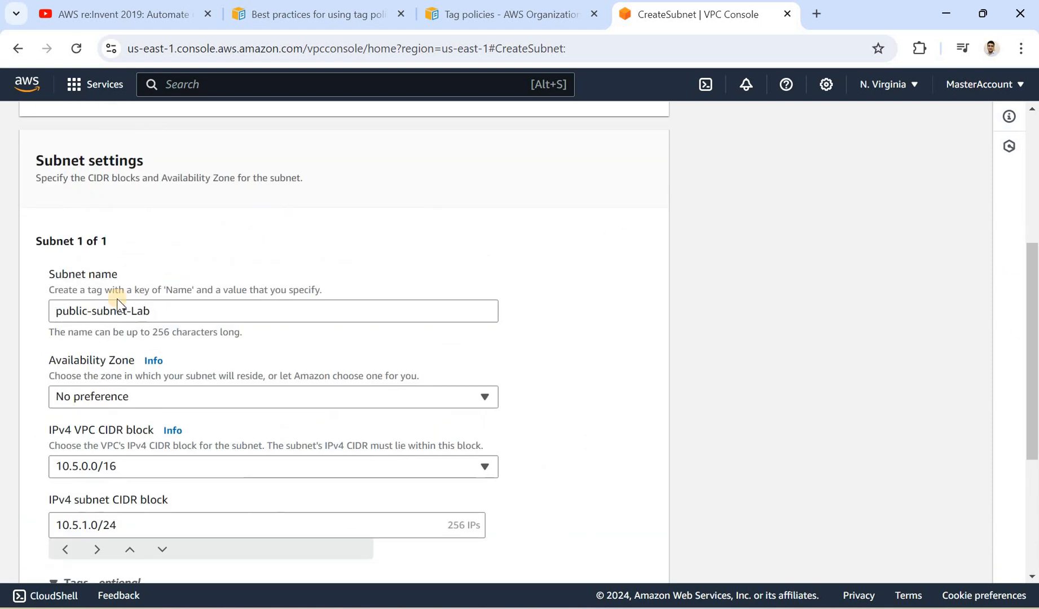
drag(158, 312, 54, 307)
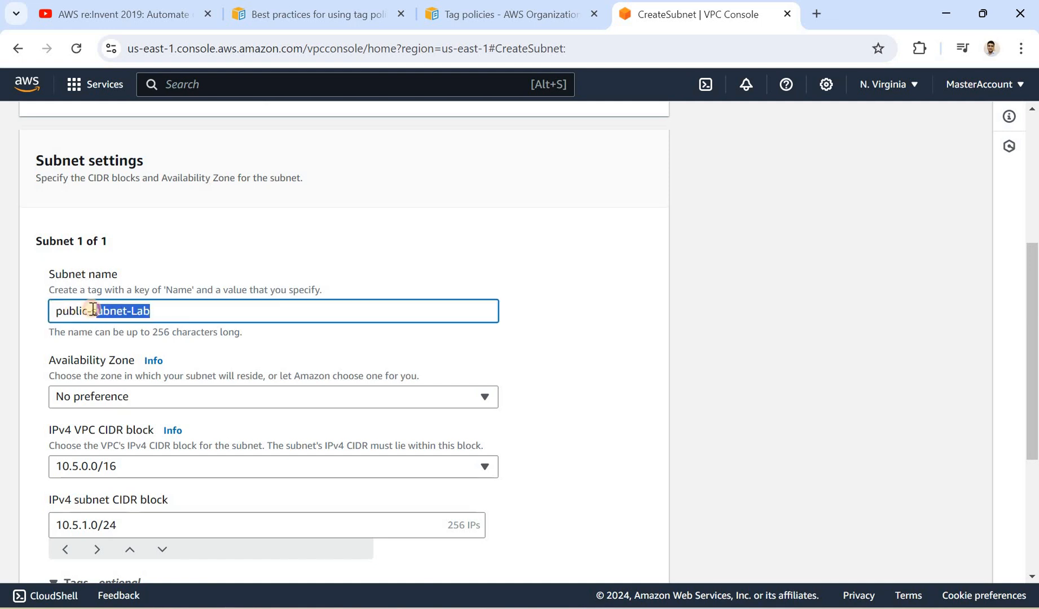
click(176, 316)
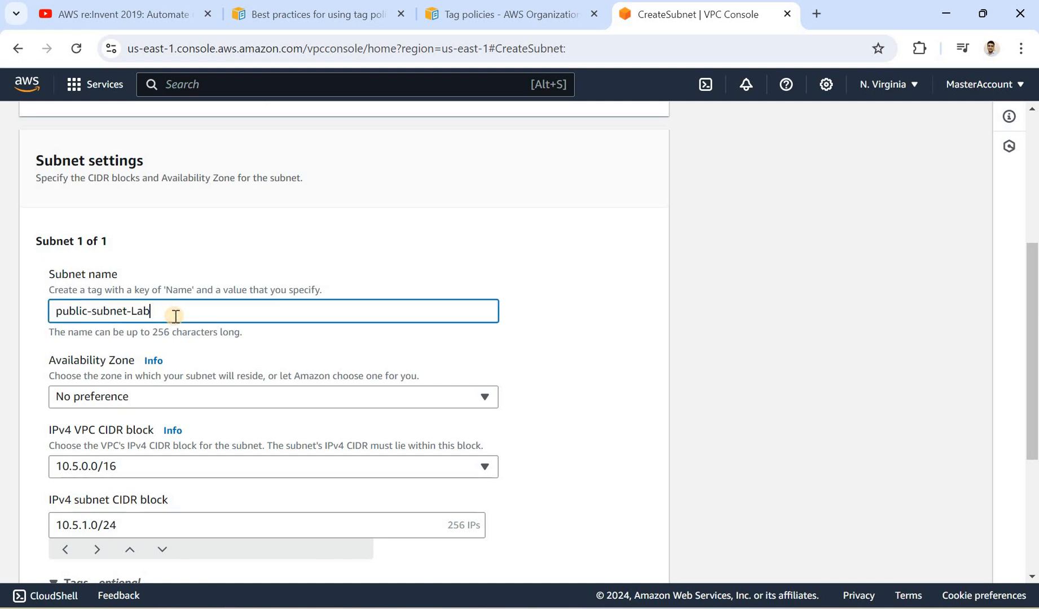
text(l)
key(BackSpace)
text(l)
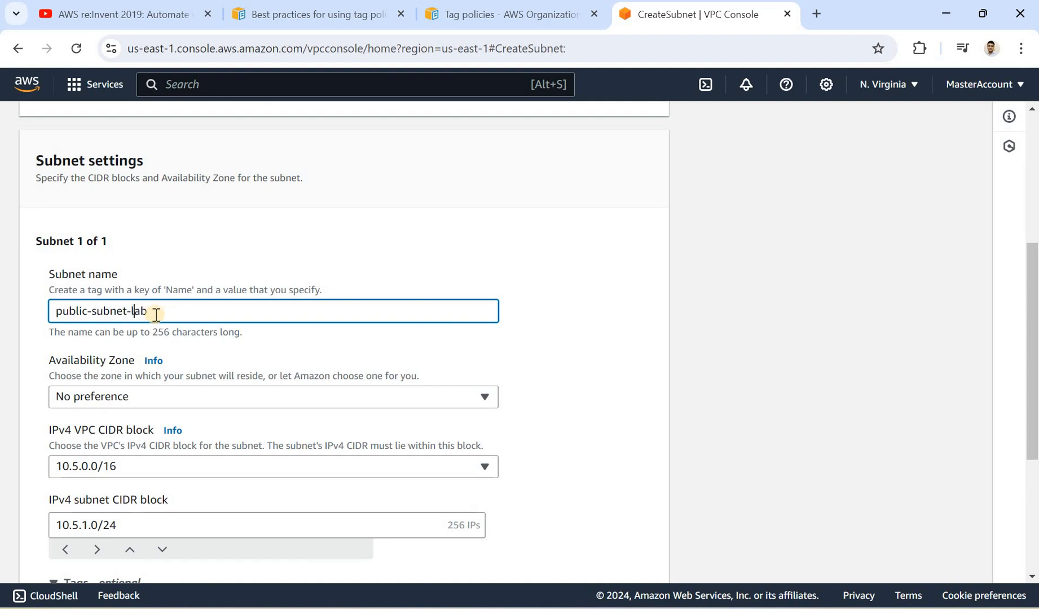
- Check the corrected subnet name and create the subnet
click(29, 300)
drag(161, 310, 28, 300)
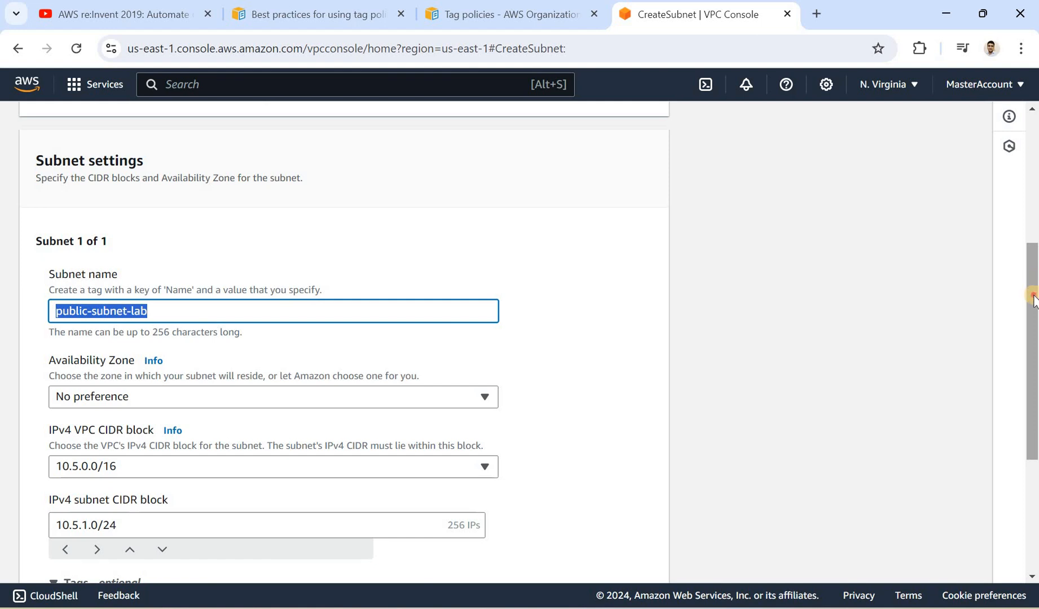
drag(1034, 296, 1035, 442)
click(591, 559)
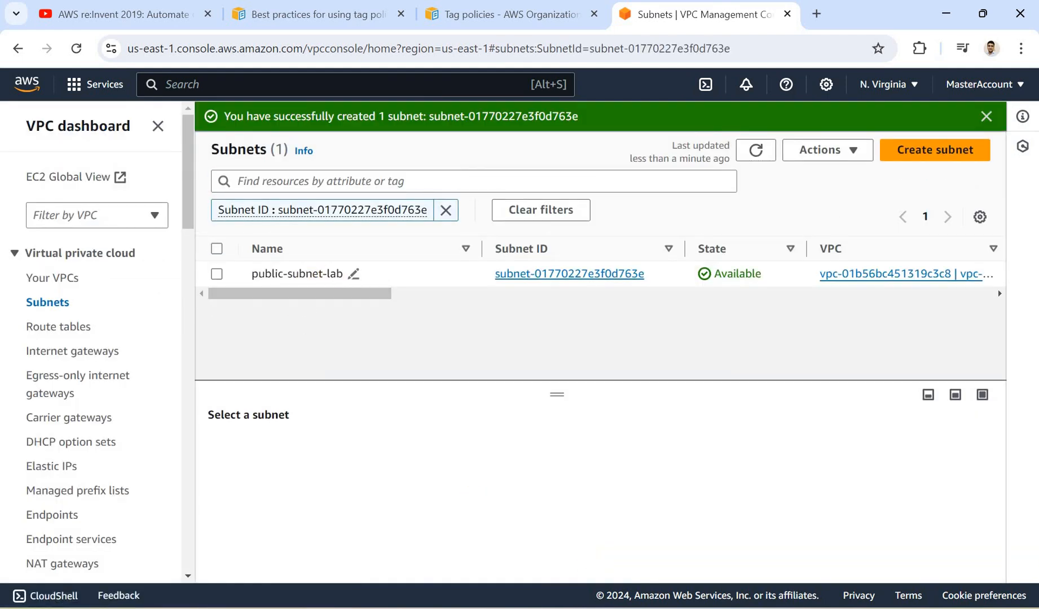
- Consult the Paint diagram, switch back to the browser, and examine public-subnet-lab's VPC, IPv4 CIDR, available addresses and Availability Zone
click(562, 507)
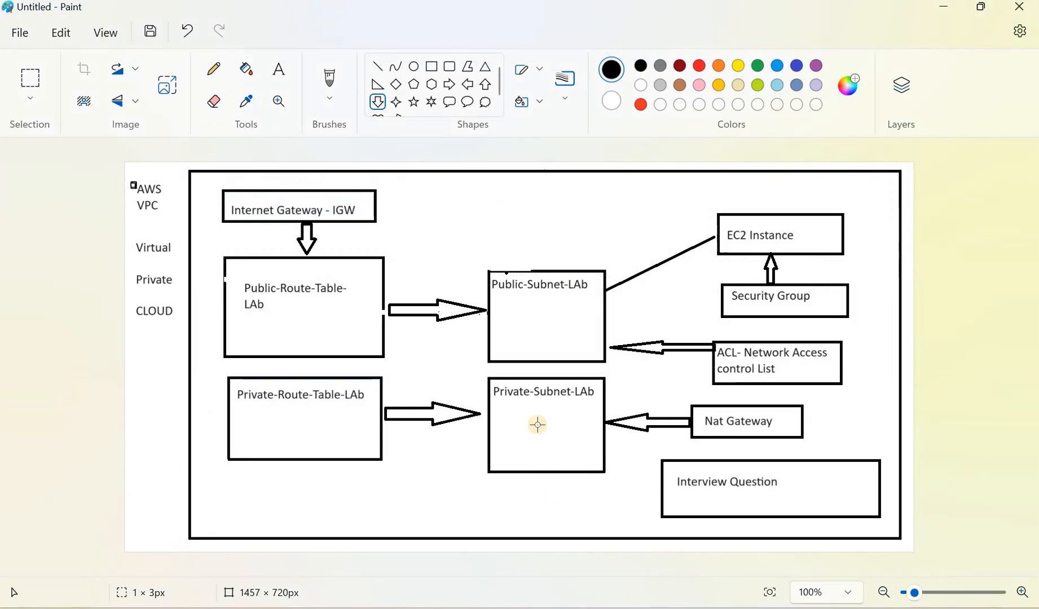
key(alt+Tab)
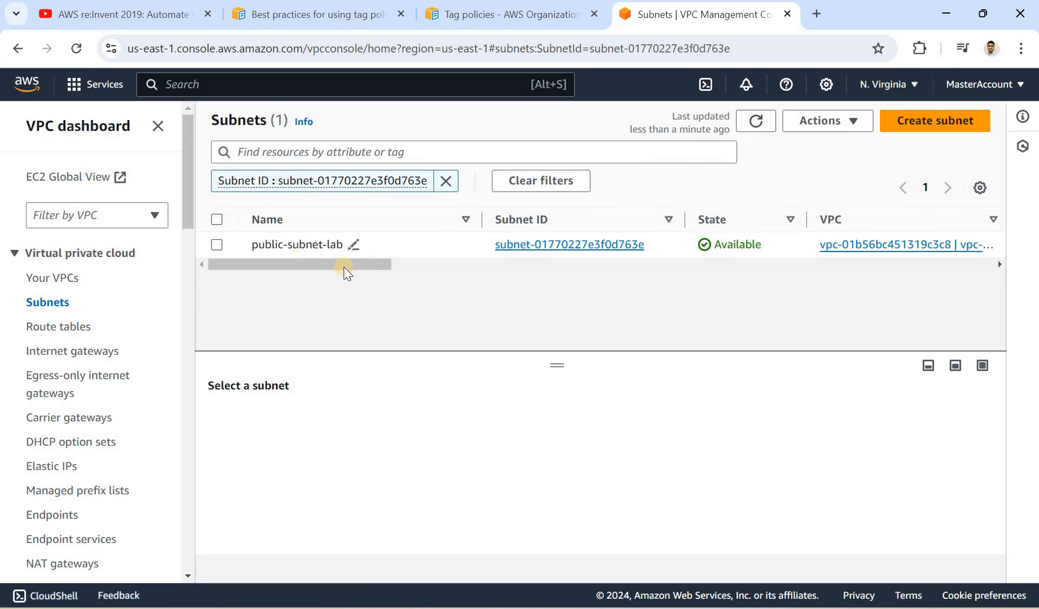
click(414, 264)
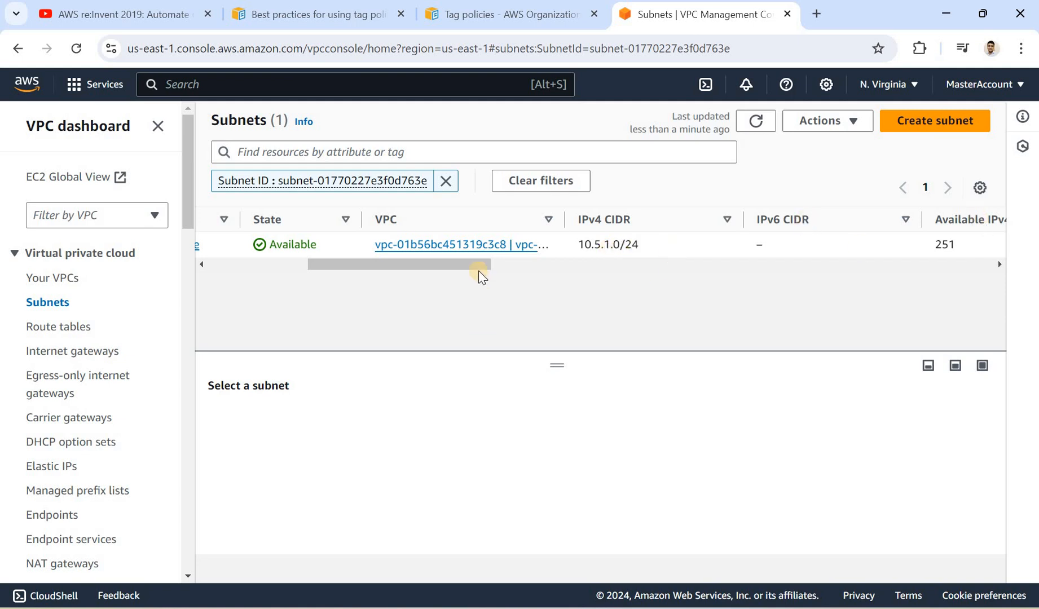
click(558, 269)
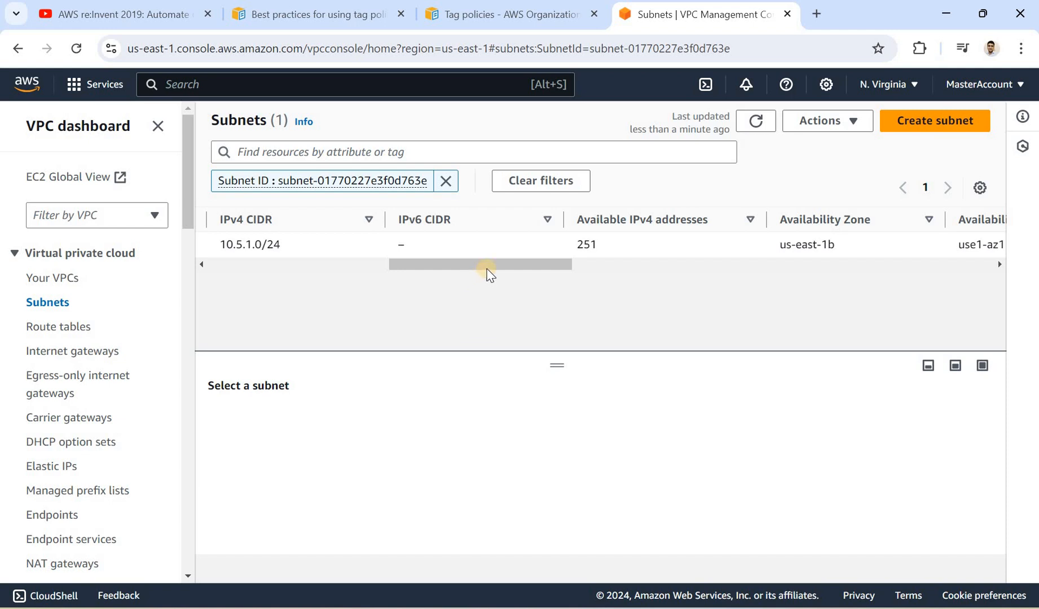
scroll(420, 259, left, 5)
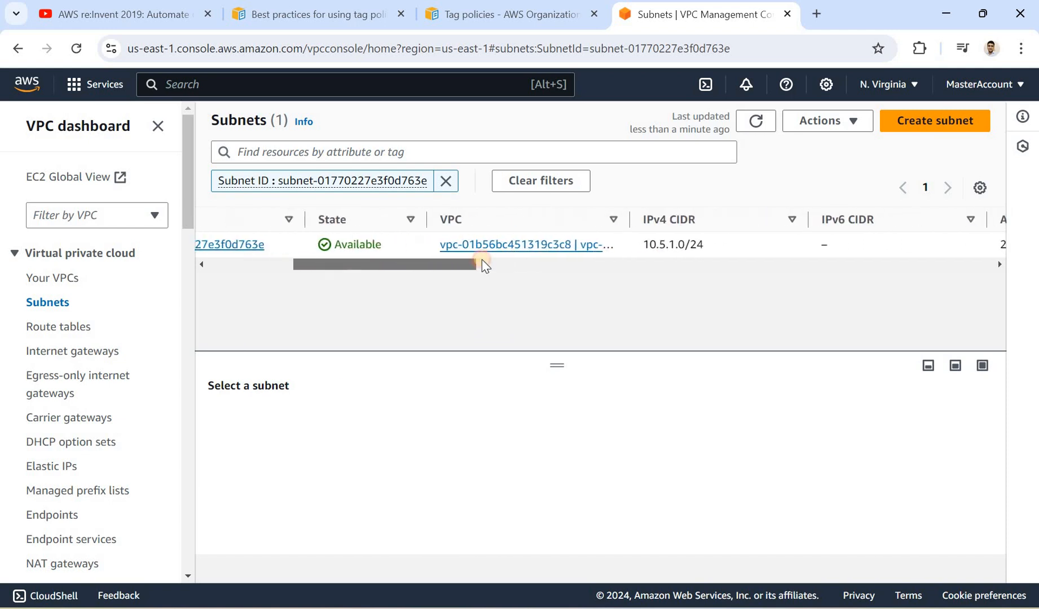
- Examine public-subnet-lab's available IPv4 addresses, Availability Zone and IPv4 CIDR in the subnet list, leaving the subnet deselected
scroll(484, 264, right, 5)
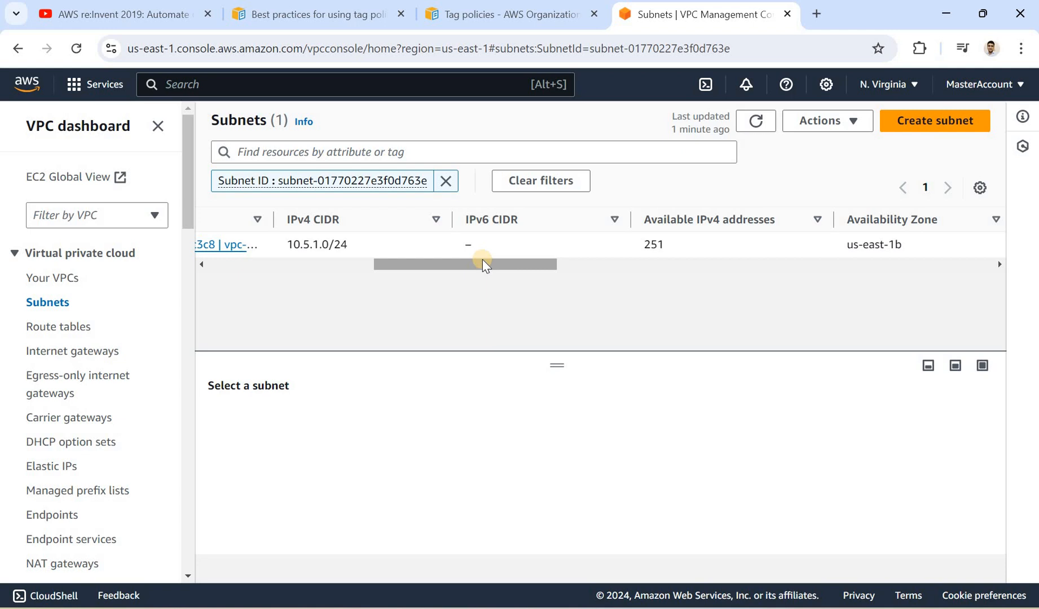
click(353, 249)
drag(353, 248, 291, 251)
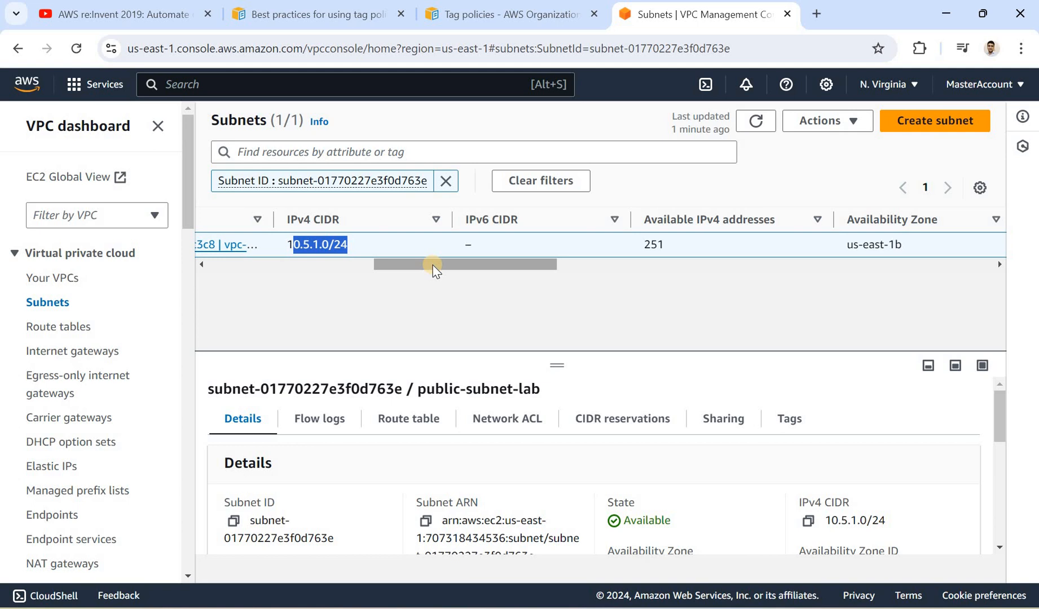
drag(433, 265, 246, 265)
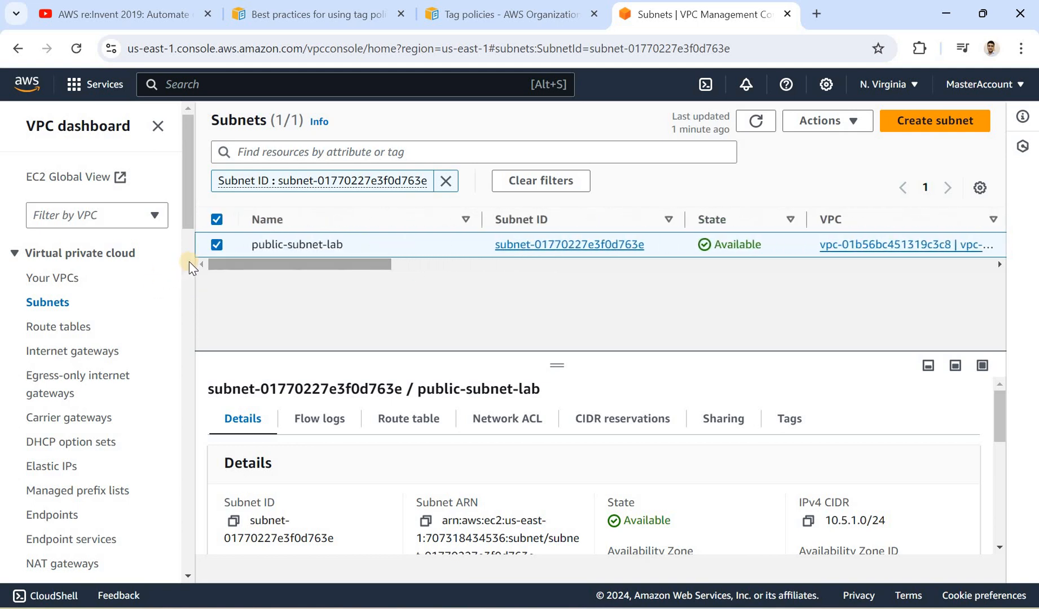
click(216, 245)
click(215, 246)
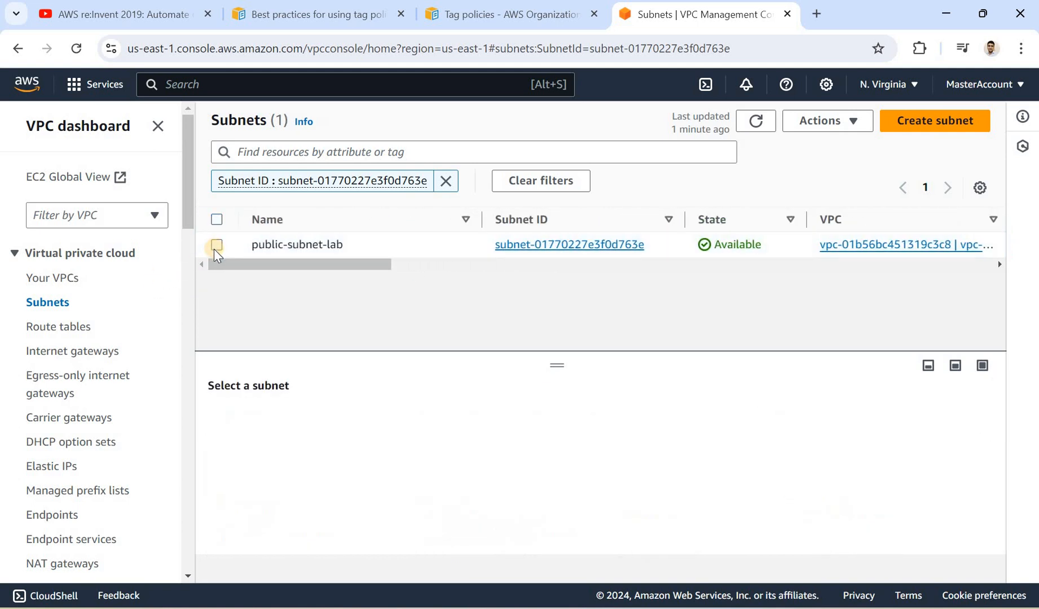
- Start creating another subnet and choose vpc-lab as its VPC
click(929, 127)
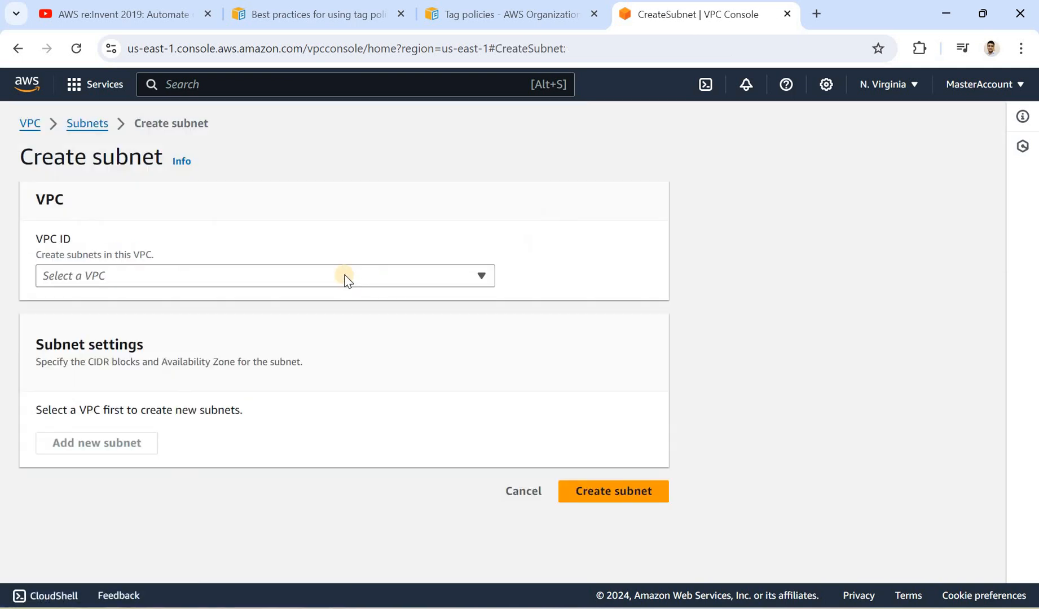
click(343, 275)
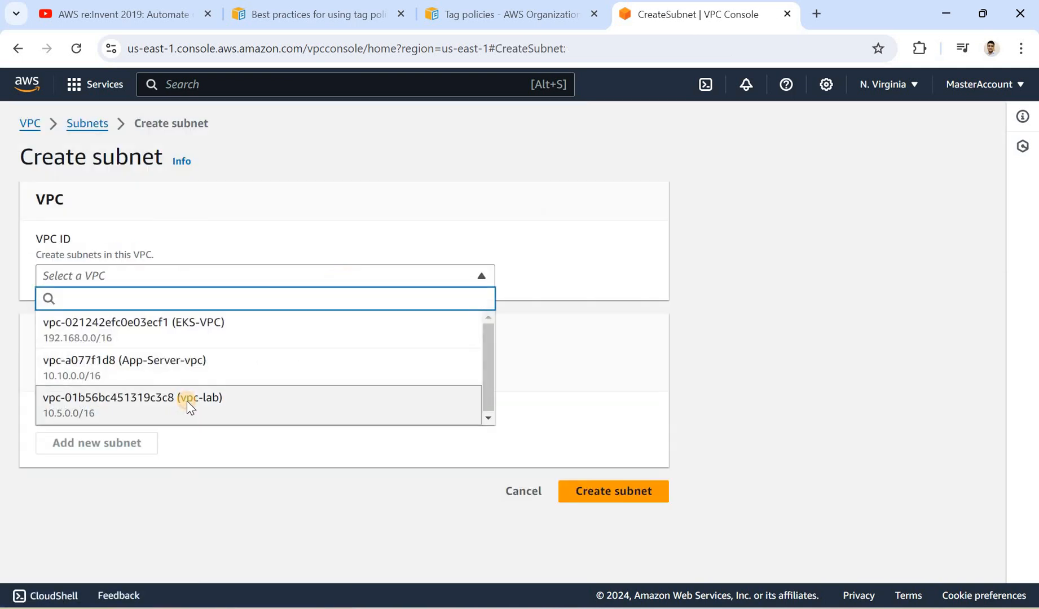
click(187, 401)
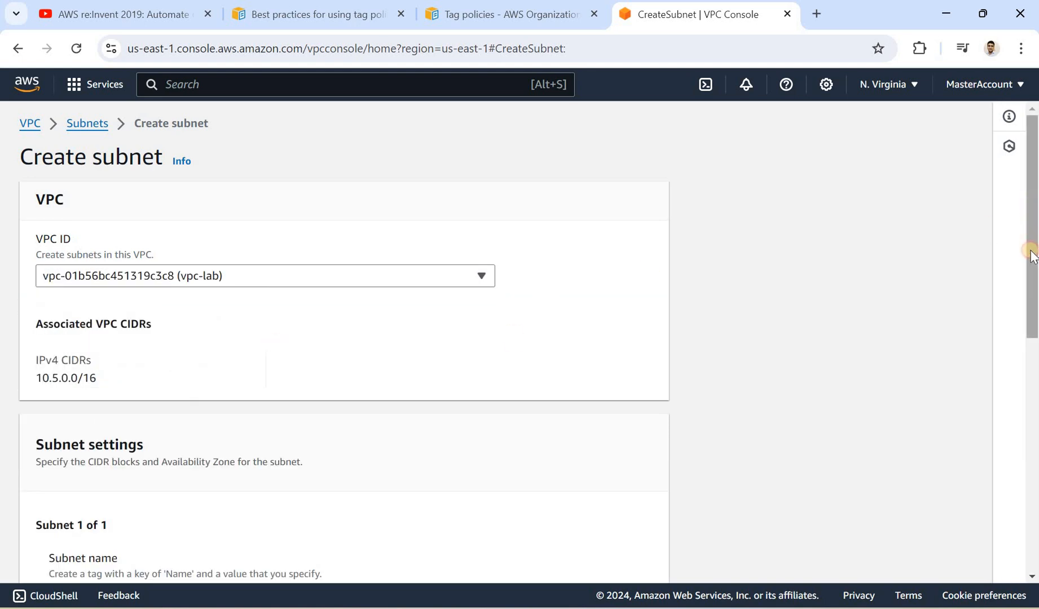
- Name the new subnet private-subnet-lab
scroll(379, 339, down, 5)
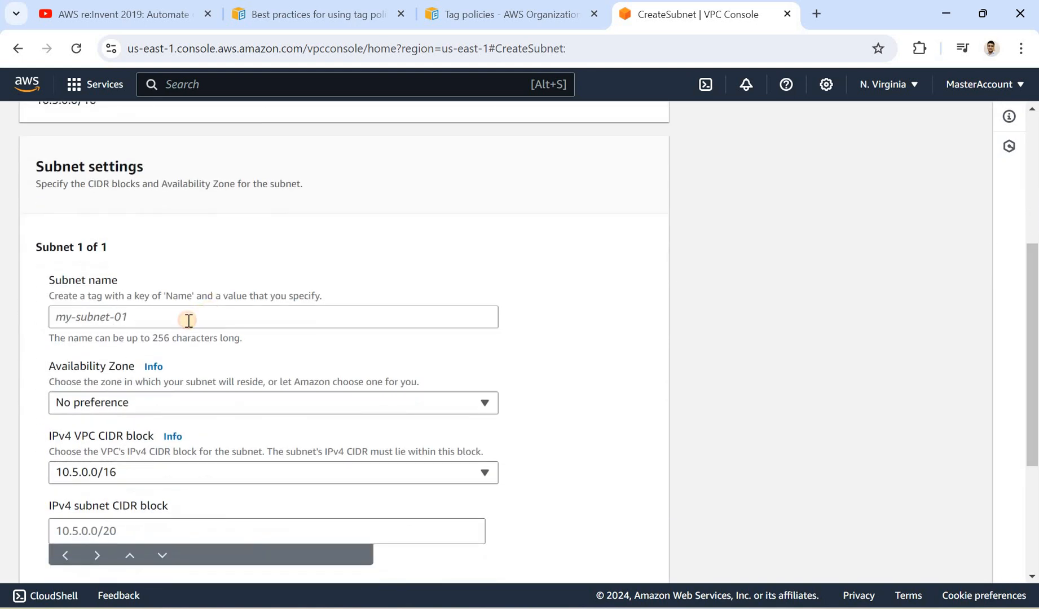
click(190, 320)
text(public-subnet-lab)
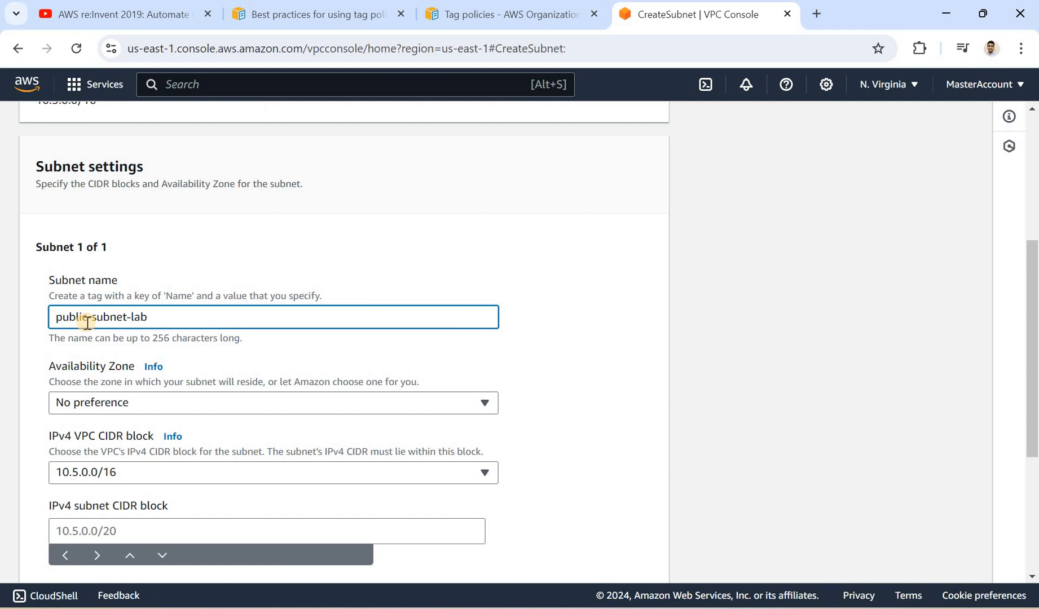
key(BackSpace)
key(BackSpace)
key(BackSpace)
key(BackSpace)
key(BackSpace)
key(BackSpace)
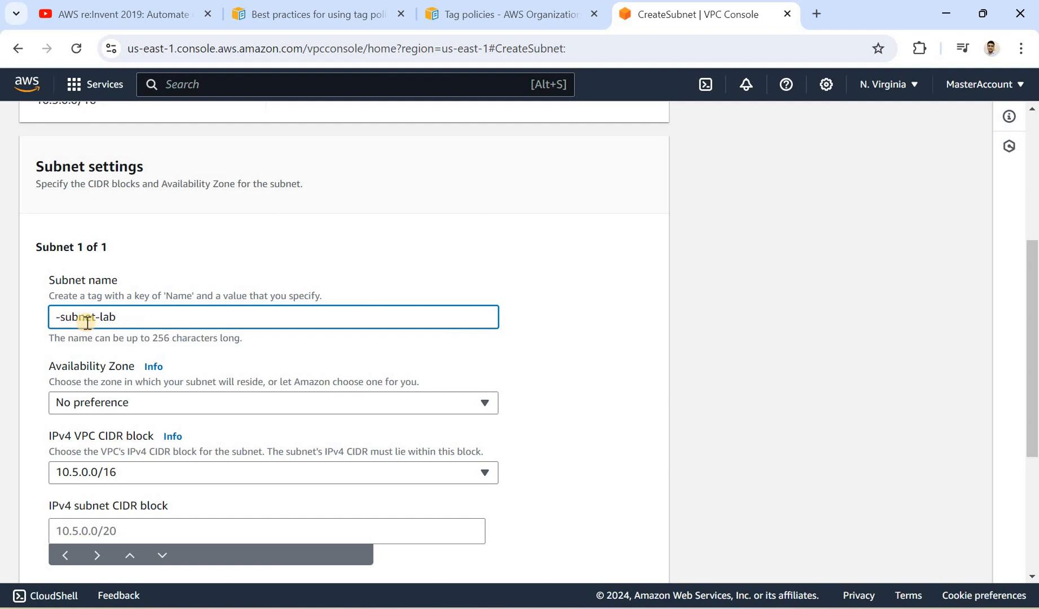
text(private)
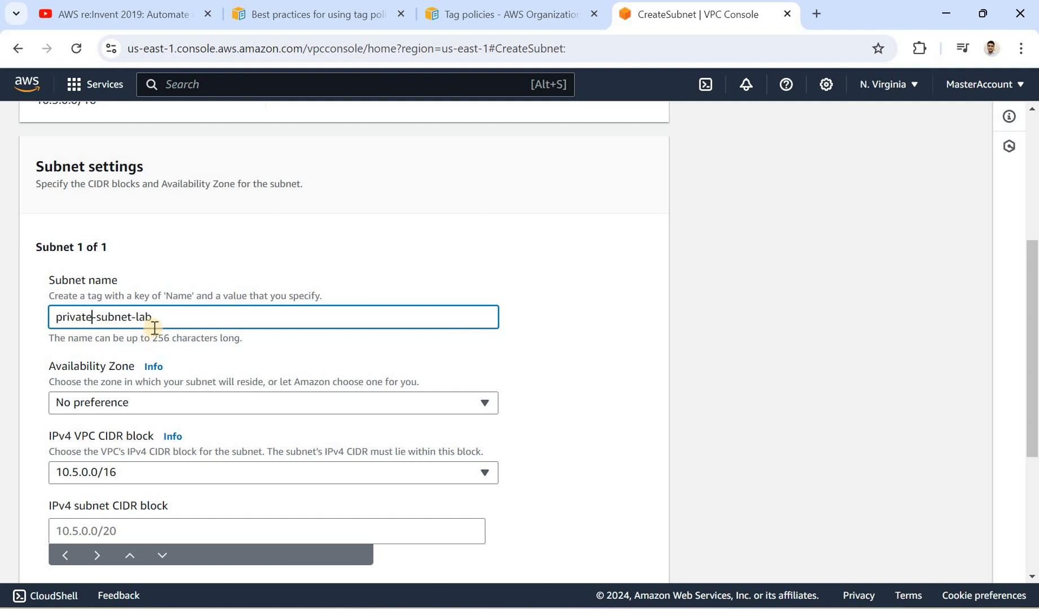
key(ctrl+a)
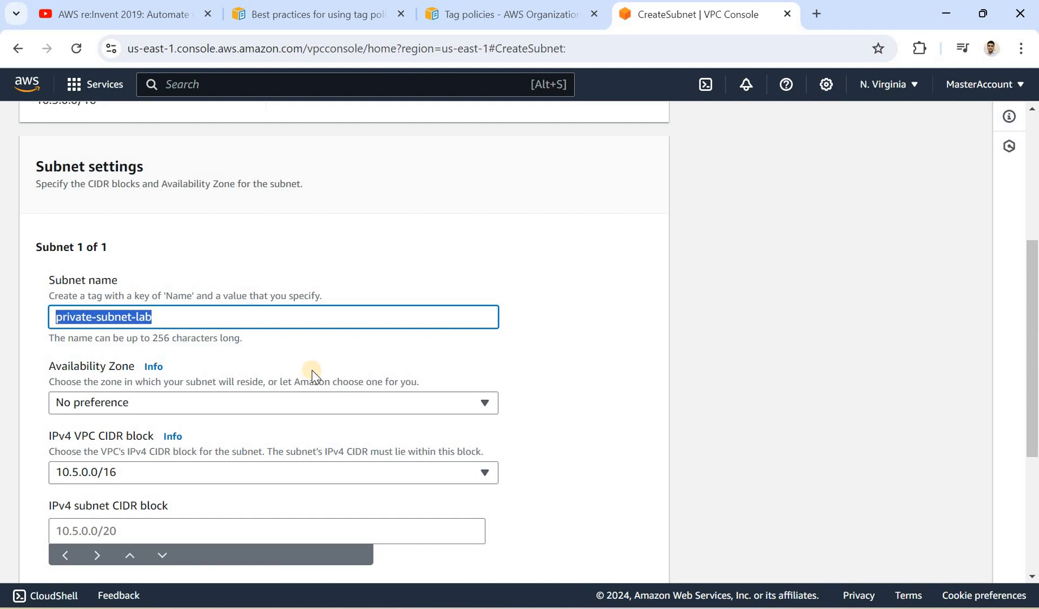
- Set the Availability Zone to US East (N. Virginia) / us-east-1a and the IPv4 subnet CIDR block to 10.5.2.0/24
click(1030, 264)
scroll(436, 282, down, 2)
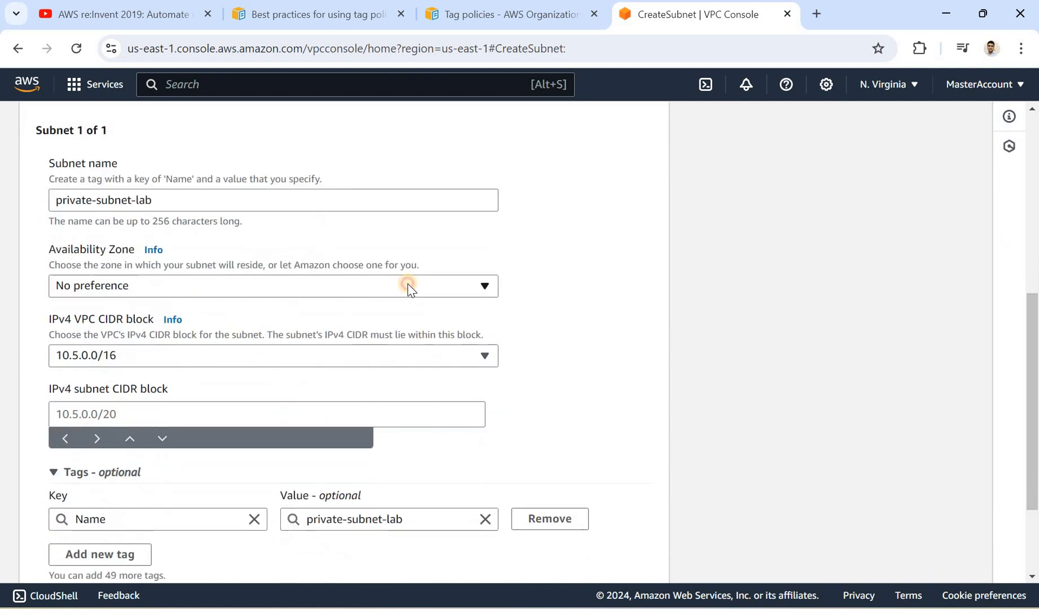
click(282, 286)
click(201, 371)
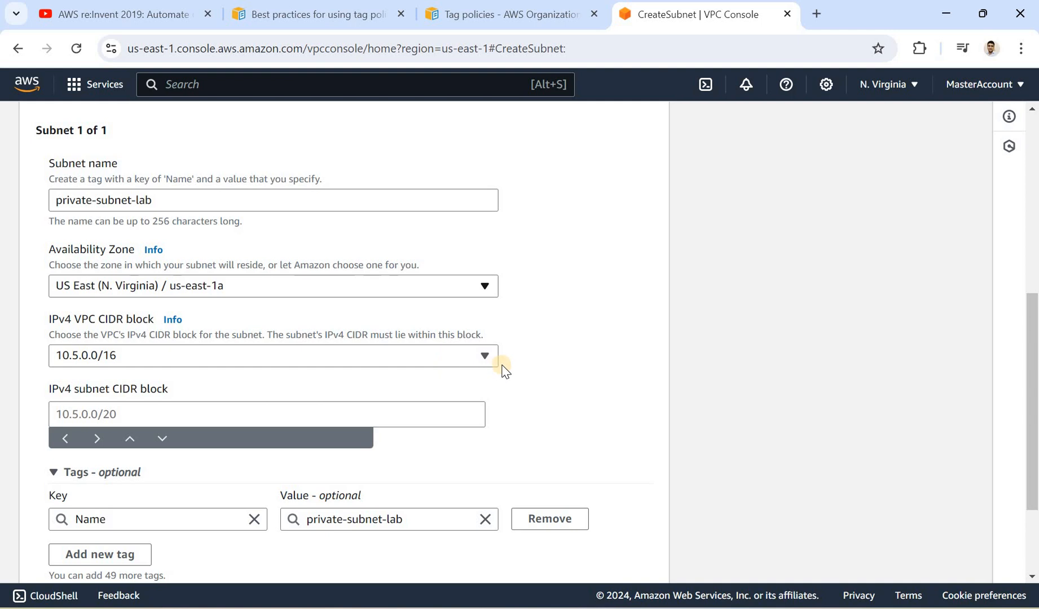
click(131, 414)
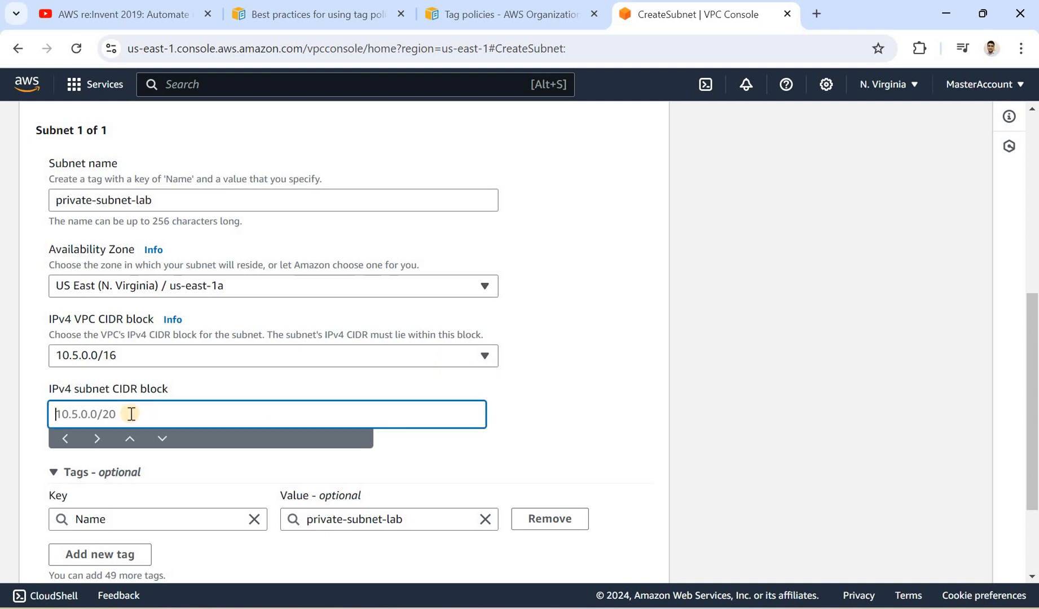
text(10.5.2.0/24)
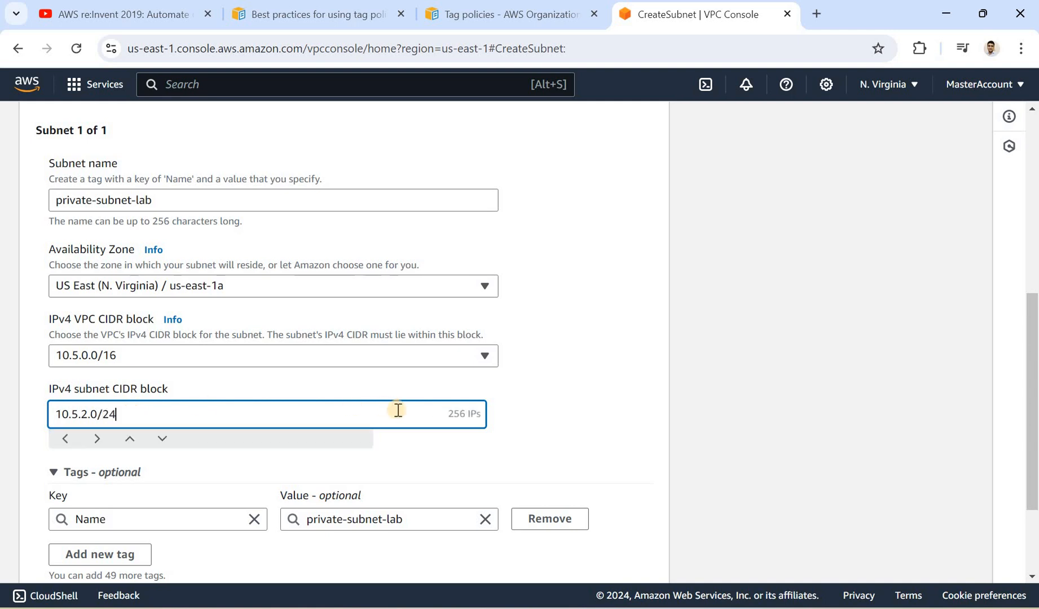
double_click(457, 414)
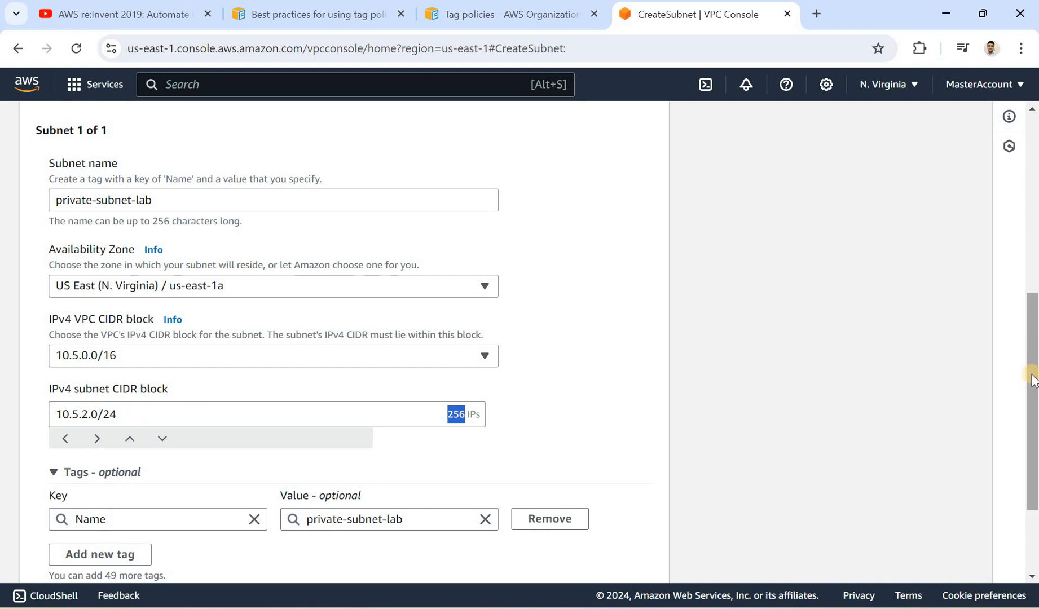
- Check the remaining settings and tags of private-subnet-lab and create the subnet
scroll(535, 558, down, 1)
scroll(535, 558, down, 2)
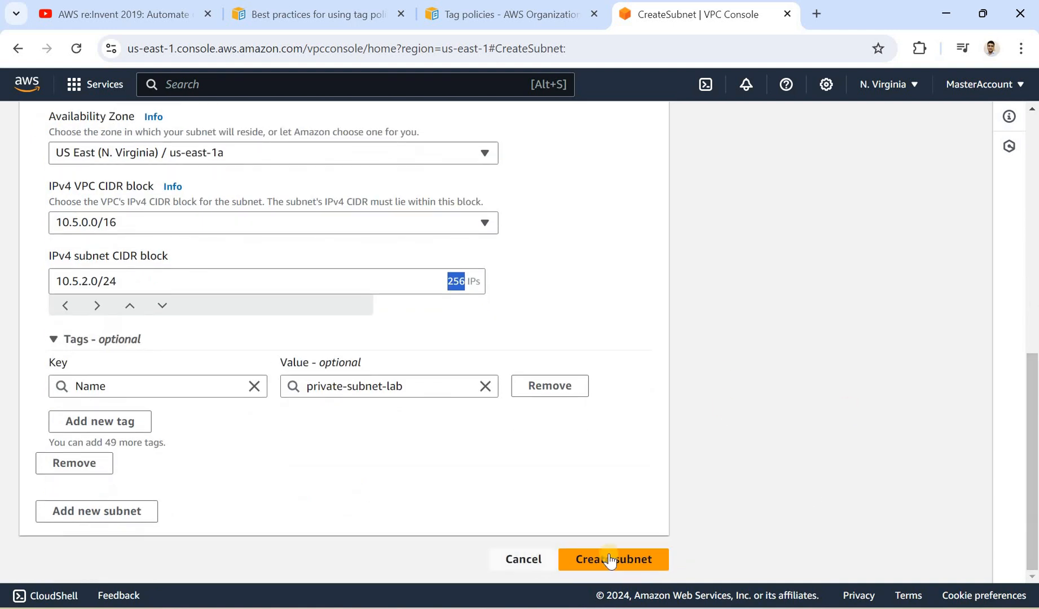
click(608, 558)
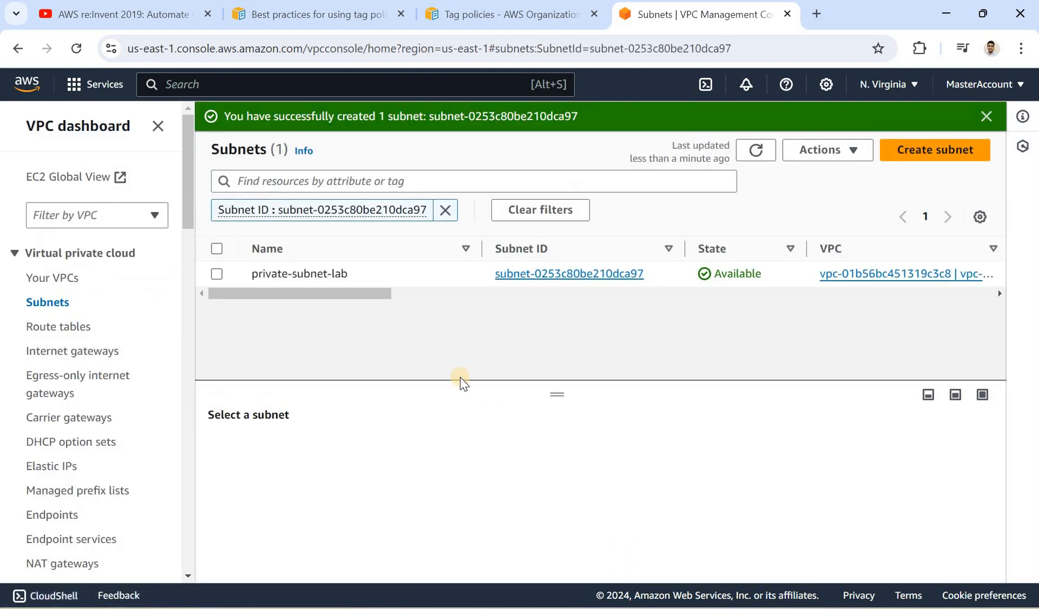
- Show the unfiltered subnet list, select private-subnet-lab and check its IPv4 CIDR in the details
drag(341, 291, 27, 299)
click(27, 302)
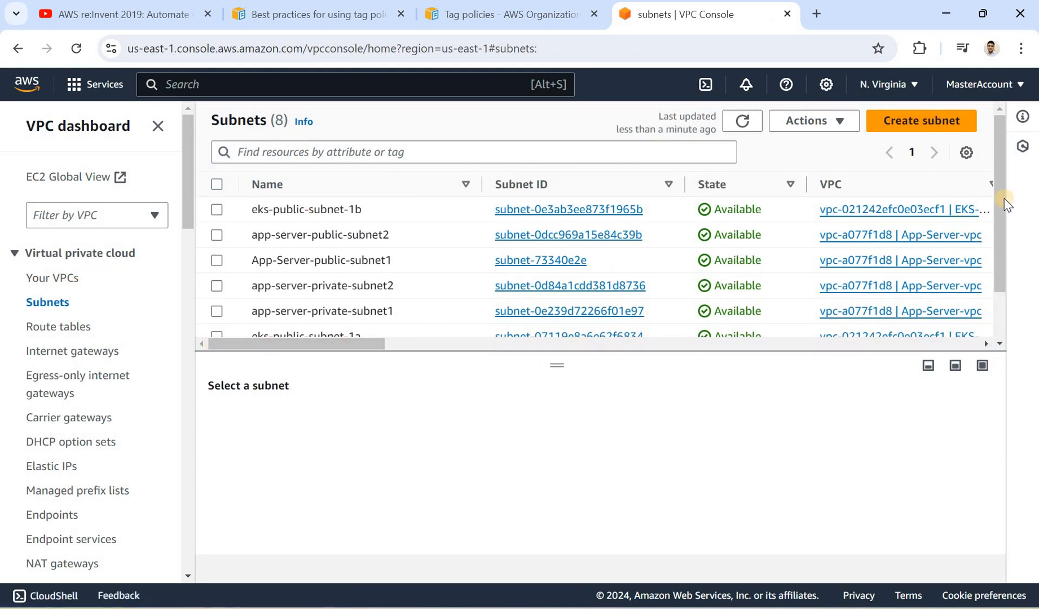
scroll(995, 271, down, 2)
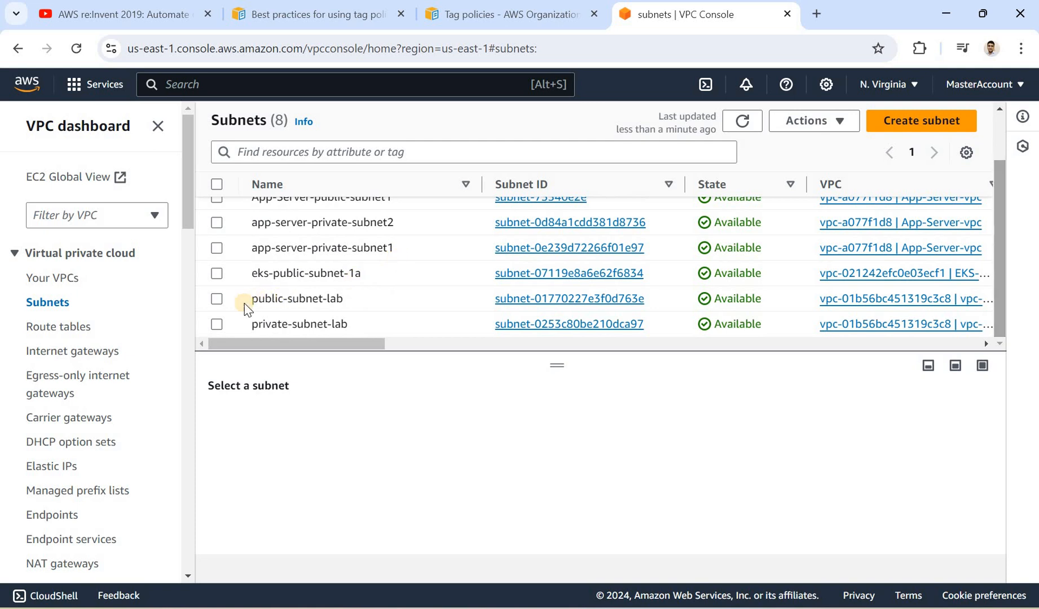
click(218, 326)
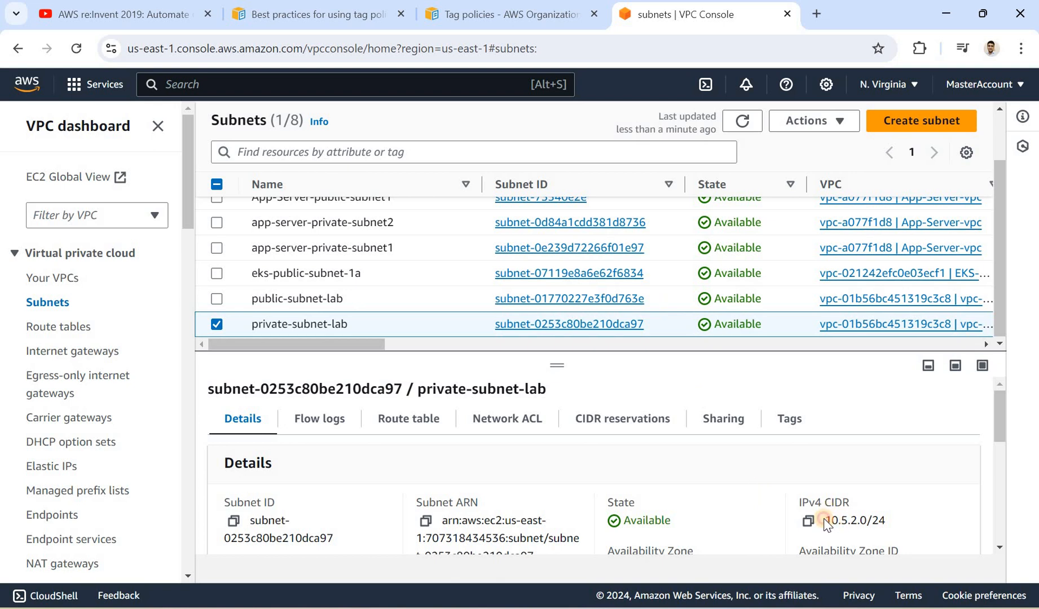
click(808, 520)
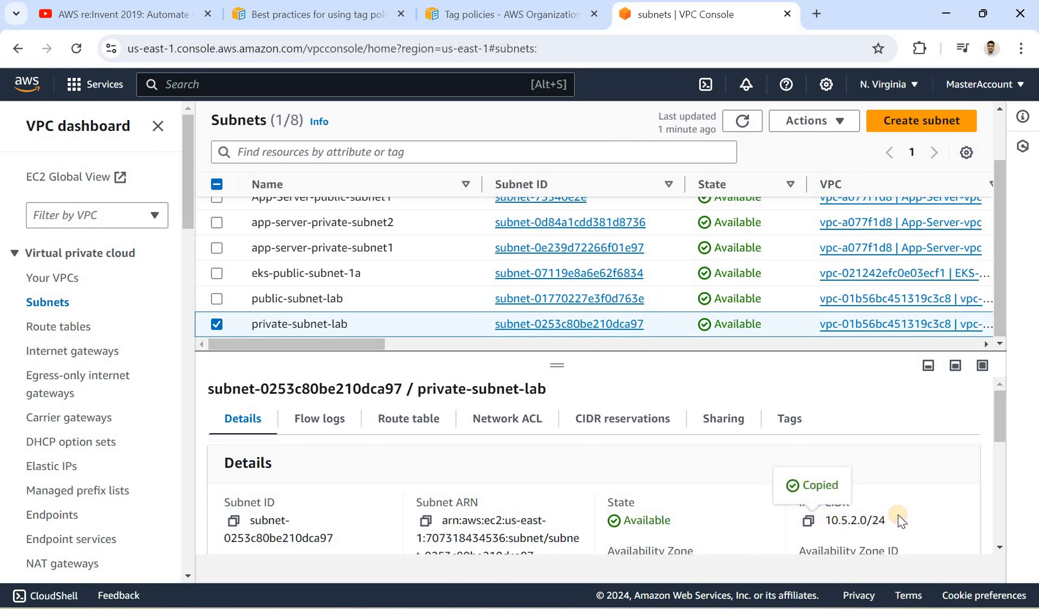
triple_click(896, 520)
click(901, 520)
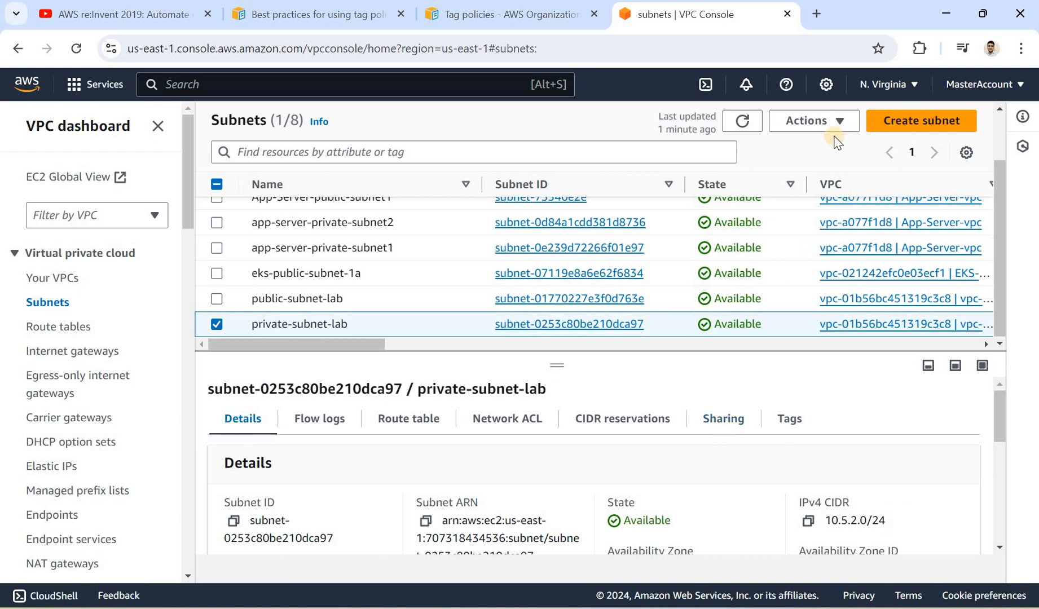
- Open private-subnet-lab's subnet settings for editing and examine the auto-assign IP, resource-based name and hostname type options
click(821, 120)
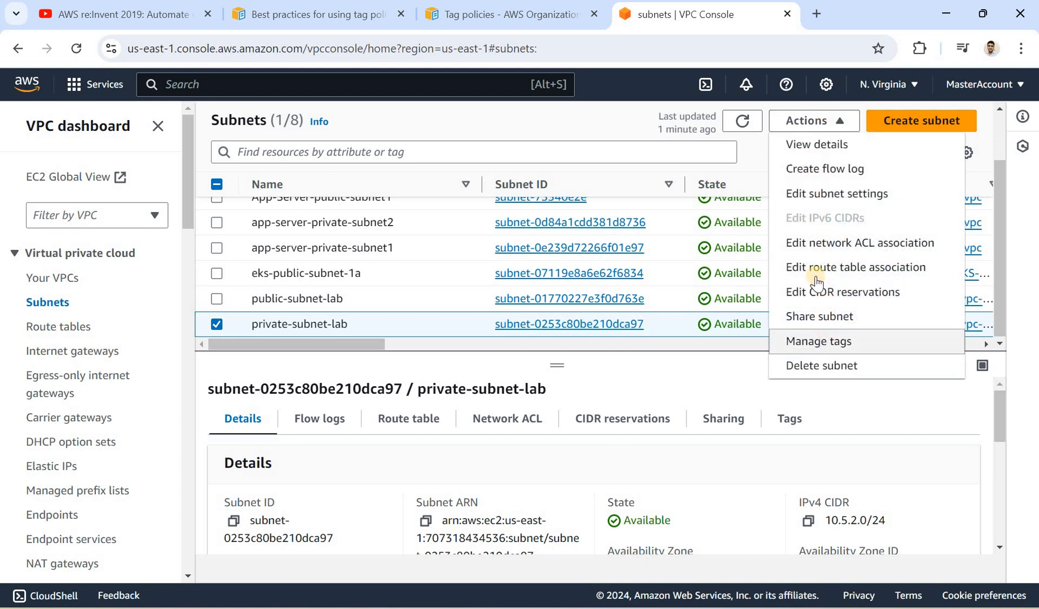
click(851, 194)
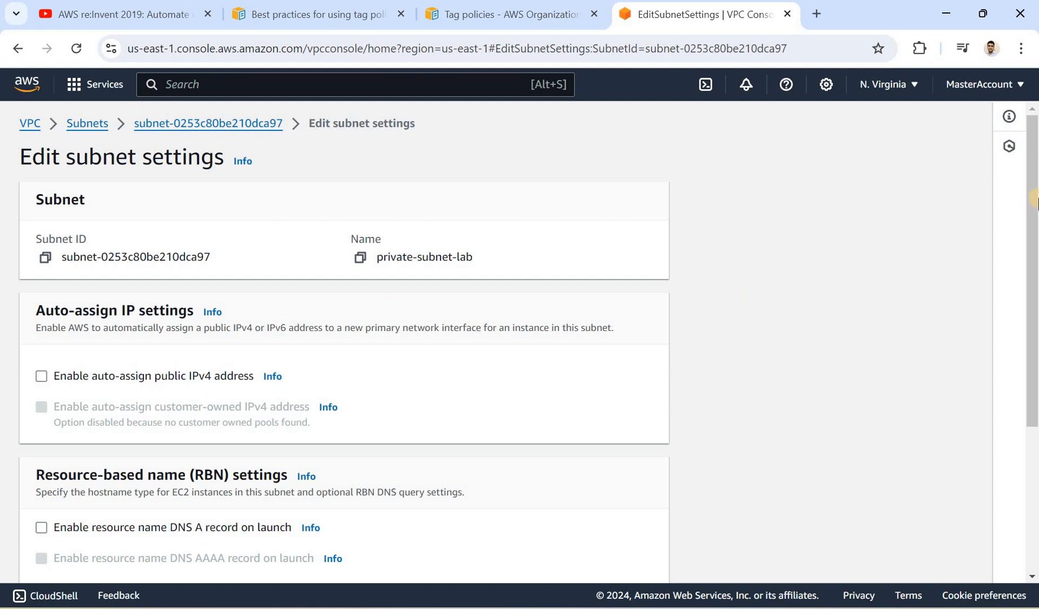
click(1033, 264)
drag(1033, 264, 1033, 414)
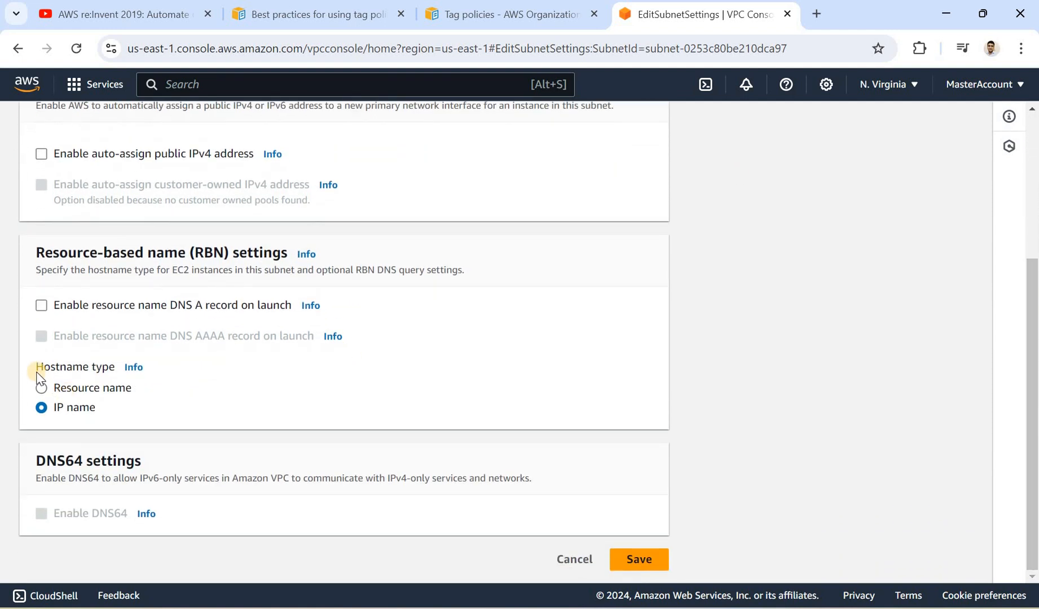
drag(109, 383, 140, 405)
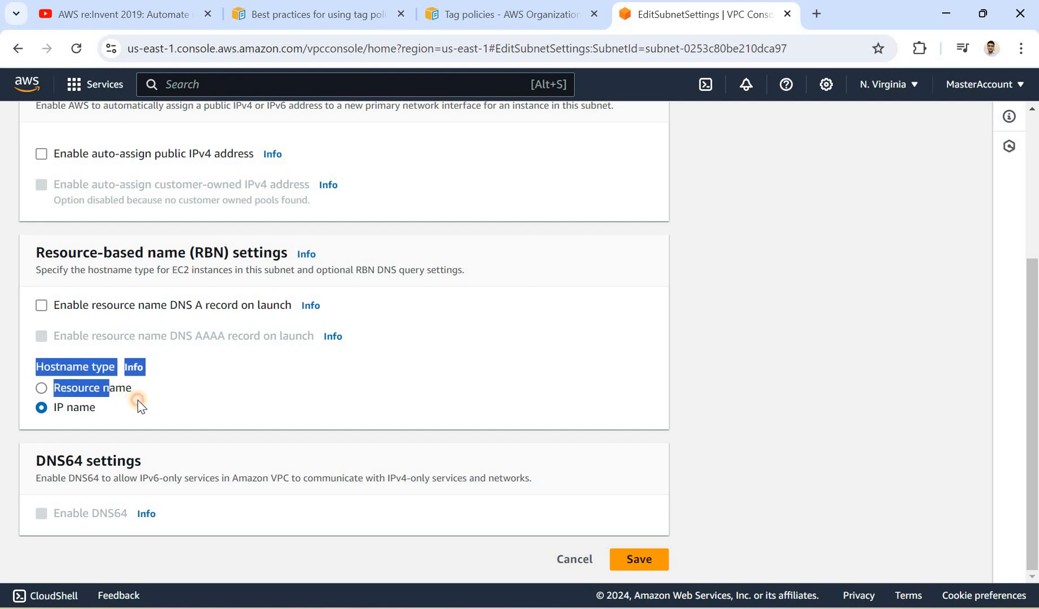
- Try the Resource name hostname type, switch back to IP name, and cancel editing the subnet settings
drag(34, 393, 48, 391)
click(44, 390)
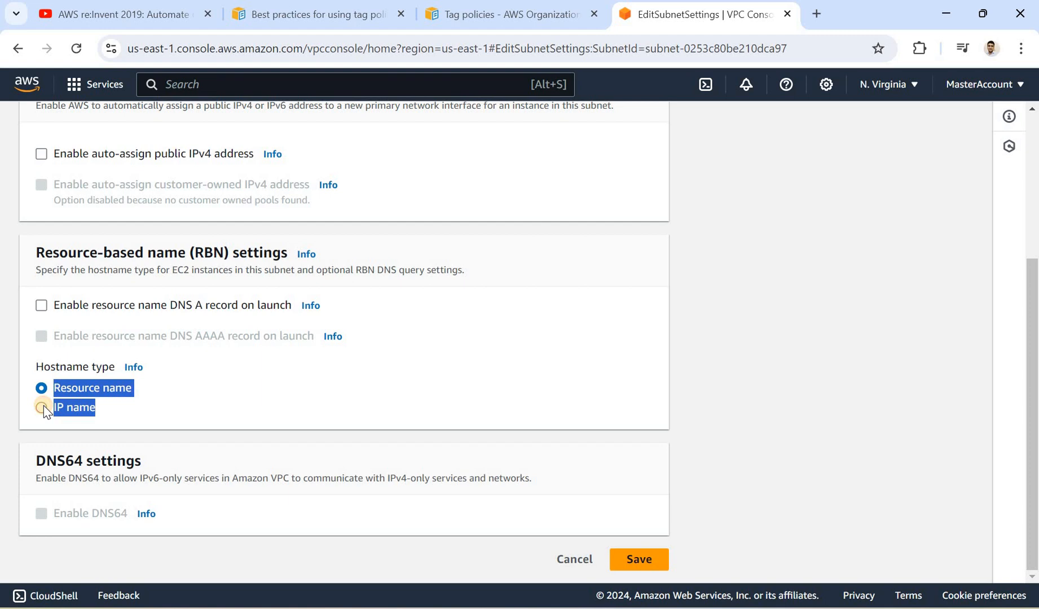
click(44, 406)
click(280, 406)
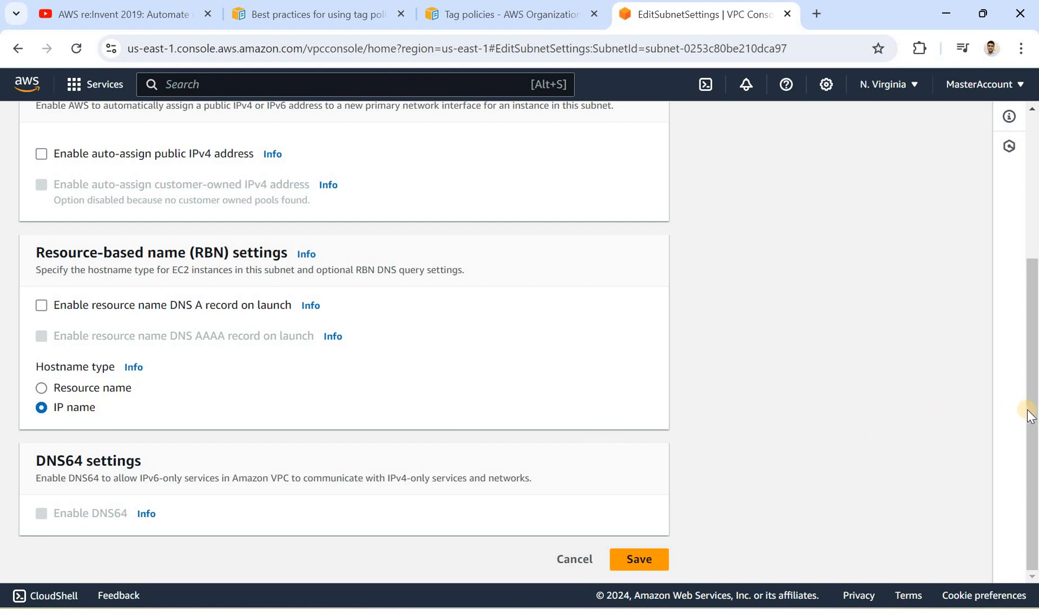
drag(1033, 411, 1013, 432)
click(585, 553)
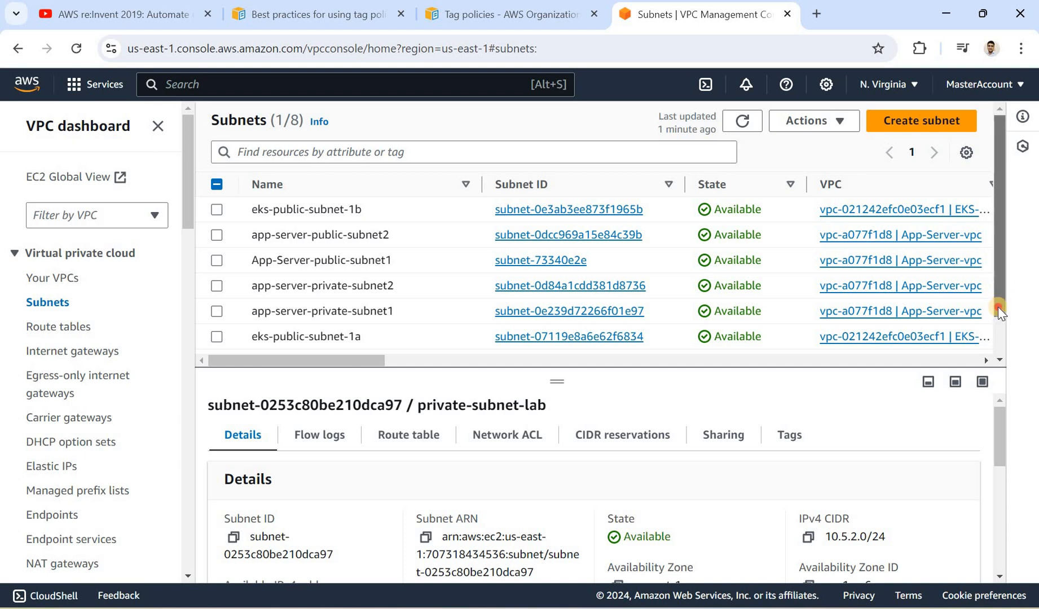
- Examine private-subnet-lab's full details, including its public IPv4 auto-assignment and hostname type
scroll(998, 307, down, 2)
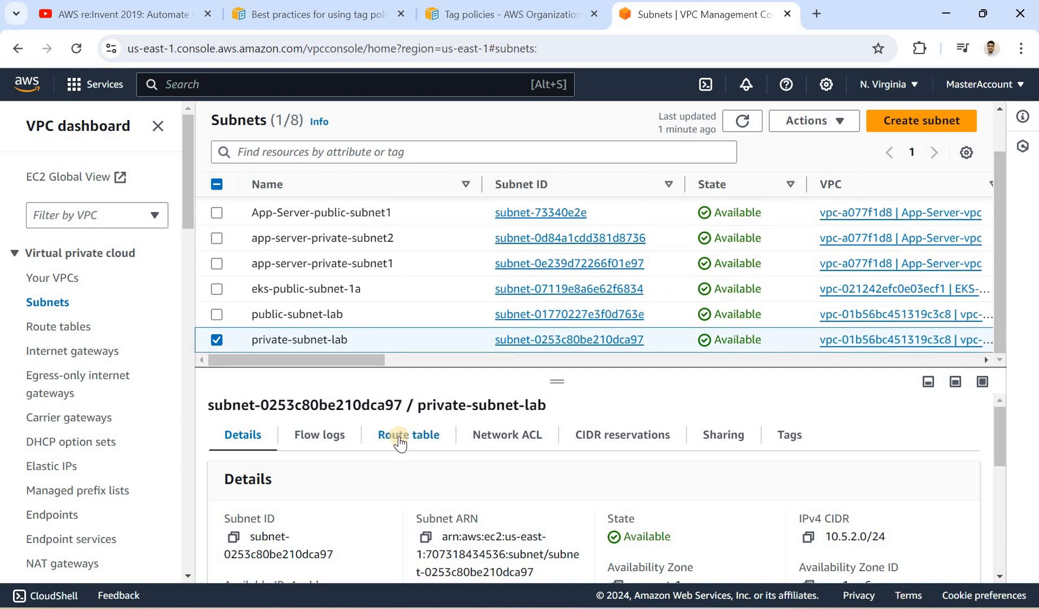
click(218, 344)
click(218, 344)
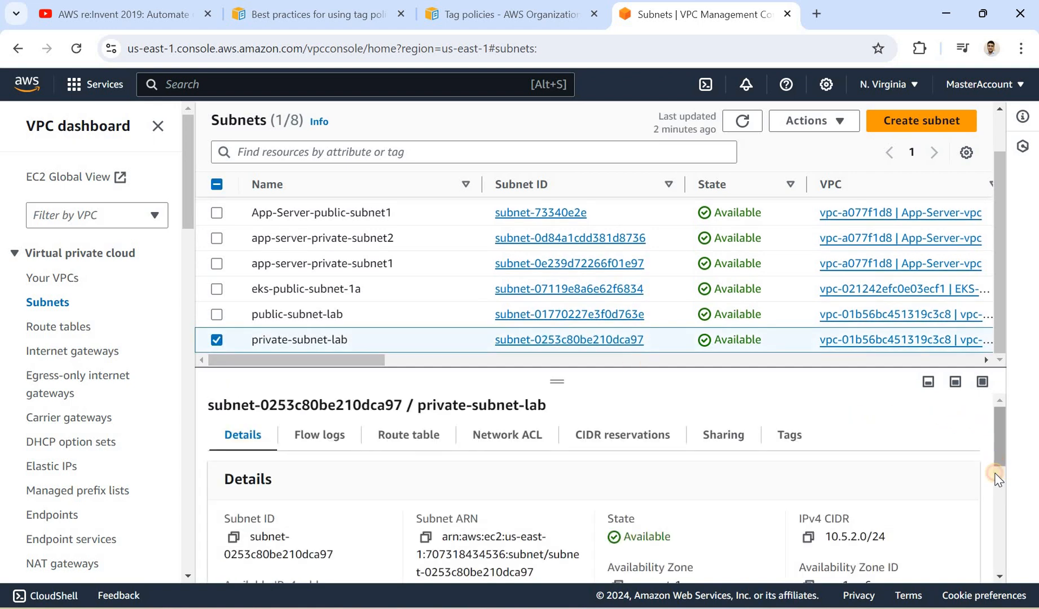
drag(996, 468, 987, 407)
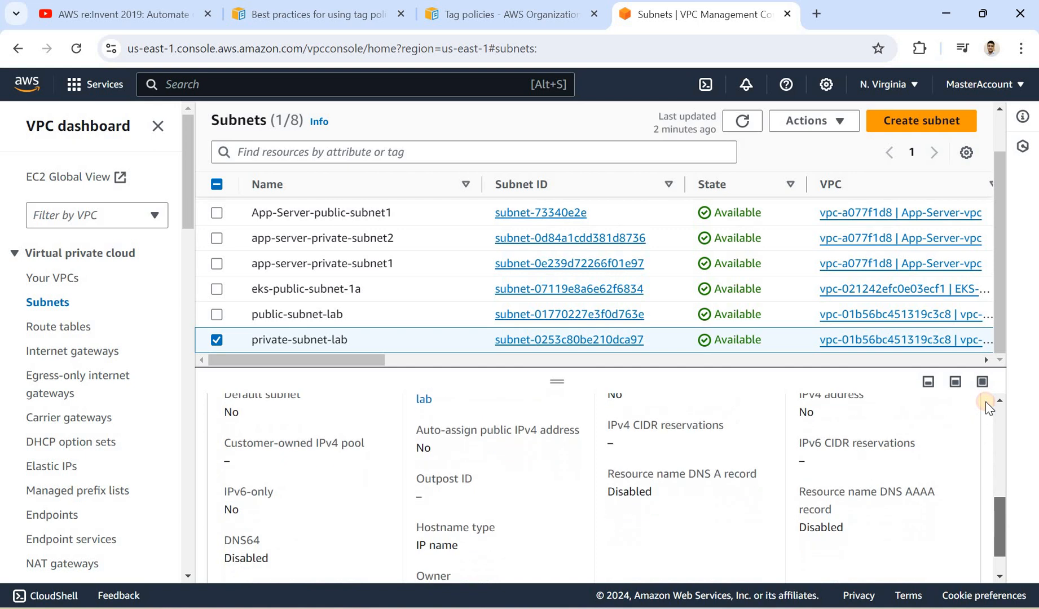
- Select public-subnet-lab instead of private-subnet-lab and examine its ARN, IPv4 CIDR, Availability Zone and network ACL details
click(216, 339)
click(217, 315)
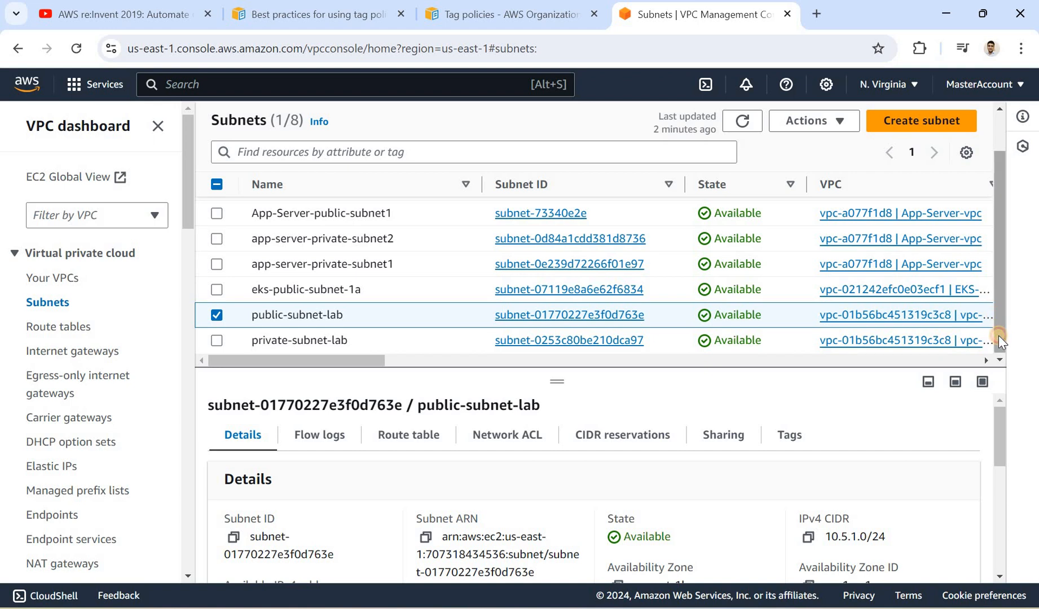
drag(998, 334, 998, 337)
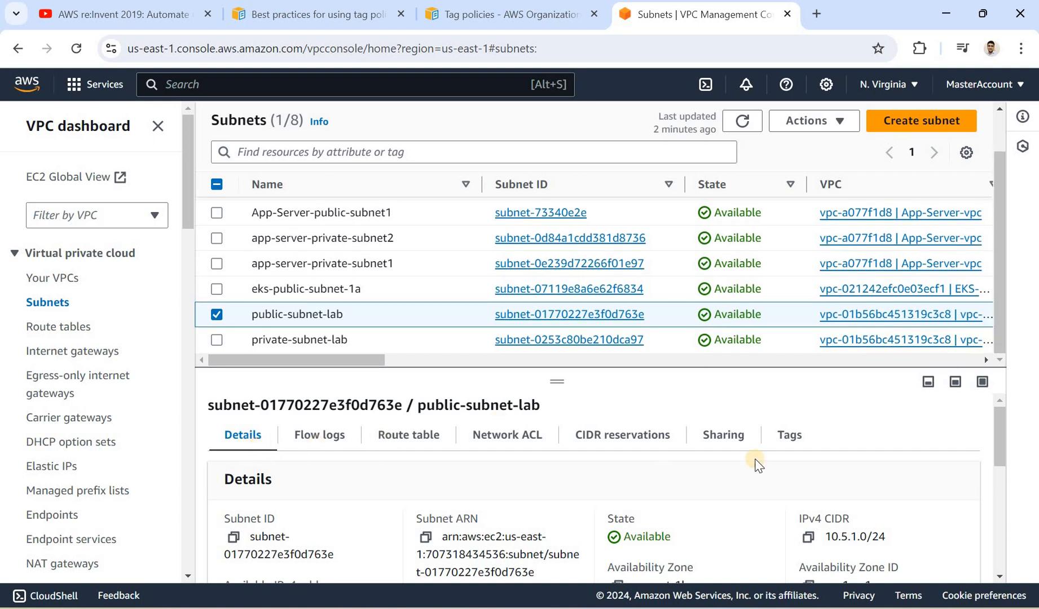
drag(1003, 416, 1004, 448)
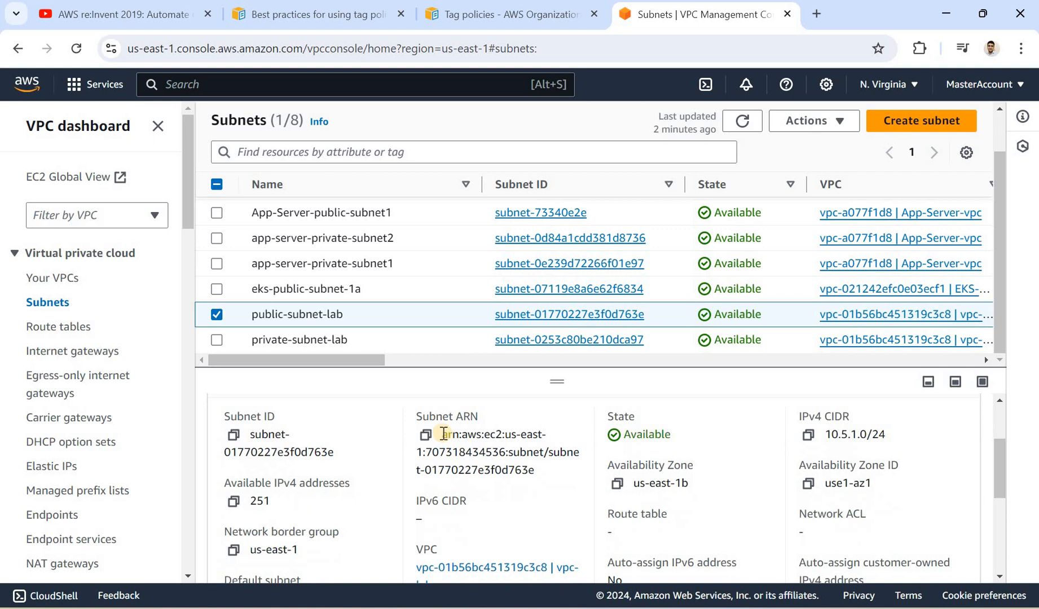
triple_click(537, 472)
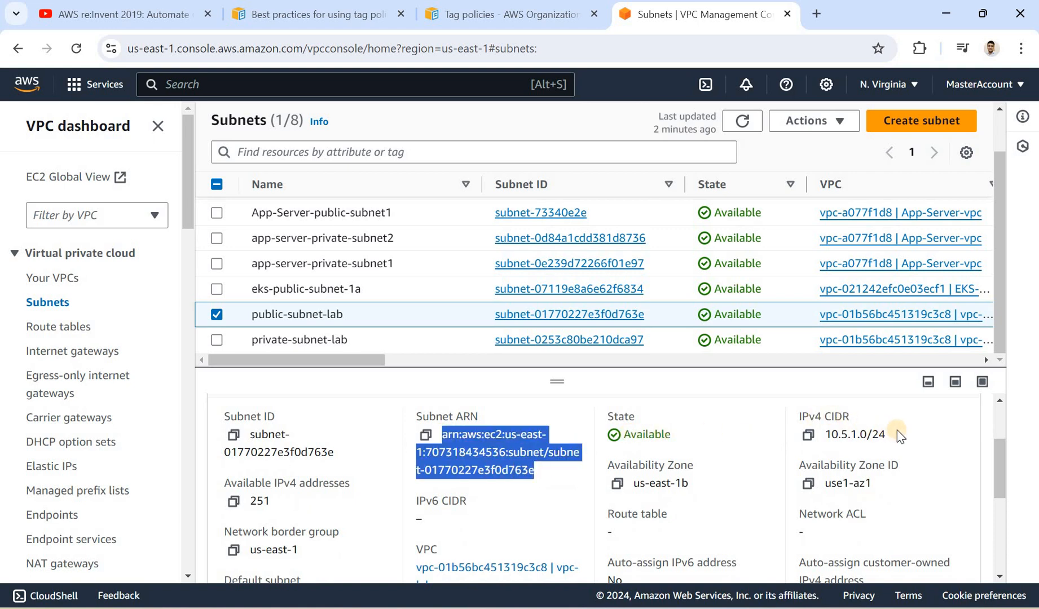
triple_click(637, 484)
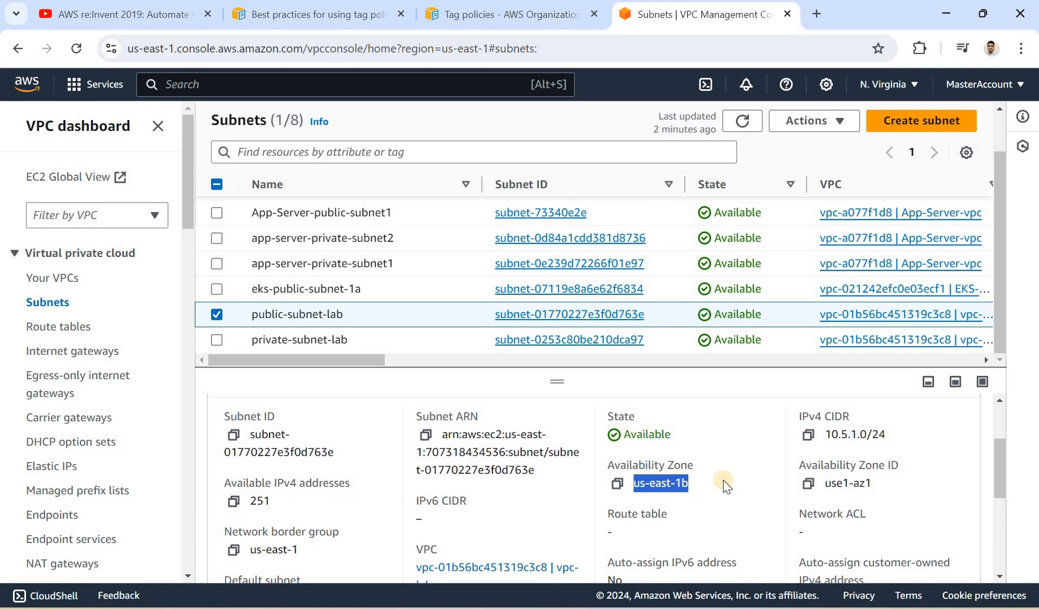
drag(1001, 481, 1001, 498)
double_click(816, 477)
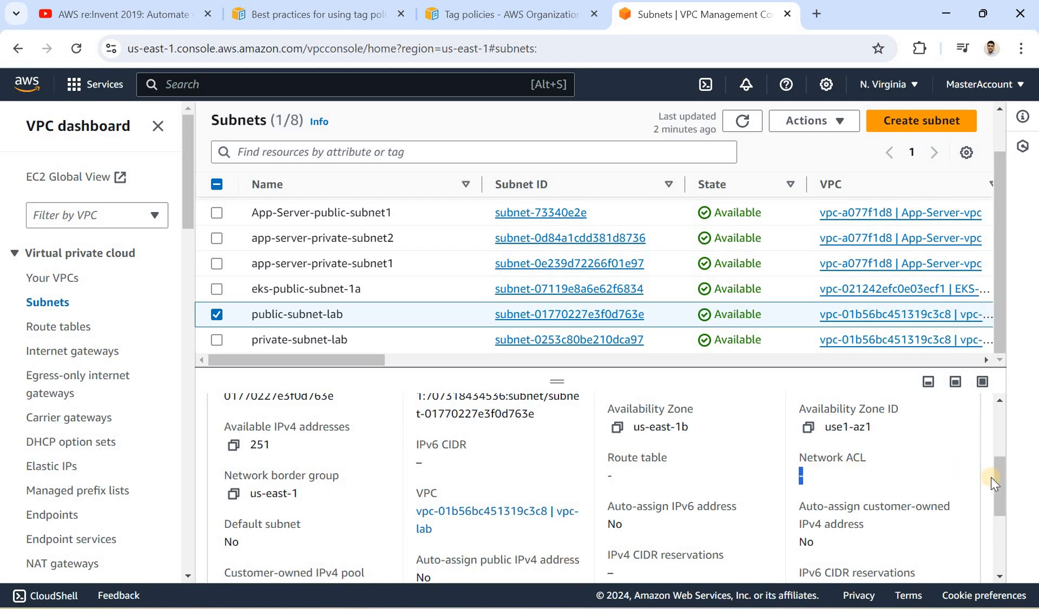
scroll(999, 508, down, 3)
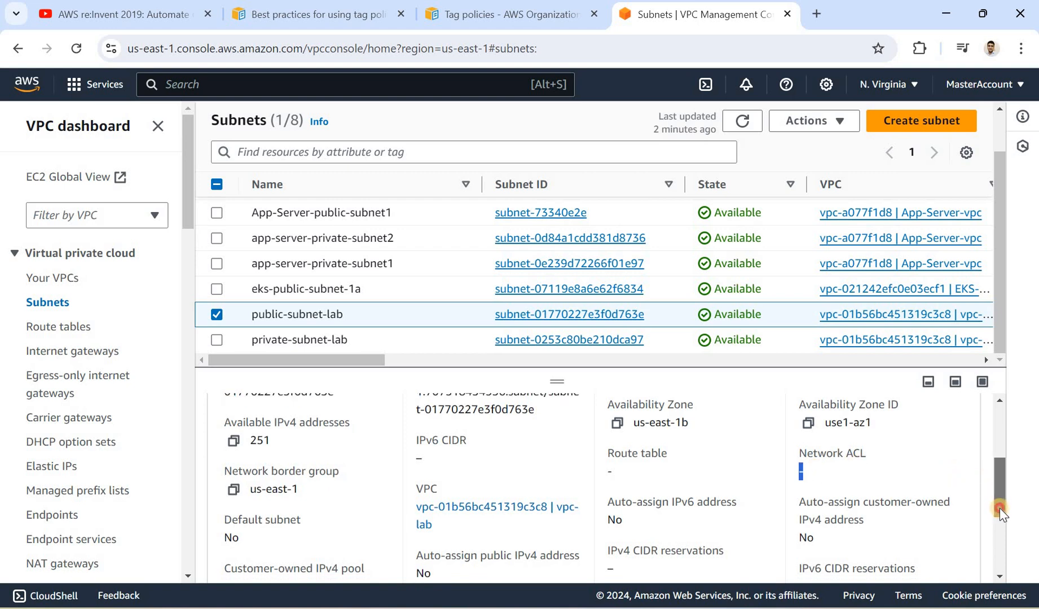
- Check public-subnet-lab's hostname type and public IPv4 auto-assignment in its details
drag(998, 524, 998, 536)
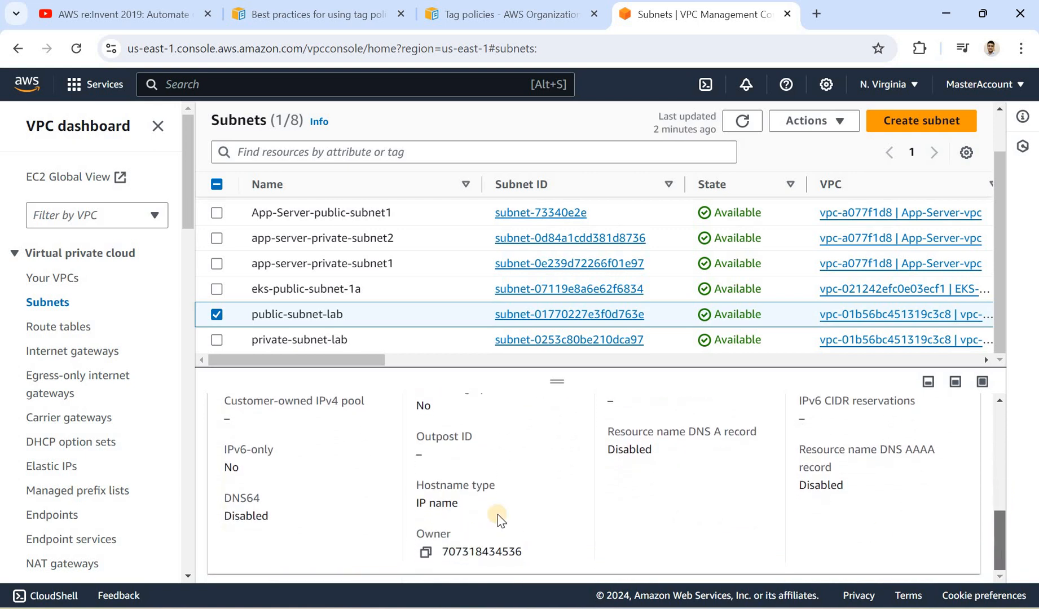
double_click(459, 506)
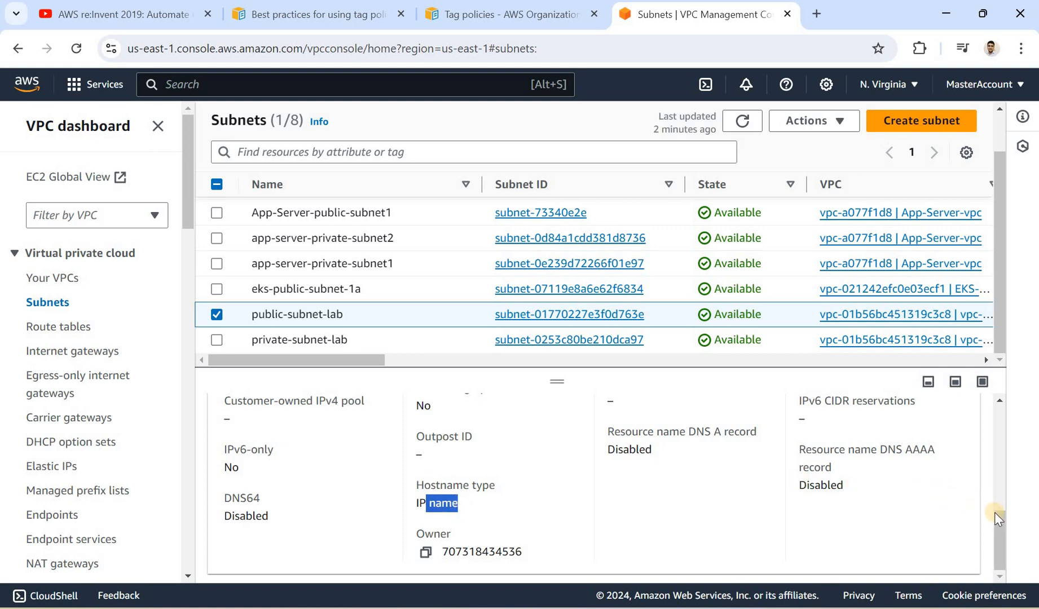
scroll(996, 510, up, 2)
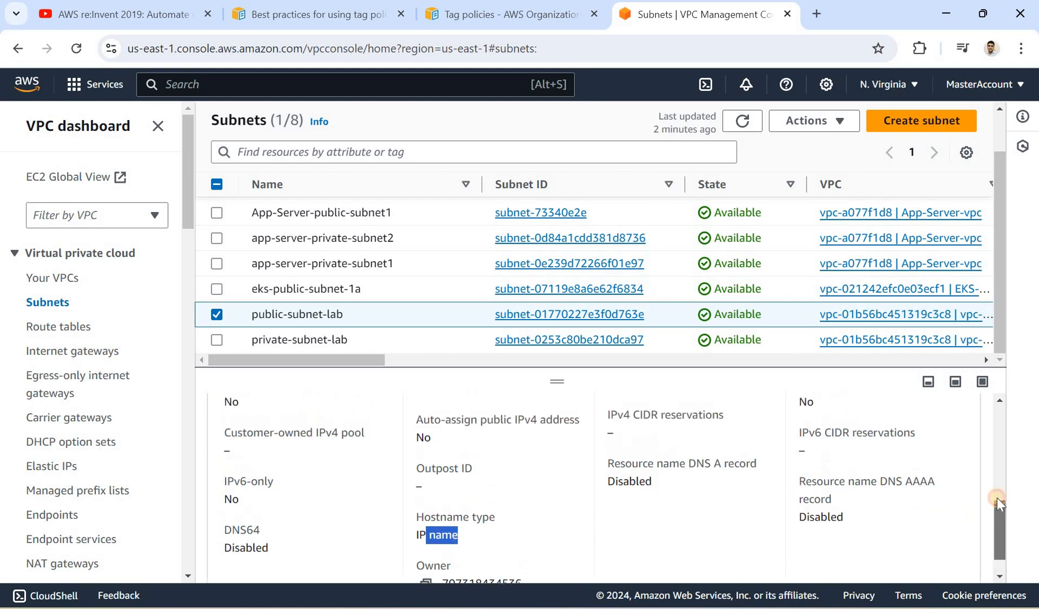
scroll(563, 501, up, 1)
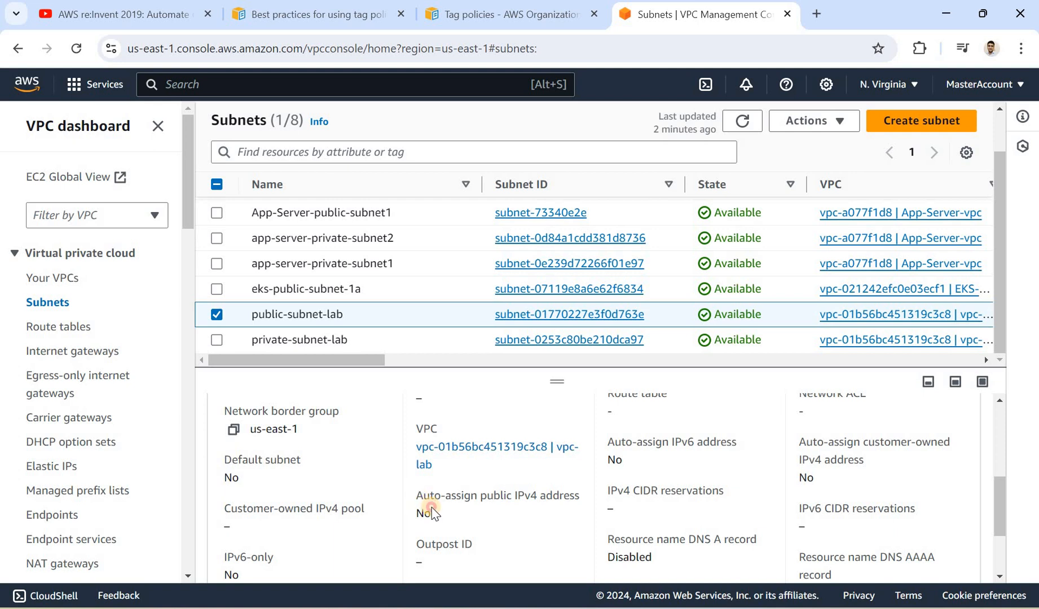
drag(432, 508, 432, 513)
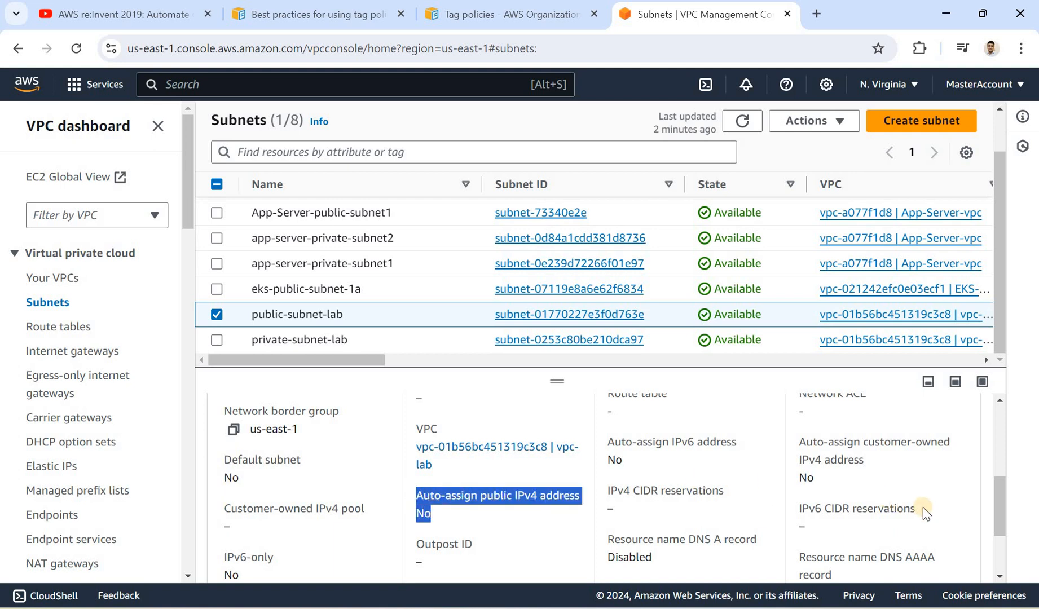
drag(999, 501, 1000, 426)
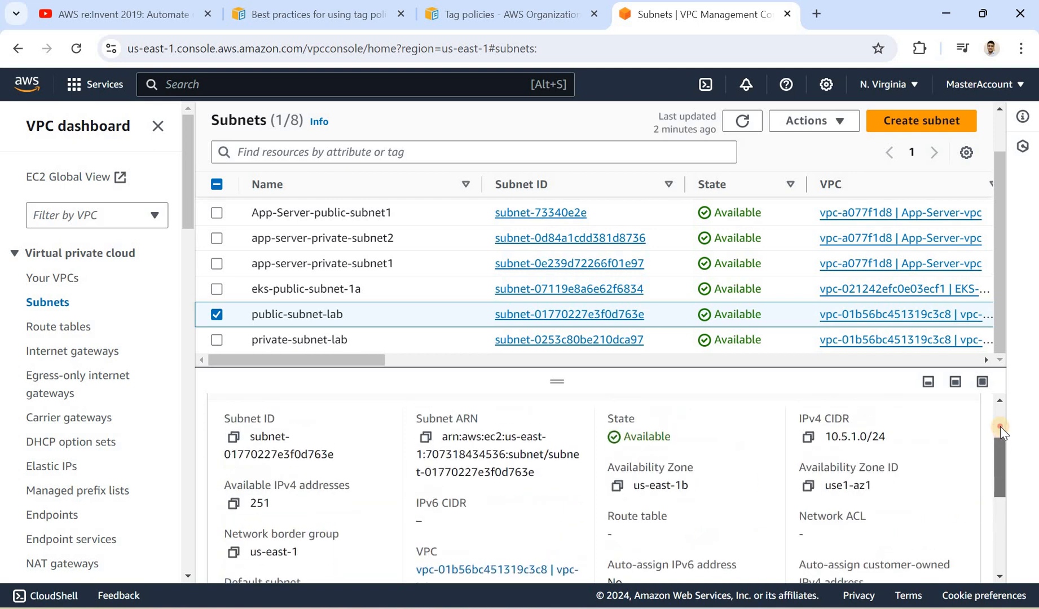
- Examine public-subnet-lab's route table, network ACL, CIDR reservations and resource sharing information
click(410, 433)
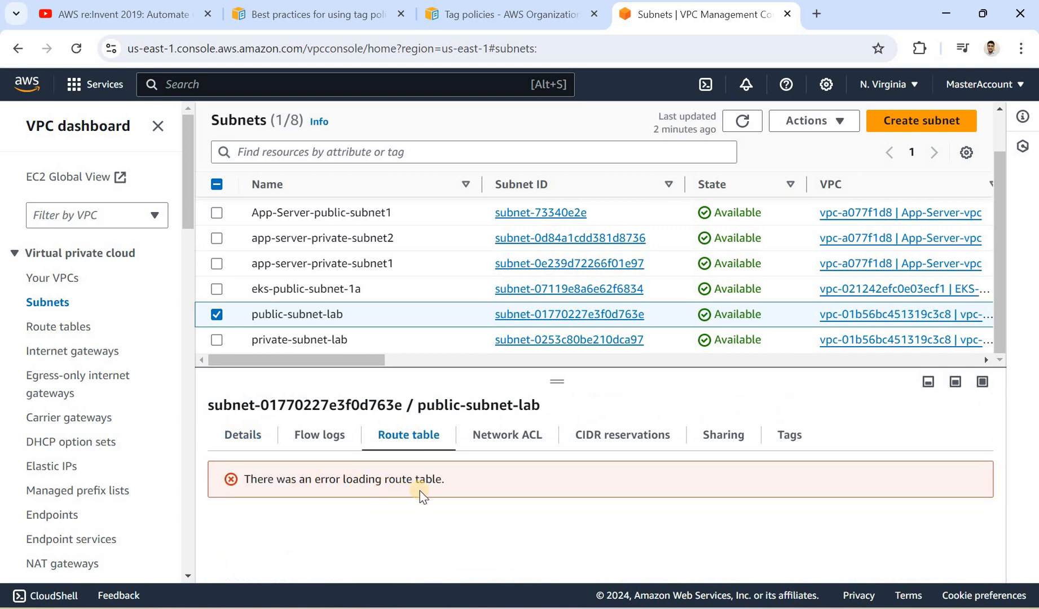
click(507, 445)
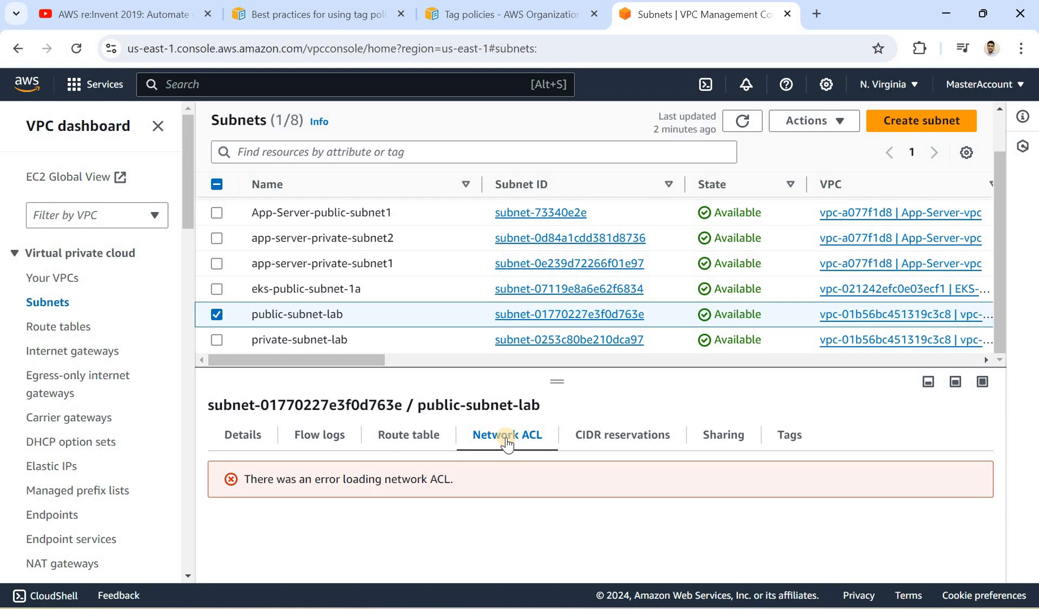
click(607, 435)
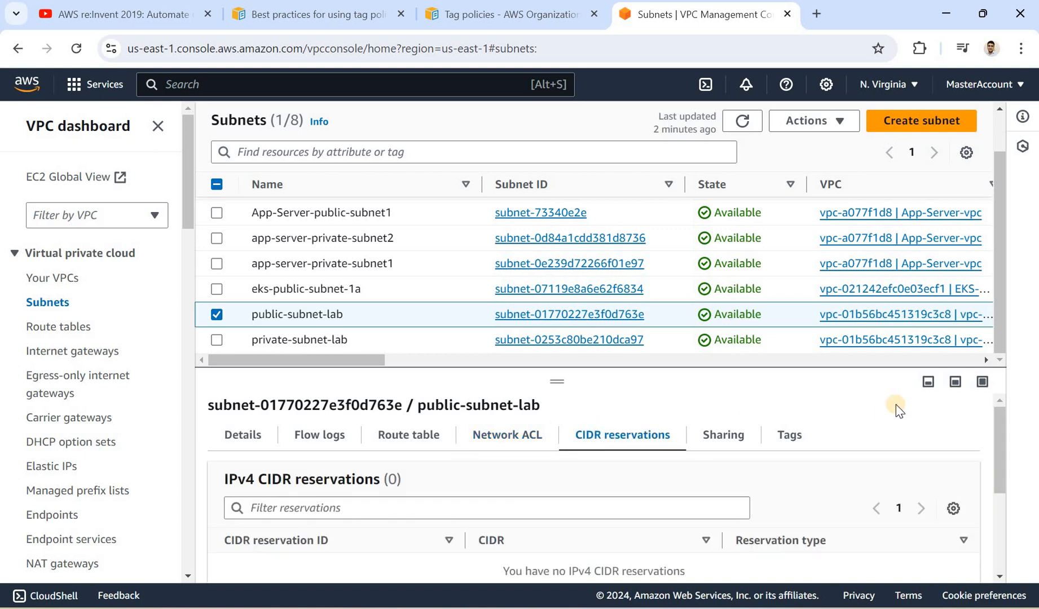
scroll(1001, 425, down, 3)
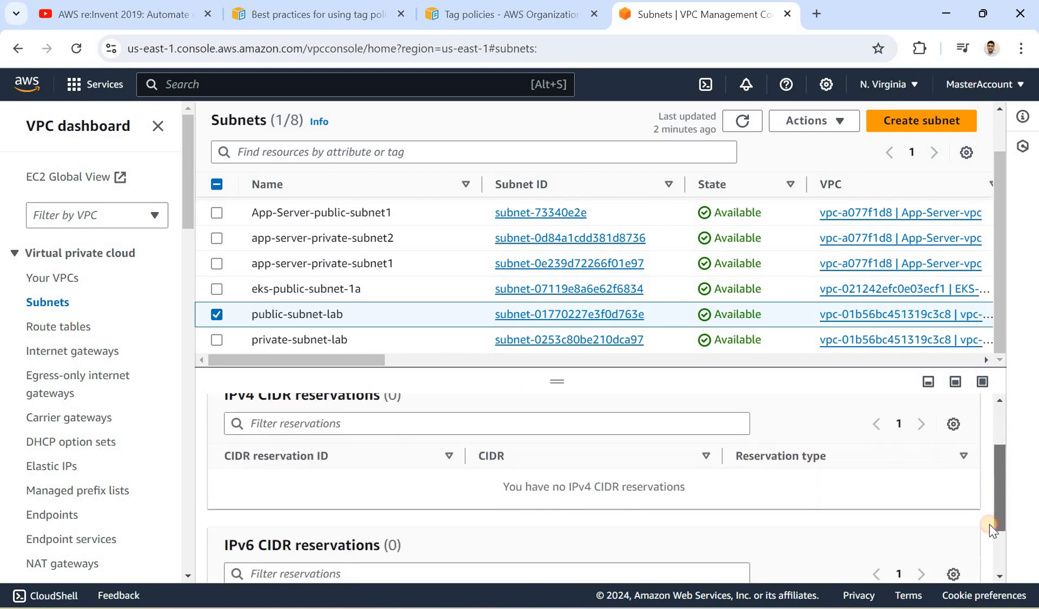
scroll(994, 418, up, 3)
click(707, 437)
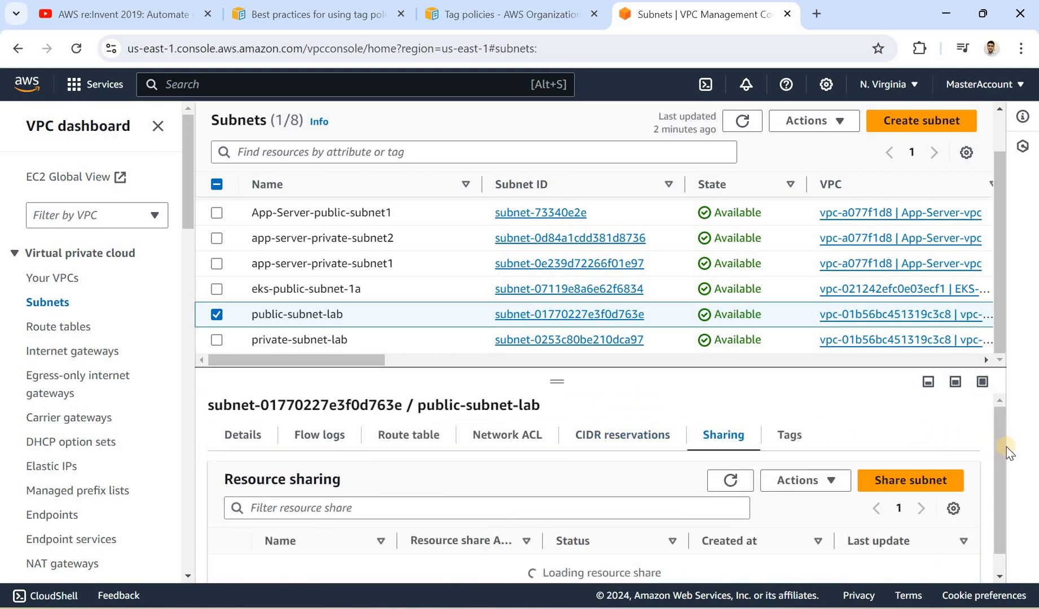
scroll(1001, 485, down, 2)
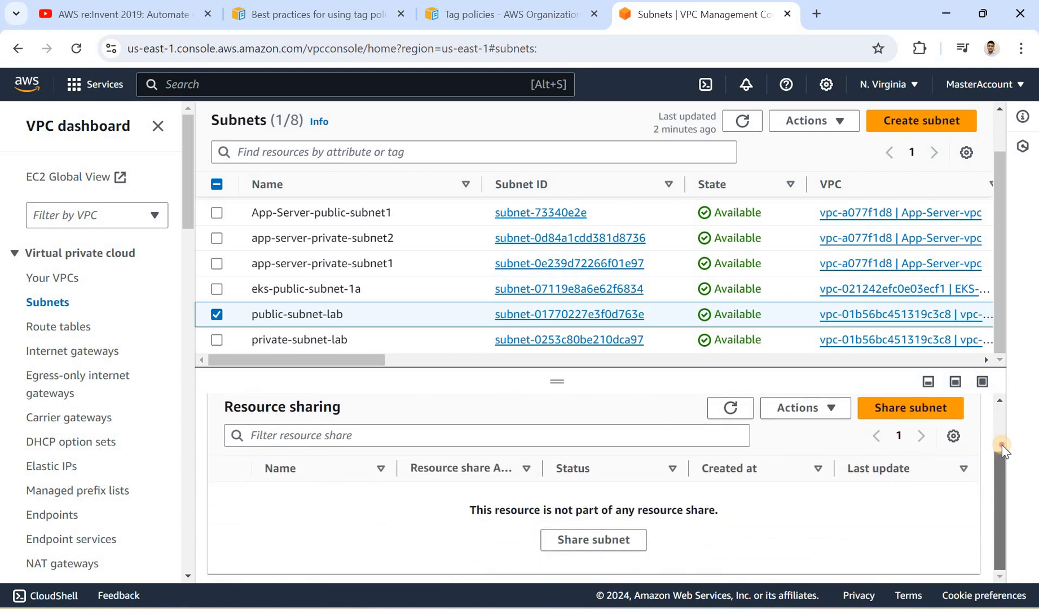
scroll(1002, 443, up, 2)
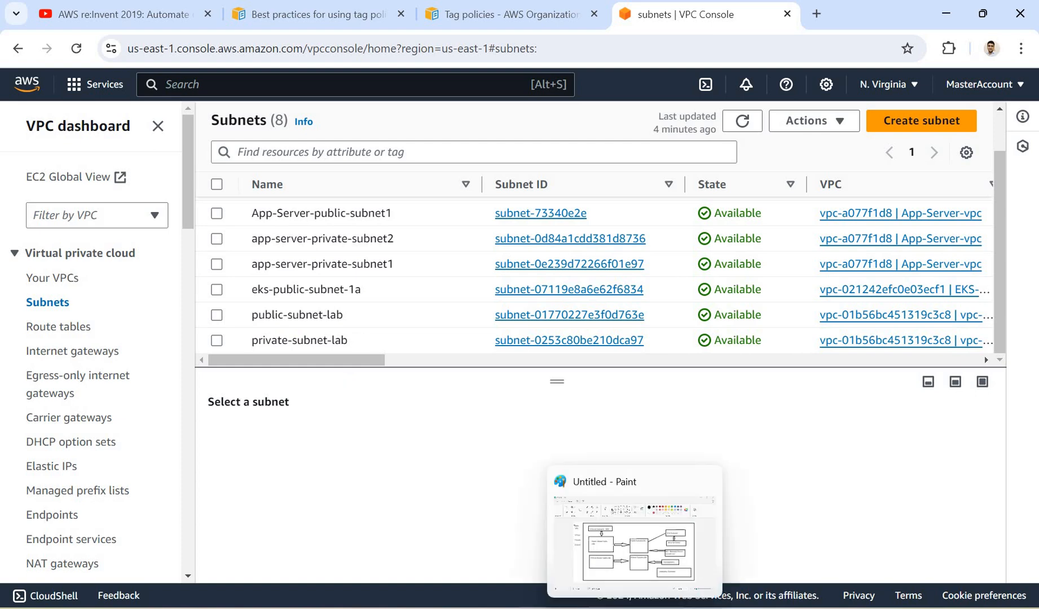
- Switch to the Paint diagram and review the public and private route tables planned for the subnets
click(636, 608)
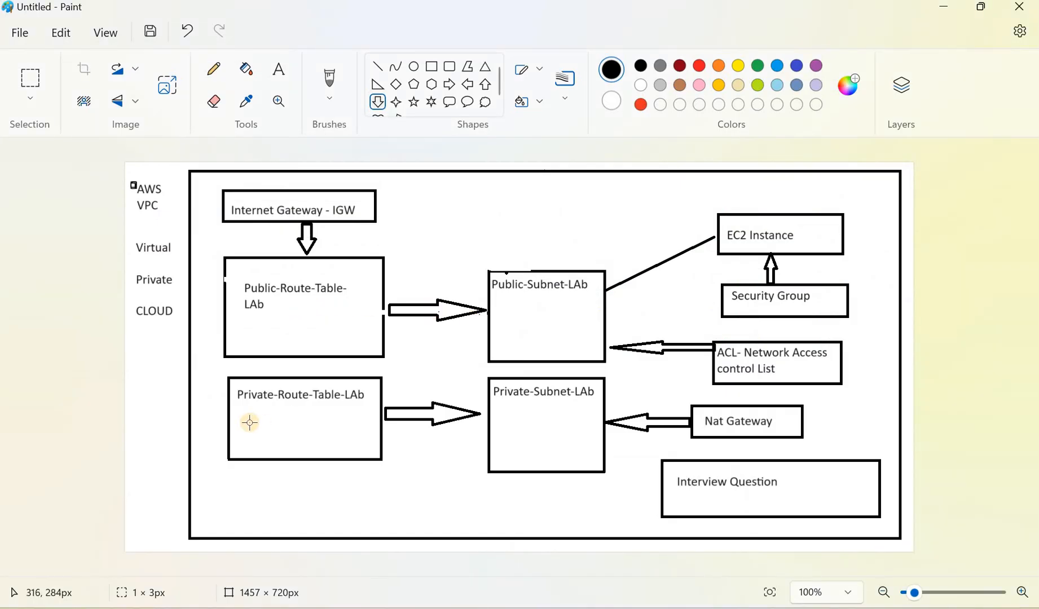
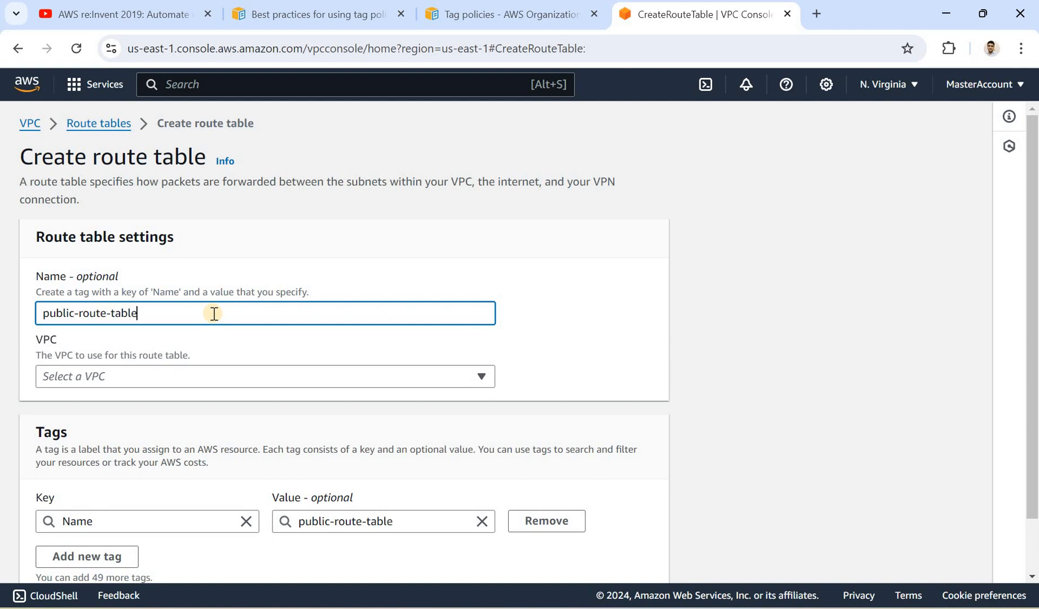
- Name the new route table public-route-table-lab, copy the name, assign it to vpc-lab, create it and dismiss the notification
text(-lab)
drag(155, 313, 24, 320)
key(ctrl+c)
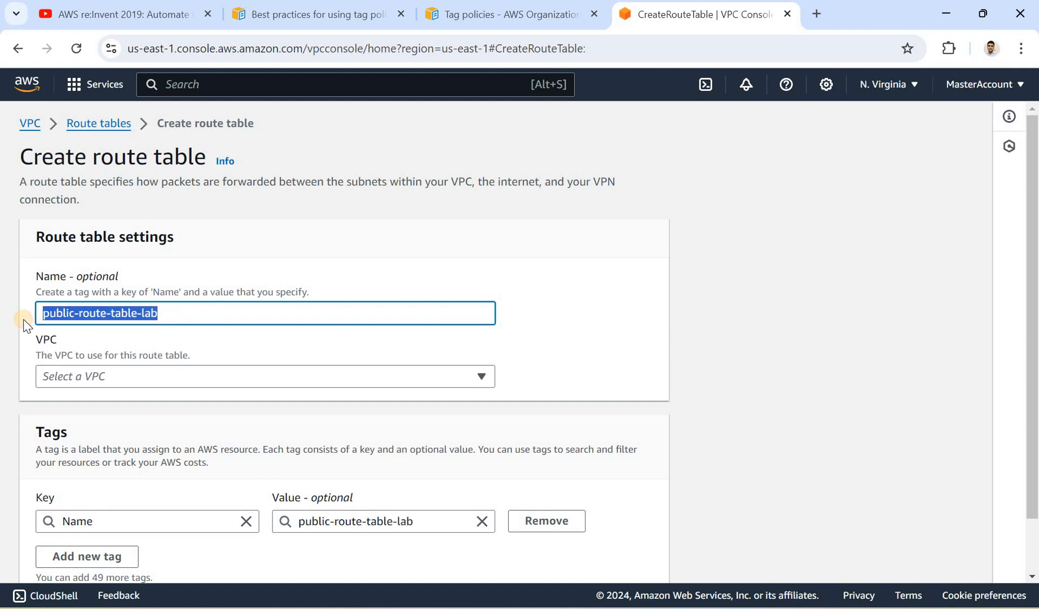
click(138, 379)
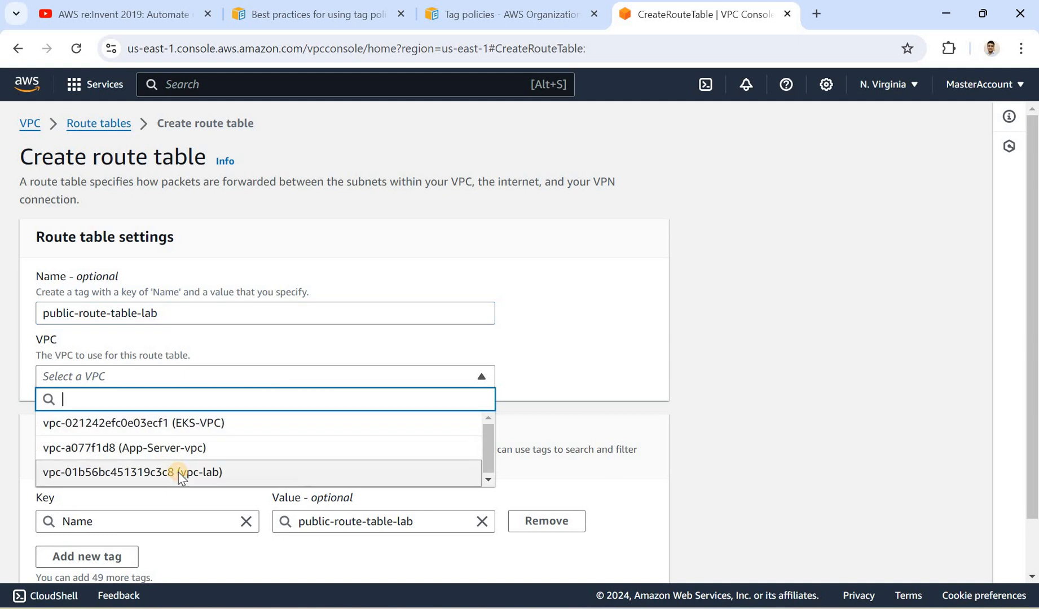
click(179, 472)
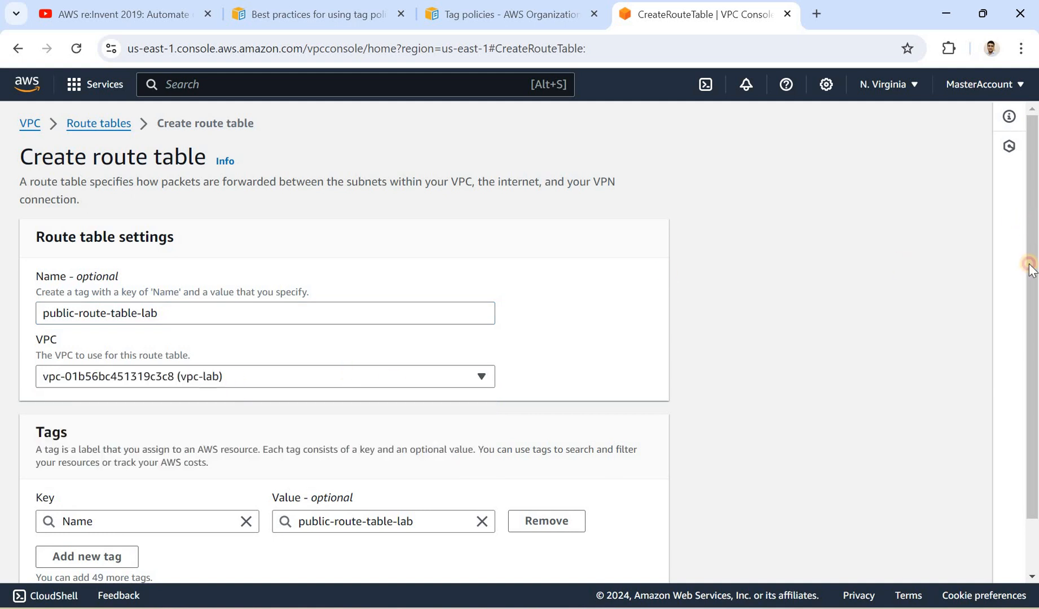
scroll(1026, 338, down, 2)
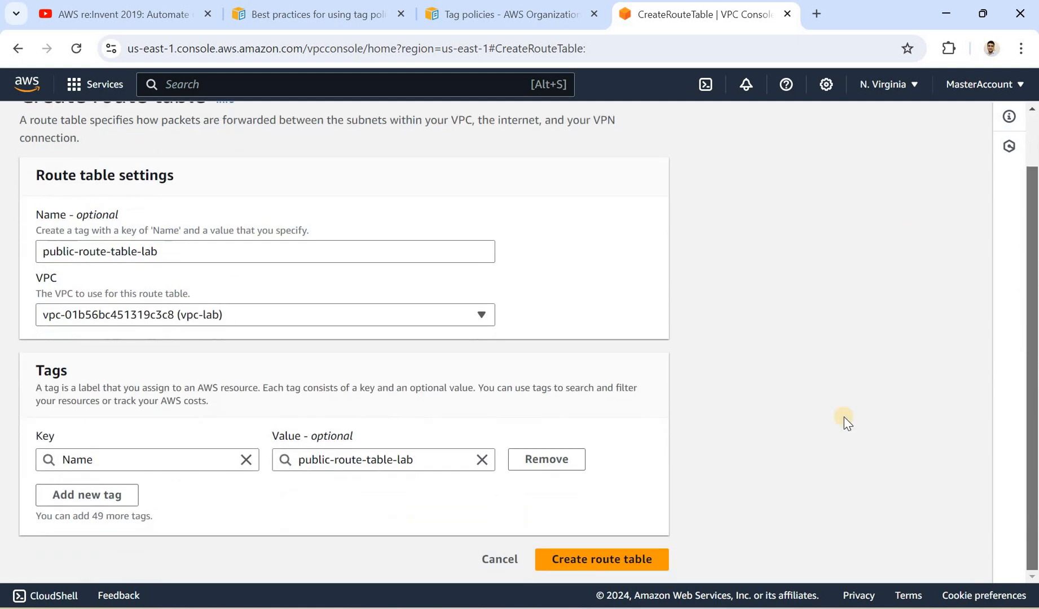
click(575, 560)
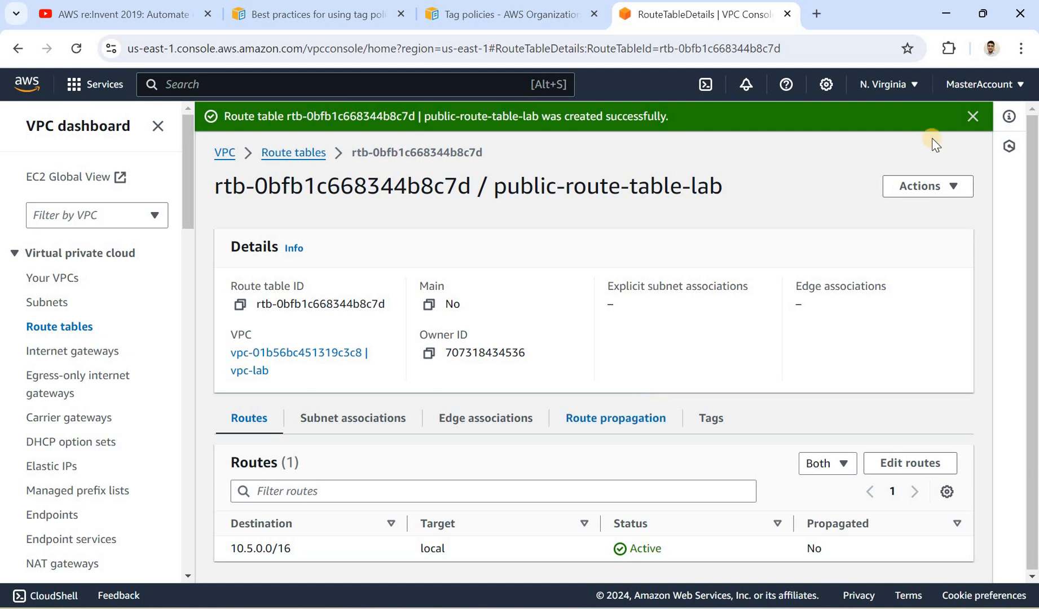
click(975, 116)
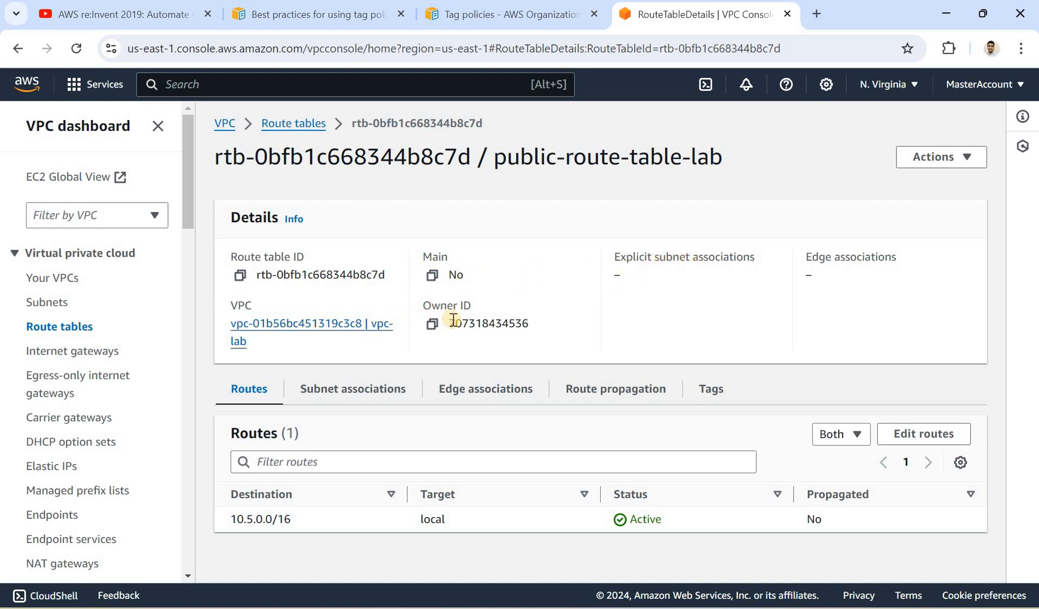
- Examine public-route-table-lab's owner ID, the destination of its local route, and its explicit and implicit subnet associations
drag(519, 323, 427, 329)
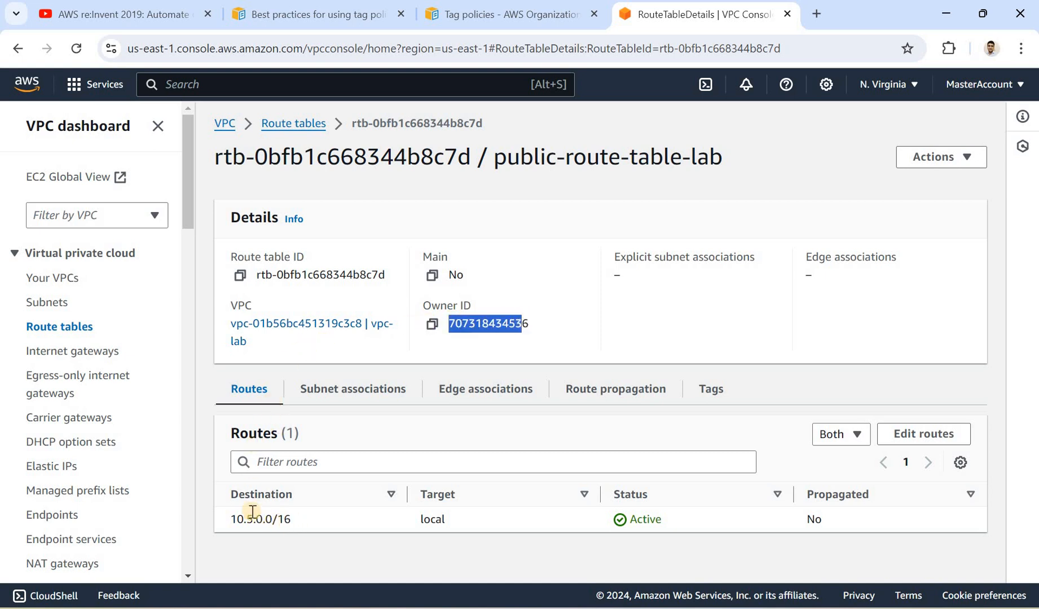
drag(226, 517, 295, 520)
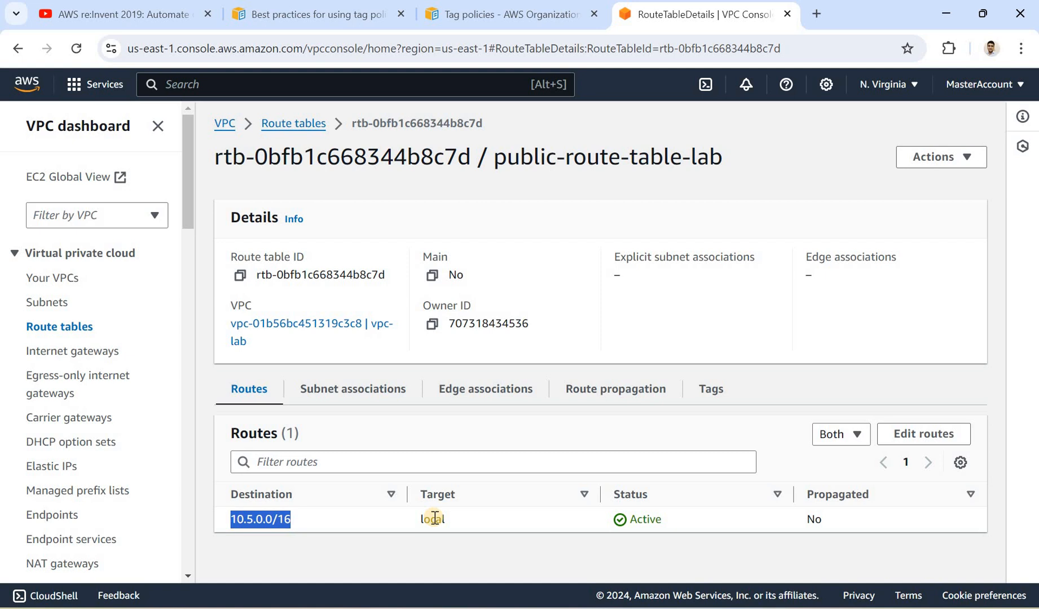
click(354, 395)
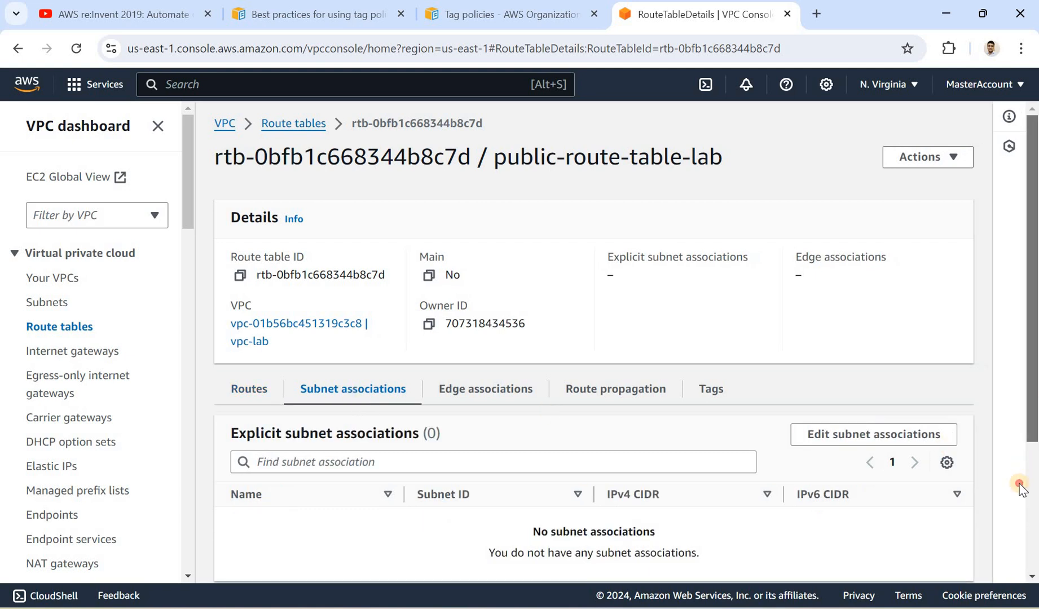
scroll(1019, 494, down, 3)
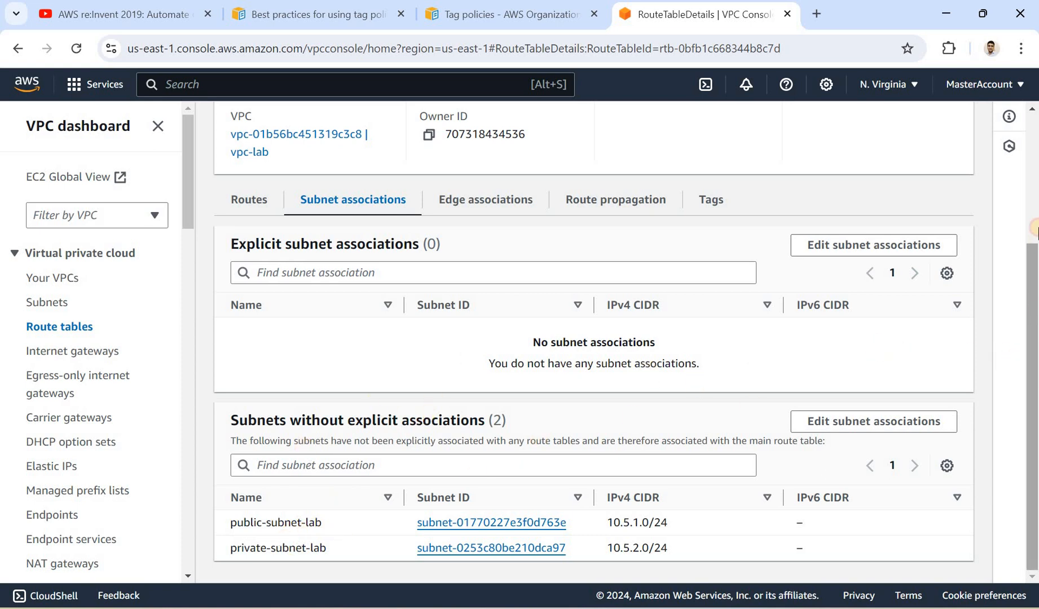
drag(1036, 207, 1035, 116)
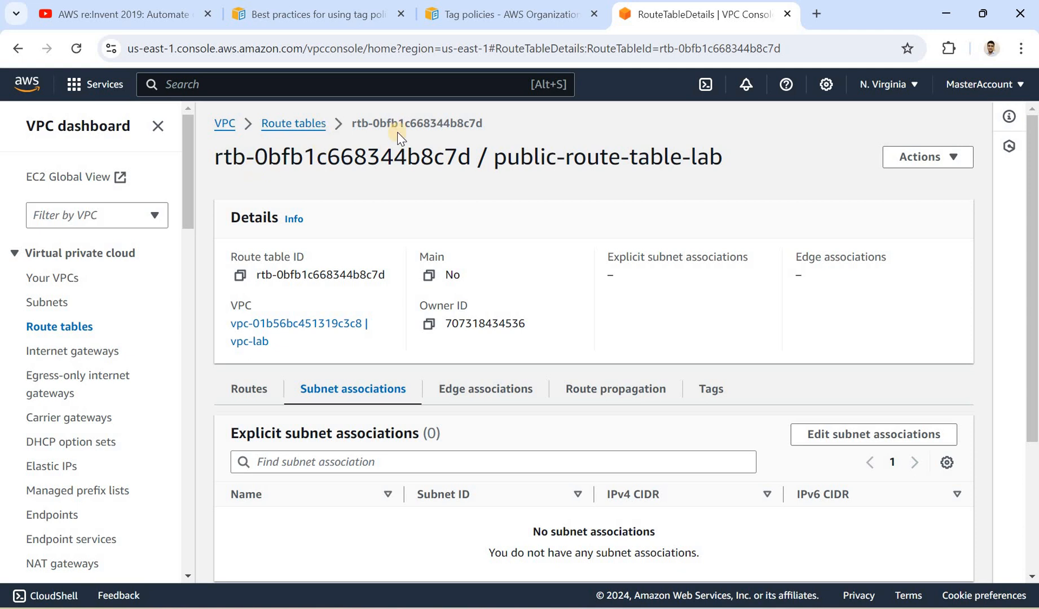
- Return to the route table list and check which subnets lack explicit associations for public-route-table-lab, then clear its selection
click(59, 327)
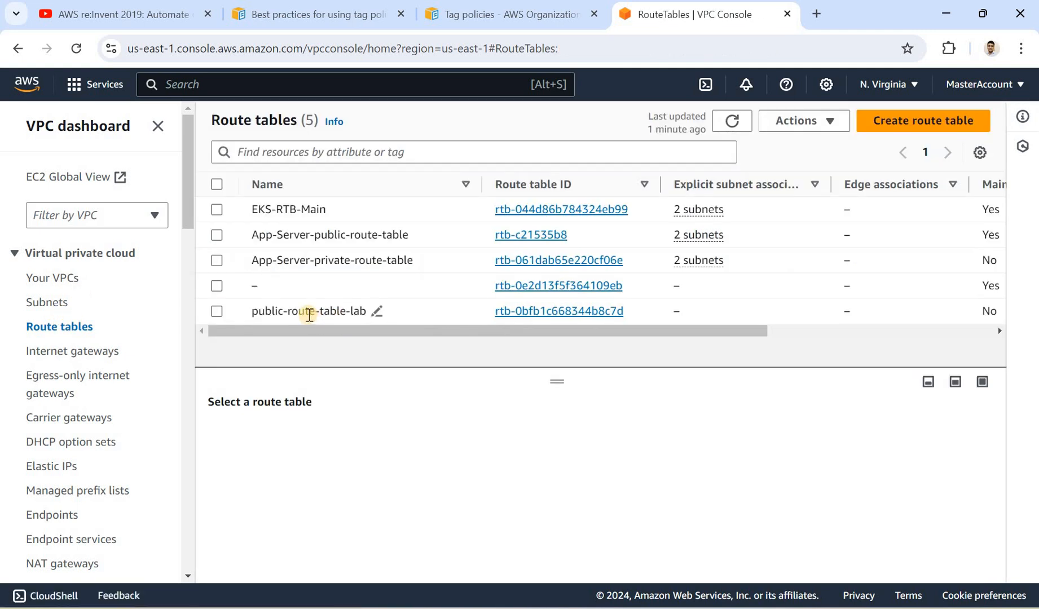
click(216, 312)
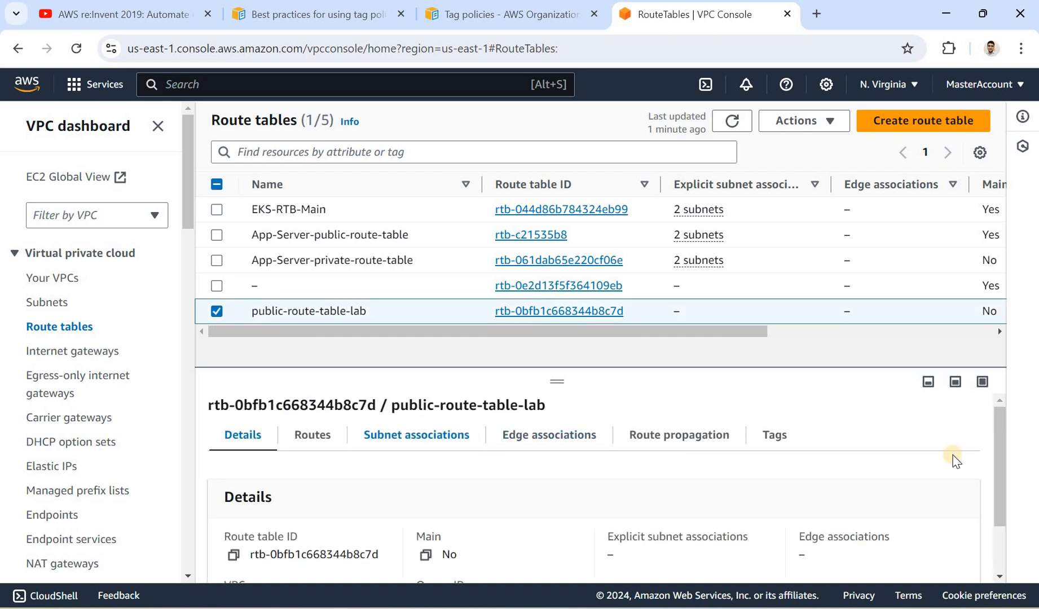
drag(998, 450, 999, 546)
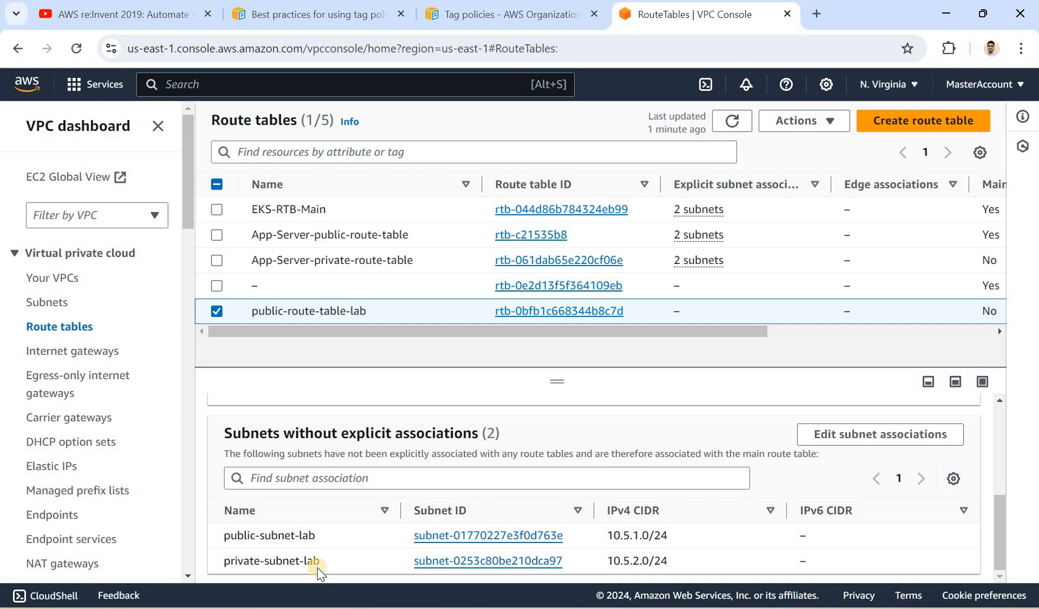
click(217, 311)
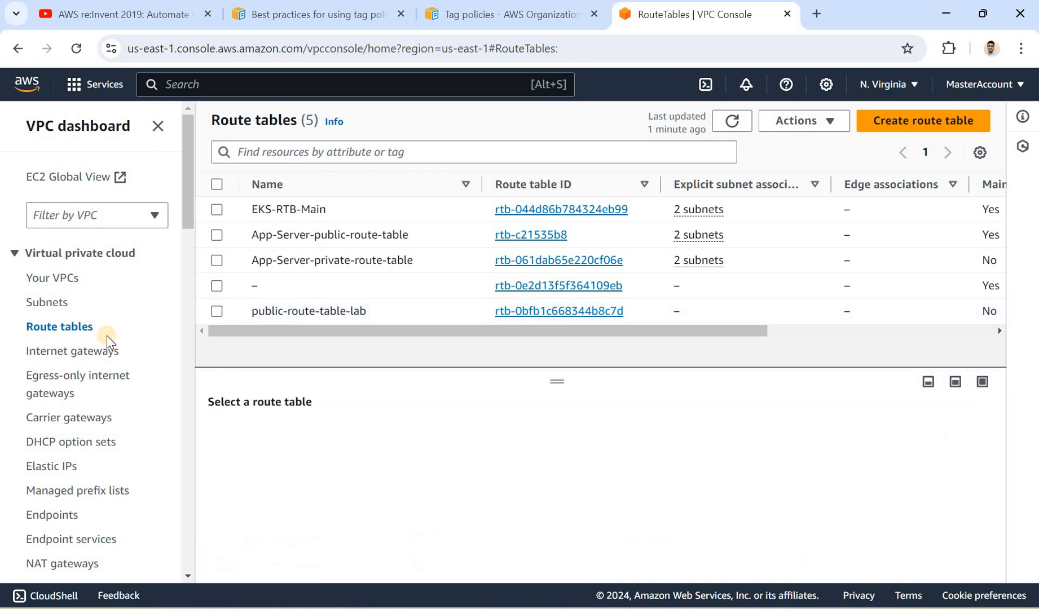
- Start a new route table and name it private-route-table-lab by reusing the copied public route table name
click(914, 118)
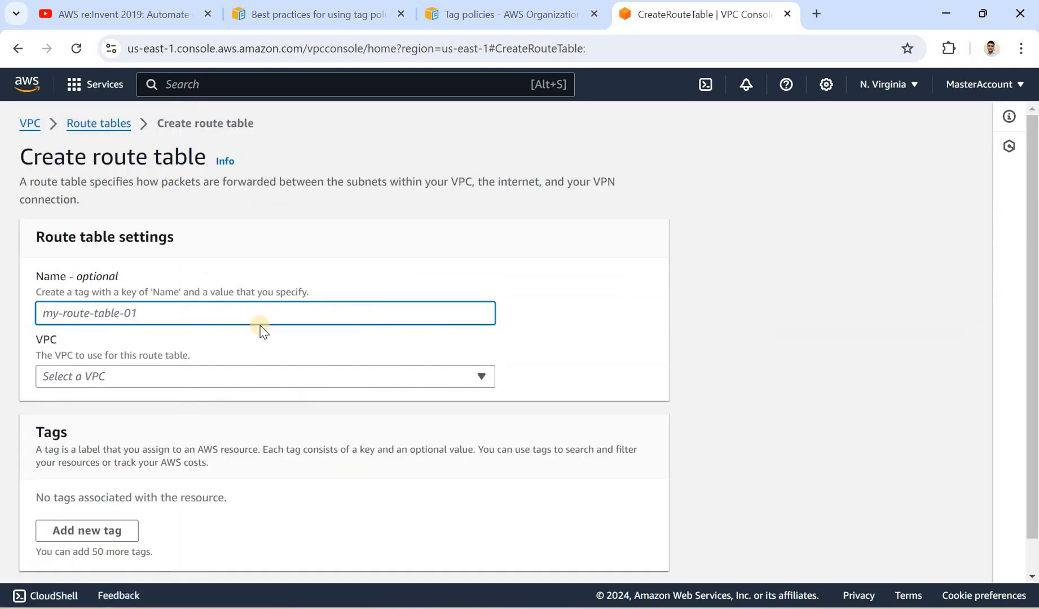
key(ctrl+v)
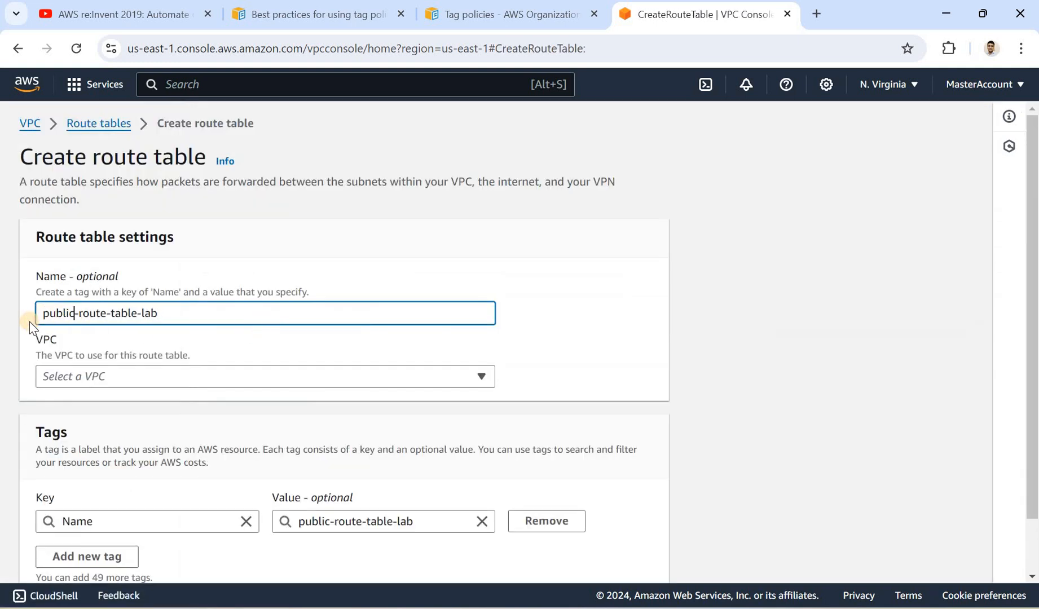
key(shift+Left)
key(shift+Left)
key(shift+Left)
key(shift+Left)
key(shift+Left)
key(shift+Left)
text(privat)
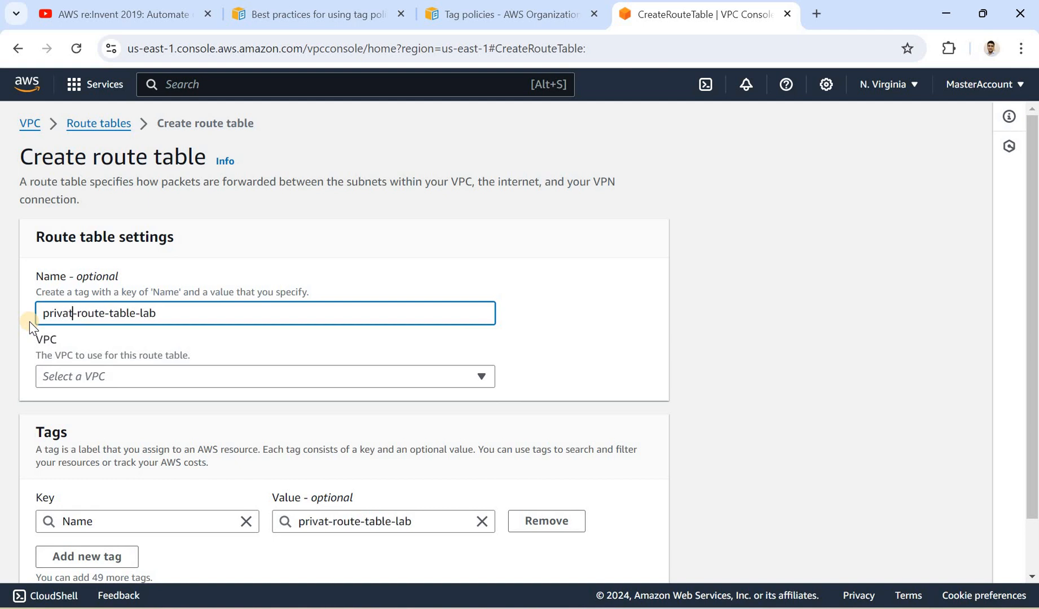
text(e)
- Assign the new route table to vpc-lab, create it and dismiss the notification
click(170, 378)
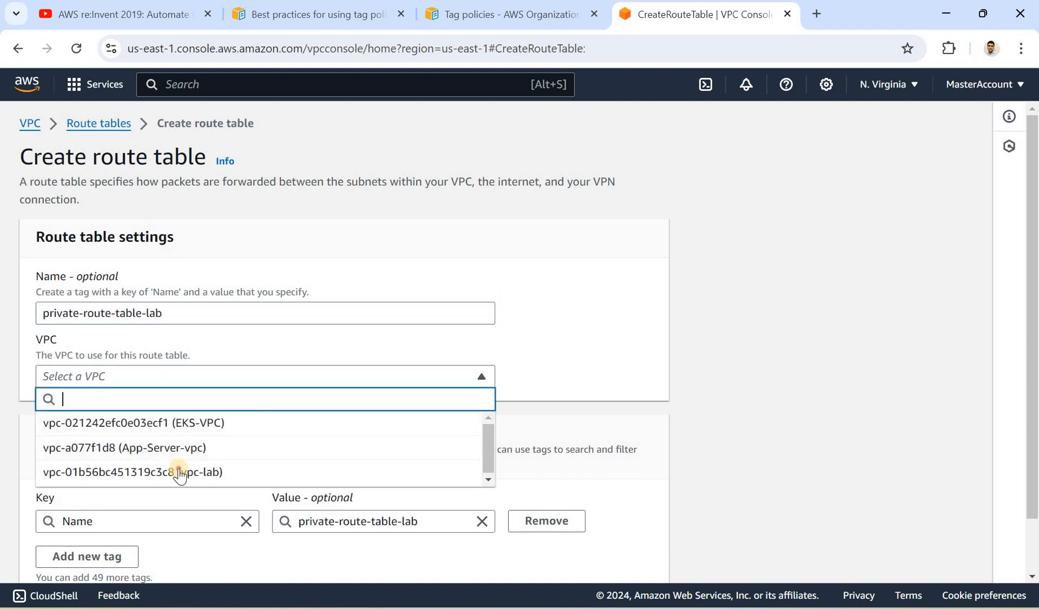
click(223, 469)
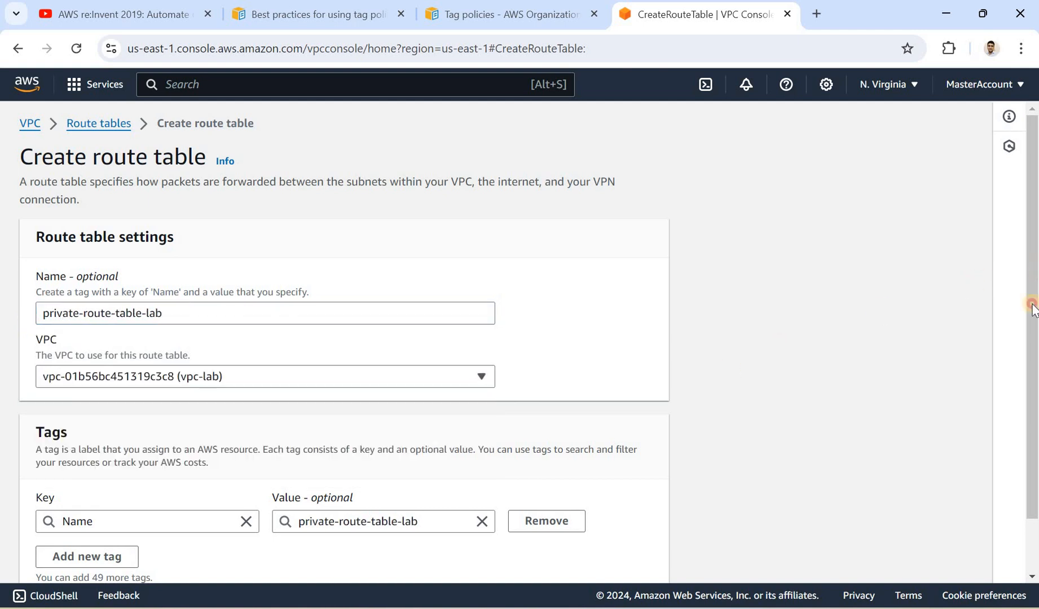
scroll(1026, 384, down, 1)
click(593, 561)
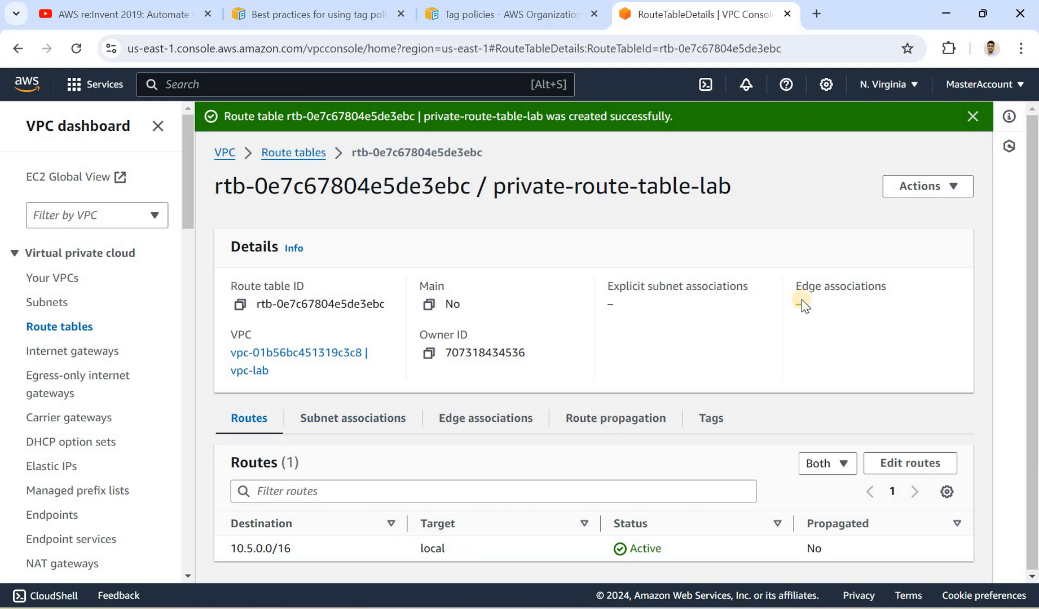
click(972, 115)
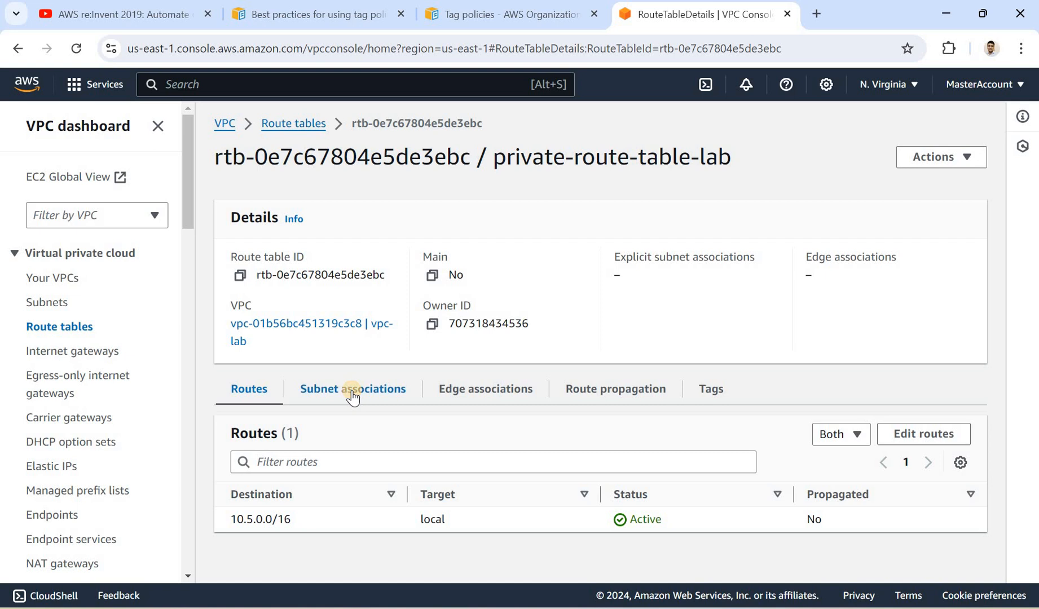
- Examine private-route-table-lab's subnet associations, edge associations, route propagation, tags and routes
click(352, 396)
click(469, 397)
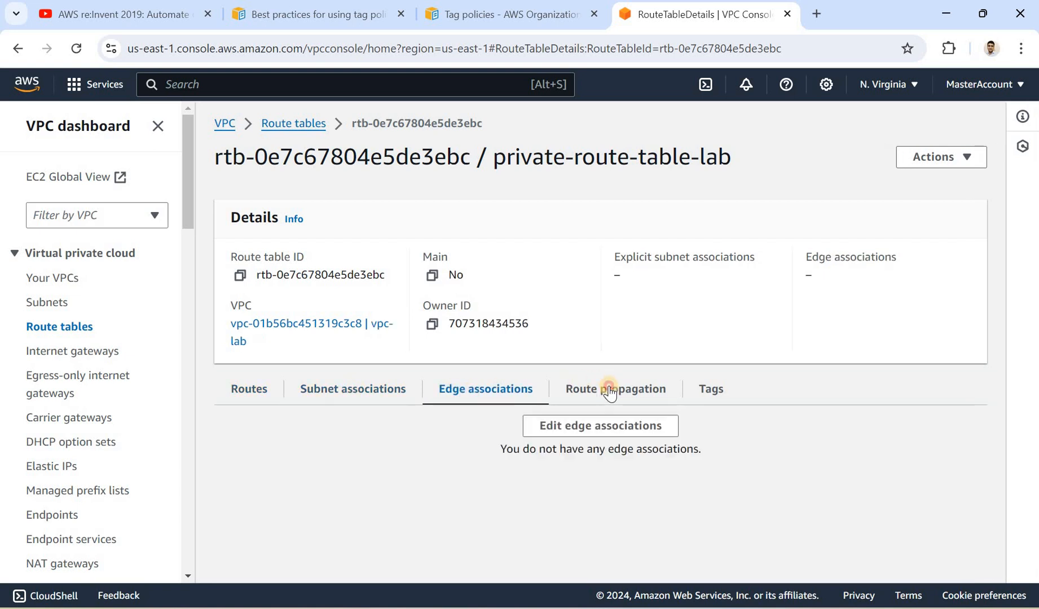
click(608, 389)
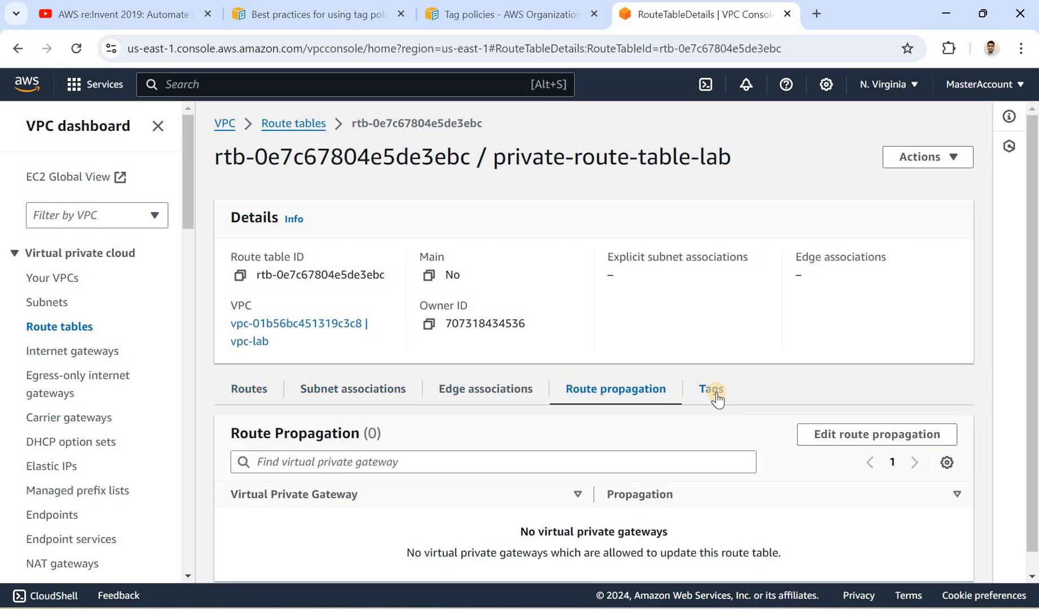
click(715, 397)
click(586, 395)
click(447, 397)
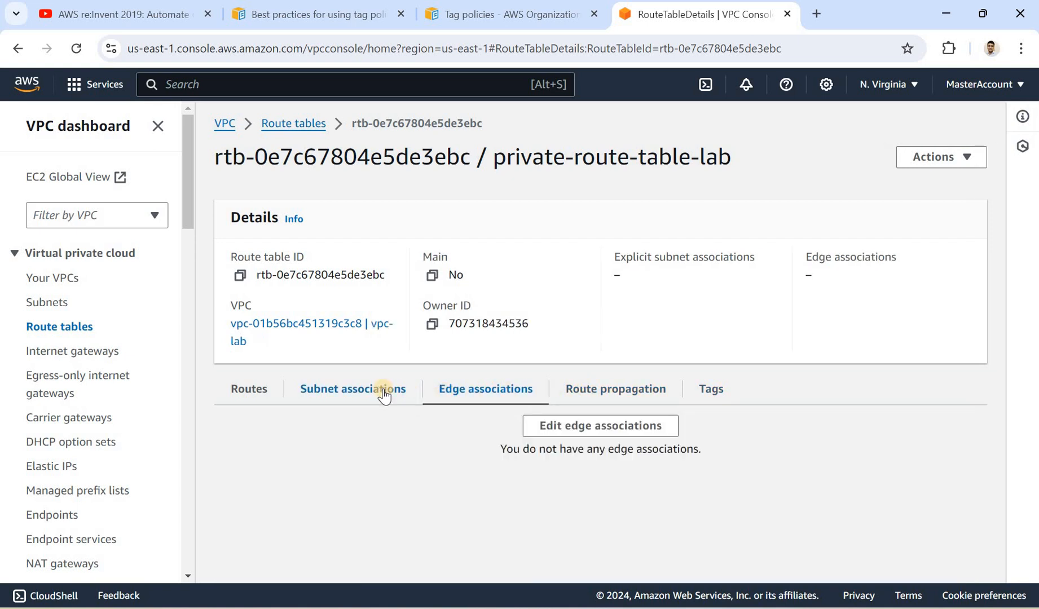
click(383, 395)
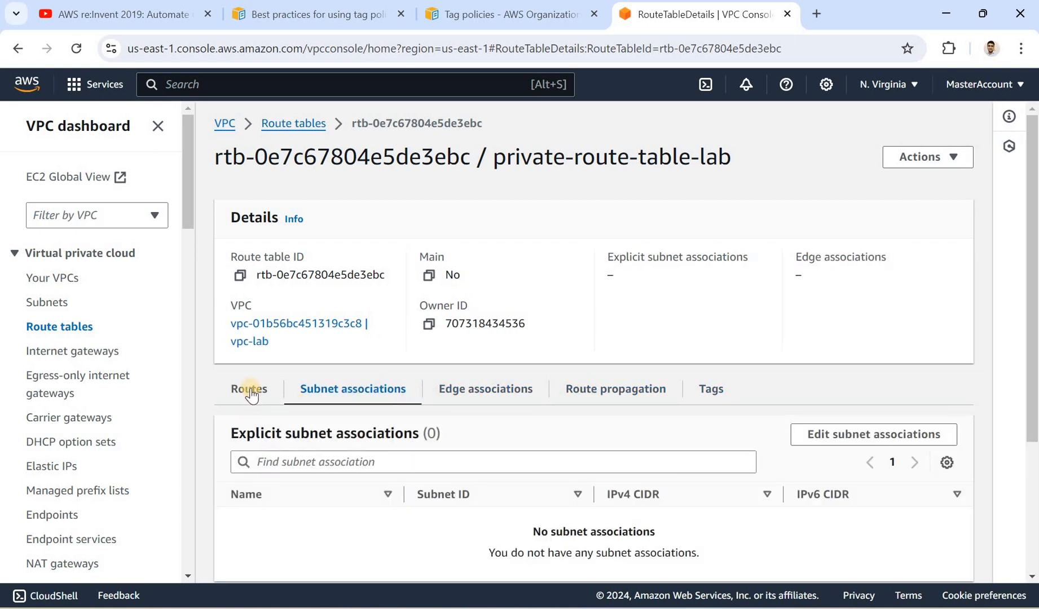
click(250, 393)
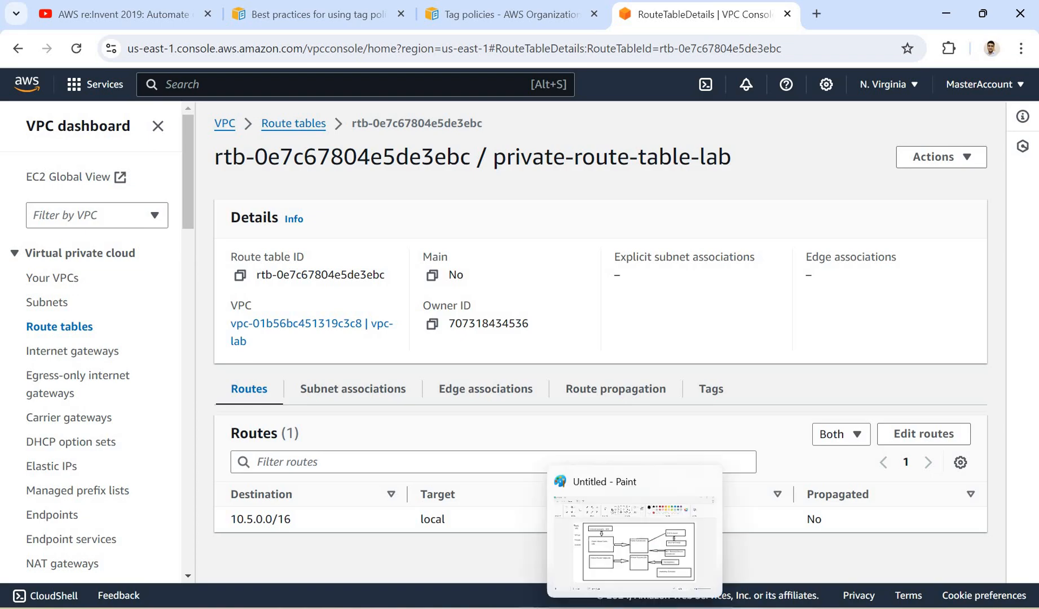
- Switch to the Paint diagram to review how the route tables link to the subnets, and return to the AWS console
click(636, 608)
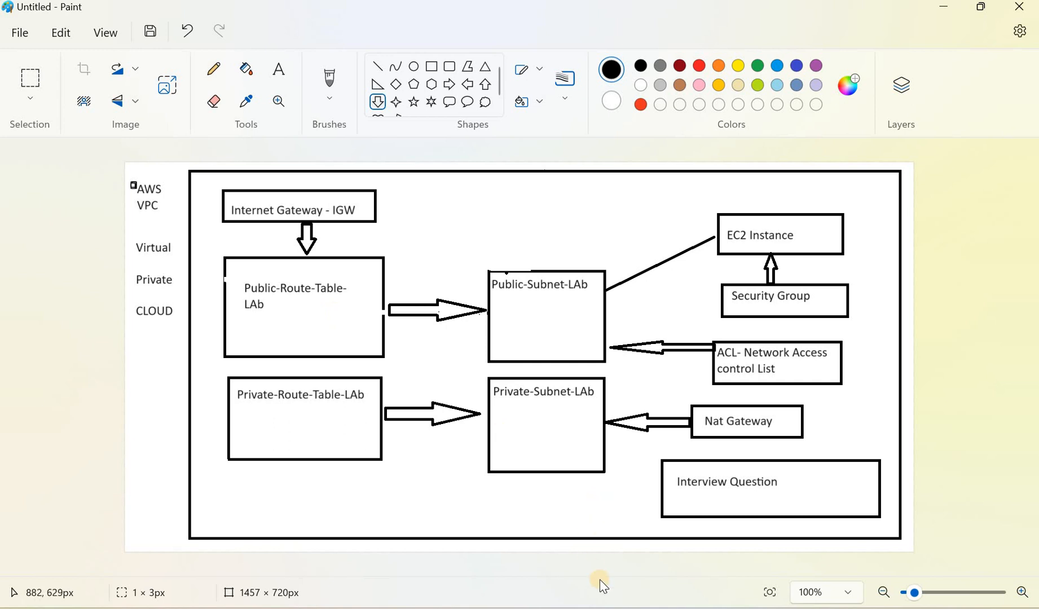
mouse_move(599, 608)
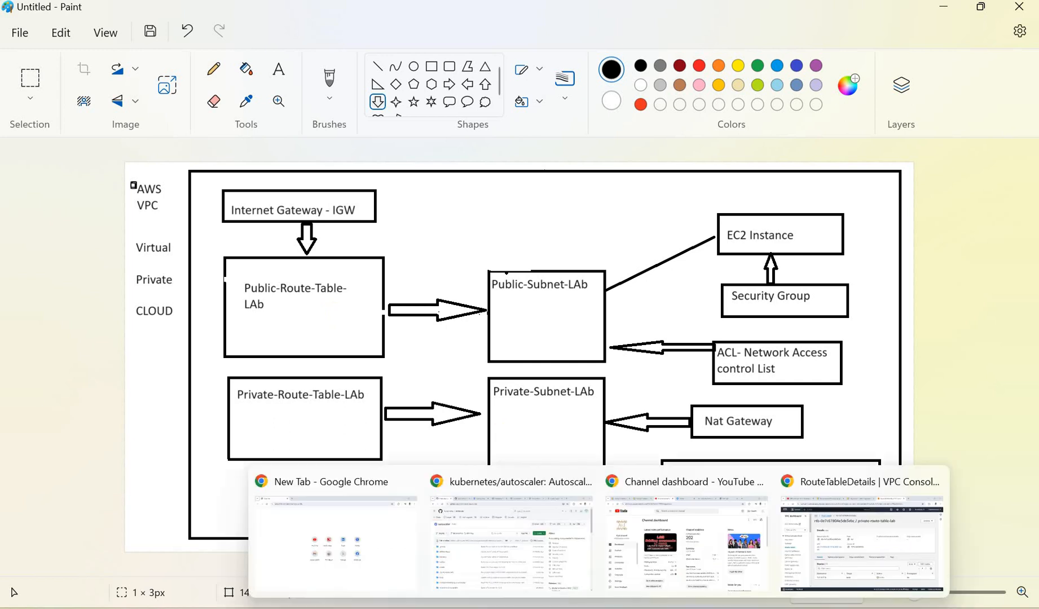
click(832, 556)
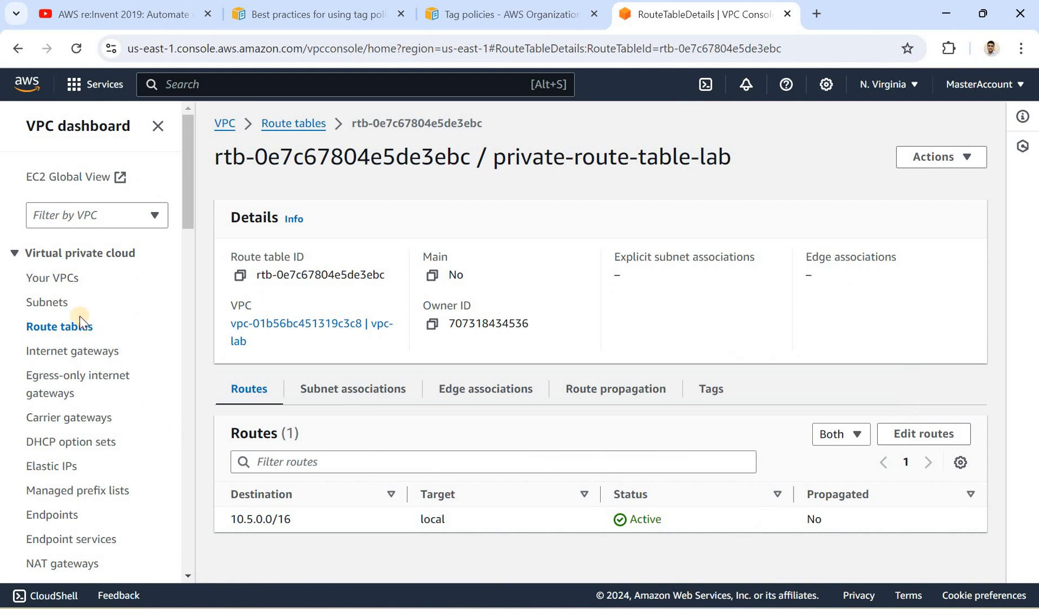
- Open the route table list, select public-route-table-lab and examine its subnet associations and routes
click(57, 308)
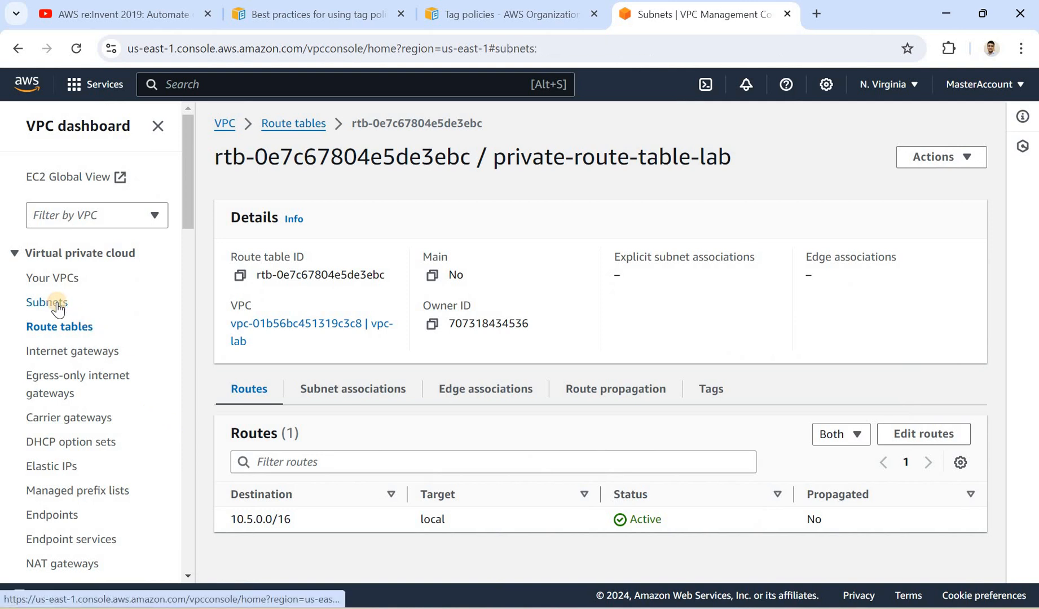
click(62, 327)
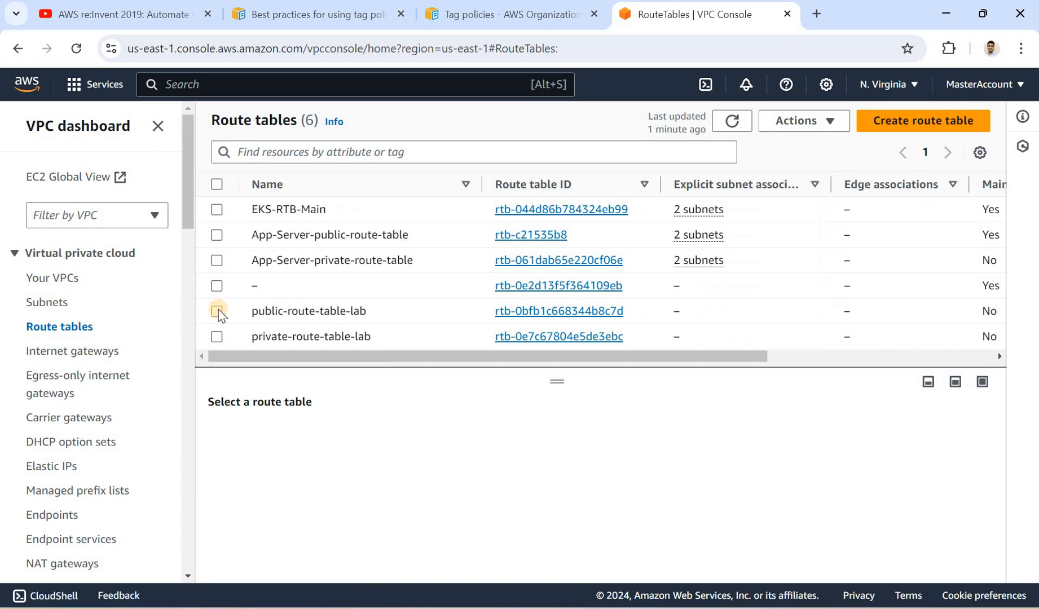
click(217, 311)
click(397, 443)
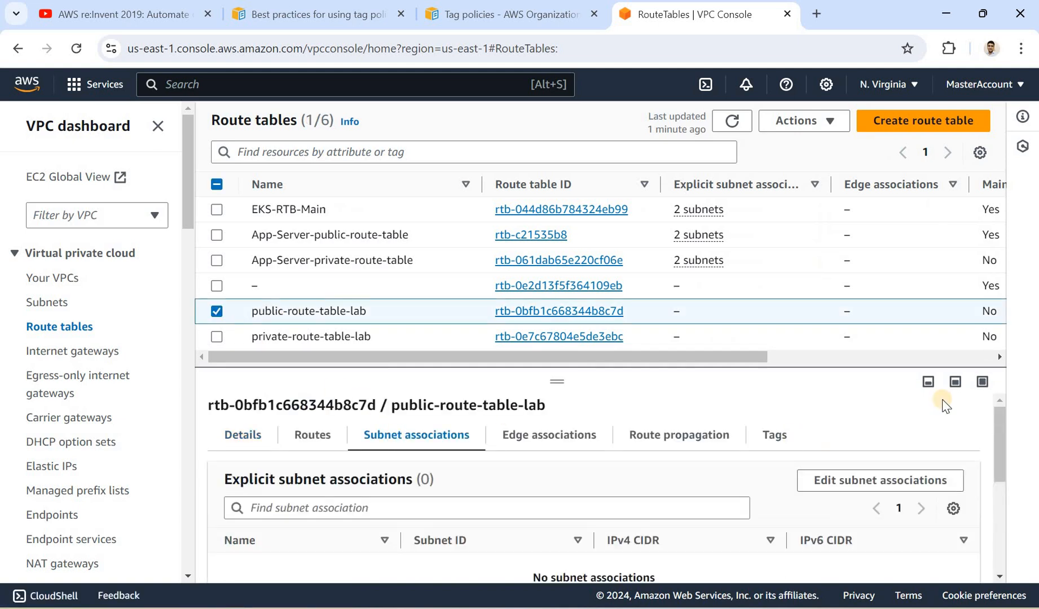
mouse_move(1000, 424)
mouse_down()
mouse_move(1000, 478)
mouse_move(1000, 423)
mouse_up()
click(312, 437)
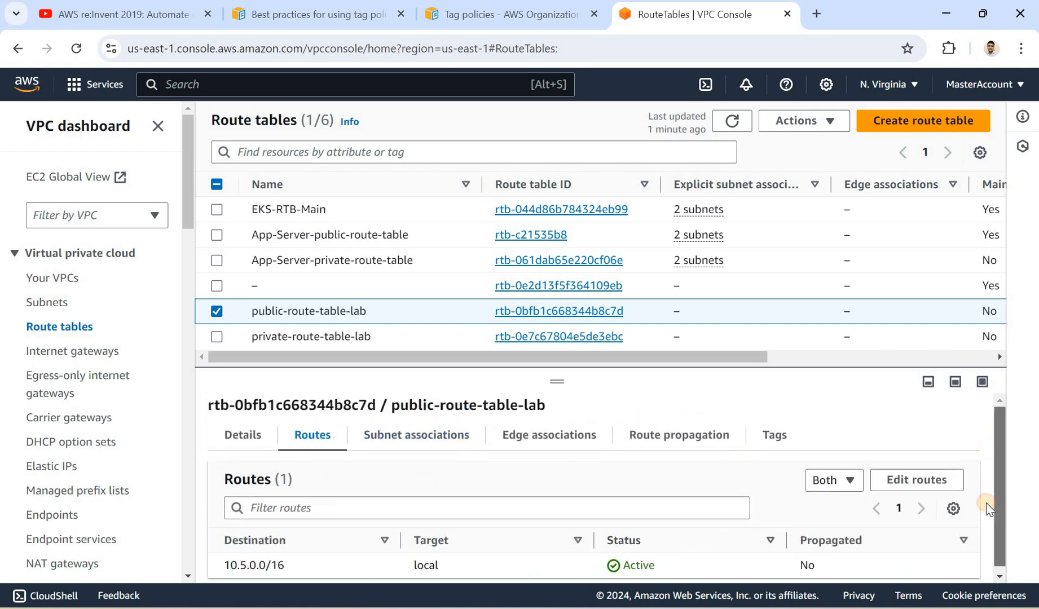
scroll(986, 503, down, 1)
- Check the public subnet's link to its route table in the Paint diagram, then return to public-route-table-lab's routes in the AWS console
click(635, 530)
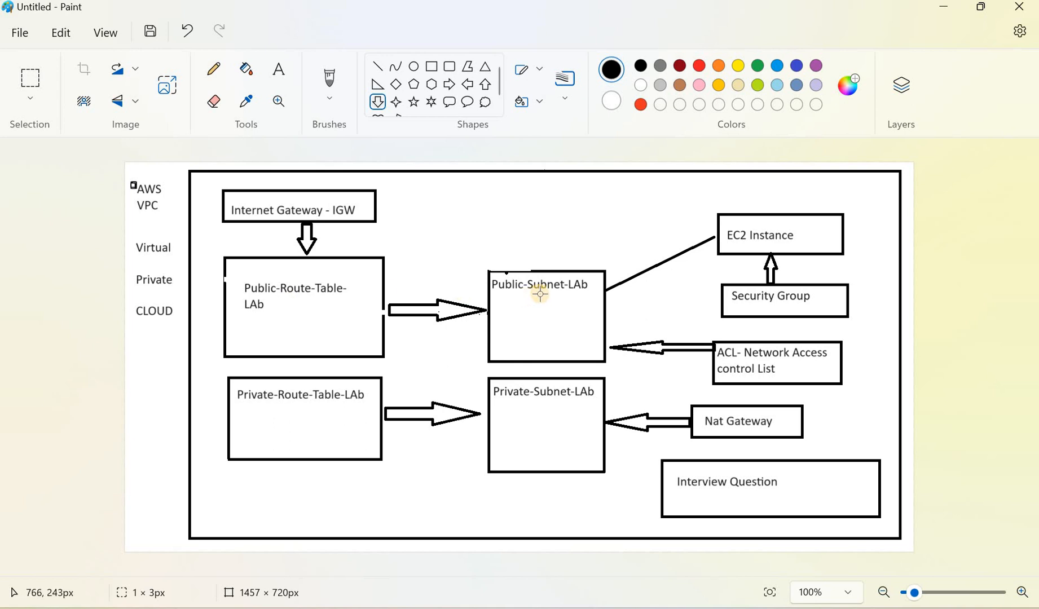
key(alt+Tab)
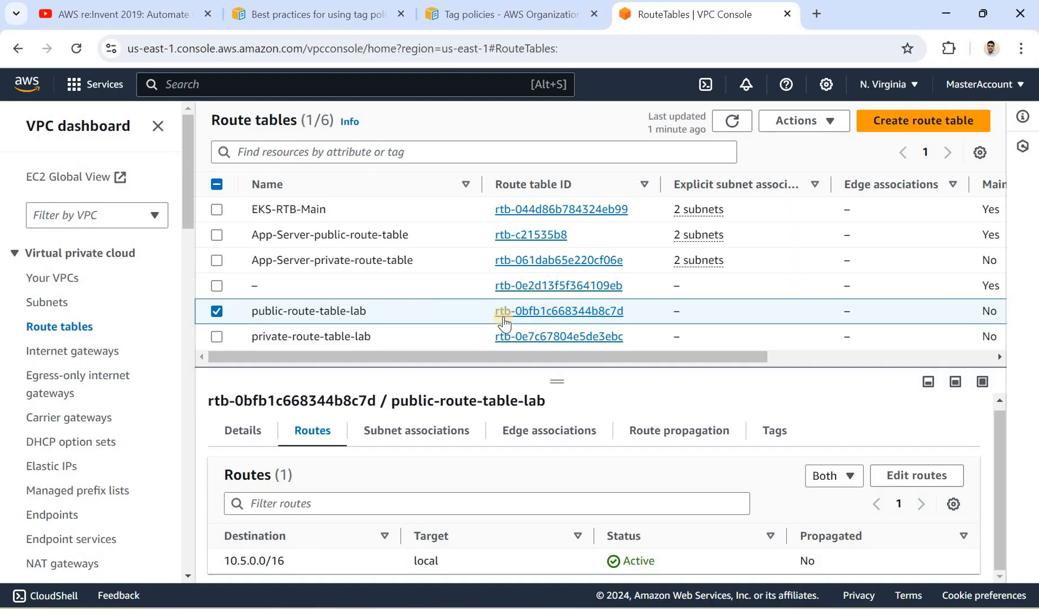
click(408, 431)
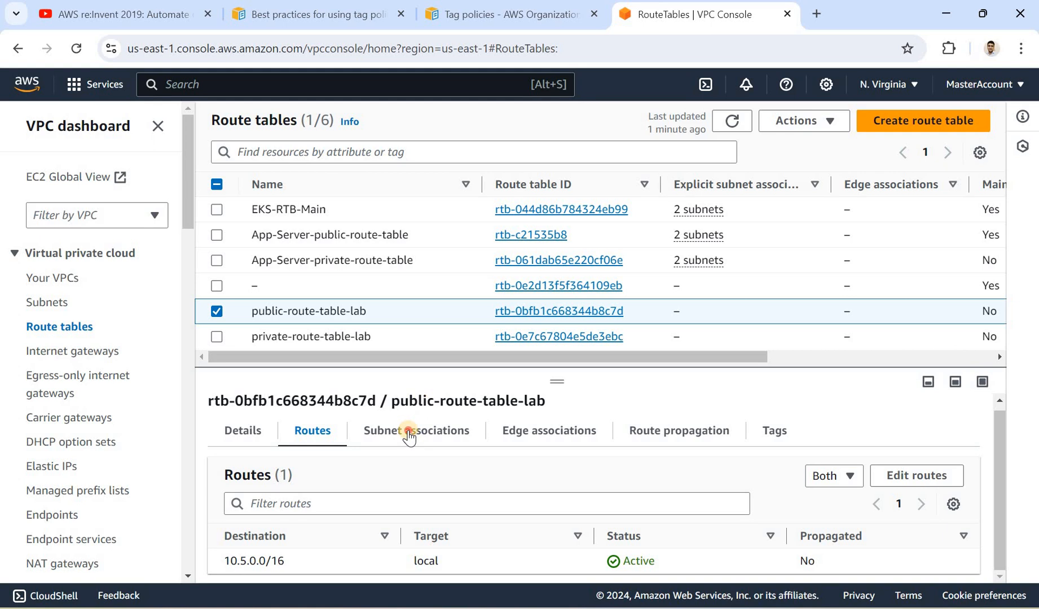
click(311, 434)
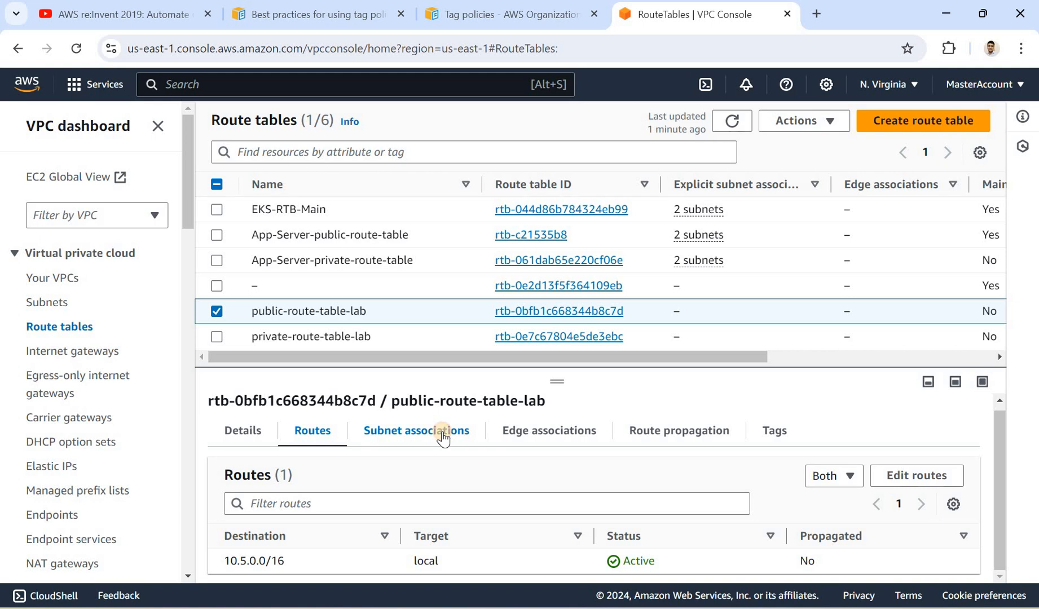
- Explicitly associate public-subnet-lab with public-route-table-lab and save the associations
click(443, 438)
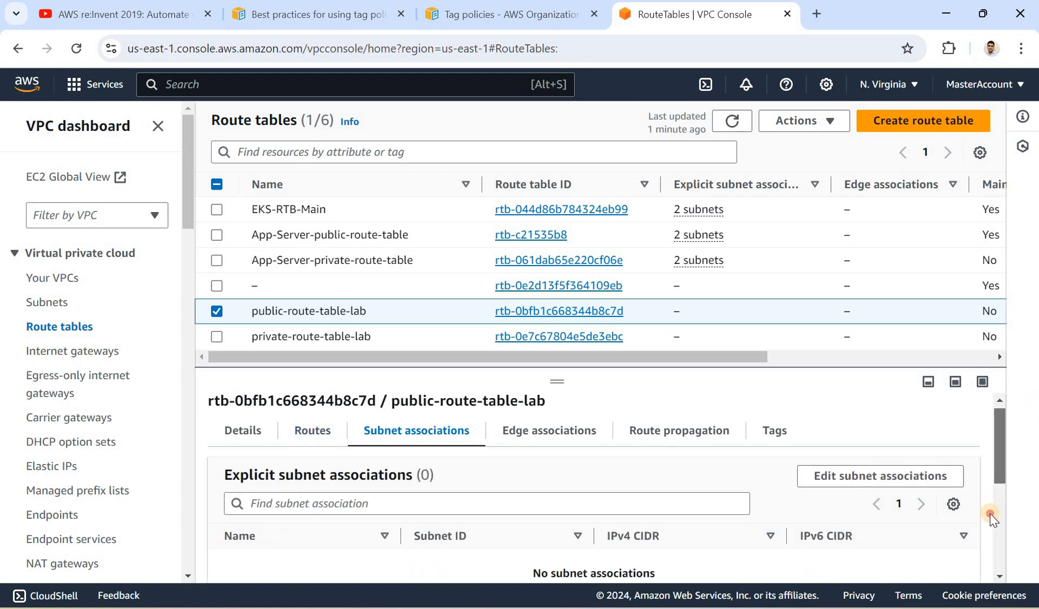
scroll(990, 514, down, 4)
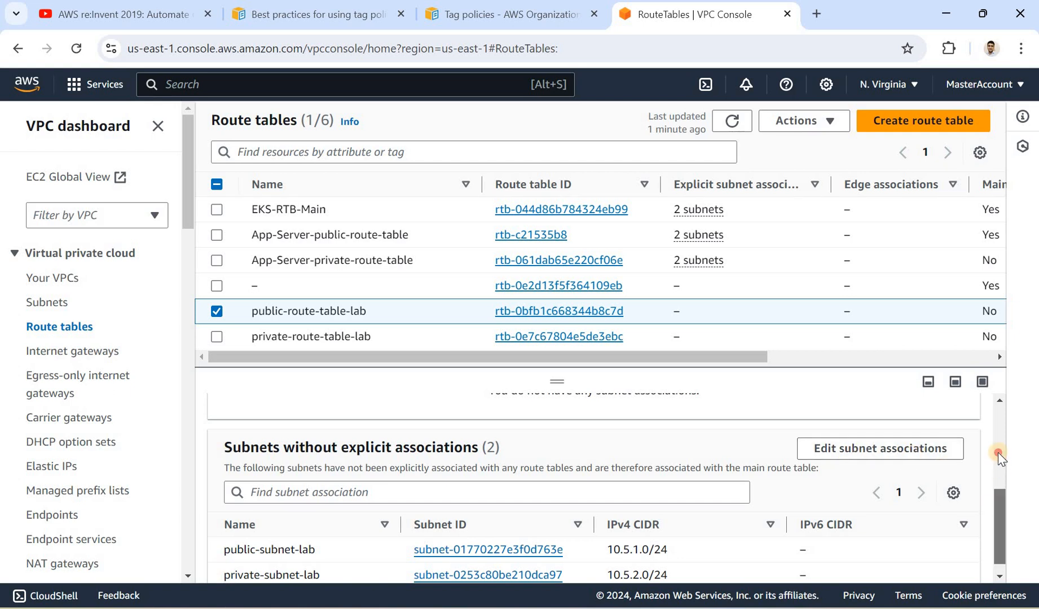
scroll(998, 452, up, 2)
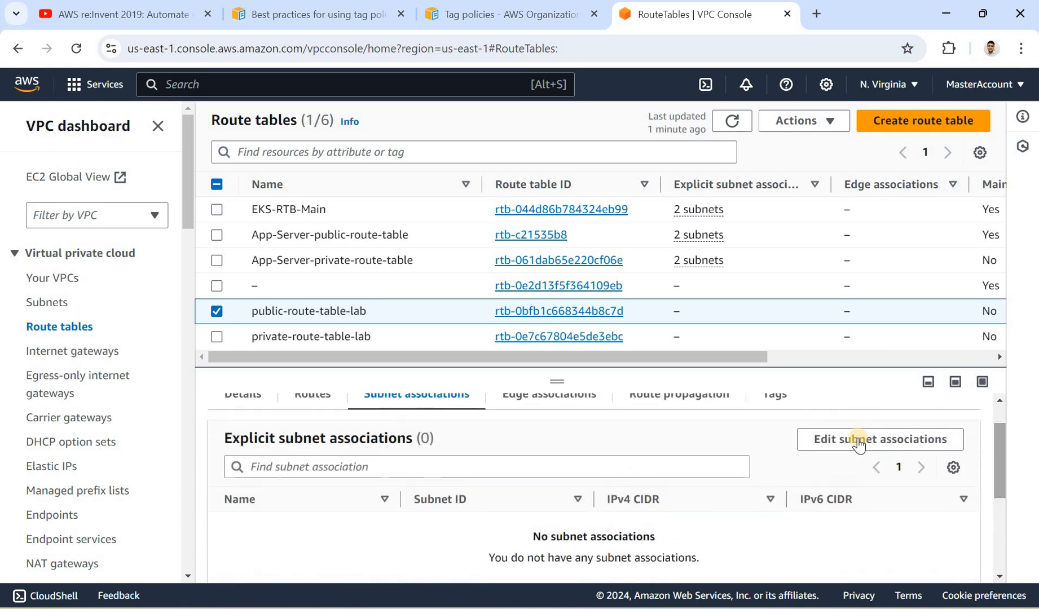
click(859, 438)
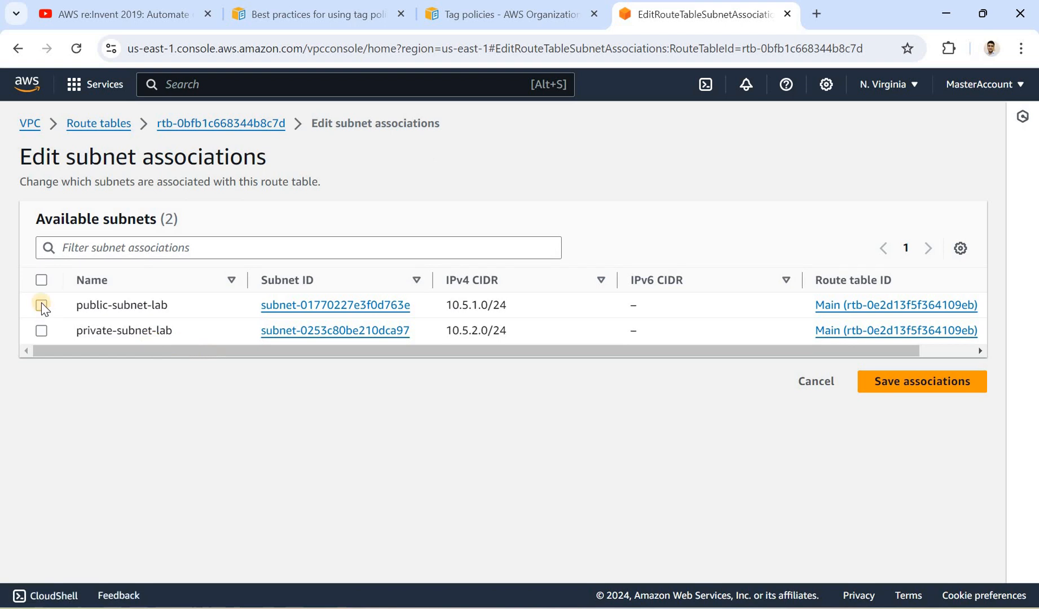
click(42, 305)
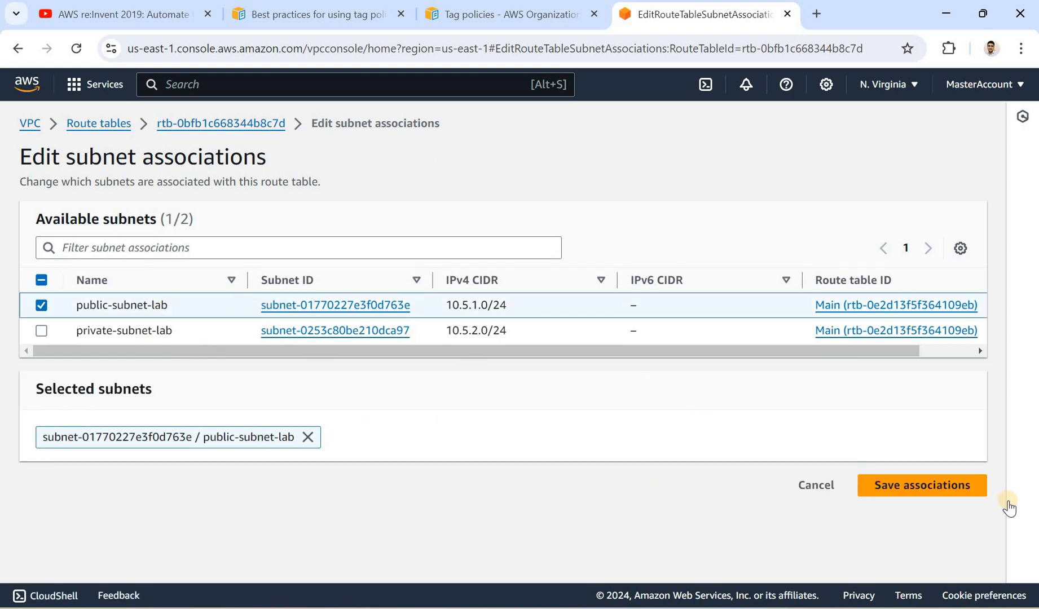
click(926, 491)
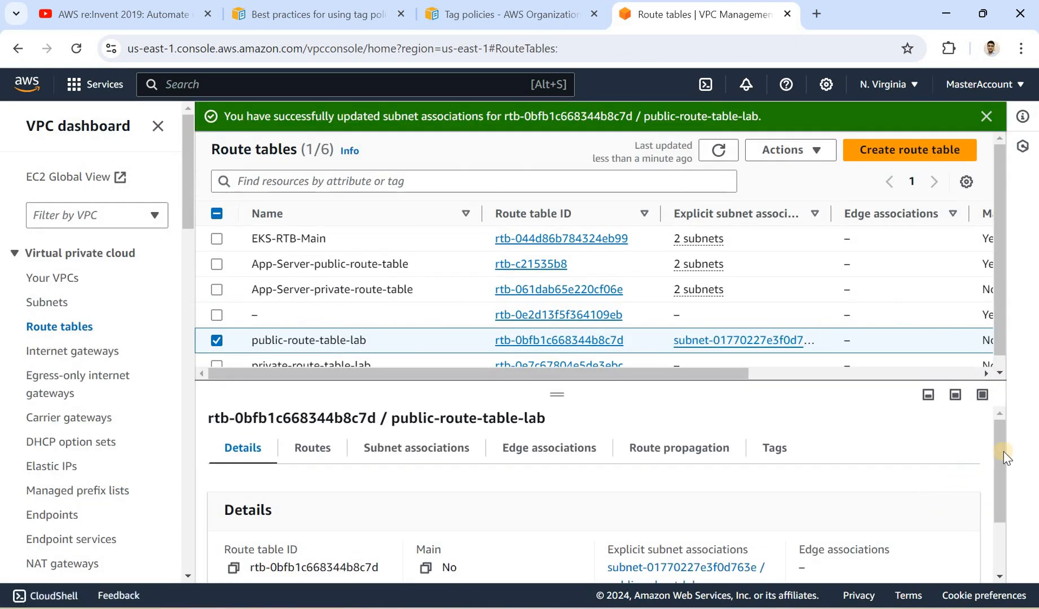
- Check public-route-table-lab's details and its explicit subnet associations
scroll(994, 504, down, 2)
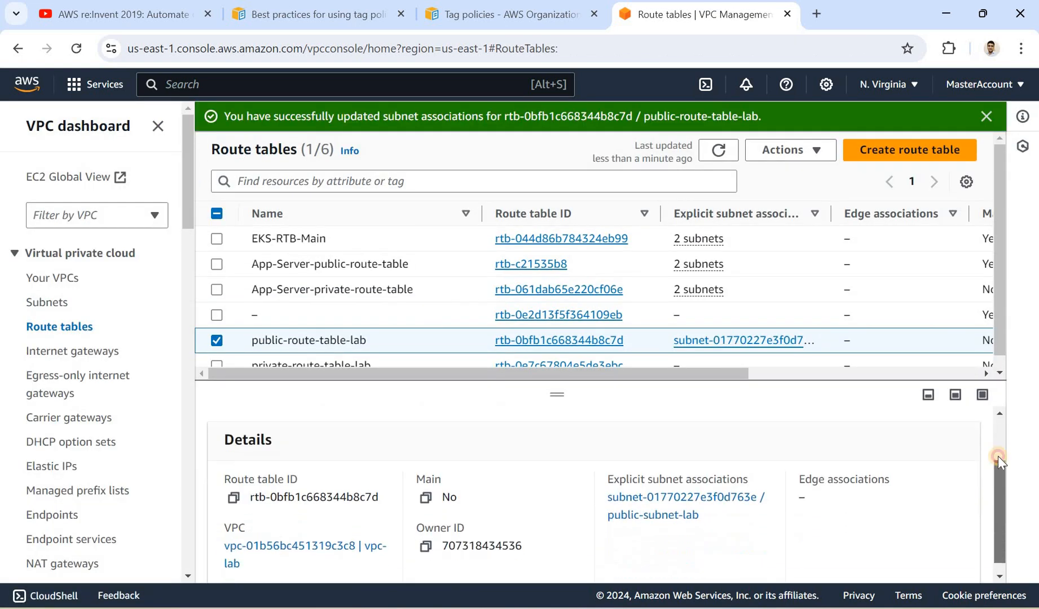
scroll(415, 467, up, 2)
click(416, 454)
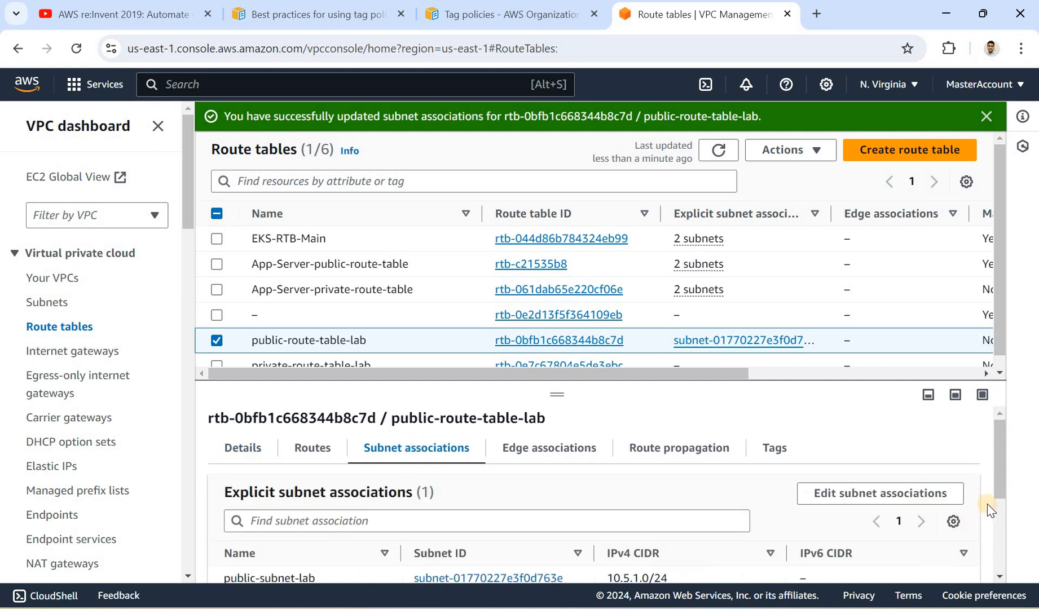
- Compare public-route-table-lab's explicit subnet associations with the subnets that have no explicit association, dismissing the success notice
scroll(998, 512, down, 2)
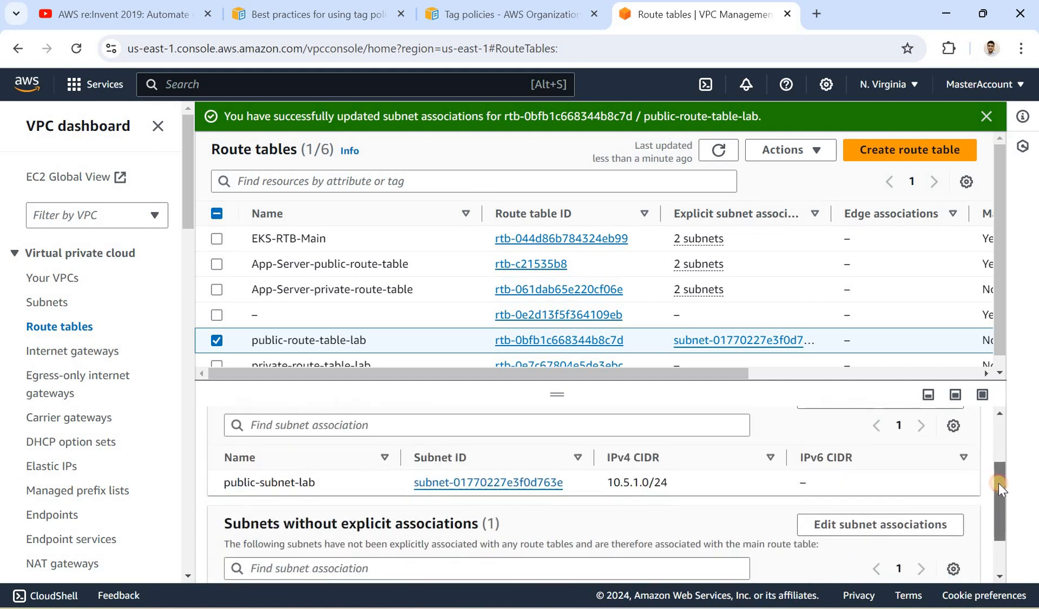
scroll(998, 483, up, 1)
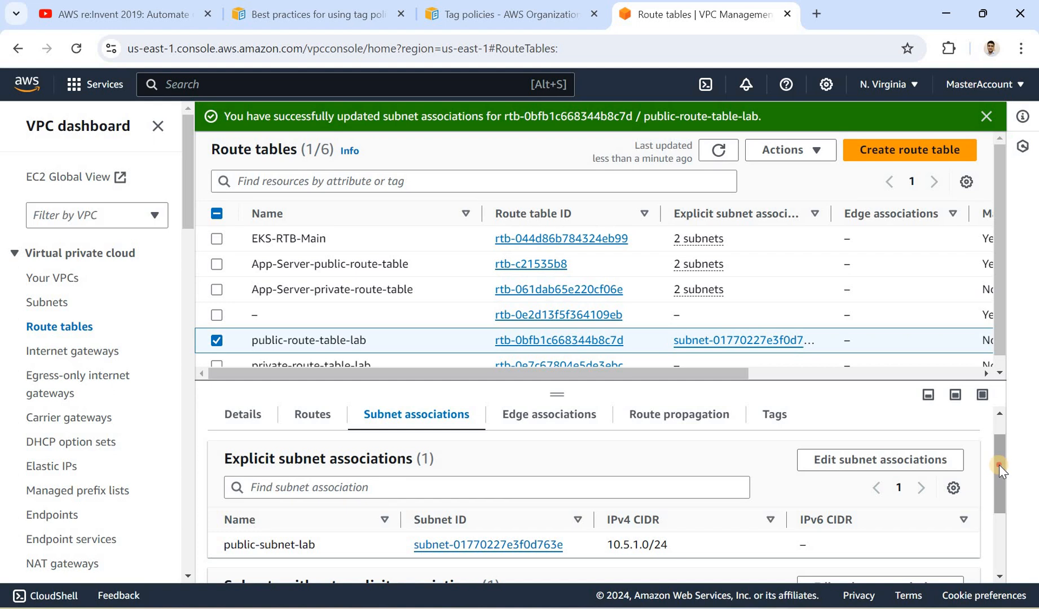
scroll(997, 517, down, 3)
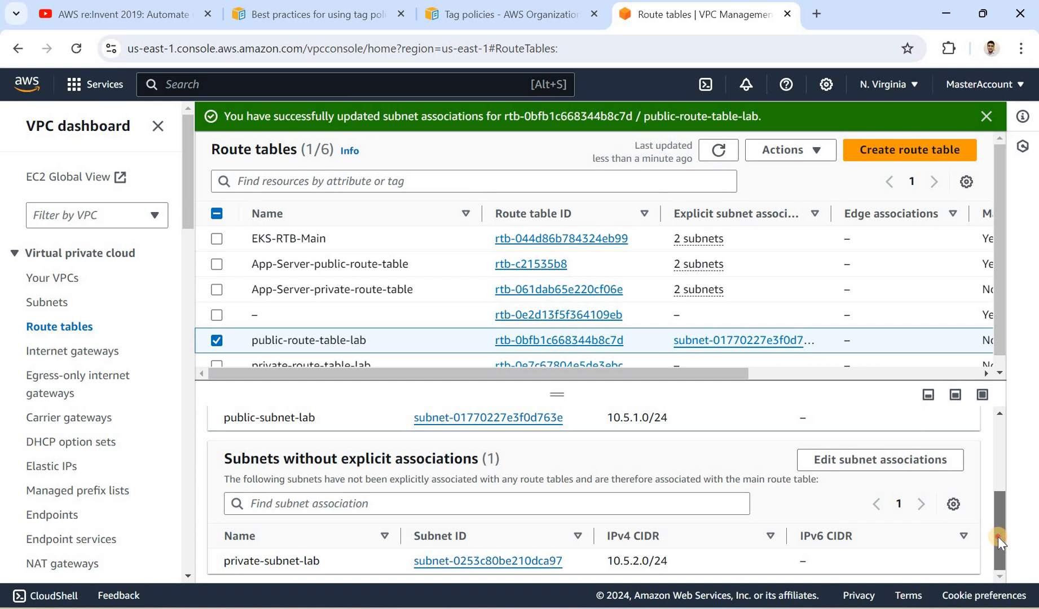
drag(997, 519, 998, 499)
scroll(999, 465, up, 2)
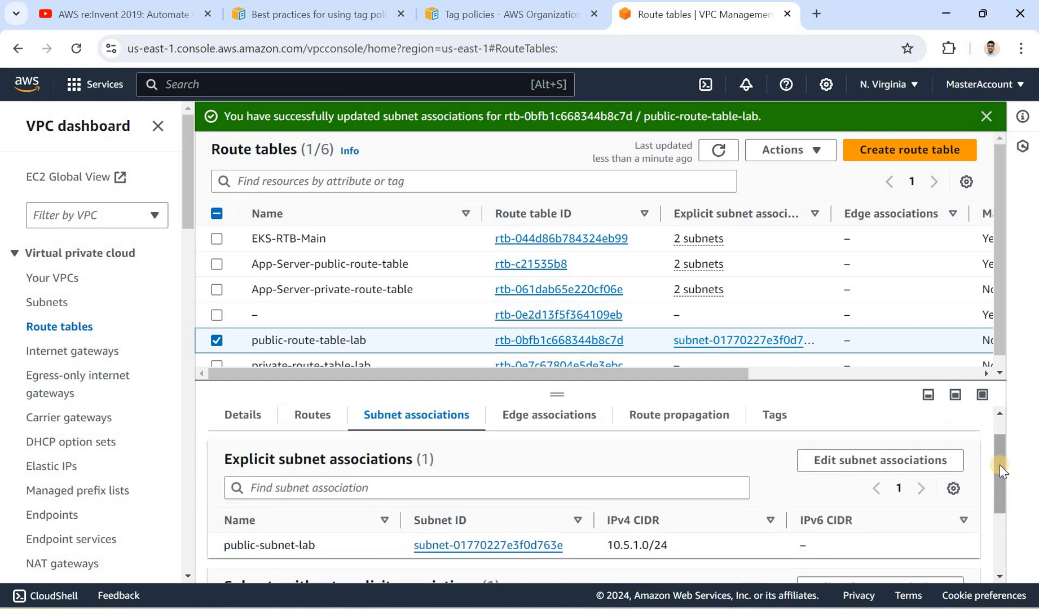
click(985, 116)
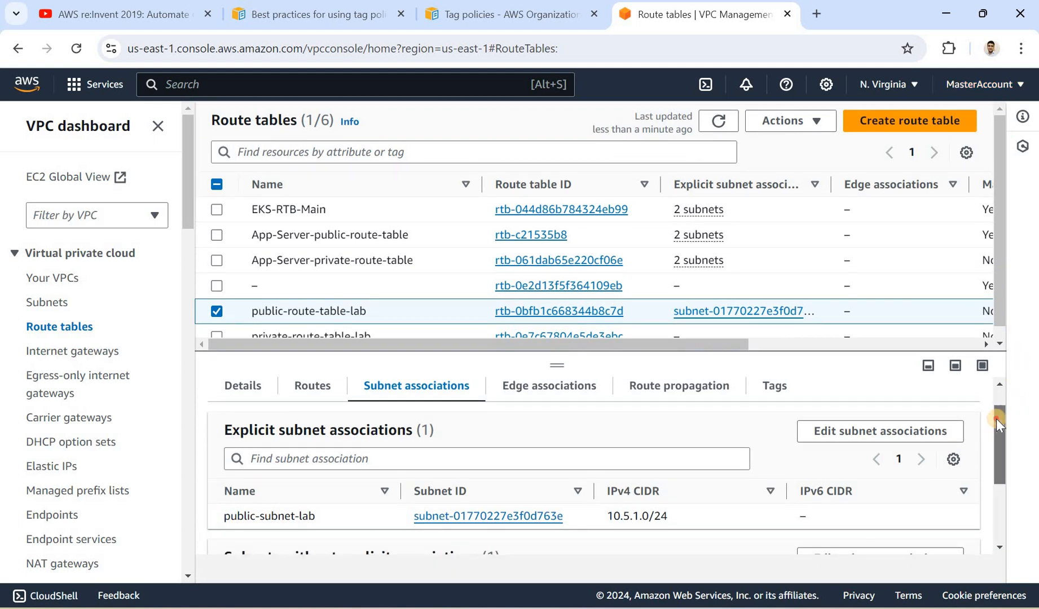
drag(996, 419, 1000, 440)
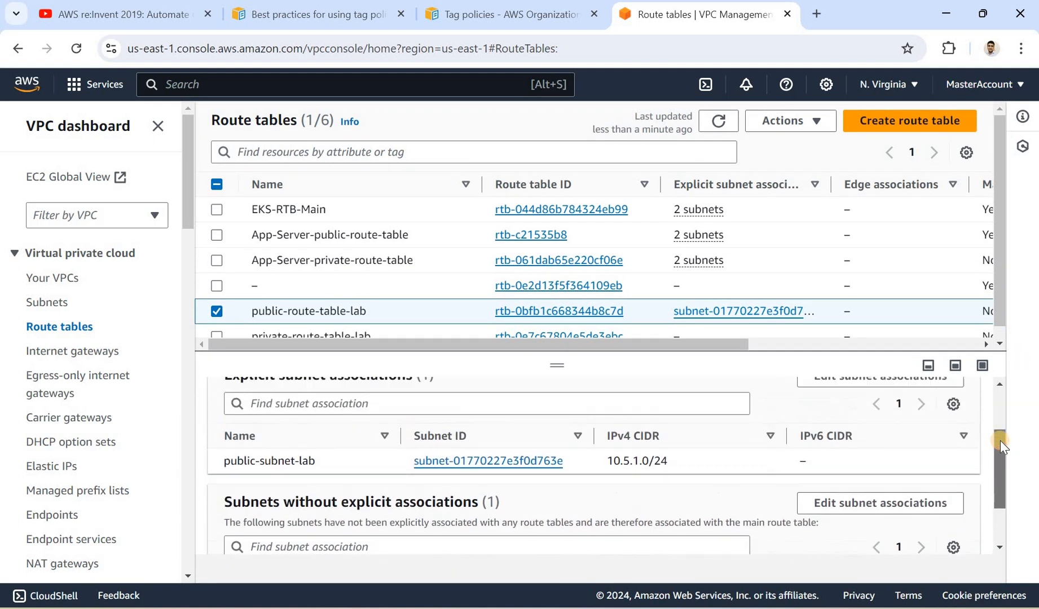
scroll(1000, 440, up, 1)
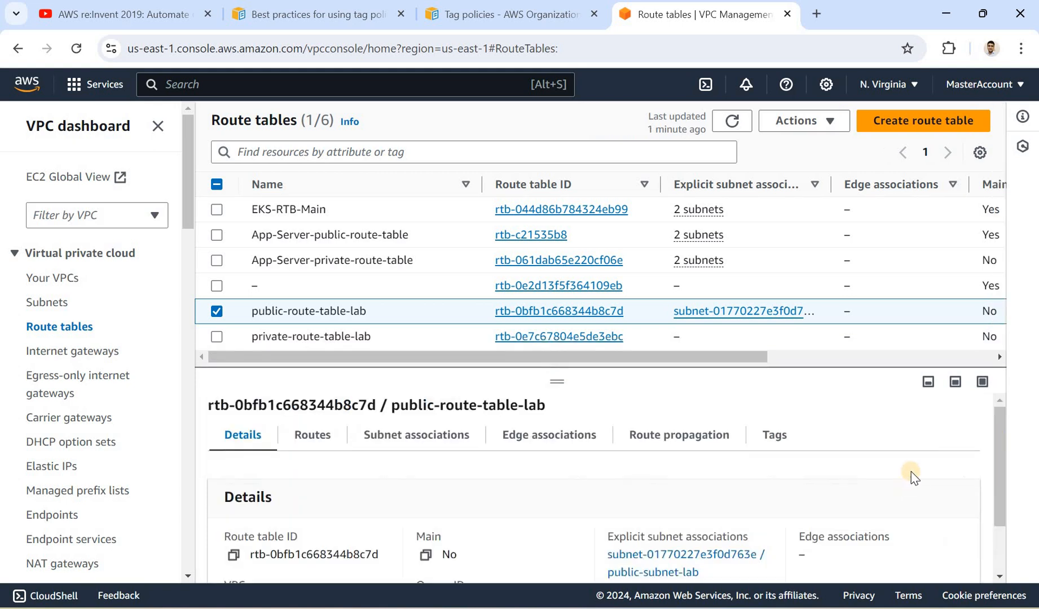
scroll(998, 468, down, 1)
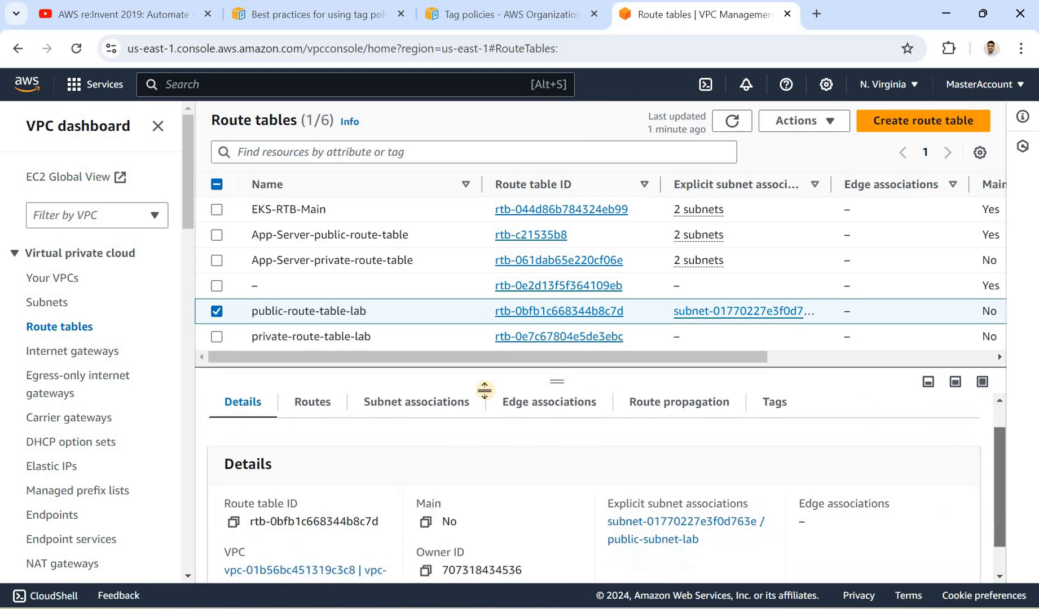
click(441, 412)
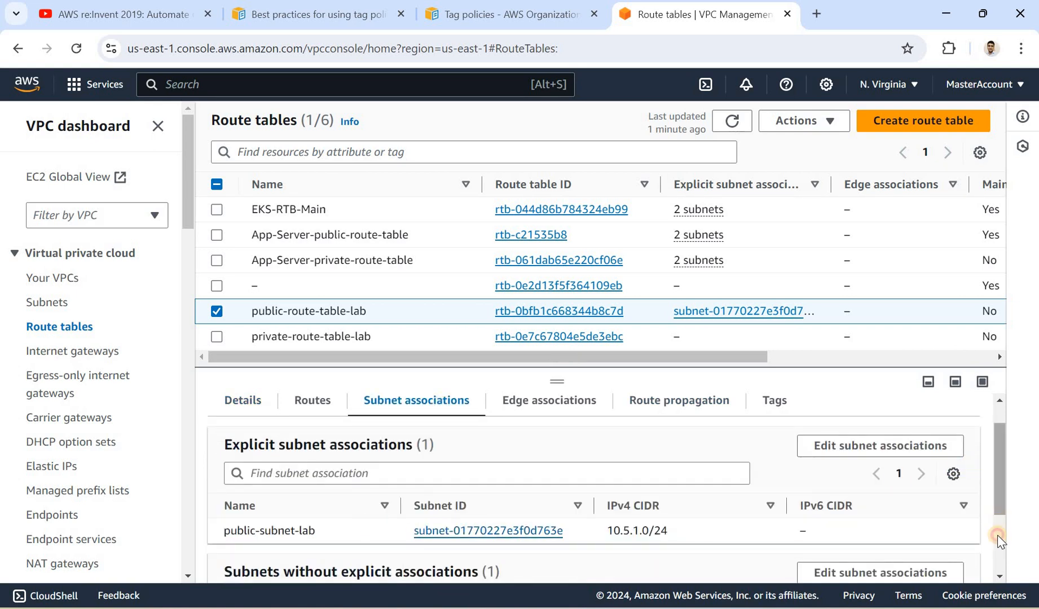
scroll(998, 458, down, 3)
scroll(998, 440, up, 3)
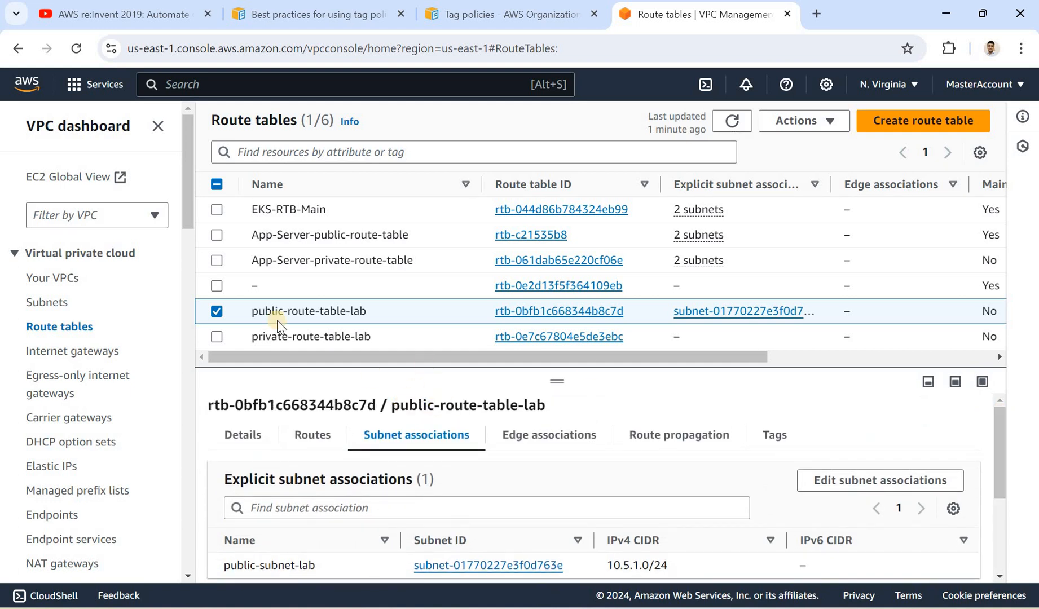
- Explicitly associate private-subnet-lab with private-route-table-lab instead of public-route-table-lab's selection, and save the associations
click(217, 311)
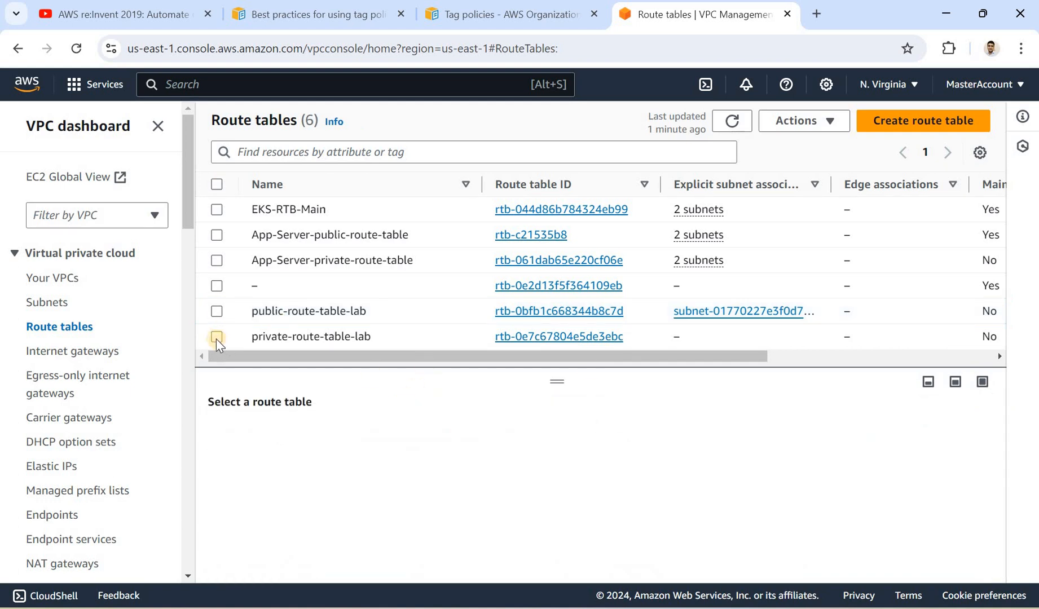
click(216, 337)
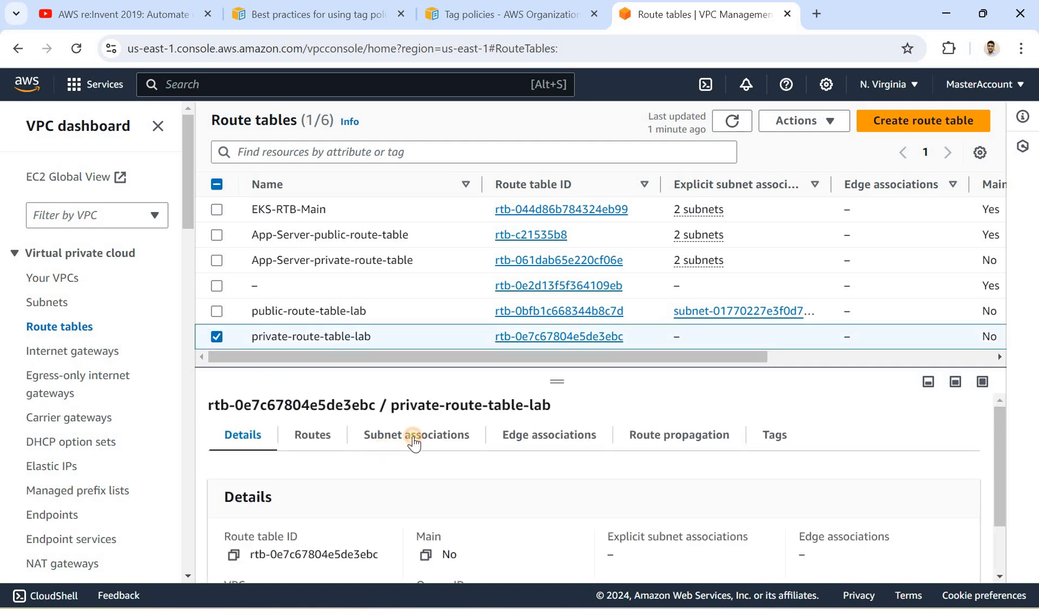
click(413, 443)
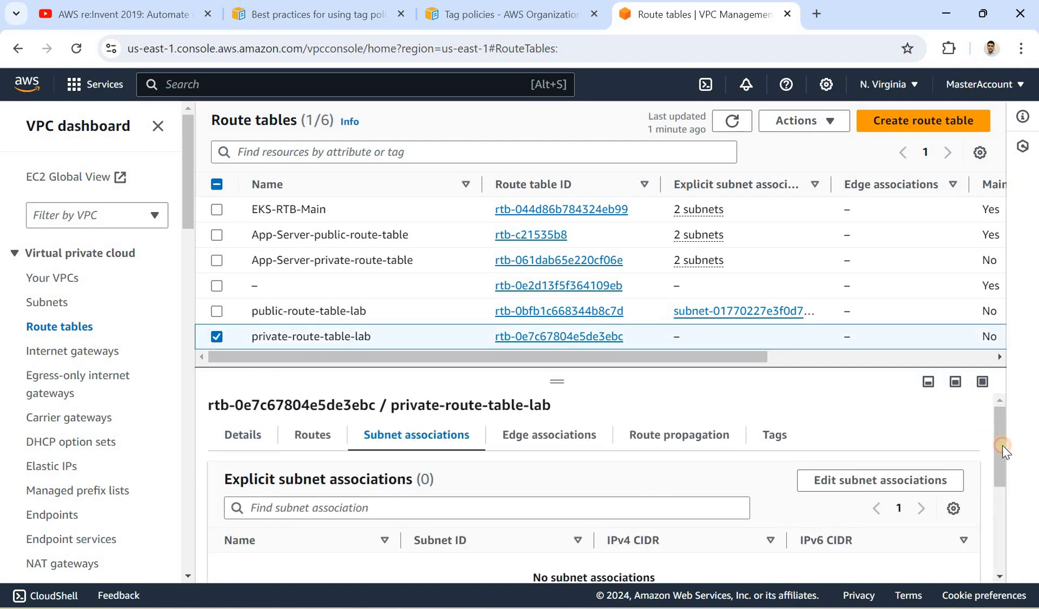
scroll(985, 448, down, 1)
click(879, 425)
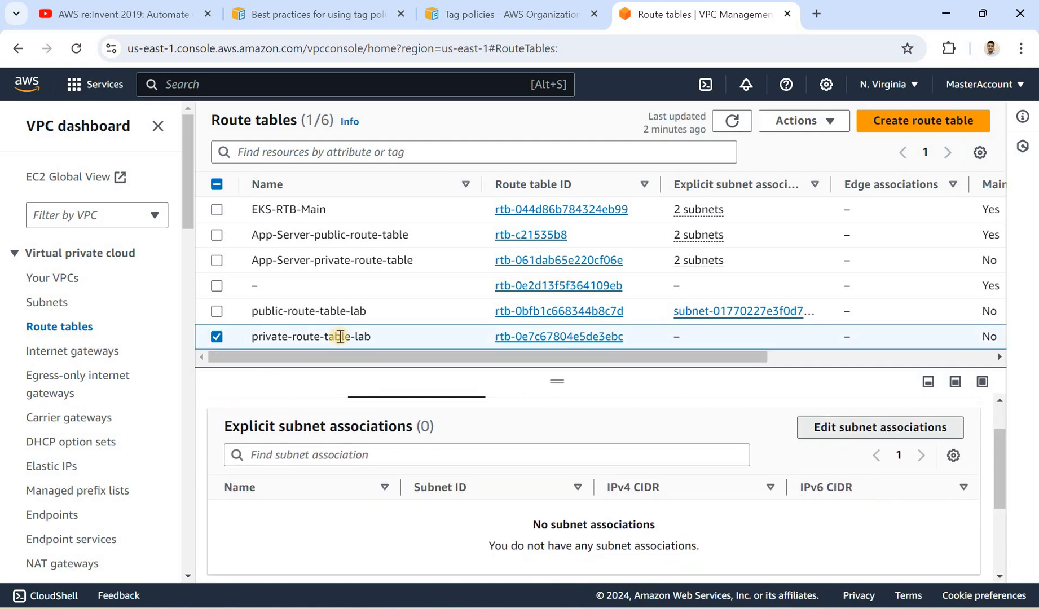
click(41, 331)
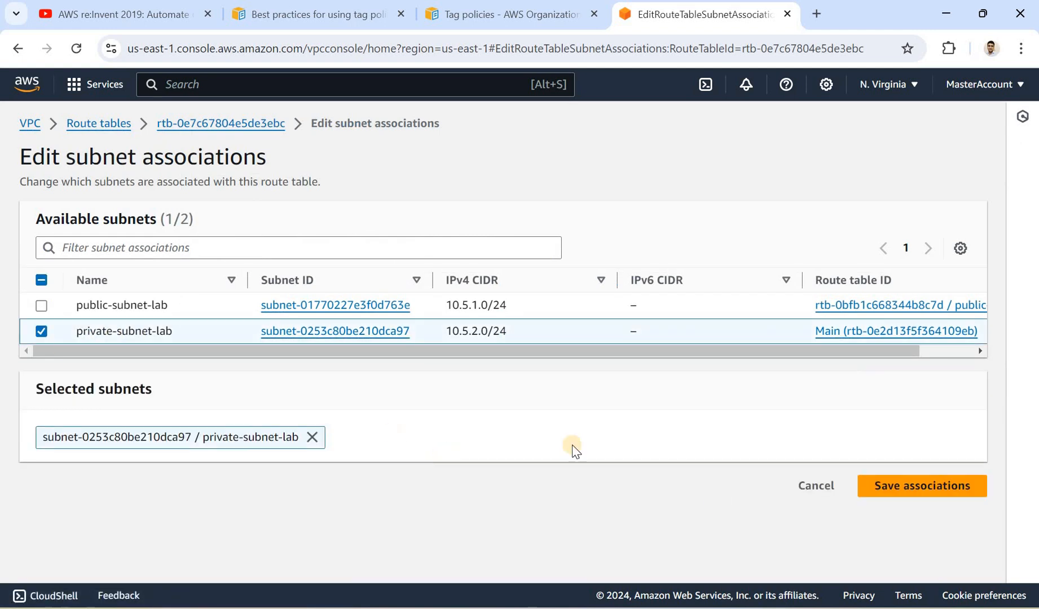
click(943, 488)
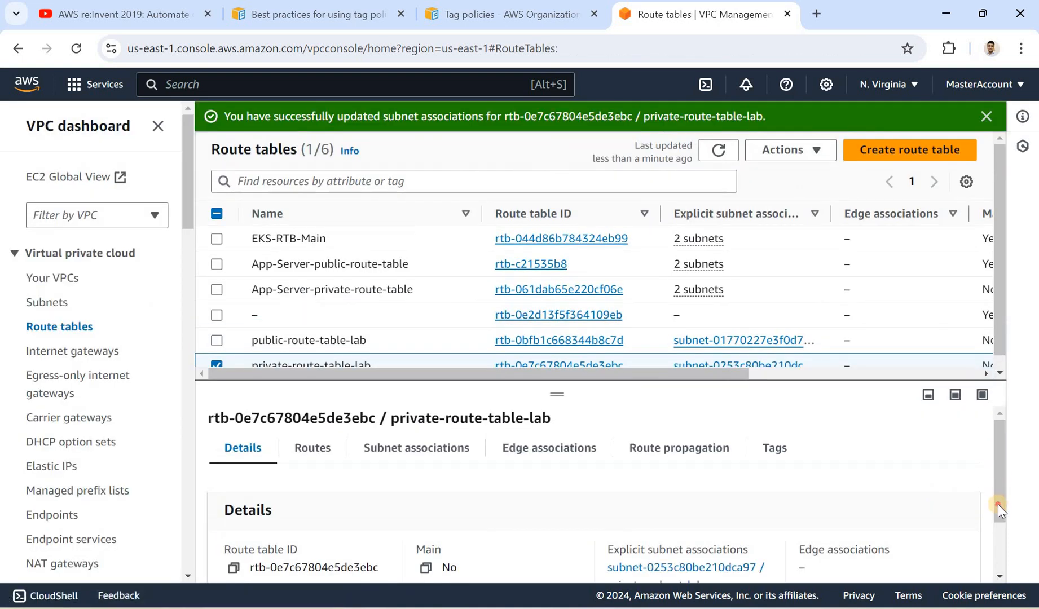
- Check private-route-table-lab's details, its explicit subnet associations and the subnets without explicit associations, then consult the Paint diagram
scroll(998, 509, down, 2)
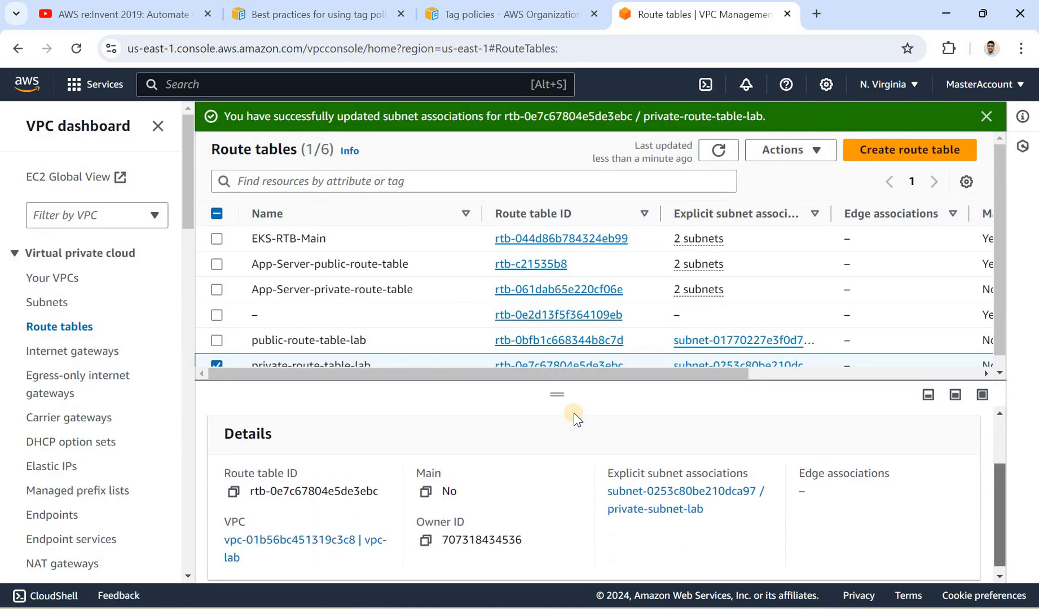
scroll(507, 434, up, 2)
click(421, 459)
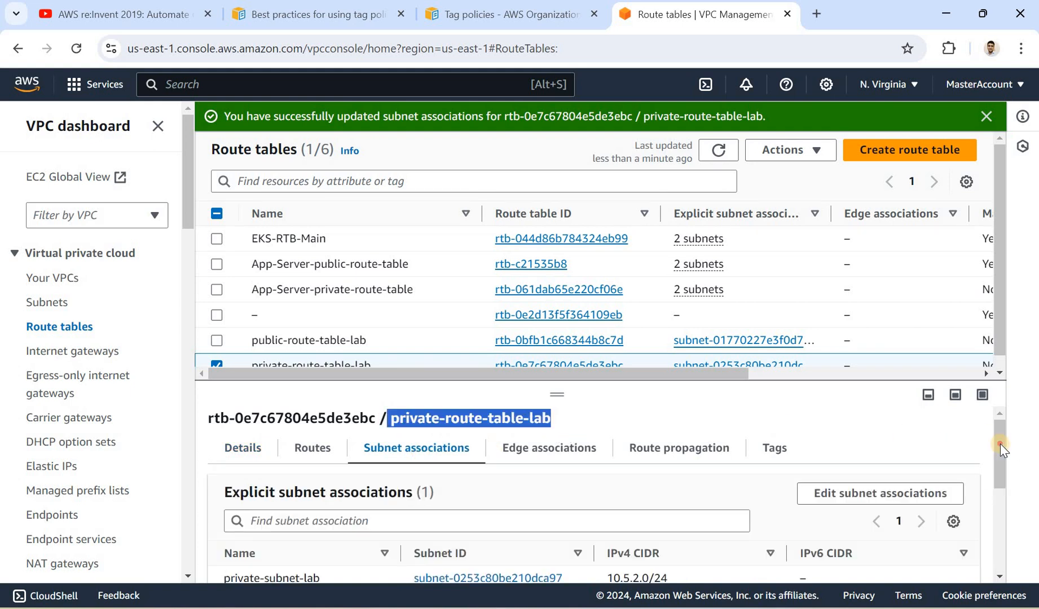
scroll(999, 478, down, 2)
scroll(998, 479, down, 1)
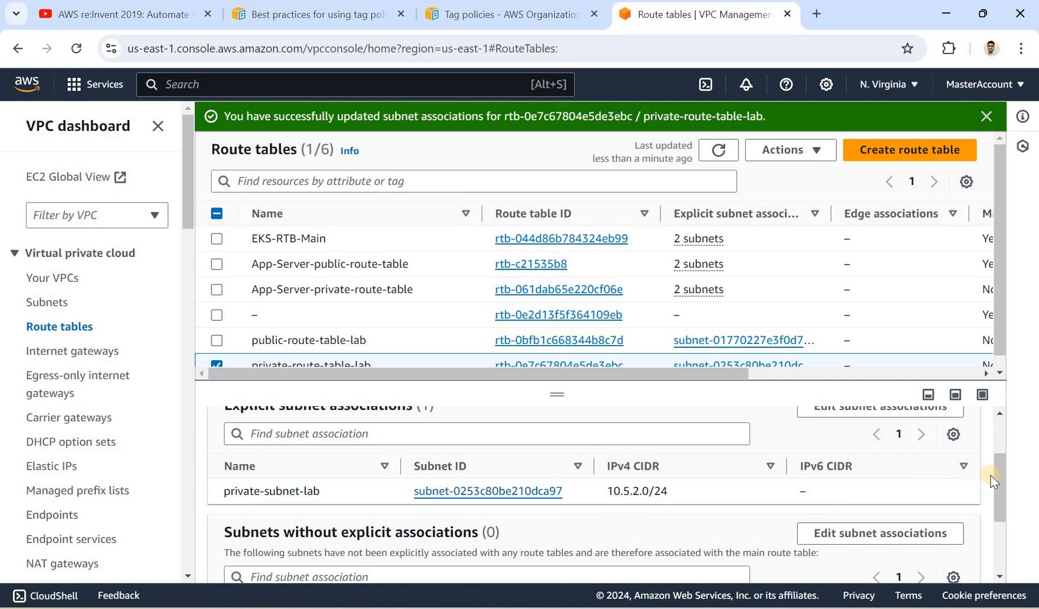
scroll(1002, 526, down, 3)
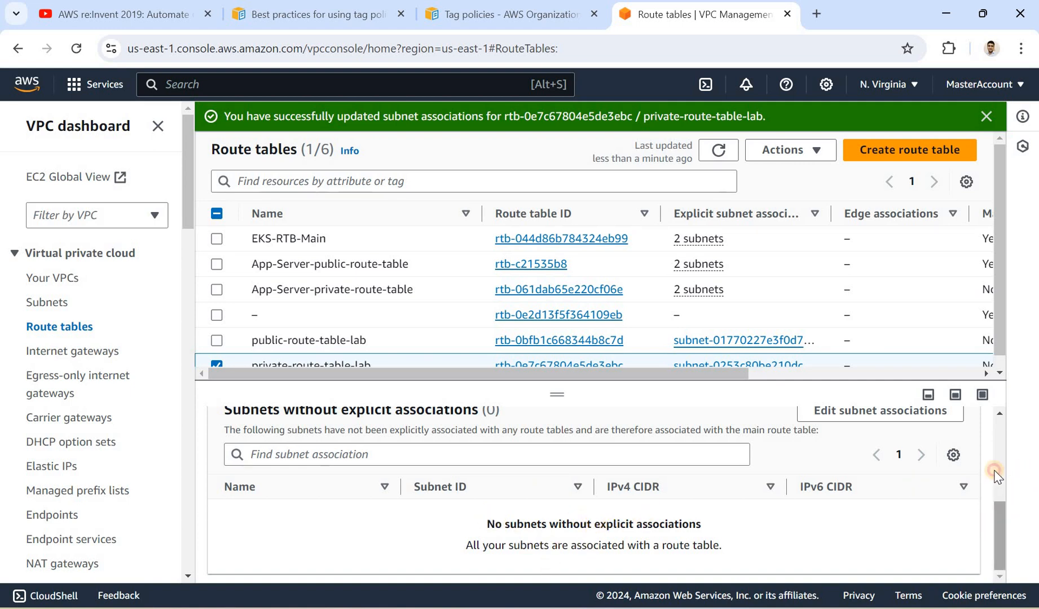
scroll(993, 463, up, 3)
drag(995, 446, 998, 434)
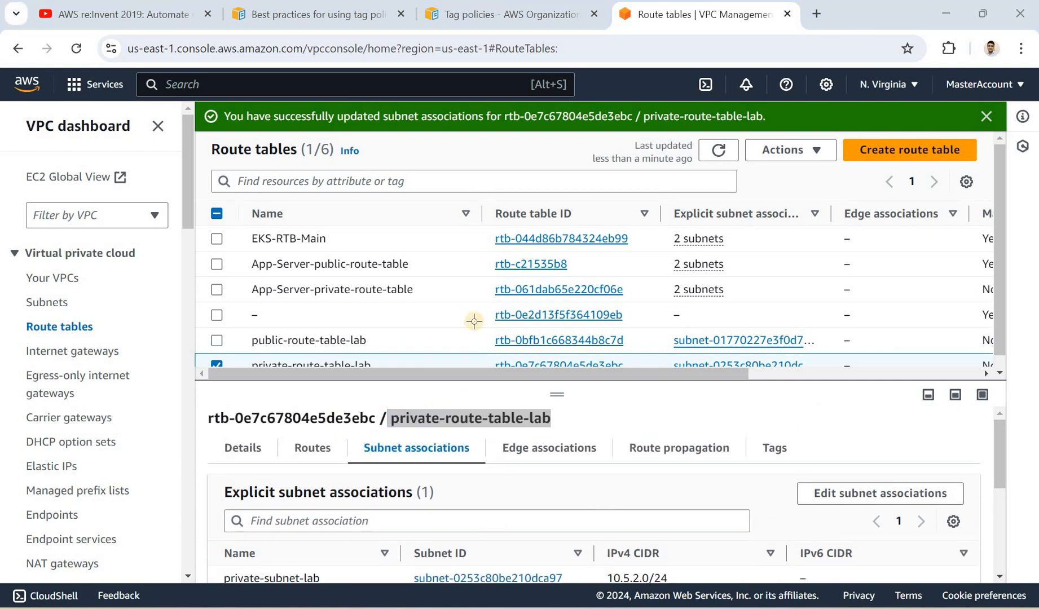
key(alt+Tab)
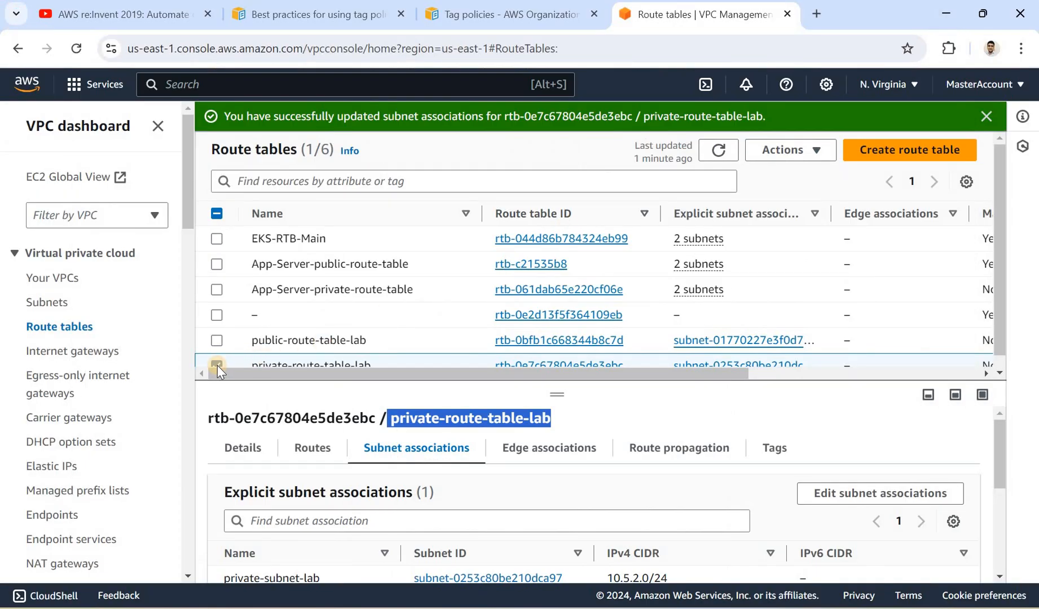
- Enable auto-assign public IPv4 address in public-subnet-lab's subnet settings, save, and dismiss the success notice
click(216, 365)
click(54, 304)
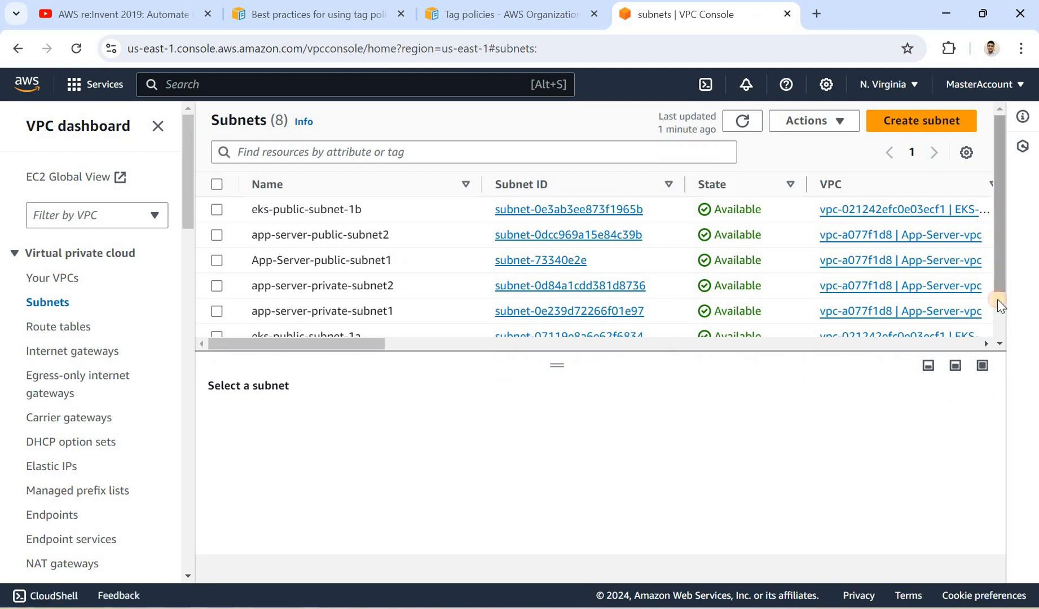
scroll(389, 309, down, 2)
click(219, 300)
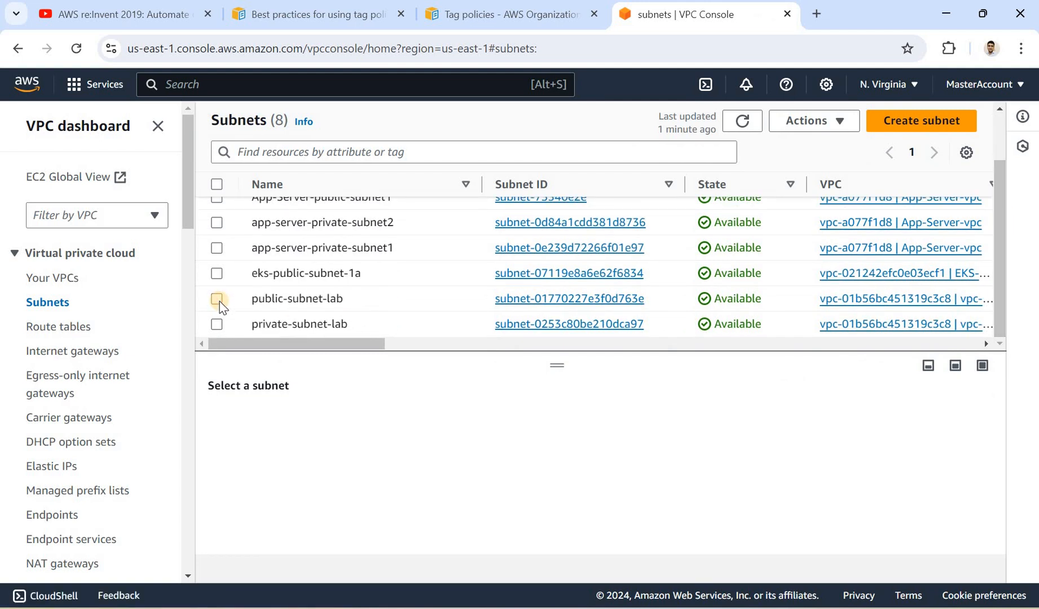
click(839, 126)
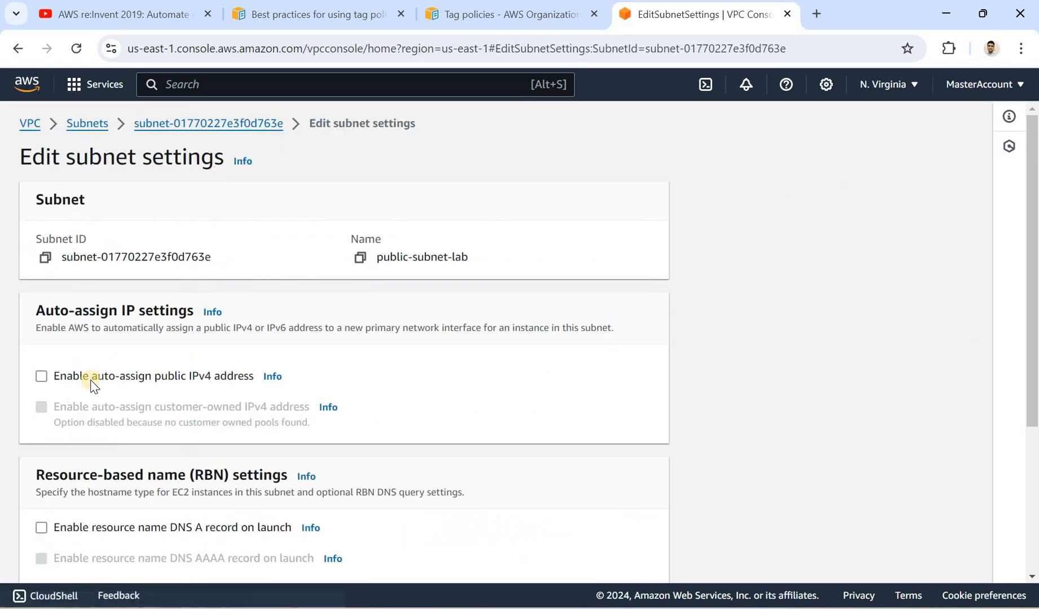
click(144, 377)
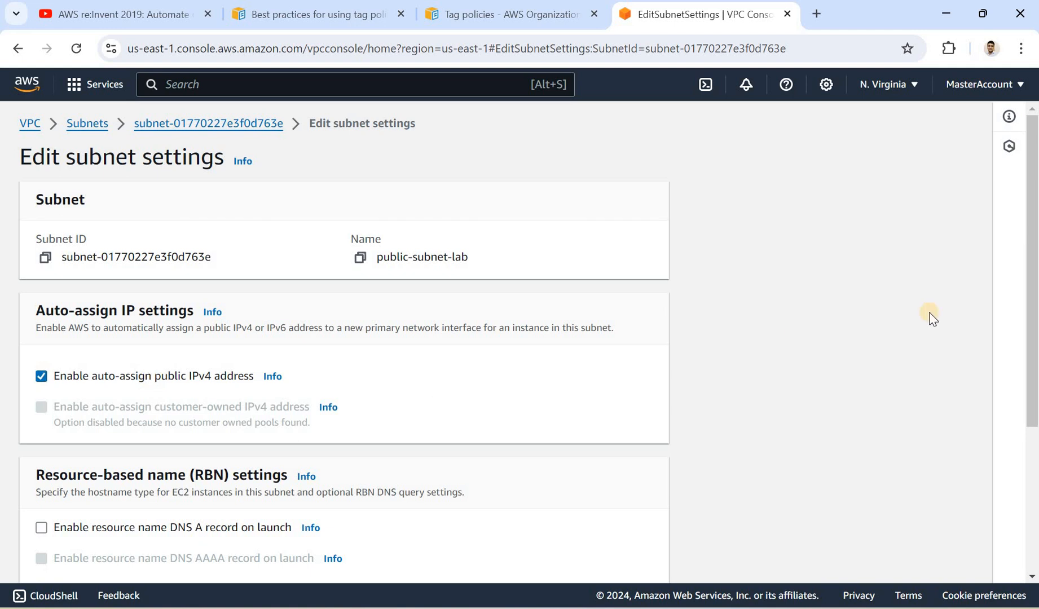
scroll(1018, 498, down, 4)
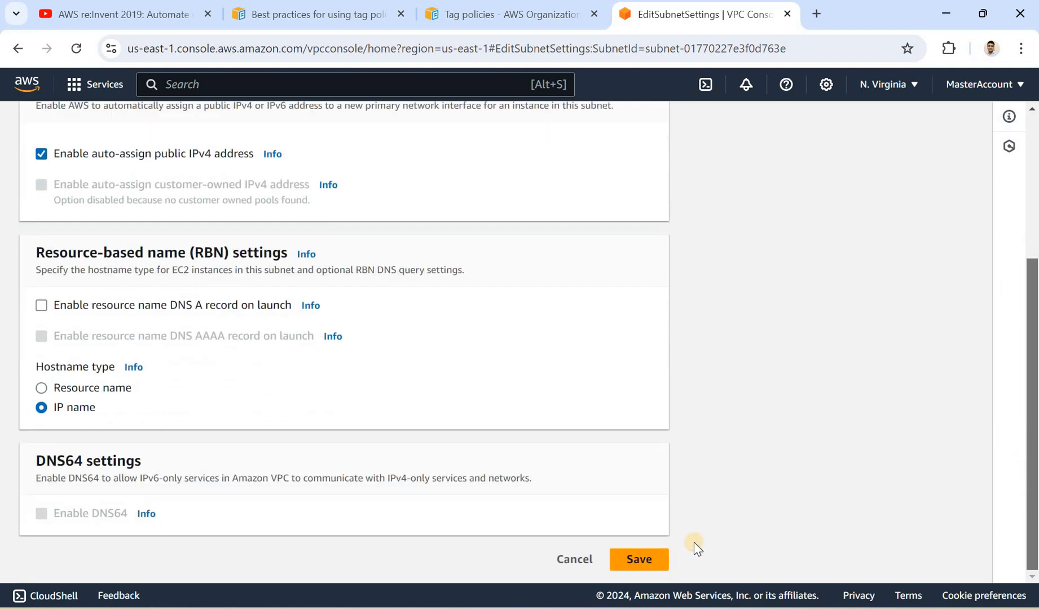
click(634, 570)
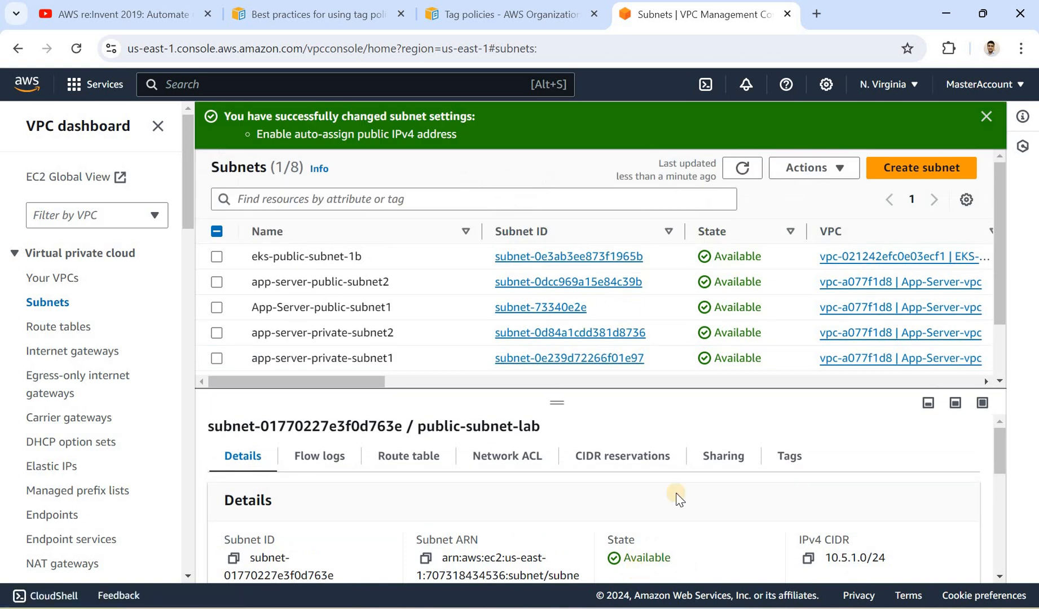
click(984, 119)
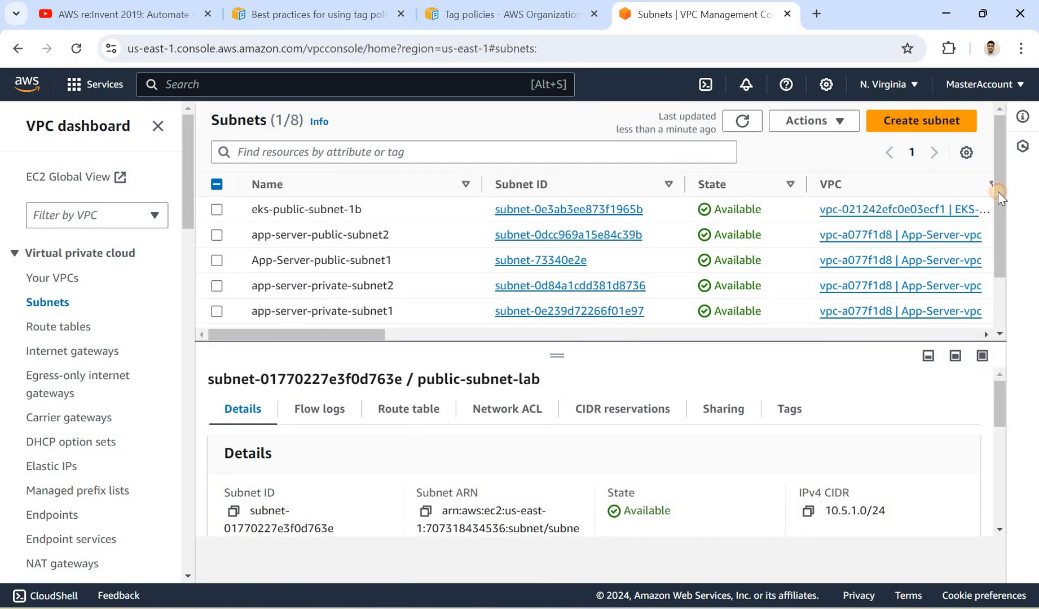
- Review the lab subnets in the subnet list and clear the selection of public-subnet-lab
scroll(995, 302, down, 2)
scroll(994, 178, up, 2)
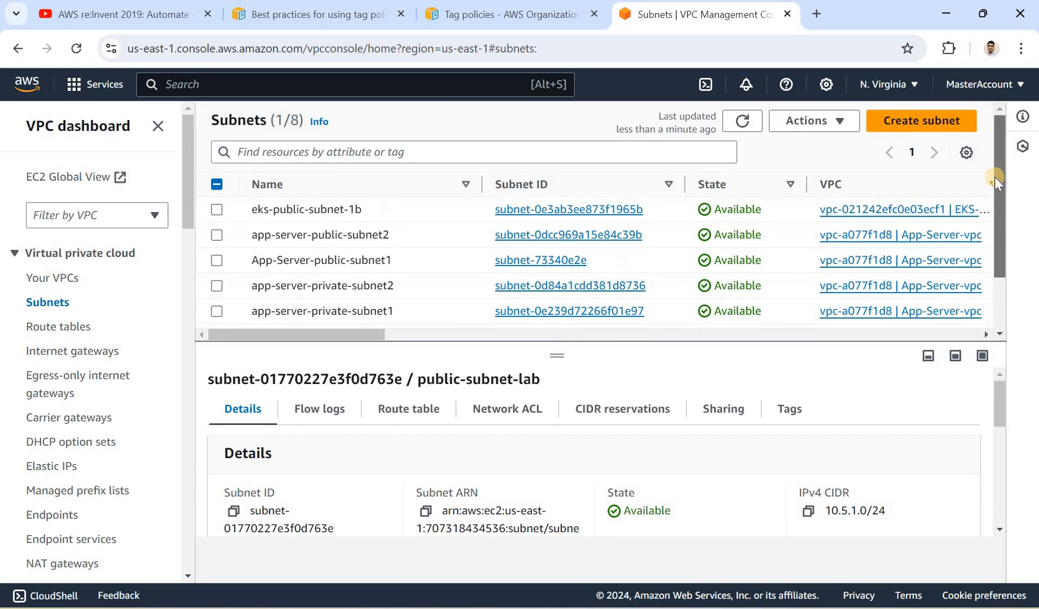
scroll(307, 294, down, 2)
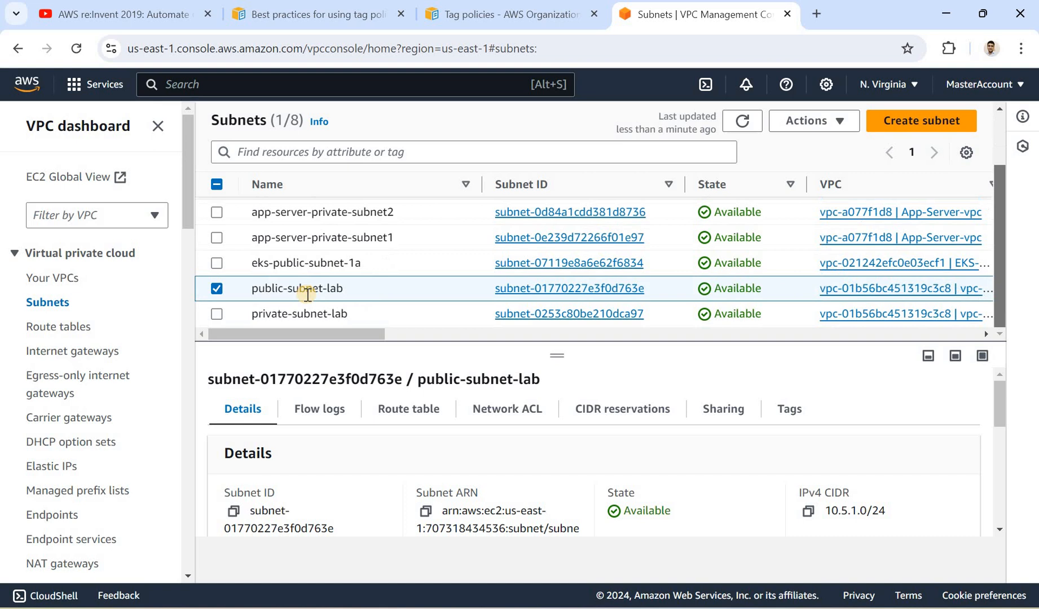
click(217, 288)
click(48, 306)
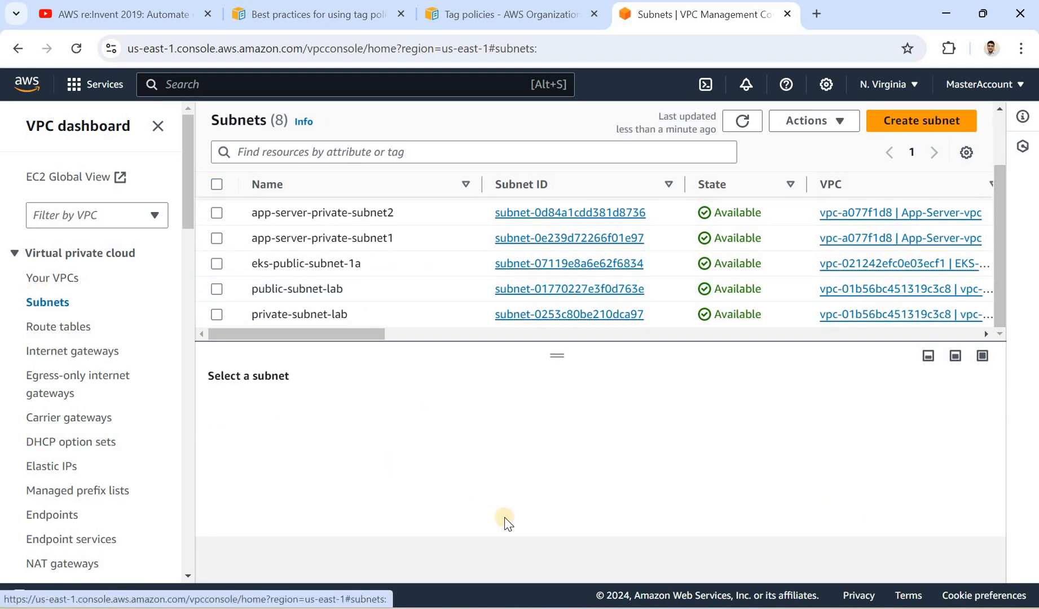
- Consult the Paint diagram, create an internet gateway named IGW-LAB in the VPC console, and dismiss the success notice
click(619, 607)
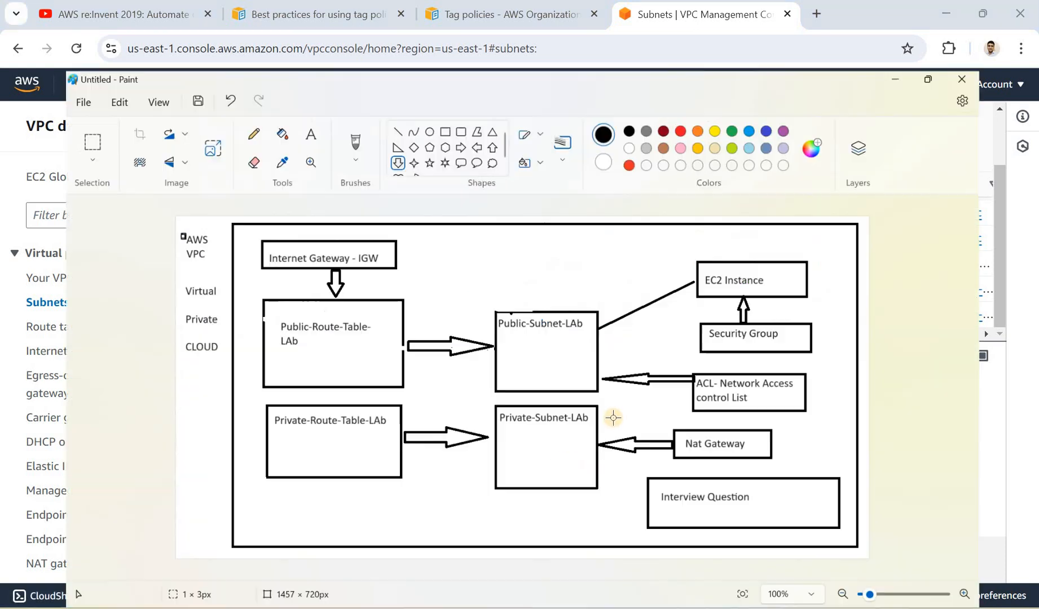
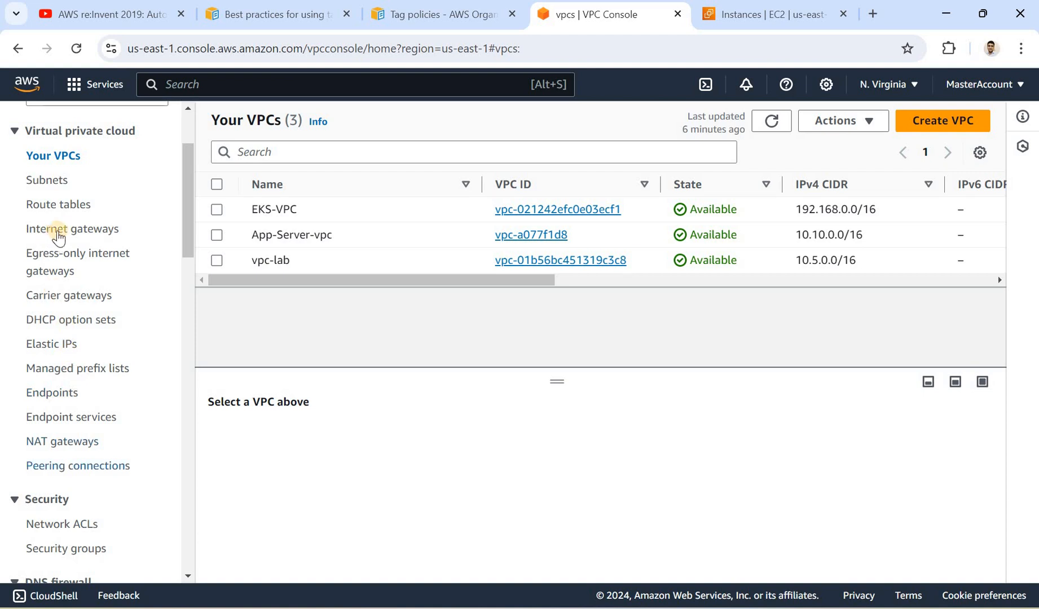
click(73, 232)
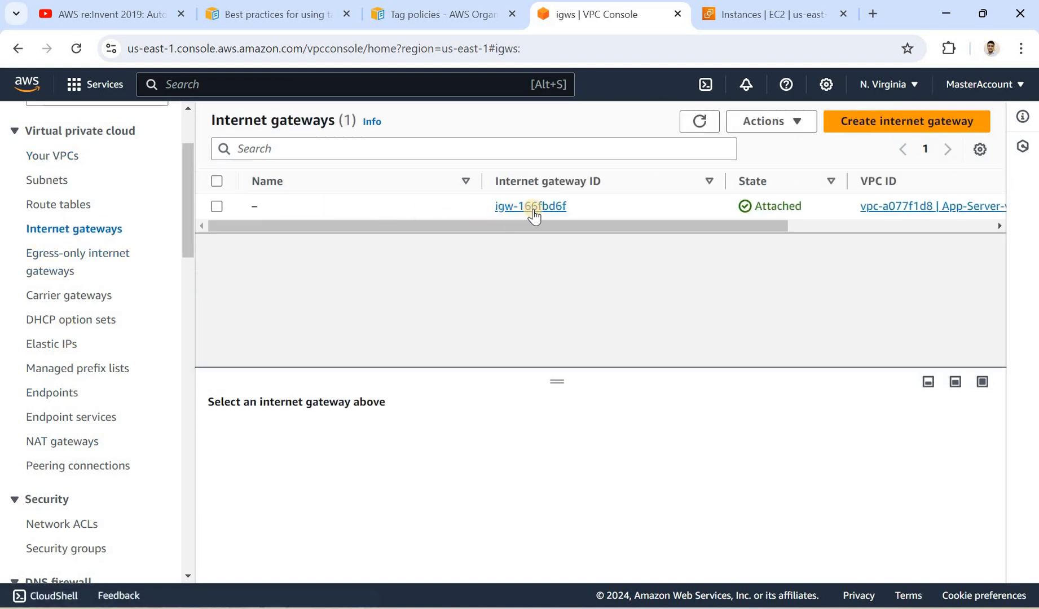
click(864, 125)
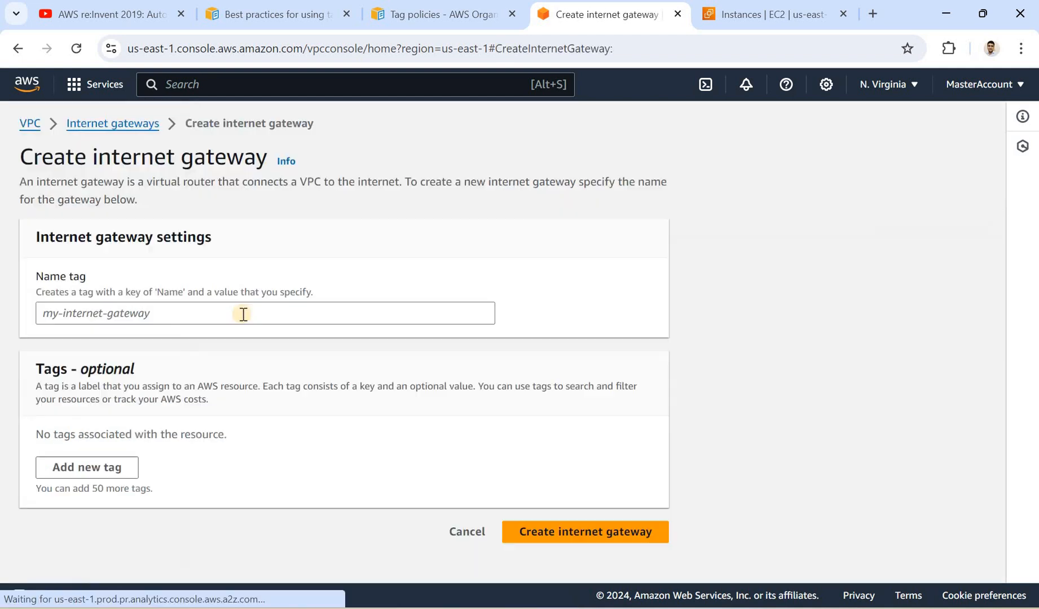
click(201, 313)
text(I)
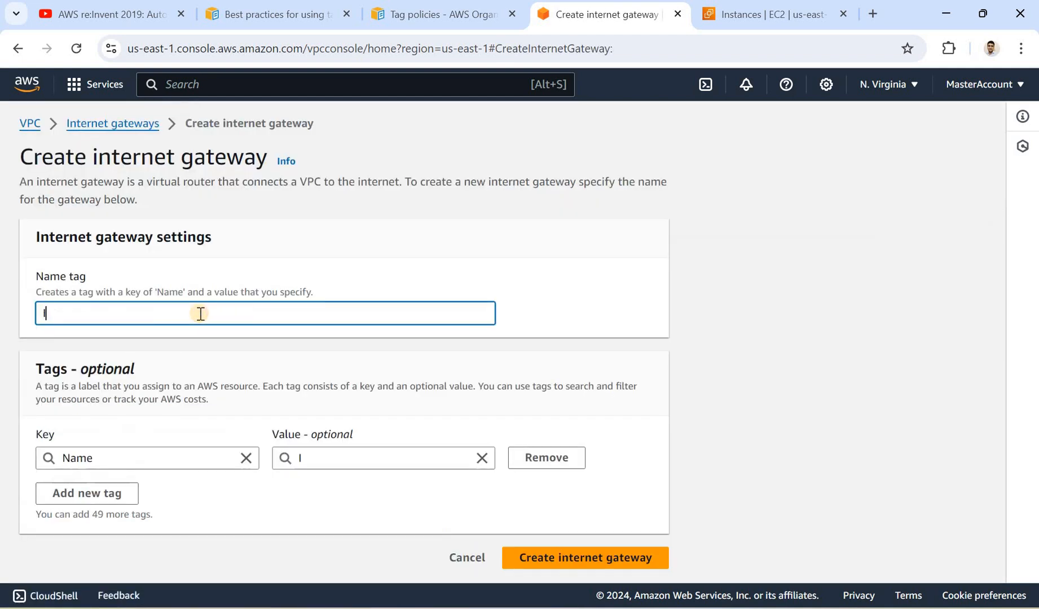
key(BackSpace)
text(IGW-LAB)
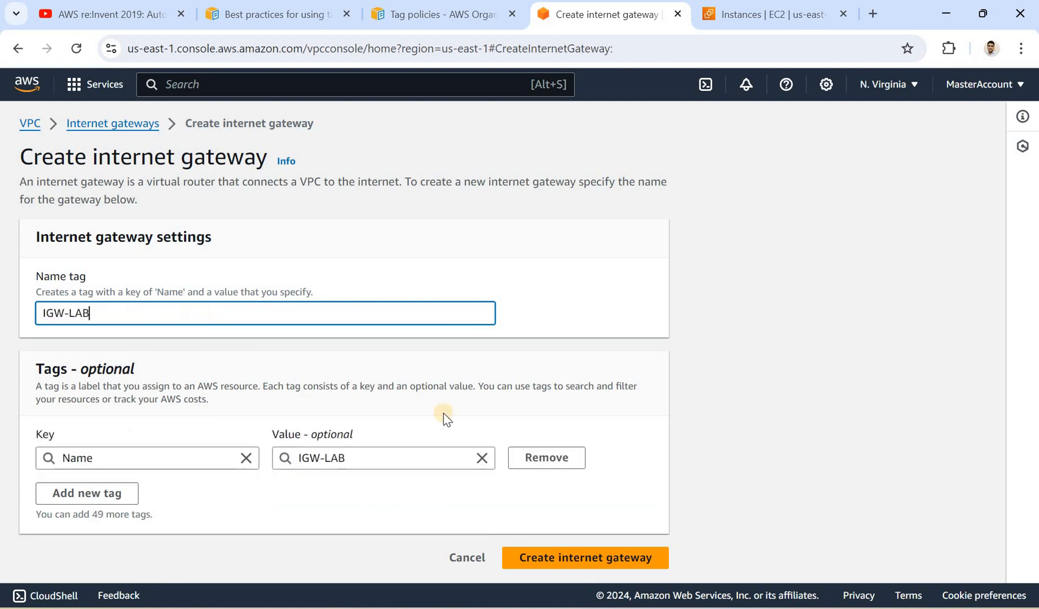
click(591, 552)
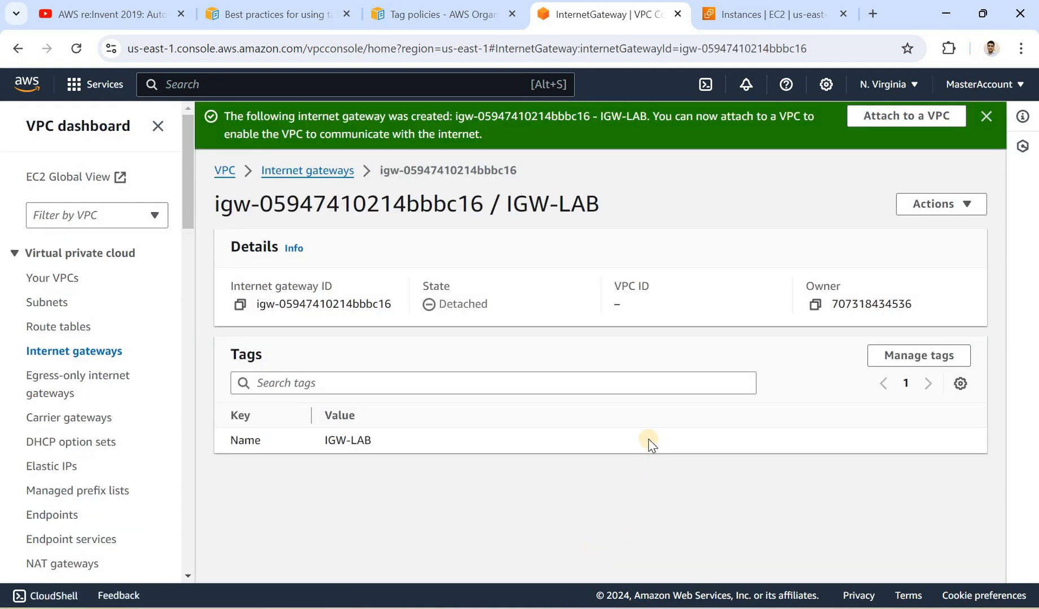
click(985, 117)
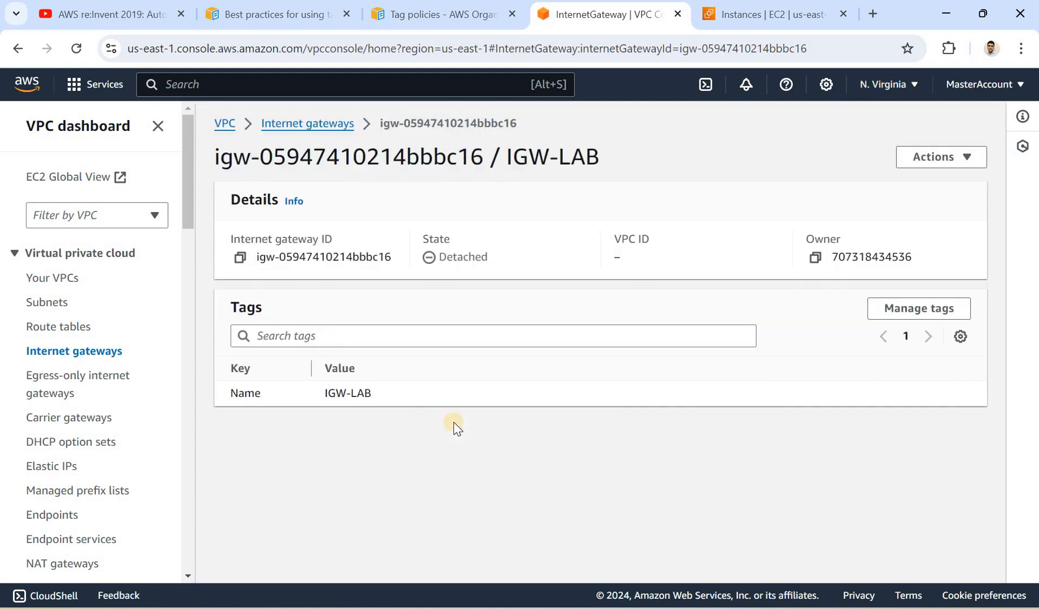
- Attach IGW-LAB to vpc-lab, expanding the equivalent AWS CLI command for review before confirming the attachment
click(71, 351)
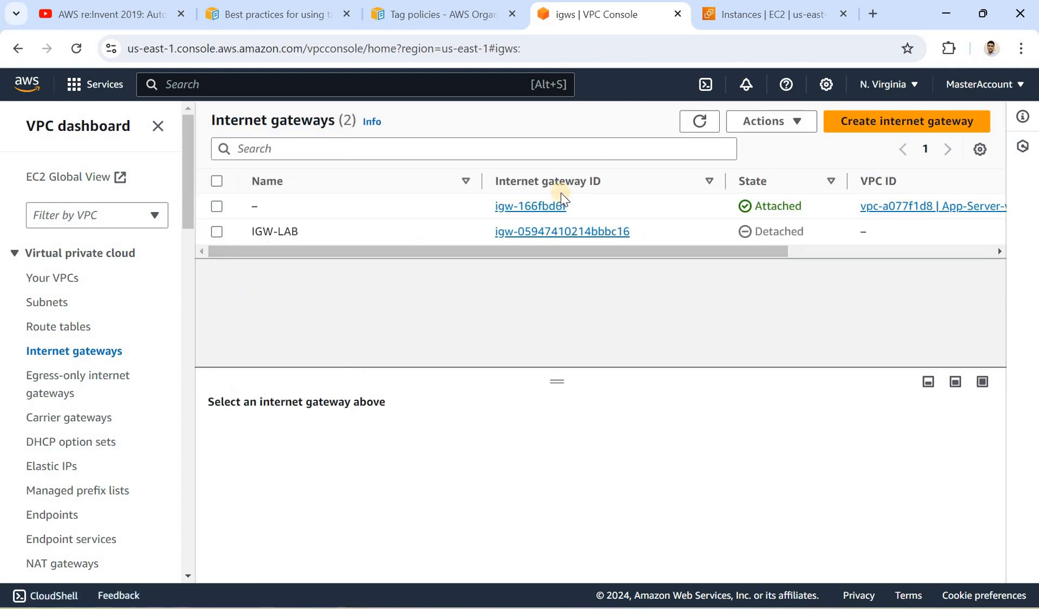
click(215, 232)
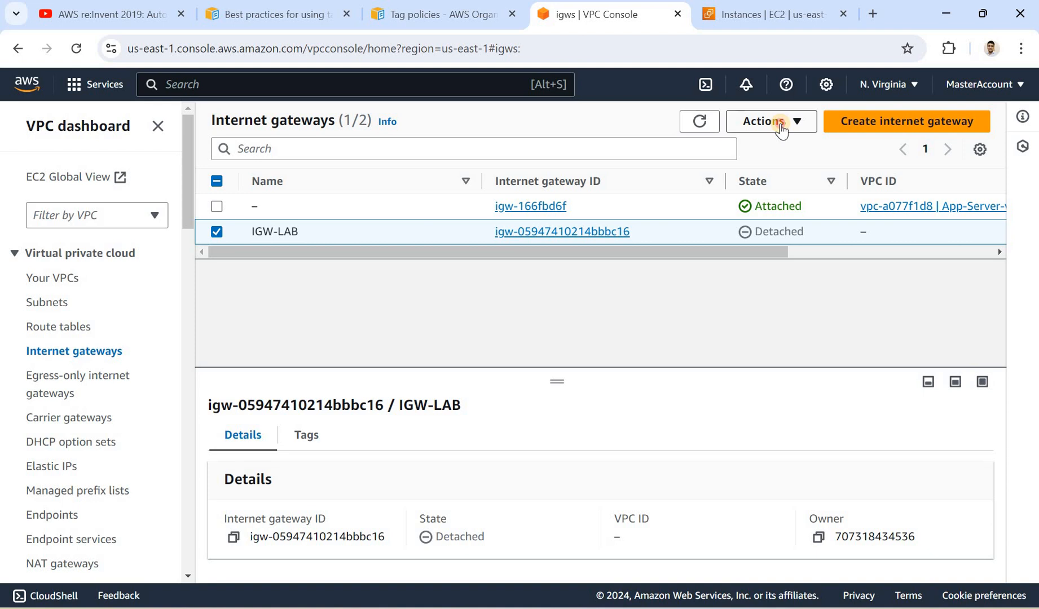
click(781, 130)
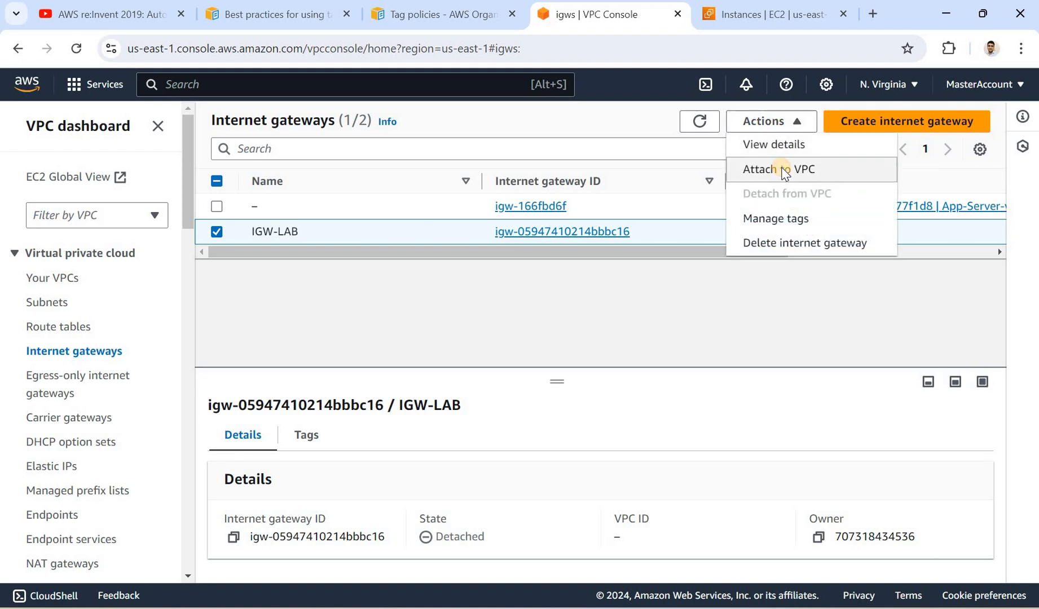
click(782, 167)
click(215, 292)
click(198, 313)
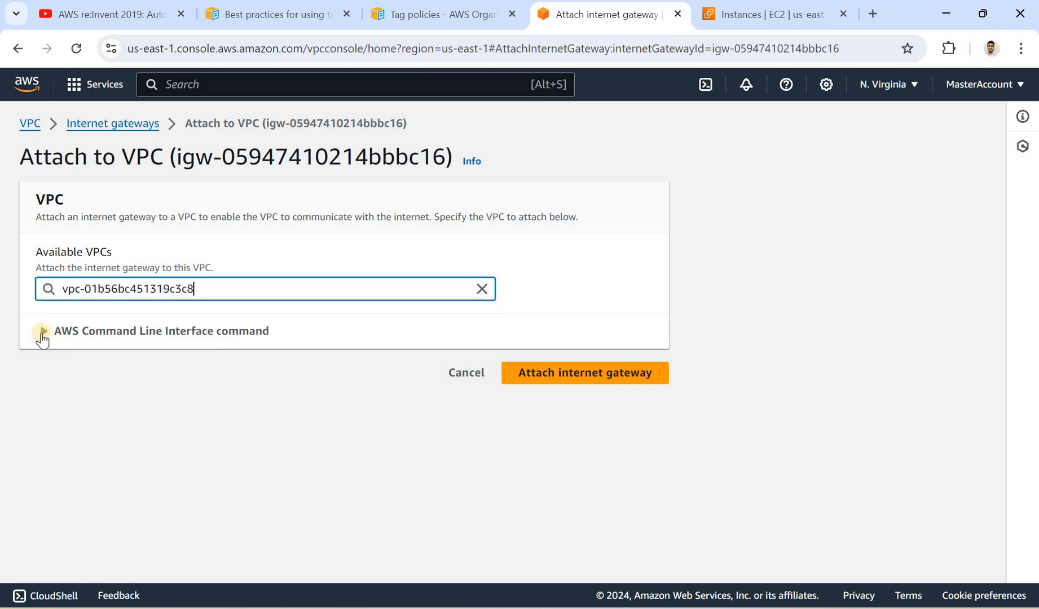
click(41, 333)
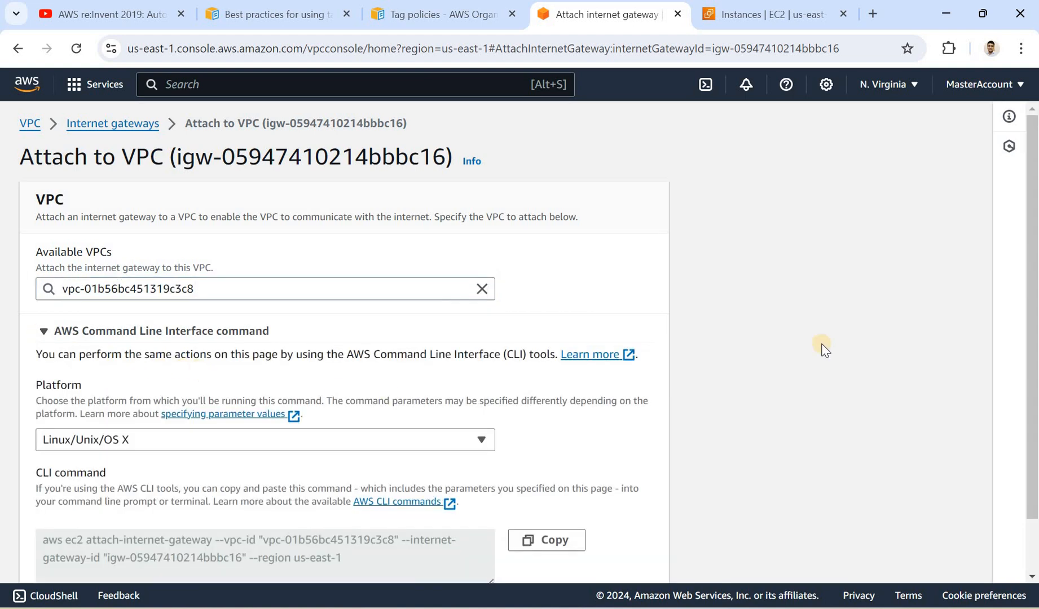
scroll(1034, 345, down, 2)
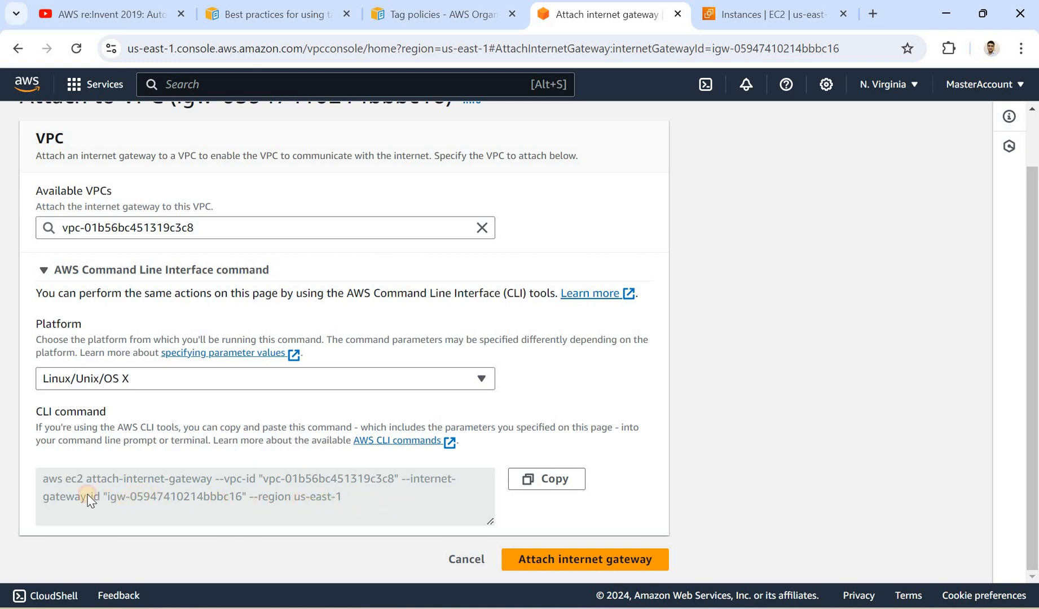
drag(342, 497, 28, 480)
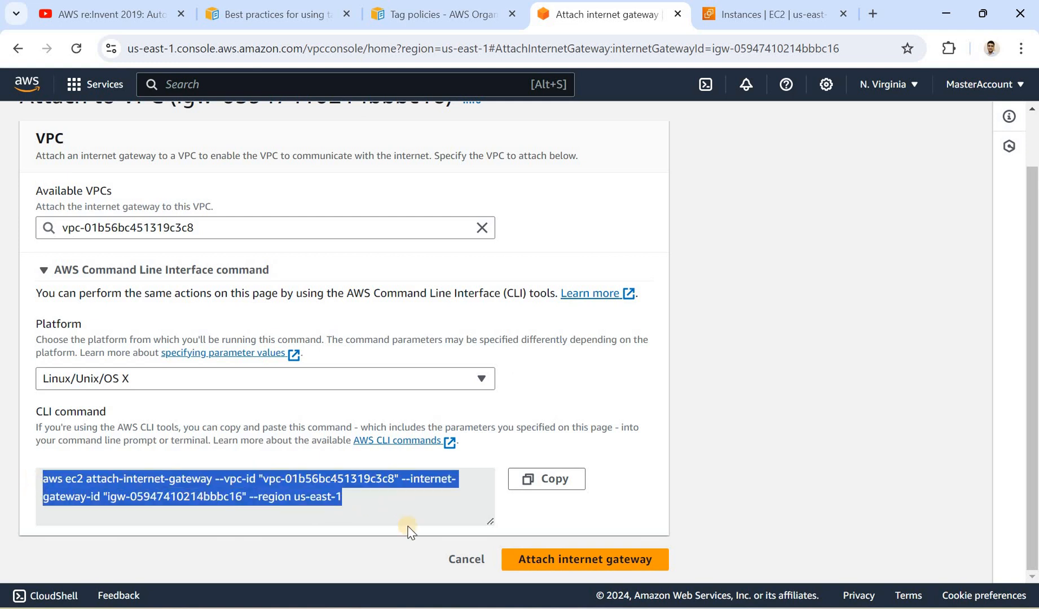
click(551, 556)
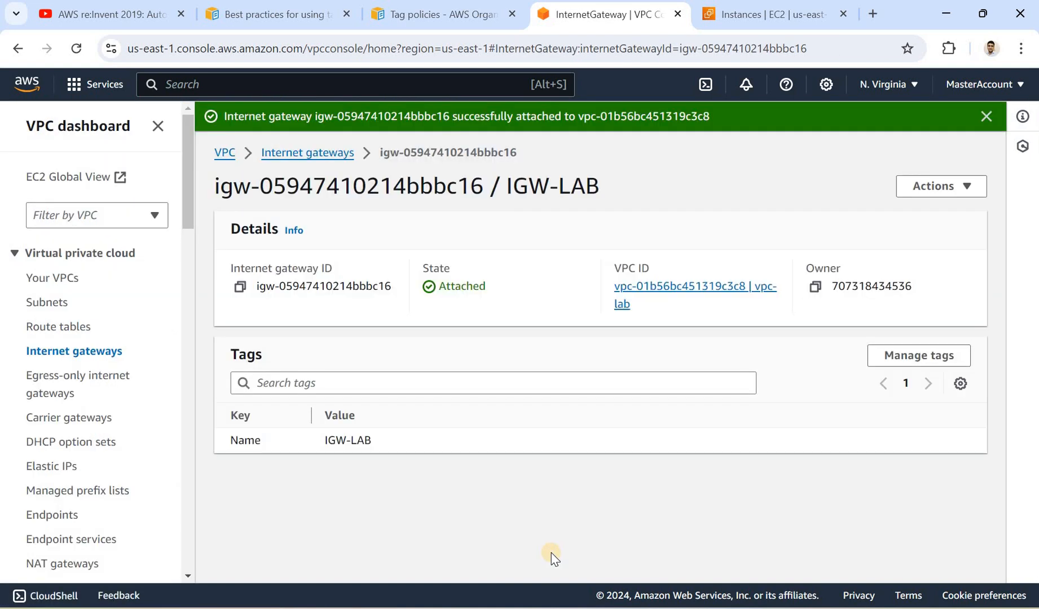
- Check IGW-LAB's attachment state and VPC in the internet gateway list, clear its selection, and consult the Paint network diagram
click(293, 154)
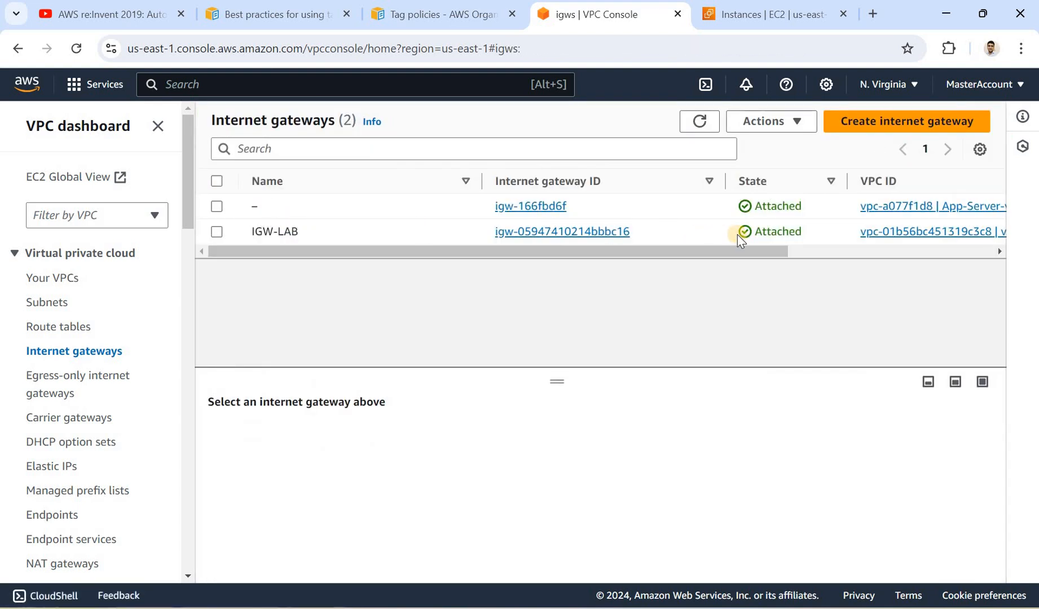
double_click(759, 232)
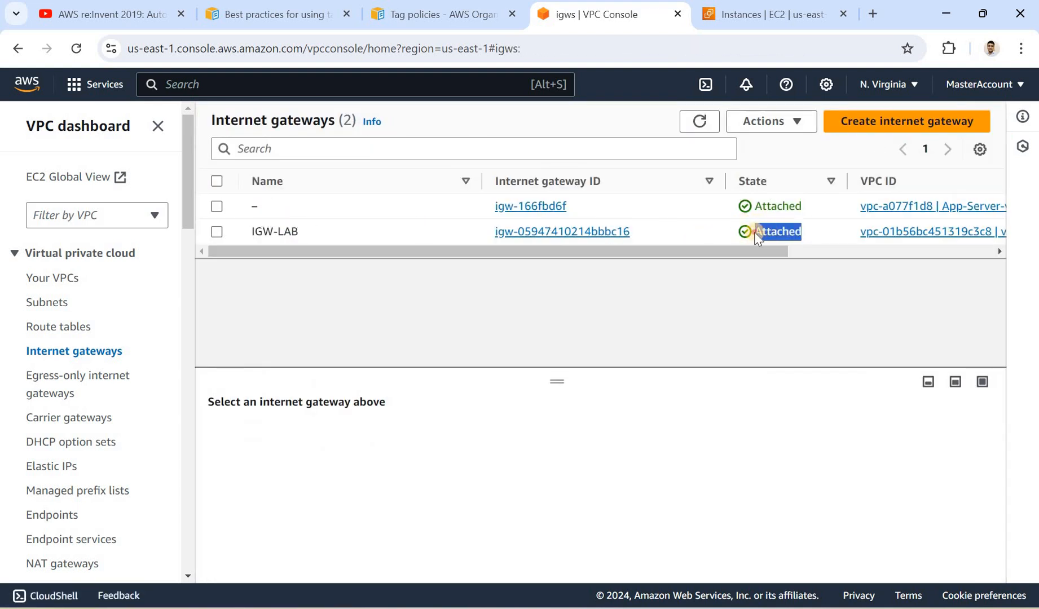
click(760, 232)
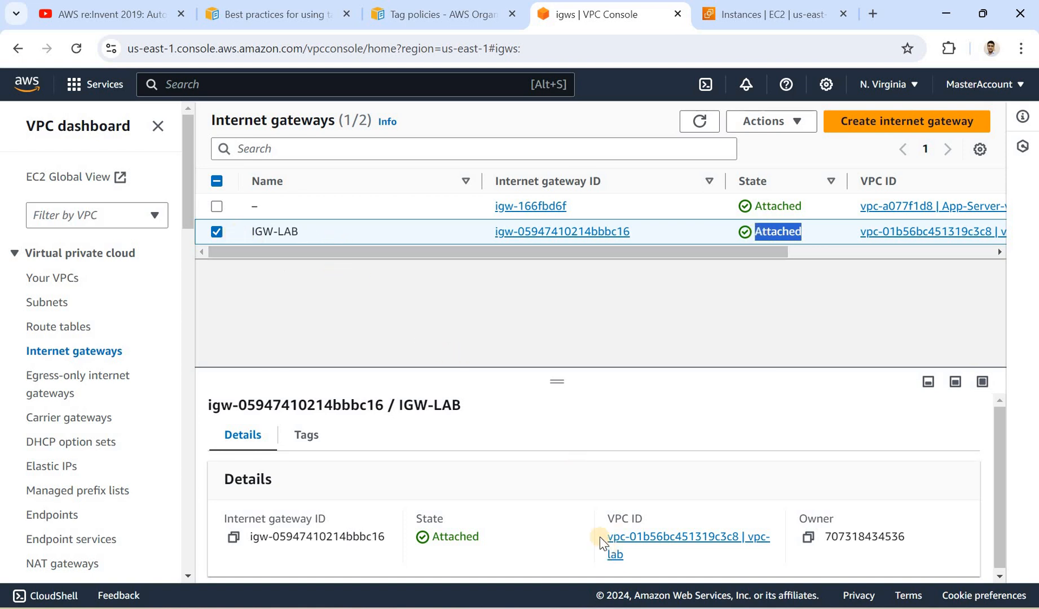
triple_click(621, 556)
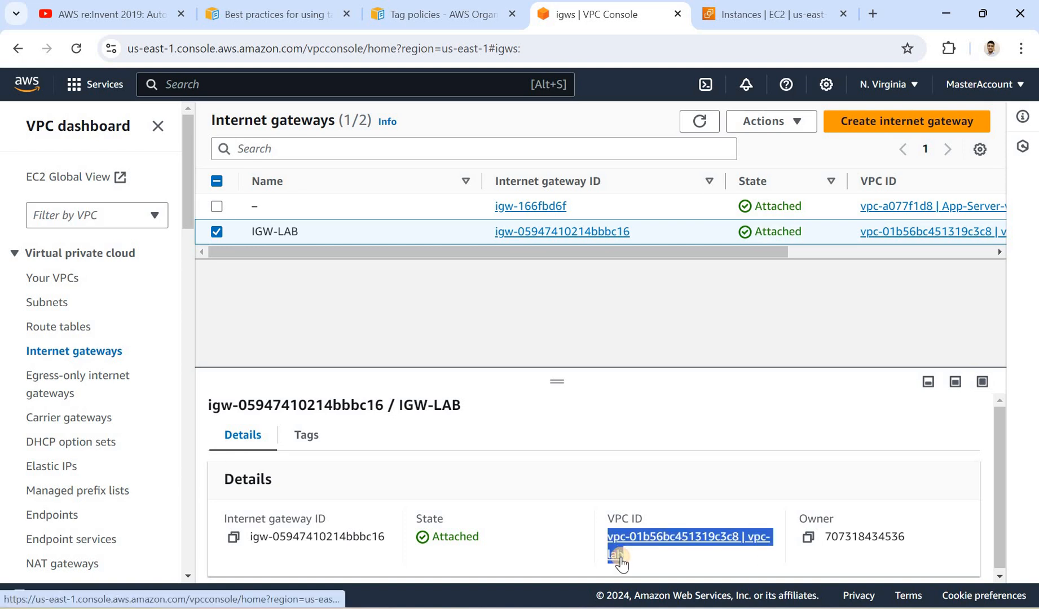
click(217, 232)
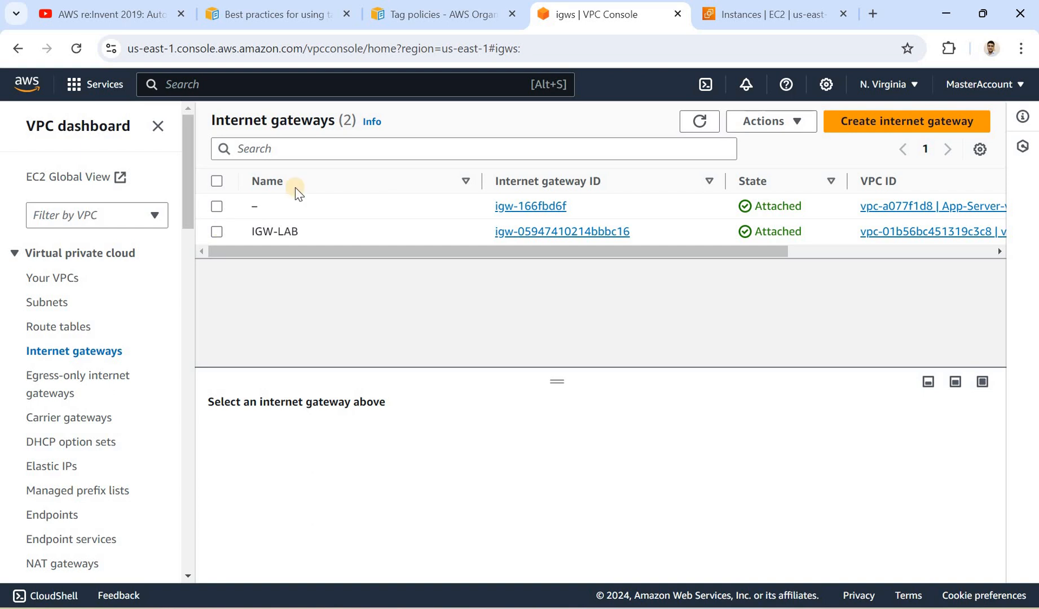
click(724, 14)
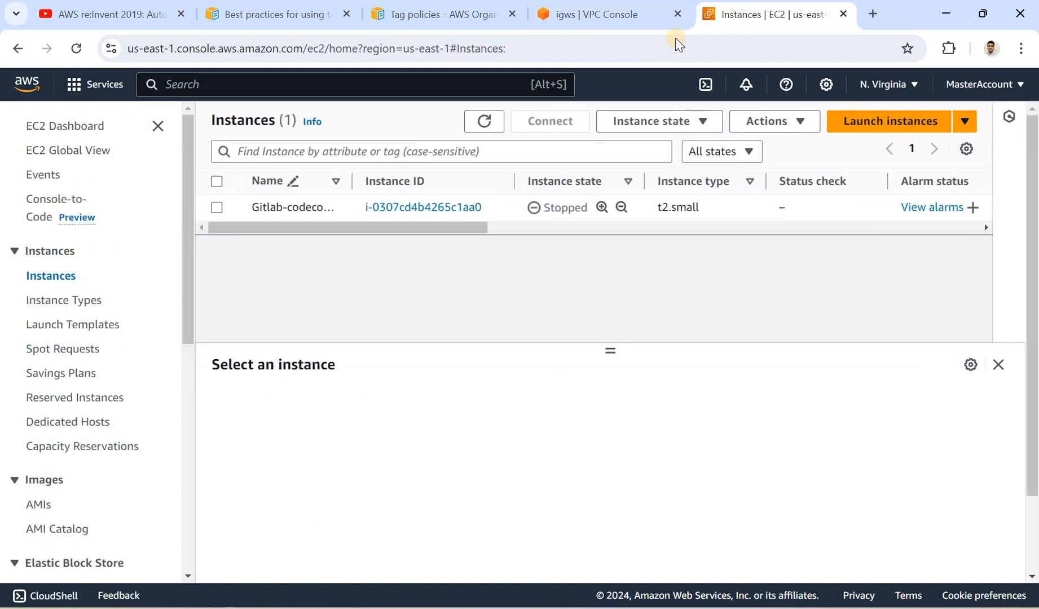
click(581, 22)
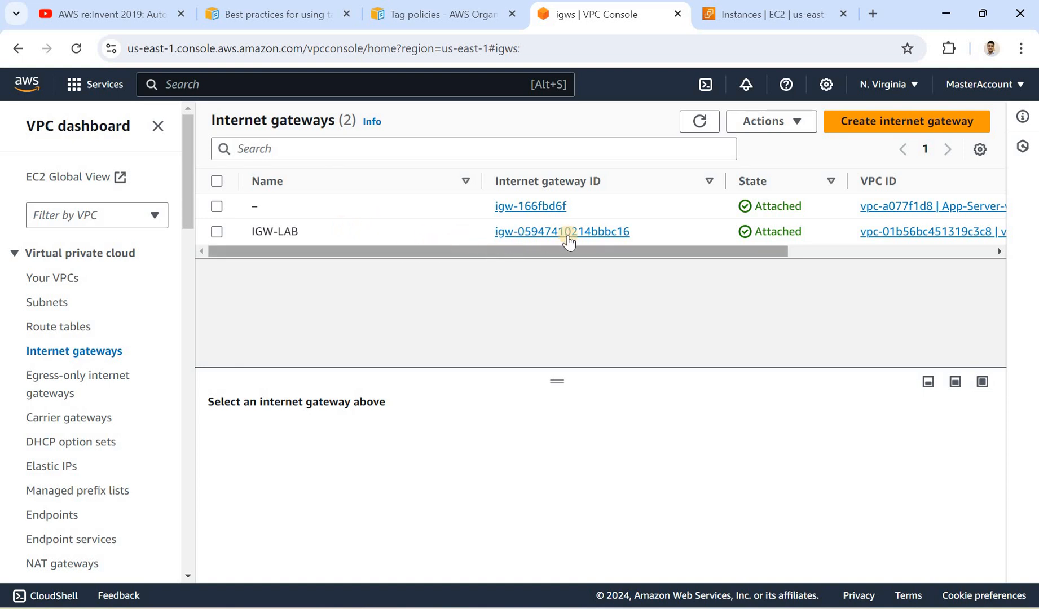
click(659, 607)
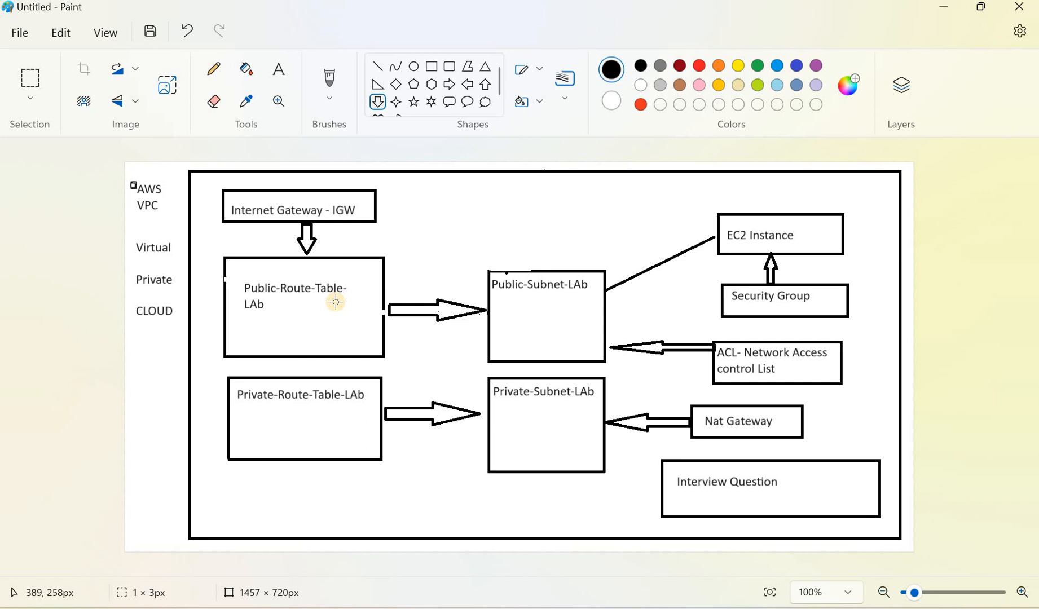
key(alt+Tab)
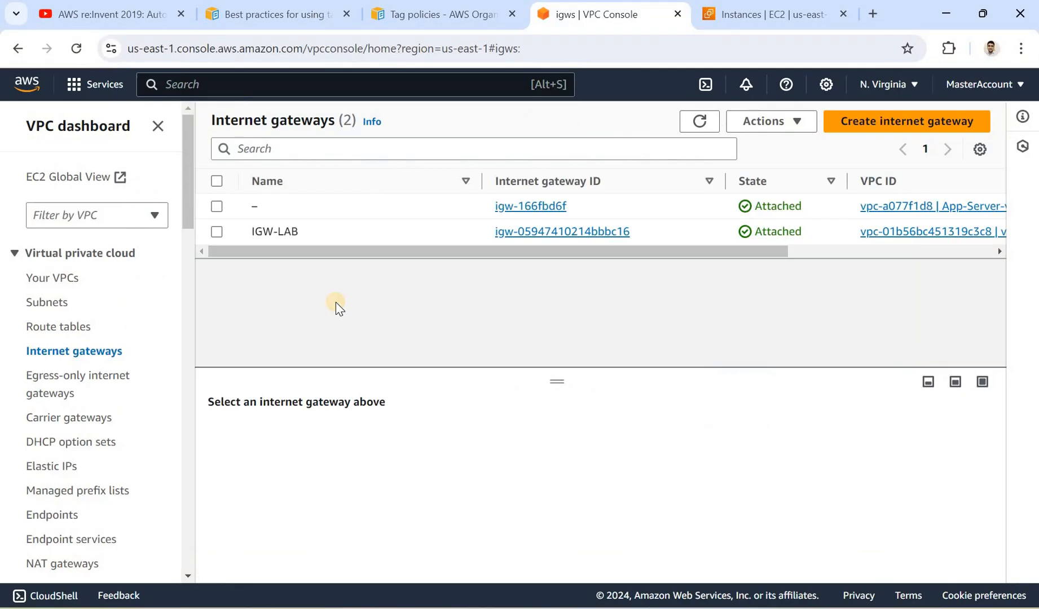
- Start launching a new EC2 instance from the instance list and name it web-server-01
click(752, 16)
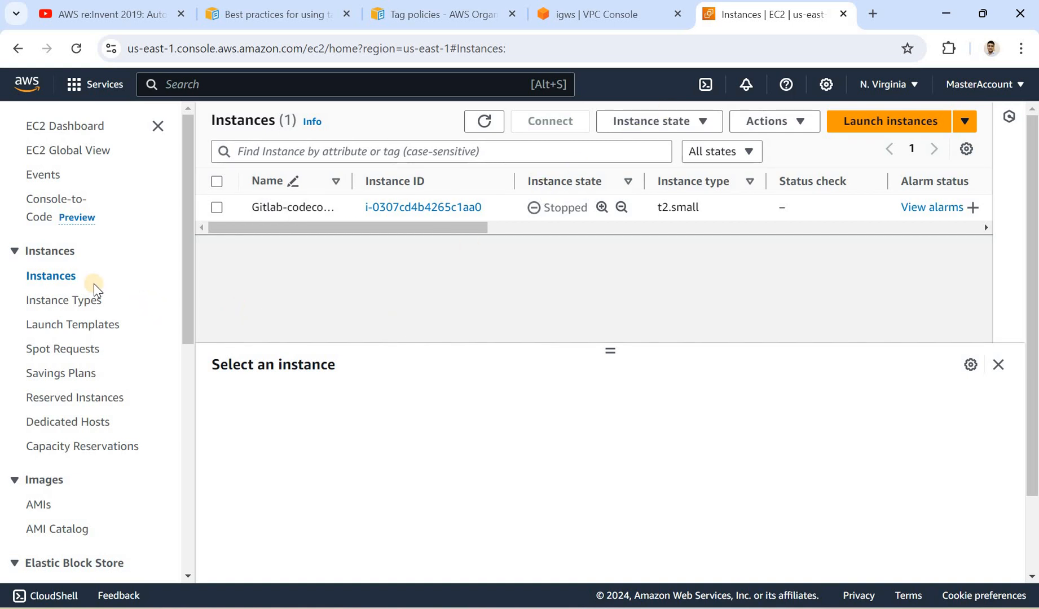
click(870, 123)
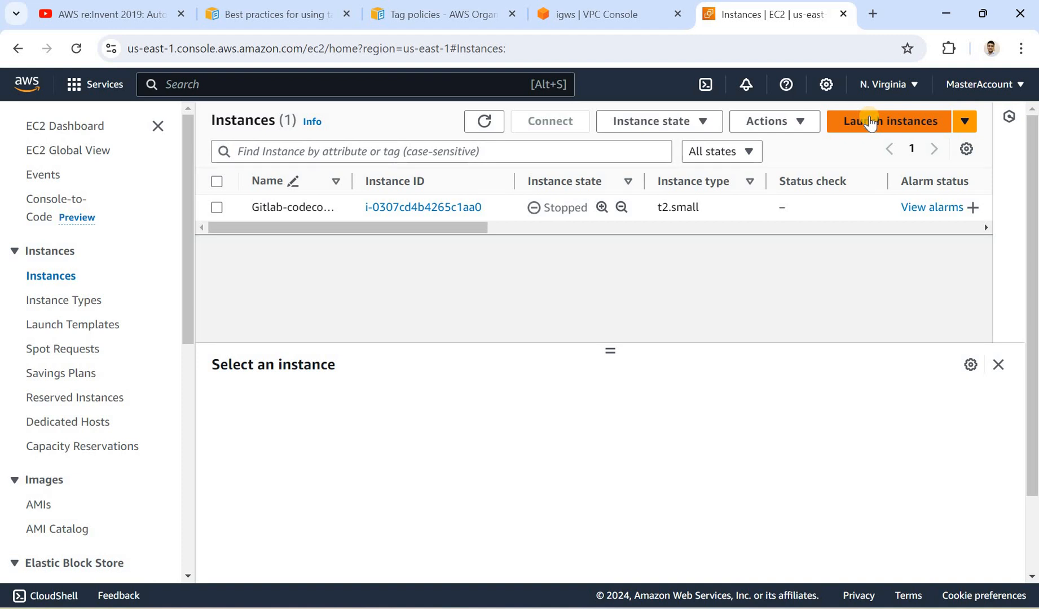
click(870, 123)
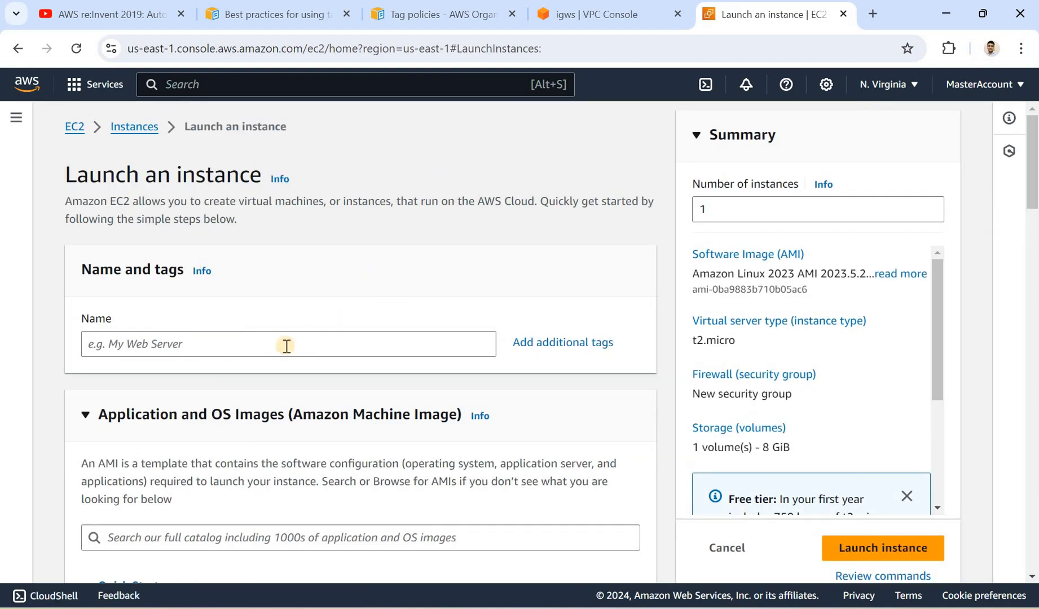
click(224, 348)
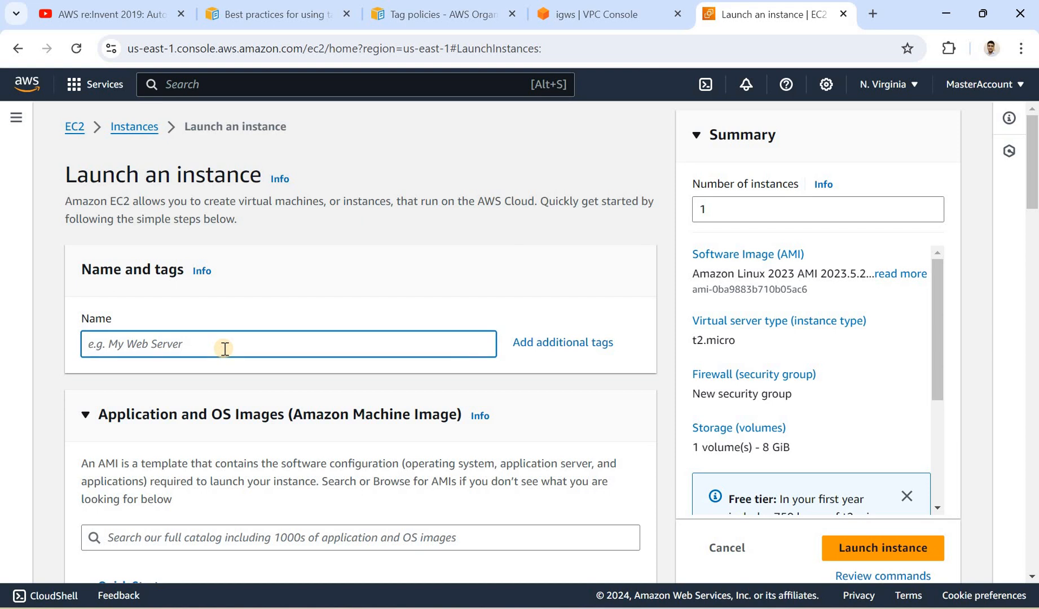
text(web-se)
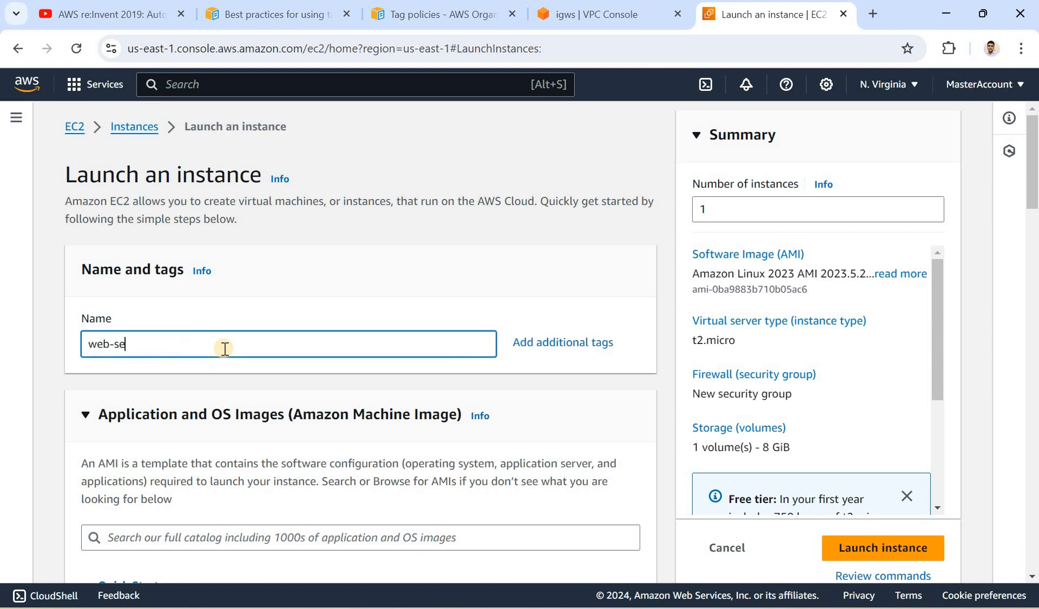
text(rver-01)
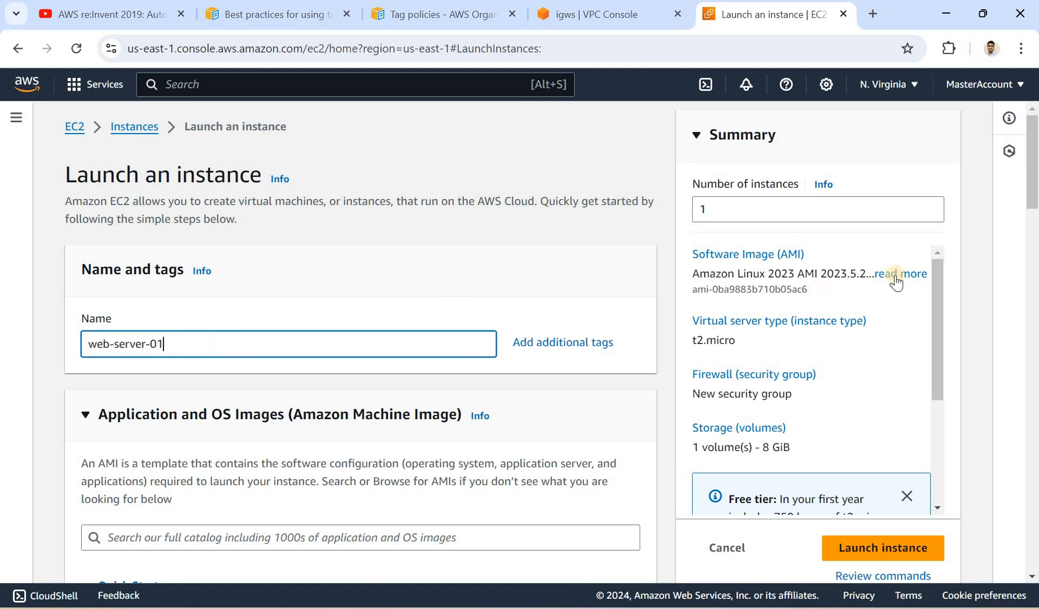
- Review the machine image settings, the available instance types and the All generations option in the launch form
scroll(167, 370, down, 5)
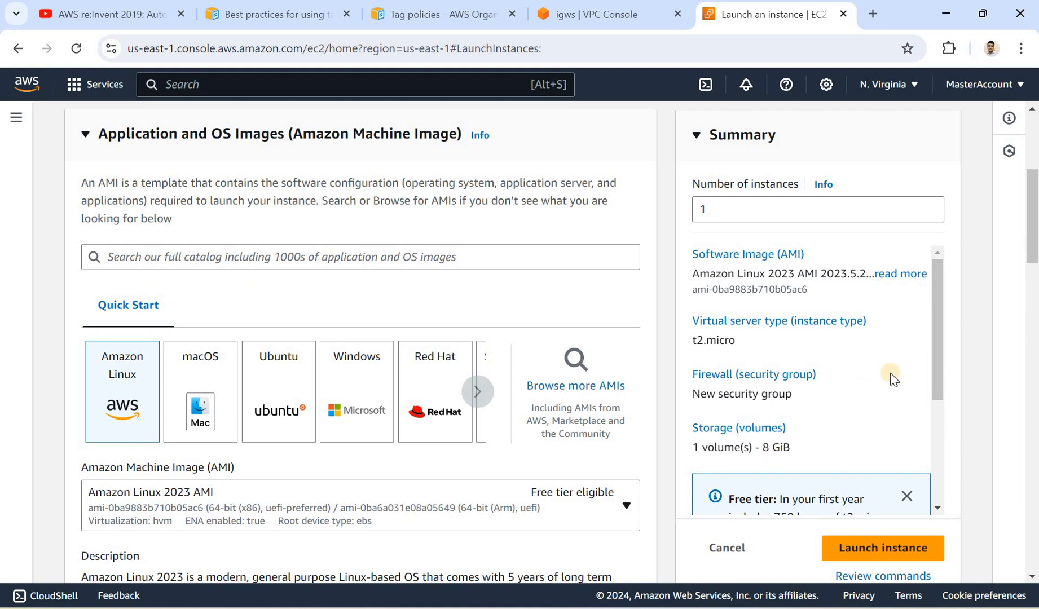
scroll(295, 404, down, 5)
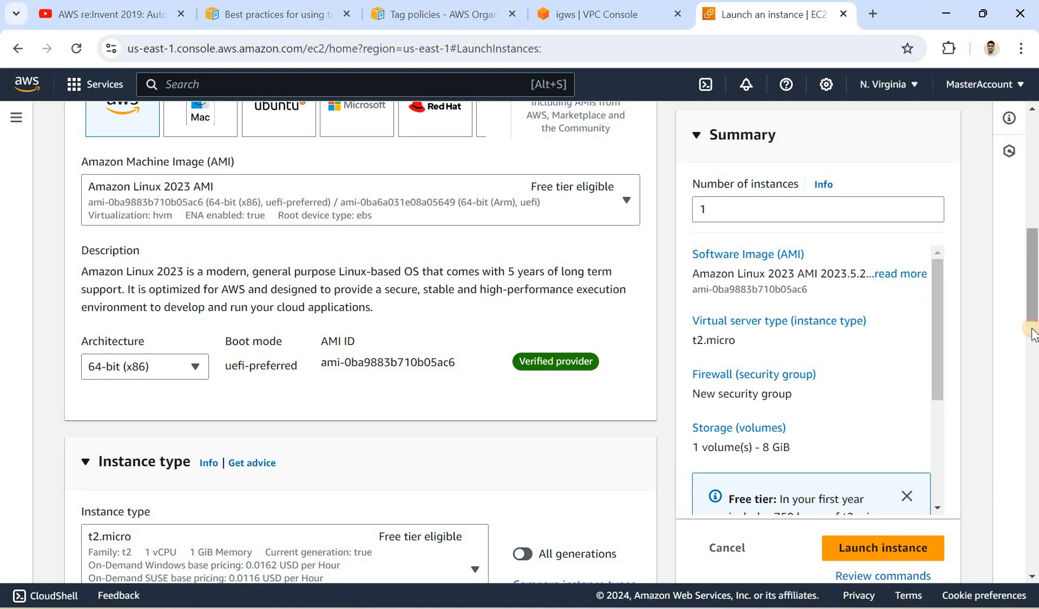
scroll(376, 304, down, 5)
click(475, 288)
click(475, 289)
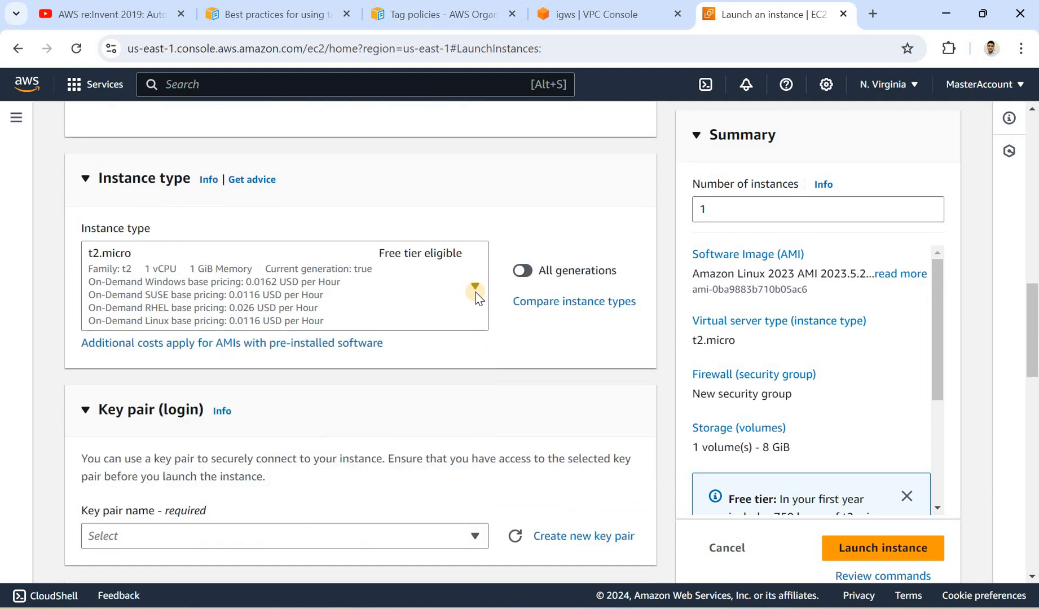
click(475, 292)
click(475, 292)
click(523, 271)
click(524, 272)
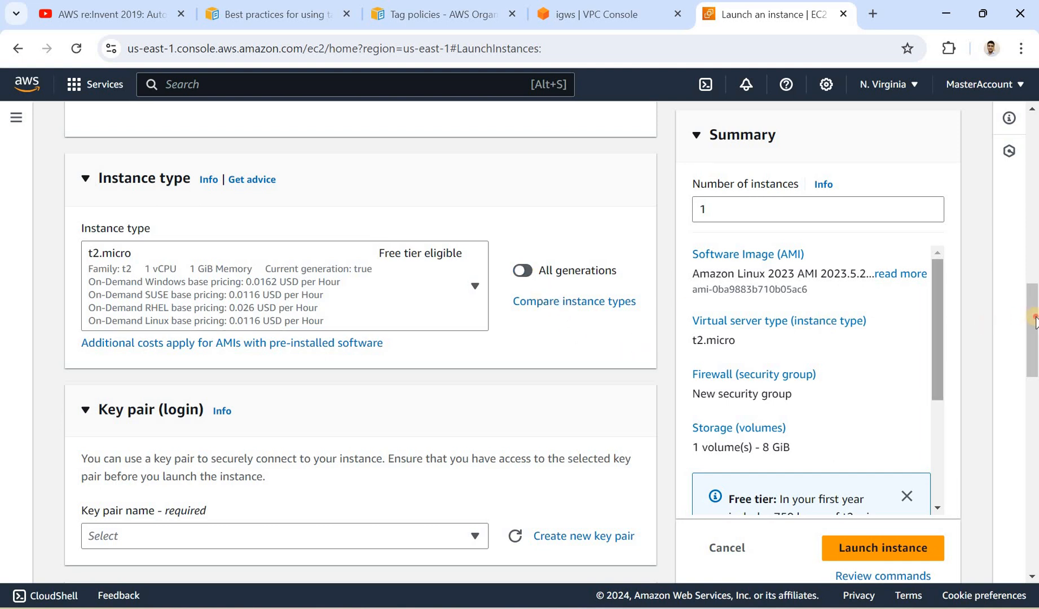
- Select the existing App-Server-Key key pair for the instance login
drag(1032, 327, 1034, 364)
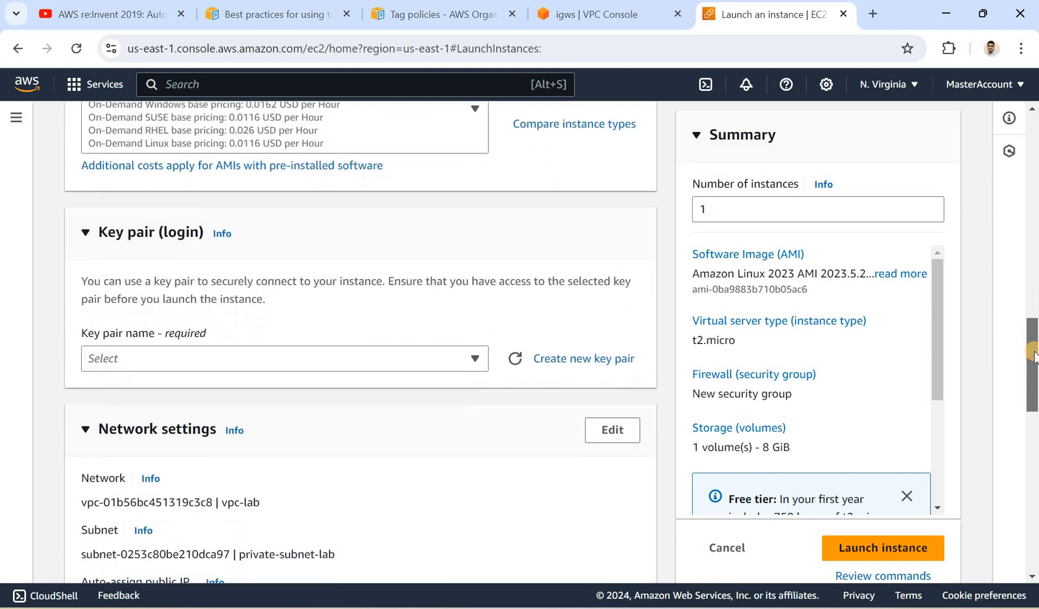
click(362, 362)
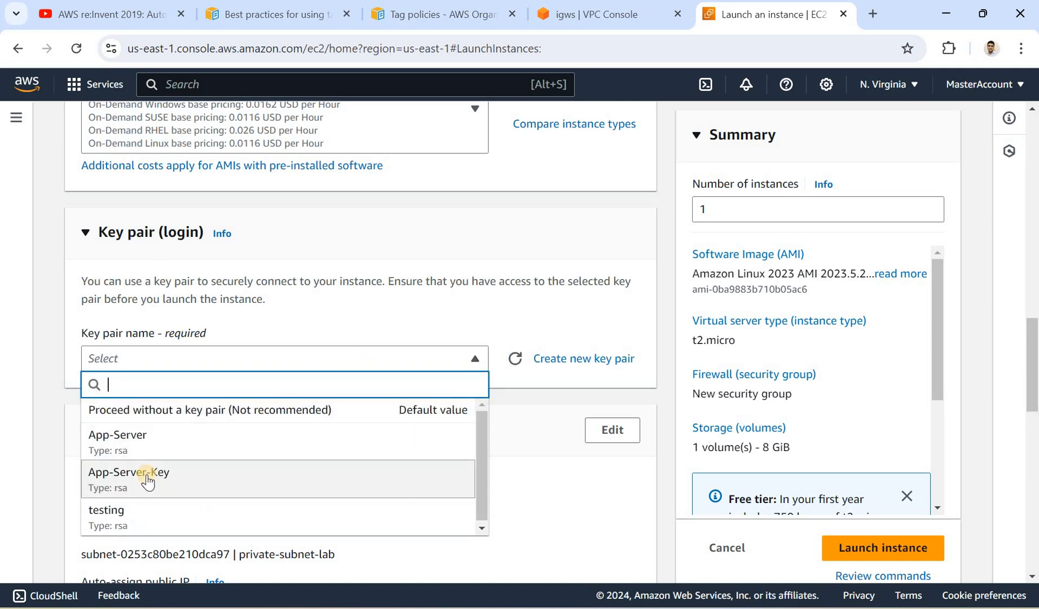
click(148, 479)
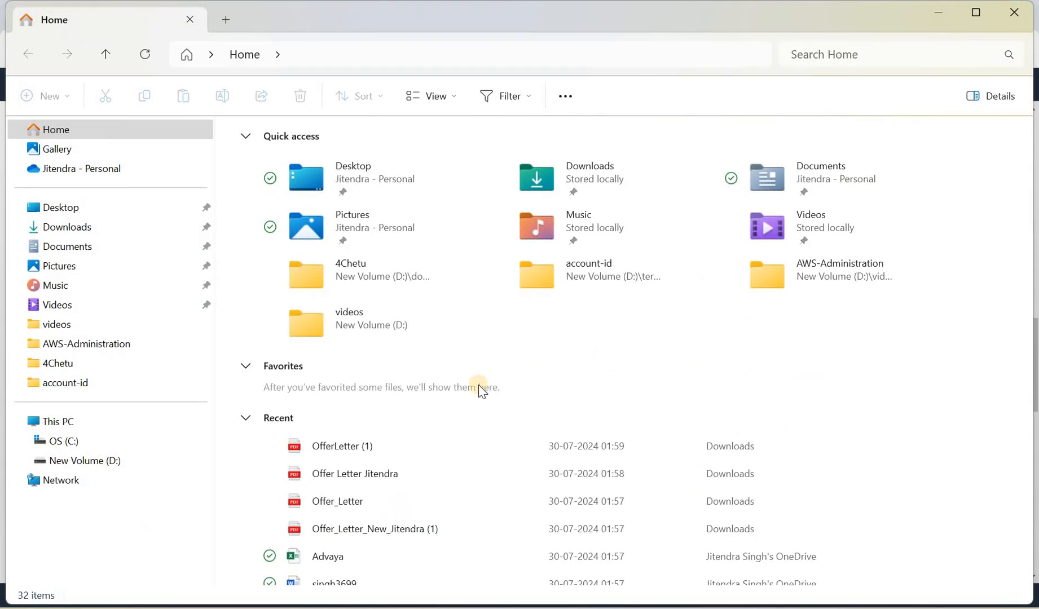
key(alt+Tab)
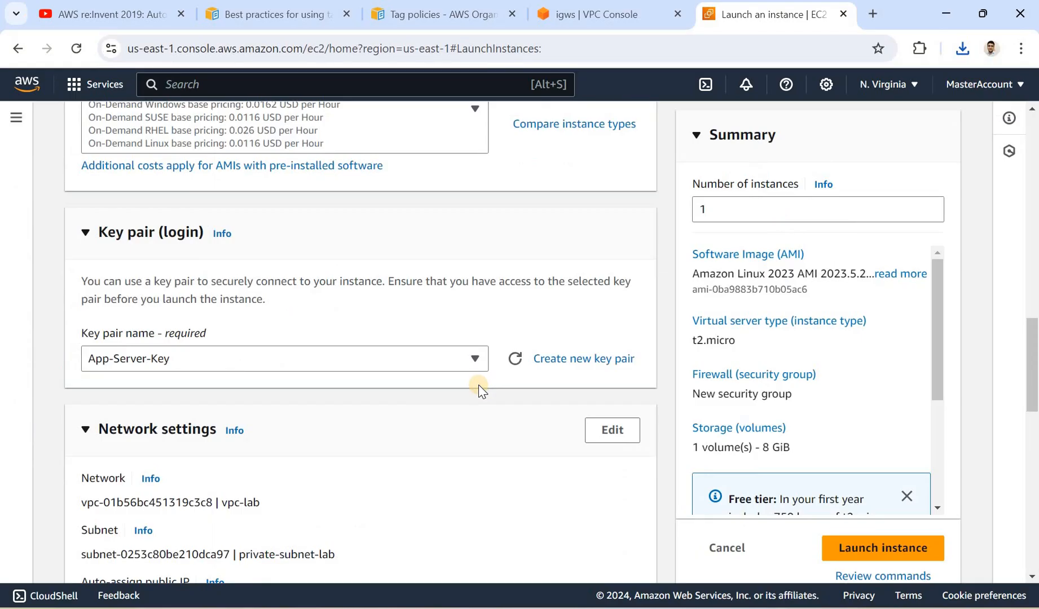
click(475, 360)
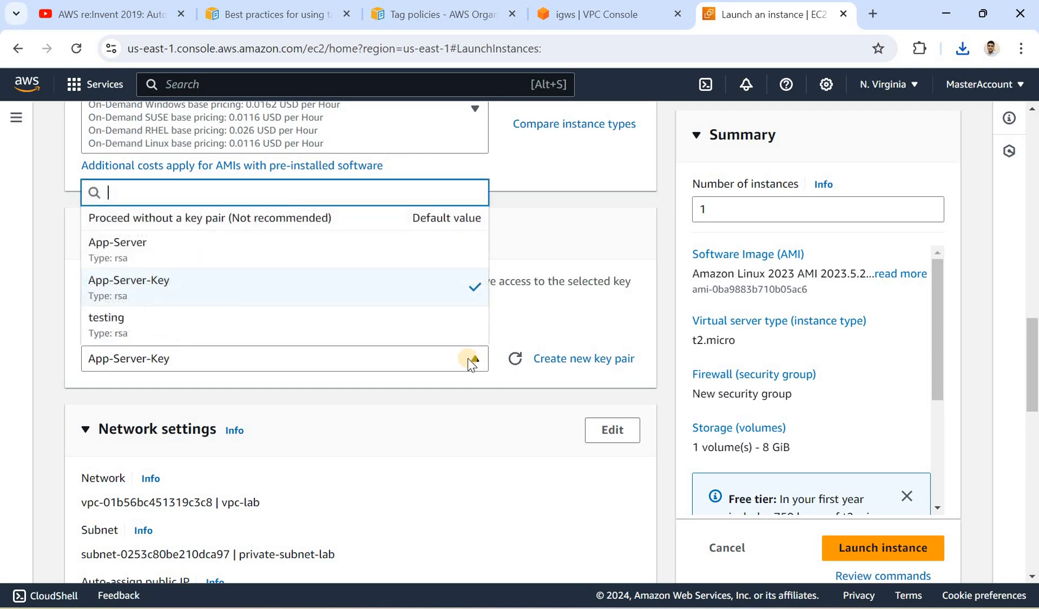
click(156, 280)
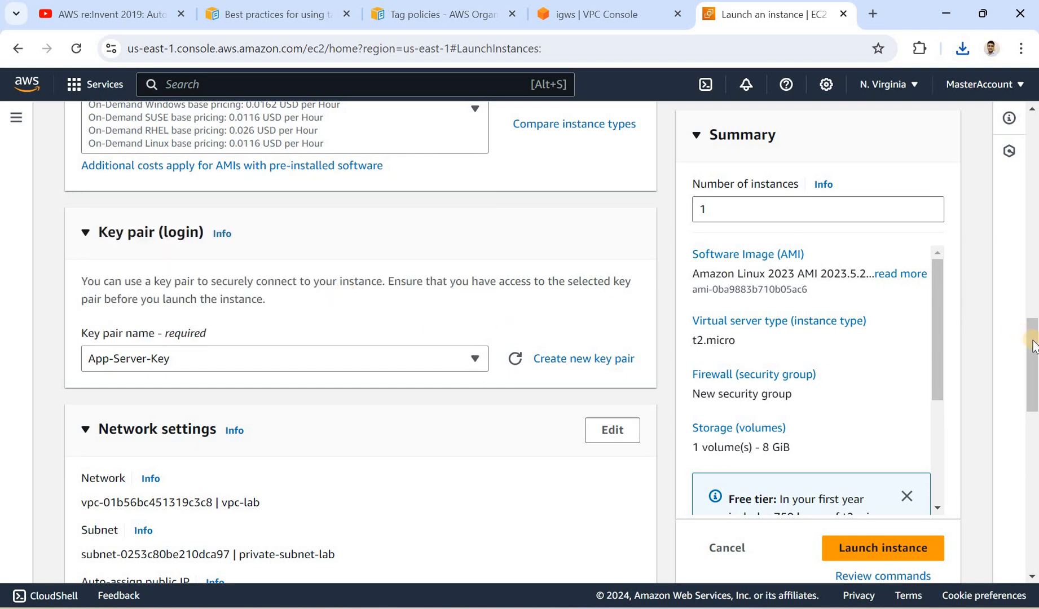
- Edit the instance's network settings, keeping vpc-lab as the VPC and choosing public-subnet-lab as the subnet
click(1027, 268)
drag(1025, 319, 1026, 431)
scroll(525, 302, down, 1)
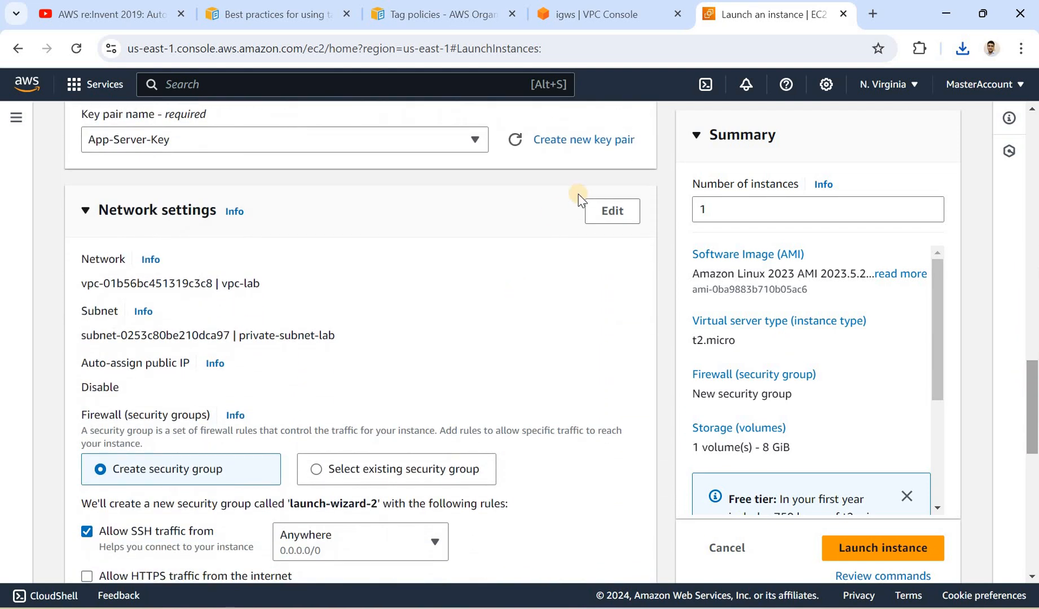
click(616, 216)
click(319, 288)
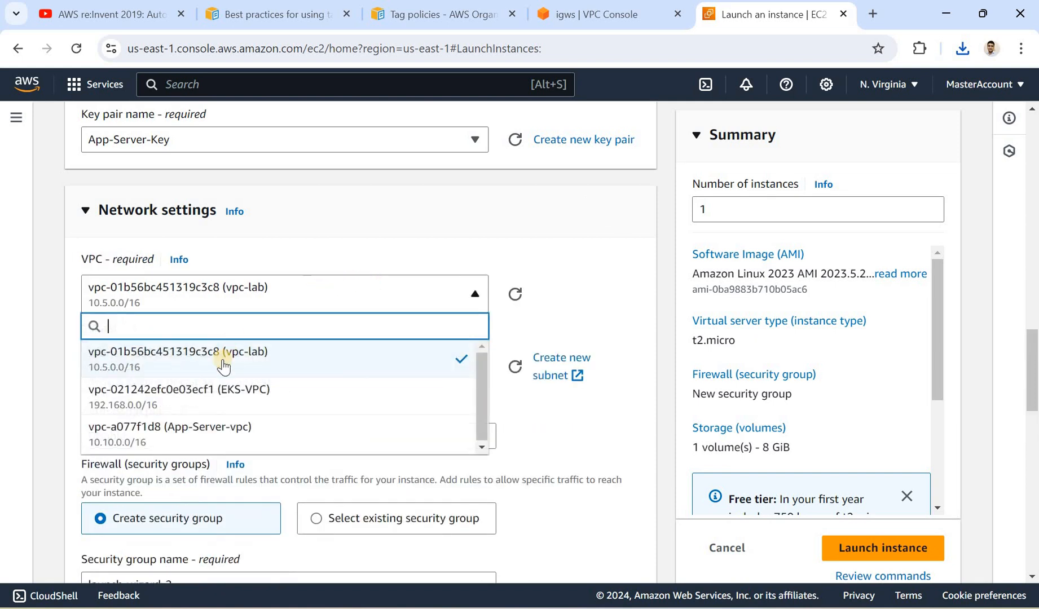
click(227, 360)
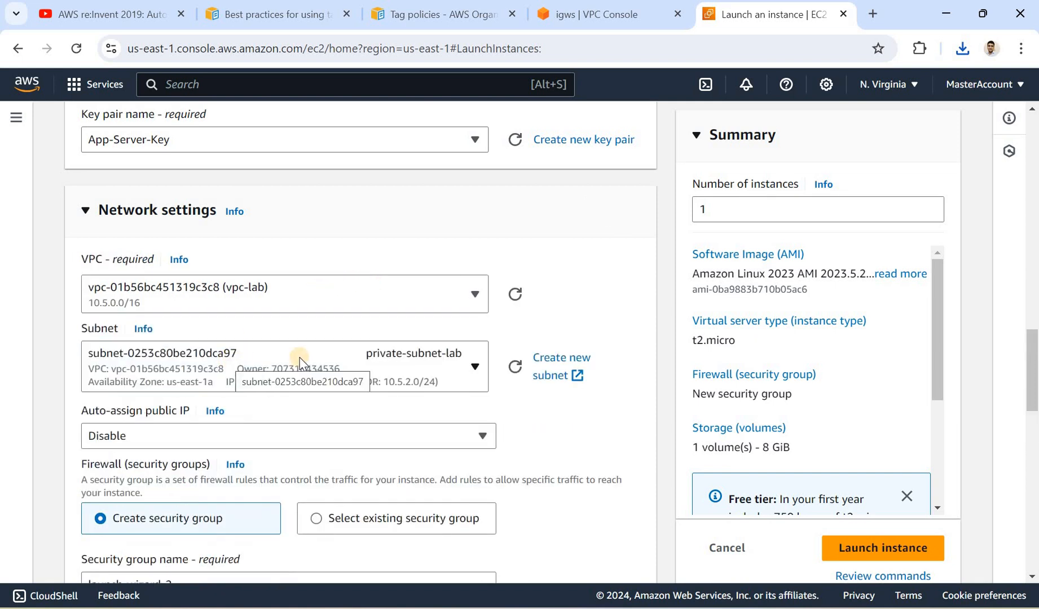
click(475, 369)
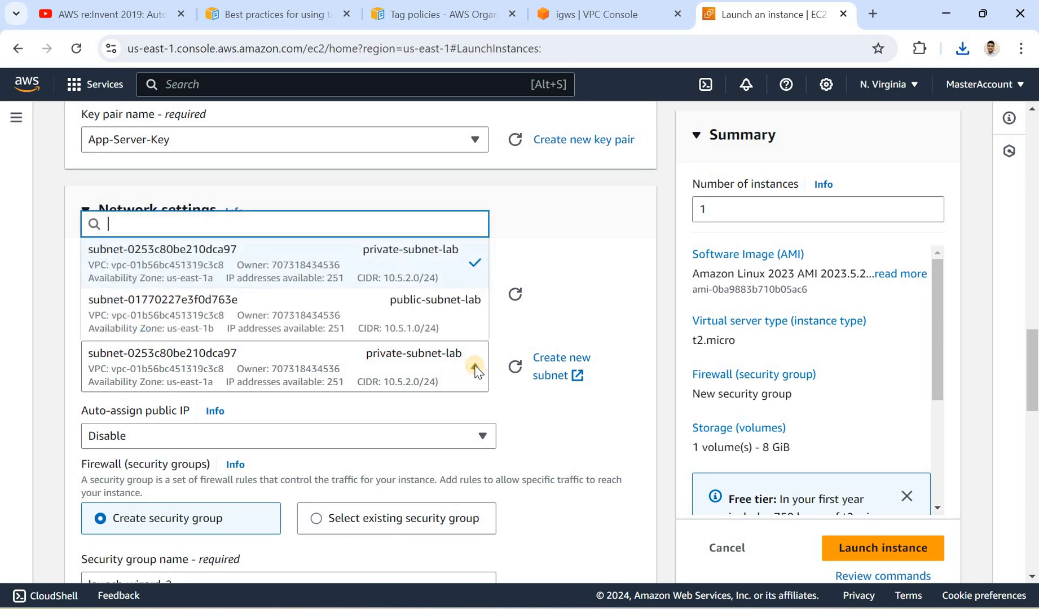
click(302, 309)
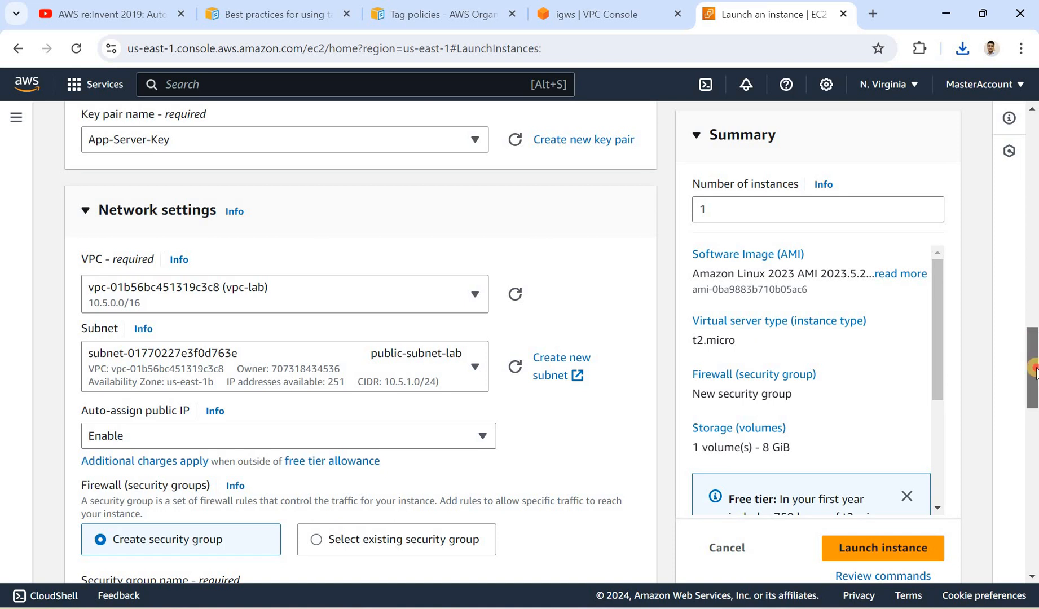
- Switch auto-assign public IP to Disable and back to Enable
scroll(726, 321, down, 3)
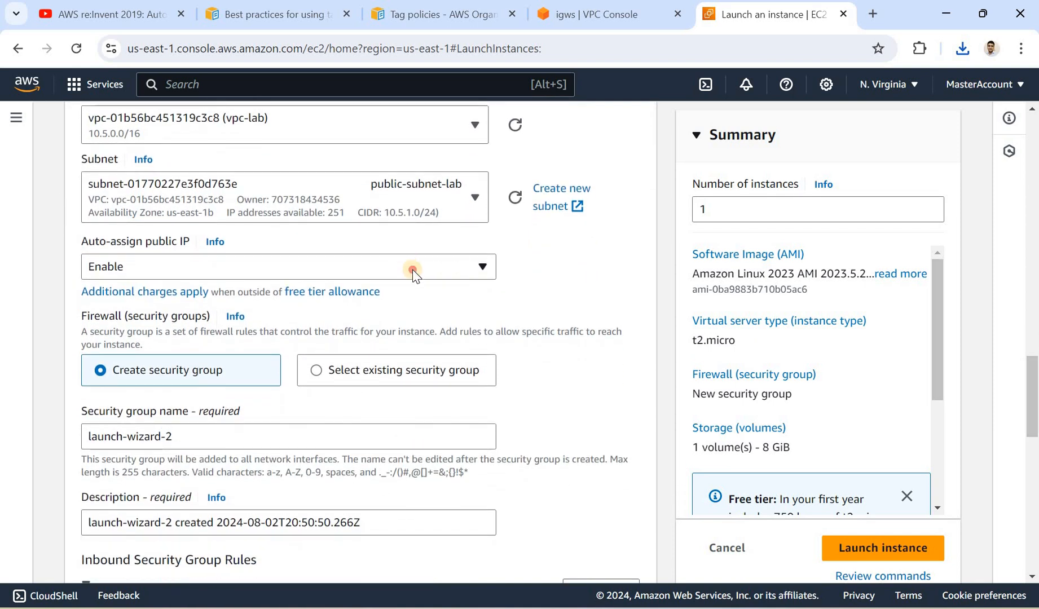
click(414, 271)
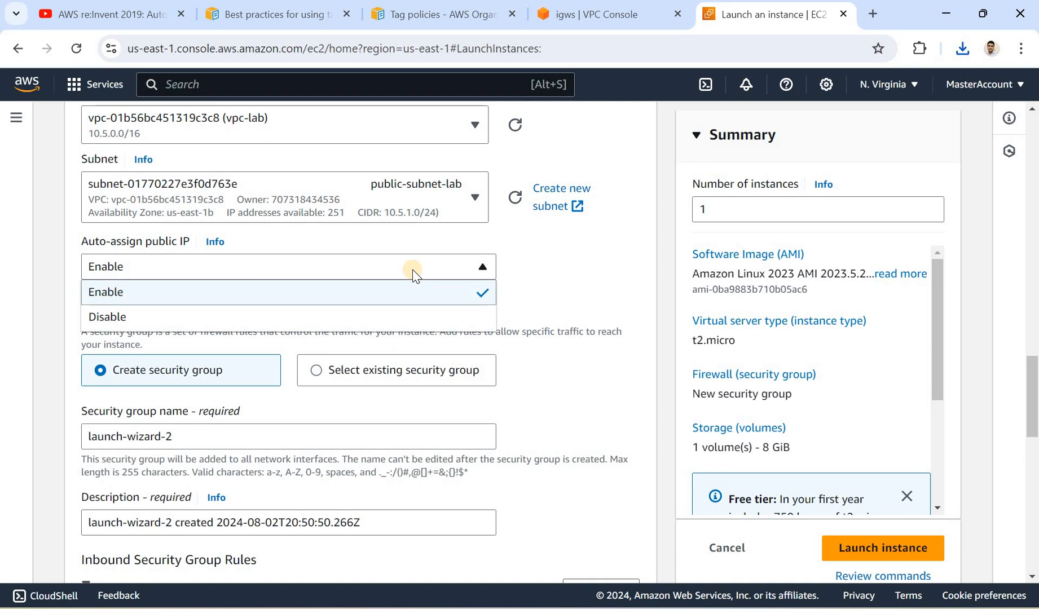
click(382, 316)
click(382, 313)
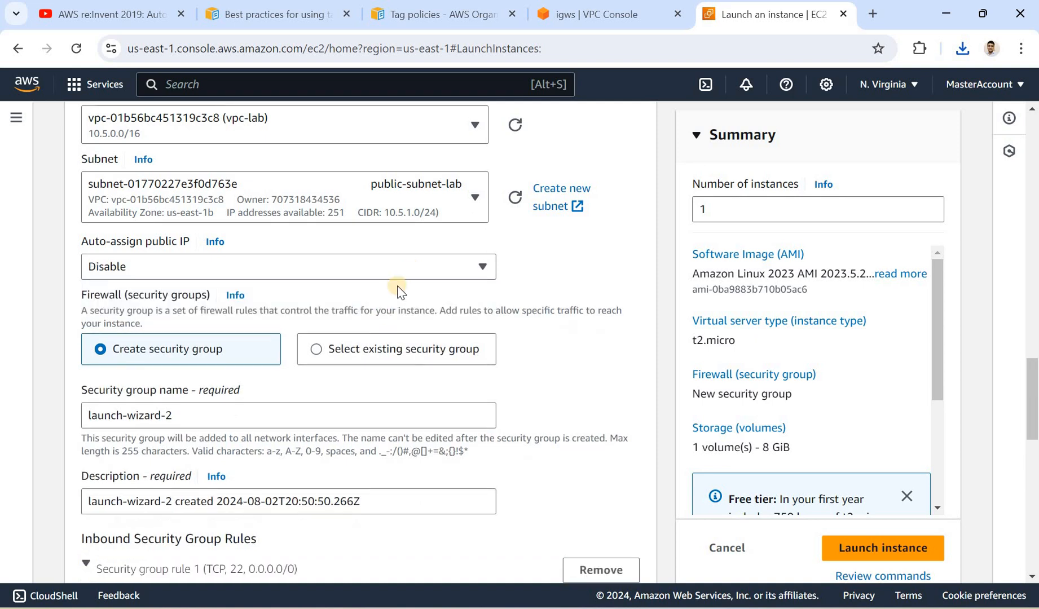
click(424, 271)
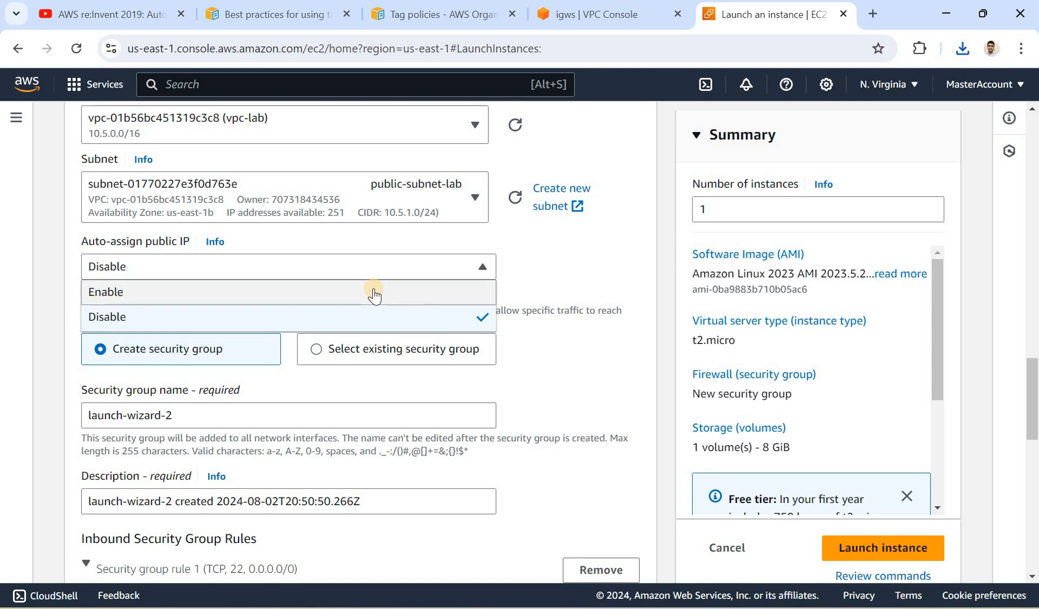
click(373, 291)
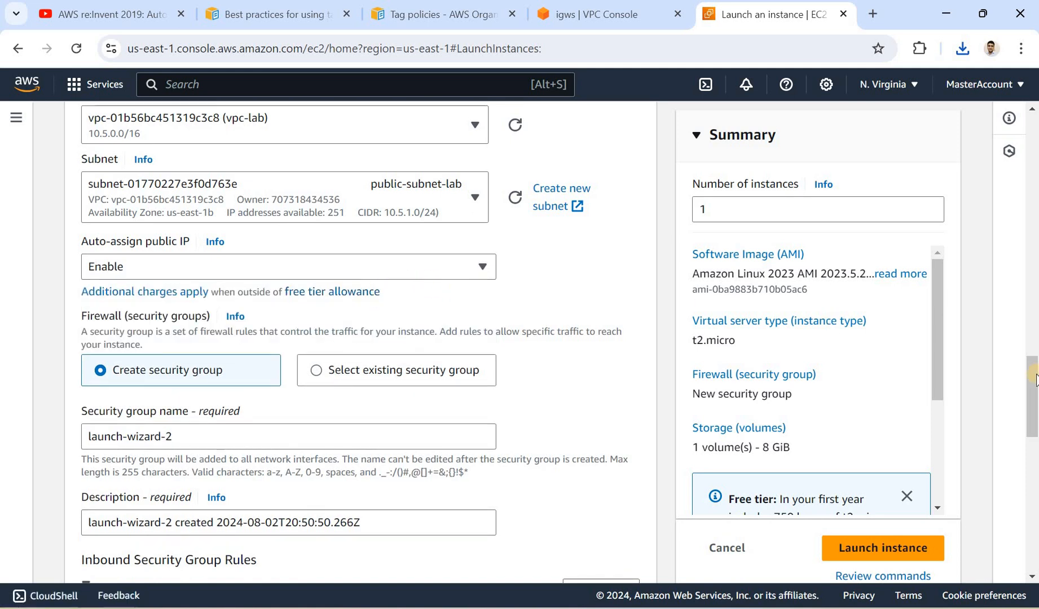
- Open the security groups list in the VPC console and start creating a new security group
drag(1032, 394, 1031, 419)
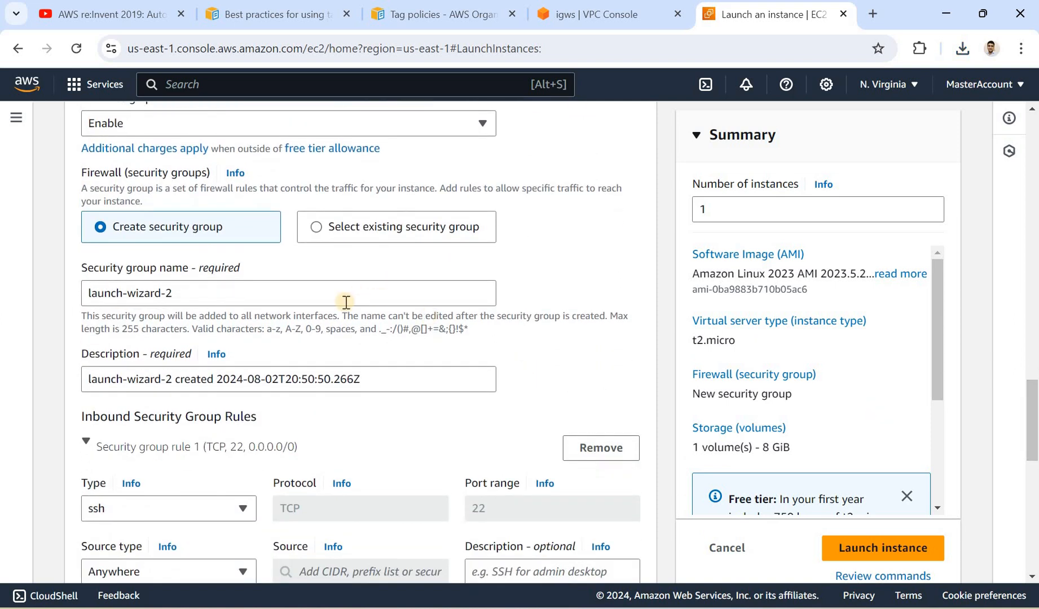
click(611, 19)
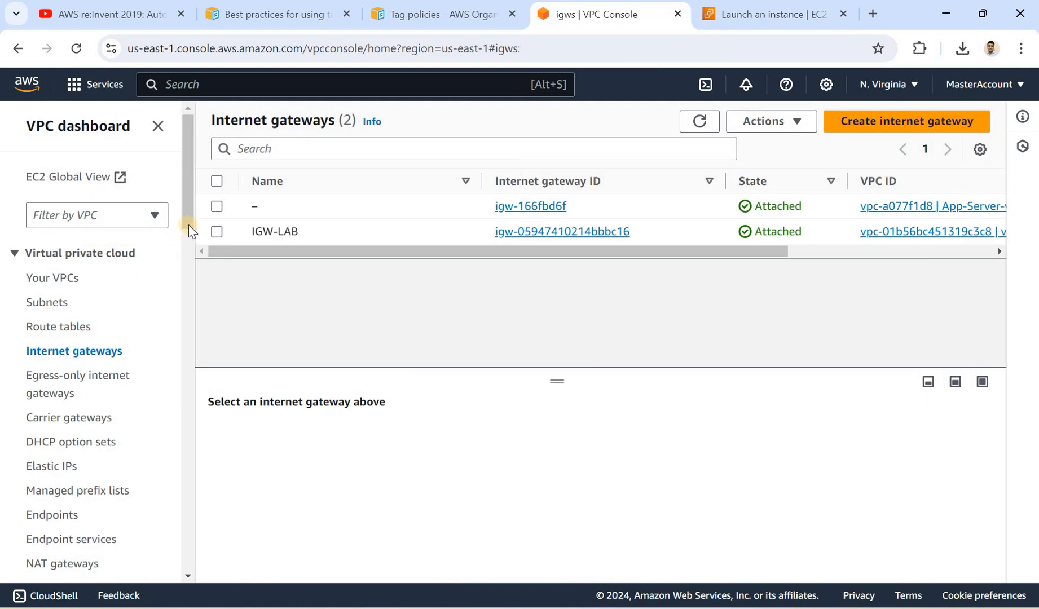
scroll(85, 395, down, 5)
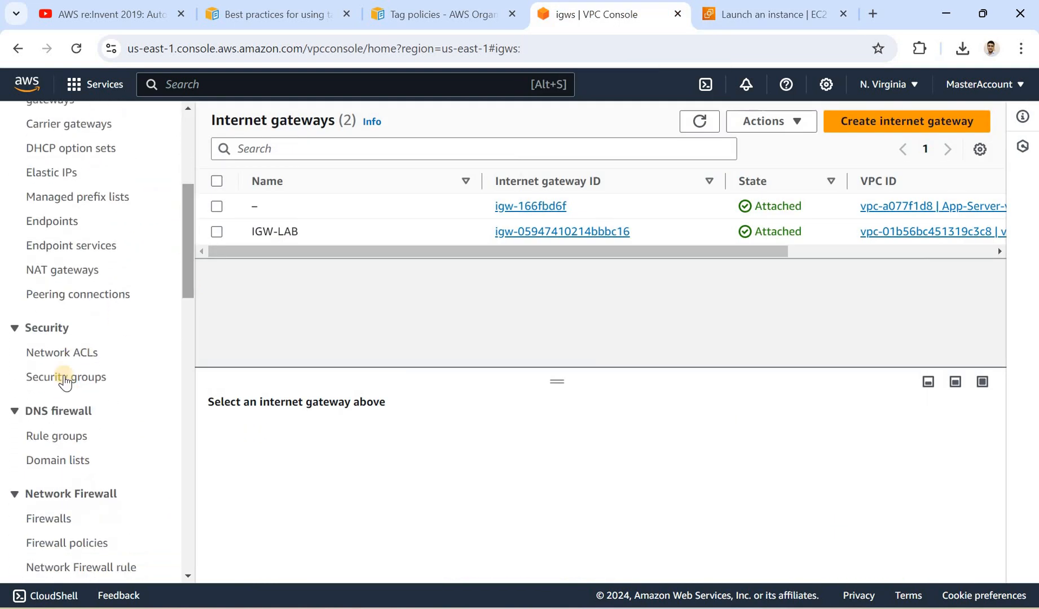
click(65, 377)
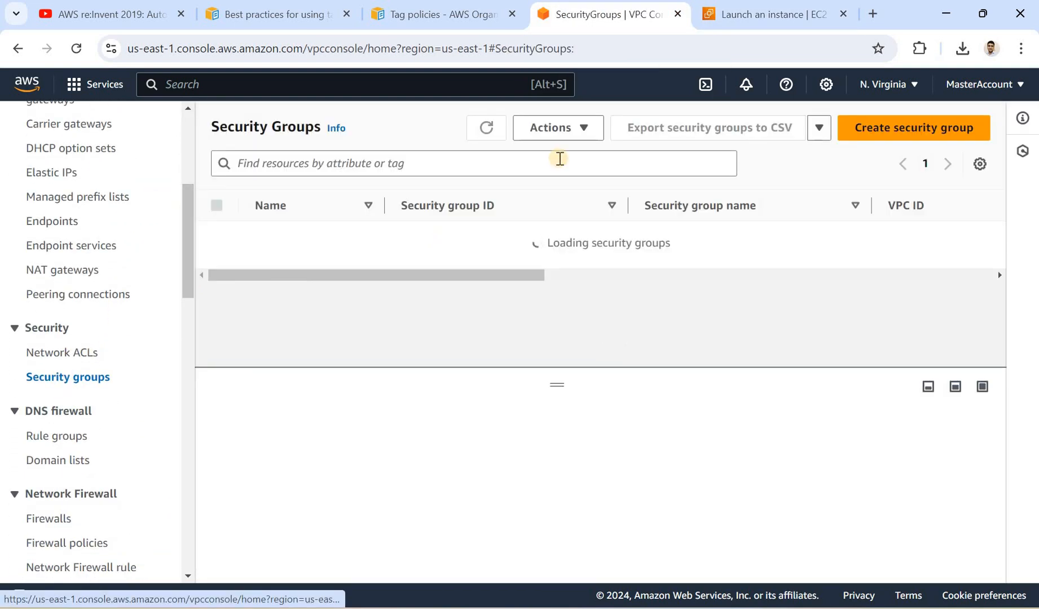
click(897, 131)
- Name the security group sg-lab and copy the same text into its description
click(184, 314)
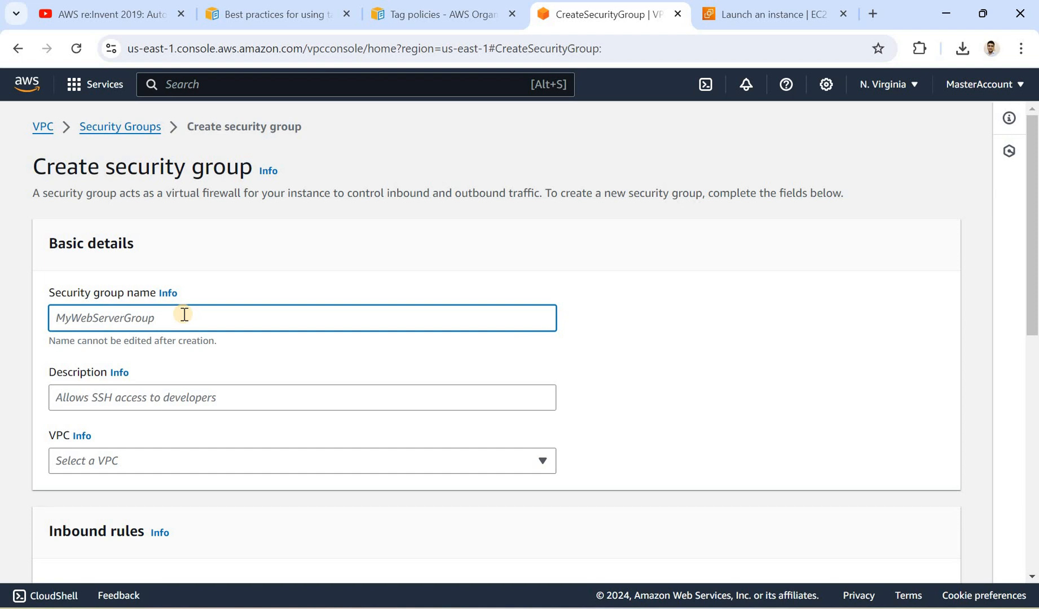
text(vp)
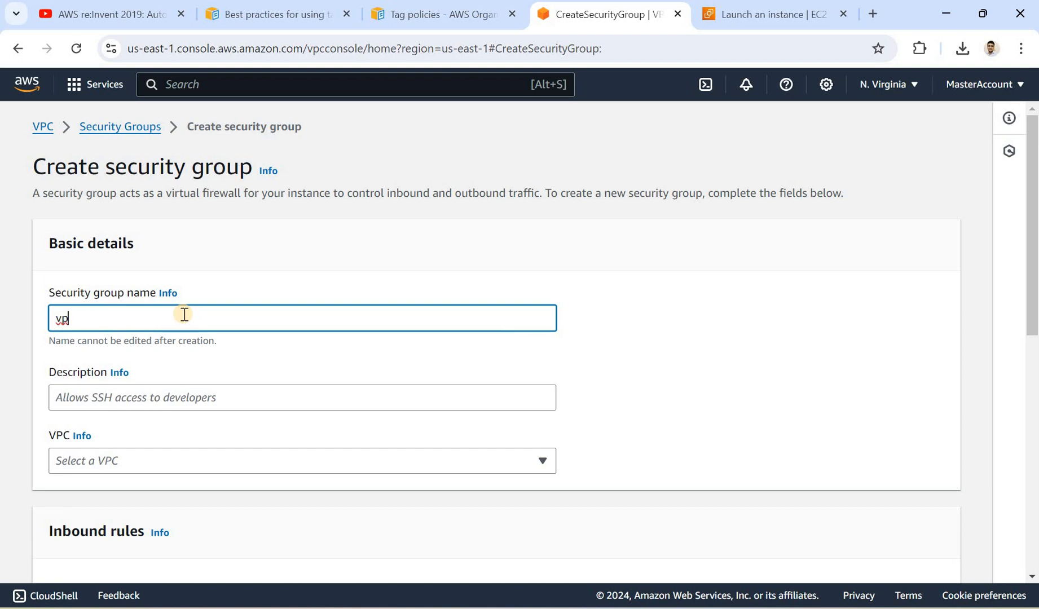
key(BackSpace)
key(BackSpace)
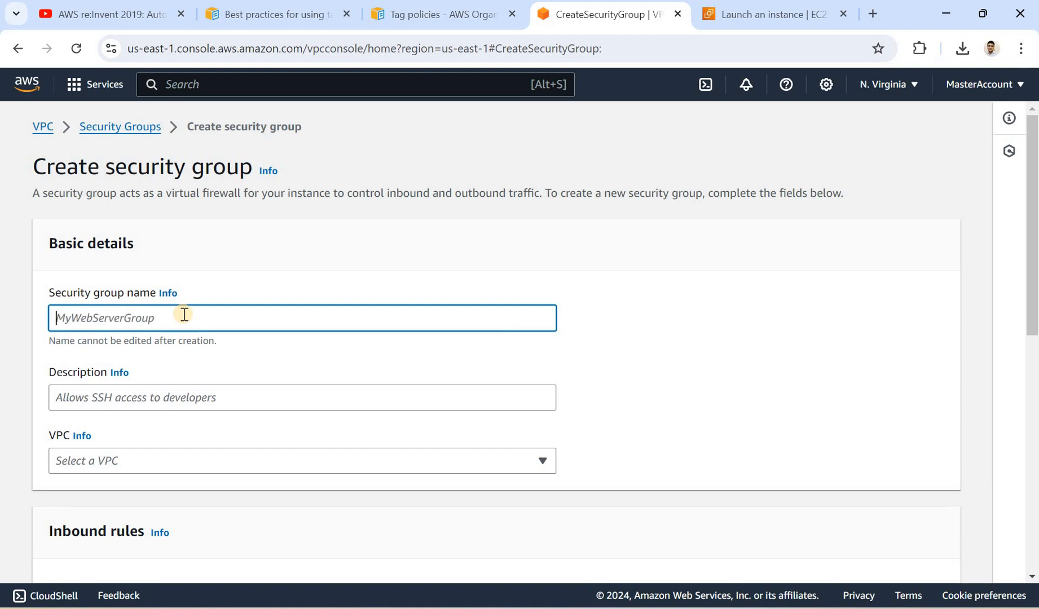
text(lab-sg)
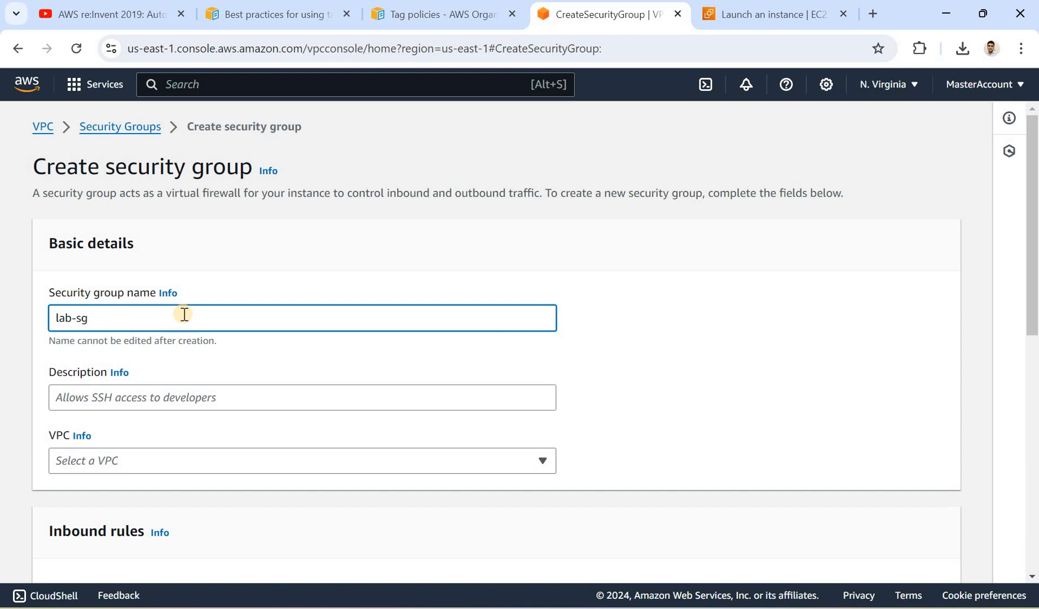
key(BackSpace)
key(BackSpace)
key(BackSpace)
key(BackSpace)
text(sg)
drag(125, 321, 49, 325)
key(ctrl+c)
click(110, 393)
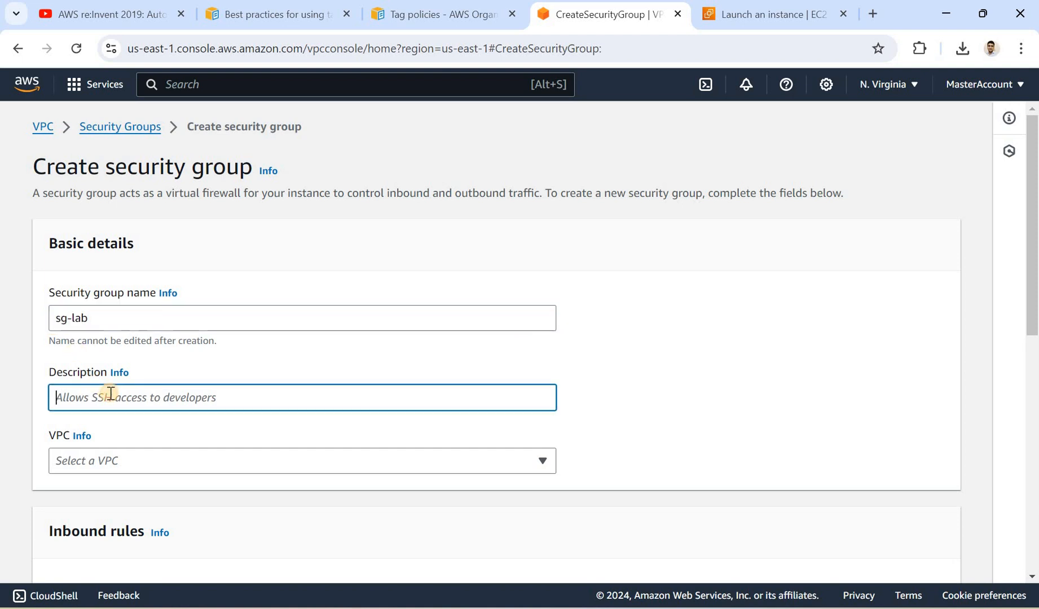
key(ctrl+v)
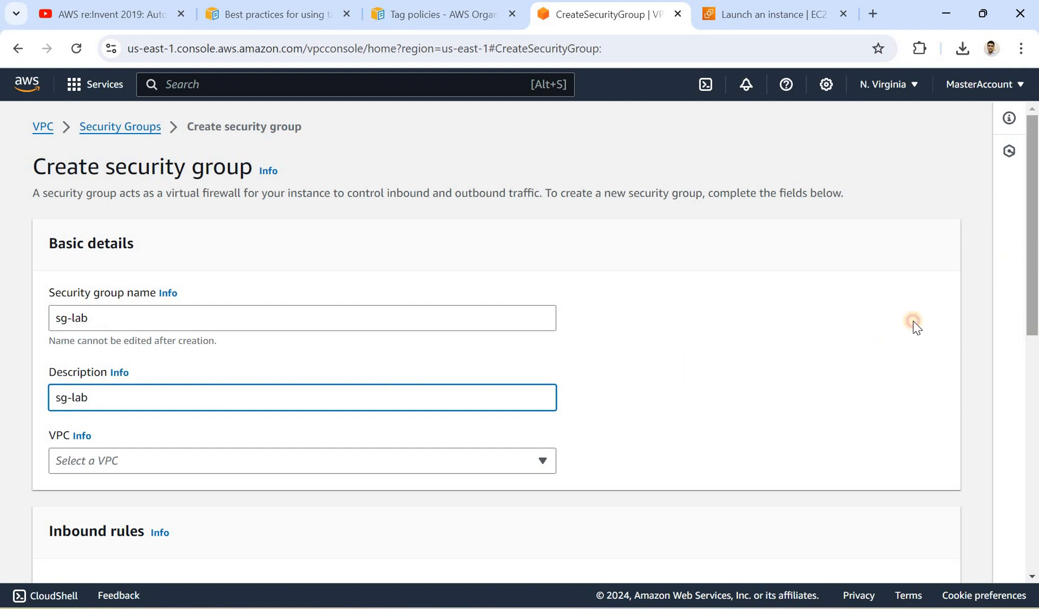
- Assign the new security group to vpc-lab
scroll(283, 302, down, 3)
click(178, 288)
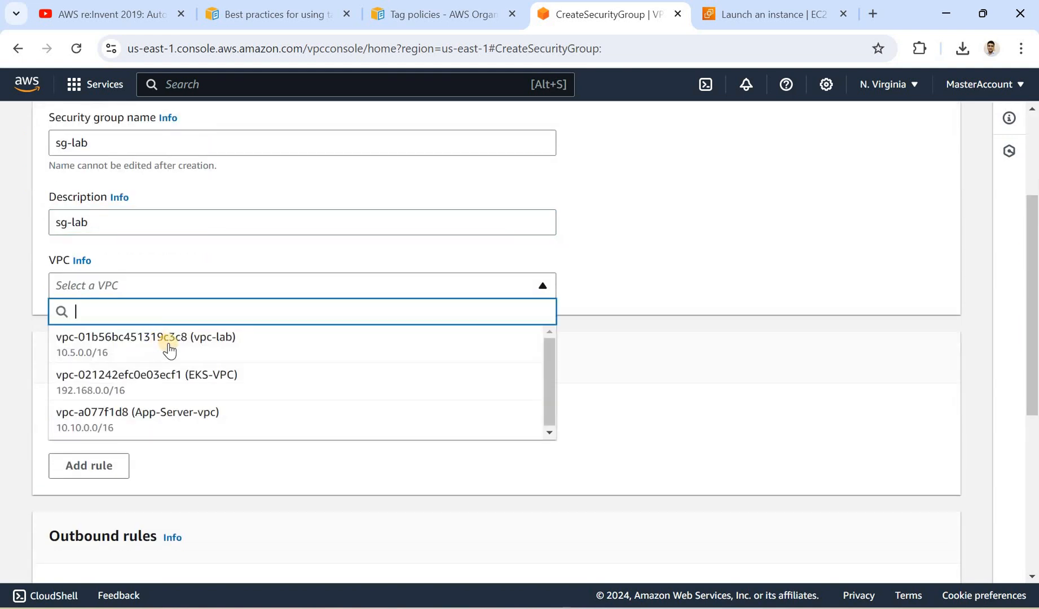
click(171, 348)
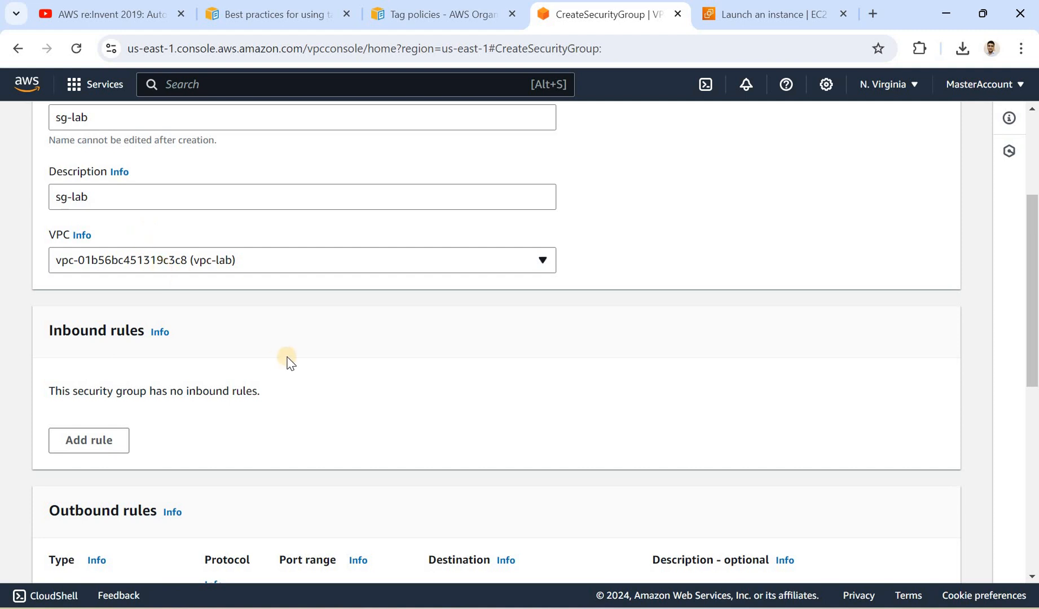
- Review the outbound rule's traffic types, keep All traffic to 0.0.0.0/0, and try to create the security group
drag(1034, 256, 1035, 340)
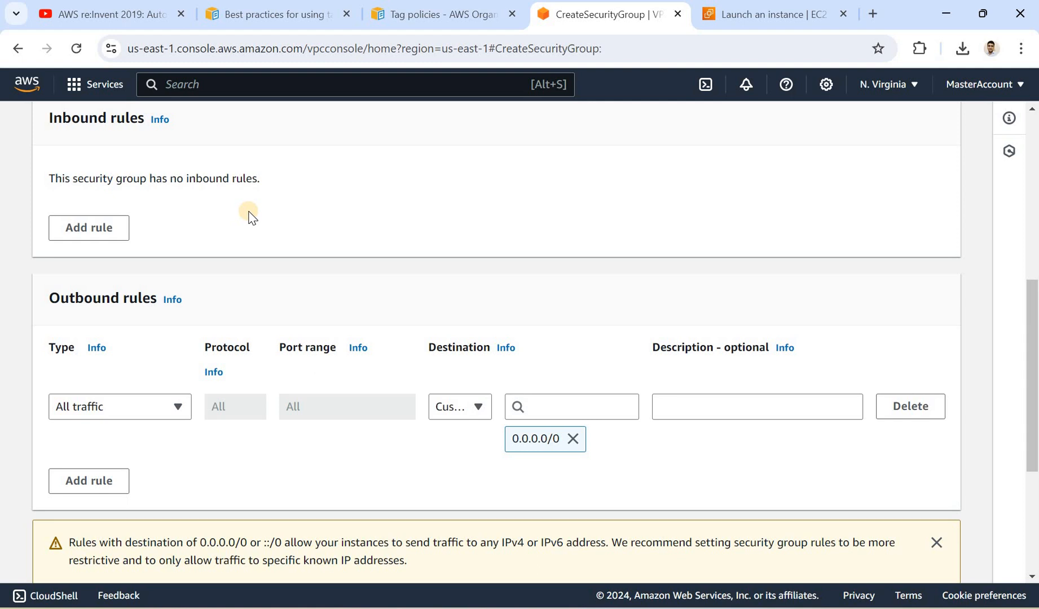
click(174, 418)
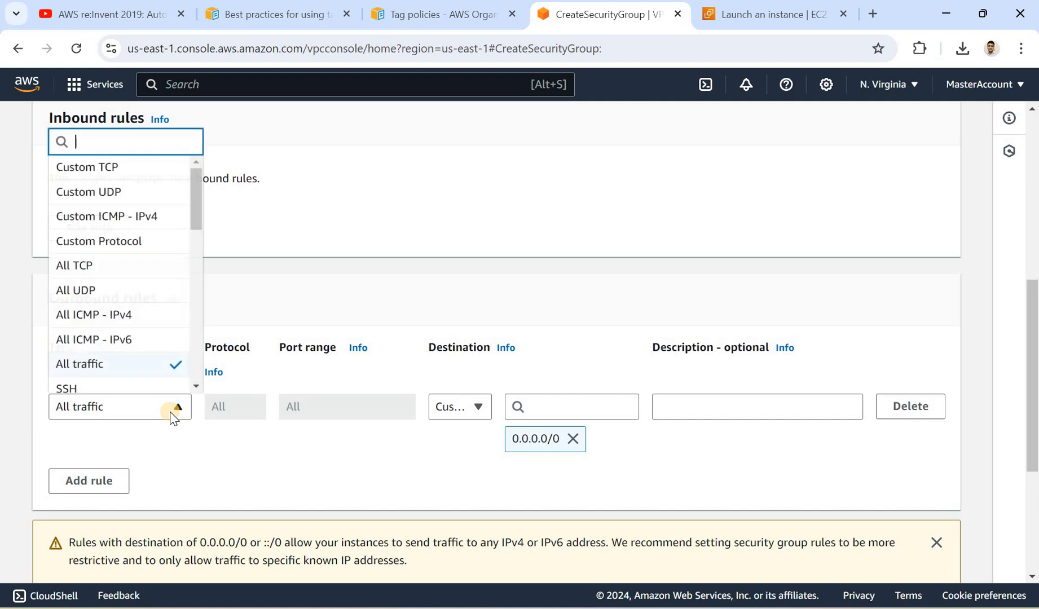
click(173, 418)
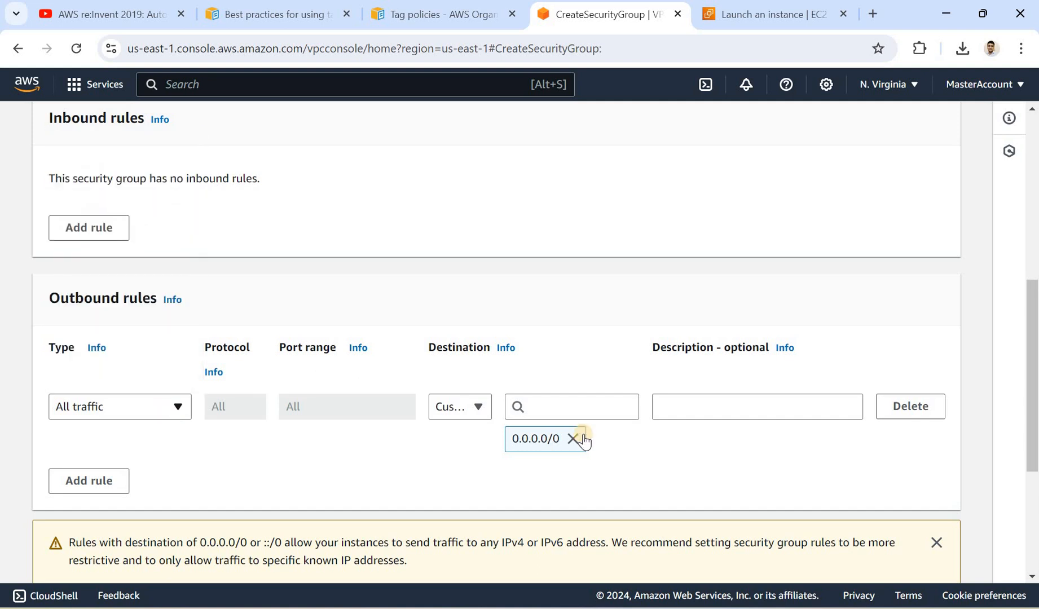
scroll(1031, 437, down, 5)
click(850, 554)
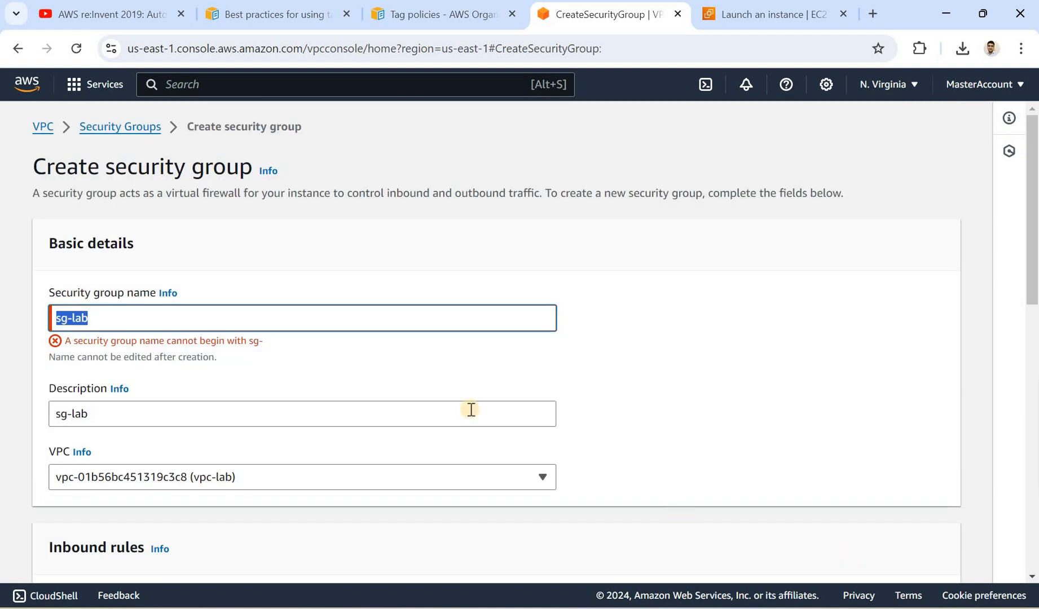
- Replace the rejected security group name with my-lab-sg
click(237, 318)
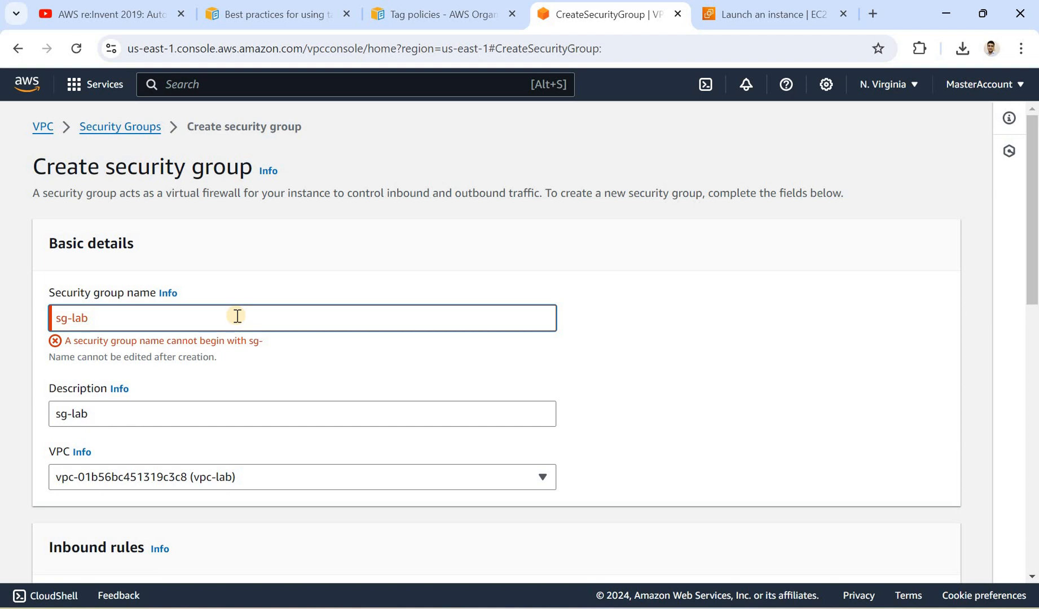
key(BackSpace)
key(BackSpace)
key(BackSpace)
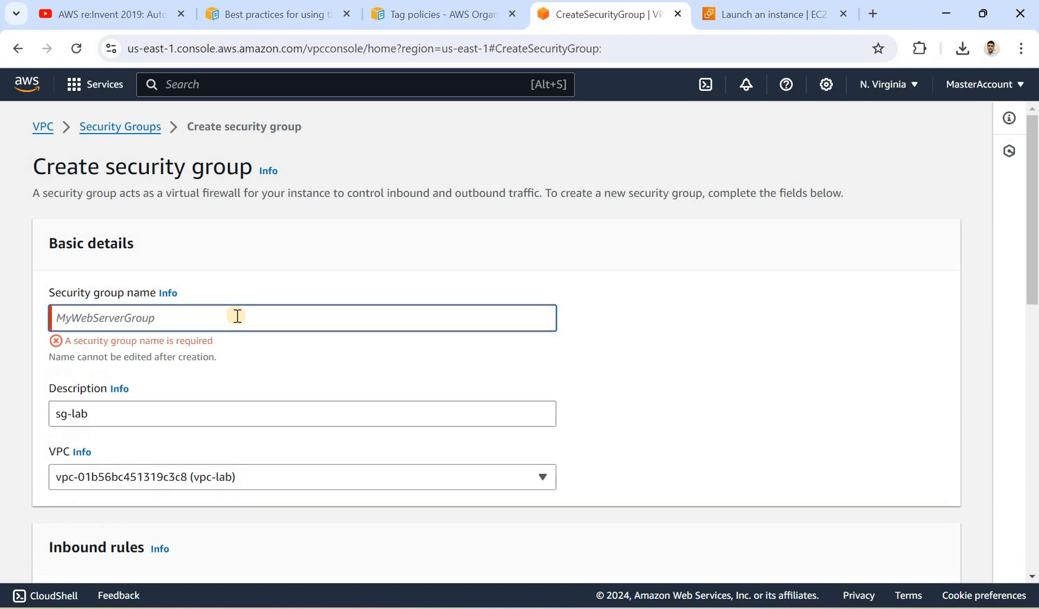
text(my)
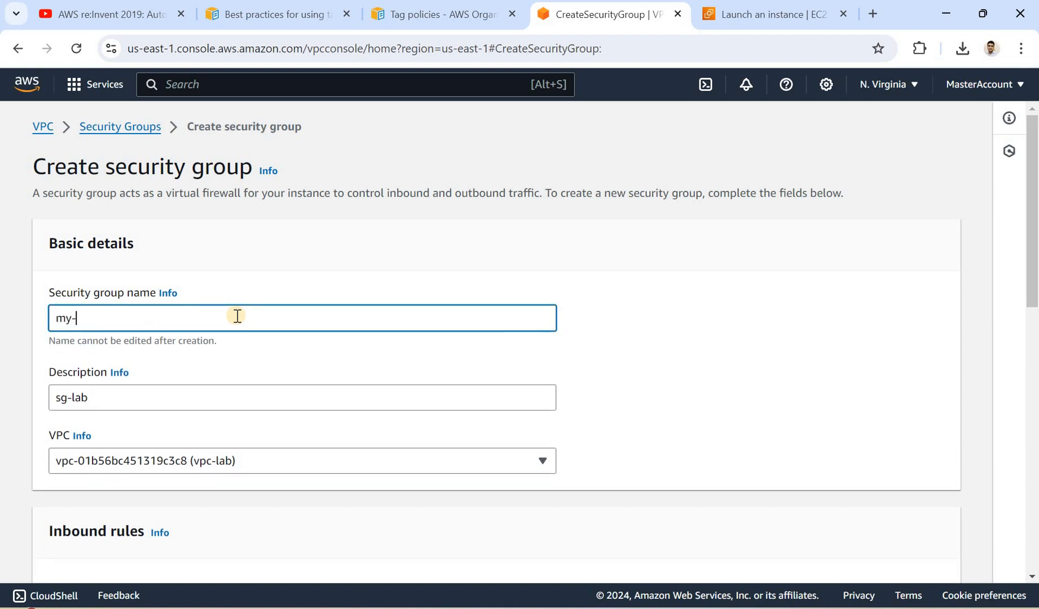
text(-lab-sg)
key(ctrl+shift+Left)
key(ctrl+shift+Left)
key(ctrl+shift+Left)
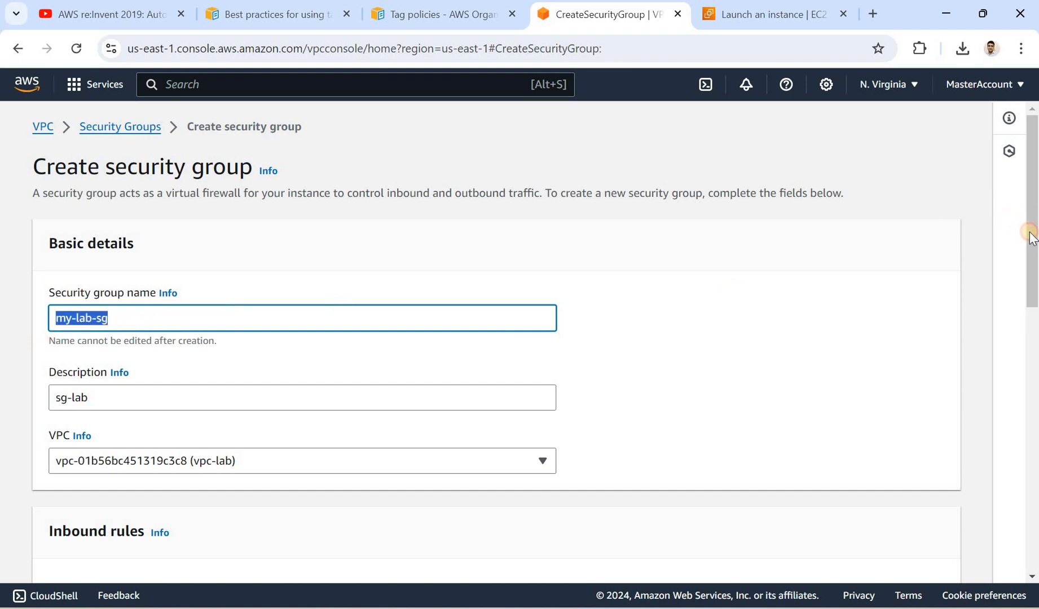
- Create the my-lab-sg security group with its existing rules and no tags
drag(1028, 232, 1029, 495)
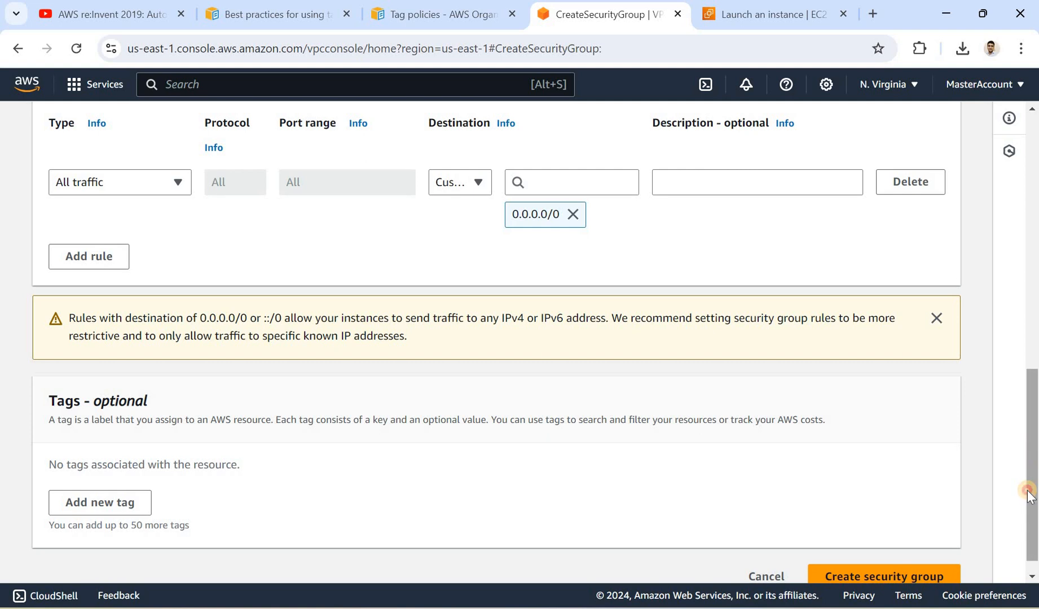
scroll(851, 564, down, 1)
click(850, 563)
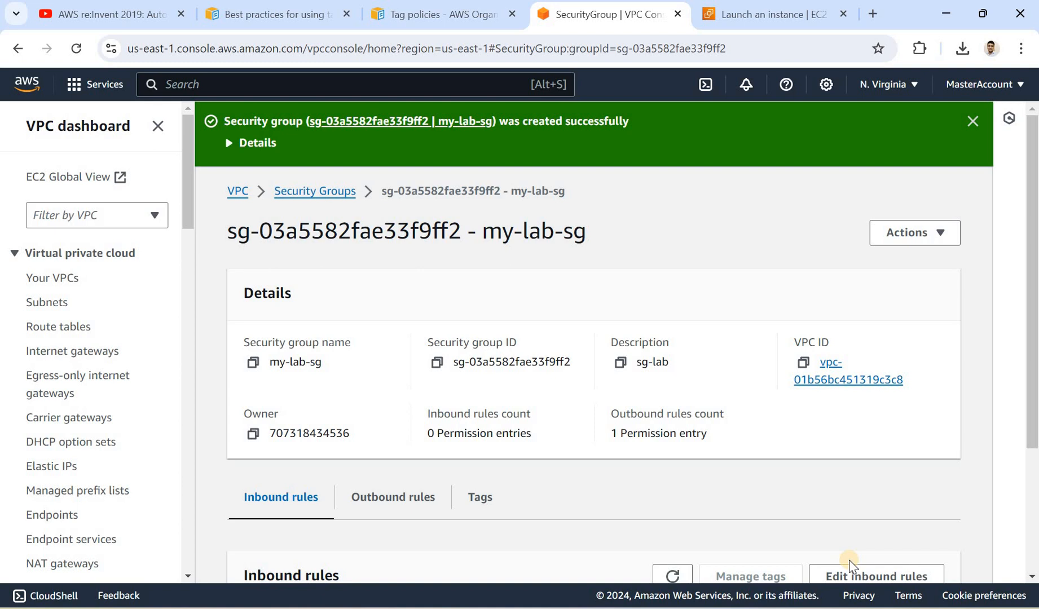
- Review the inbound and outbound rules of the new my-lab-sg security group
drag(1032, 316, 1031, 327)
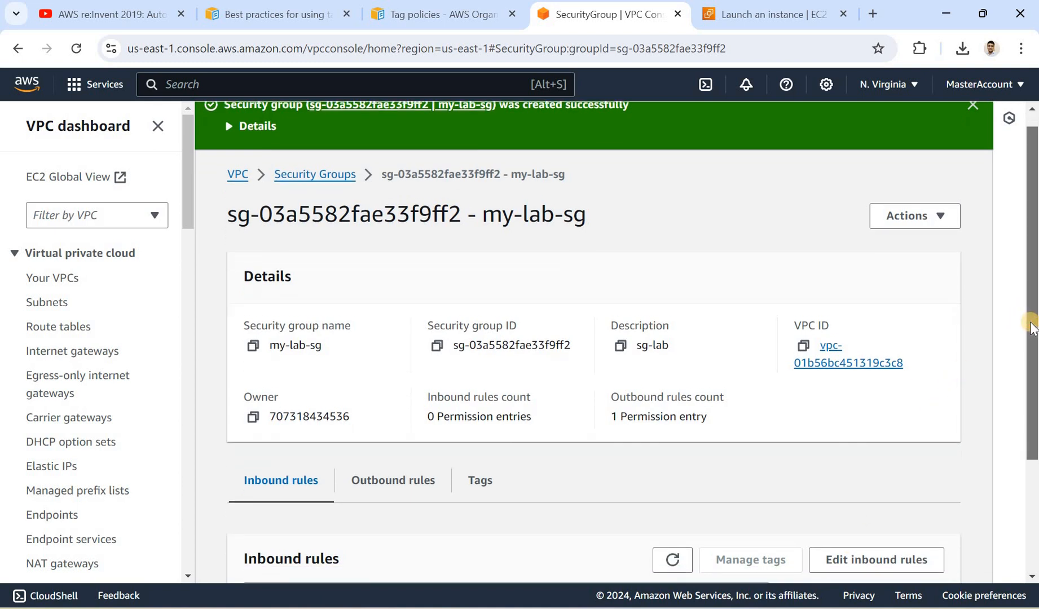
scroll(837, 464, down, 3)
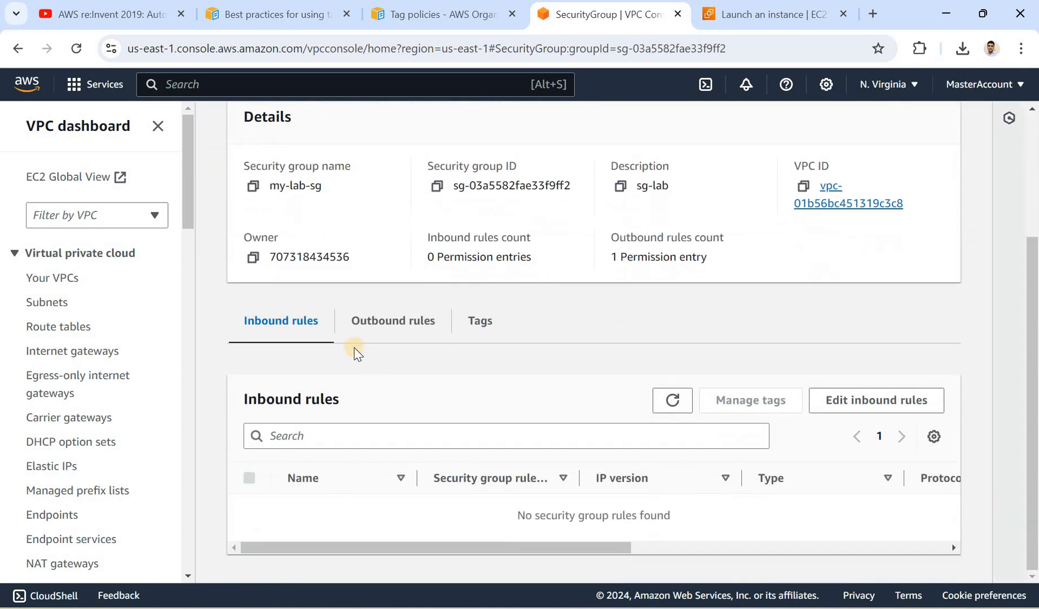
click(397, 320)
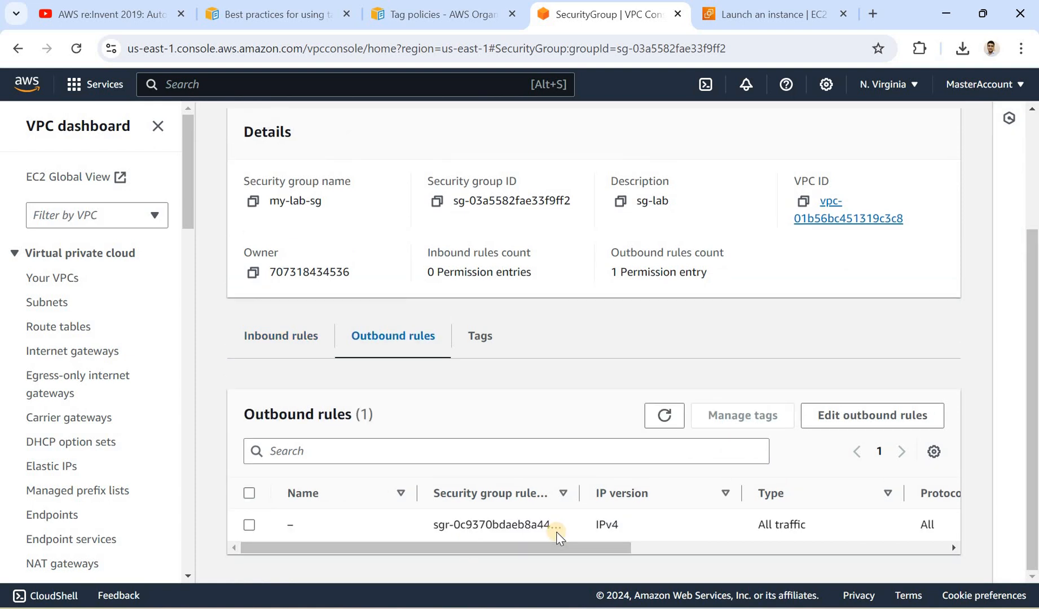
click(278, 338)
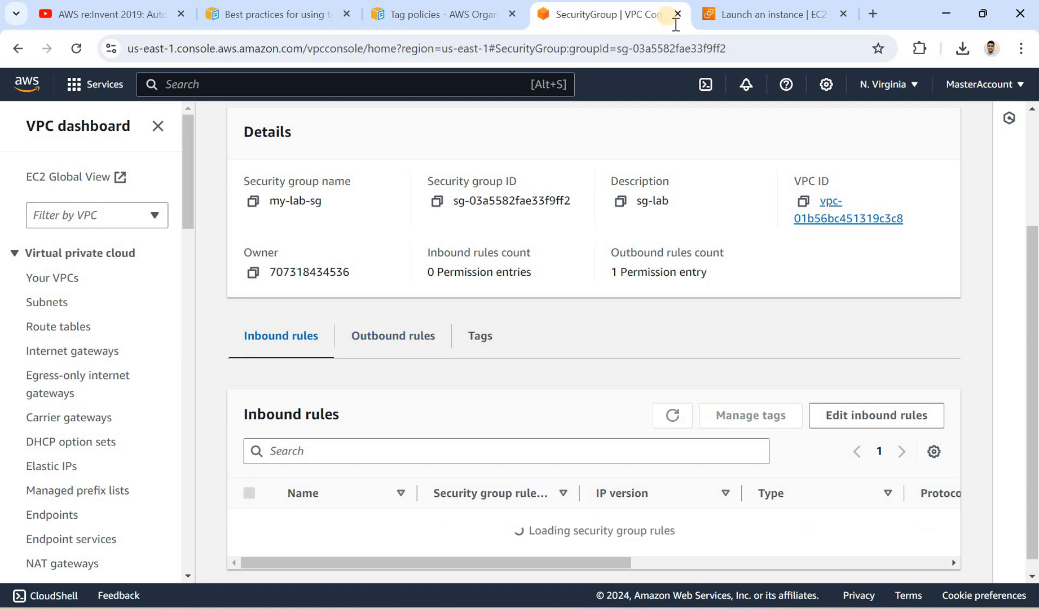
- Return to the EC2 launch page and assign the existing security group my-lab-sg to the instance
click(733, 17)
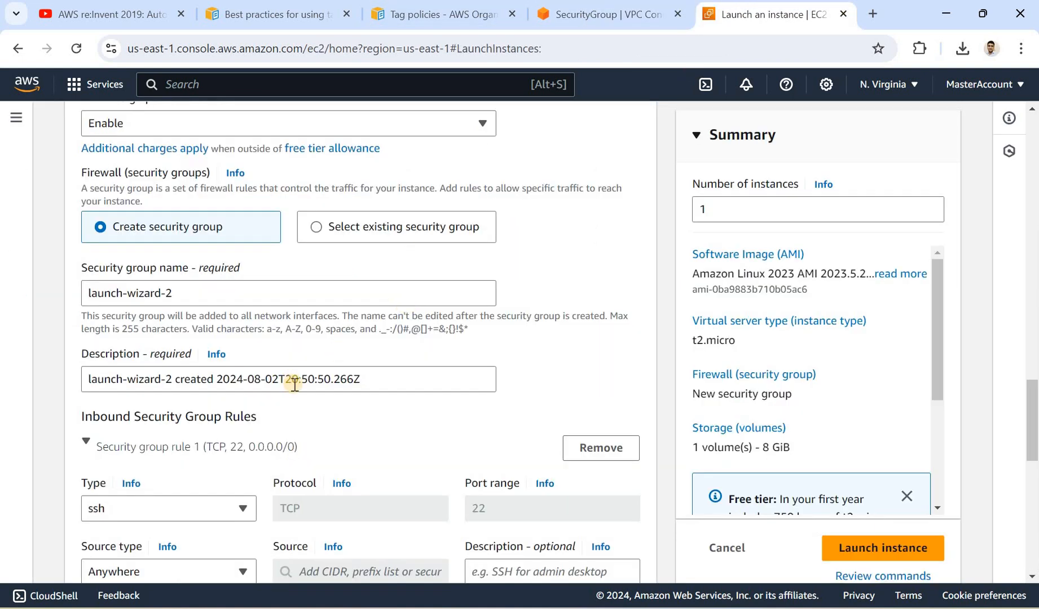
click(299, 379)
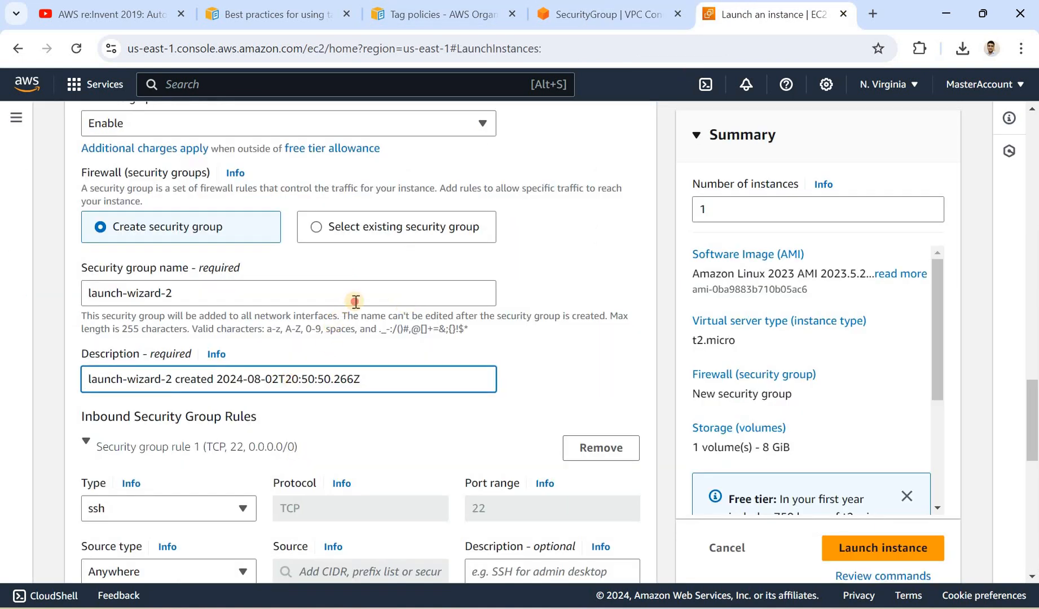
click(355, 302)
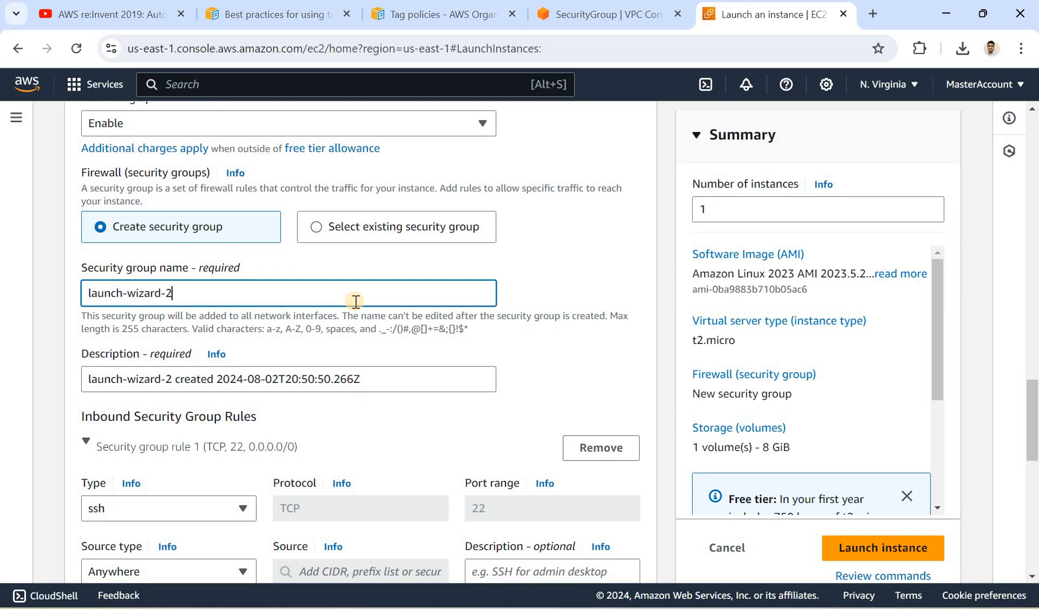
click(319, 228)
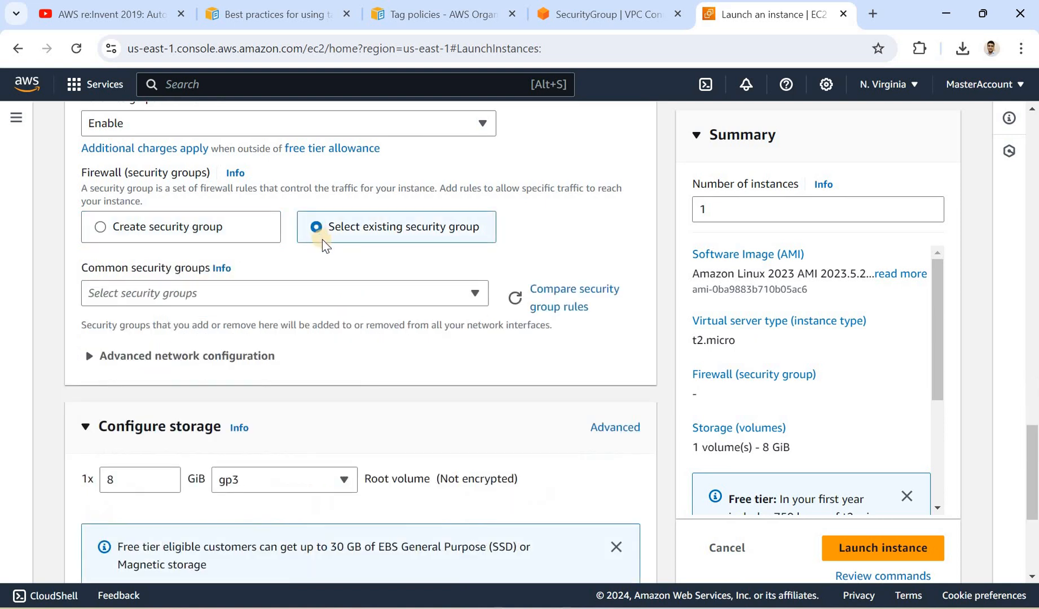
click(140, 228)
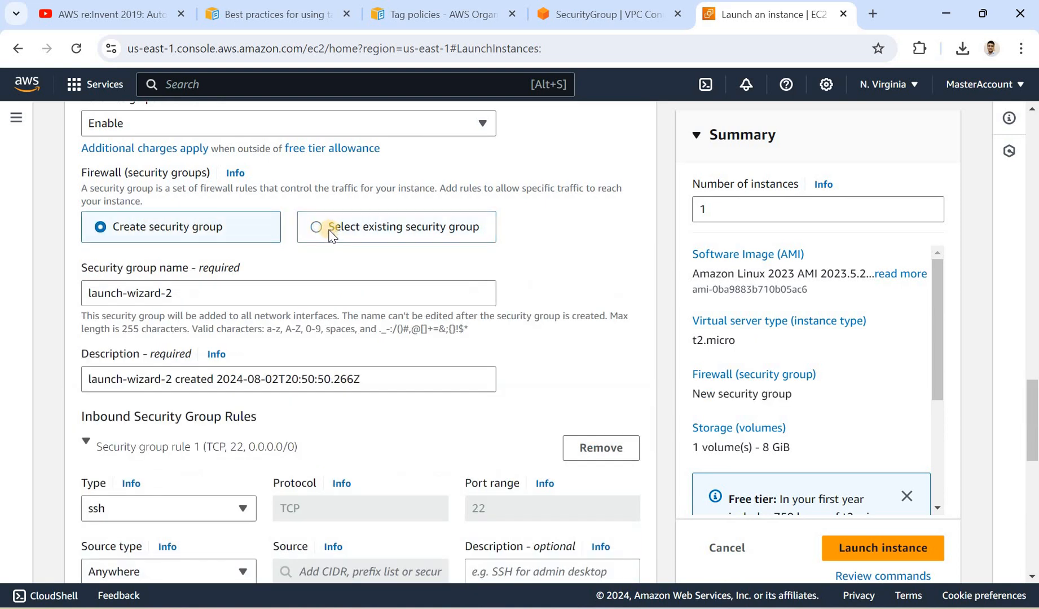
click(317, 231)
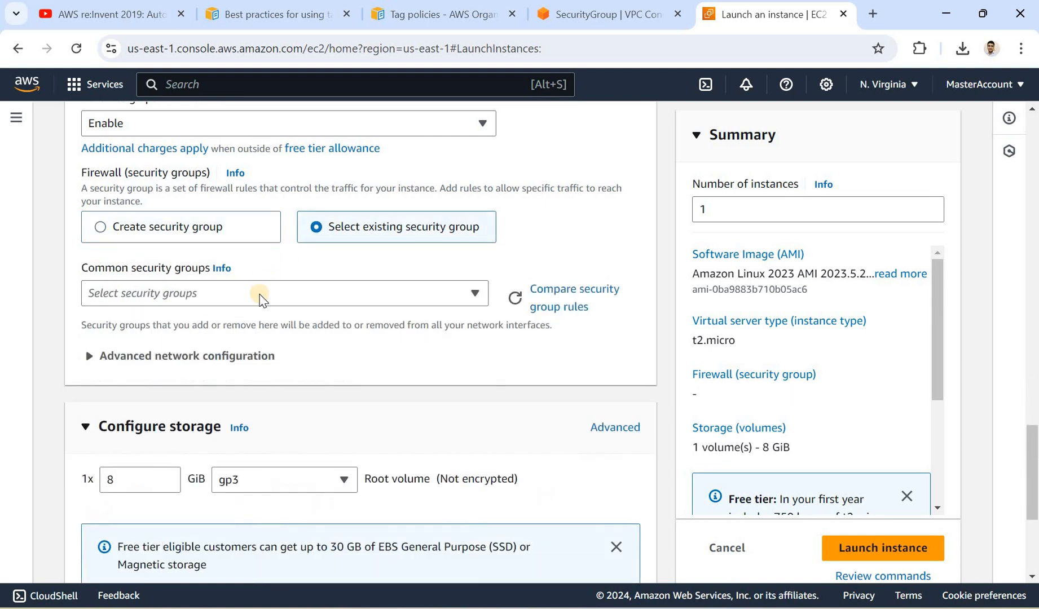
click(260, 296)
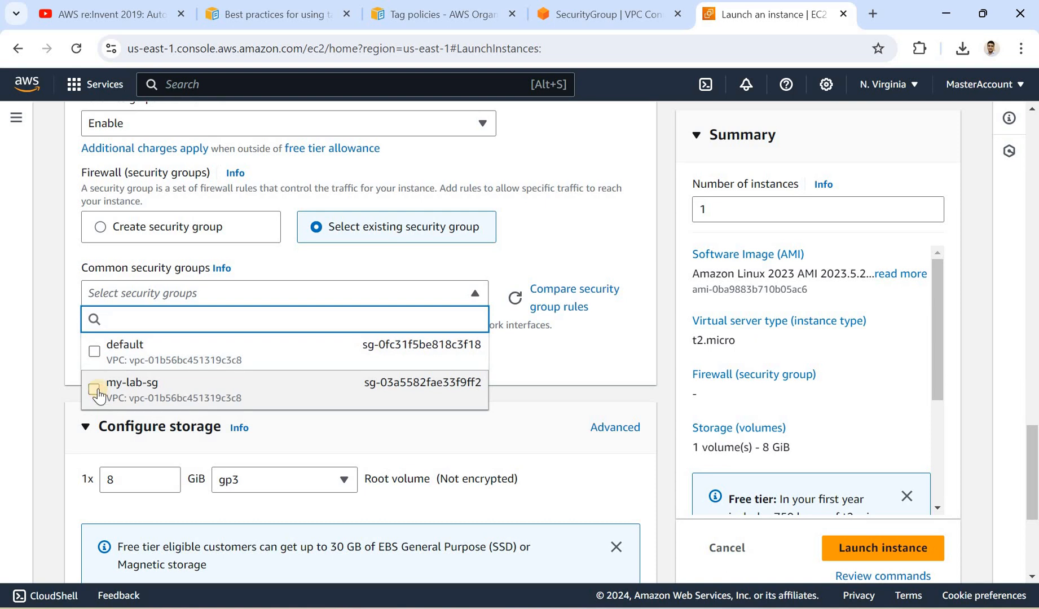
click(97, 389)
click(98, 390)
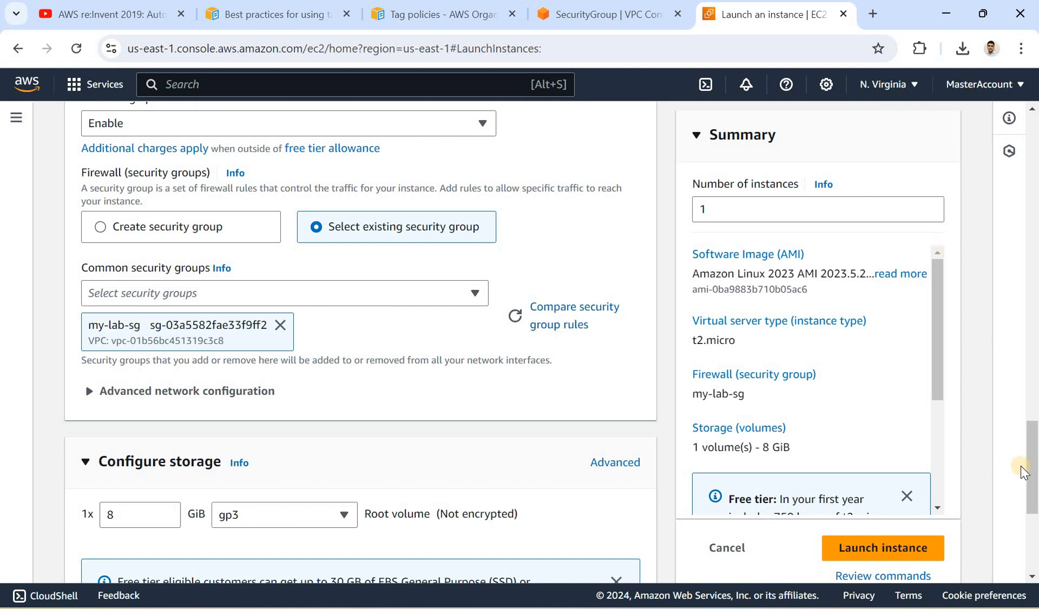
- Expand the advanced network configuration and show the security groups selected for network interface 1
drag(1035, 479, 1035, 501)
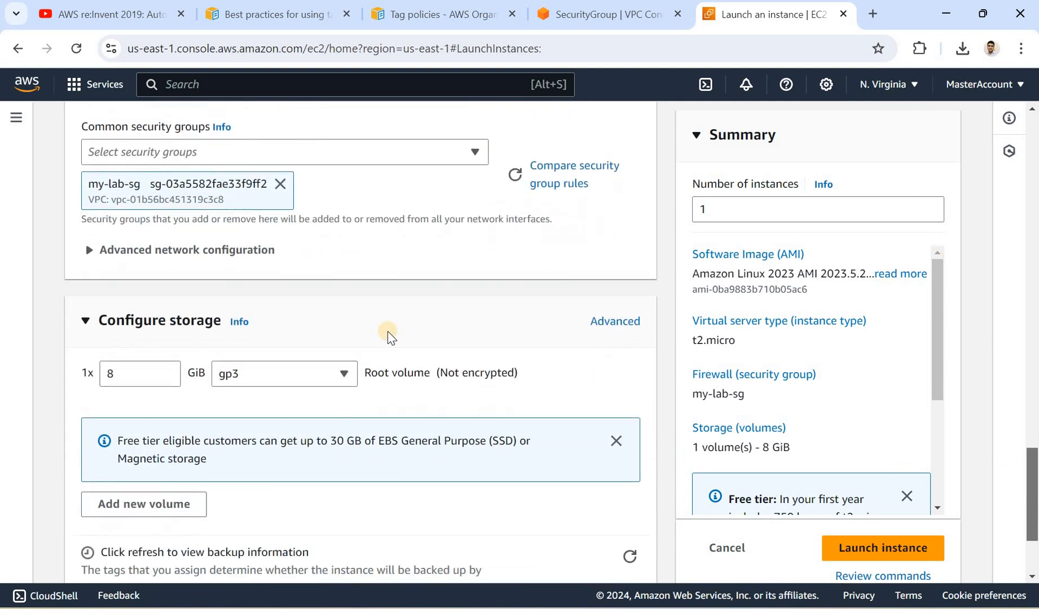
click(93, 251)
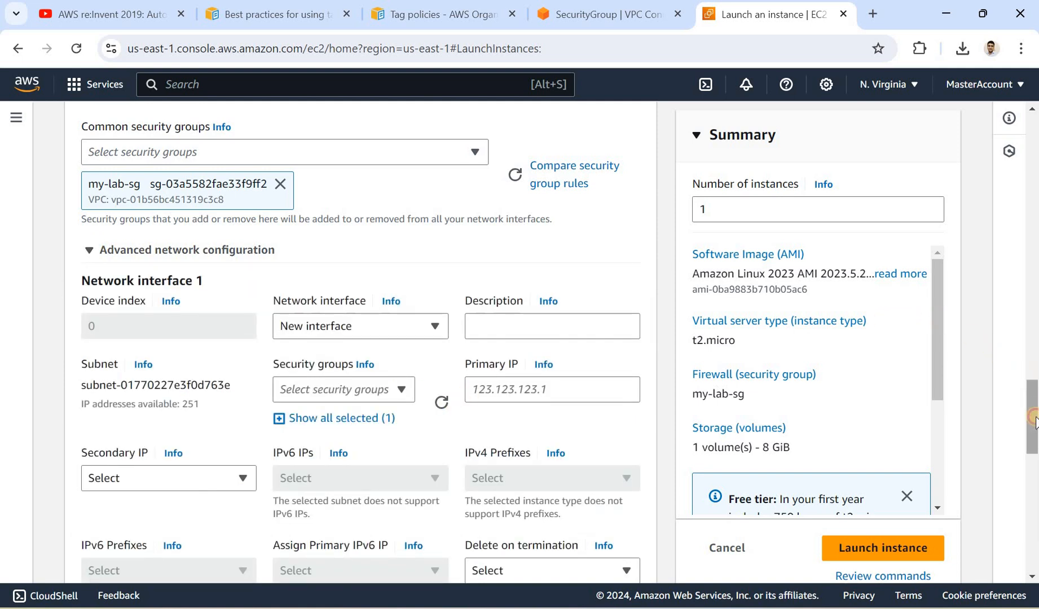
drag(1035, 412, 1035, 436)
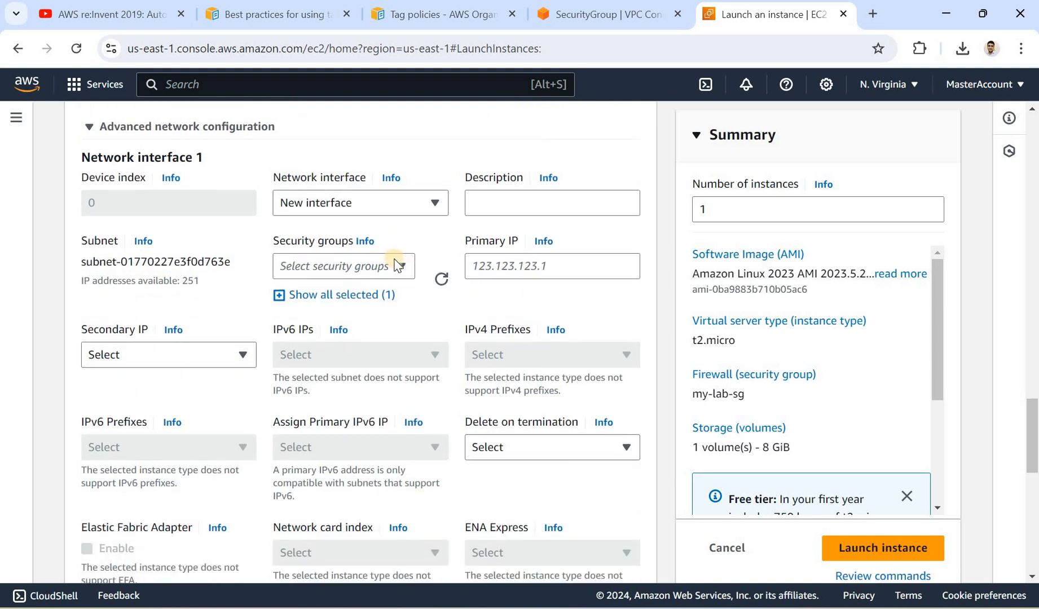
click(284, 295)
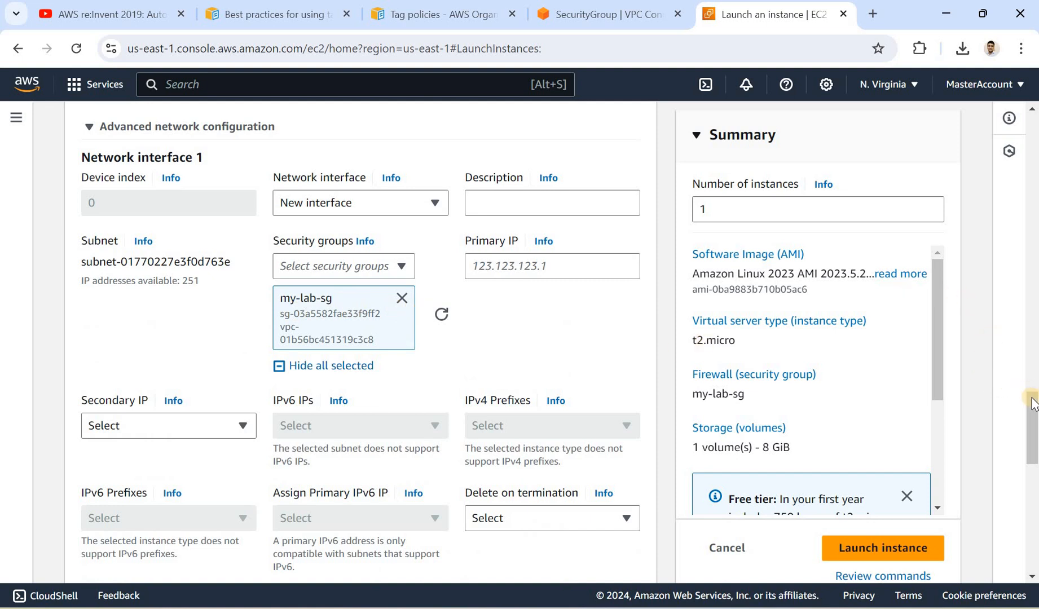
scroll(672, 412, down, 1)
scroll(230, 371, up, 1)
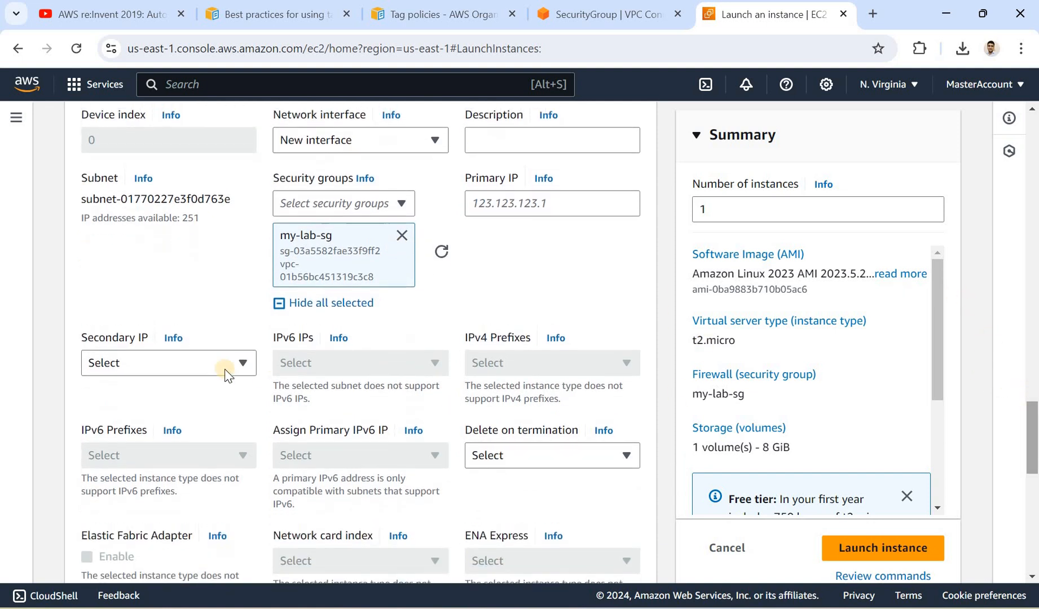
- Try manual assignment for network interface 1's secondary IP and reset the option to Select
click(231, 362)
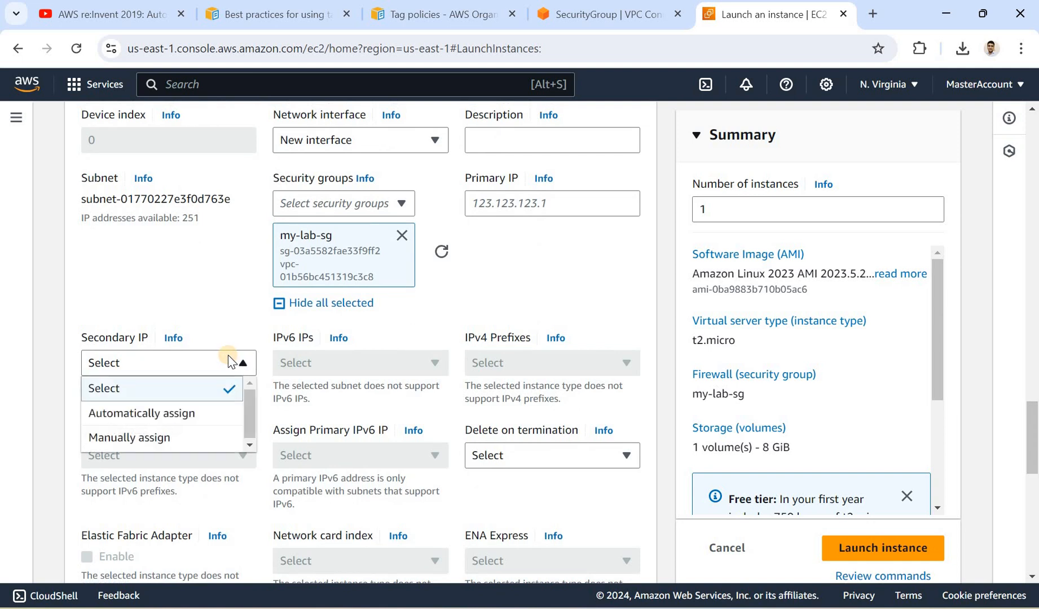
click(161, 440)
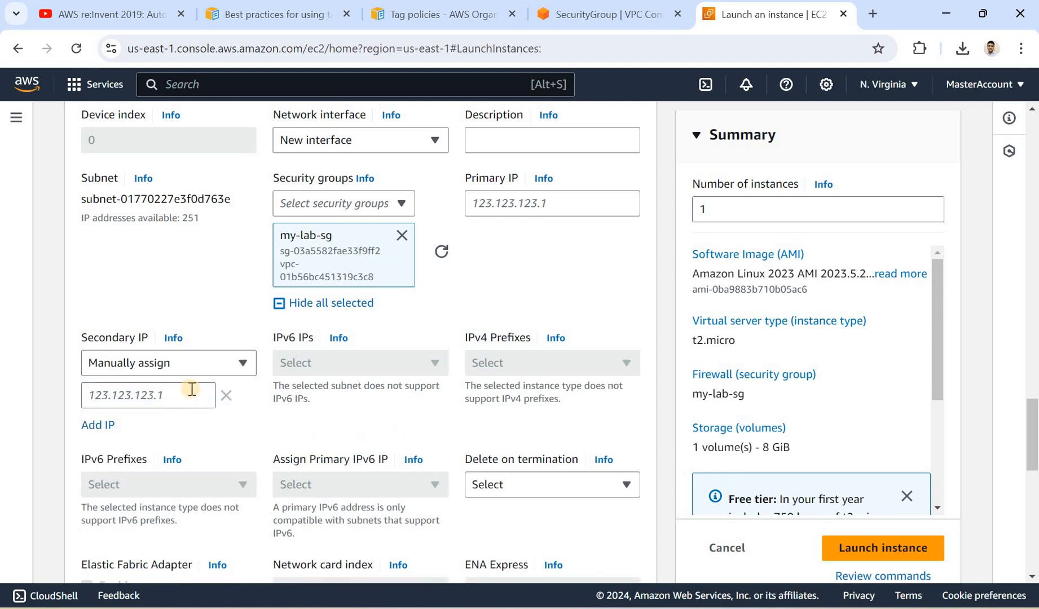
click(241, 368)
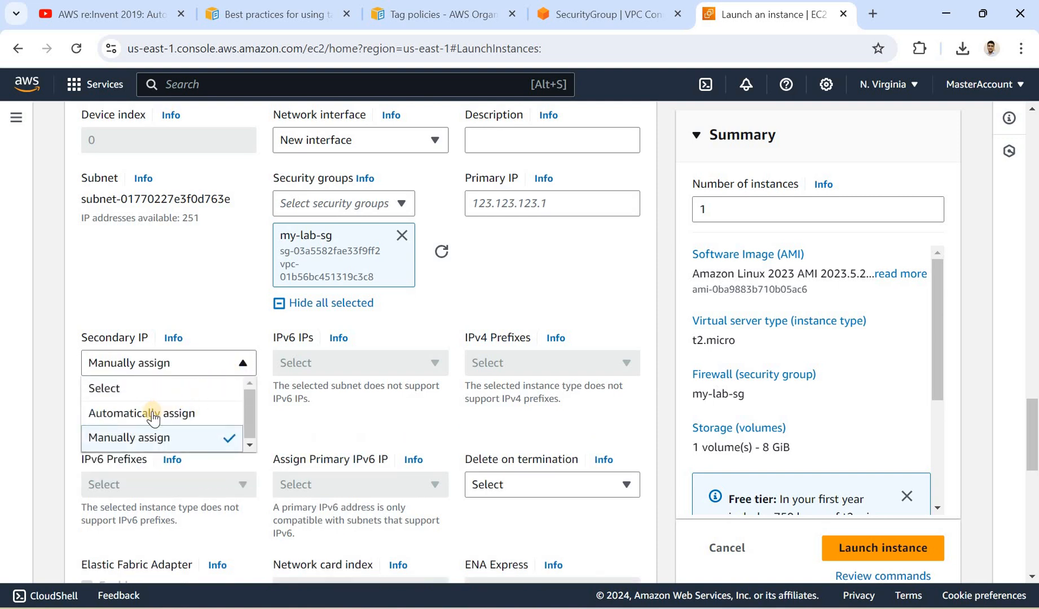
click(119, 391)
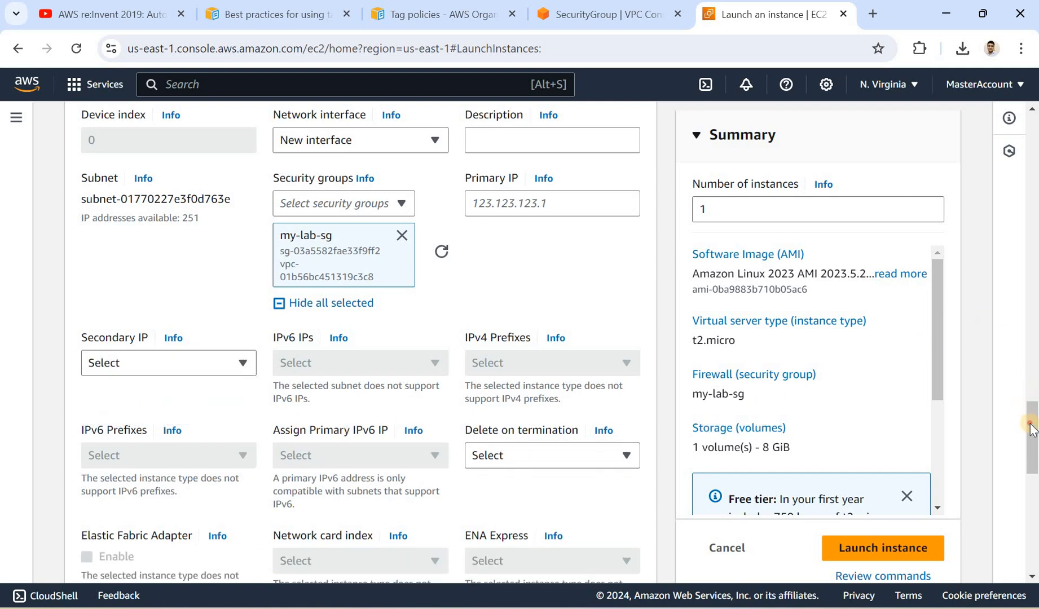
- Check the delete-on-termination choices for network interface 1 and keep the option at Select
scroll(572, 313, down, 3)
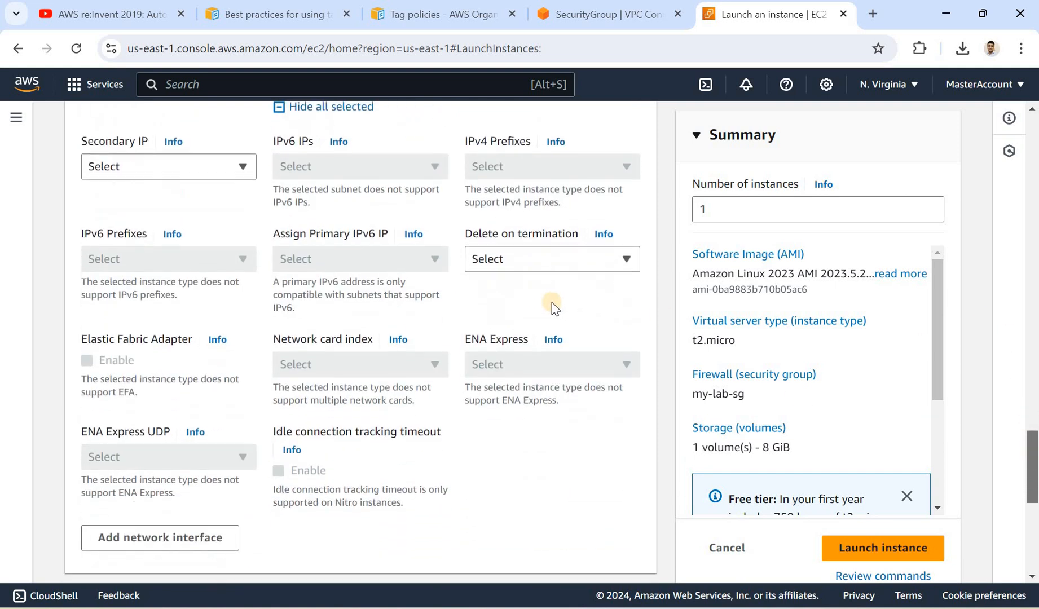
click(519, 265)
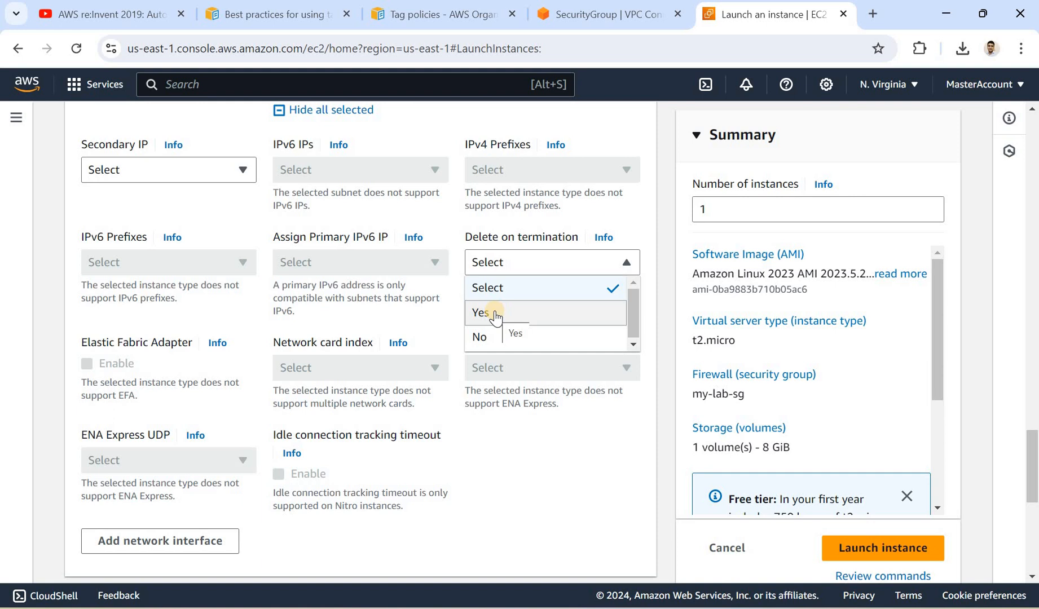
click(541, 286)
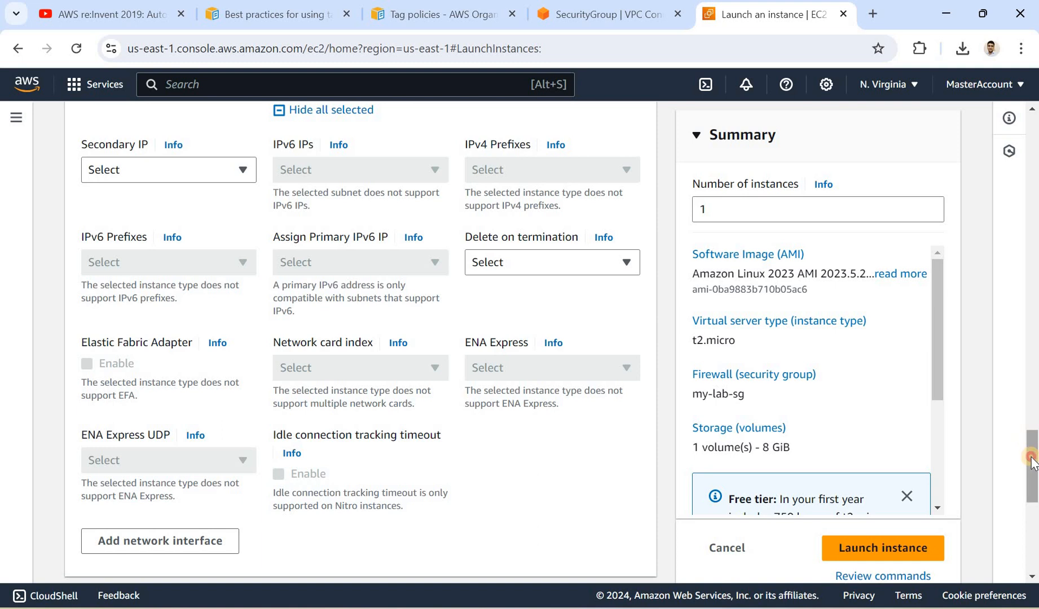
- Expand the advanced details of the instance launch configuration
scroll(1032, 496, down, 3)
scroll(1032, 496, down, 4)
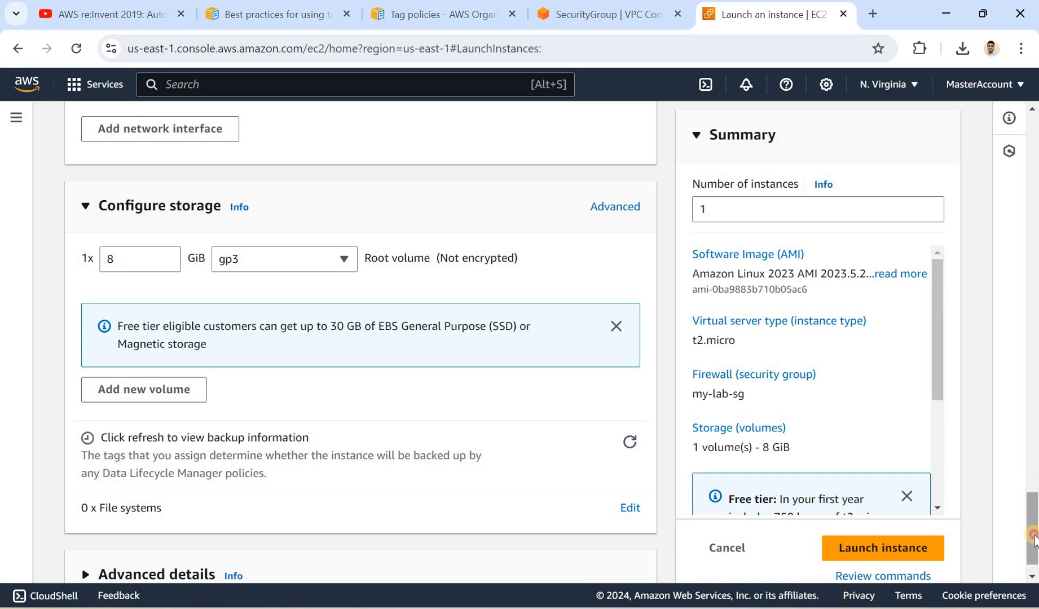
scroll(916, 539, down, 1)
click(84, 545)
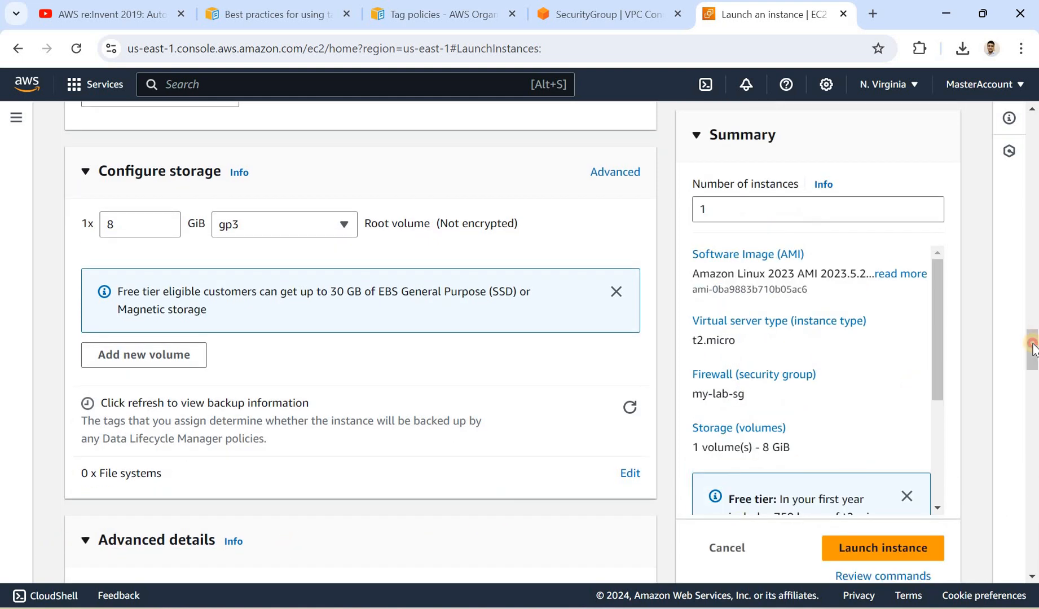
- Check the available choices for domain join directory and IAM instance profile, keeping both at Select
scroll(418, 271, down, 7)
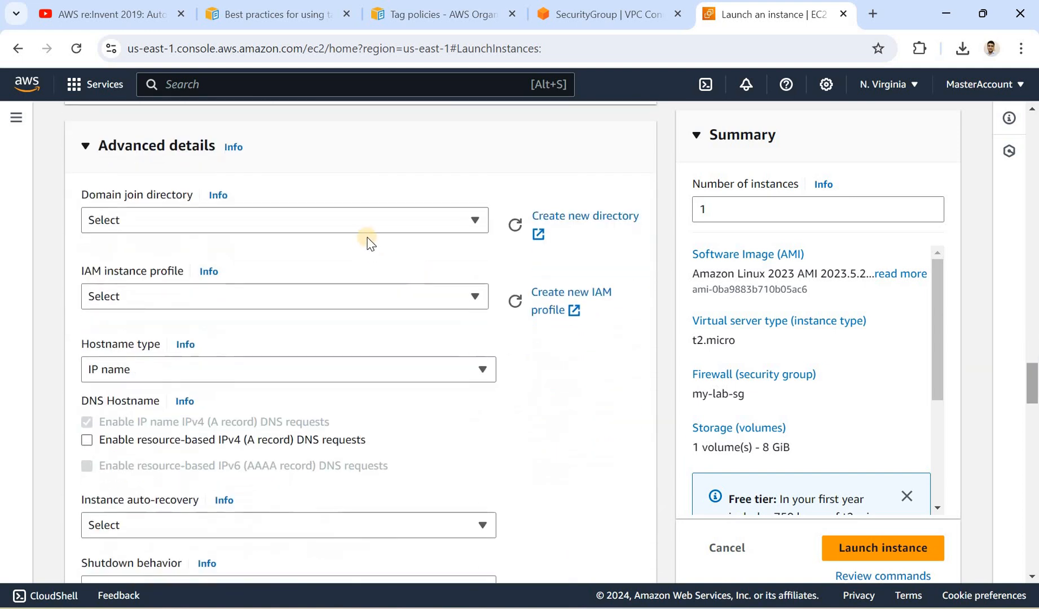
click(364, 219)
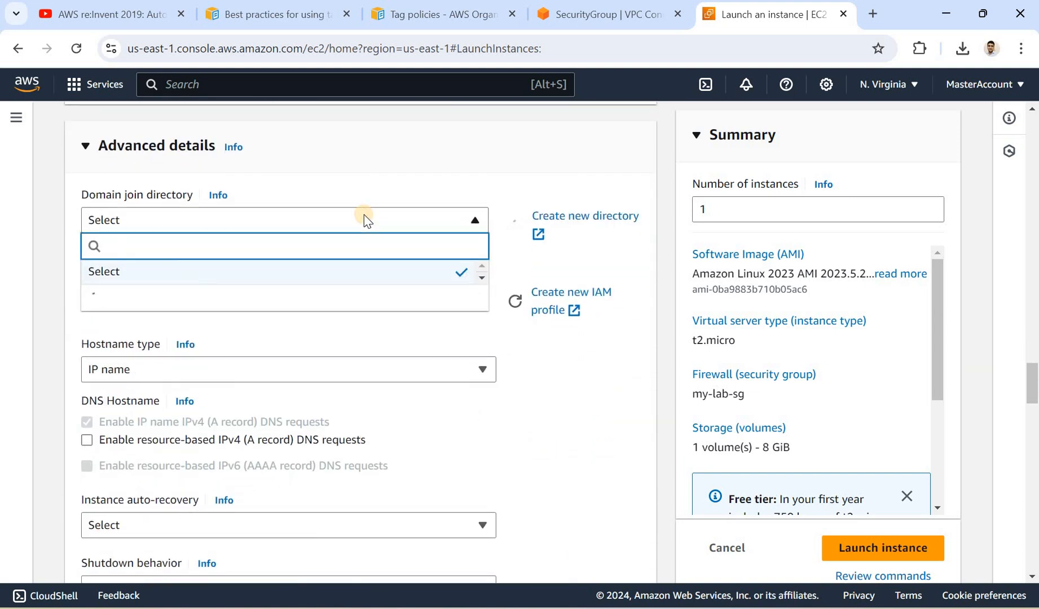
click(267, 297)
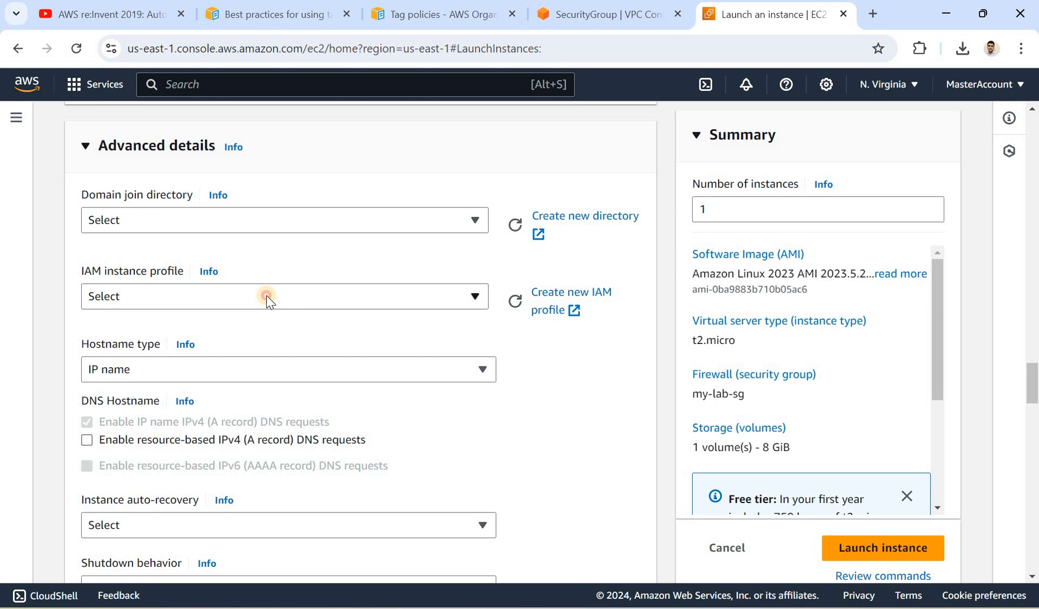
click(267, 297)
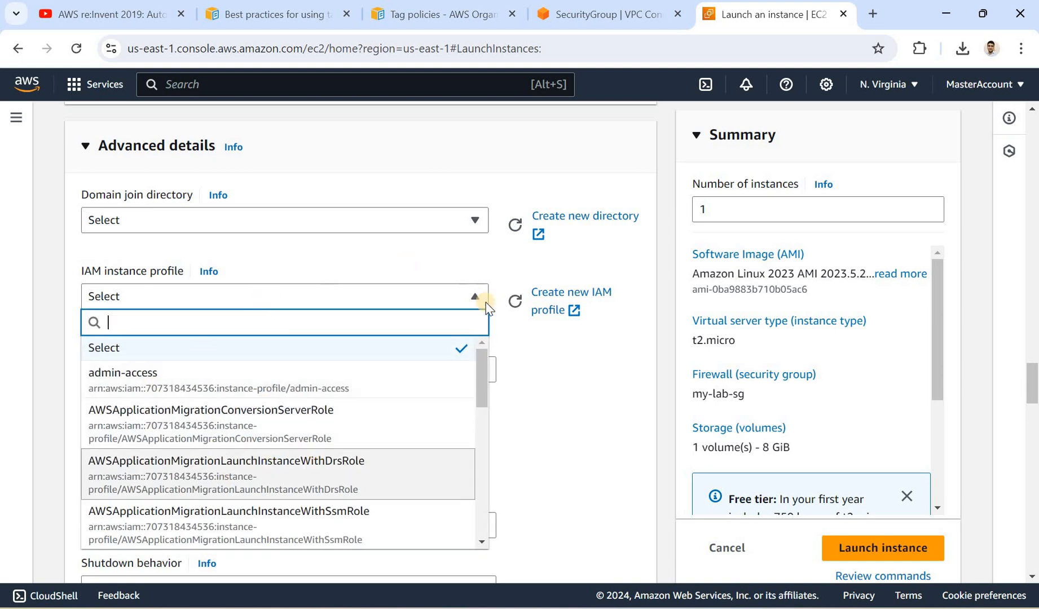
click(576, 388)
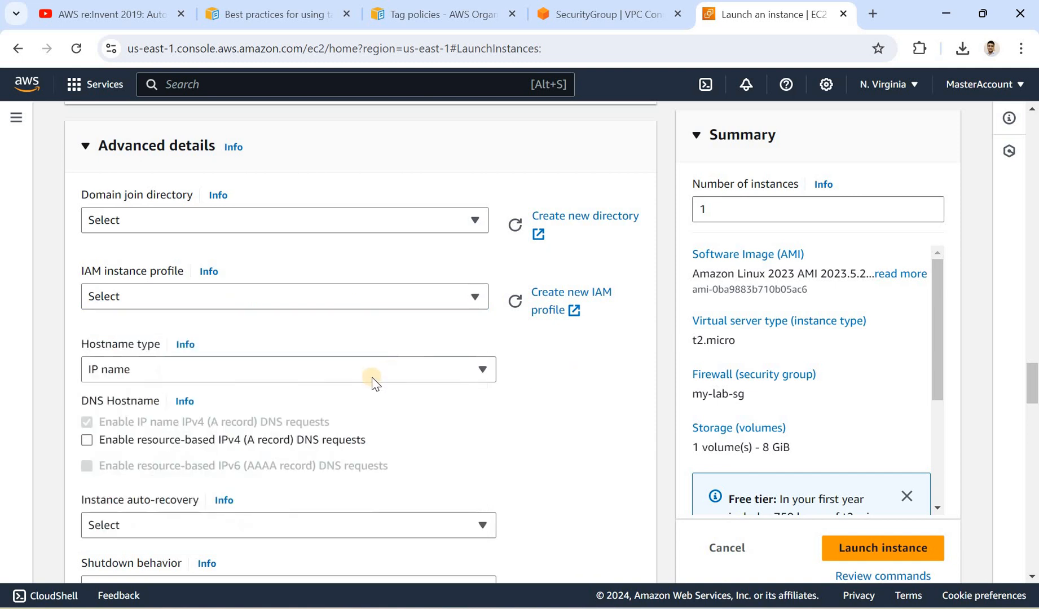
- Review the hostname type choices and set the instance's hostname type to Resource name
click(386, 374)
click(386, 373)
click(386, 373)
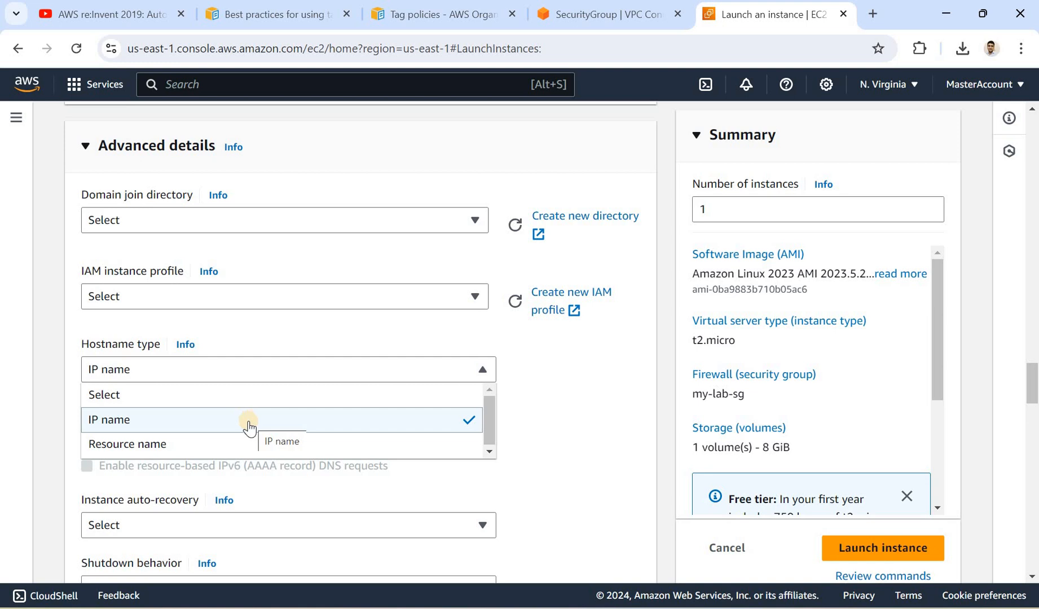
click(543, 426)
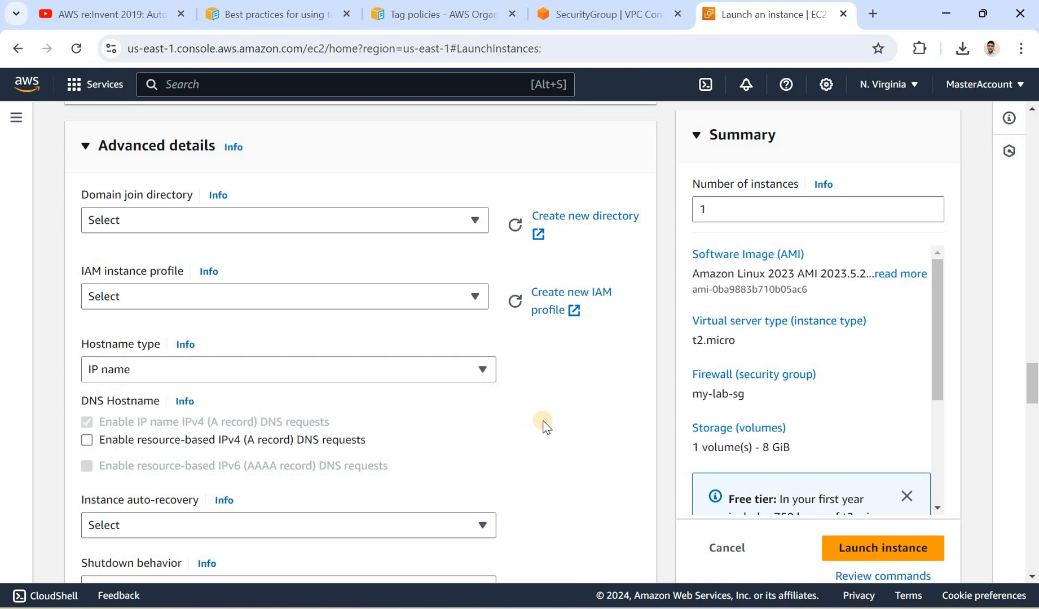
click(418, 371)
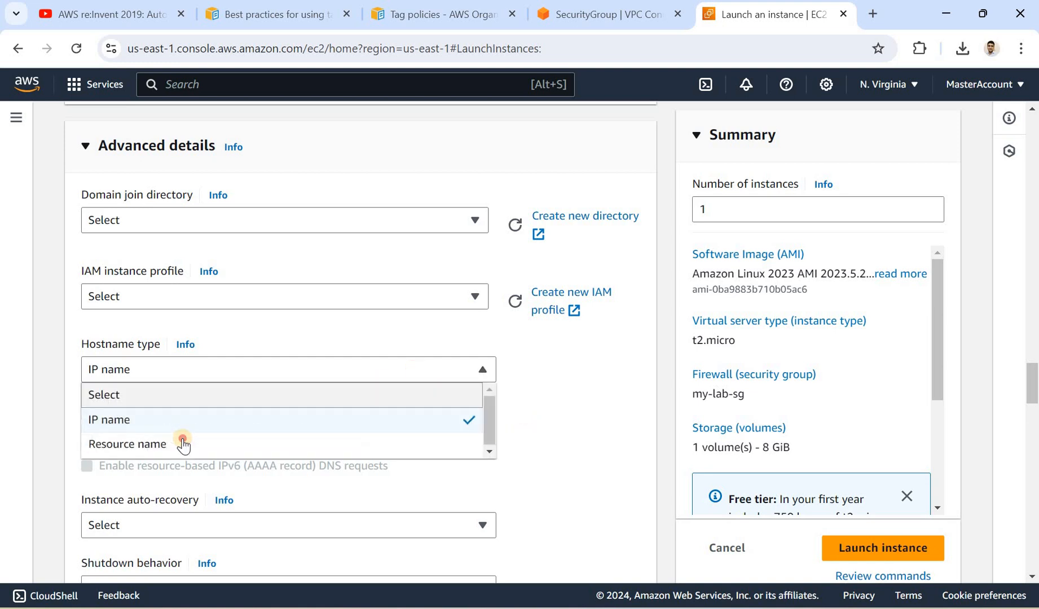
click(185, 445)
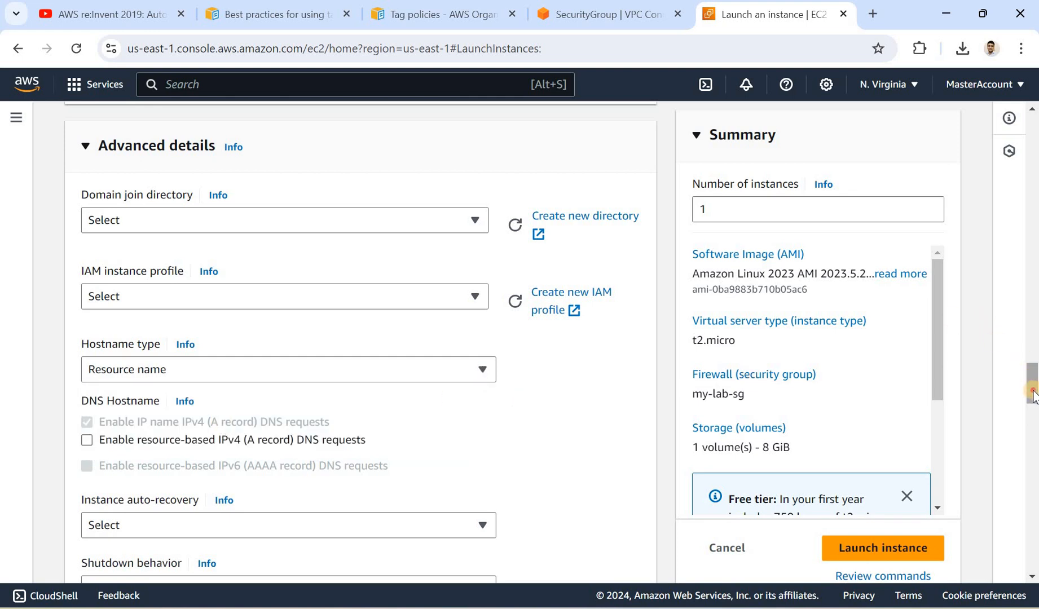
- Check the instance auto-recovery choices in the advanced details and keep the option at Select
drag(1032, 383, 1033, 395)
click(1032, 150)
drag(1037, 42, 1035, 410)
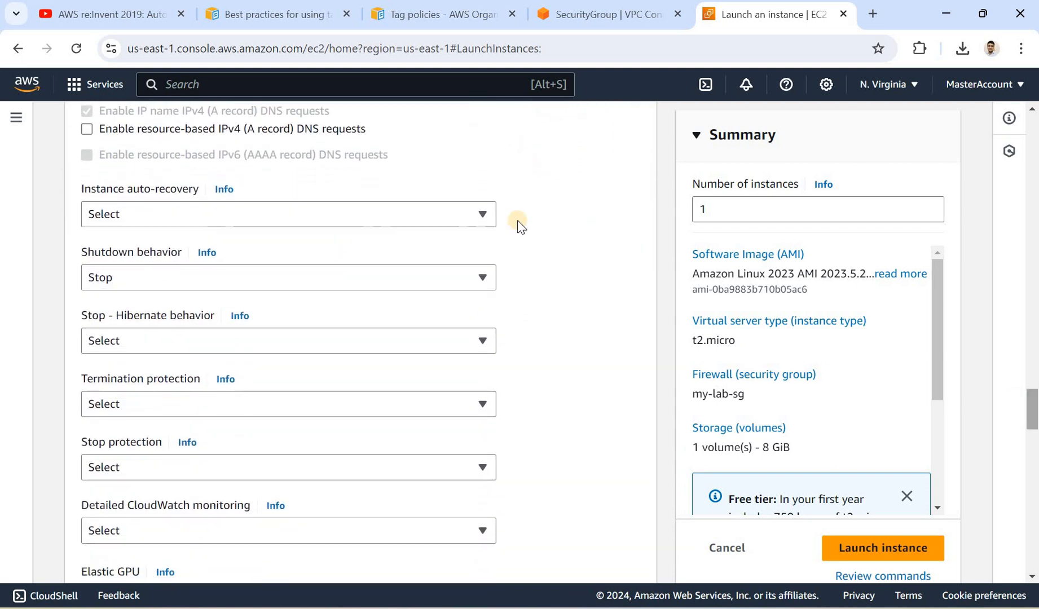
click(293, 217)
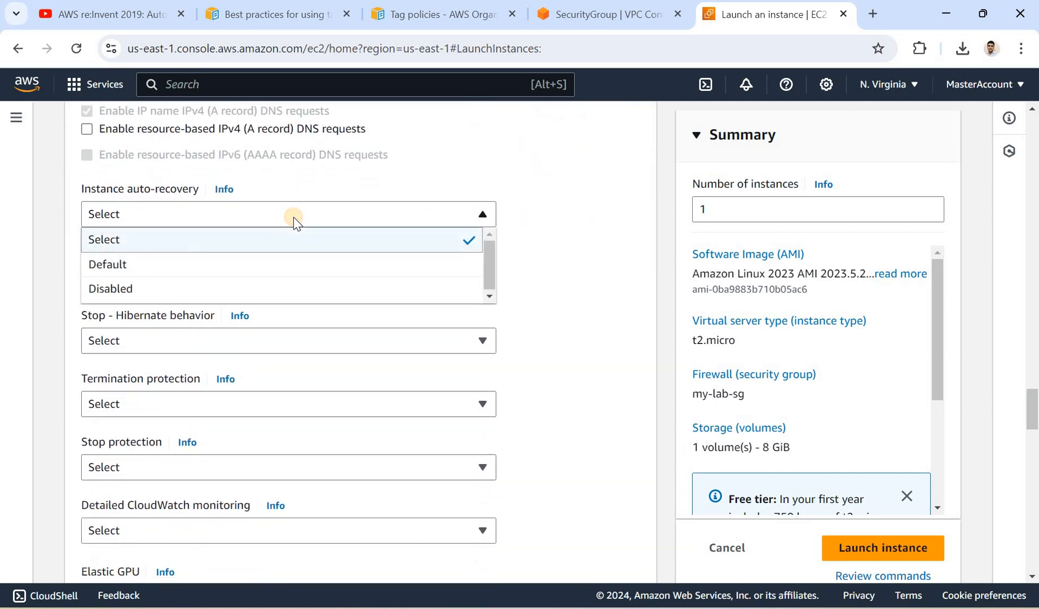
click(293, 217)
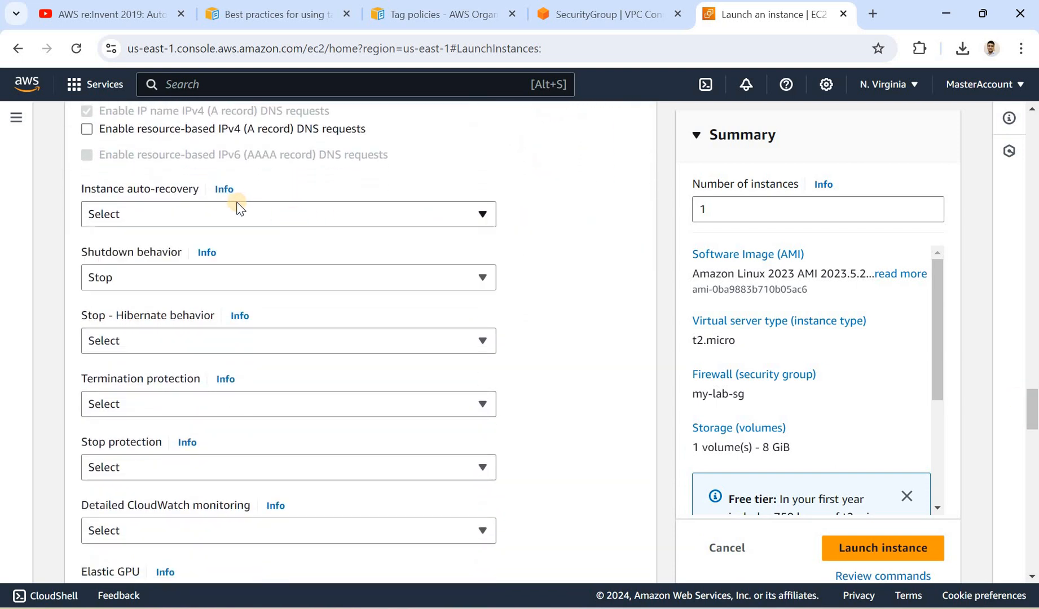
- Check the choices for shutdown behavior and stop-hibernate behavior, keeping them at Stop and Select
click(193, 281)
click(193, 280)
click(193, 281)
click(192, 281)
click(176, 345)
click(175, 345)
- Try enabling termination protection for the instance and reset the option to Select
click(175, 408)
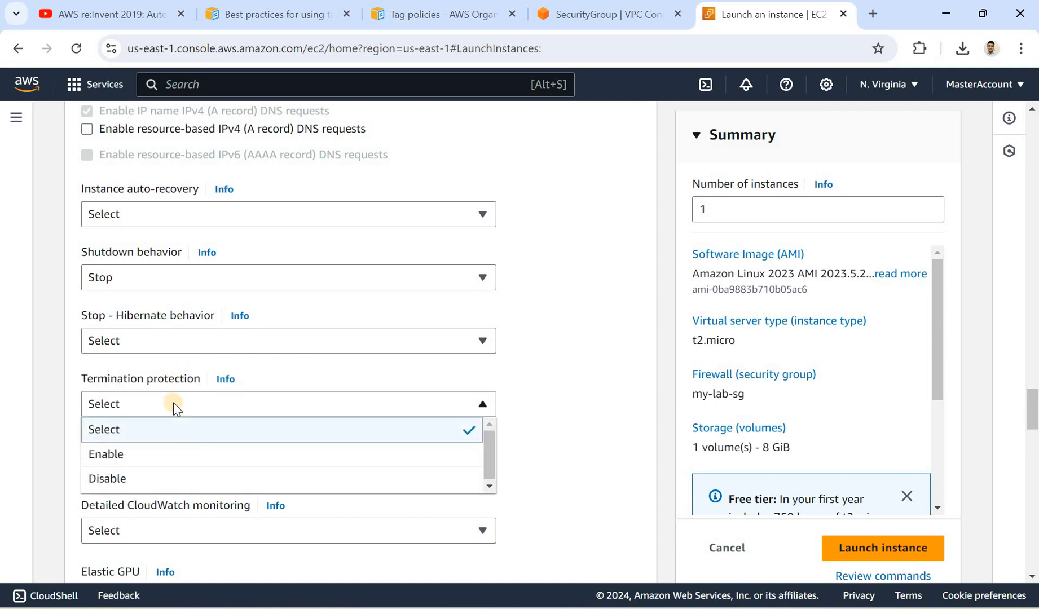
click(120, 457)
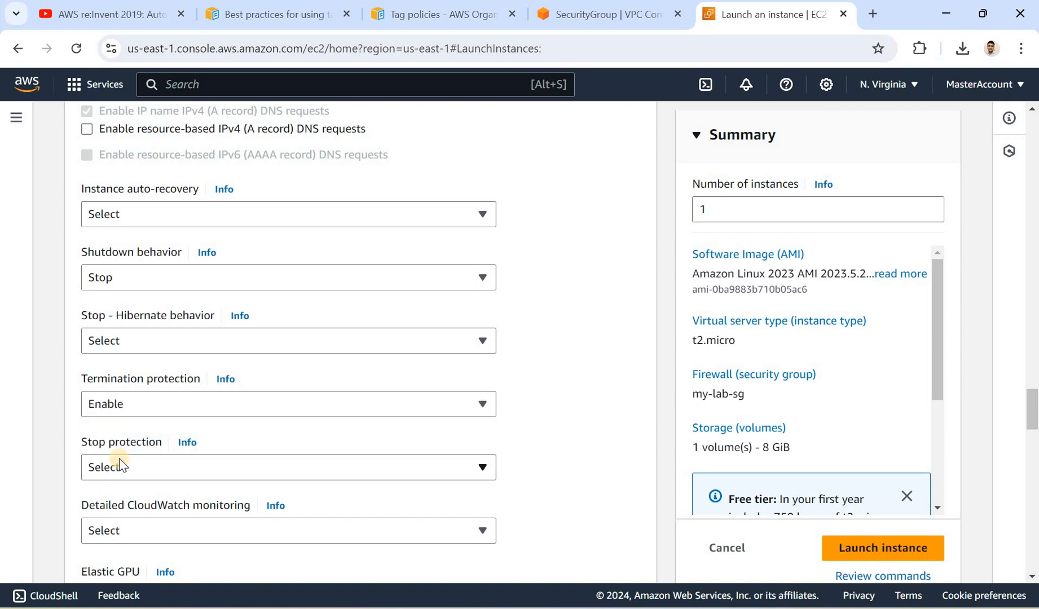
click(164, 406)
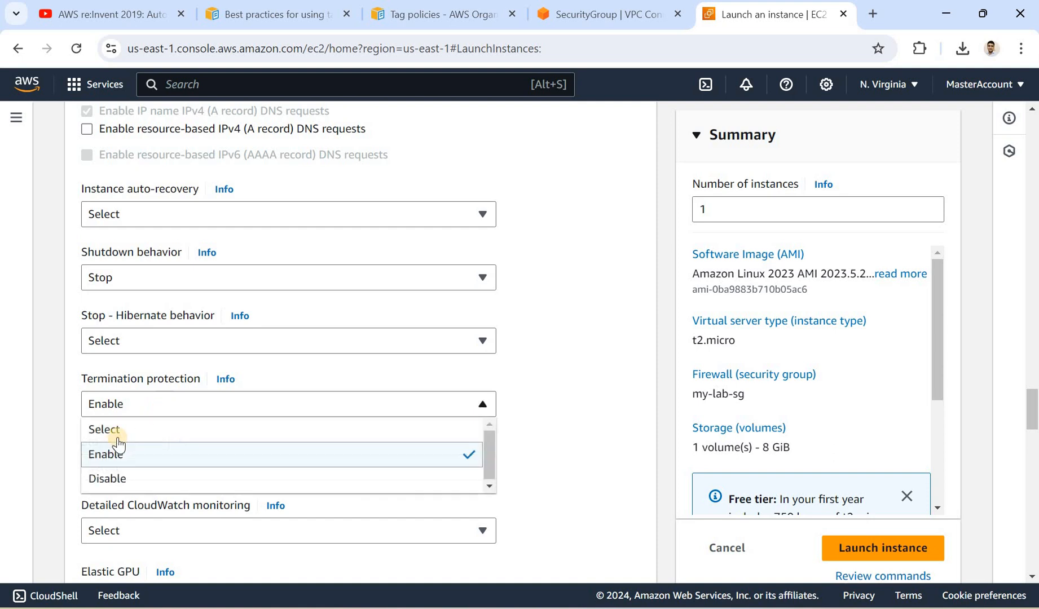
click(125, 430)
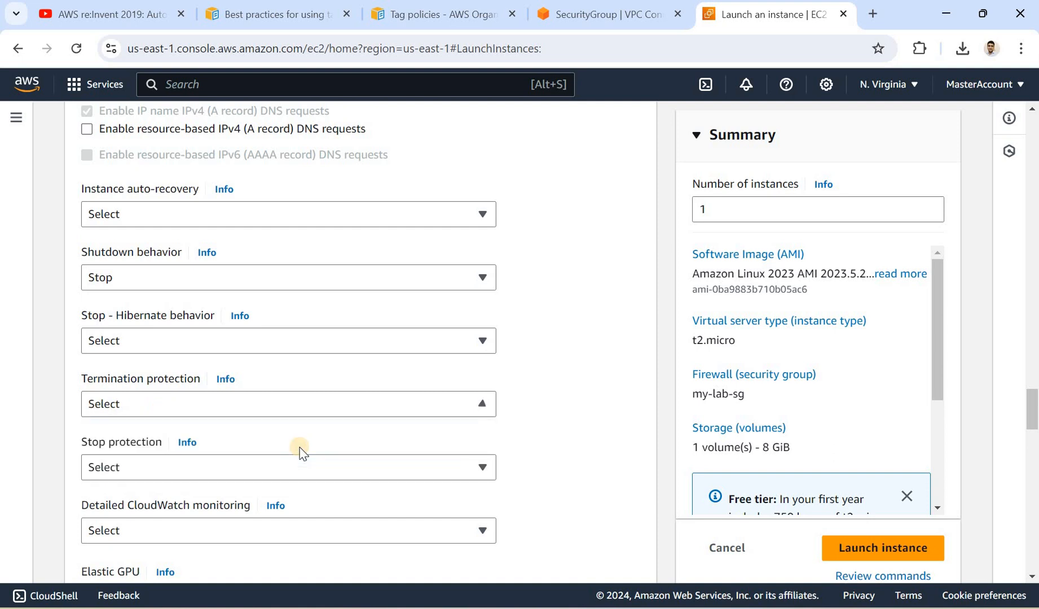
- Check the choices for stop protection and detailed CloudWatch monitoring, keeping both at Select
click(242, 471)
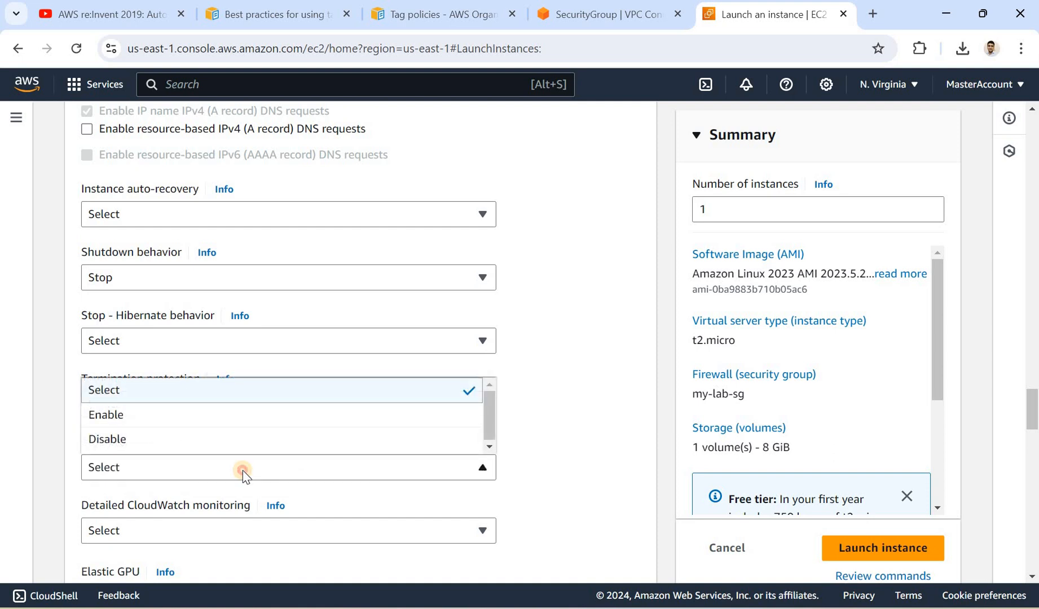
click(242, 471)
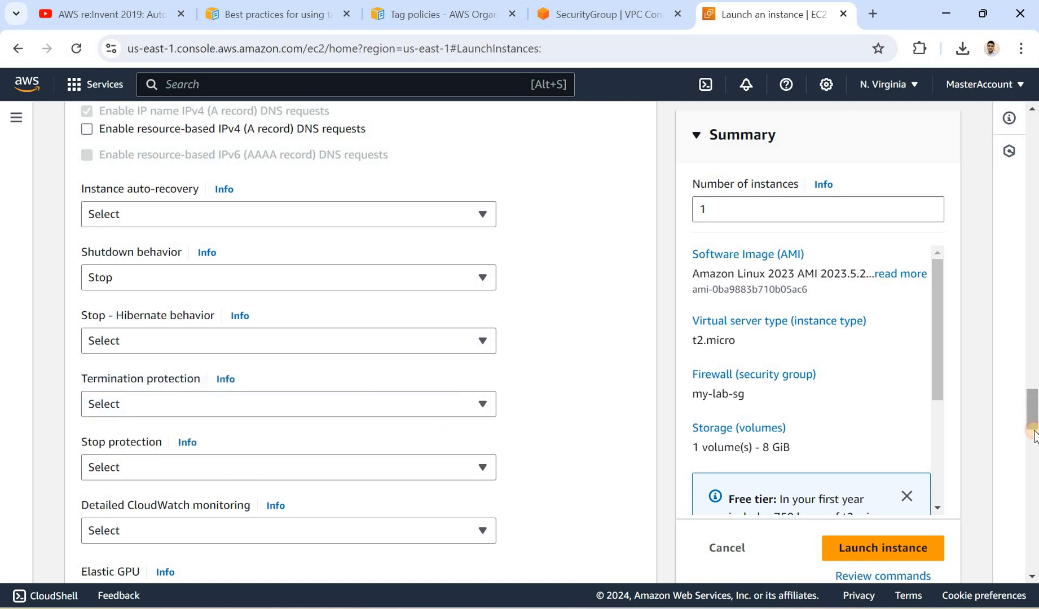
scroll(1035, 434, down, 5)
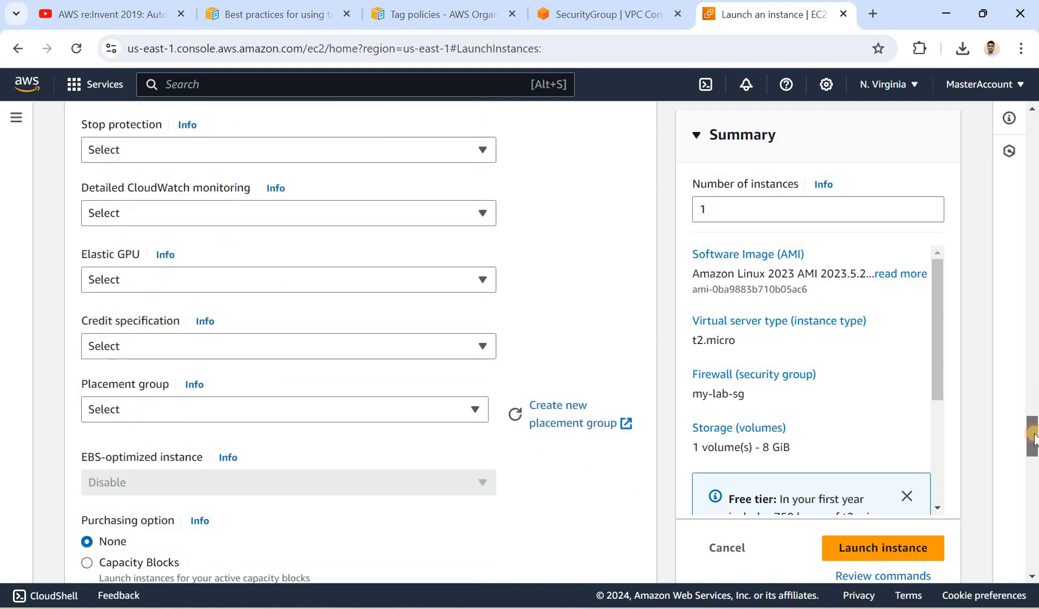
click(270, 212)
click(269, 211)
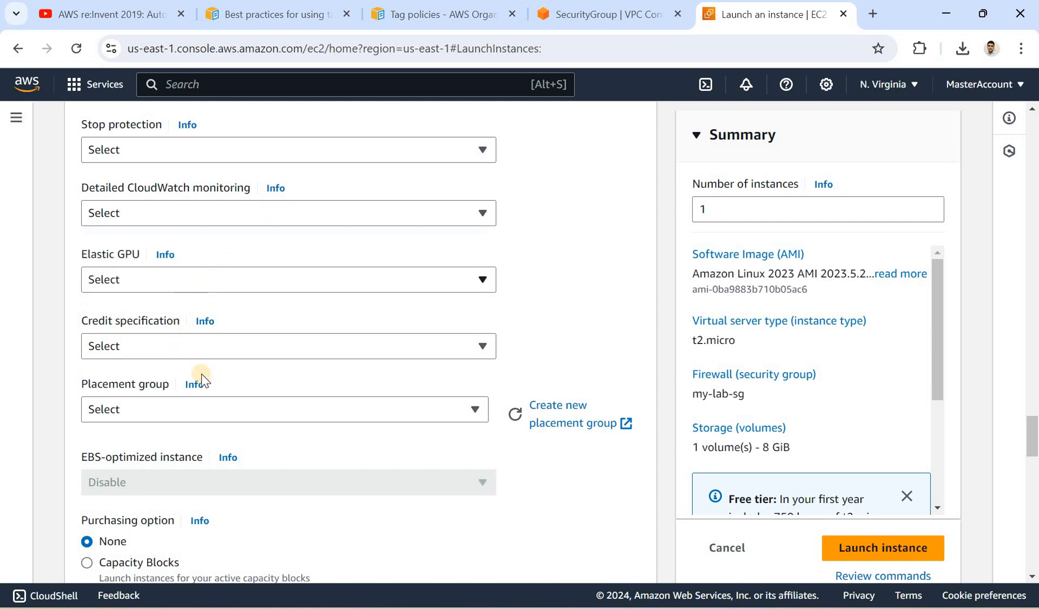
- Check the placement group choices and review the purchasing option, capacity reservation and tenancy settings
click(194, 413)
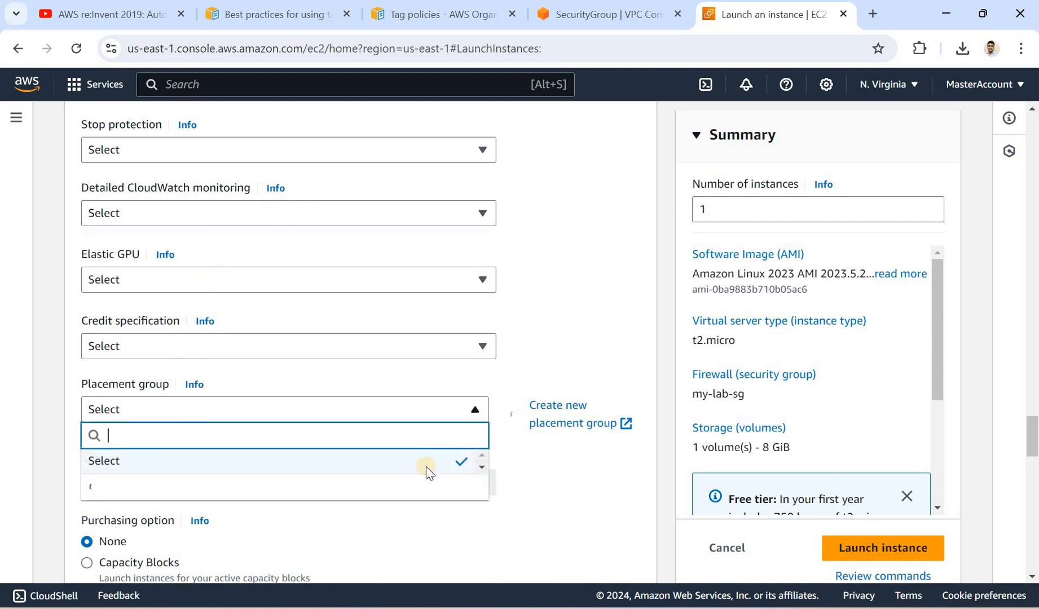
click(194, 413)
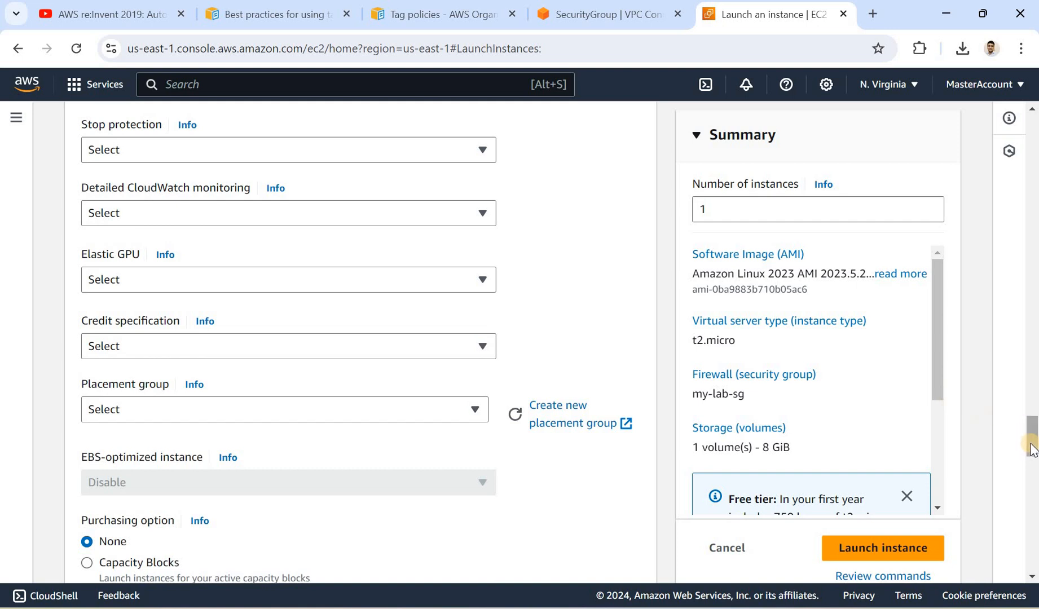
drag(1030, 455, 1031, 479)
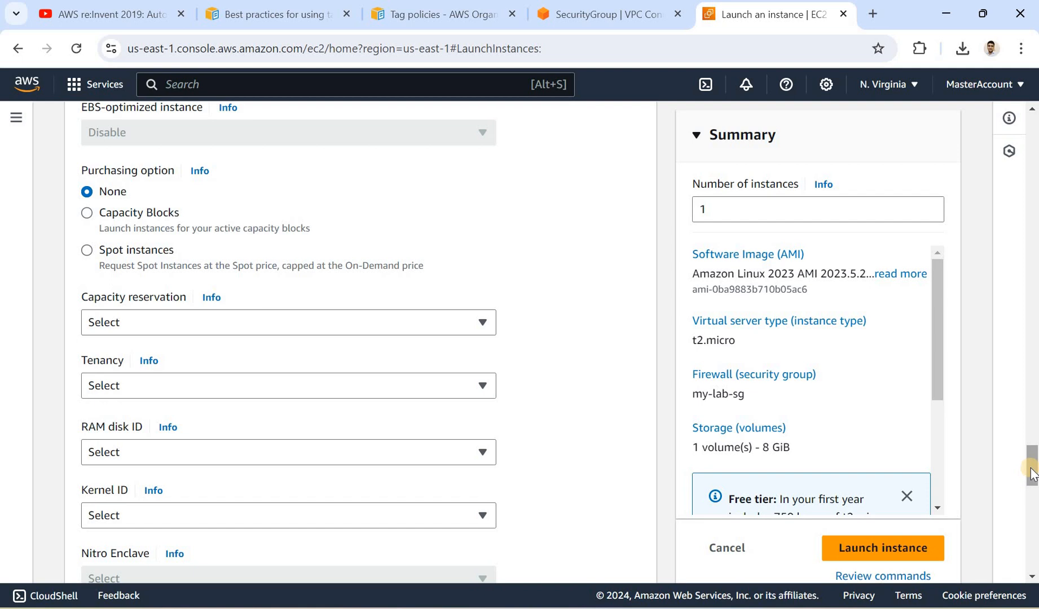
- Check the choices for metadata accessibility and metadata version, keeping Enabled and V2 only (token required)
mouse_move(1032, 468)
mouse_down()
mouse_move(1032, 526)
mouse_move(1032, 513)
mouse_up()
scroll(809, 398, up, 2)
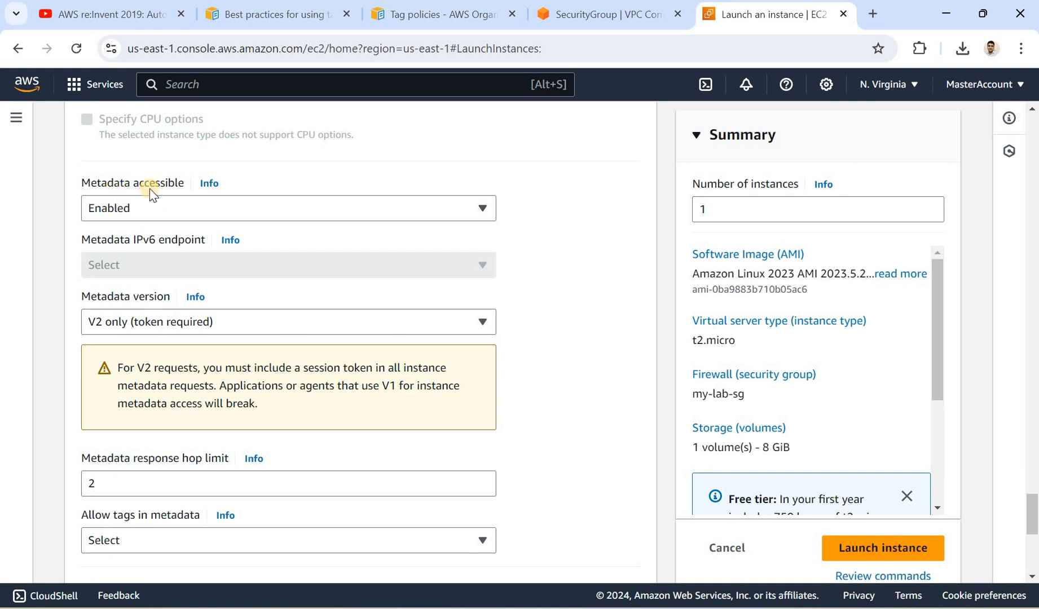
click(157, 219)
click(156, 219)
click(134, 322)
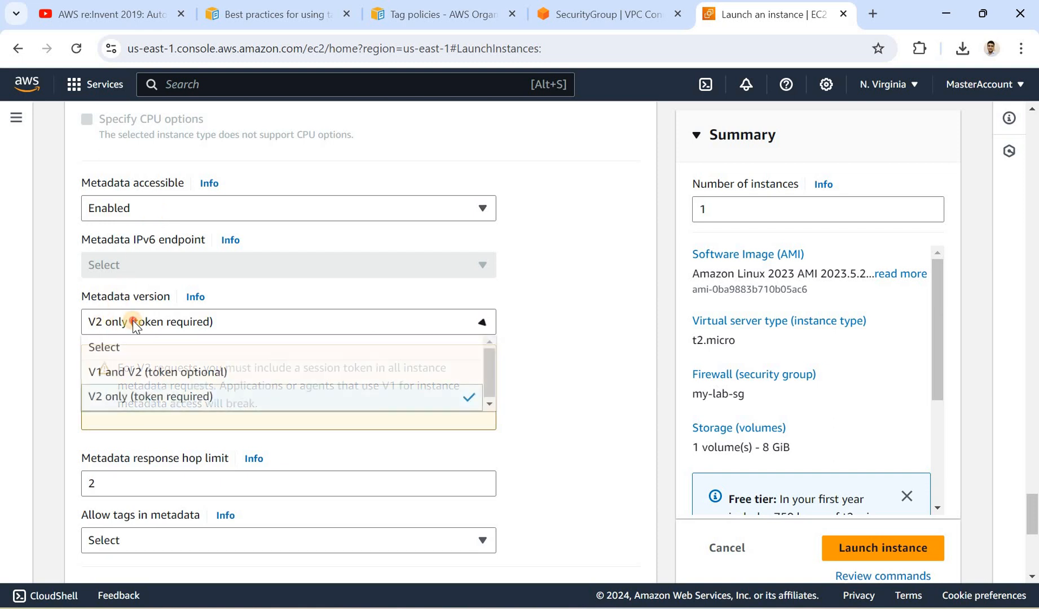
click(134, 322)
click(135, 322)
click(135, 322)
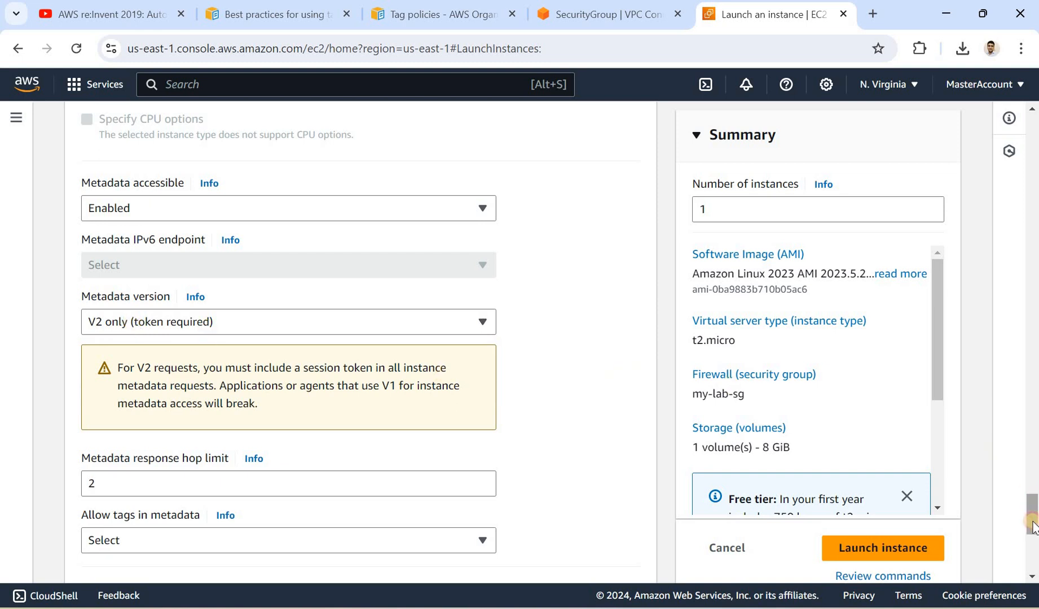
- Check the choices for allowing tags in metadata and keep the option at Select
scroll(331, 403, down, 3)
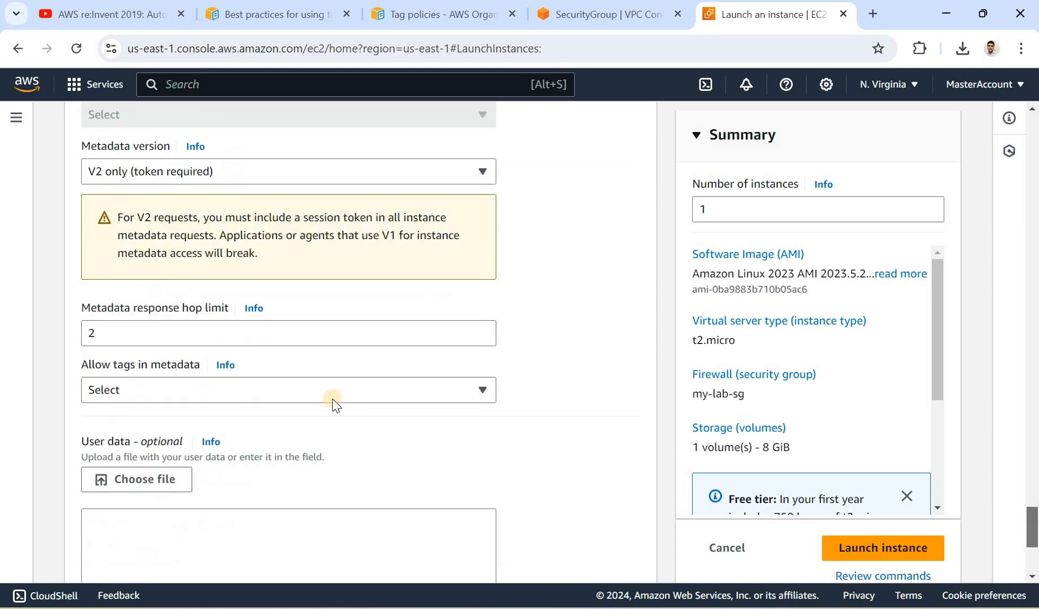
click(266, 395)
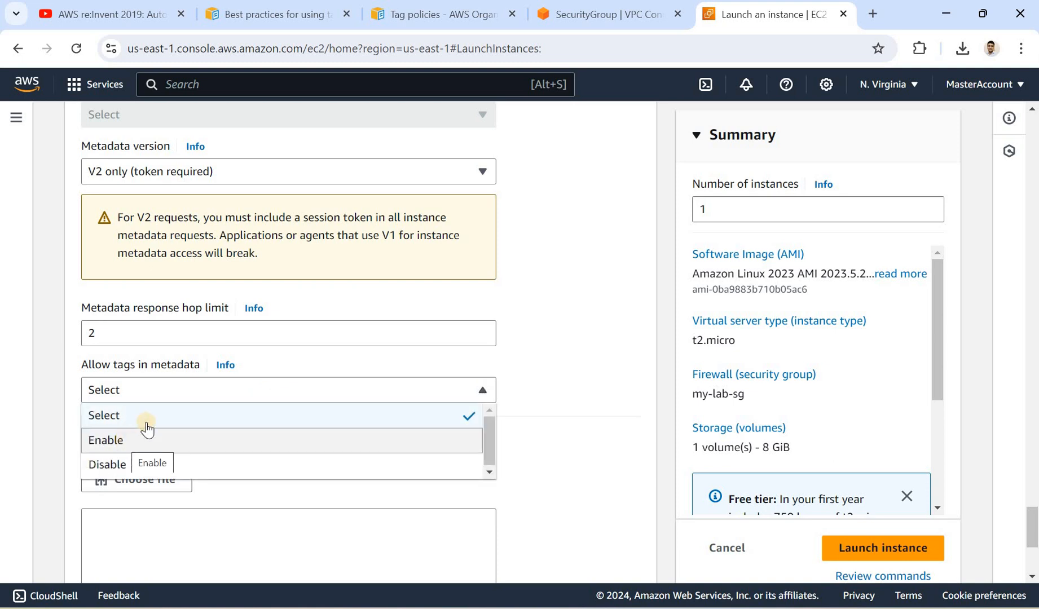
click(569, 427)
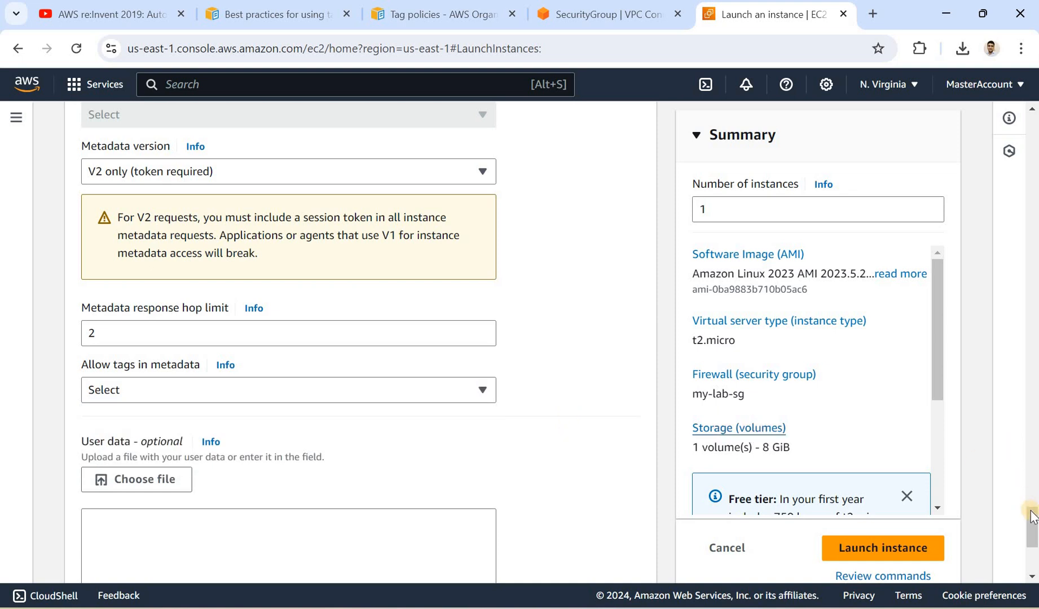
- Enter "yum install httpd -y" as the first line of the user data and start a second line with "systemctl"
scroll(413, 385, down, 5)
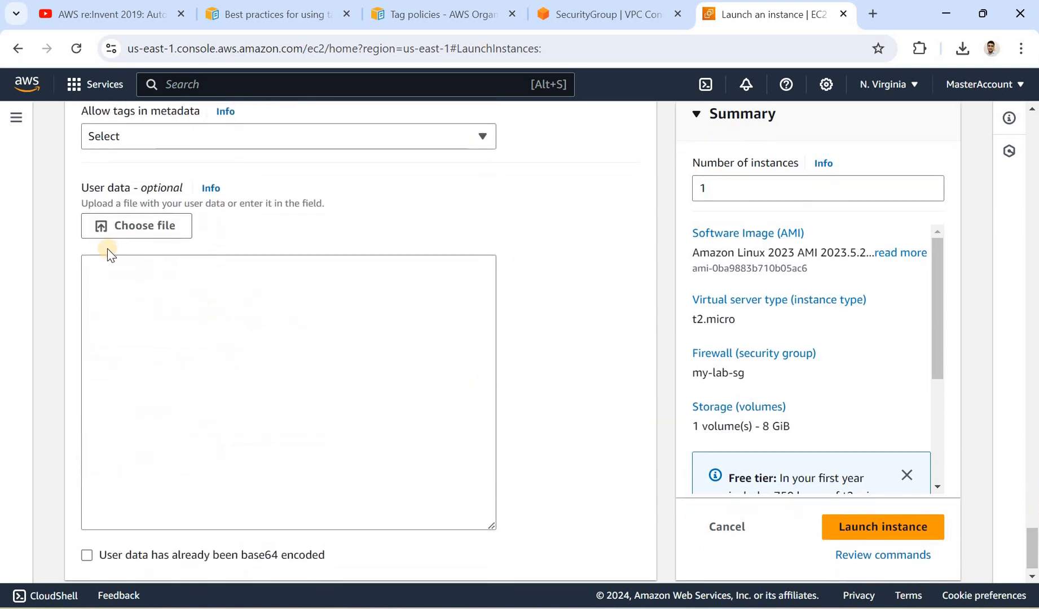
click(114, 273)
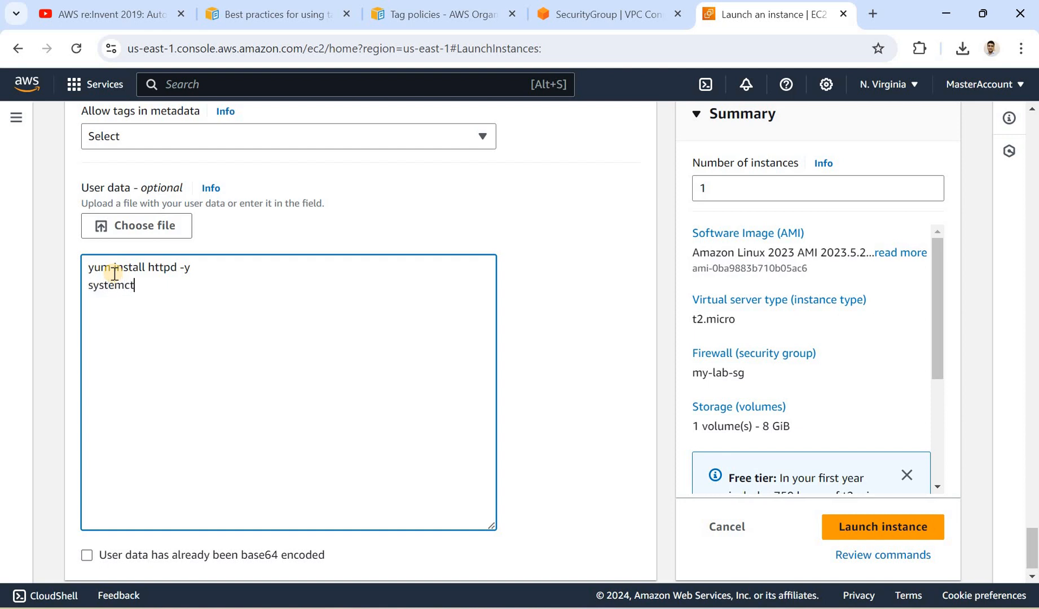
text(l)
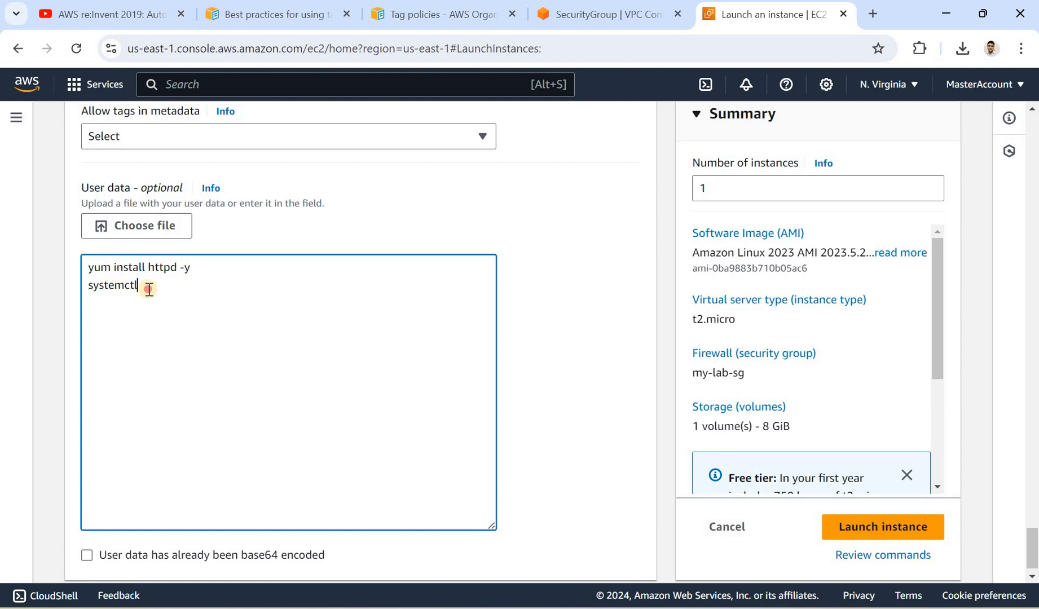
key(shift+Home)
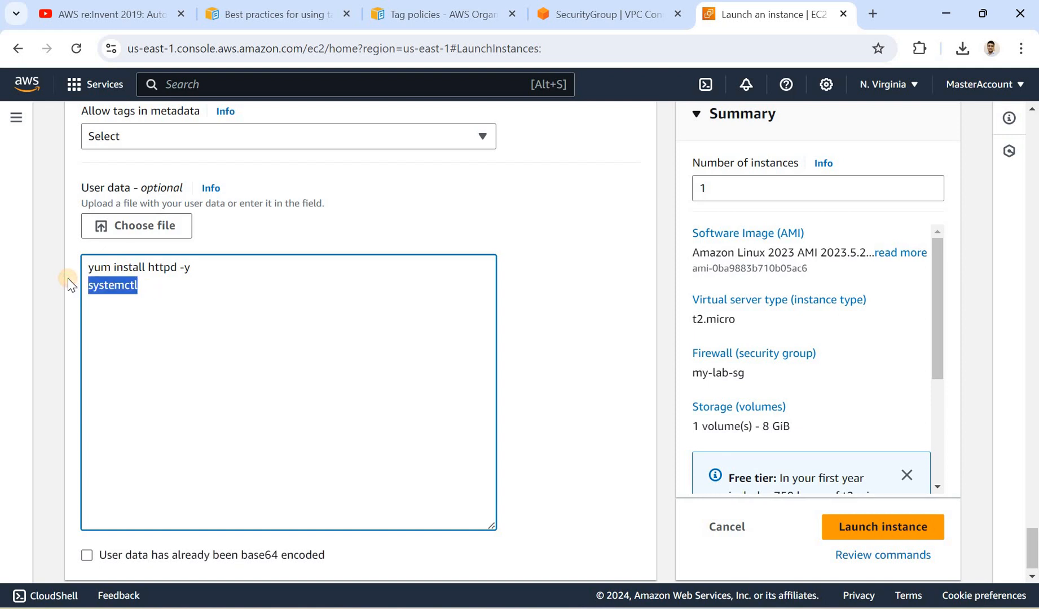
- Search the web in a new browser tab for "systemctl httpd start"
click(879, 21)
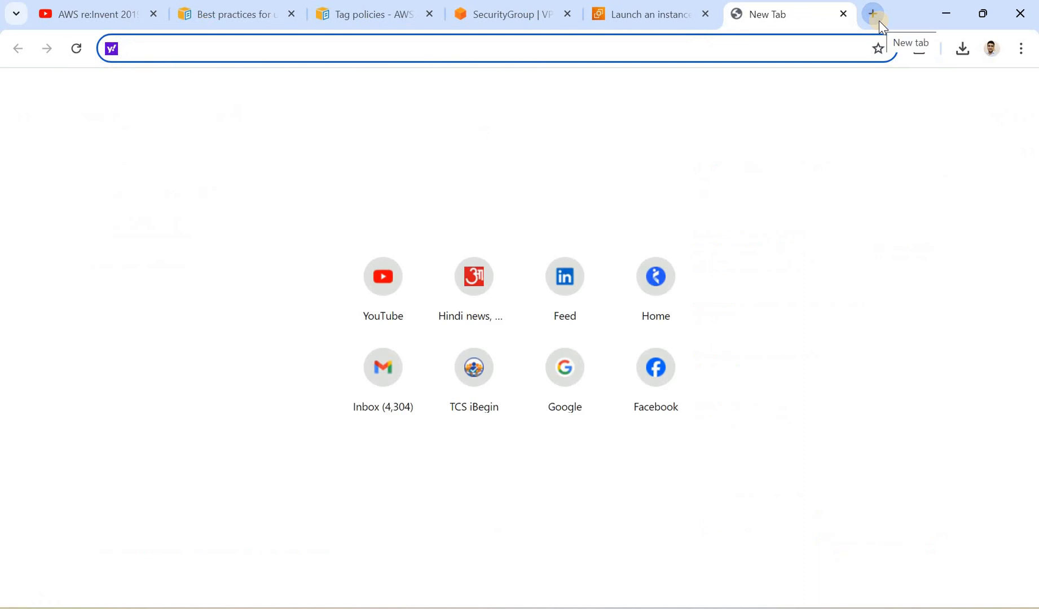
text(httpd)
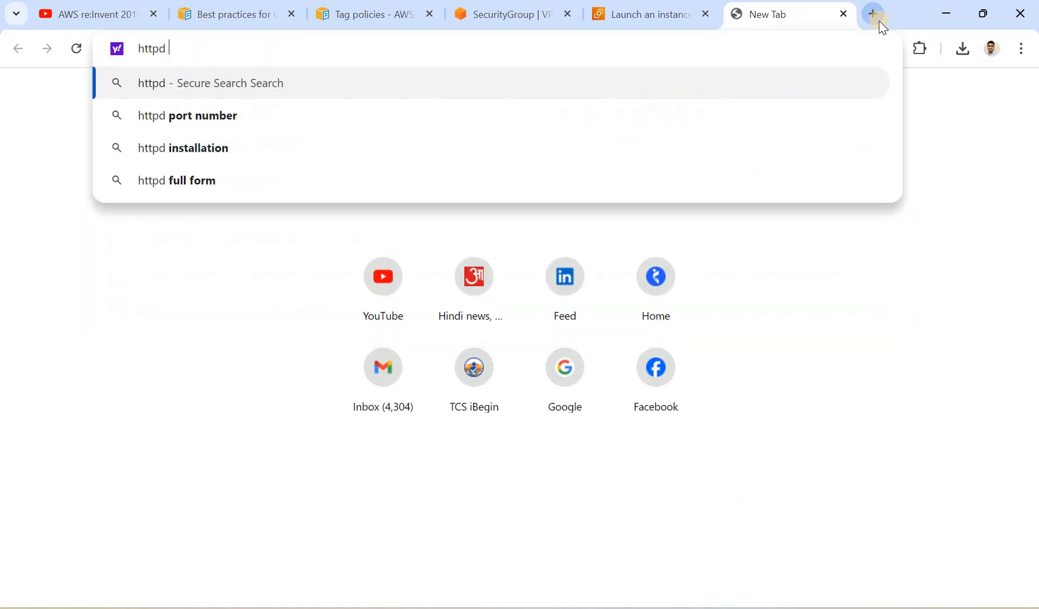
key(BackSpace)
key(BackSpace)
key(BackSpace)
key(BackSpace)
key(BackSpace)
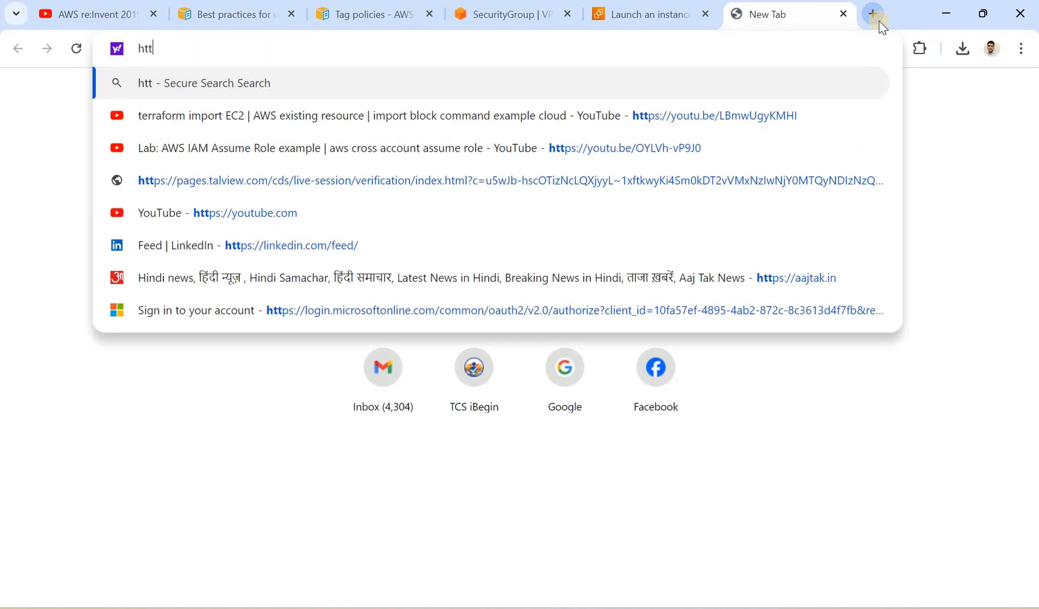
text(systemctl)
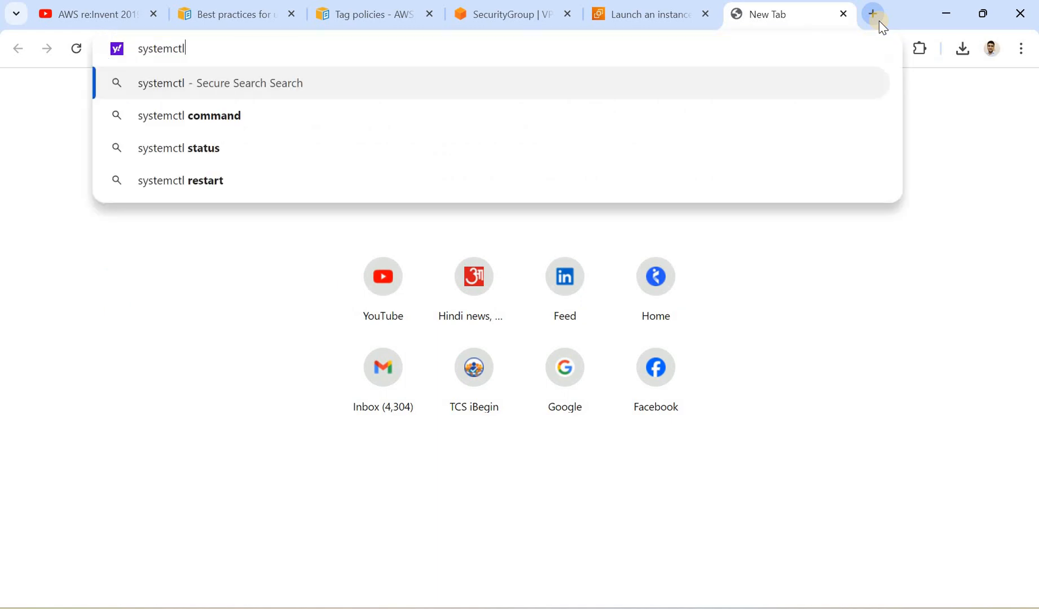
text( hhtpd)
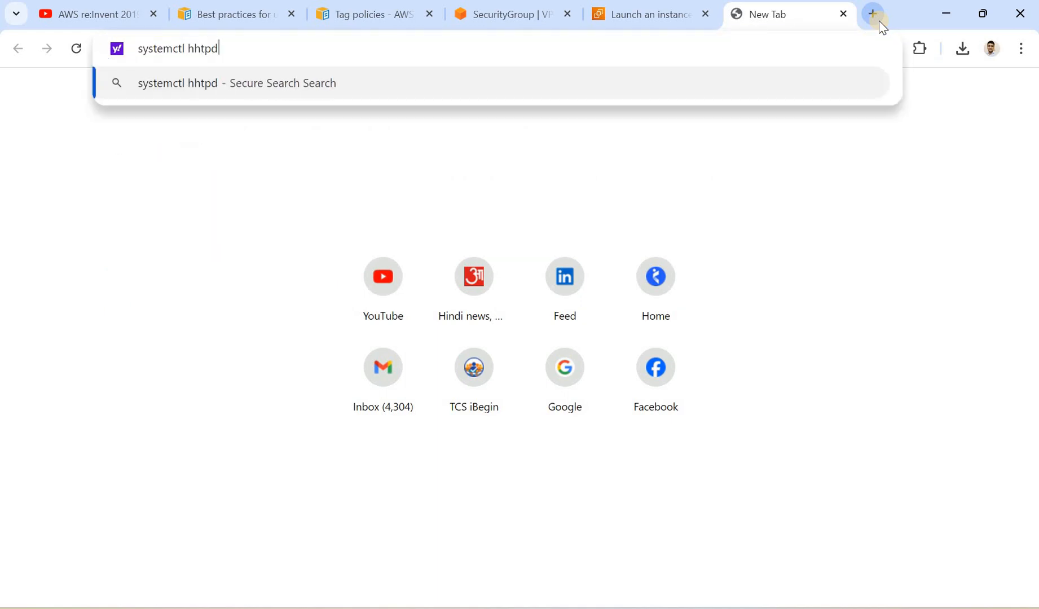
key(BackSpace)
key(BackSpace)
key(BackSpace)
key(BackSpace)
key(BackSpace)
text(tt)
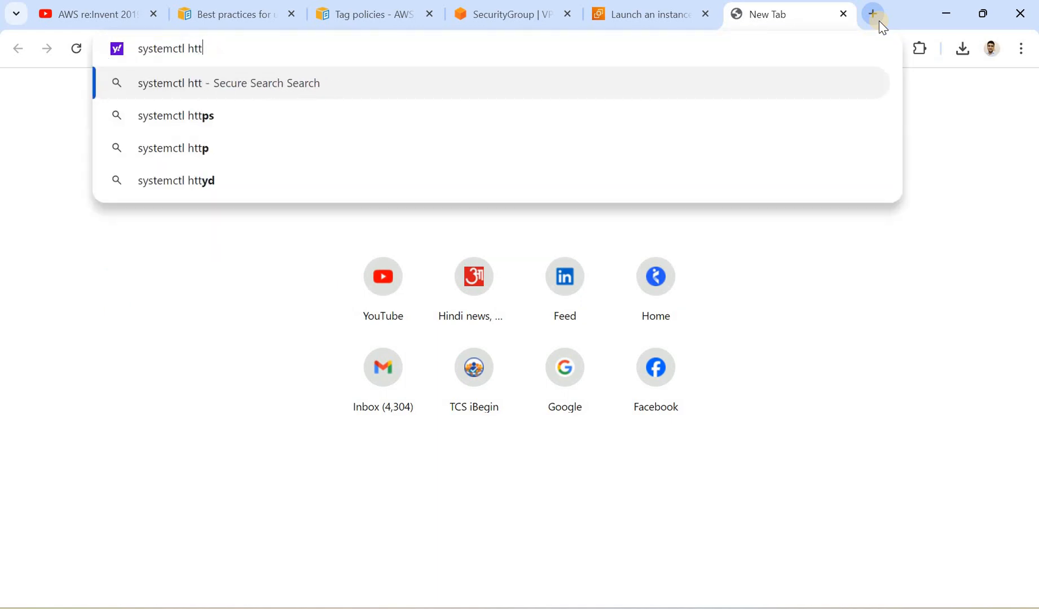
text(pd start)
key(Return)
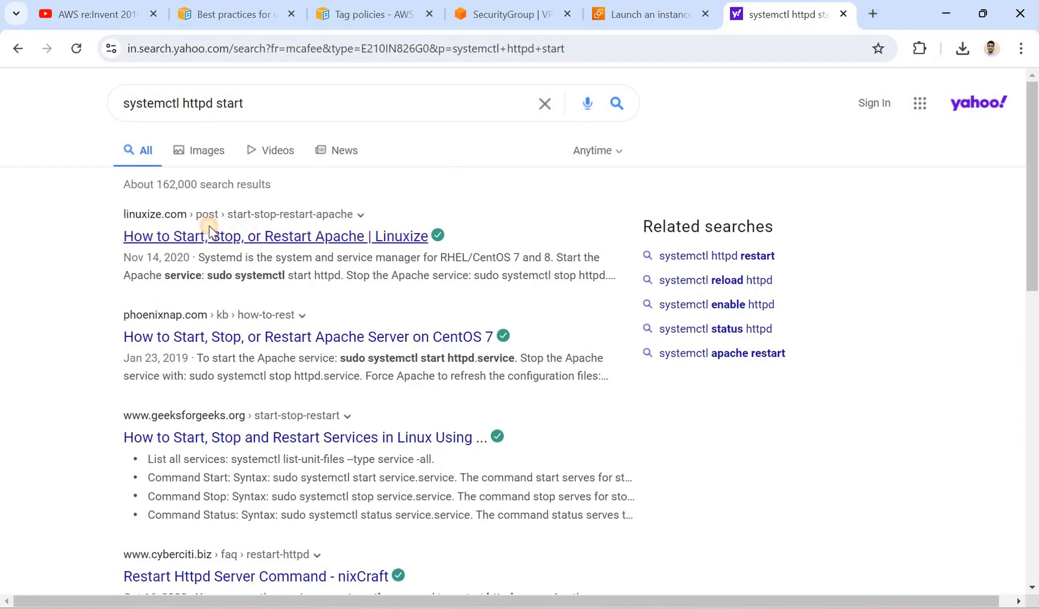
- Open the Linuxize article on starting, stopping or restarting Apache and copy "systemctl start" from its start command
click(210, 235)
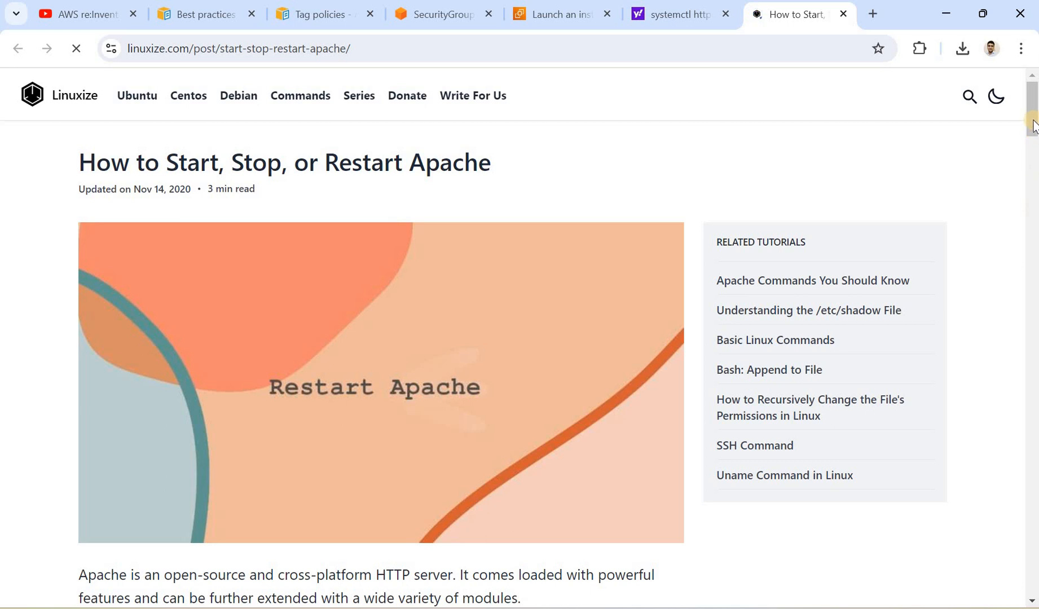
drag(1031, 179, 1035, 321)
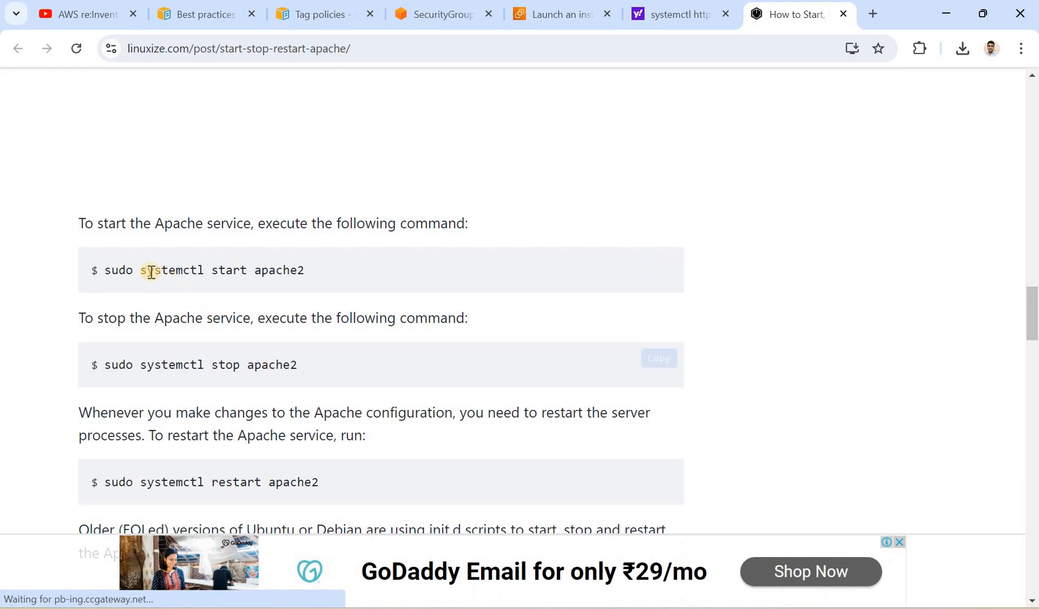
drag(142, 272, 250, 269)
key(ctrl+c)
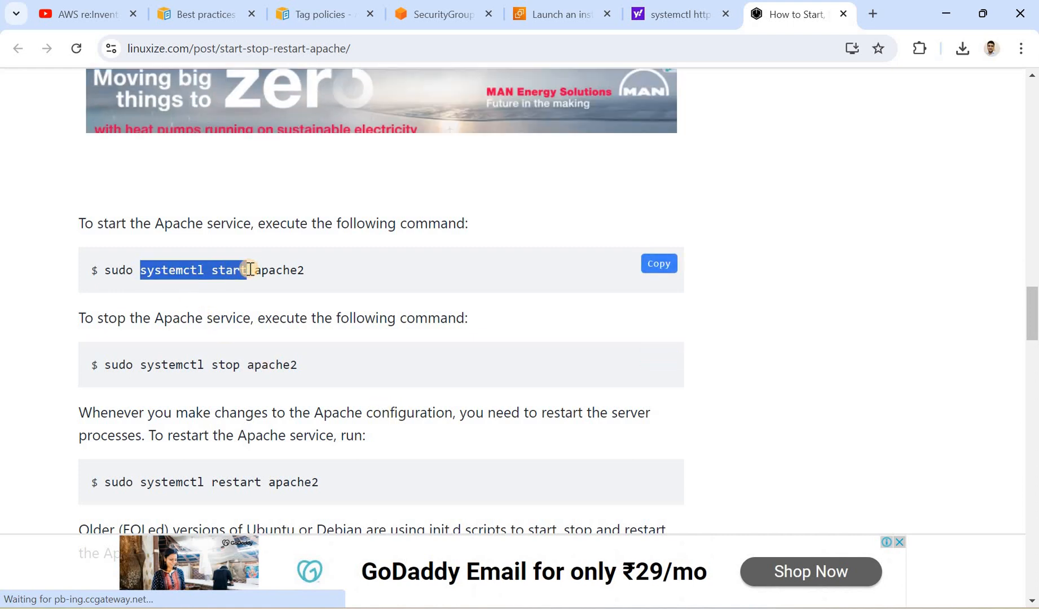
- Return to the instance launch page and replace the partial second line of the user data with "systemctl start httpd"
click(685, 17)
click(563, 26)
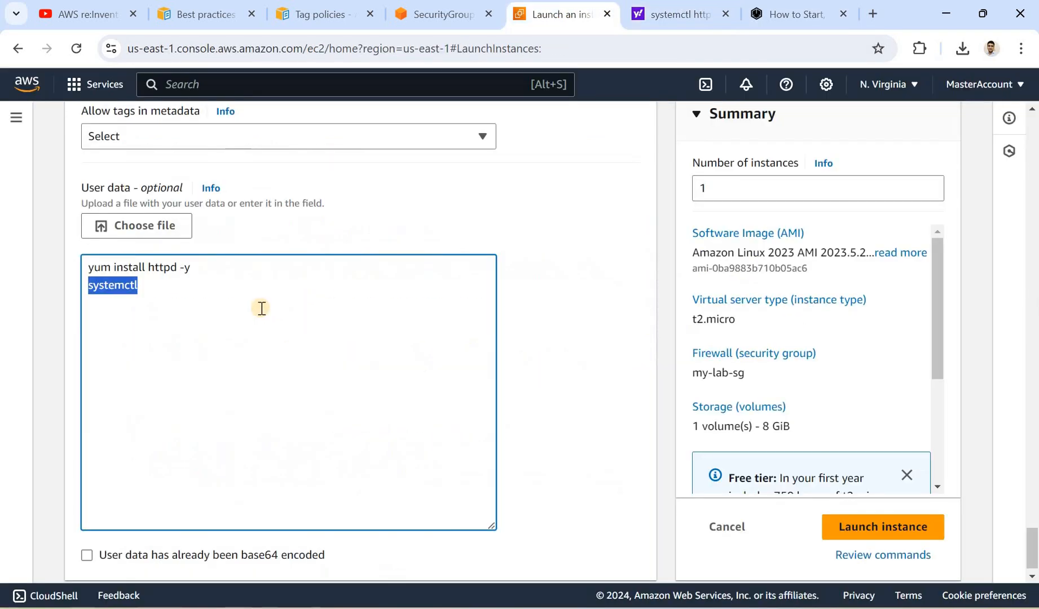
key(ctrl+v)
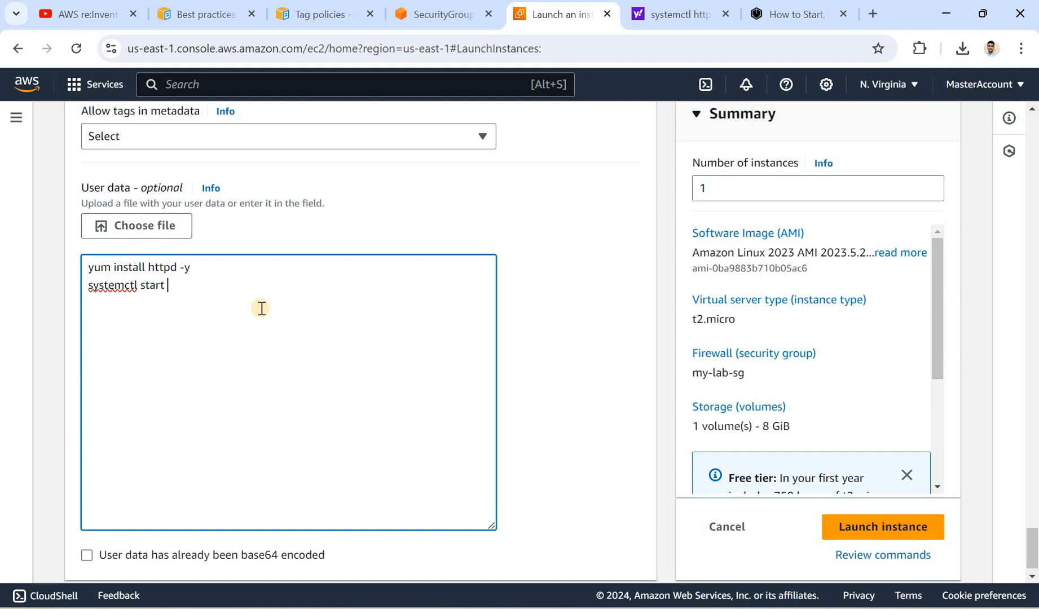
text(httpd)
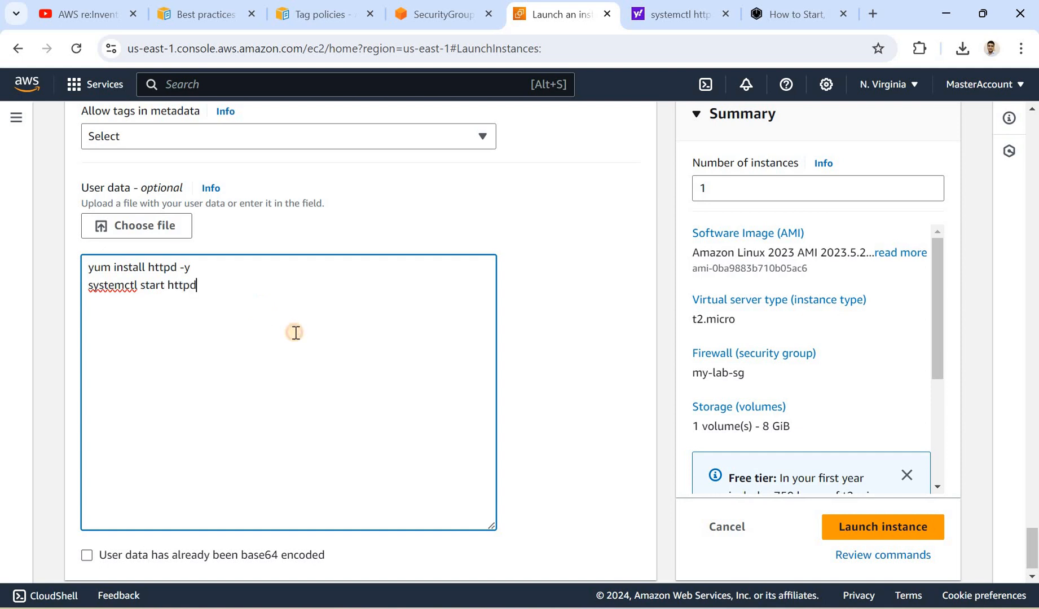
click(105, 287)
drag(198, 269, 204, 291)
click(210, 309)
- Review the launch summary, including the AMI, instance type, security group, storage and free tier details
drag(1031, 538, 1032, 546)
mouse_move(936, 342)
mouse_down()
mouse_move(941, 364)
mouse_move(940, 342)
mouse_up()
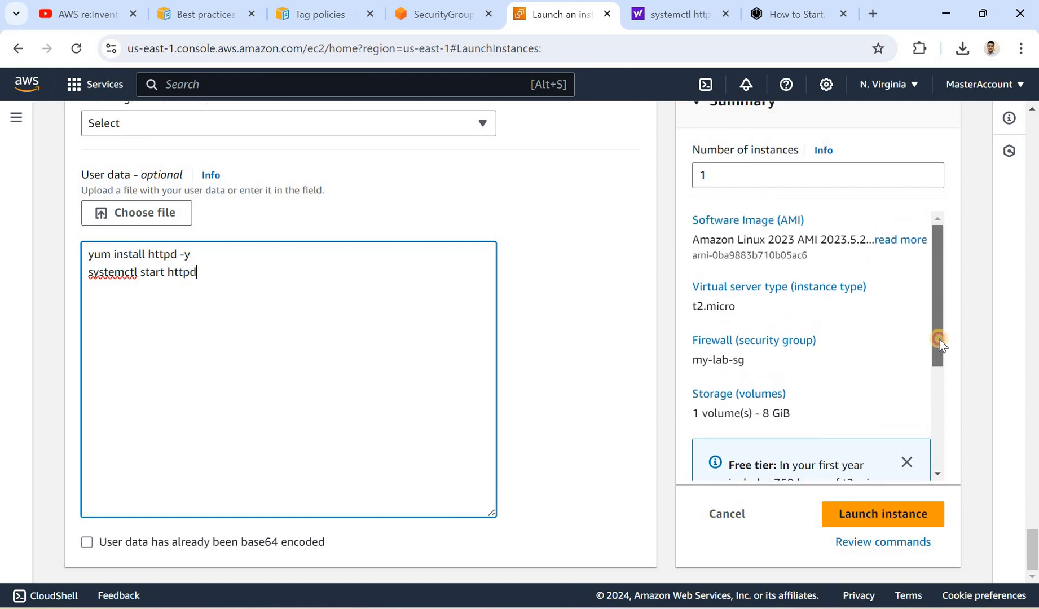
drag(940, 339, 940, 340)
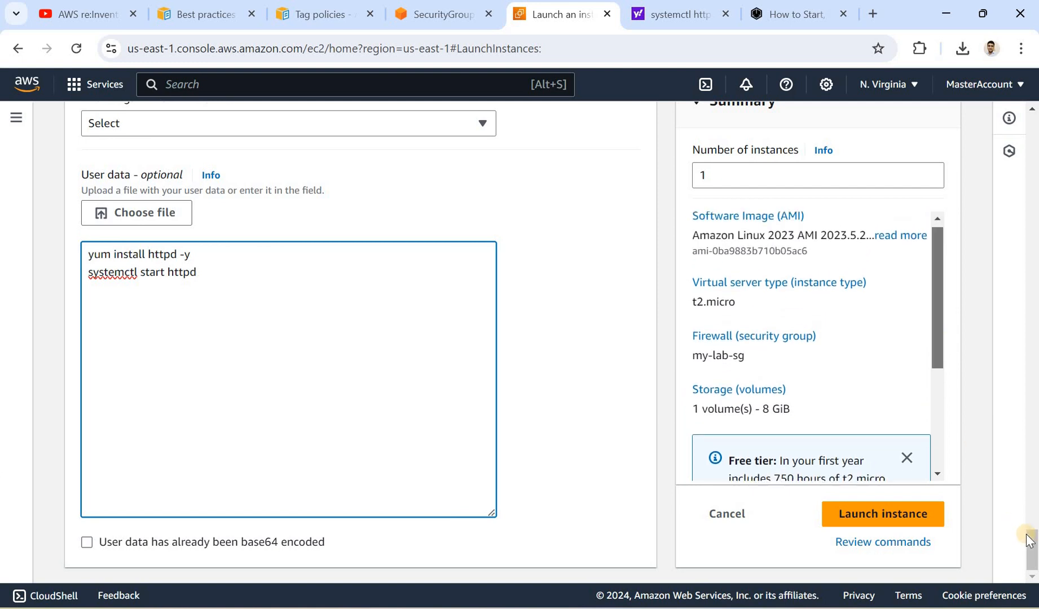
drag(934, 303, 953, 426)
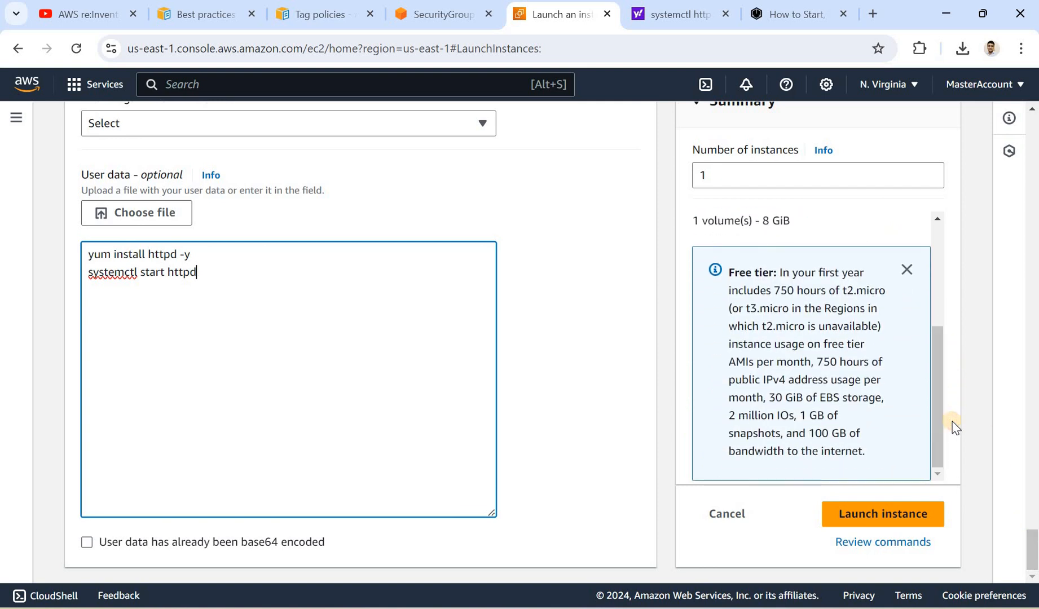
drag(932, 376, 945, 264)
- Set the number of instances to 1 and launch the instance
click(775, 176)
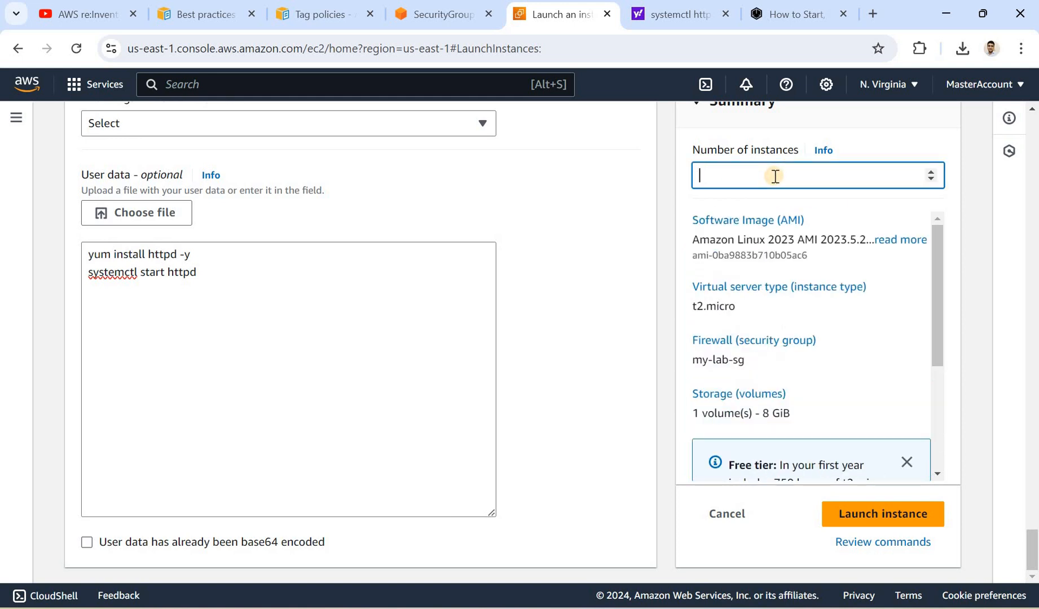
key(Down)
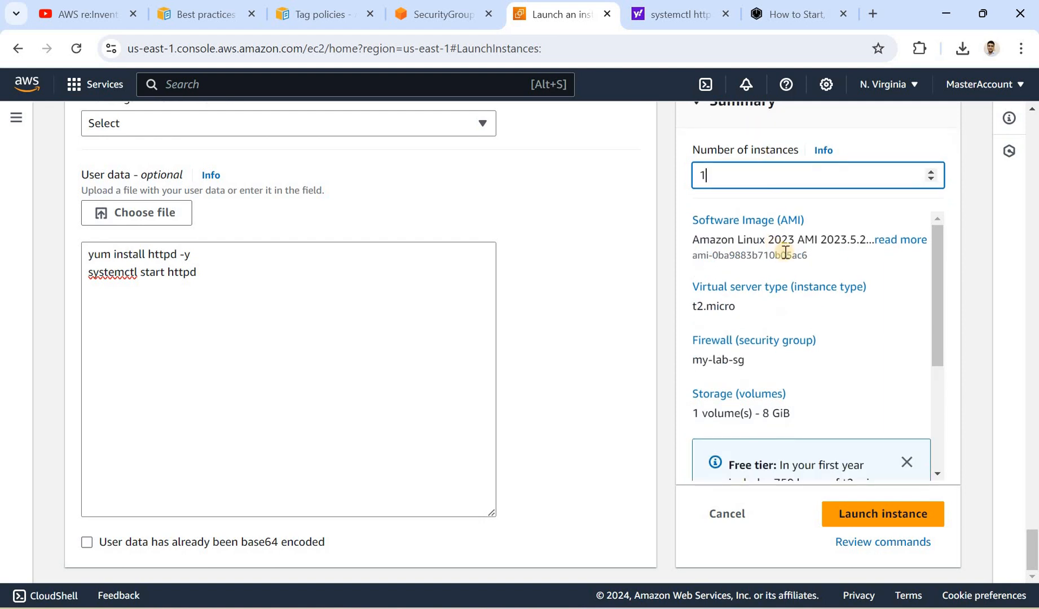
drag(939, 298, 933, 362)
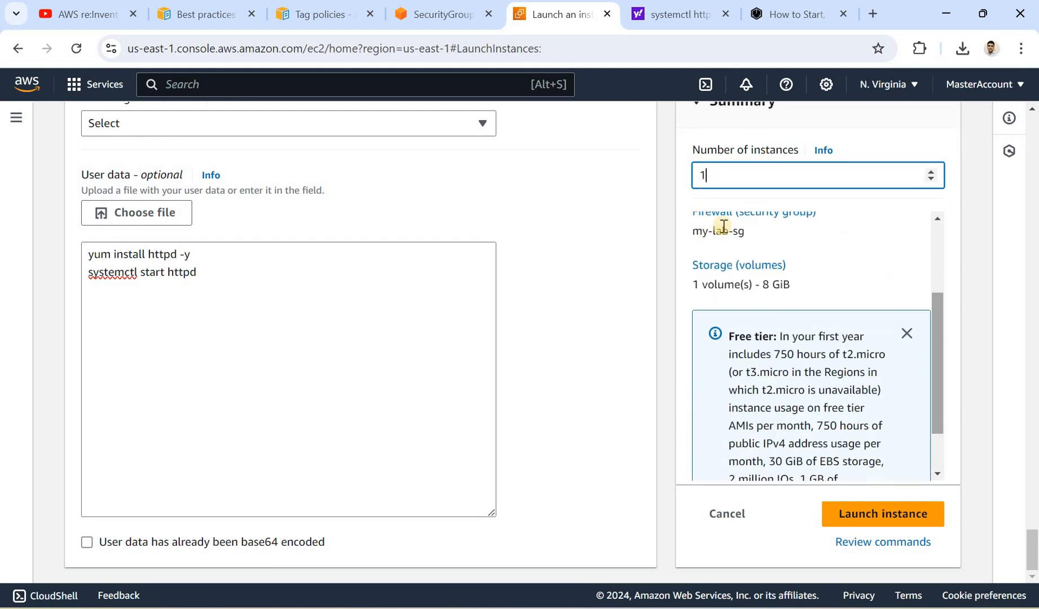
scroll(925, 299, up, 1)
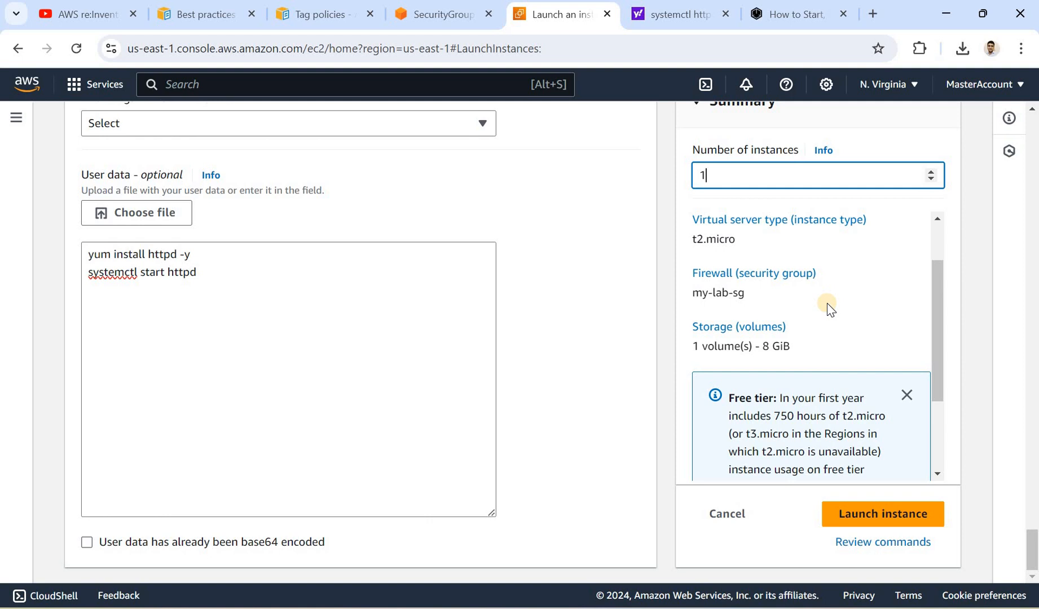
drag(936, 293, 888, 493)
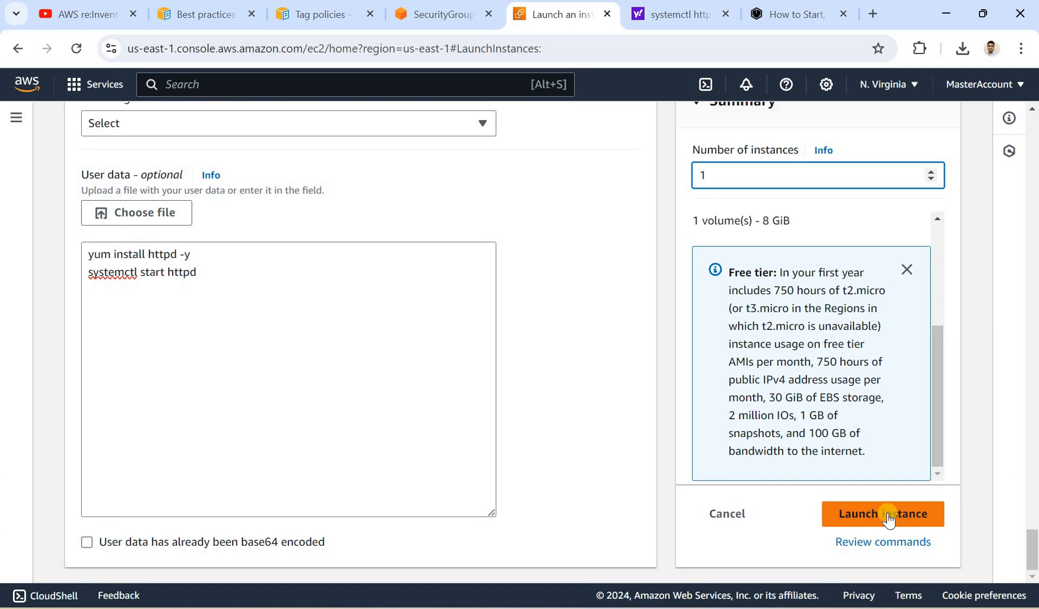
click(888, 514)
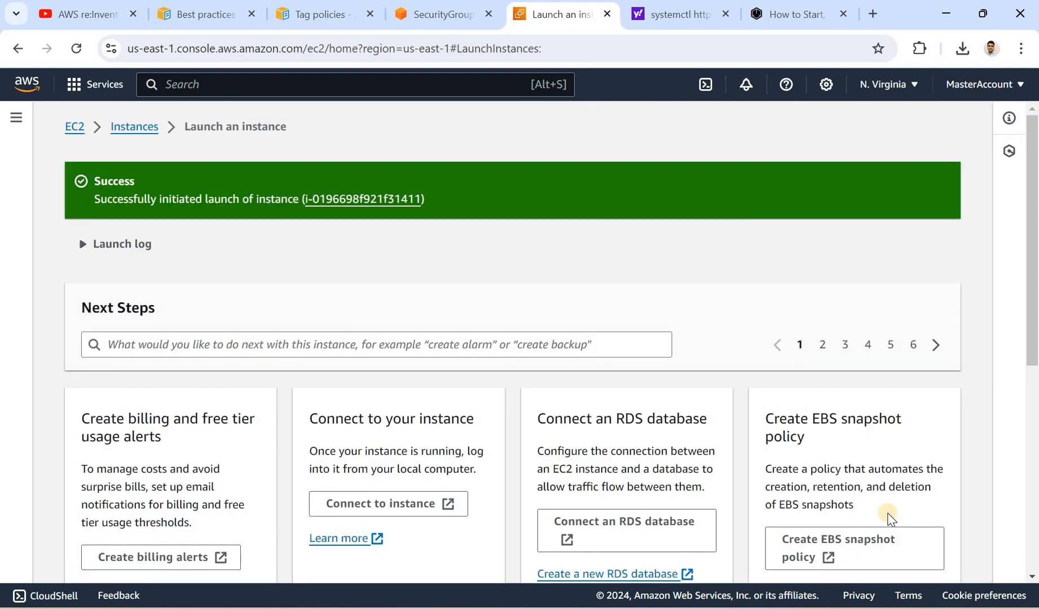
- Examine the launch log and the suggested next steps for the new instance, and open the list of all instances
click(80, 252)
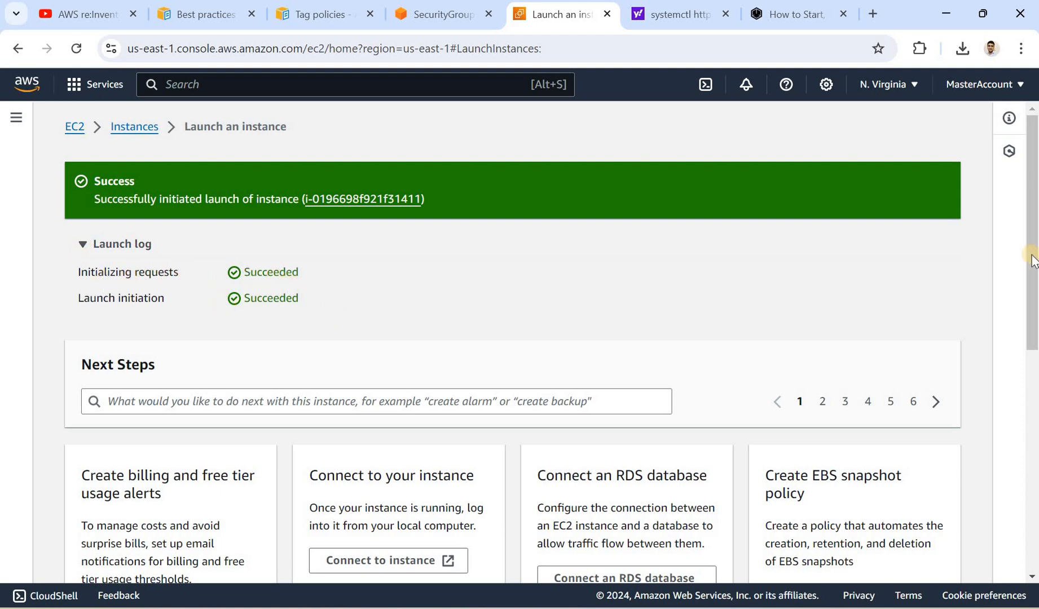
scroll(1012, 478, down, 8)
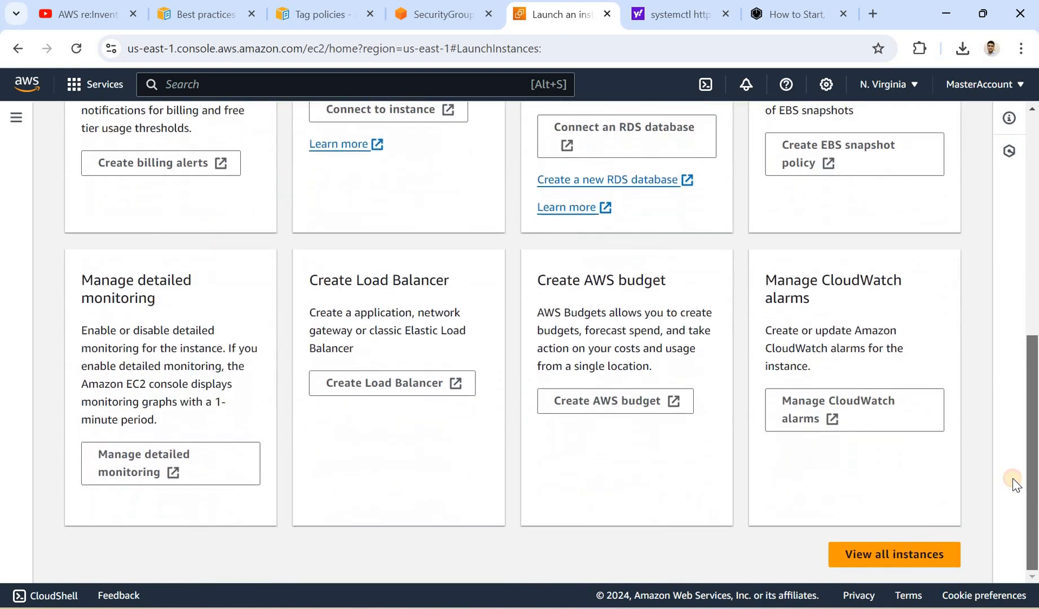
scroll(1015, 383, up, 5)
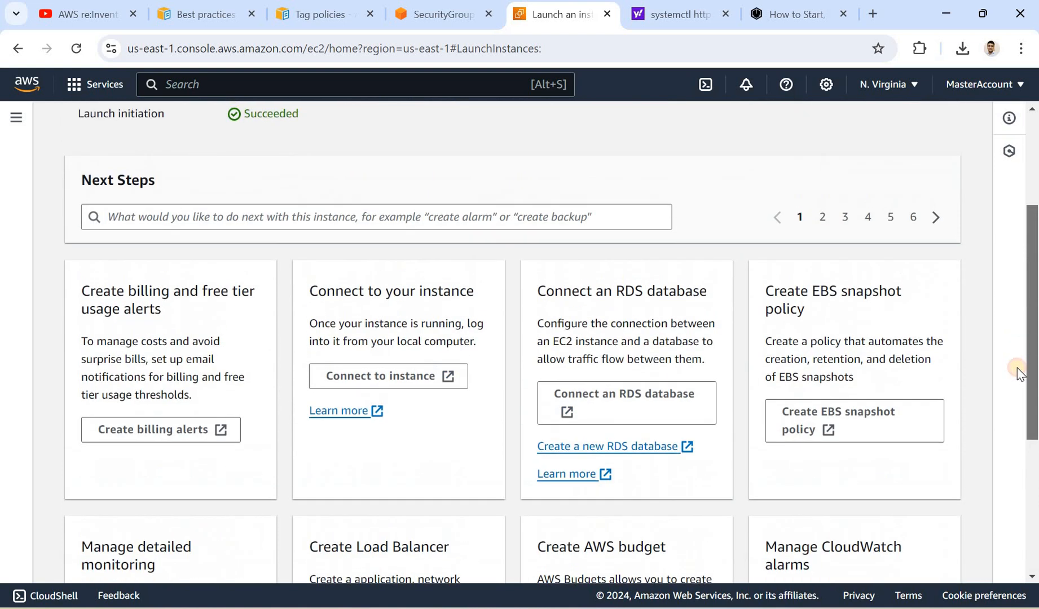
scroll(1017, 381, down, 1)
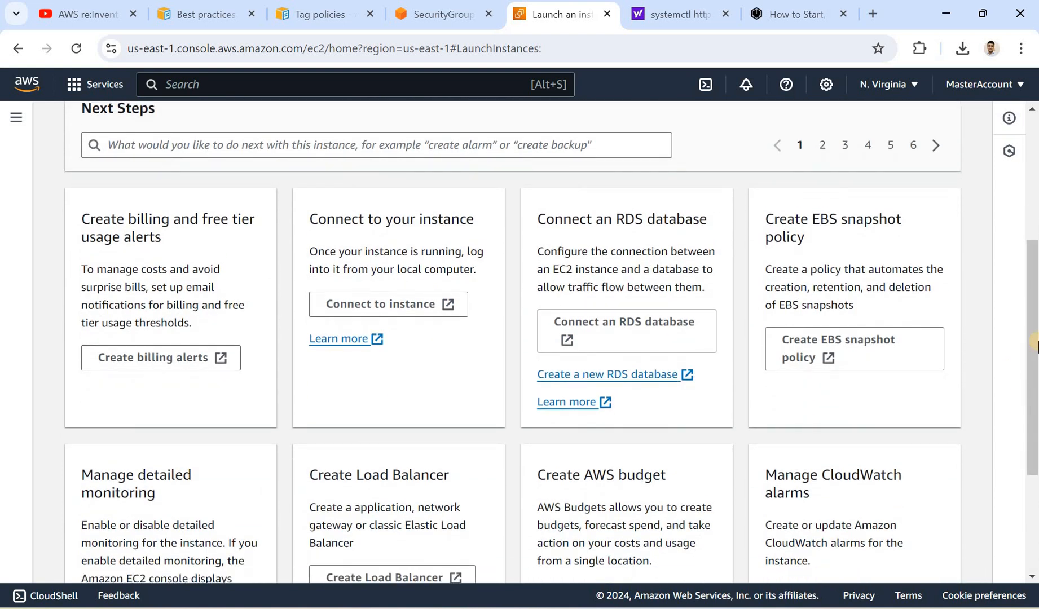
scroll(397, 276, down, 2)
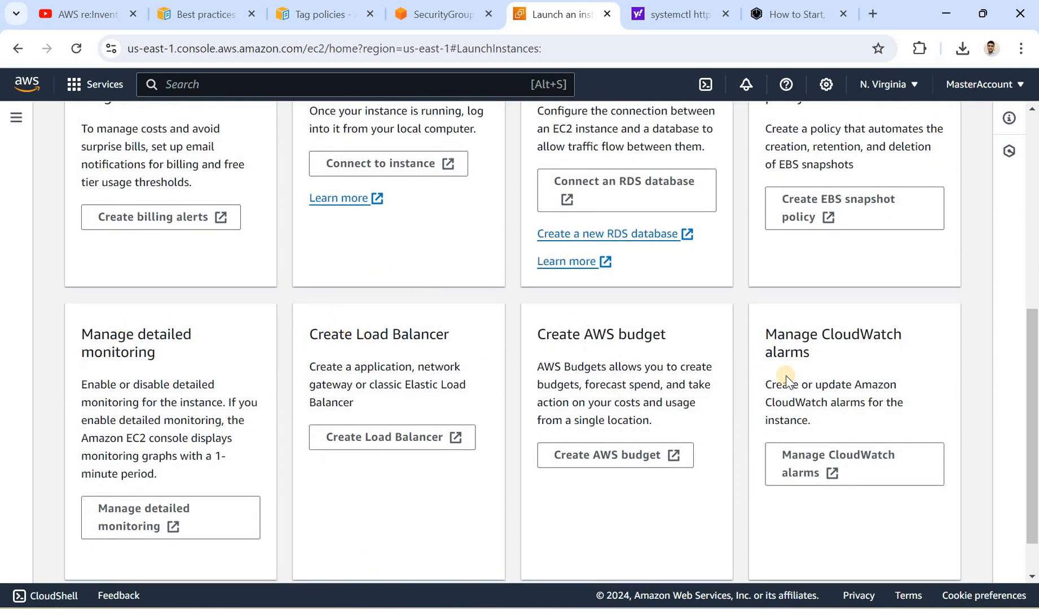
scroll(1035, 409, down, 1)
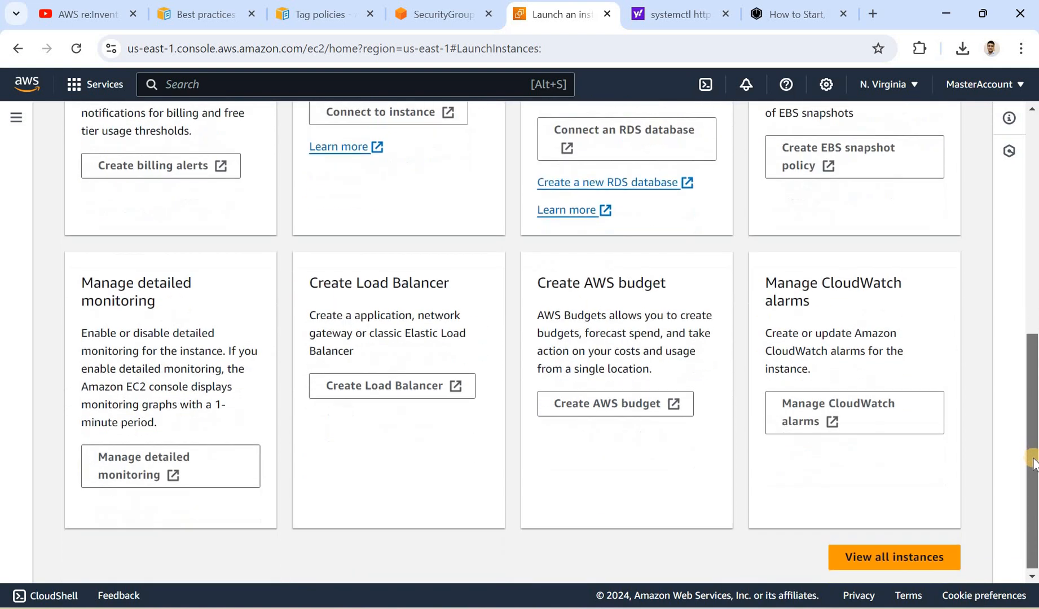
scroll(1035, 210, up, 8)
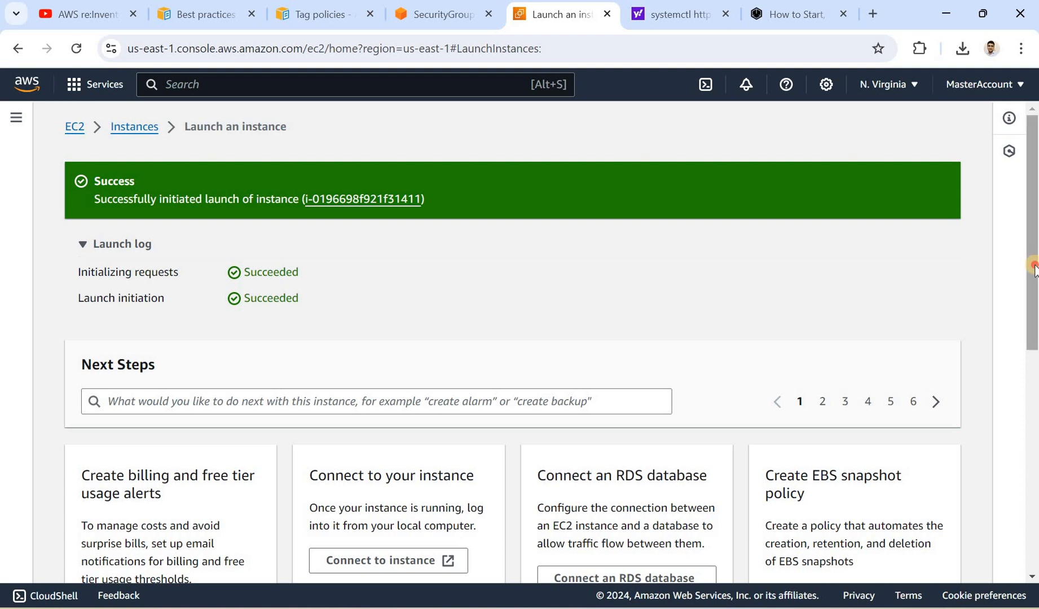
scroll(1035, 349, down, 1)
scroll(1033, 350, down, 7)
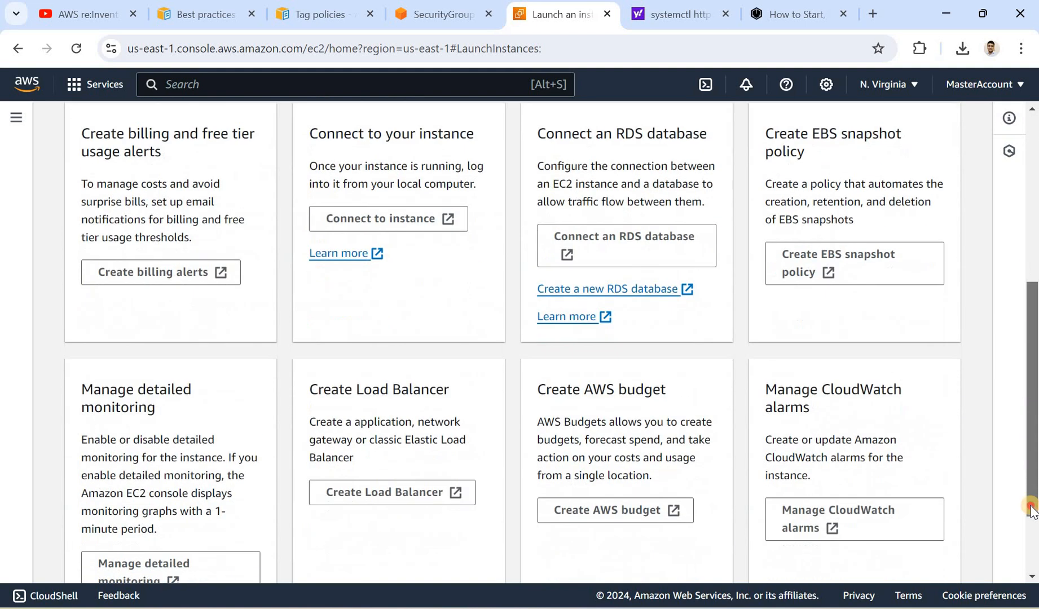
click(865, 559)
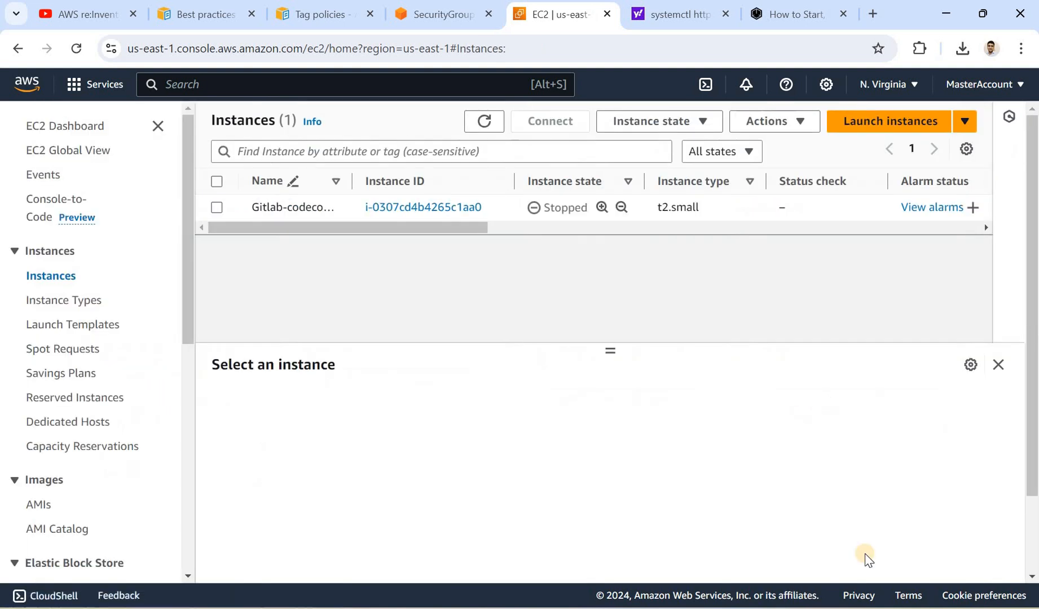
- Refresh the instance list, select web-server-01 and check its public and private IPv4 addresses
click(481, 135)
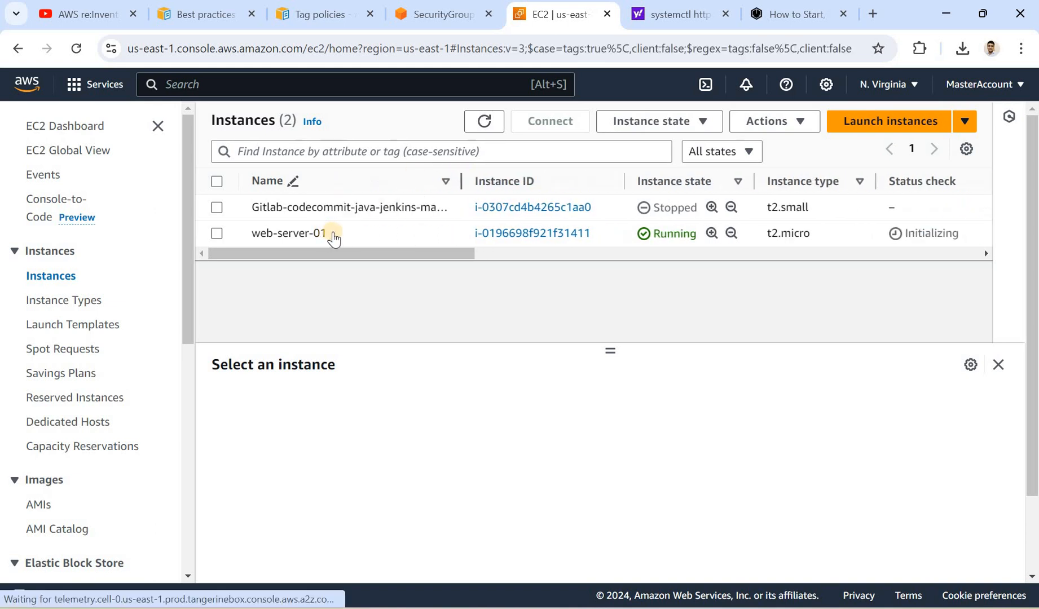
click(216, 233)
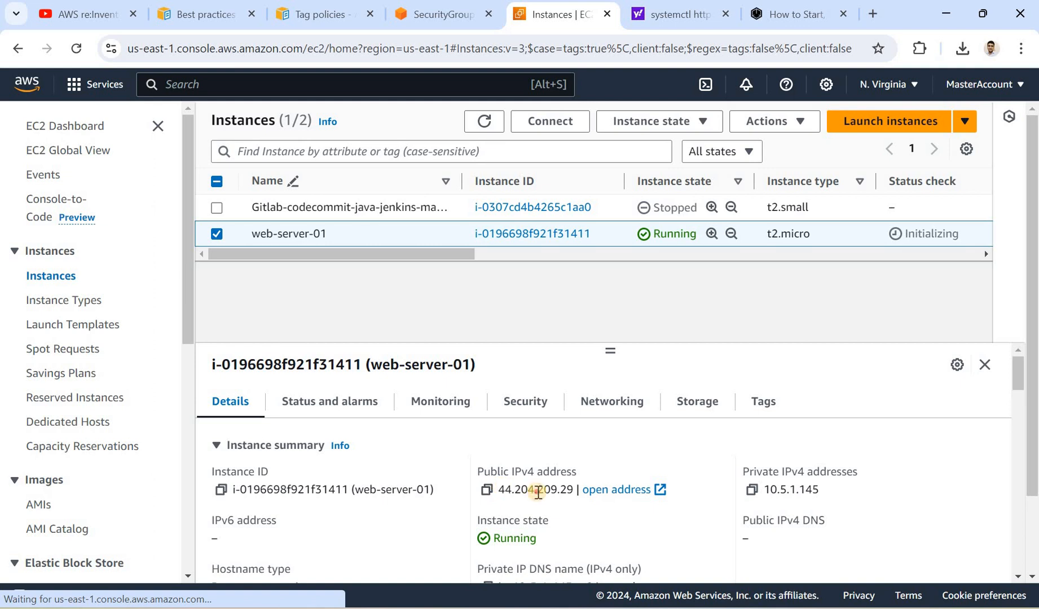
drag(498, 489, 574, 489)
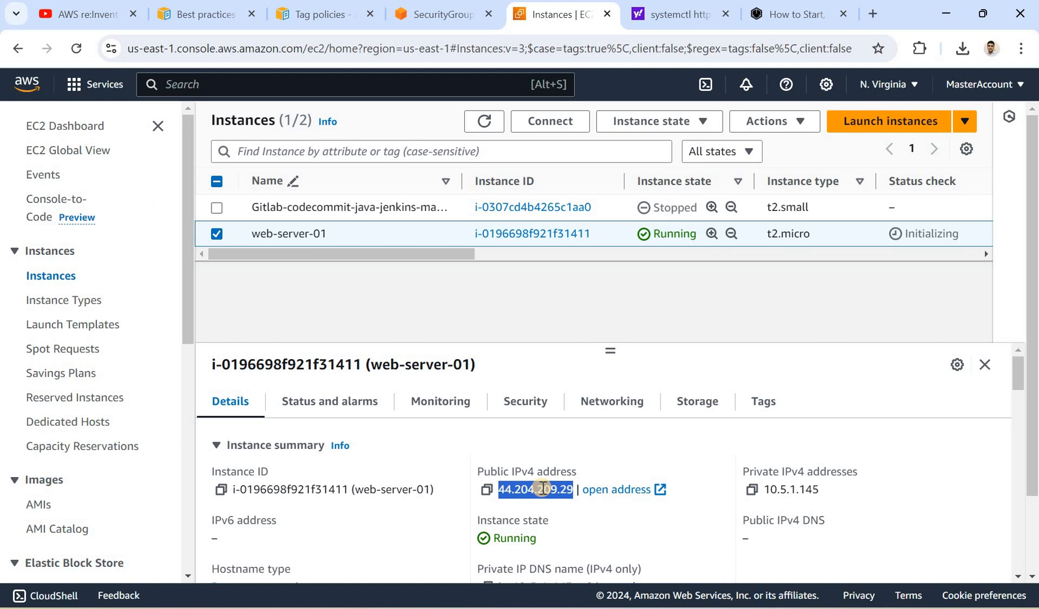
double_click(768, 494)
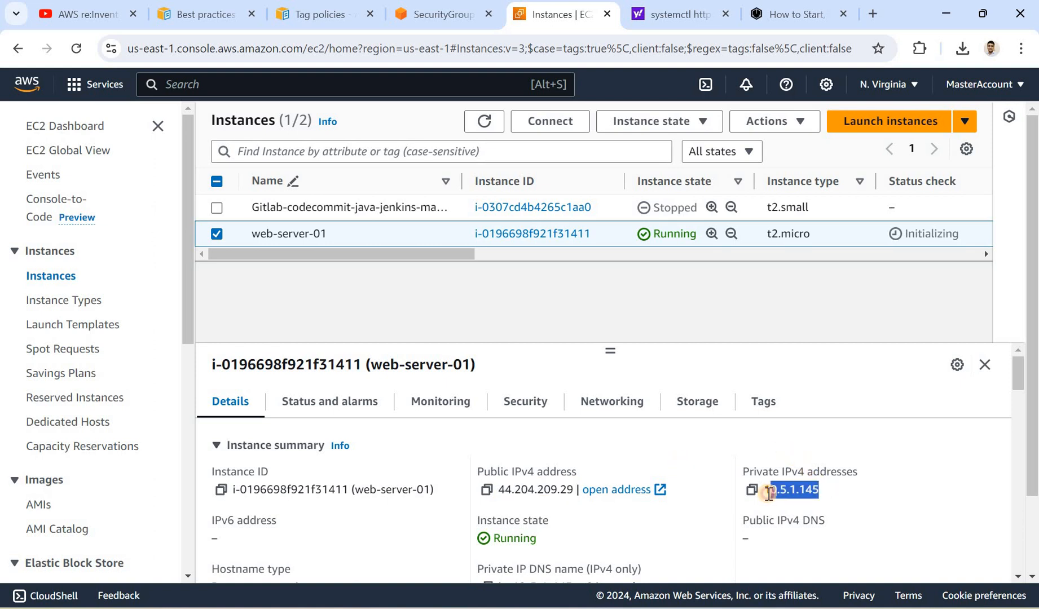
- Review web-server-01's instance summary, including the IAM role, IMDSv2 setting, subnet, VPC and instance type
drag(1015, 379, 1007, 420)
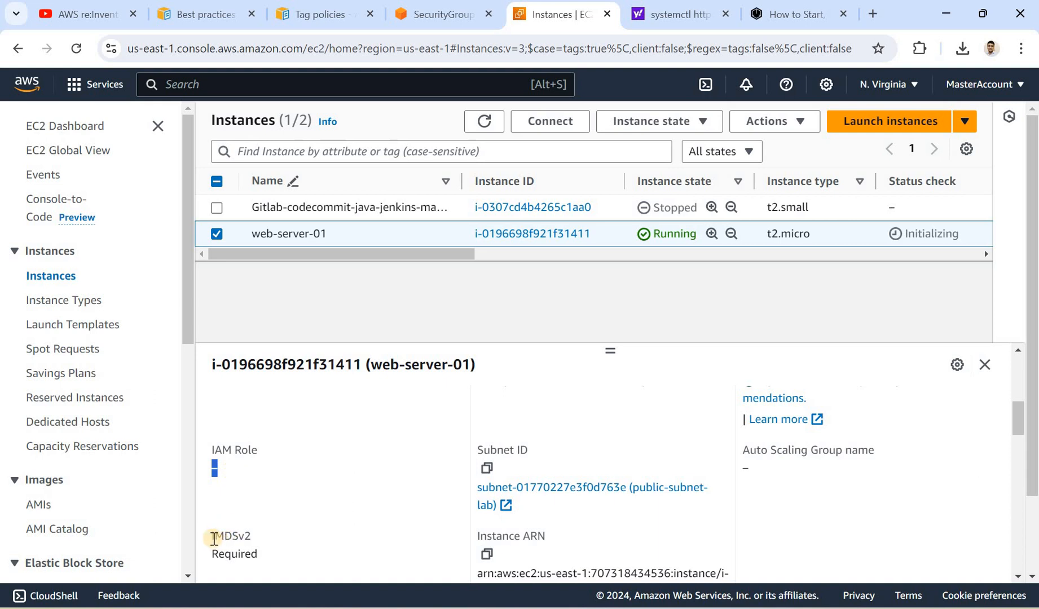
double_click(251, 541)
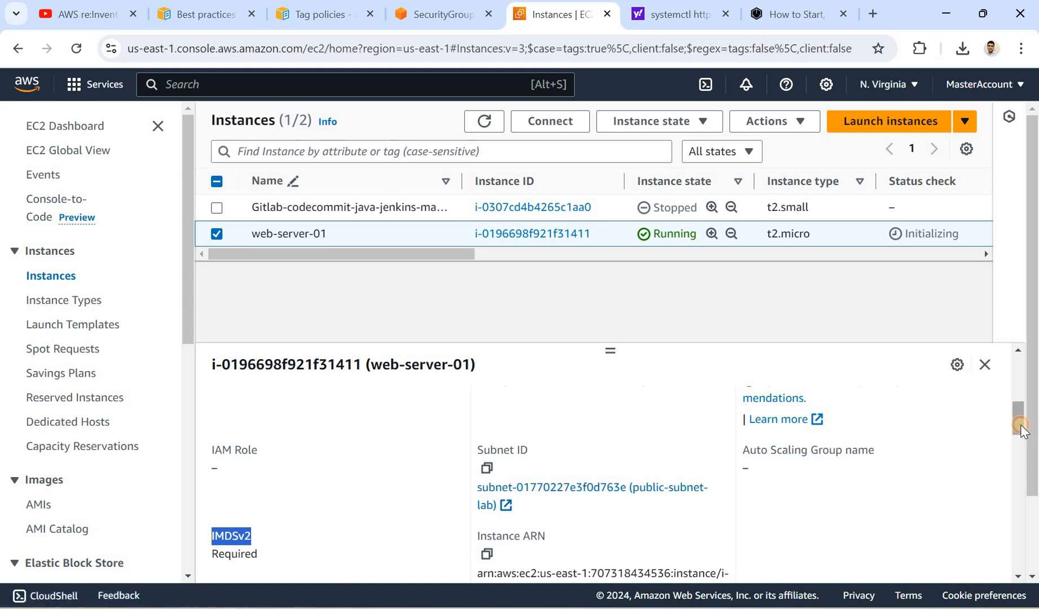
scroll(1023, 434, down, 1)
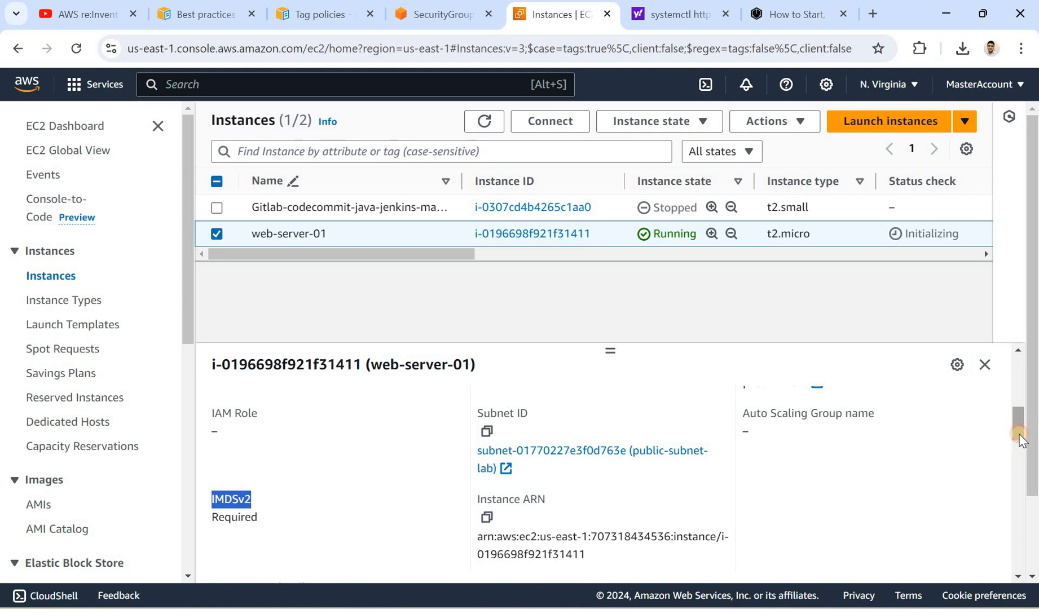
drag(1024, 430, 1015, 399)
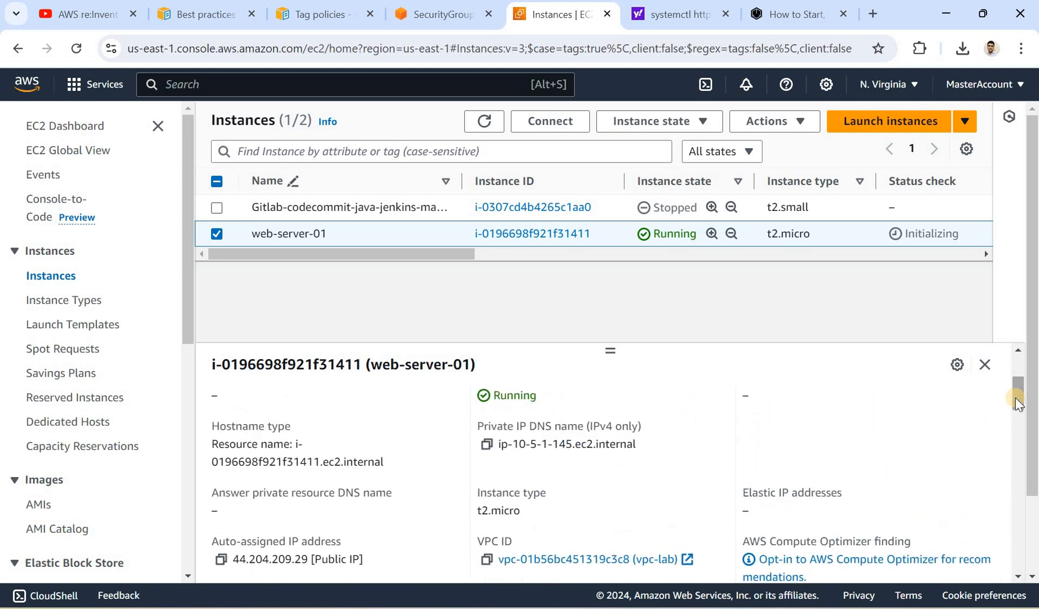
- Search the page for "tags" and check the setting that allows tags in web-server-01's instance metadata
key(ctrl+f)
text(tags)
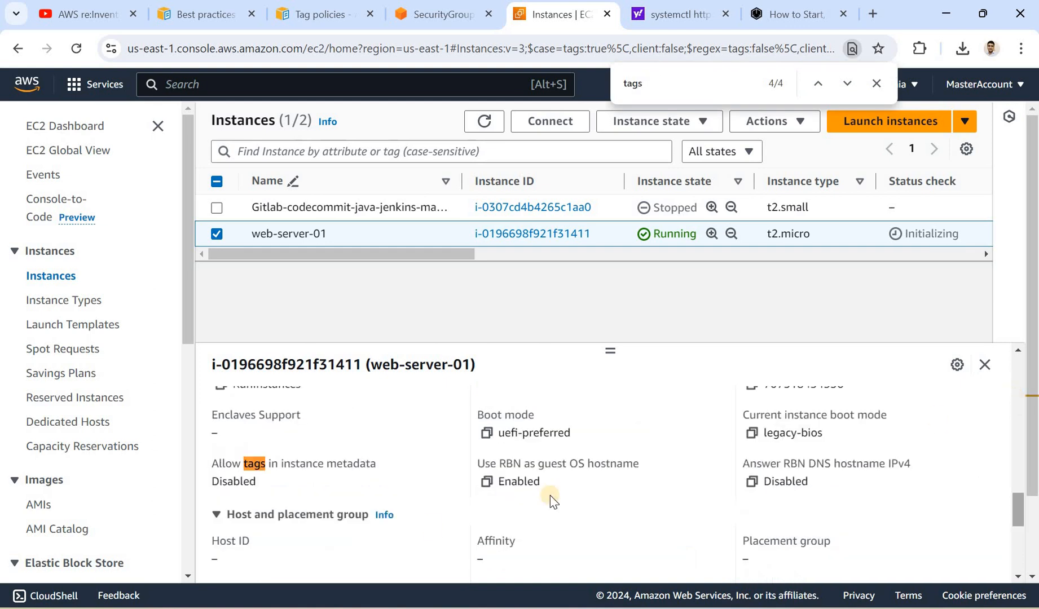
drag(282, 483, 219, 464)
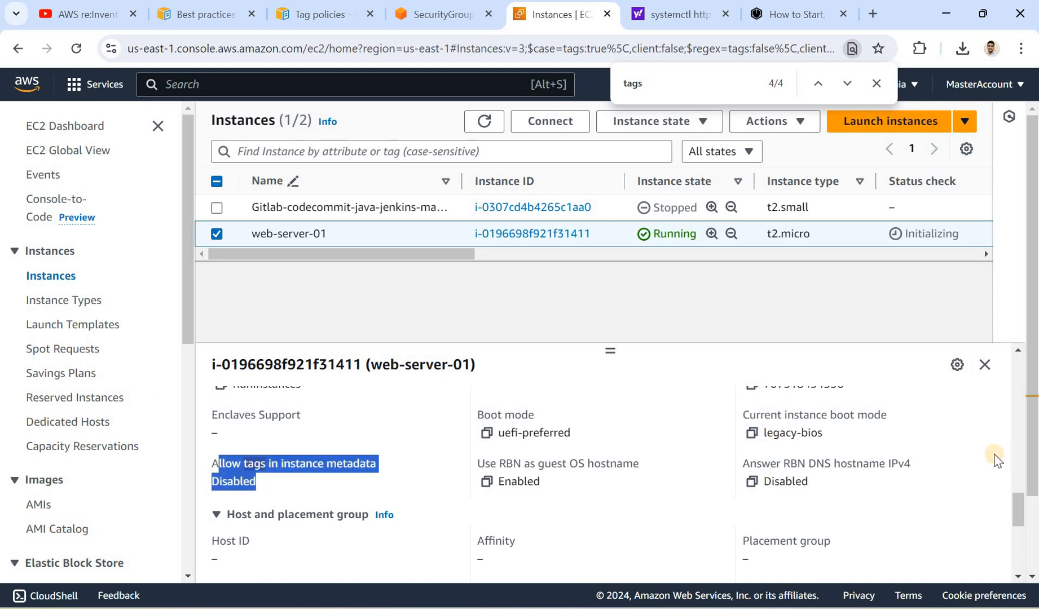
- Return to the start of web-server-01's details and view the tags assigned to the instance
click(1016, 509)
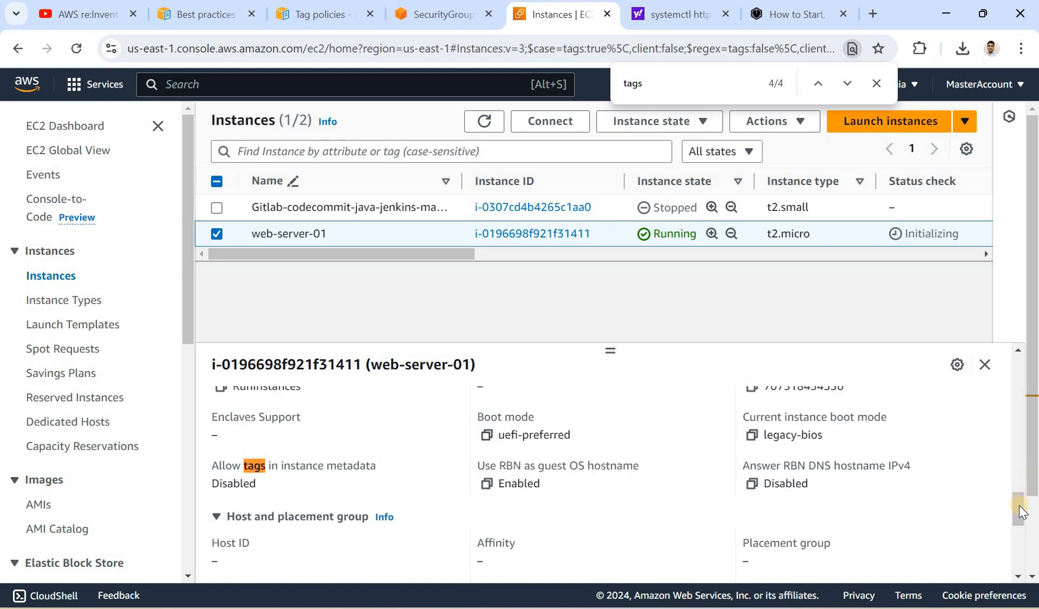
click(1015, 381)
drag(1015, 379, 1015, 359)
click(764, 401)
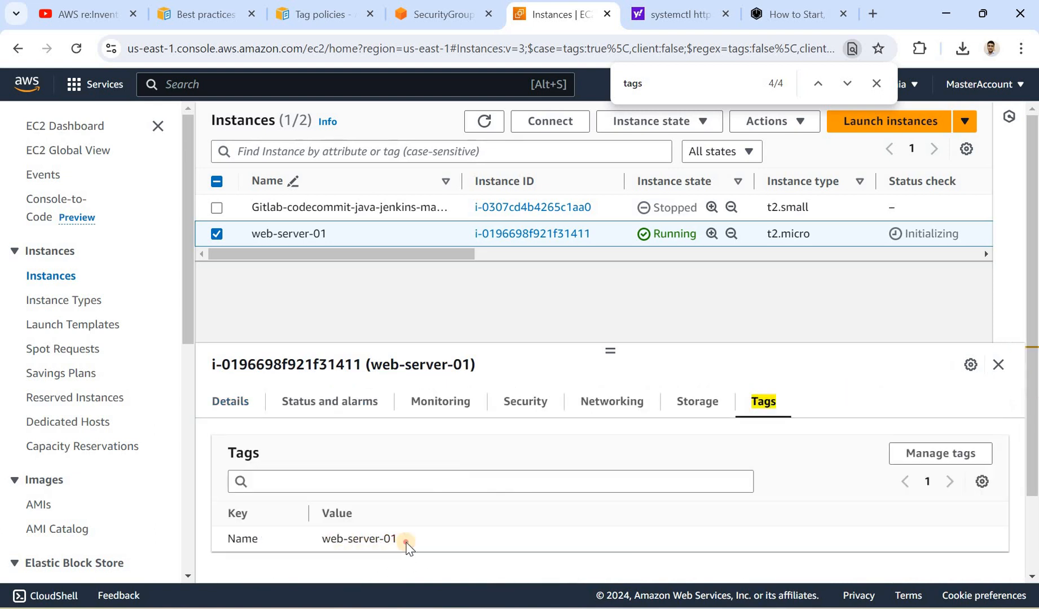
- Return from the tags of web-server-01 to its instance details and find the occurrences of "tags" there
drag(401, 547, 415, 547)
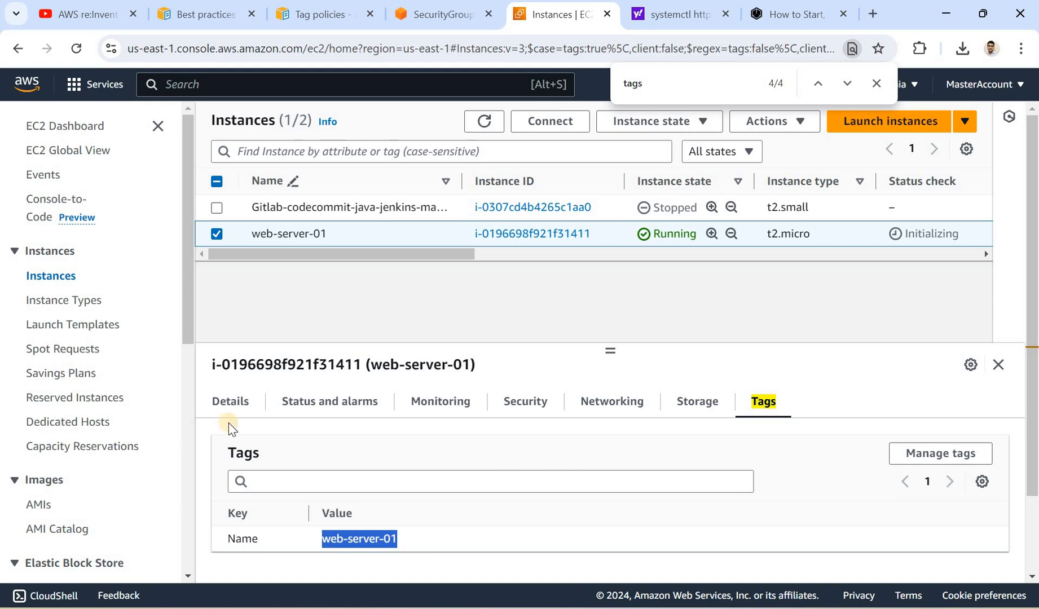
click(228, 402)
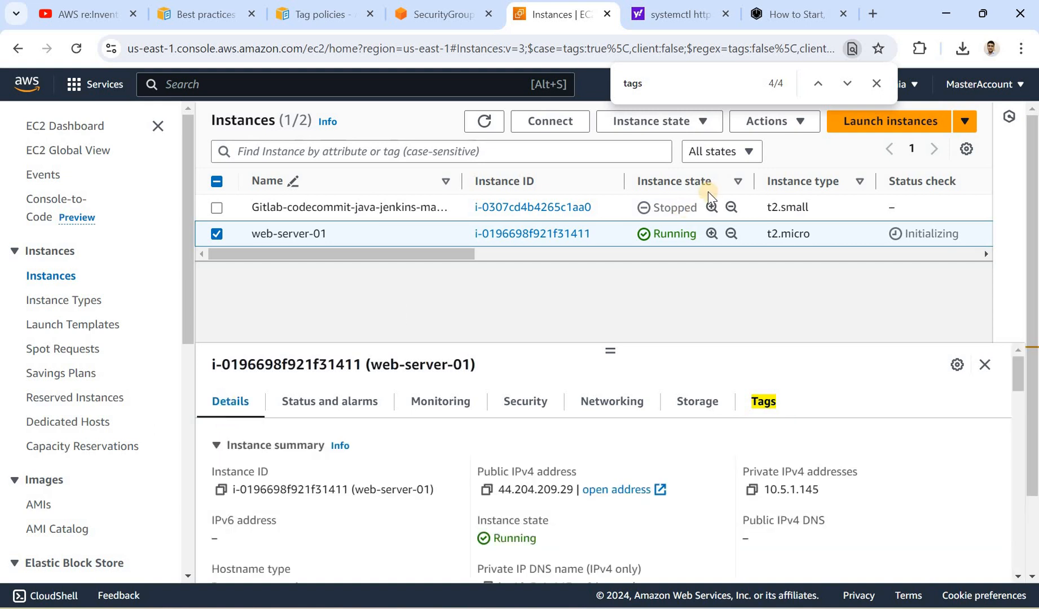
click(657, 82)
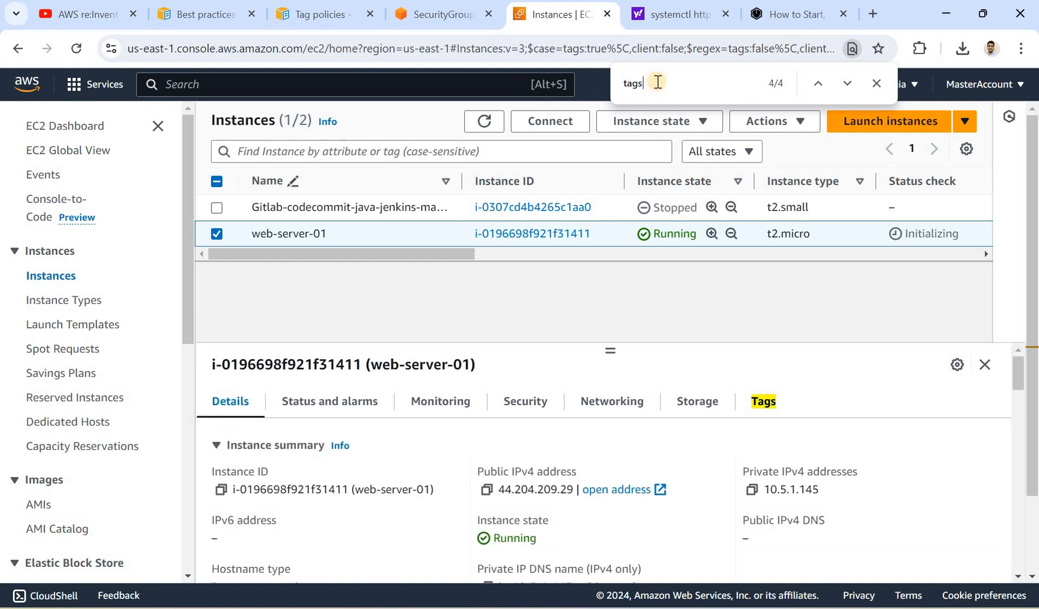
key(Return)
key(Return)
key(Return)
key(Return)
key(Return)
key(Return)
key(Return)
key(Return)
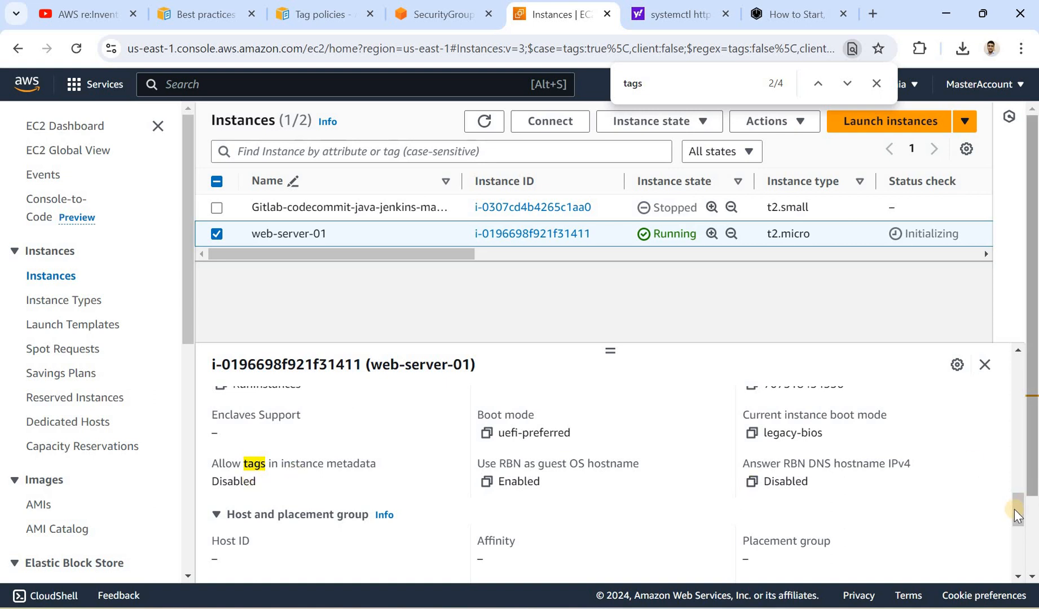
- Review the host, placement group and capacity reservation details of web-server-01, and close the page search
mouse_move(1015, 527)
mouse_down()
mouse_move(1013, 567)
mouse_move(1008, 526)
mouse_up()
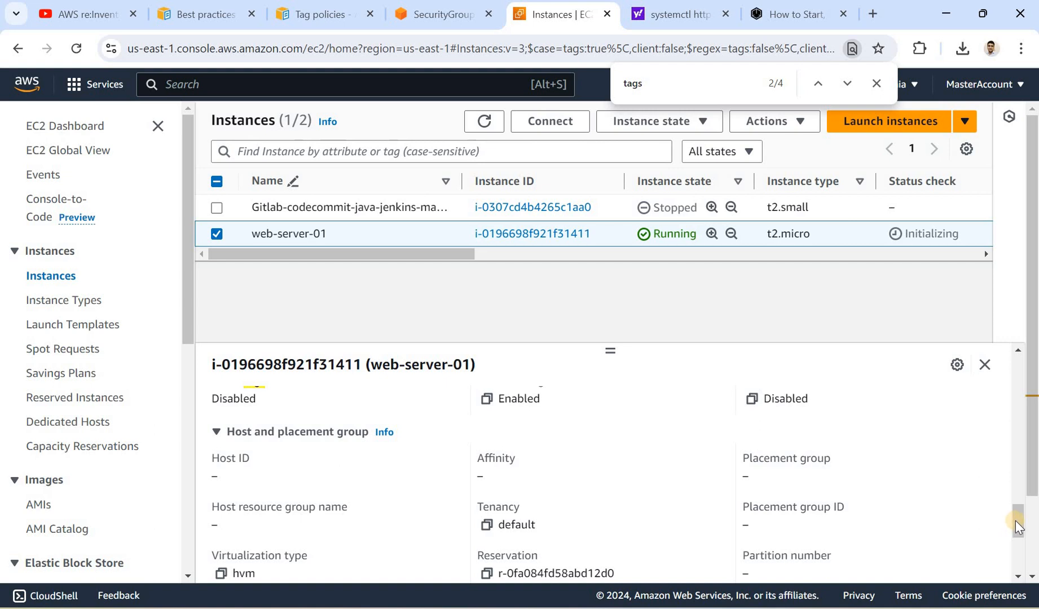
scroll(1013, 536, down, 2)
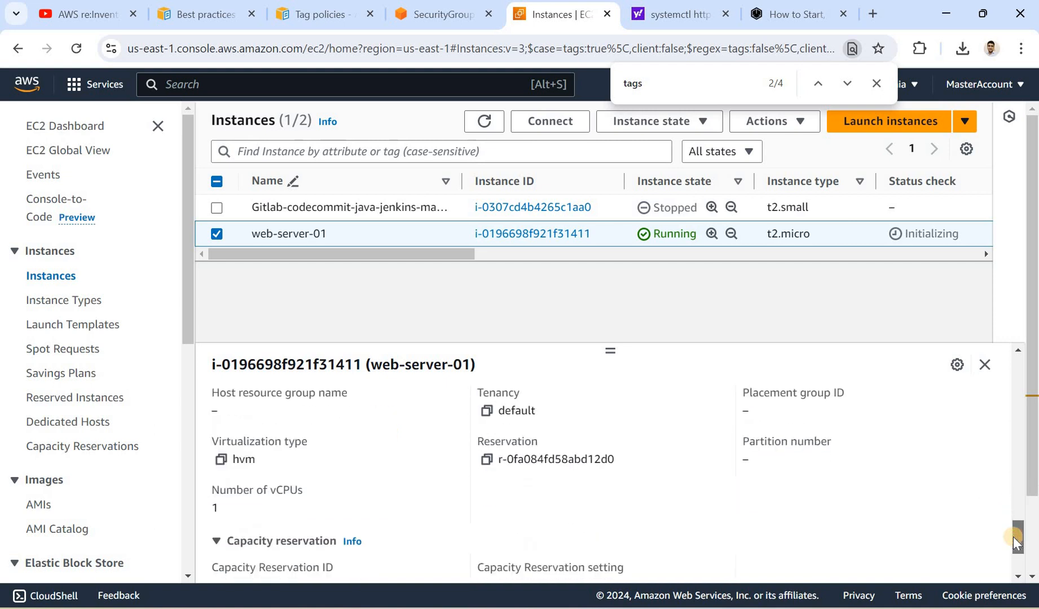
scroll(1003, 572, down, 2)
scroll(1012, 383, up, 10)
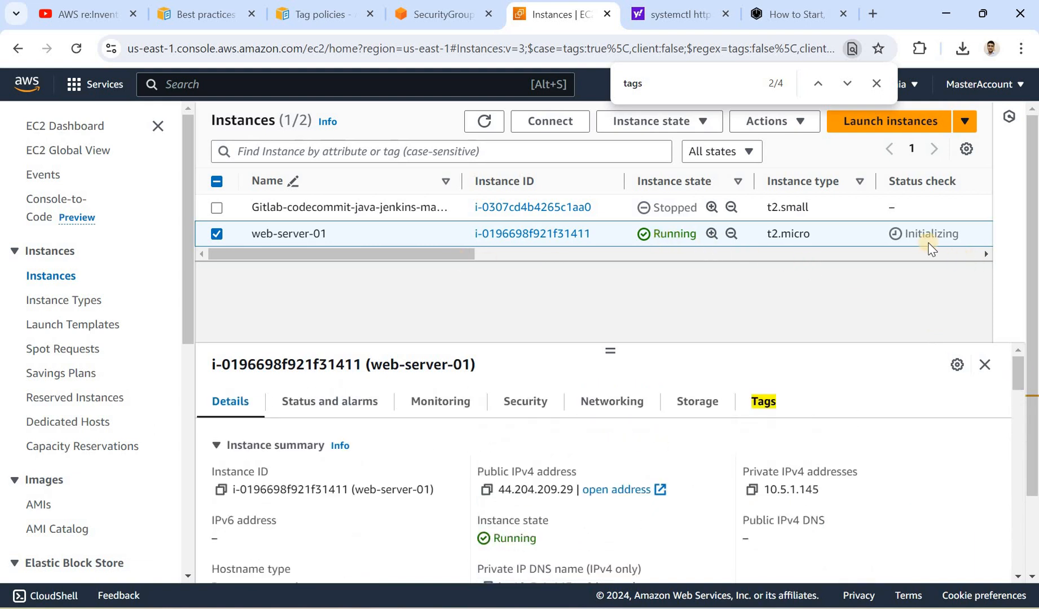
click(877, 84)
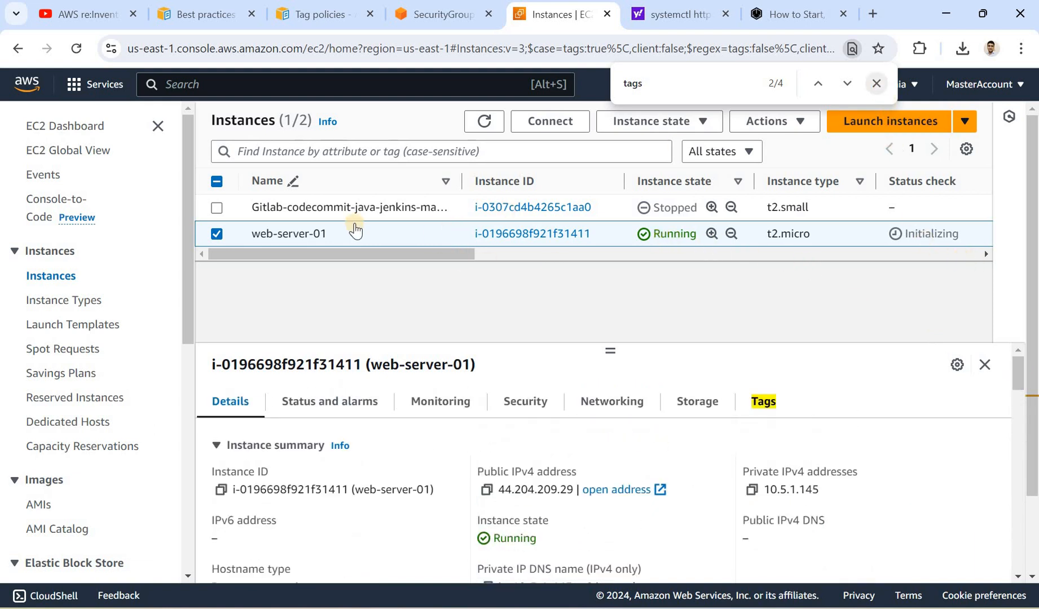
- Review the status checks, metrics and alarms of the web-server-01 instance
click(336, 414)
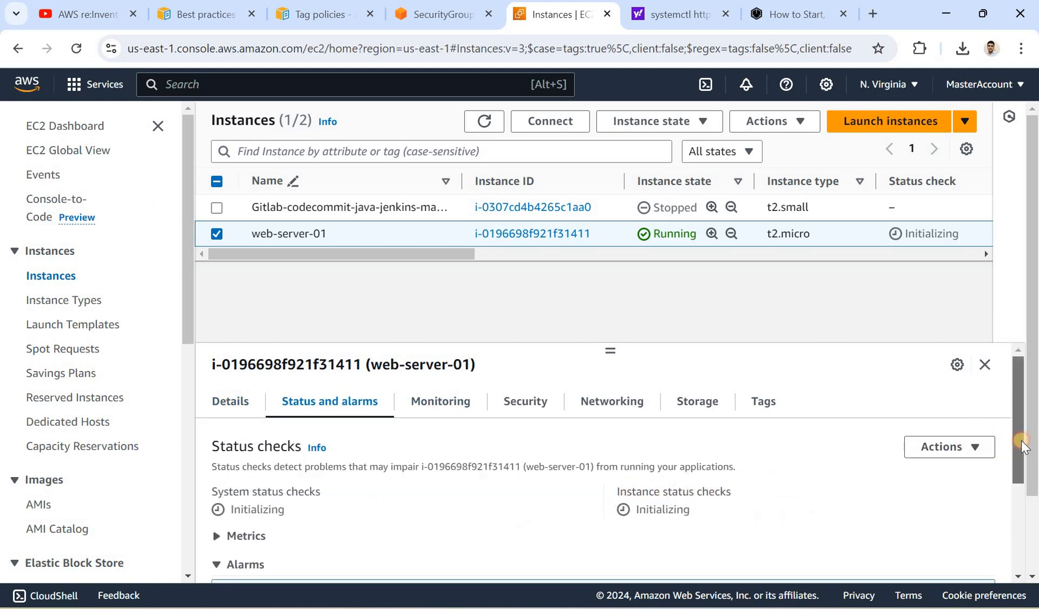
scroll(1020, 440, down, 1)
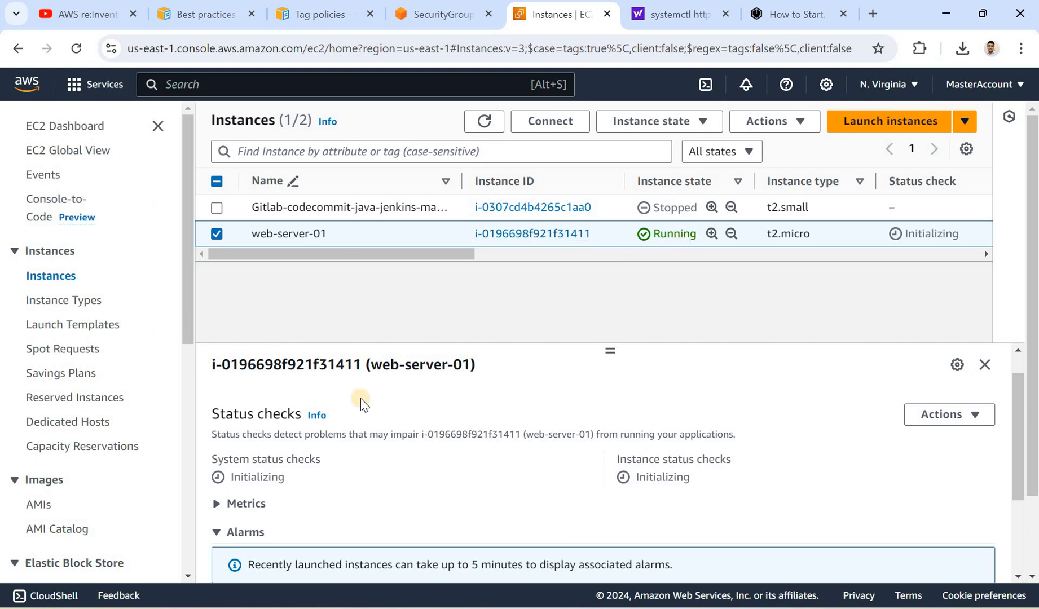
click(215, 503)
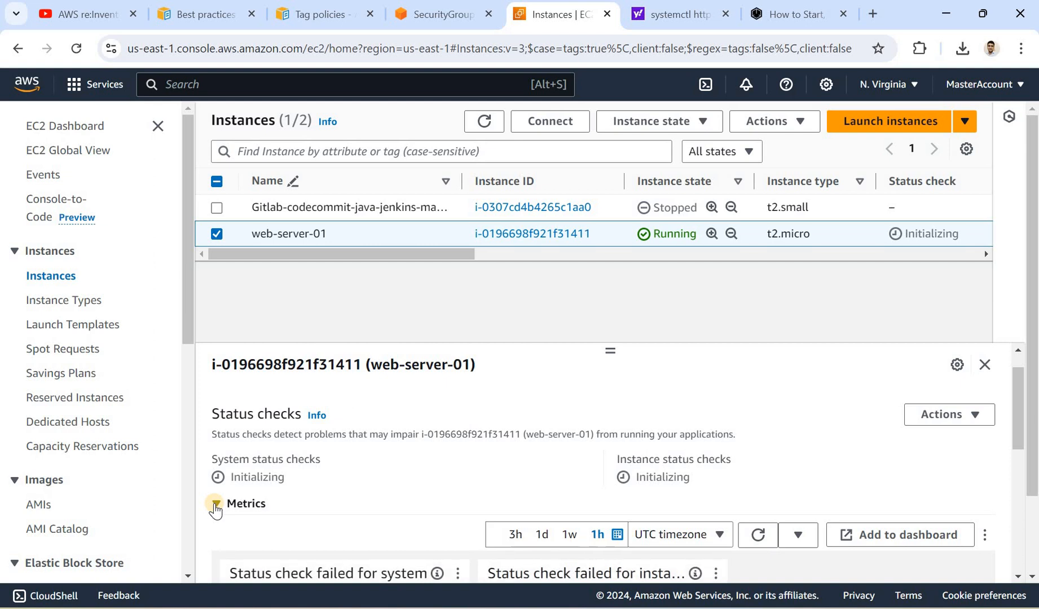
click(216, 503)
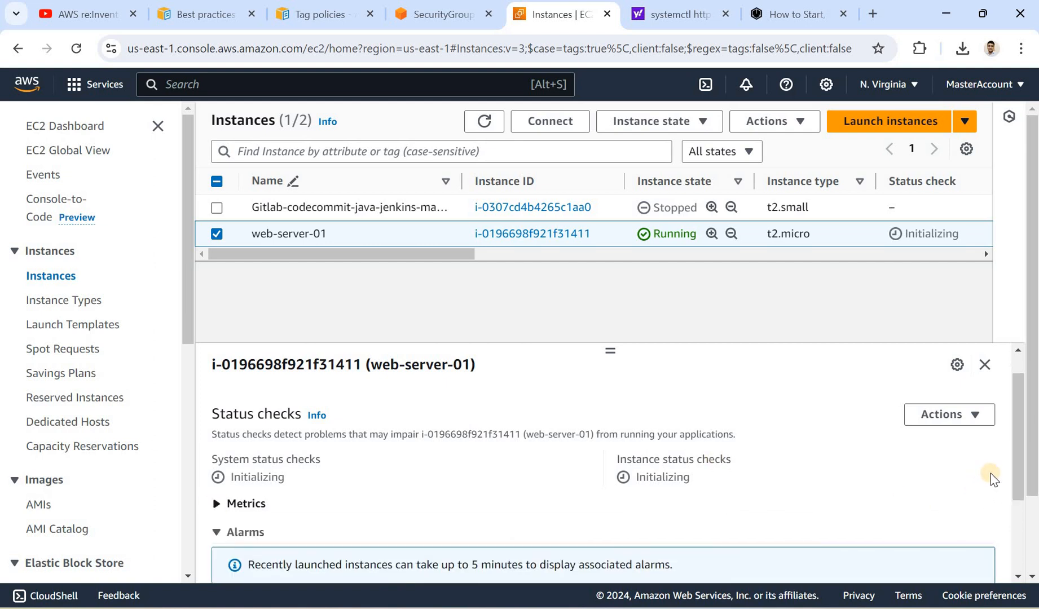
click(1012, 513)
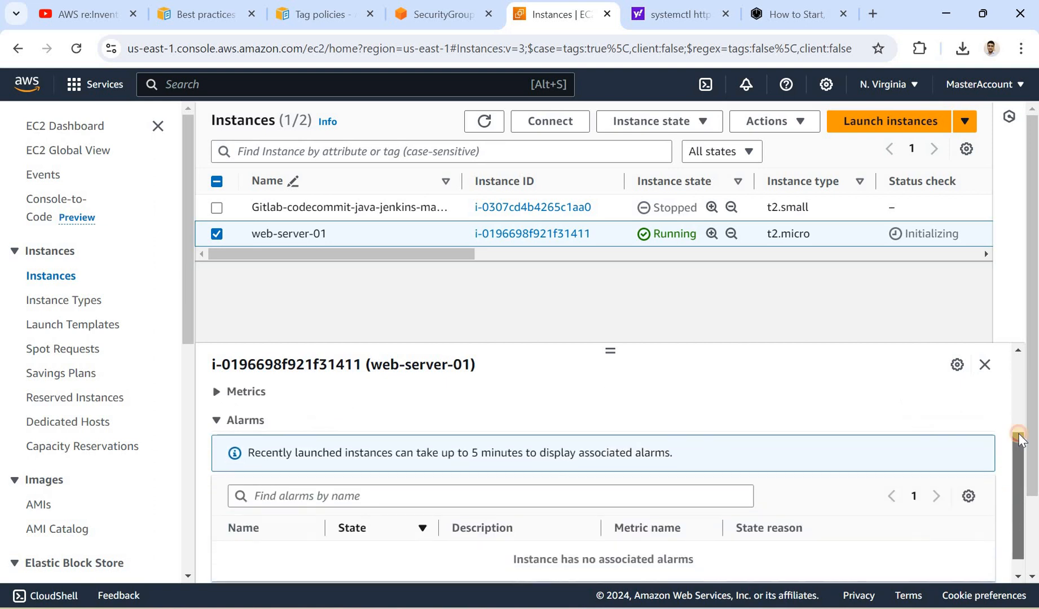
click(1019, 410)
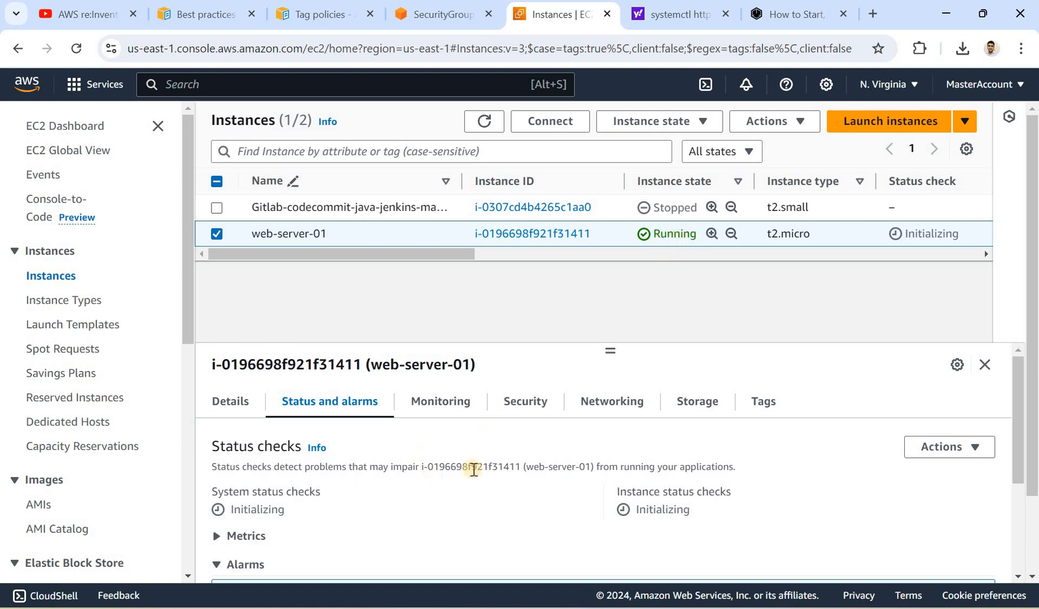
- Examine the CloudWatch monitoring options and the security details of web-server-01
click(446, 409)
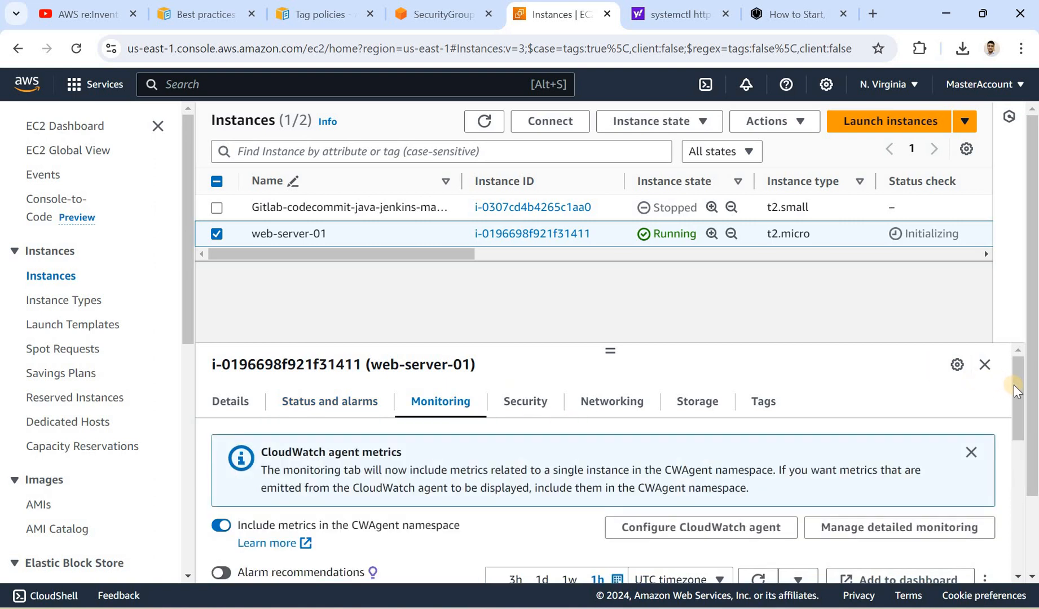
mouse_move(1017, 419)
mouse_down()
mouse_move(1018, 454)
mouse_move(1026, 397)
mouse_move(1023, 419)
mouse_up()
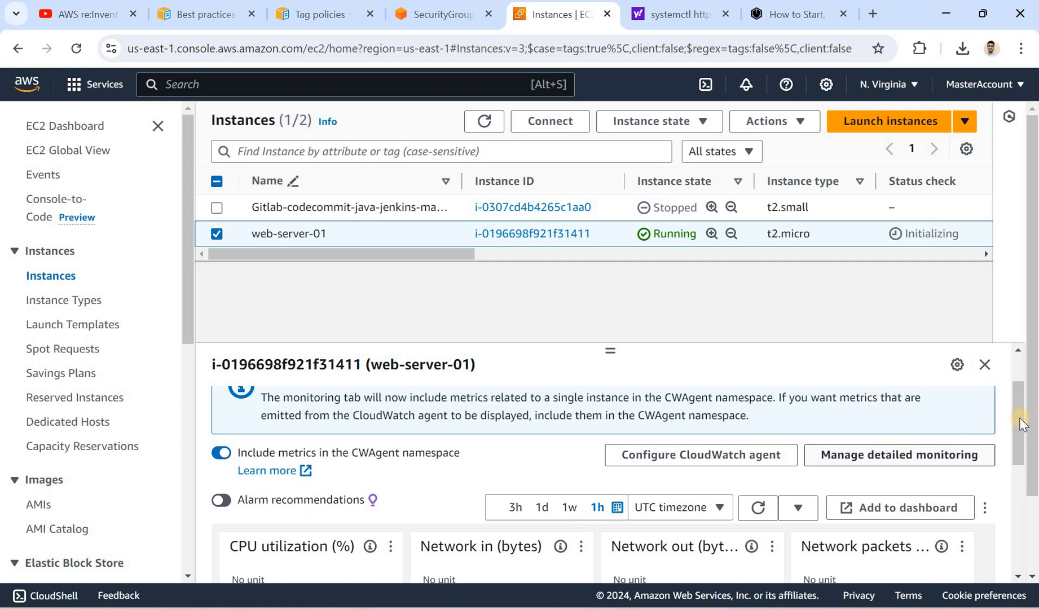
drag(1014, 446, 744, 508)
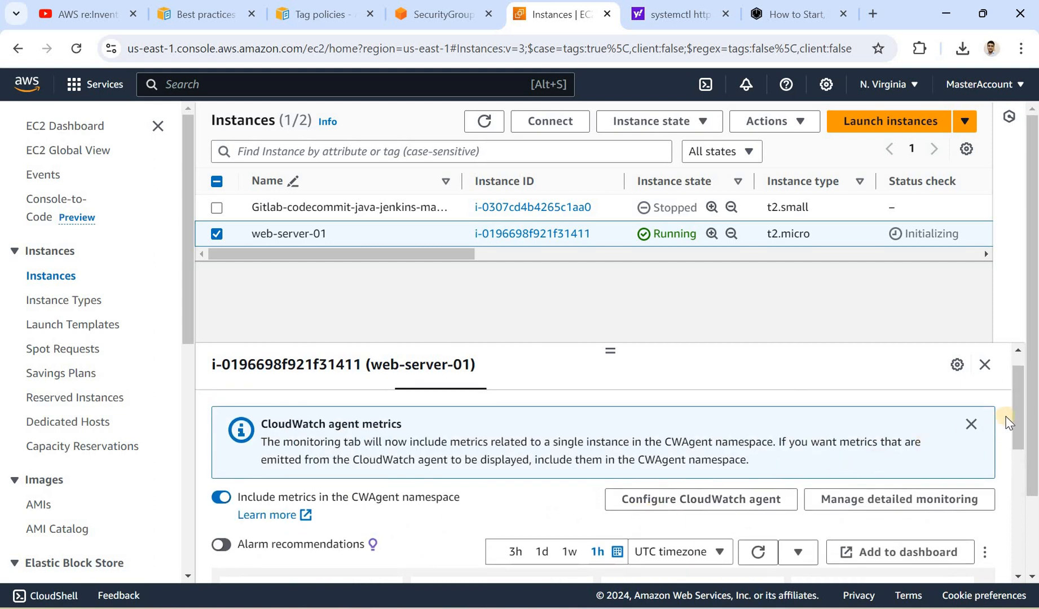
drag(1019, 447, 1016, 339)
click(526, 405)
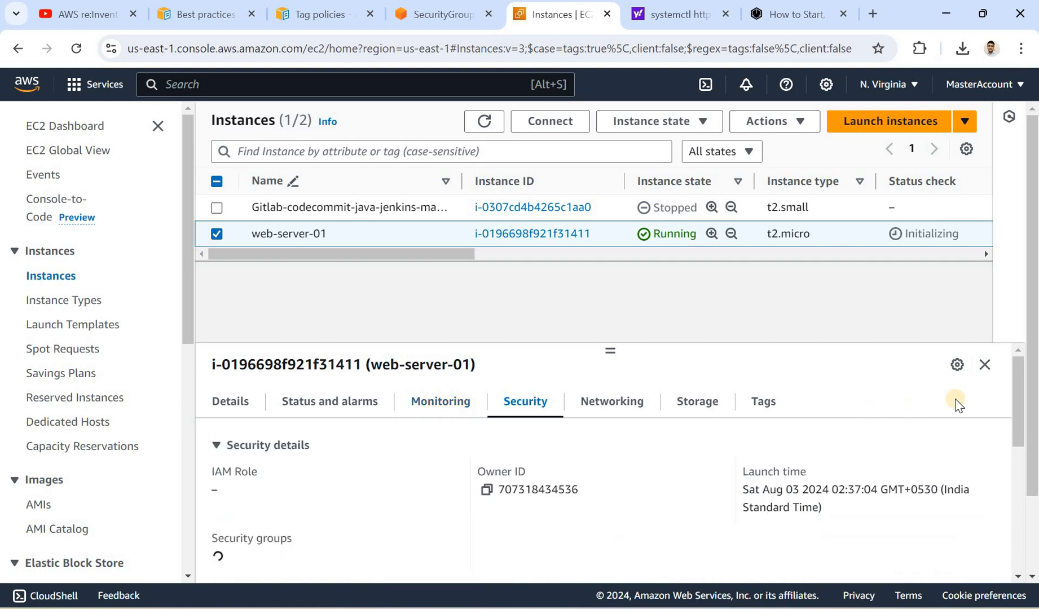
mouse_move(1024, 387)
mouse_down()
mouse_move(1015, 511)
mouse_move(1018, 373)
mouse_up()
- Examine the networking details of web-server-01, including its VPC, subnet and availability zone
click(618, 401)
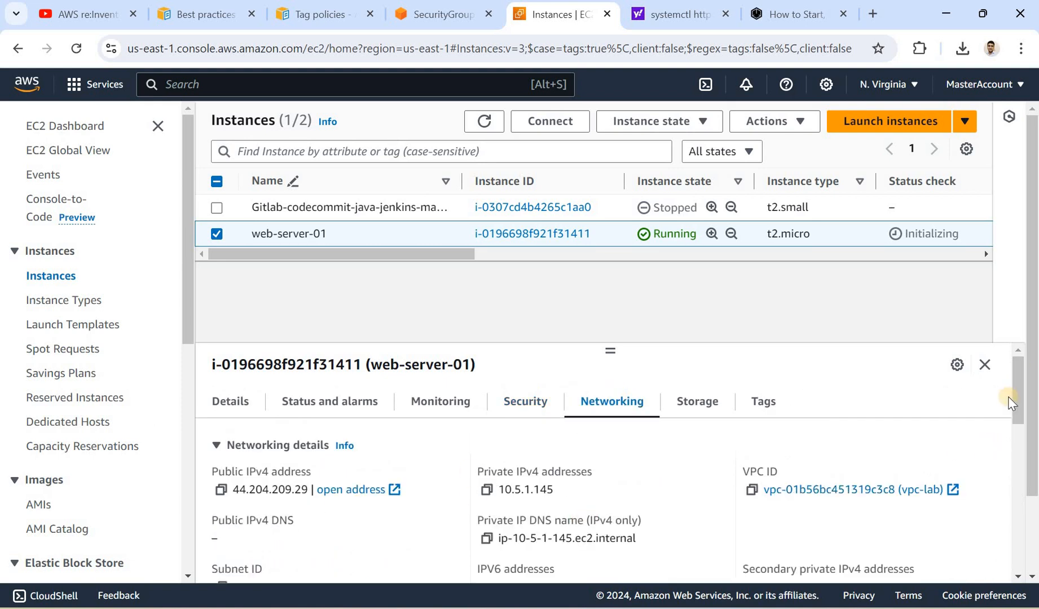
drag(1018, 387, 1017, 451)
scroll(792, 494, up, 1)
drag(745, 485, 916, 484)
drag(1018, 443, 1018, 480)
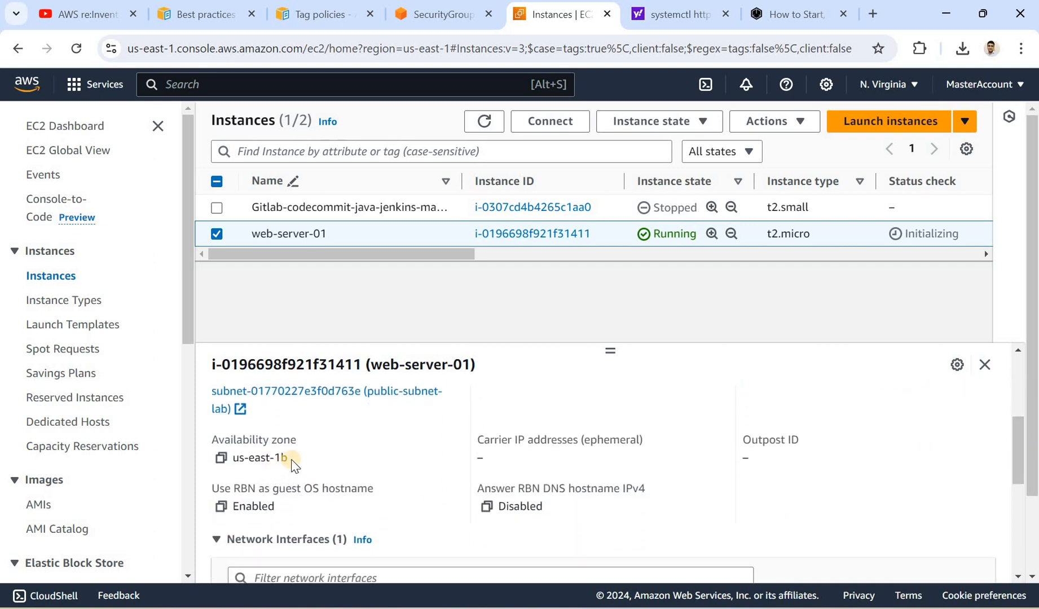
click(225, 462)
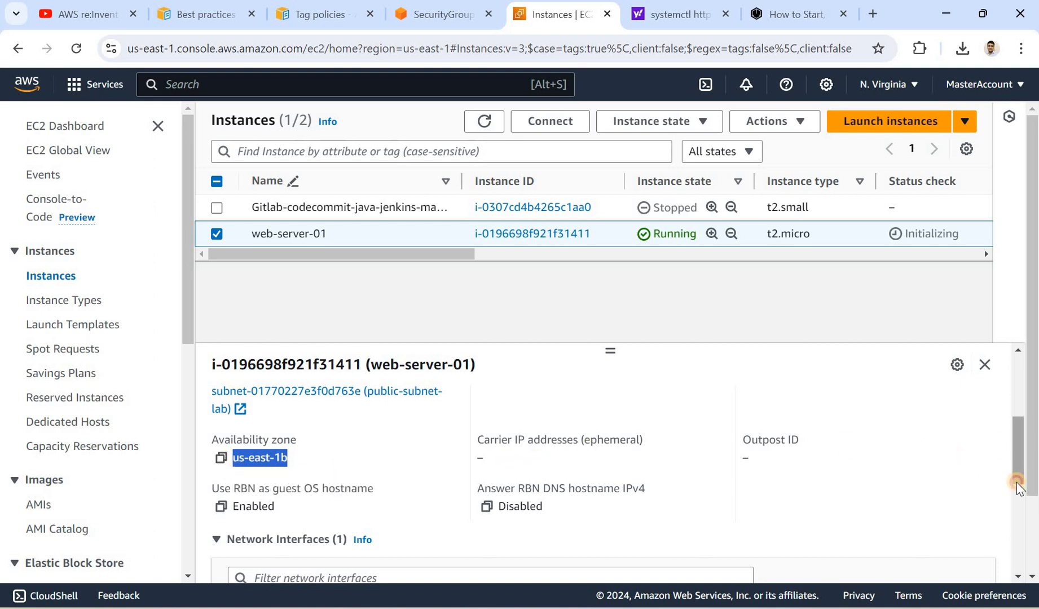
- Inspect the network interface attached to web-server-01 across all of its table columns
scroll(1018, 482, down, 3)
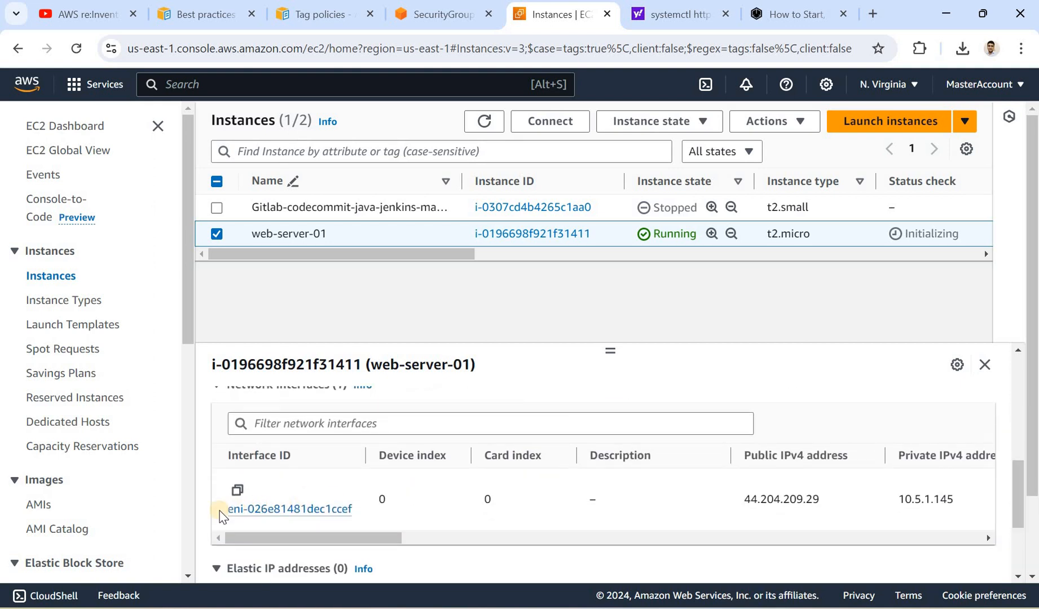
drag(359, 516, 357, 530)
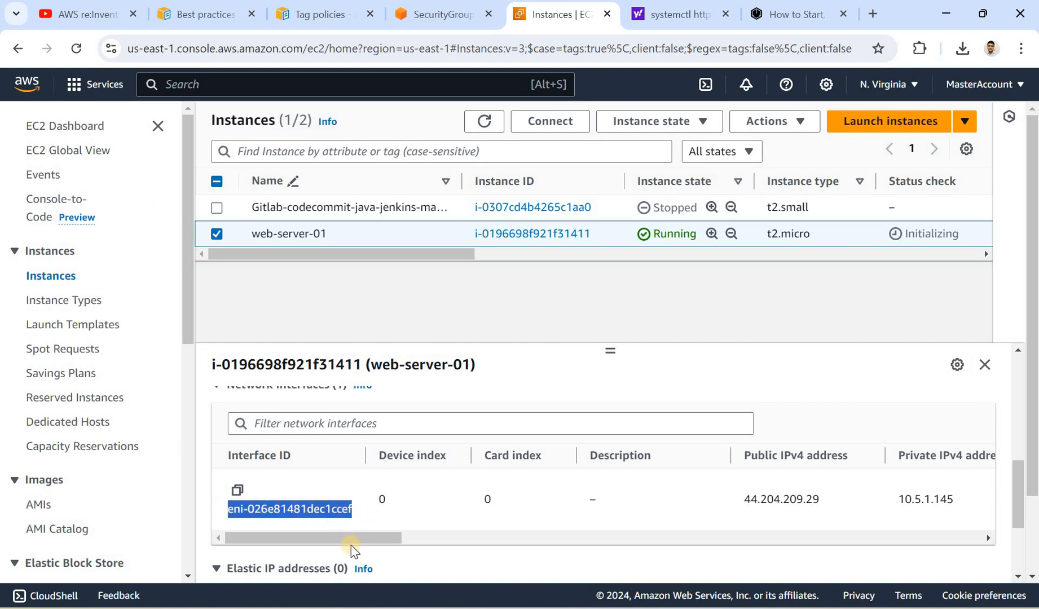
click(397, 537)
click(522, 536)
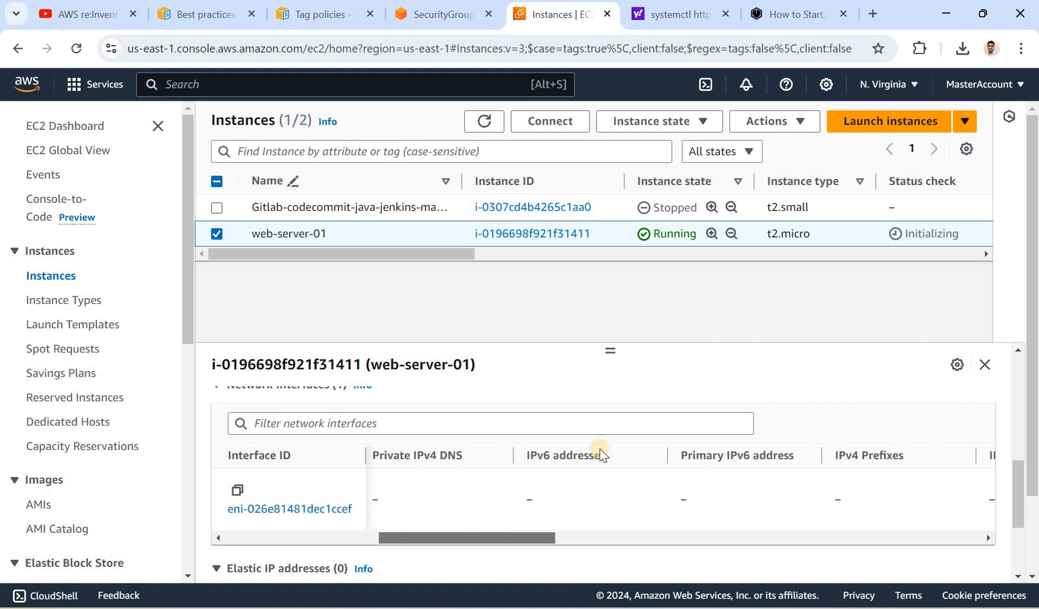
click(640, 541)
drag(695, 548, 265, 381)
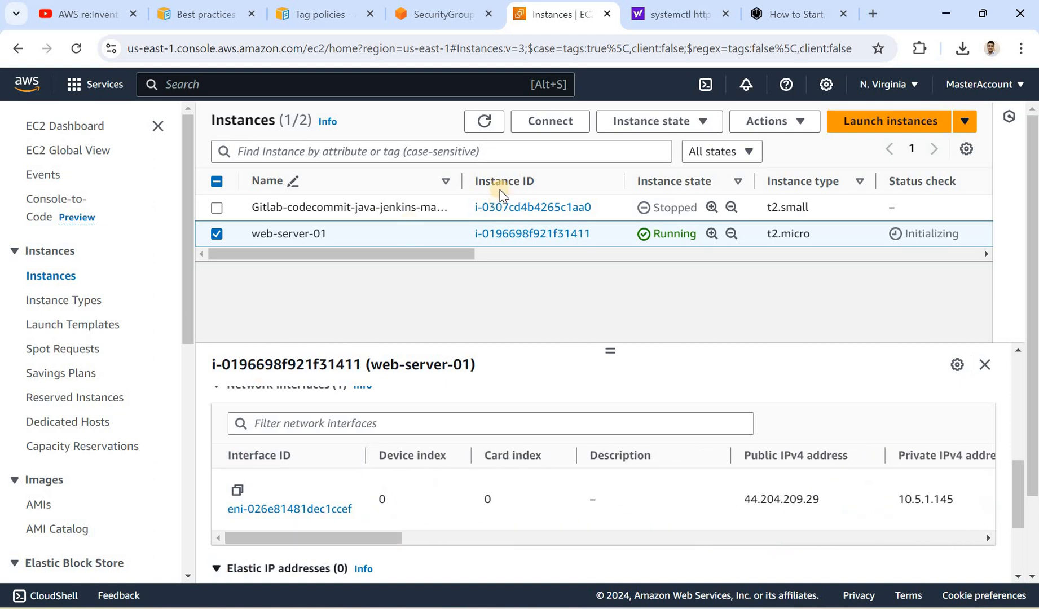
- View the source/destination check setting of web-server-01 and dismiss it without saving
click(799, 123)
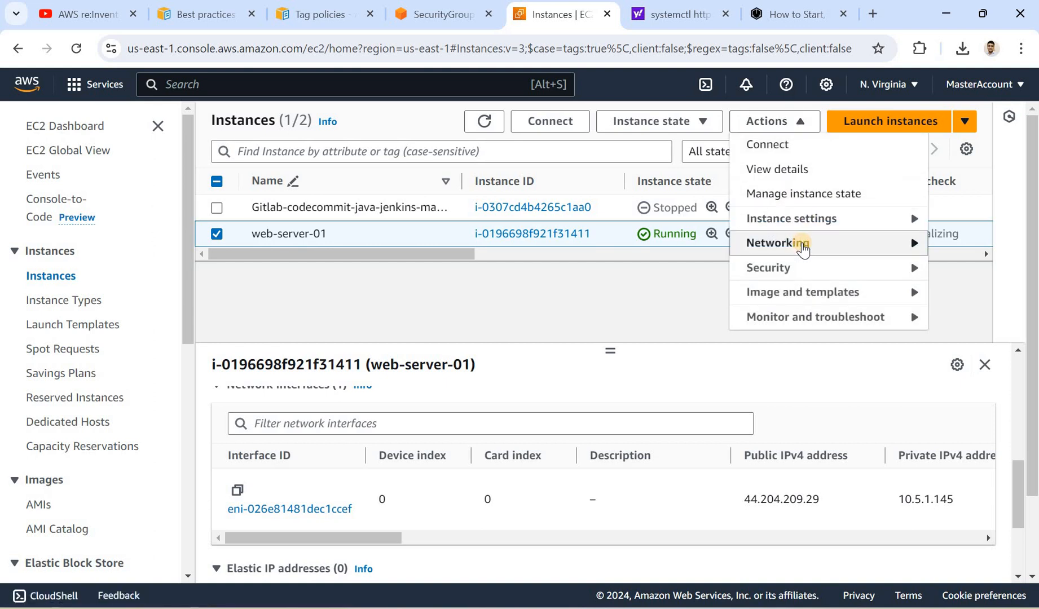
mouse_move(803, 251)
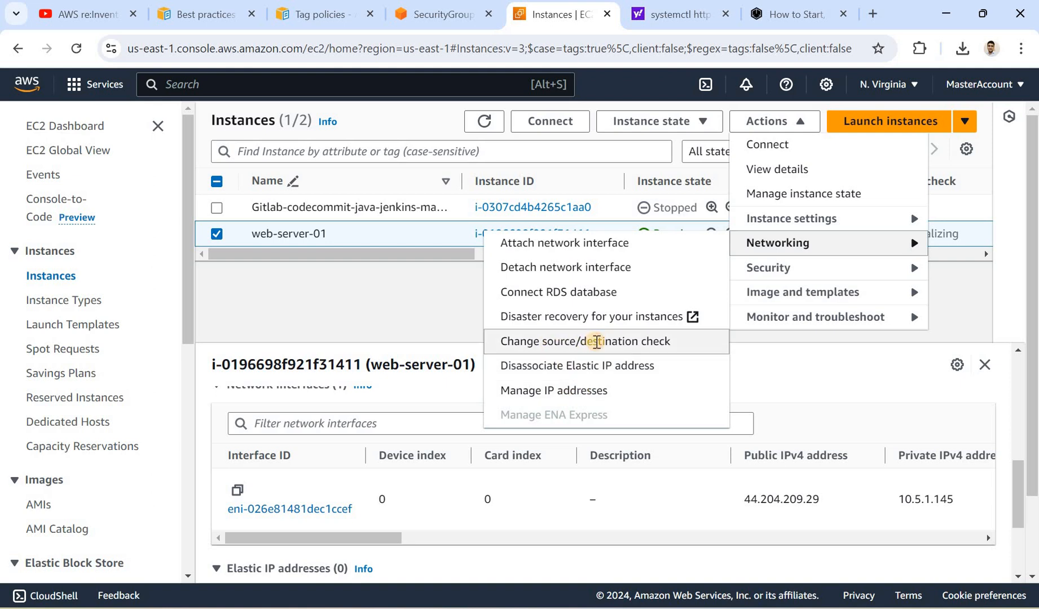
click(596, 342)
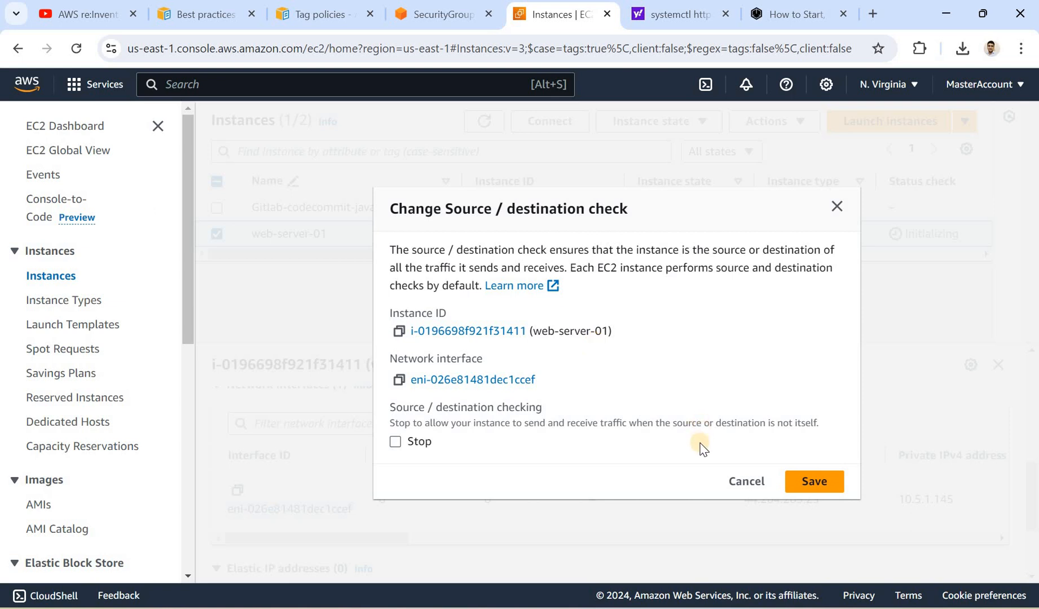
click(732, 483)
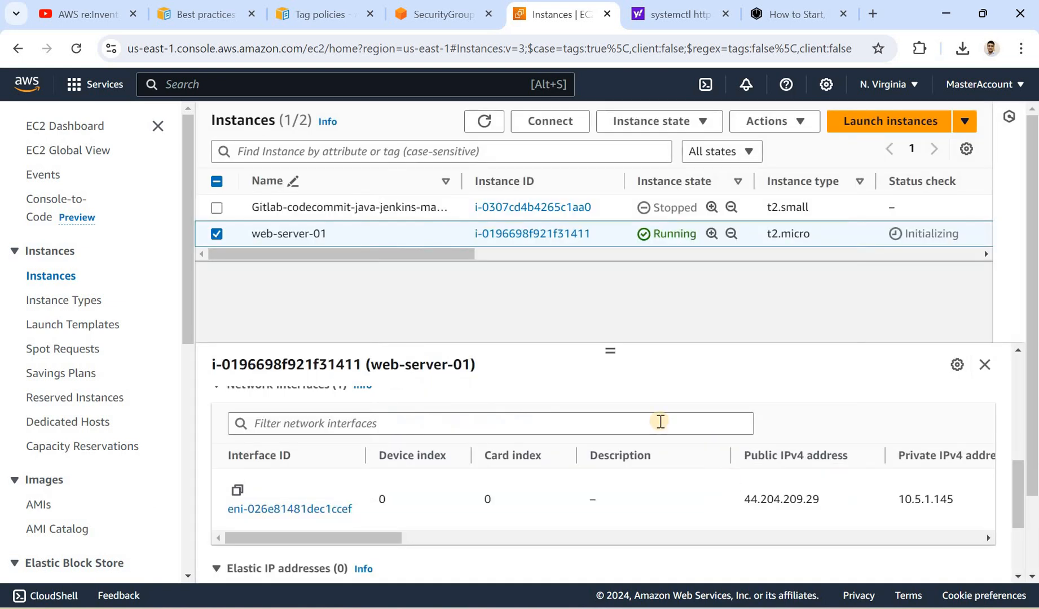
- Refresh the instances list and reselect web-server-01 to show its details
click(218, 235)
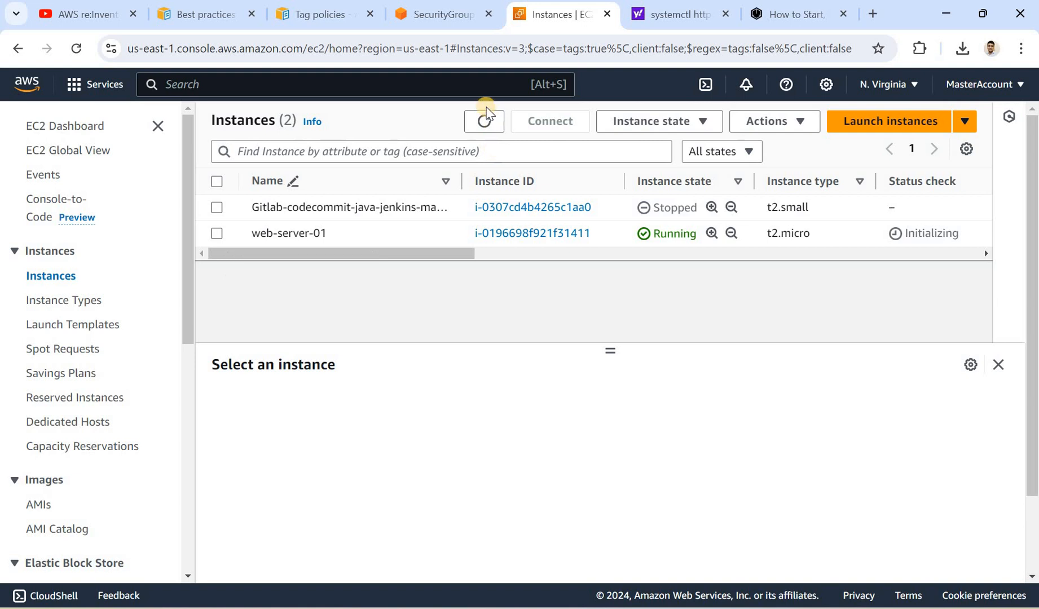
click(486, 130)
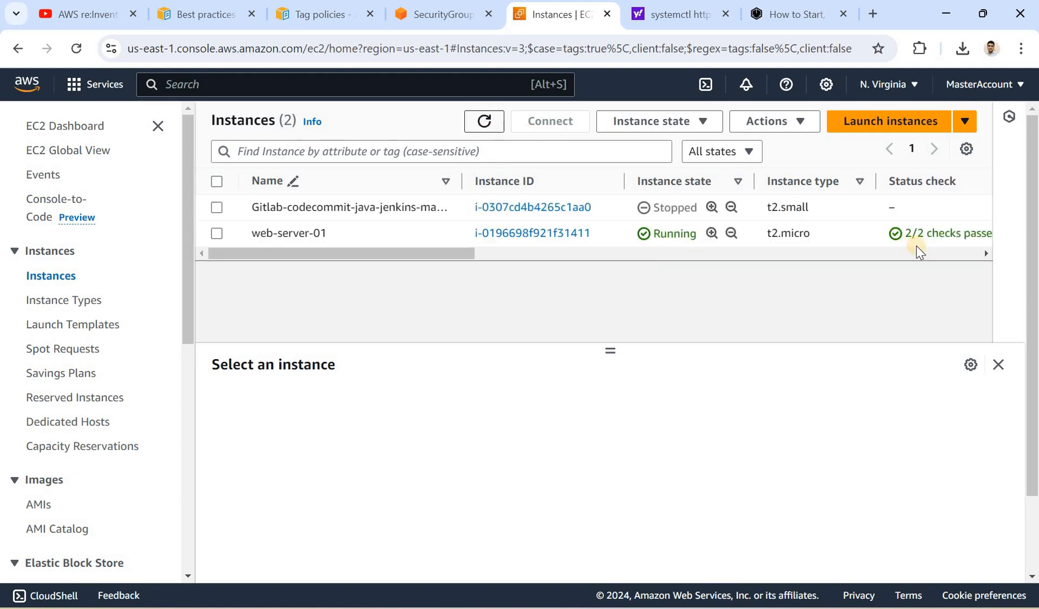
click(217, 232)
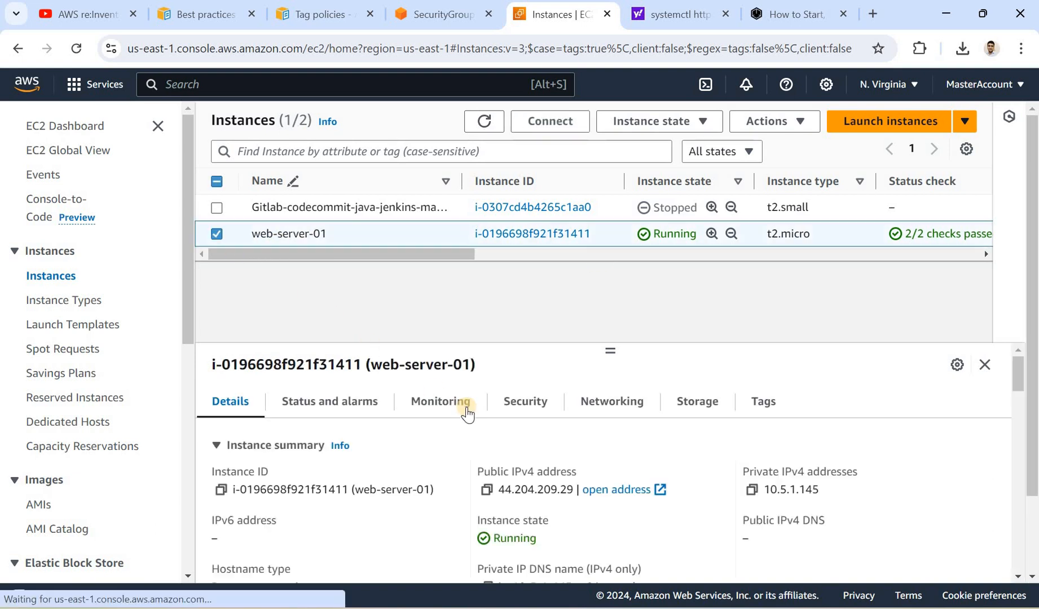
click(1016, 399)
click(1016, 373)
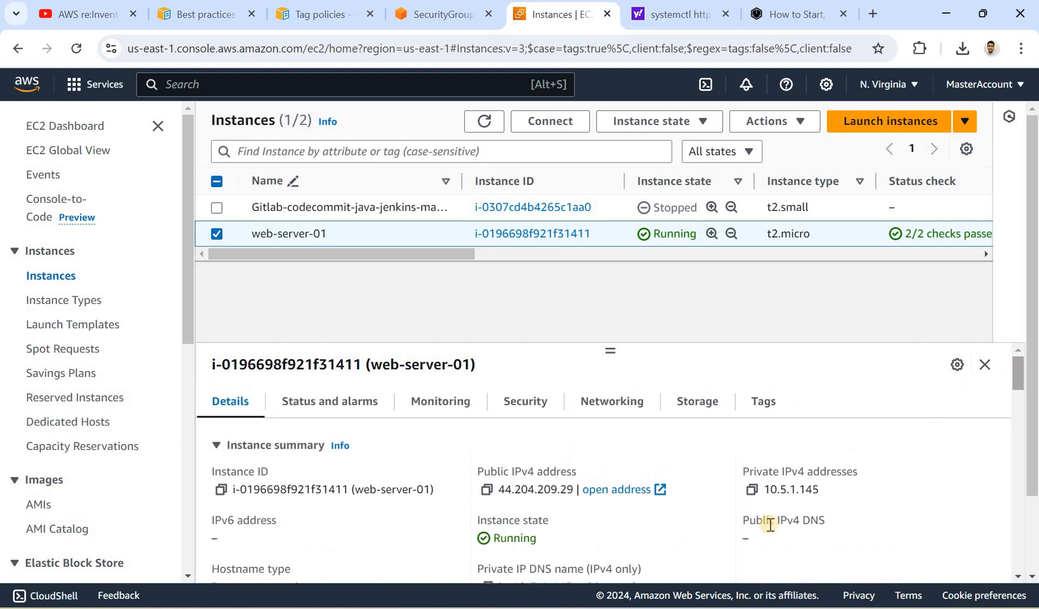
- Switch to Paint to look at the VPC architecture diagram, and return to the EC2 console in Chrome
click(634, 608)
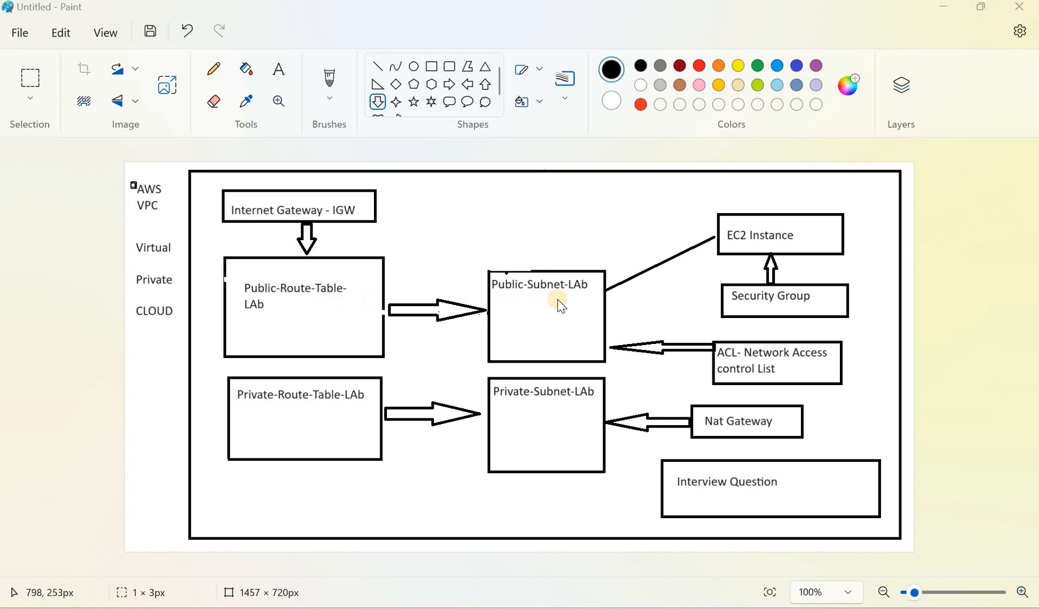
key(alt+Tab)
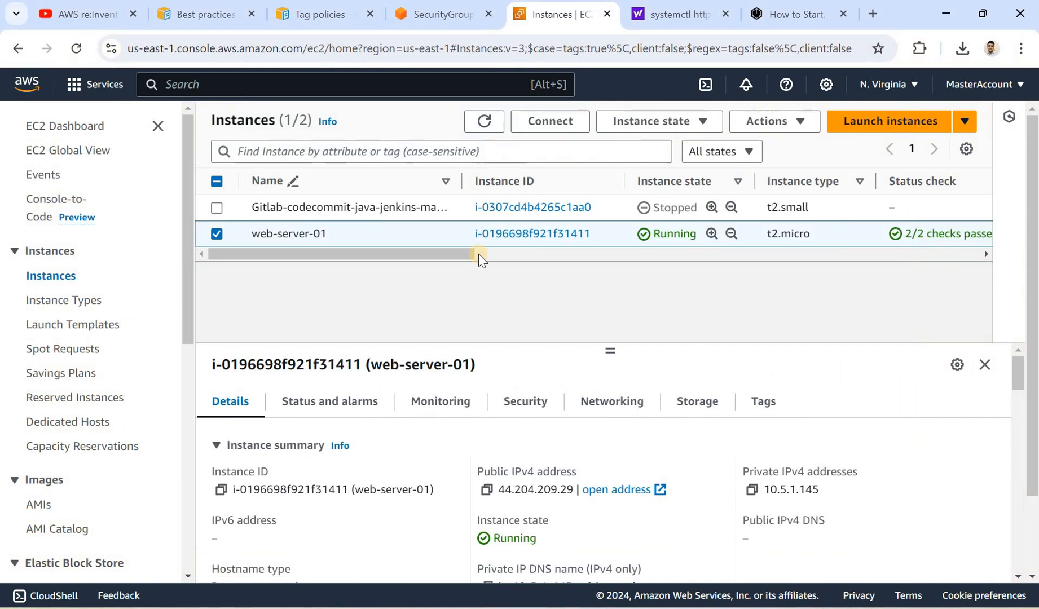
- Copy web-server-01's public IPv4 address and launch putty from the Downloads folder with 44.204.209.29 as the host name
click(486, 490)
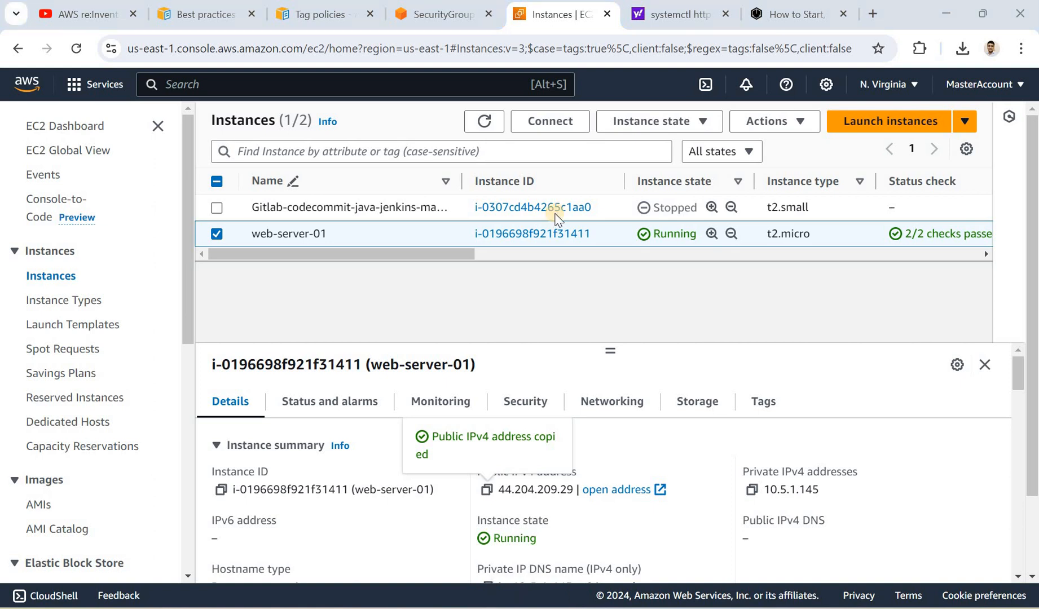
key(super+e)
click(817, 51)
text(putty)
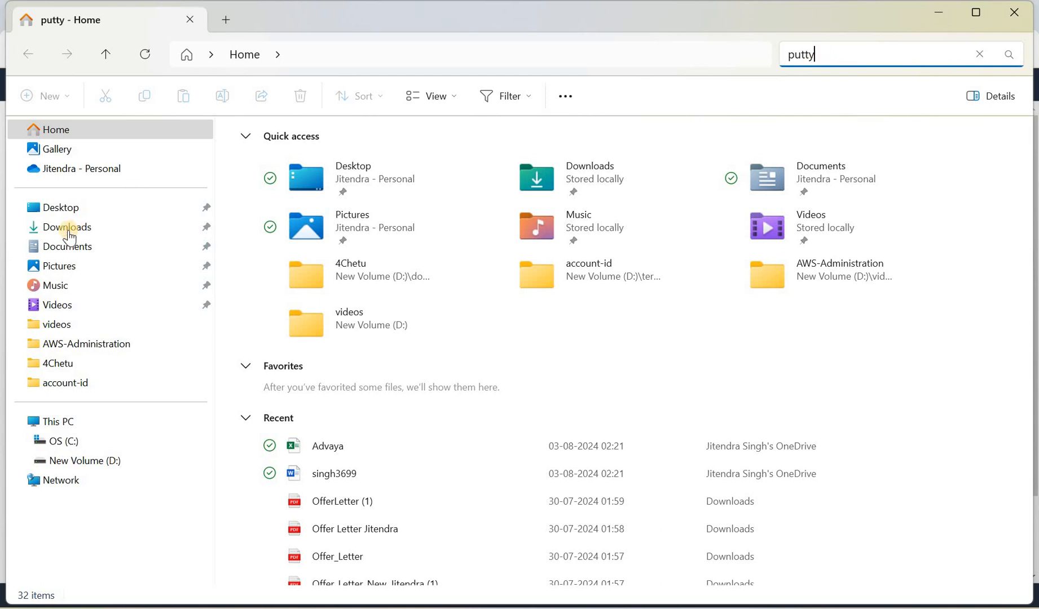
click(120, 224)
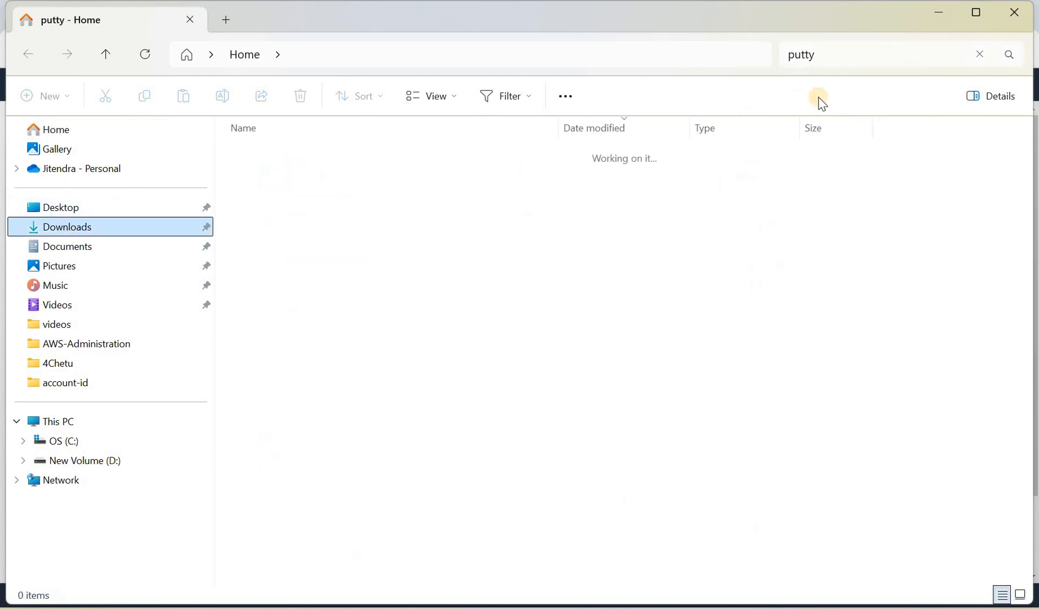
click(823, 52)
text(putty)
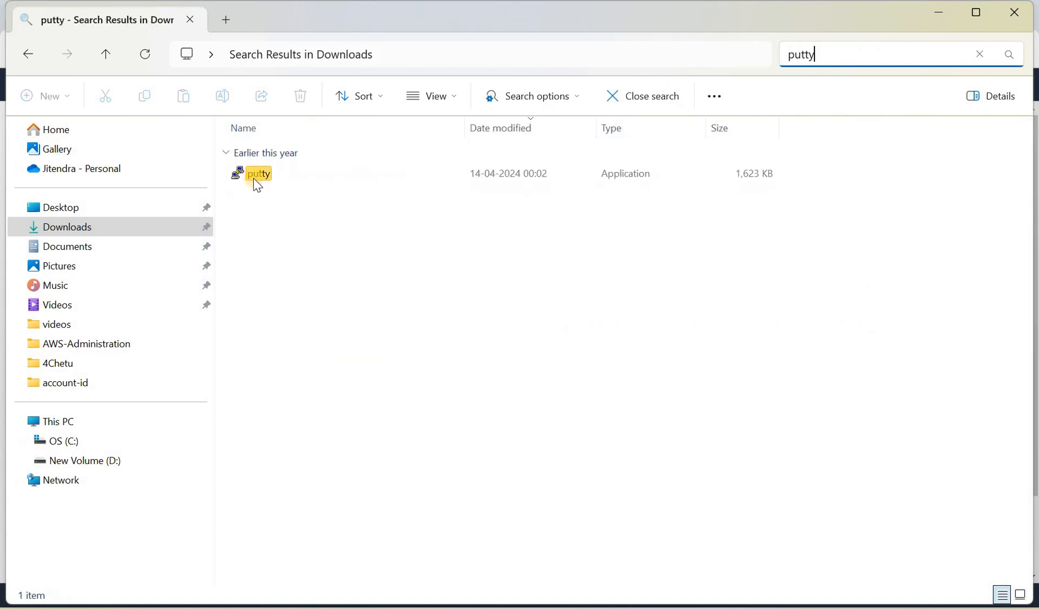
click(257, 174)
double_click(255, 176)
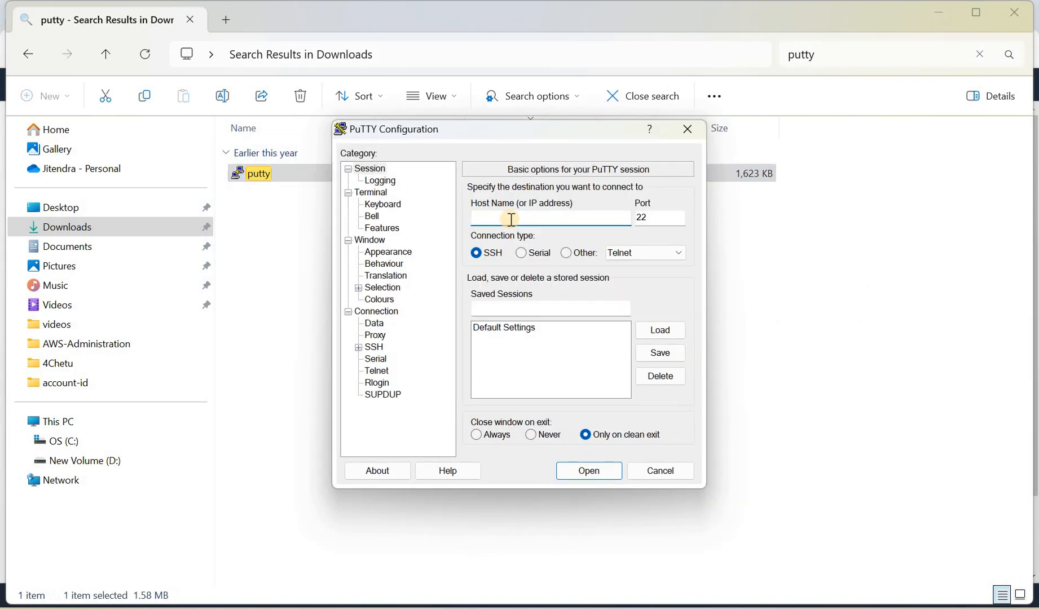
key(ctrl+v)
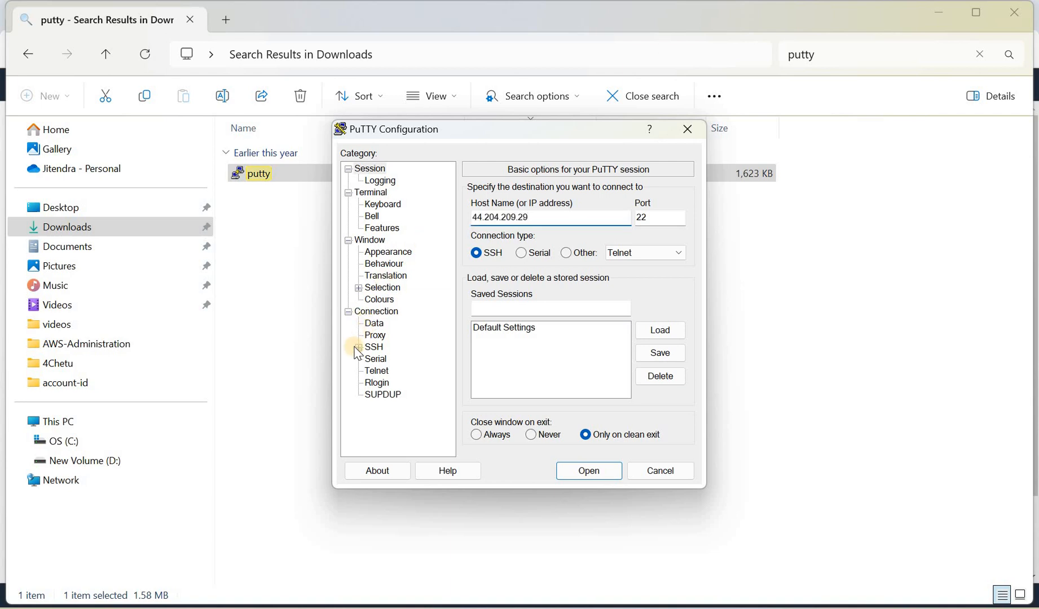
click(358, 347)
click(398, 363)
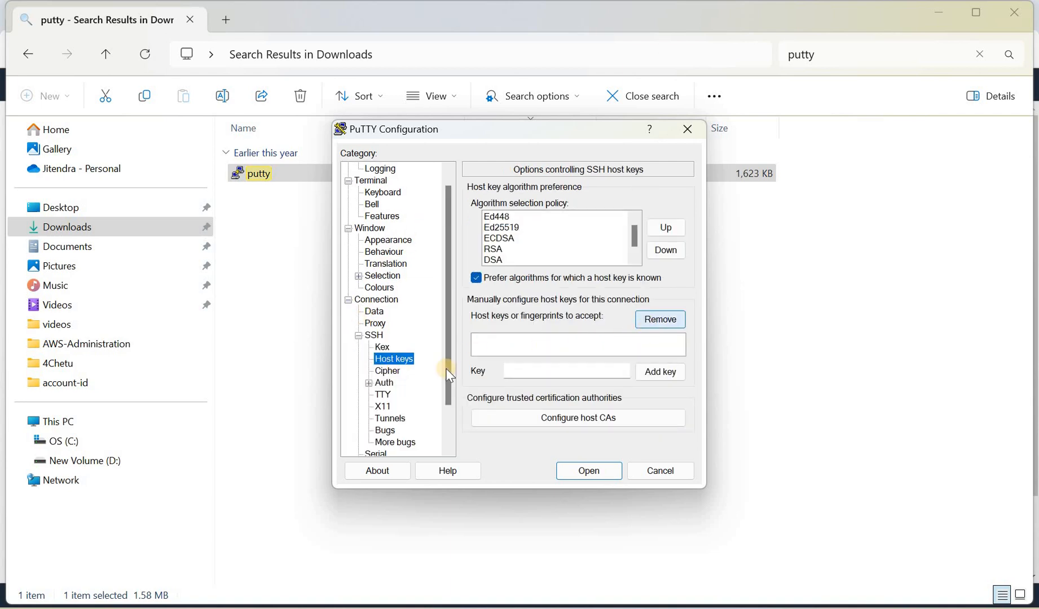
click(385, 383)
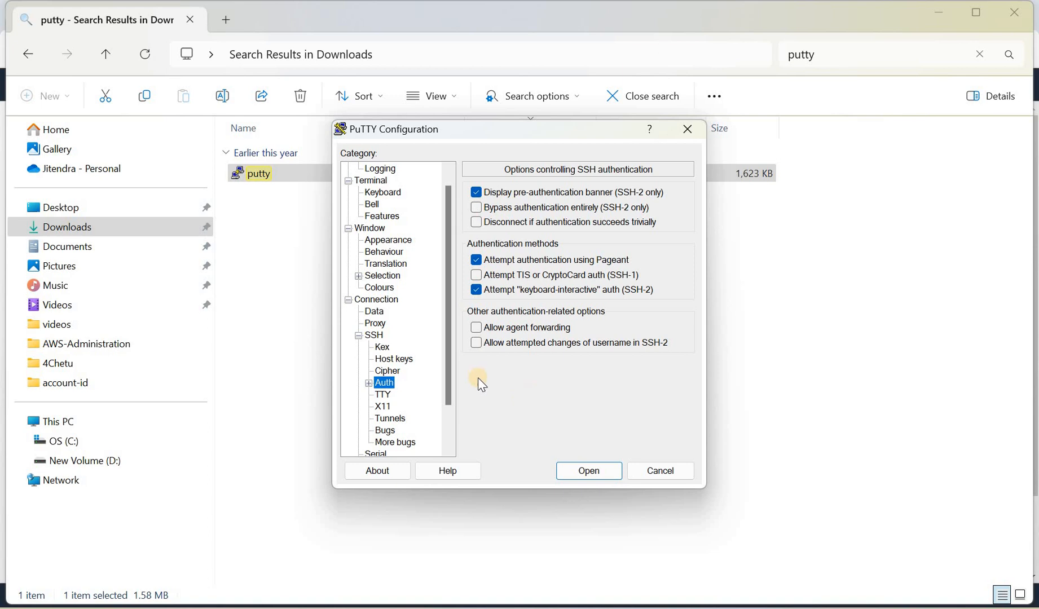
scroll(446, 347, down, 2)
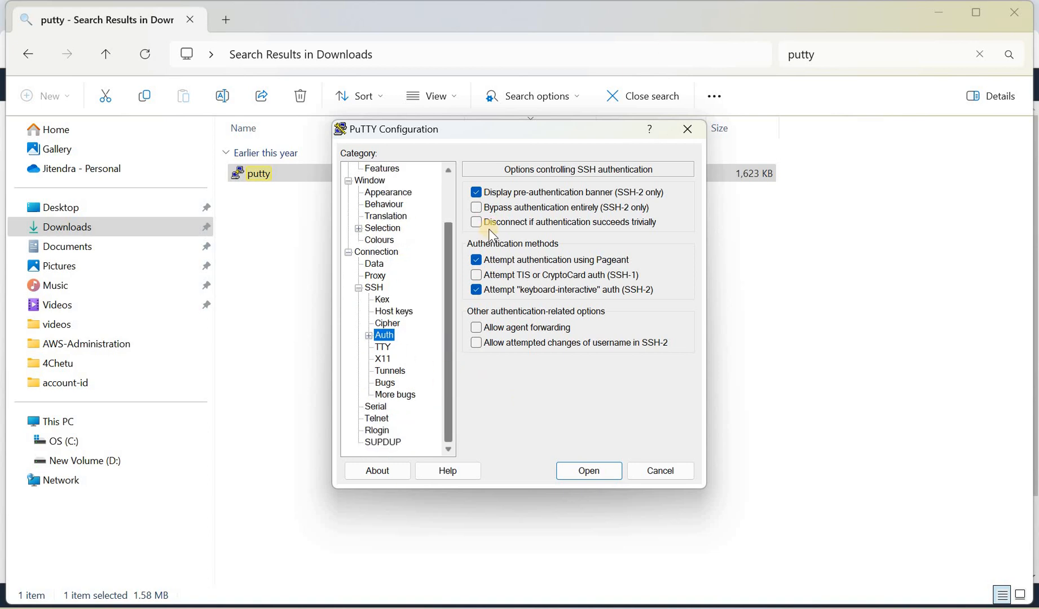
scroll(471, 279, up, 2)
click(476, 192)
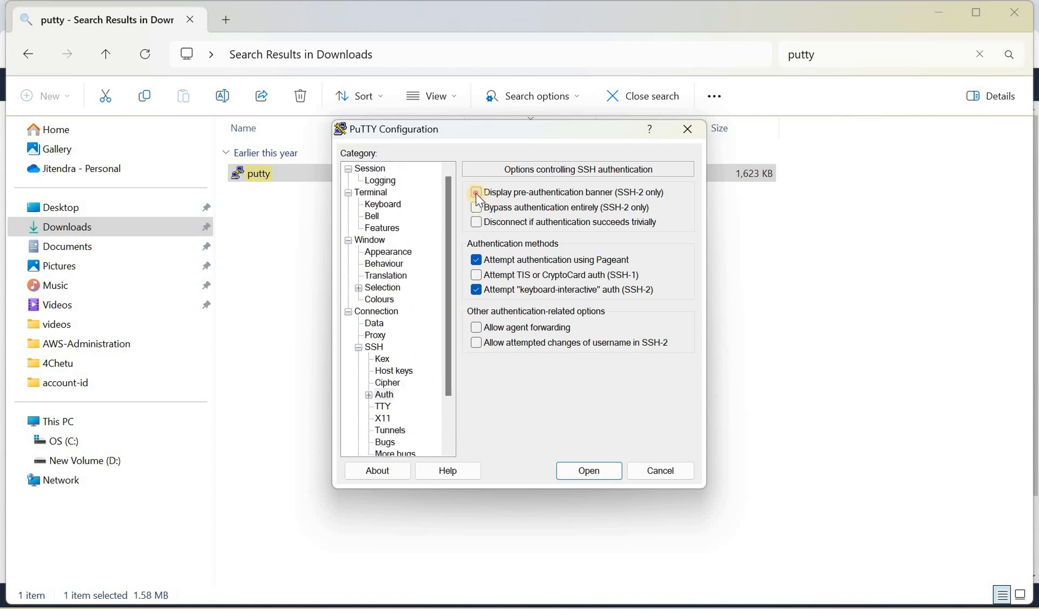
click(475, 208)
click(475, 221)
click(477, 206)
click(476, 220)
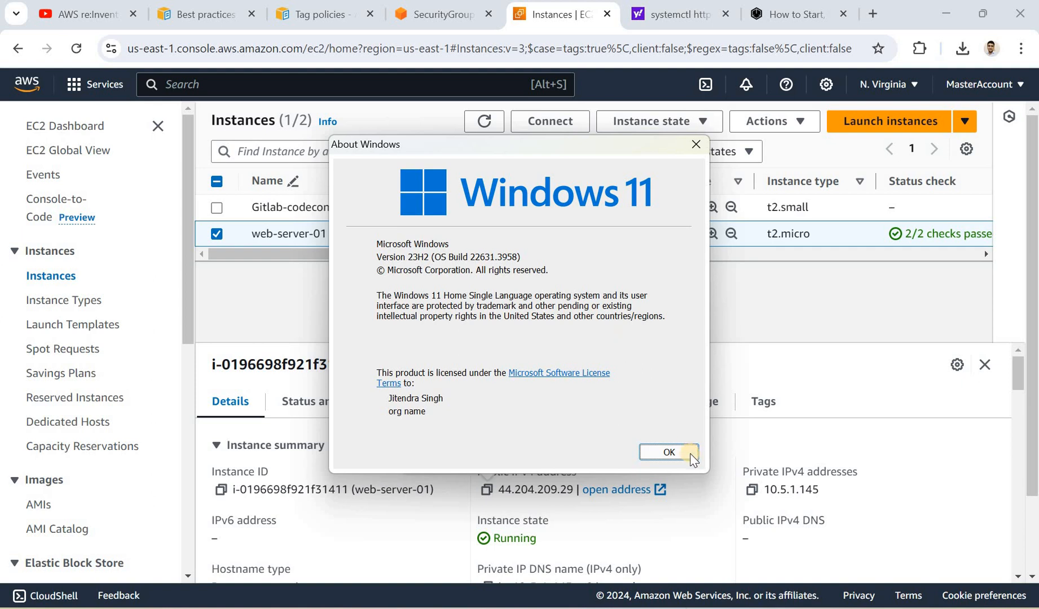
click(690, 455)
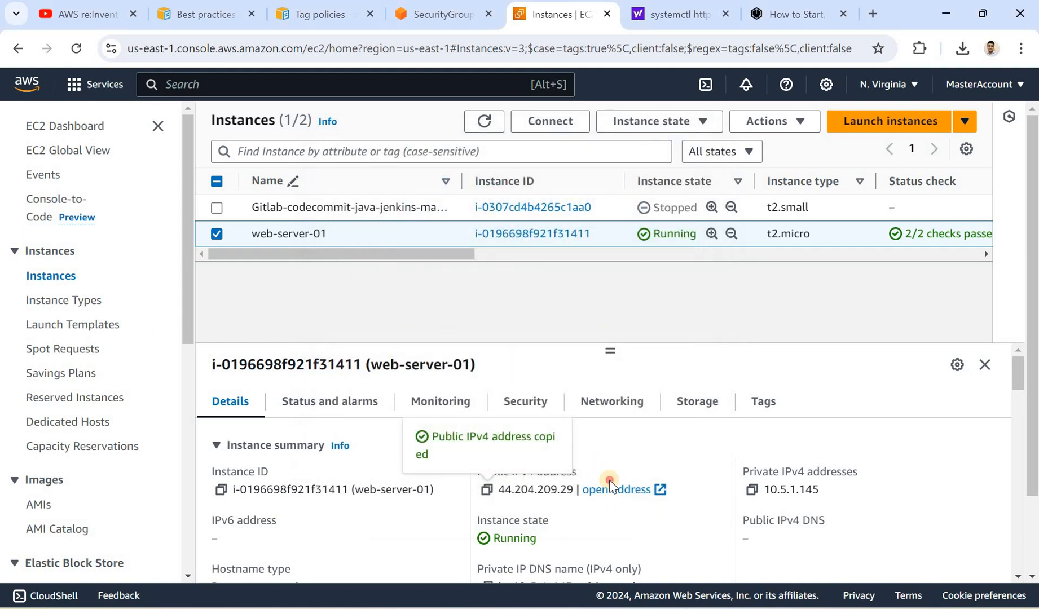
- Copy web-server-01's public IPv4 address and launch putty (1) from the Downloads folder with 44.204.209.29 as the host name
click(485, 489)
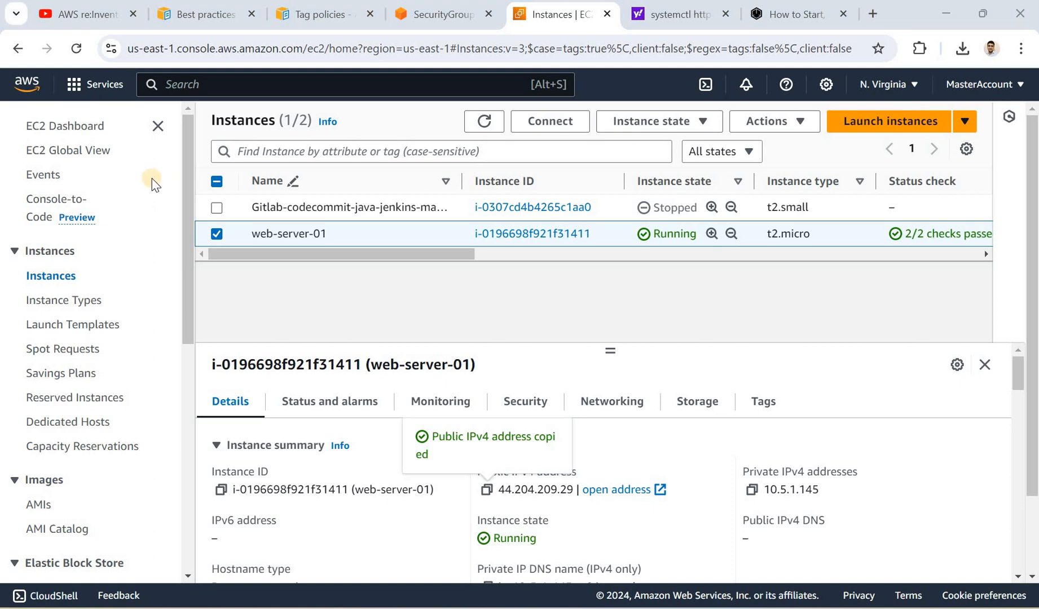
key(super+e)
click(70, 227)
click(277, 173)
double_click(363, 175)
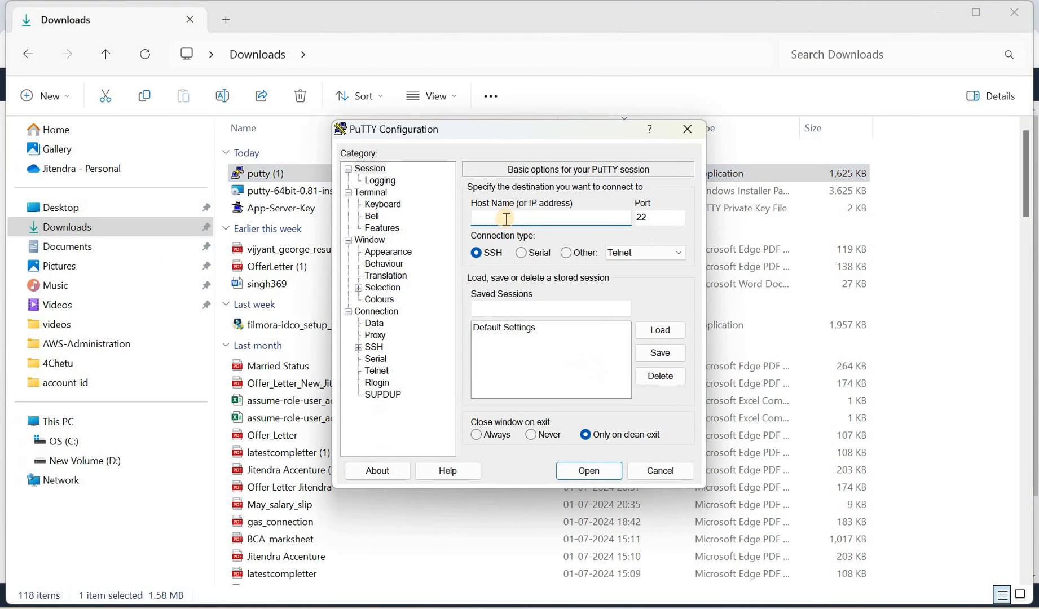
key(ctrl+v)
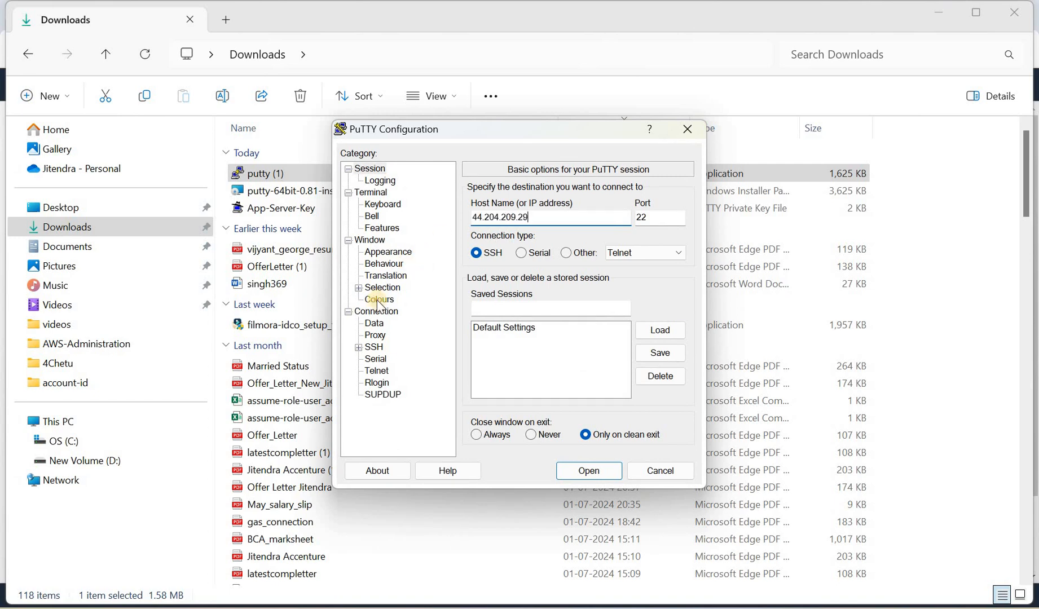
- Set App-Server-Key.ppk as the SSH private key file, try to connect to web-server-01, and return to the EC2 console
click(359, 346)
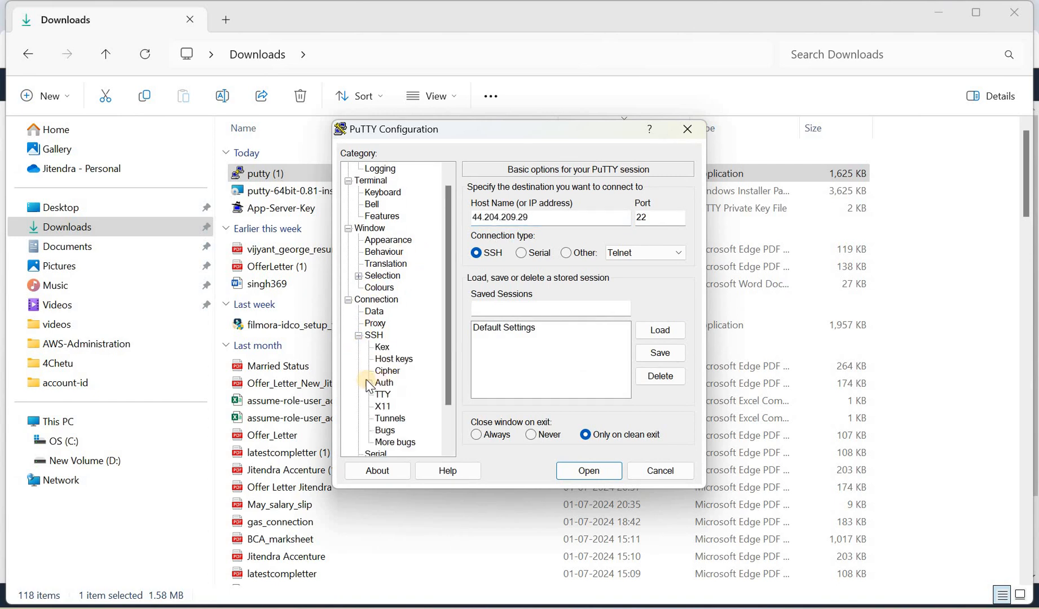
click(369, 383)
click(407, 394)
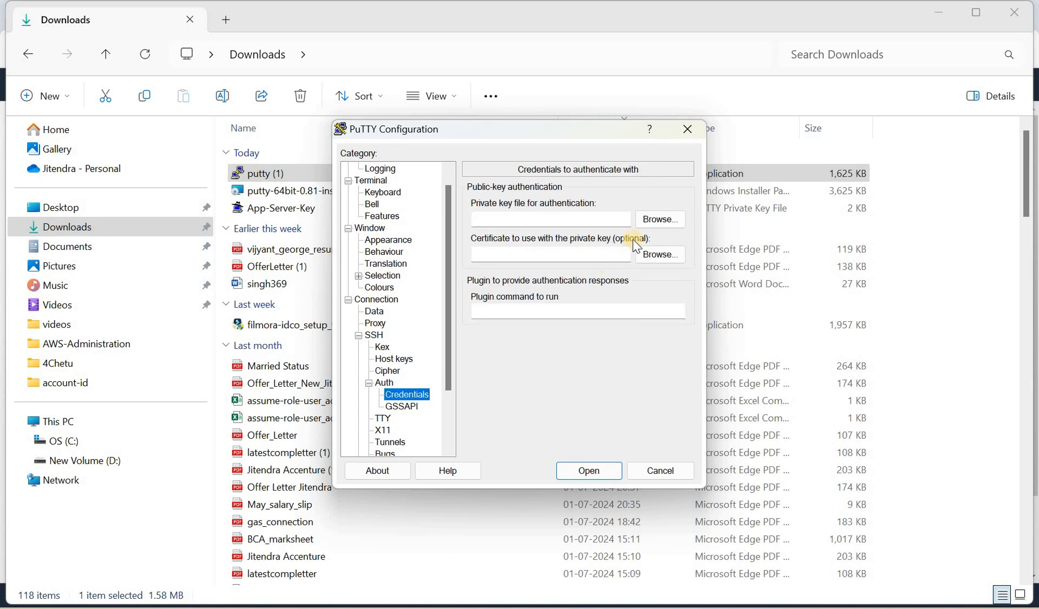
click(653, 223)
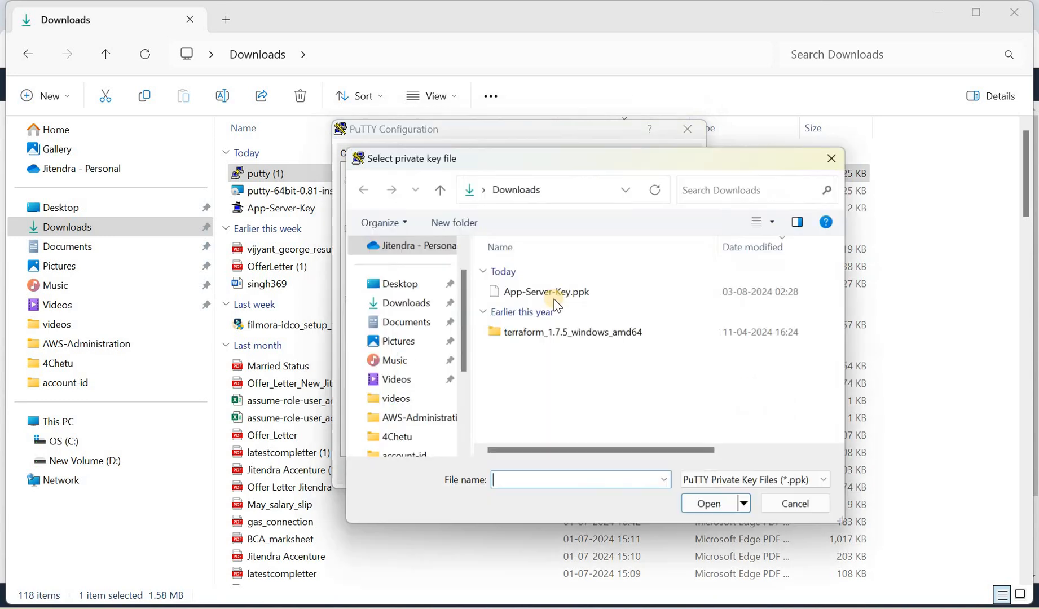
double_click(556, 294)
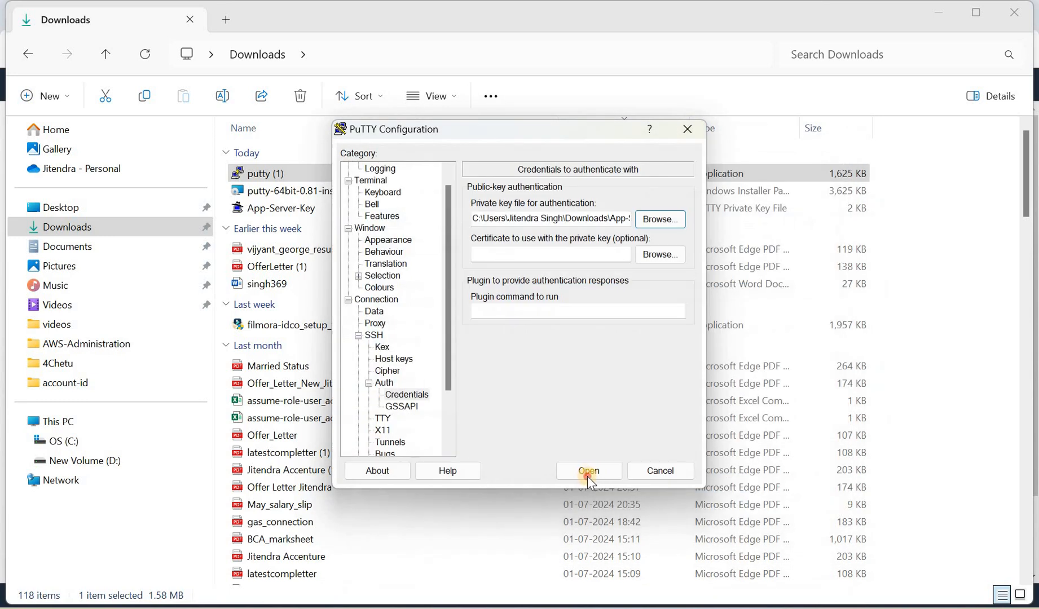
click(586, 471)
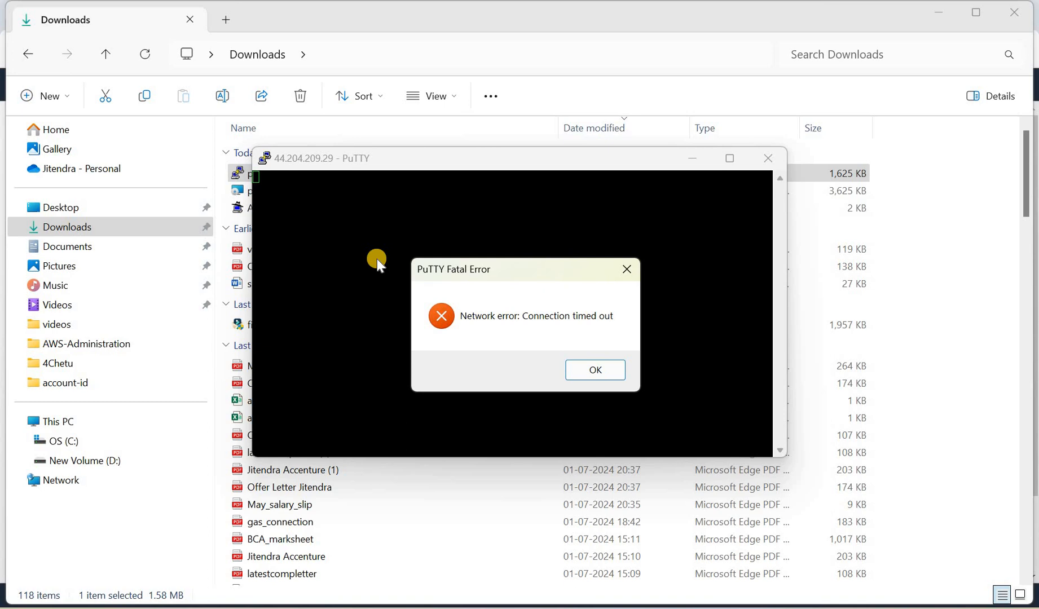
click(943, 11)
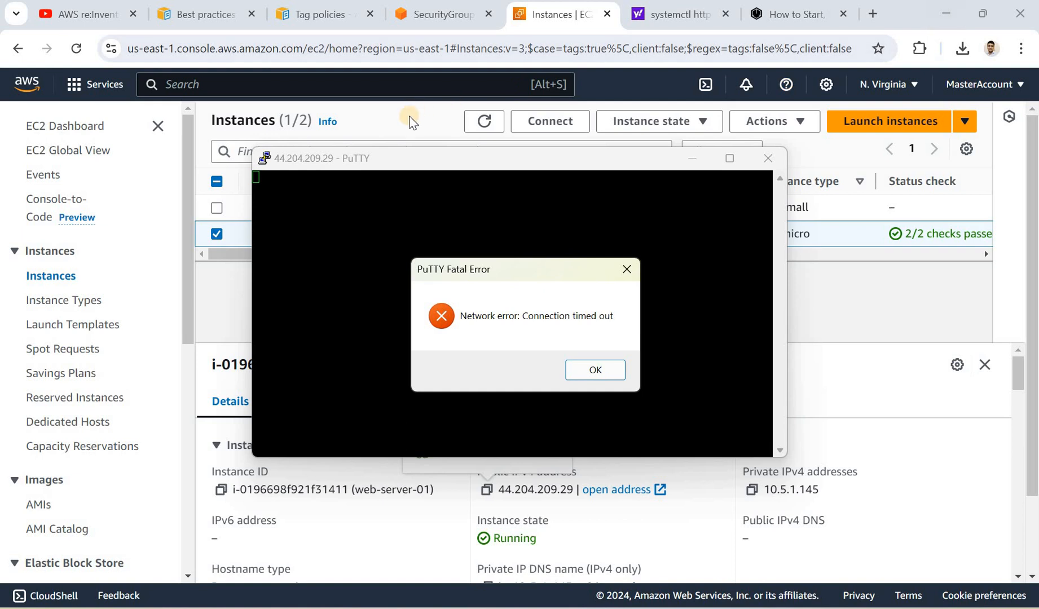
key(Return)
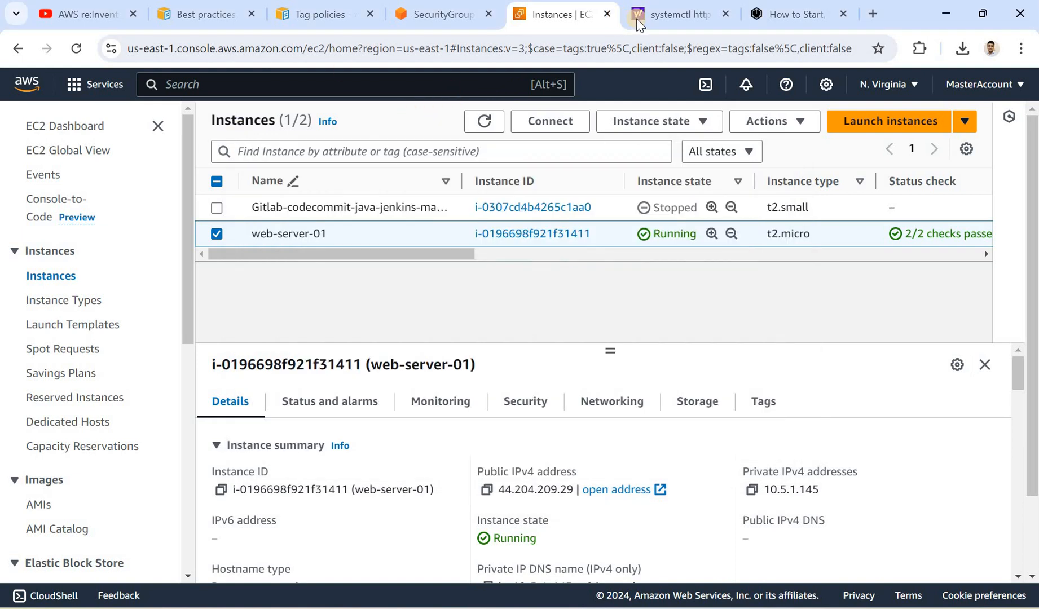
- Go to the route tables in the VPC console and select public-route-table-lab
click(424, 17)
click(45, 305)
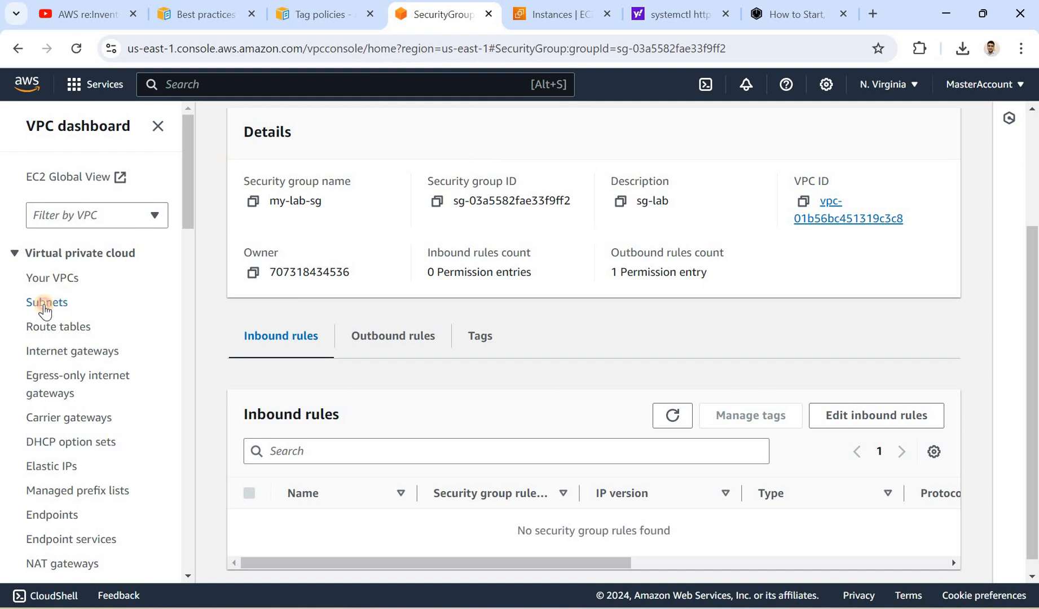
click(59, 327)
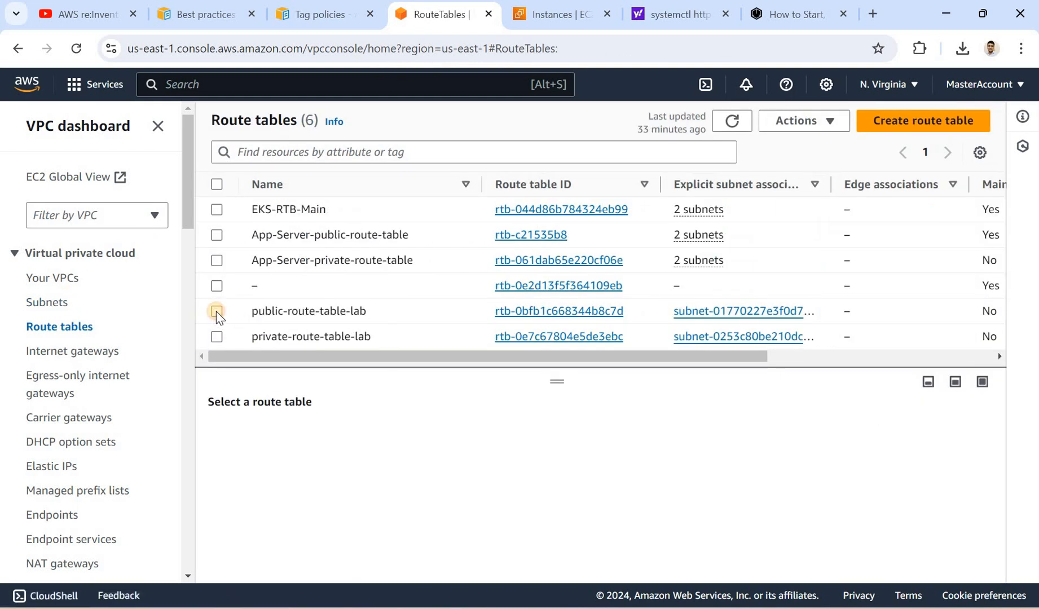
click(216, 311)
click(216, 312)
click(216, 312)
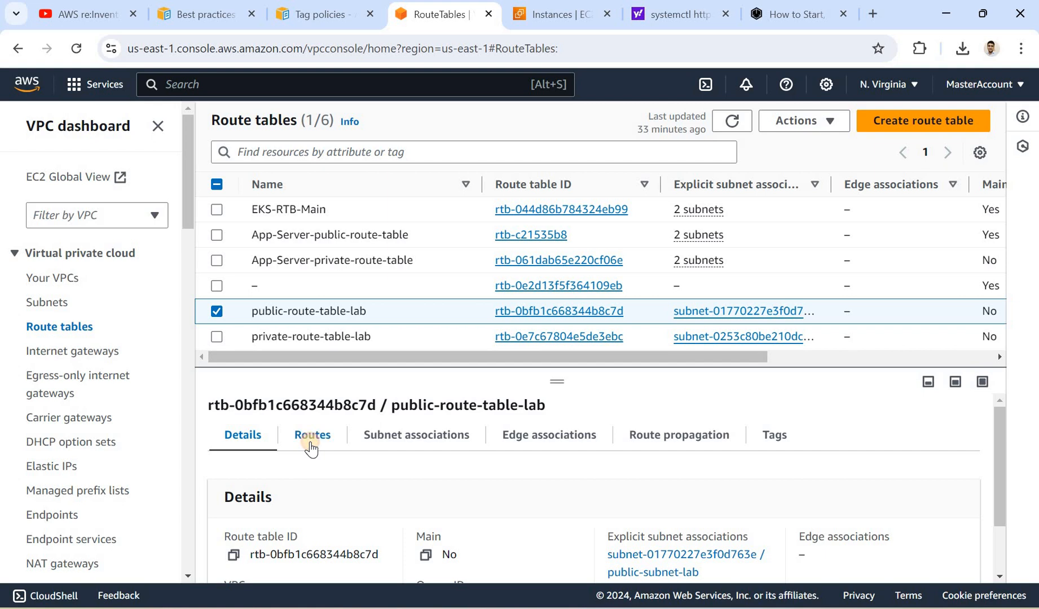
- Examine the routes and explicit subnet associations of public-route-table-lab
click(333, 439)
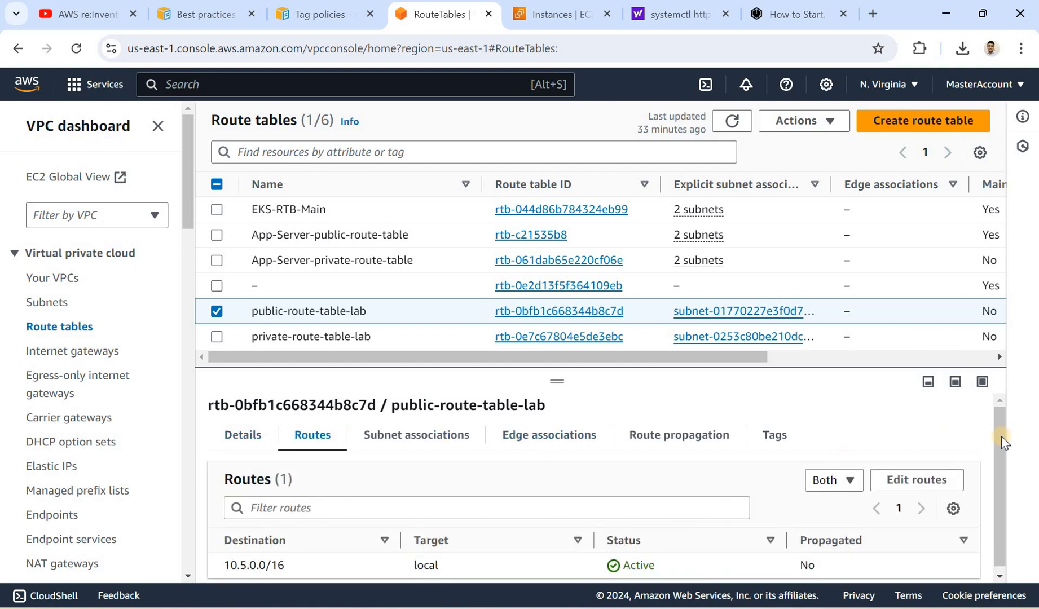
drag(1001, 484, 1000, 496)
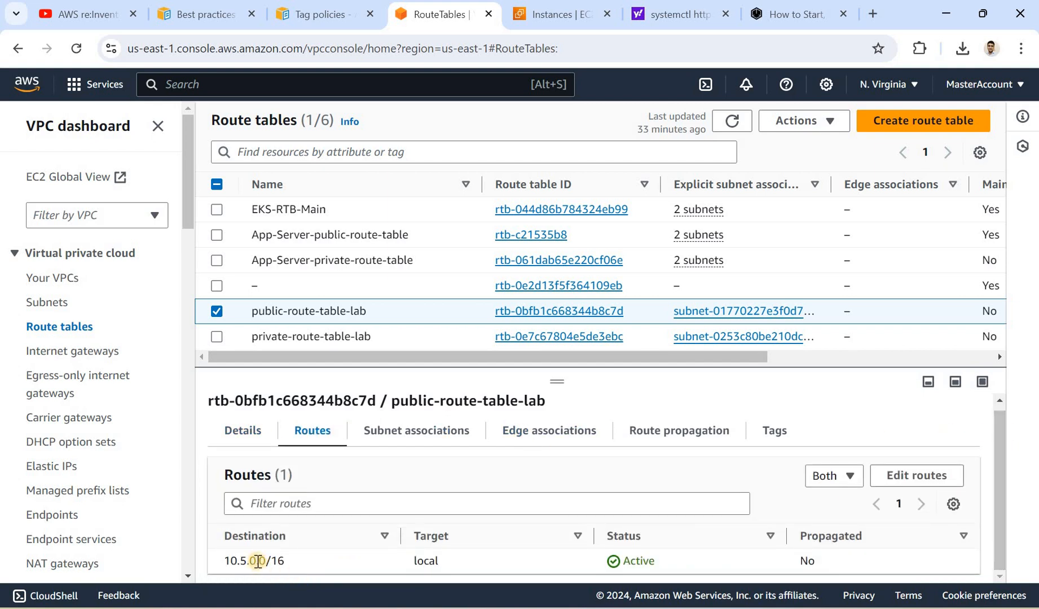
click(429, 431)
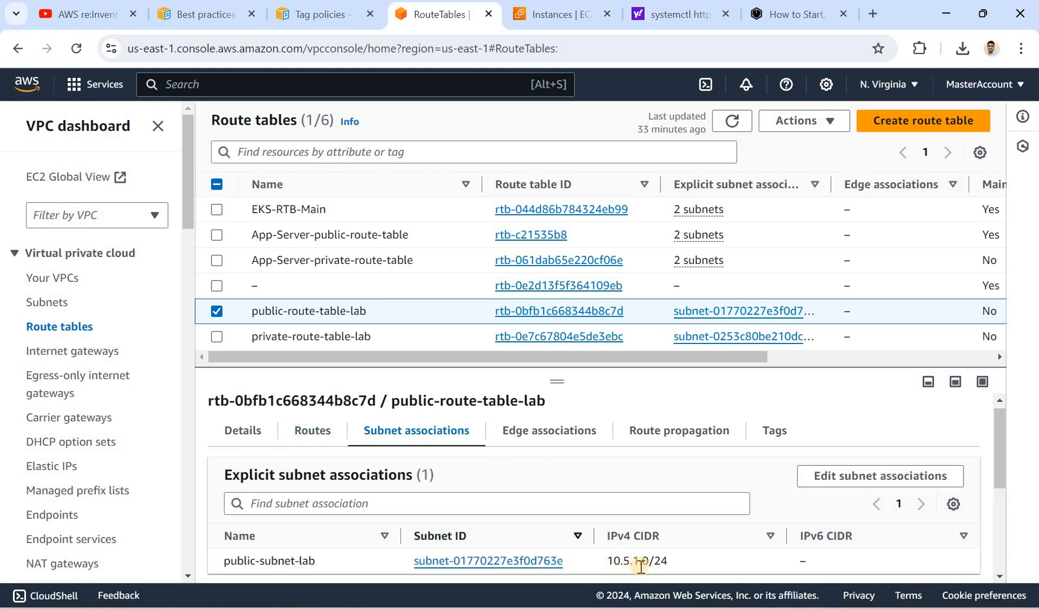
- Edit the routes of public-route-table-lab and add a route with destination 0.0.0.0/0
click(314, 439)
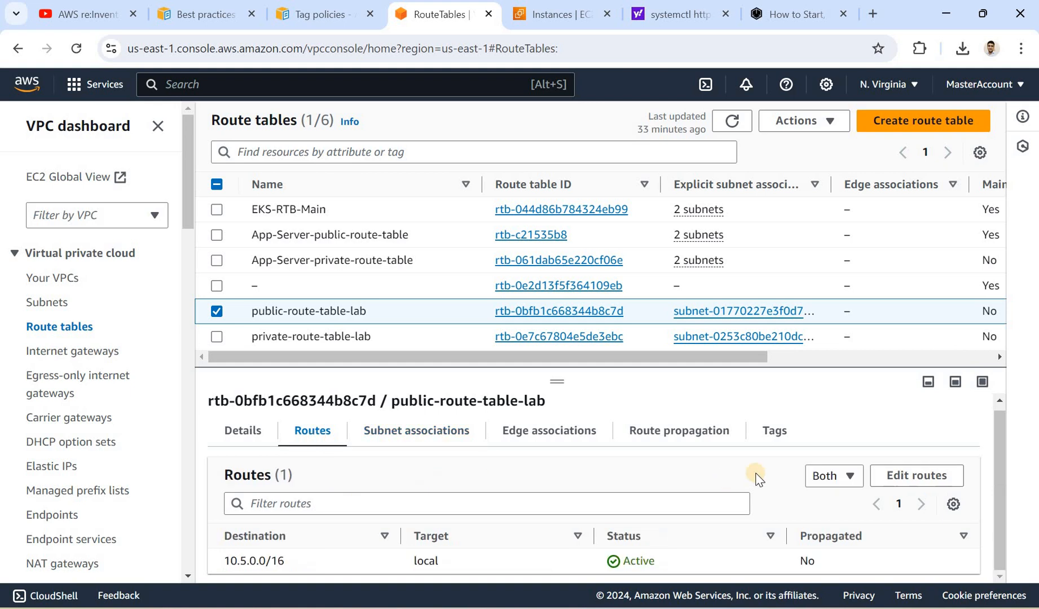
click(900, 475)
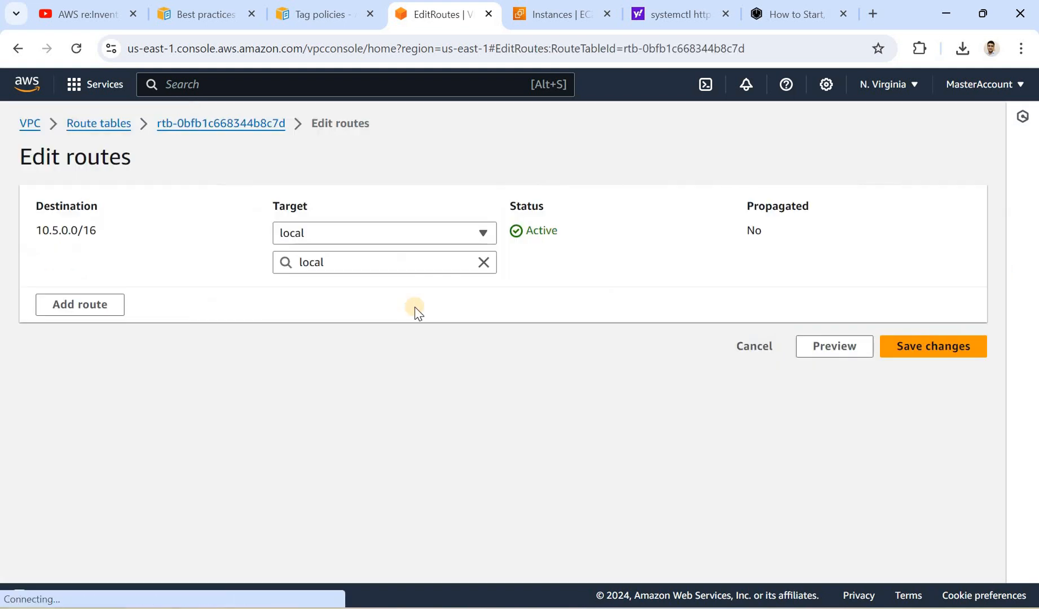
click(367, 270)
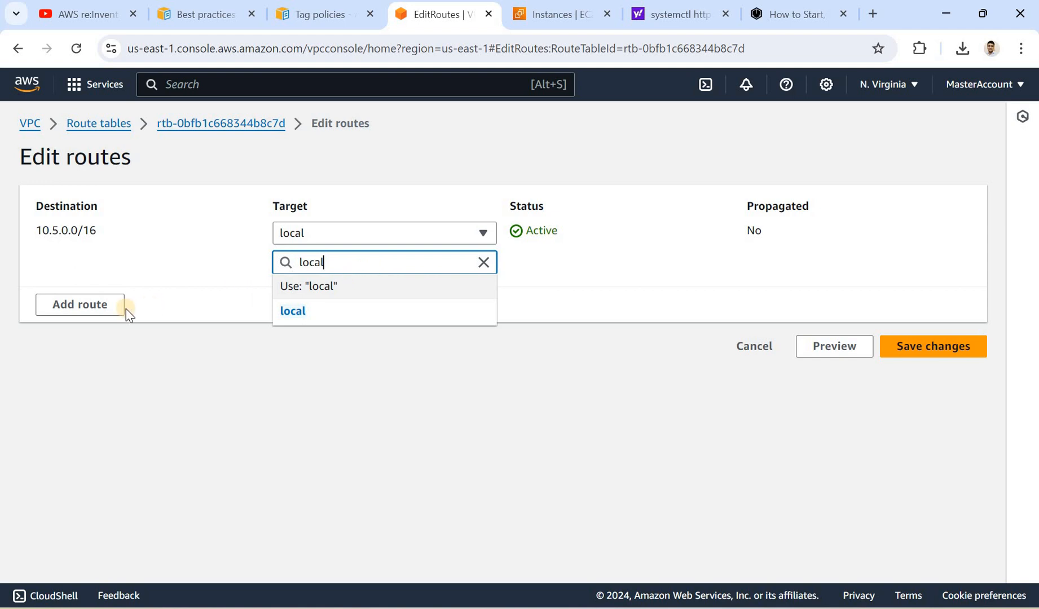
click(105, 308)
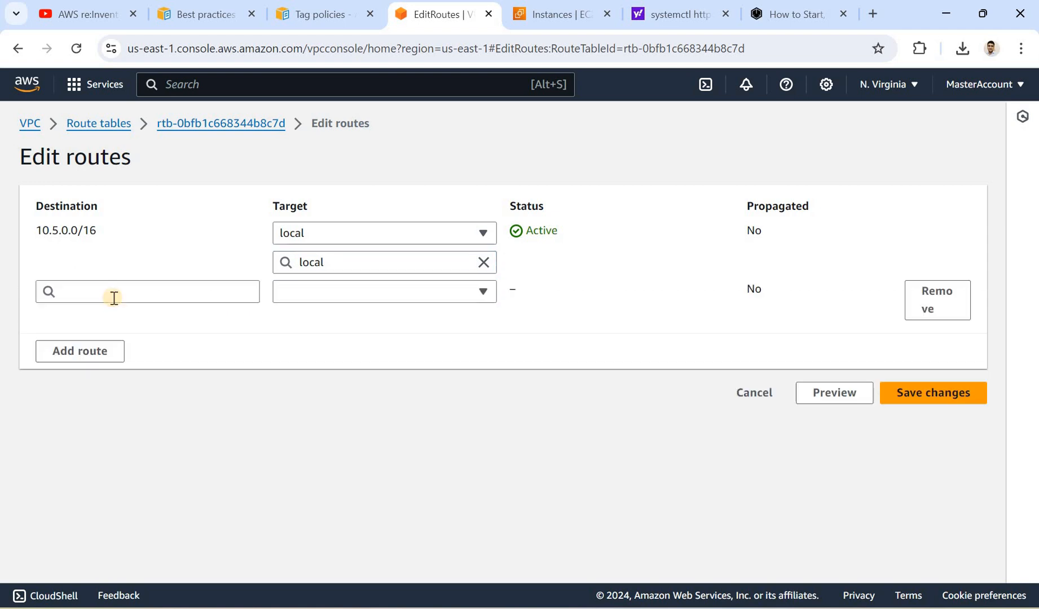
click(139, 286)
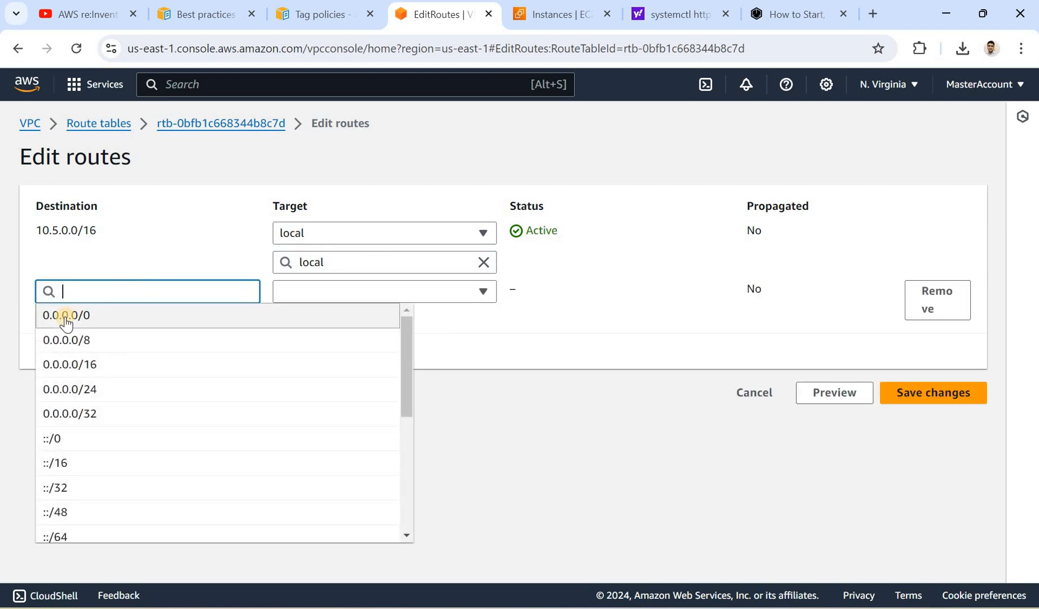
click(65, 320)
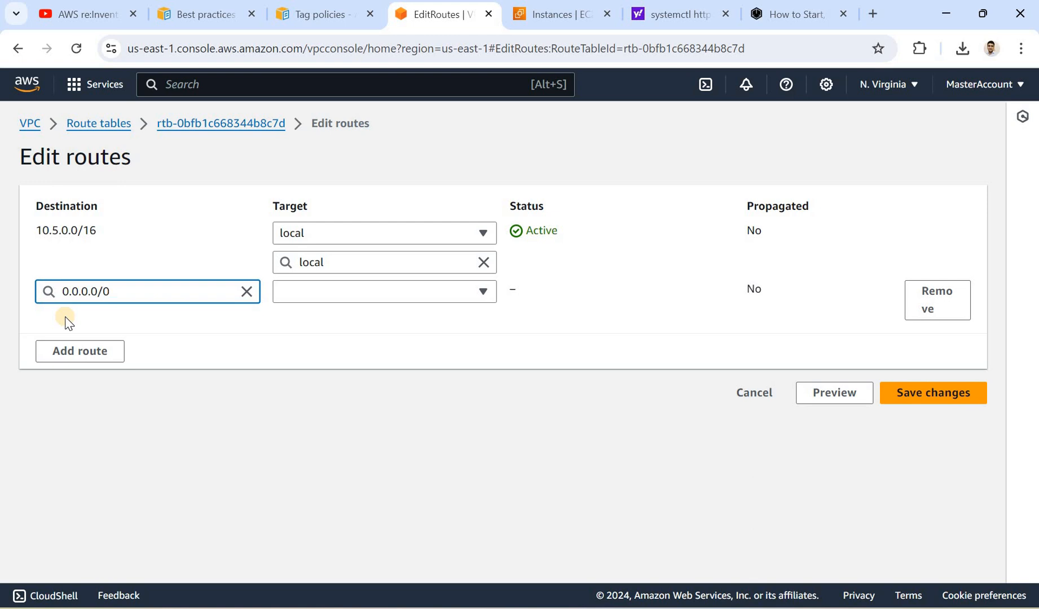
click(380, 300)
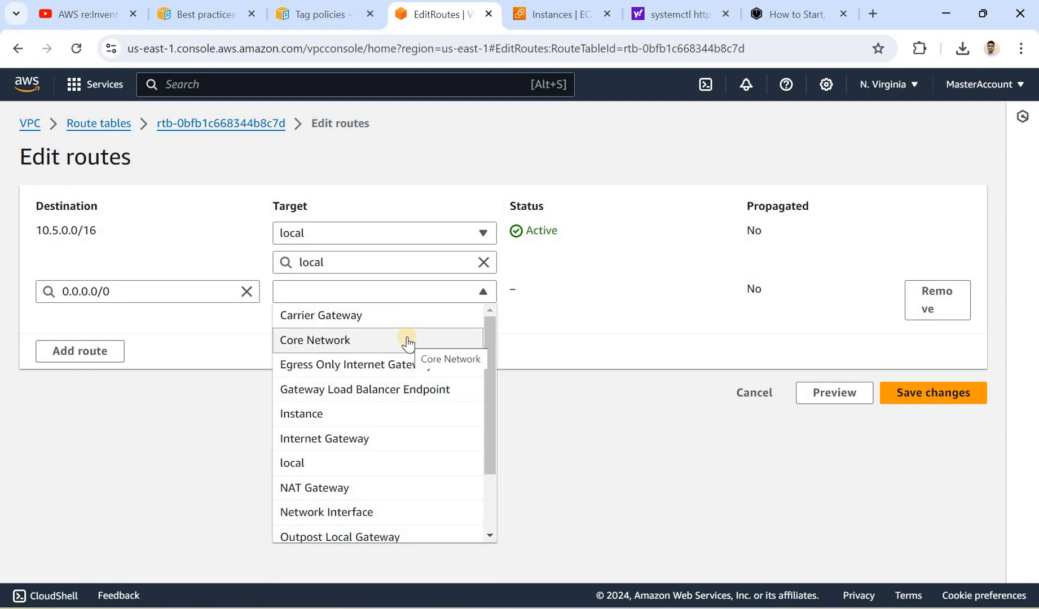
click(337, 436)
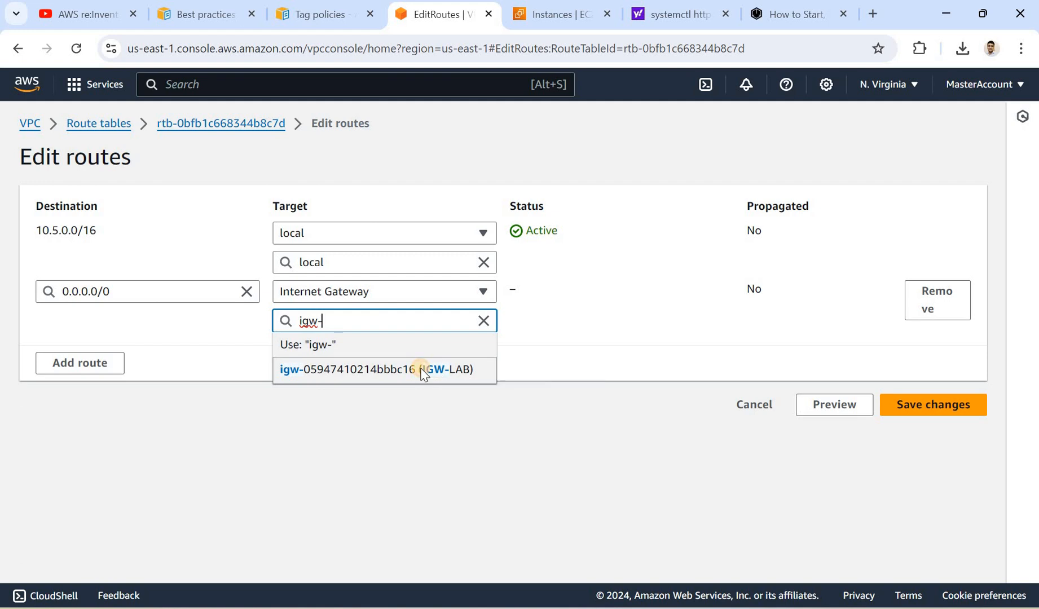
click(422, 369)
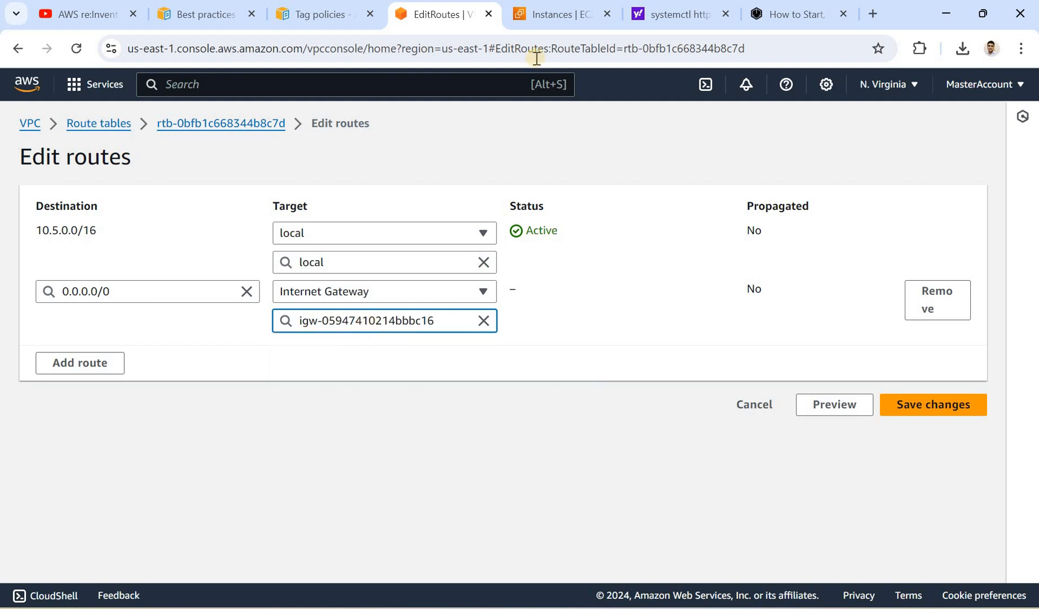
click(561, 16)
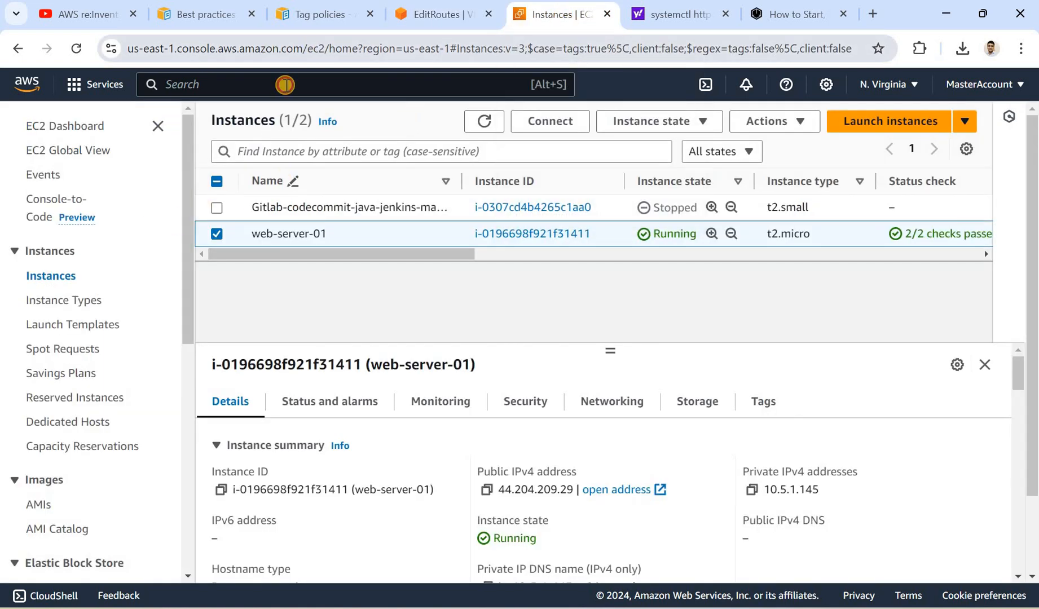
click(471, 12)
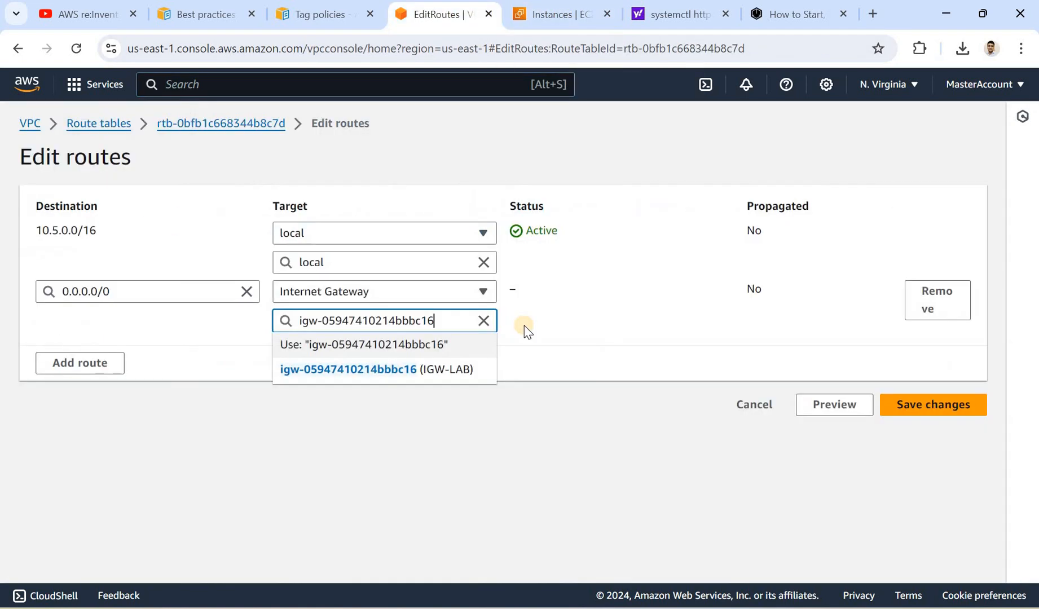
click(550, 338)
click(431, 319)
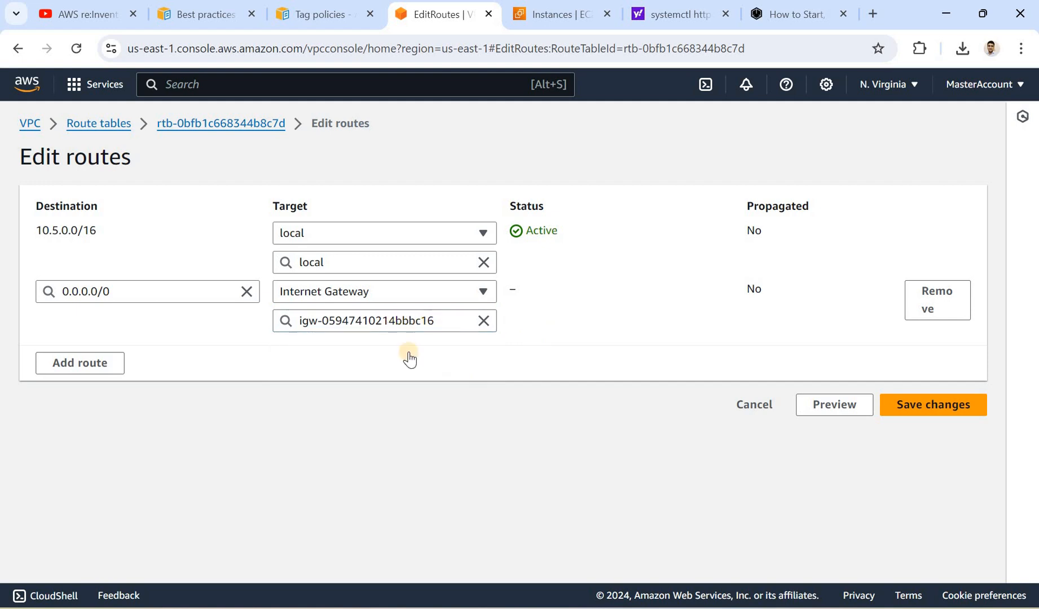
click(402, 373)
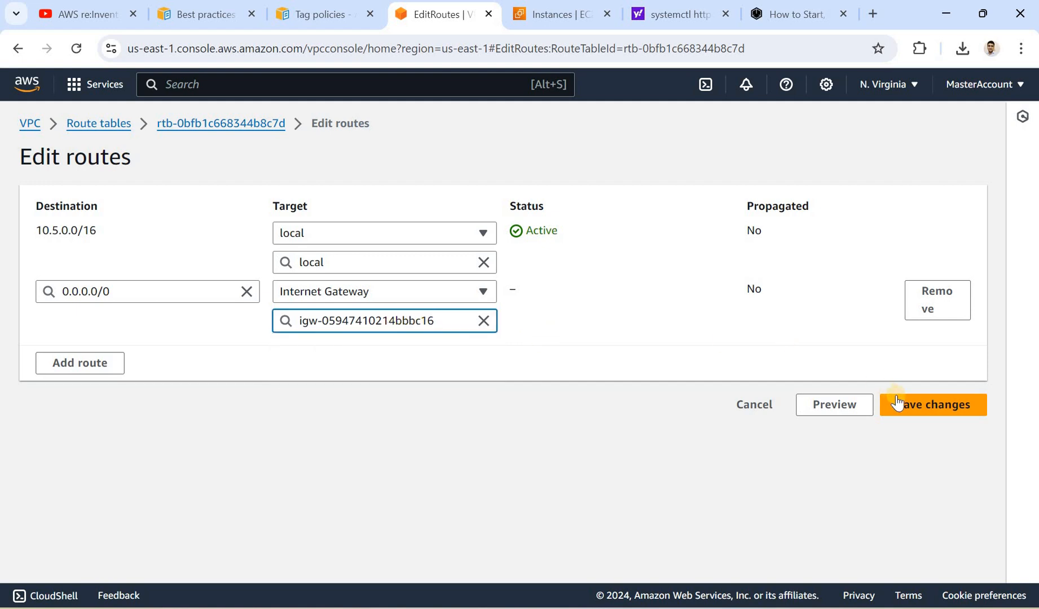
click(908, 406)
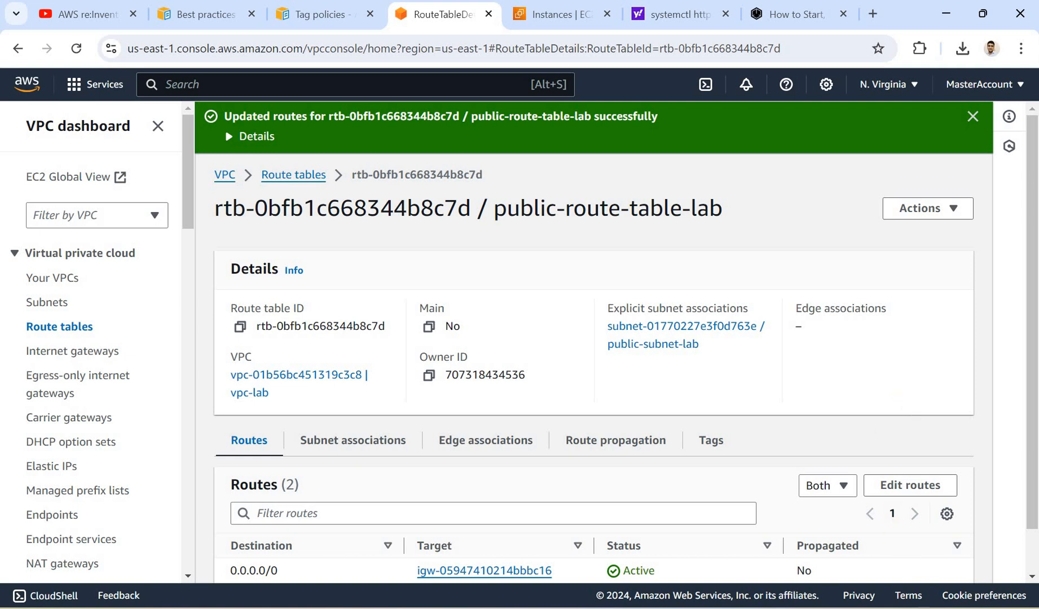
- Examine the explicit subnet associations of public-route-table-lab on its details page
click(379, 456)
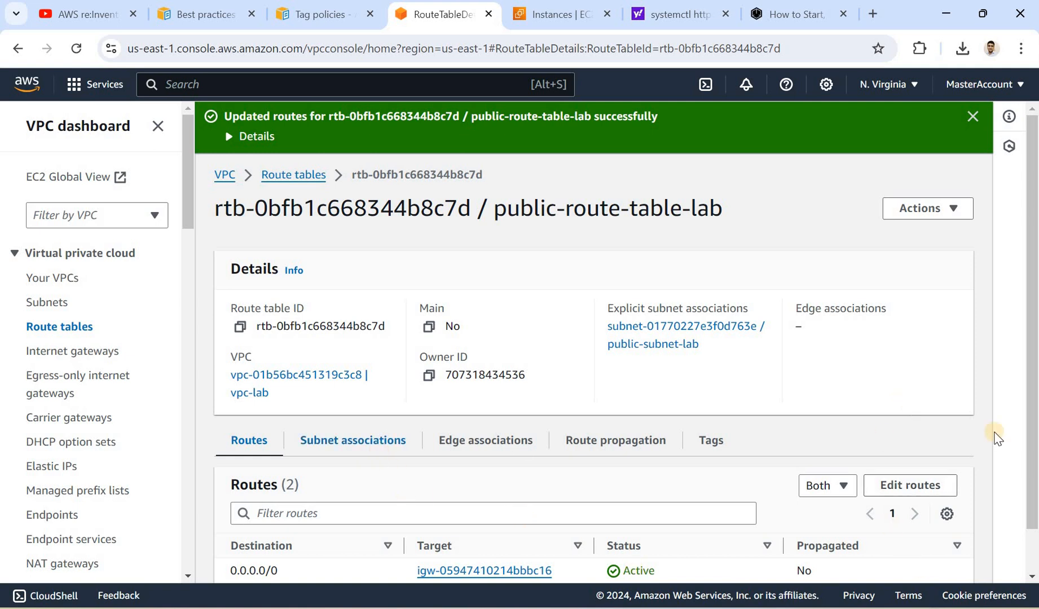
scroll(459, 418, down, 2)
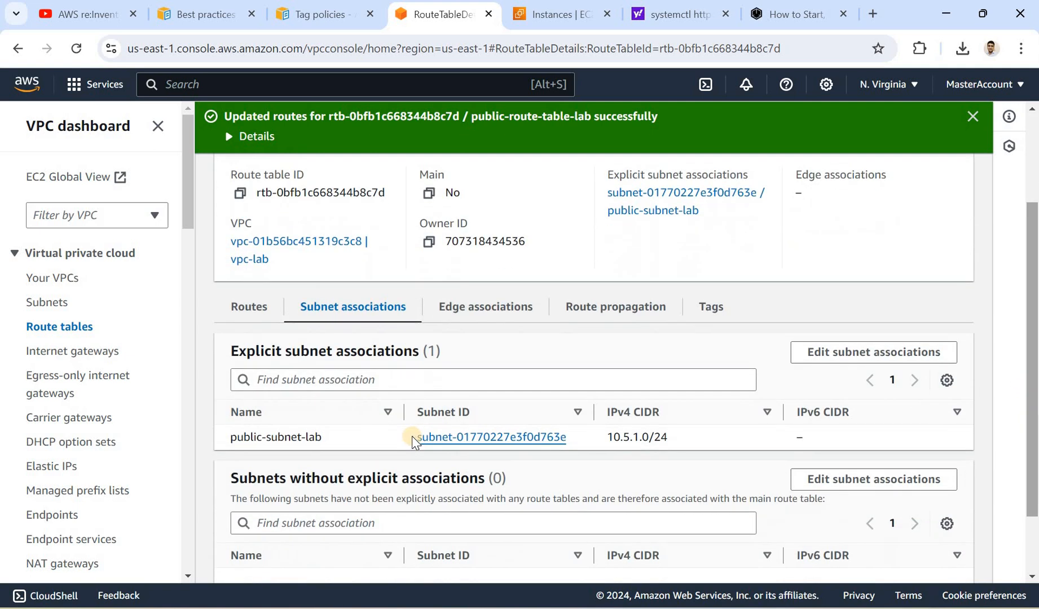
drag(571, 437, 495, 370)
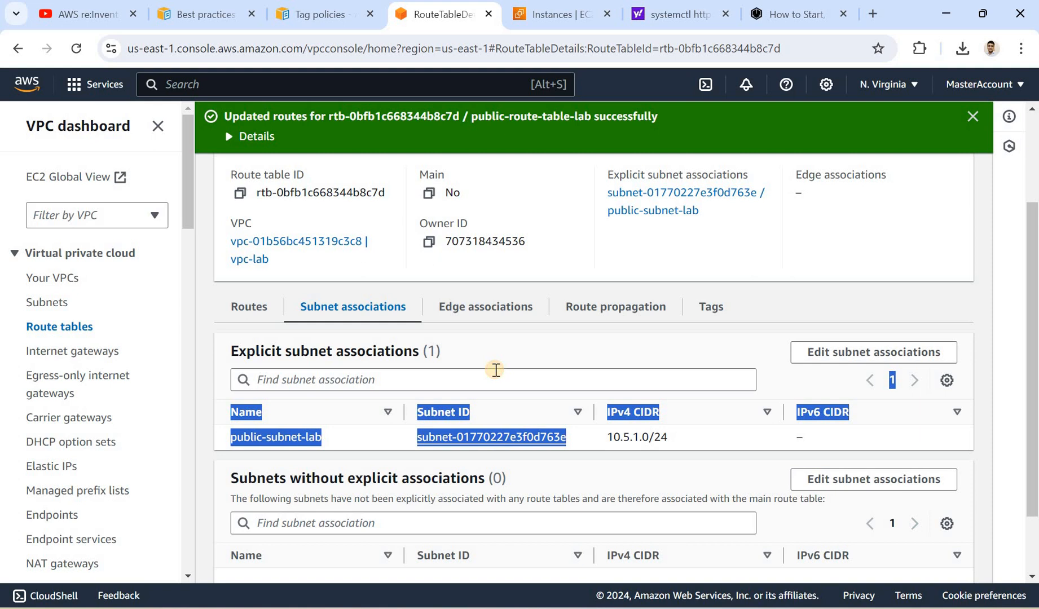
click(496, 371)
click(522, 346)
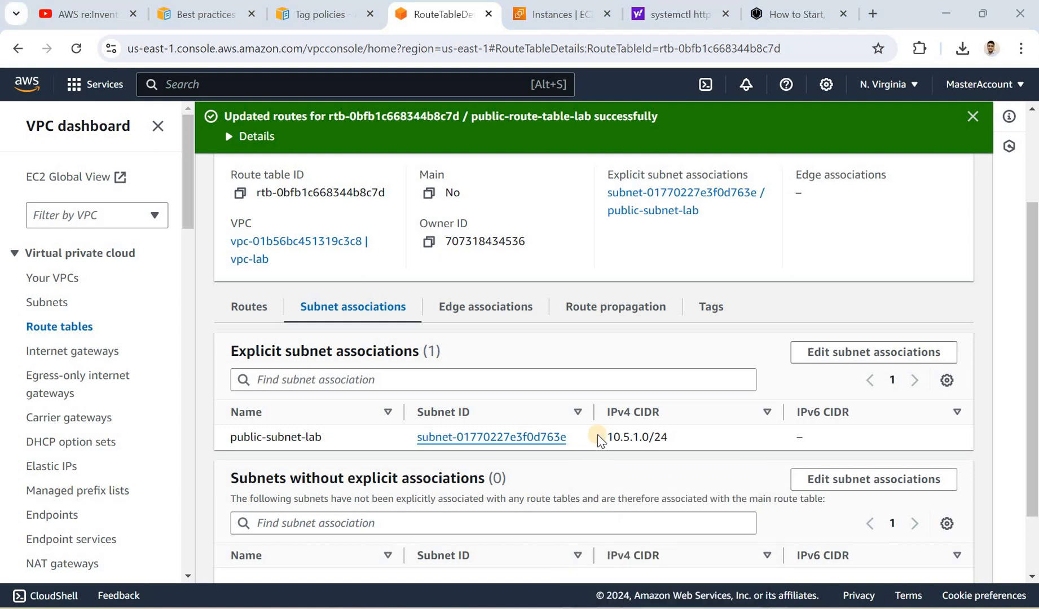
click(597, 373)
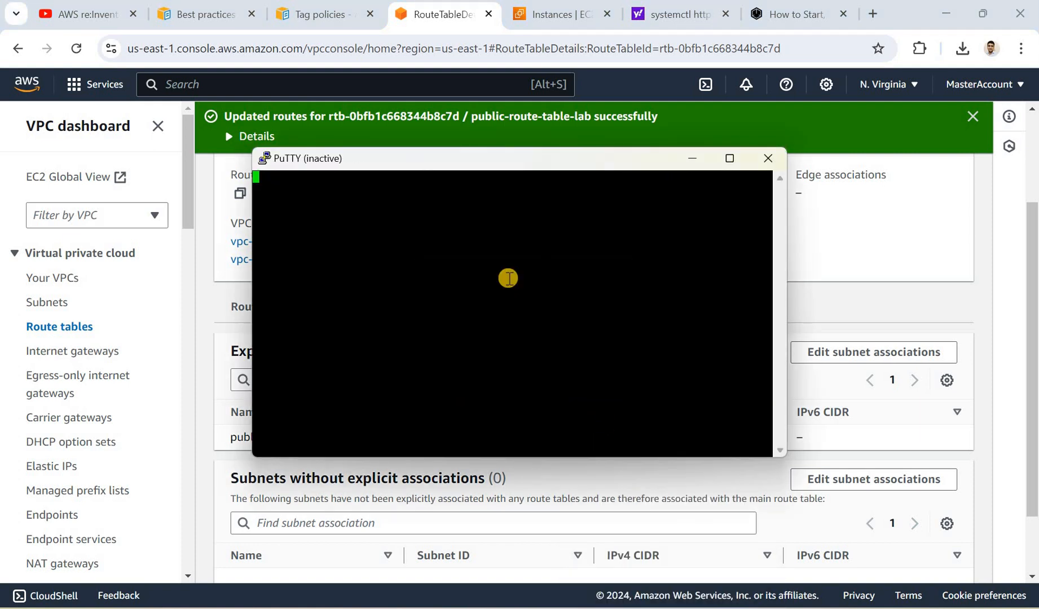
- Try to reconnect to web-server-01 by restarting the inactive PuTTY session and duplicating it
right_click(396, 164)
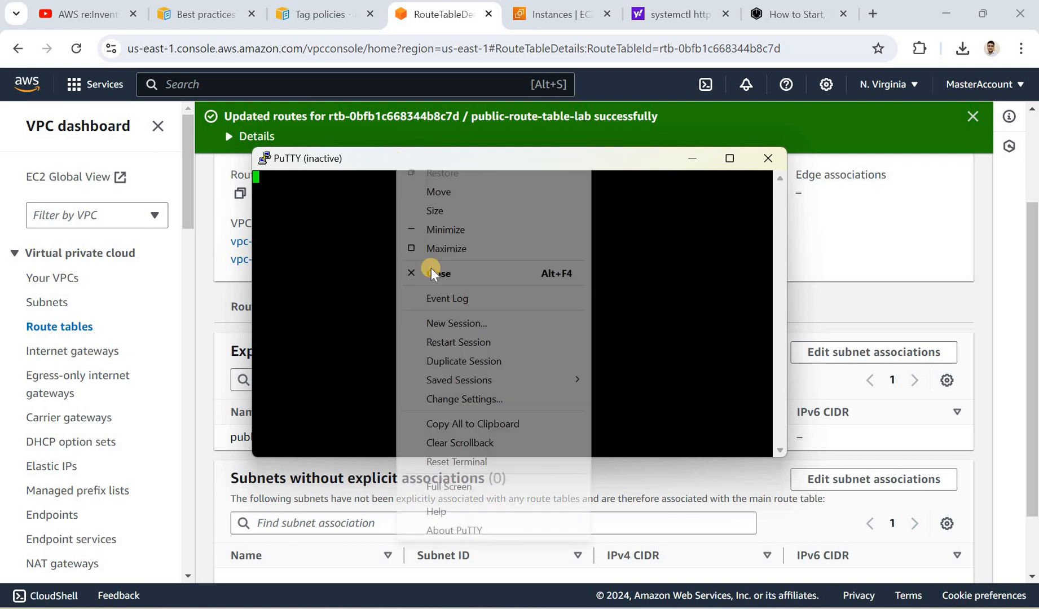
click(472, 346)
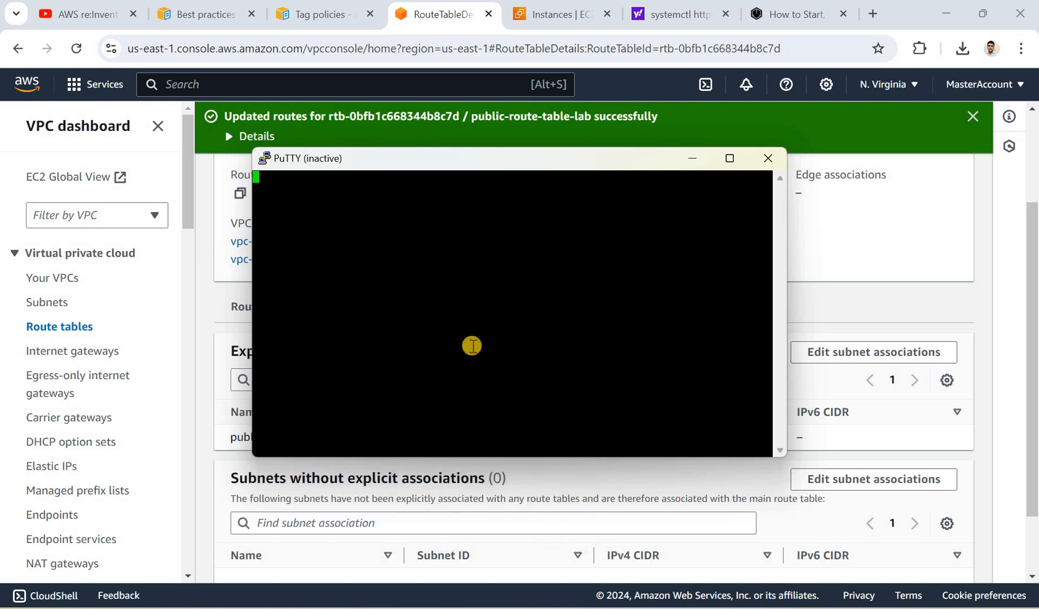
right_click(376, 163)
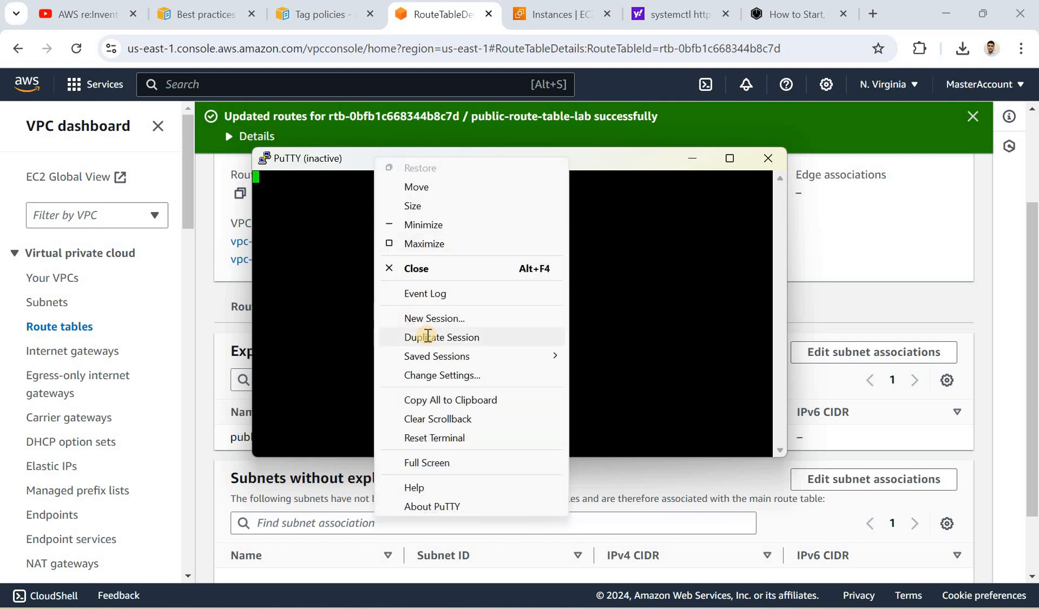
click(427, 337)
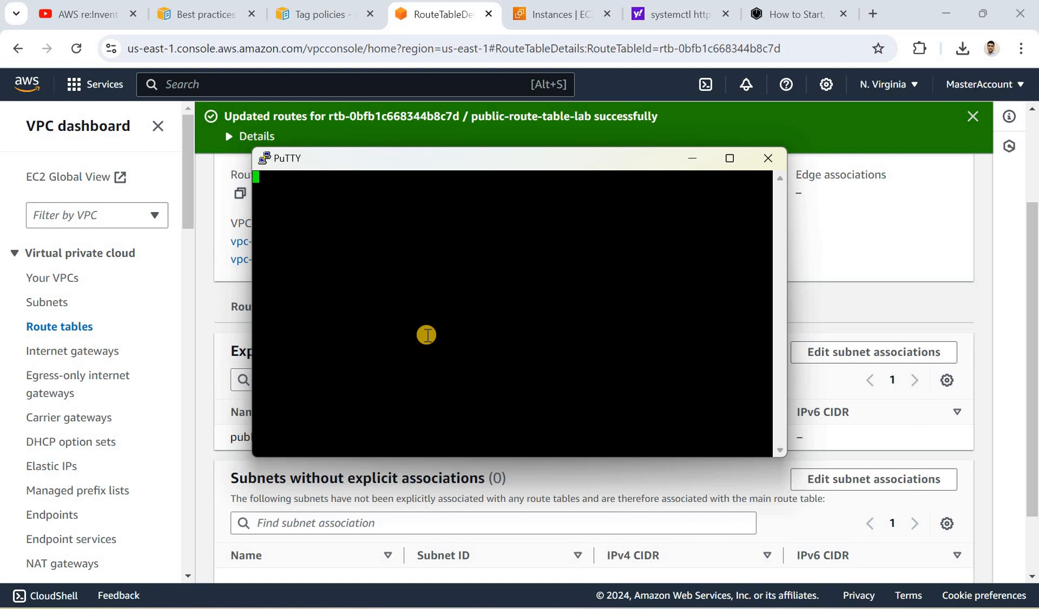
- Return to the VPC console, dismiss the route update notification, and review the routes of public-route-table-lab
click(866, 212)
click(972, 117)
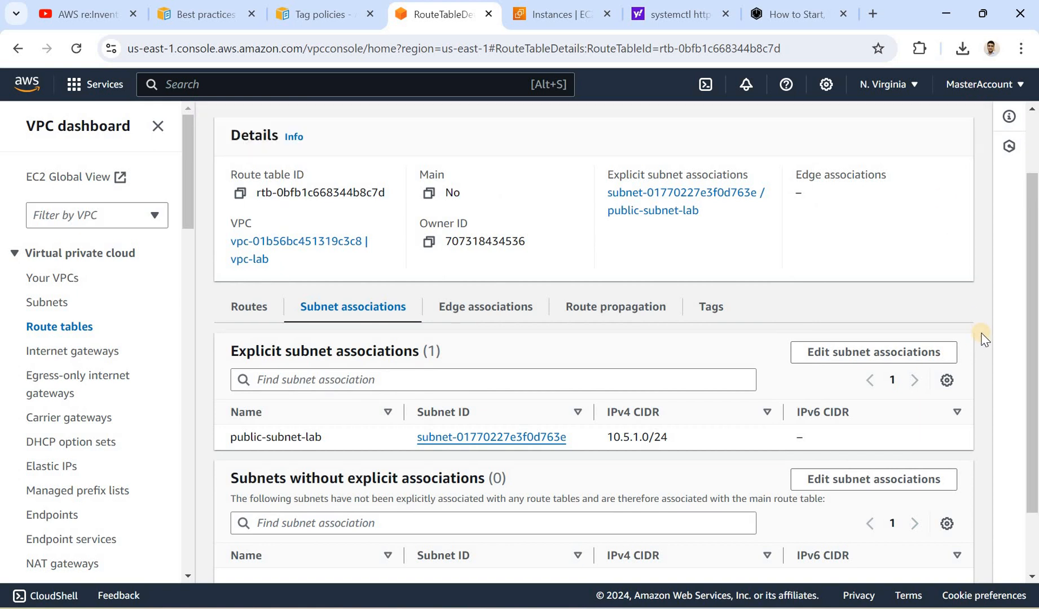
drag(1032, 333, 1031, 294)
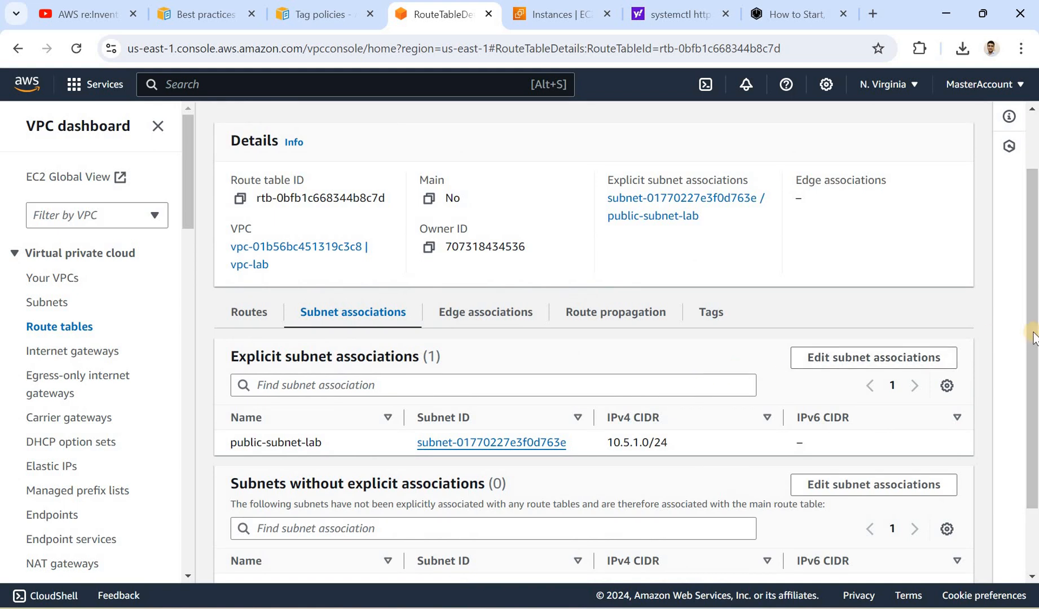
scroll(1036, 397, down, 2)
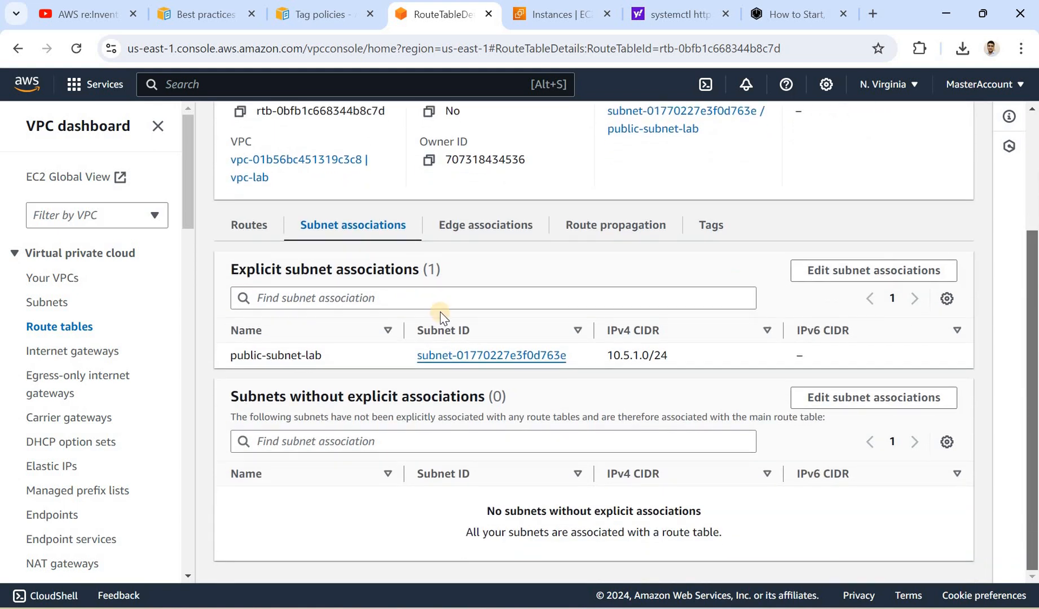
click(249, 223)
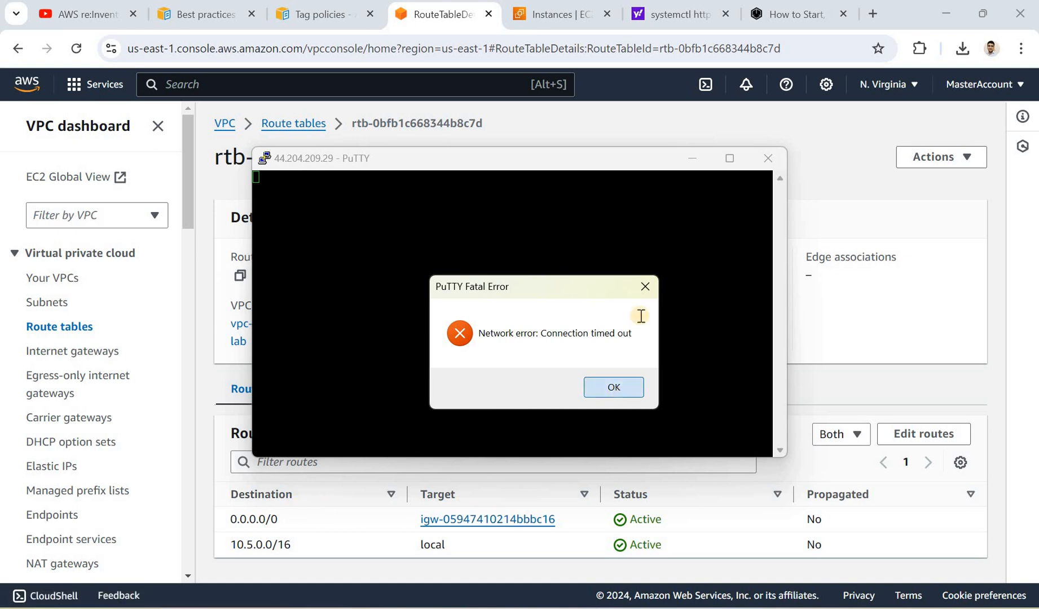
- Dismiss the PuTTY errors, close the PuTTY session windows, and copy web-server-01's public IPv4 address from the EC2 console
click(607, 389)
click(767, 158)
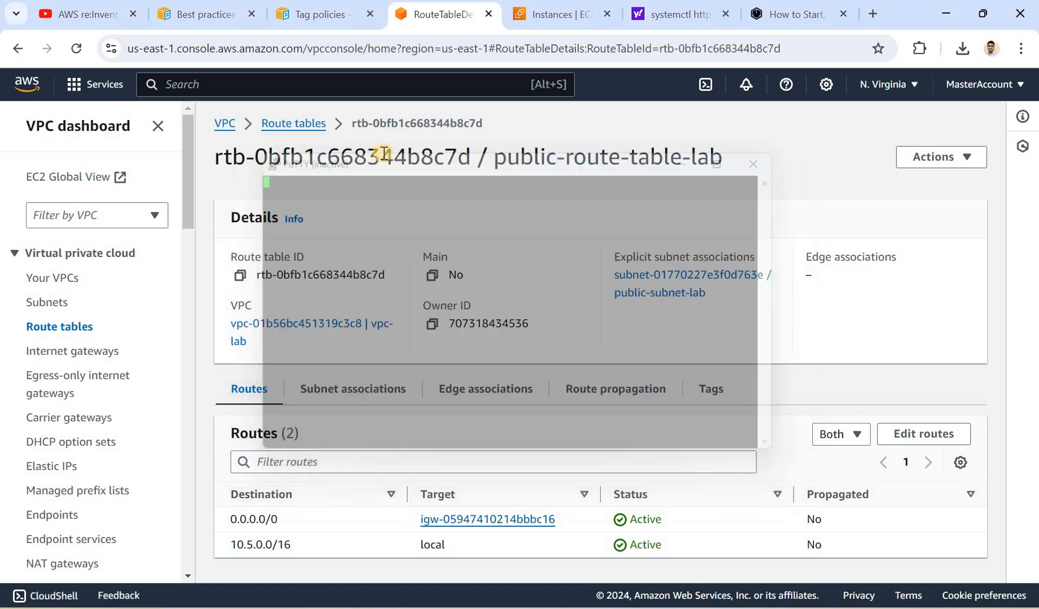
click(549, 14)
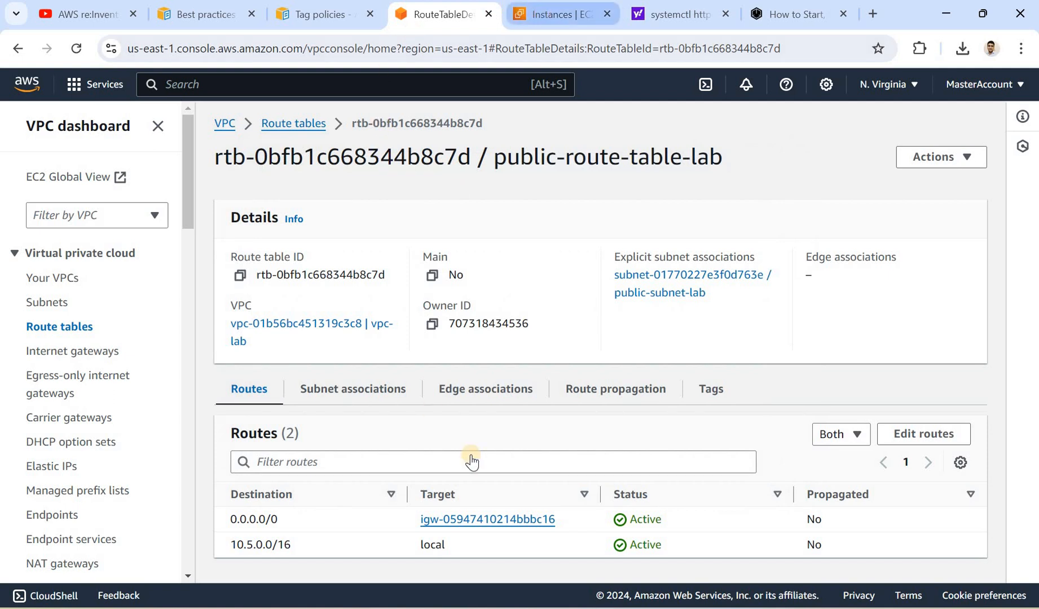
click(487, 490)
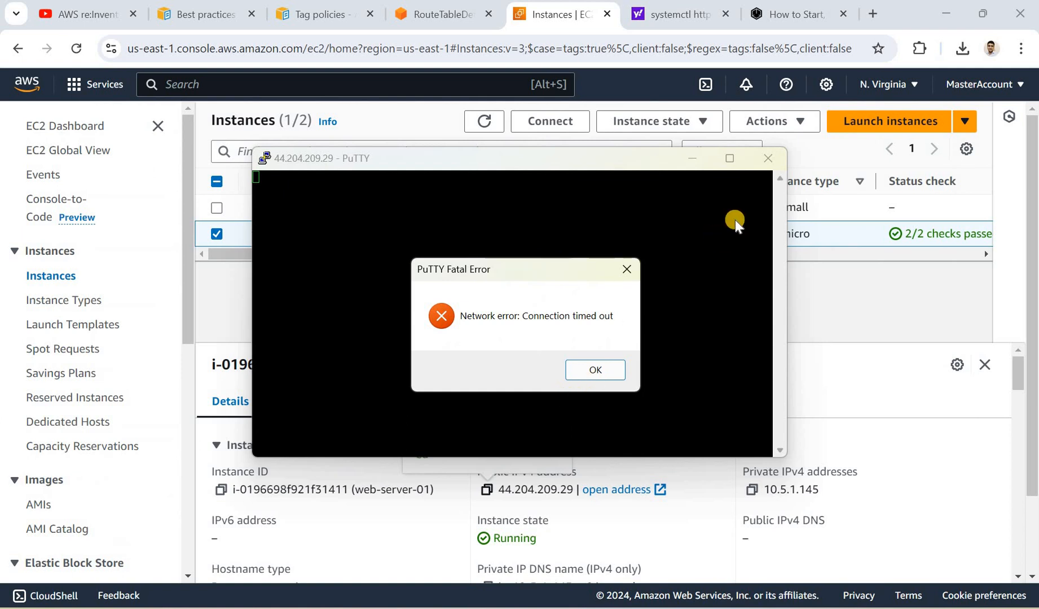
click(595, 369)
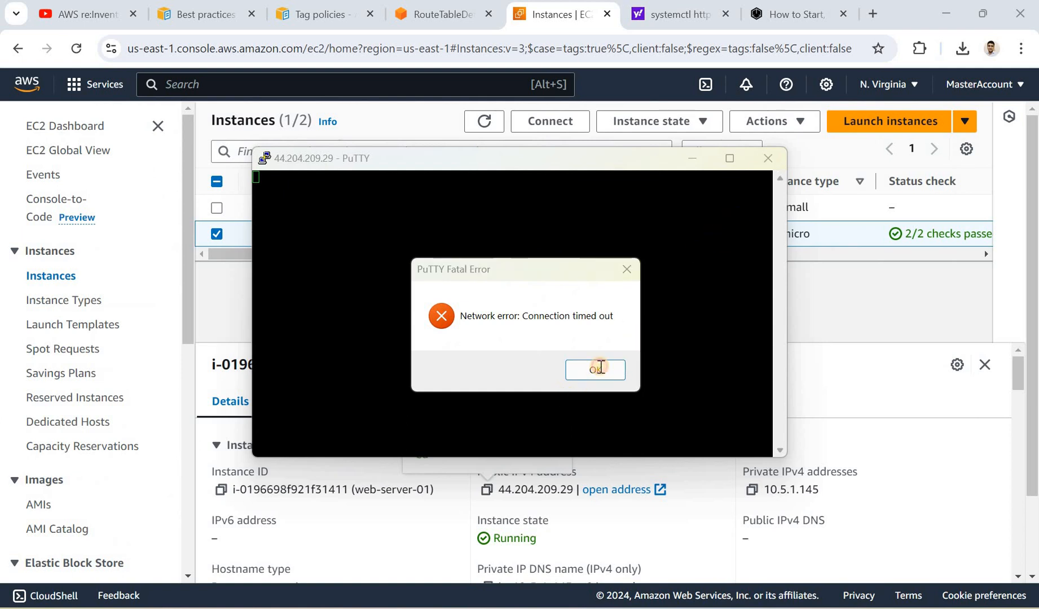
click(768, 159)
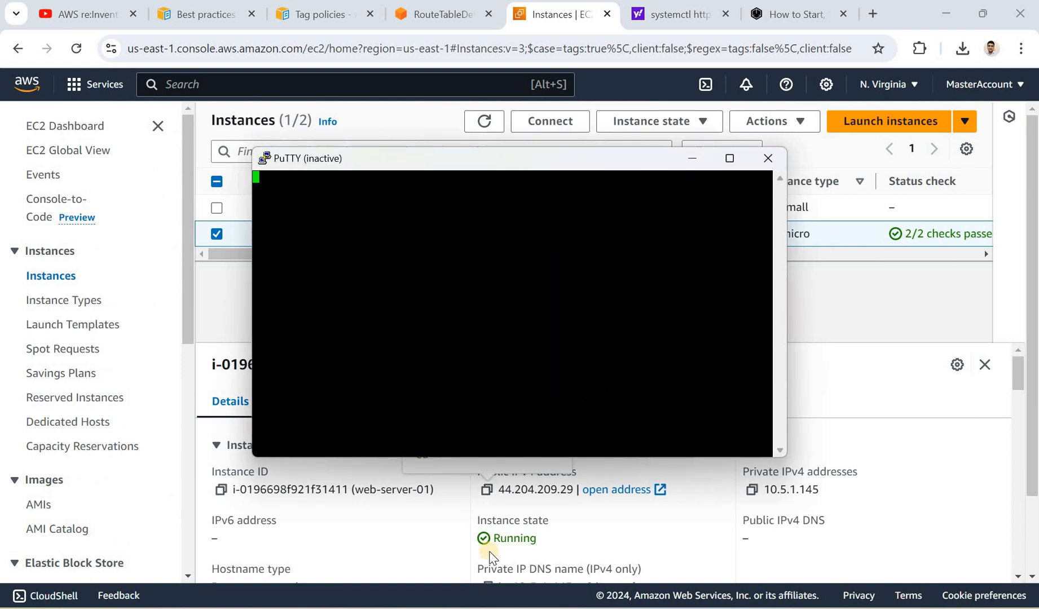
- Launch PuTTY from the Downloads folder and set the host to web-server-01's copied public address, 44.204.209.29
key(alt+Tab)
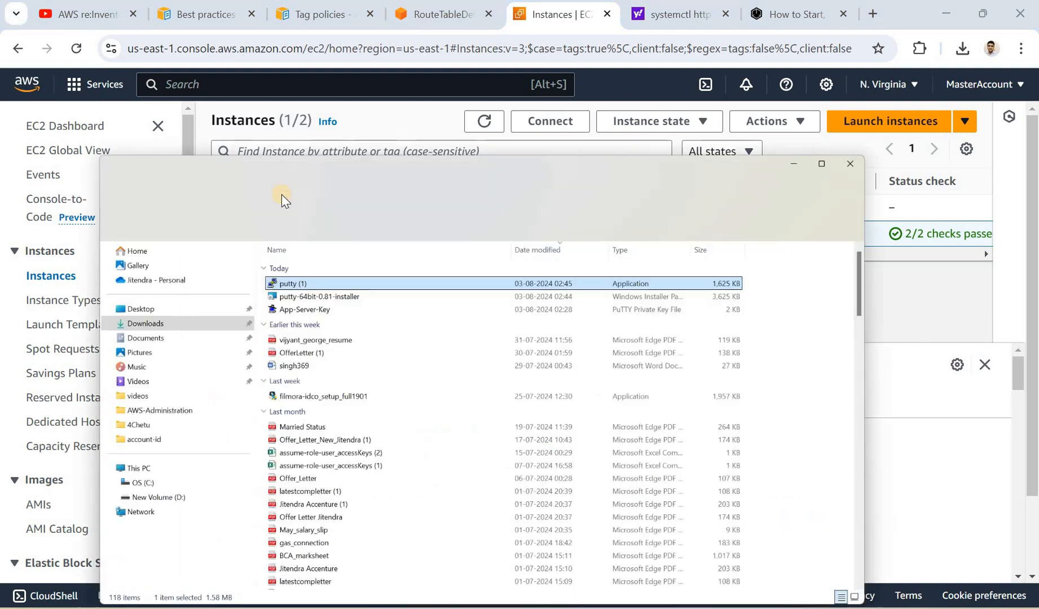
double_click(278, 171)
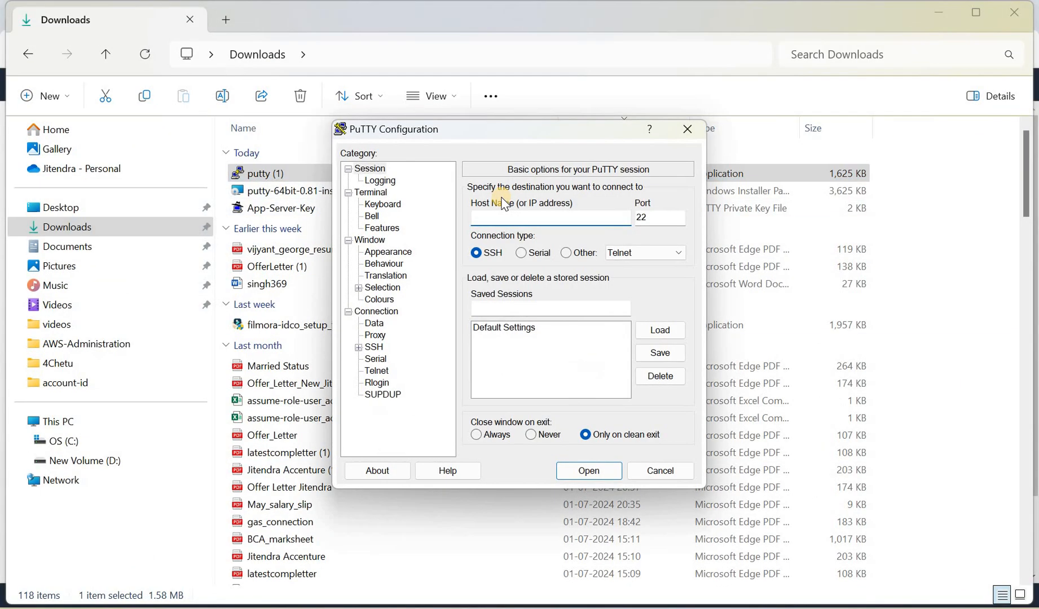
key(ctrl+v)
- Select App-Server-Key.ppk as the private key for SSH authentication and open the PuTTY session
click(359, 347)
click(384, 382)
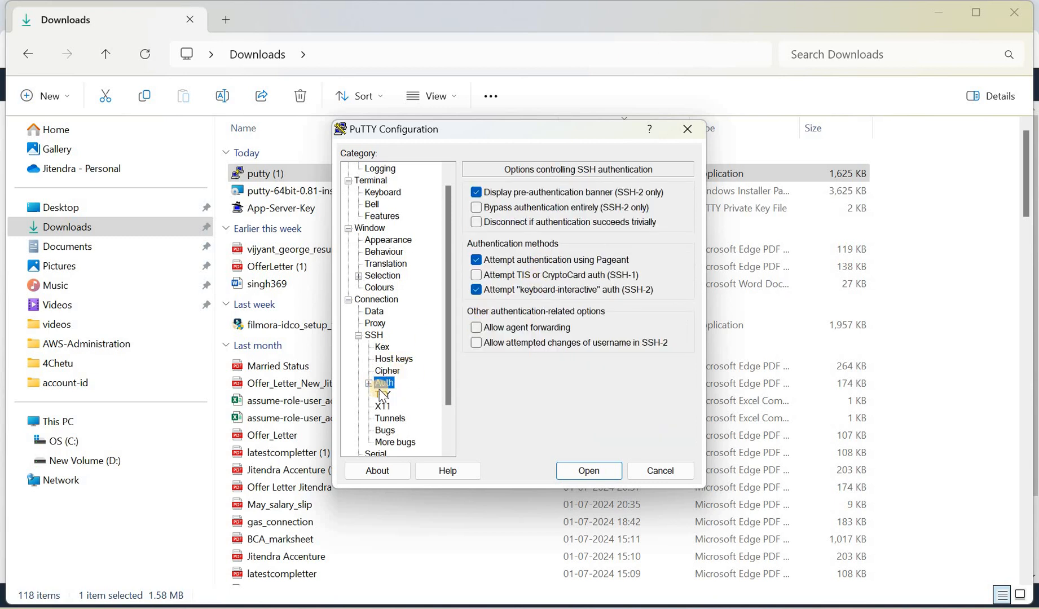
click(368, 383)
click(407, 395)
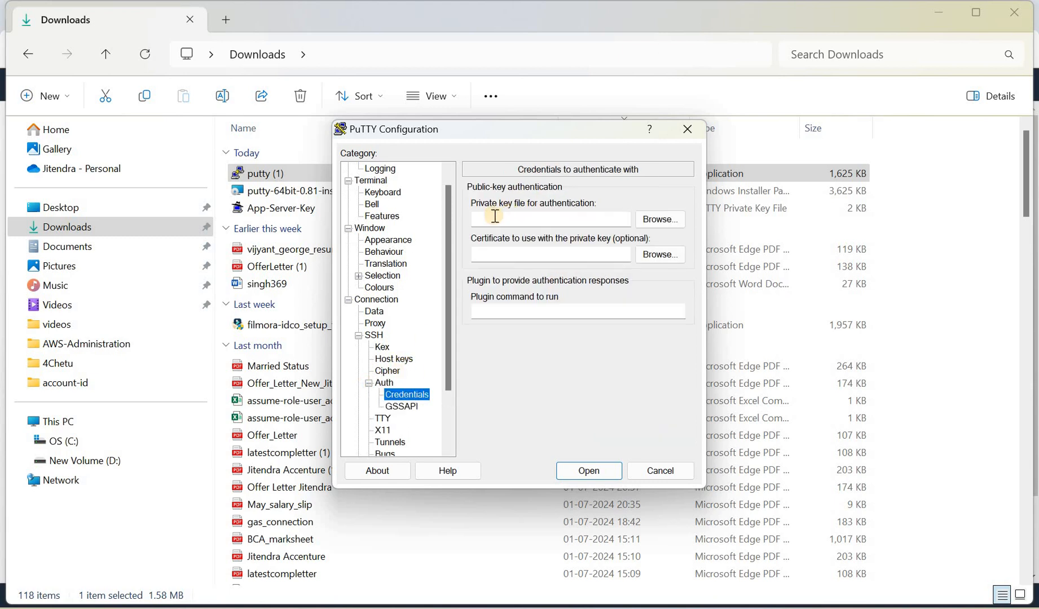
click(661, 219)
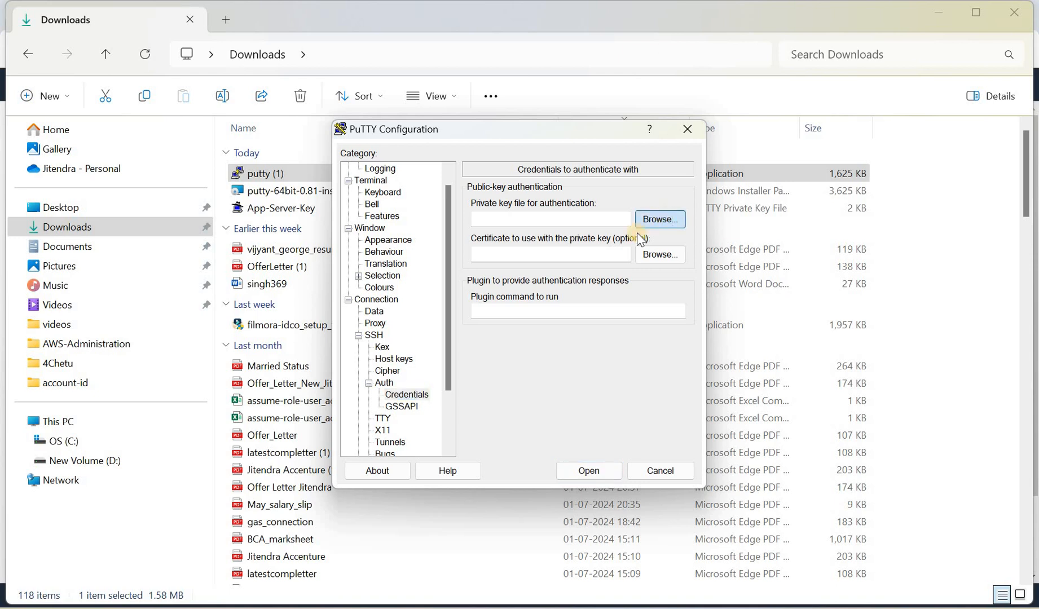
click(557, 303)
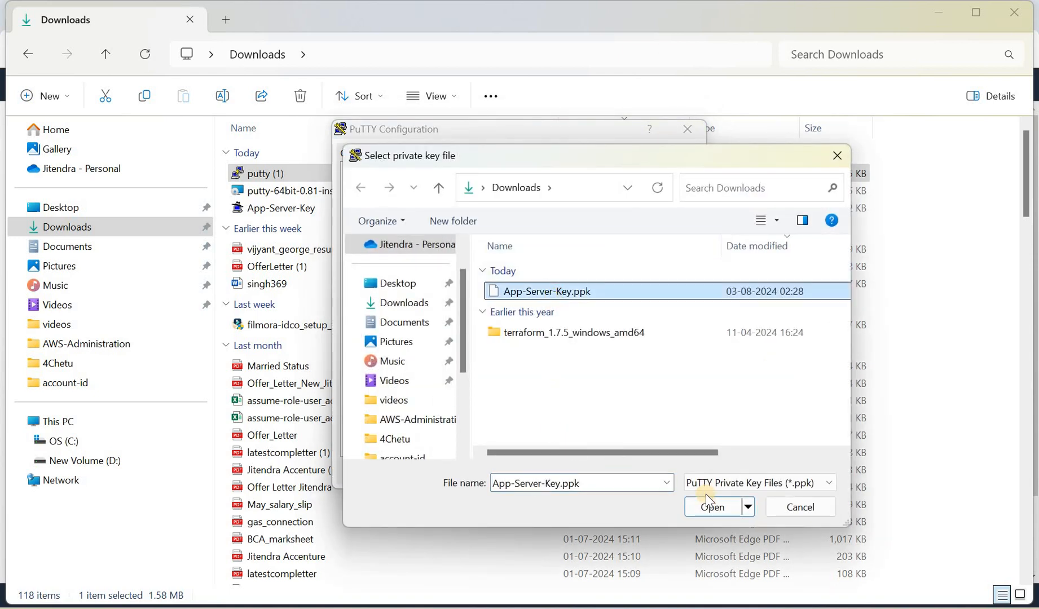
click(713, 507)
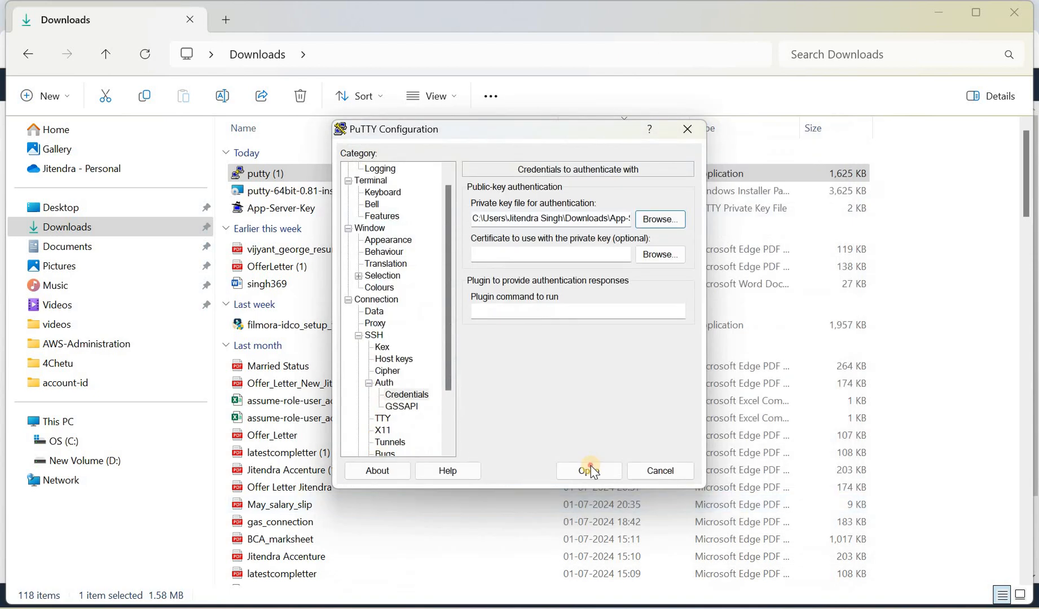
click(590, 466)
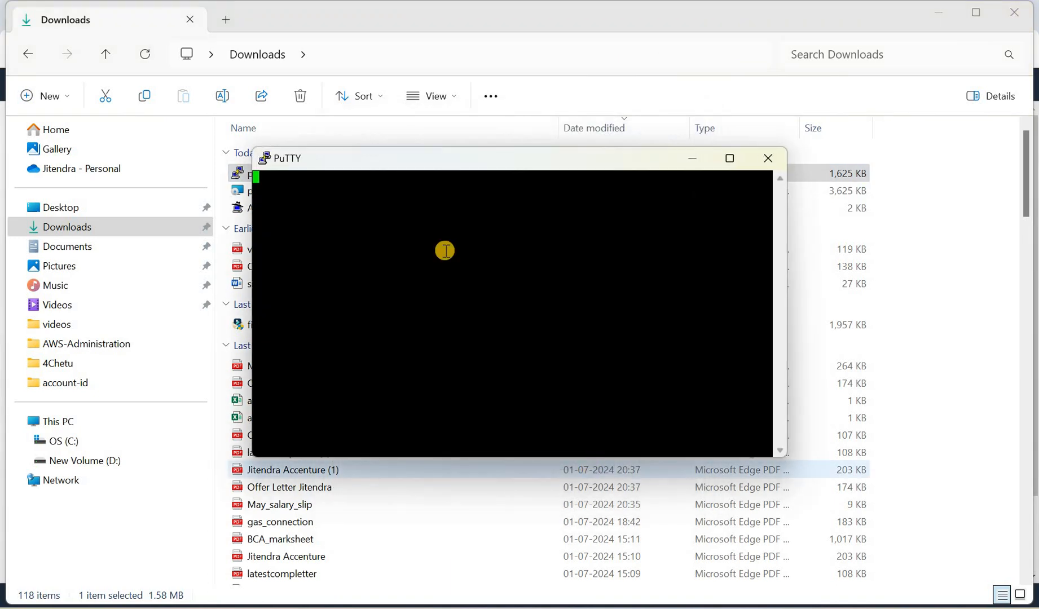
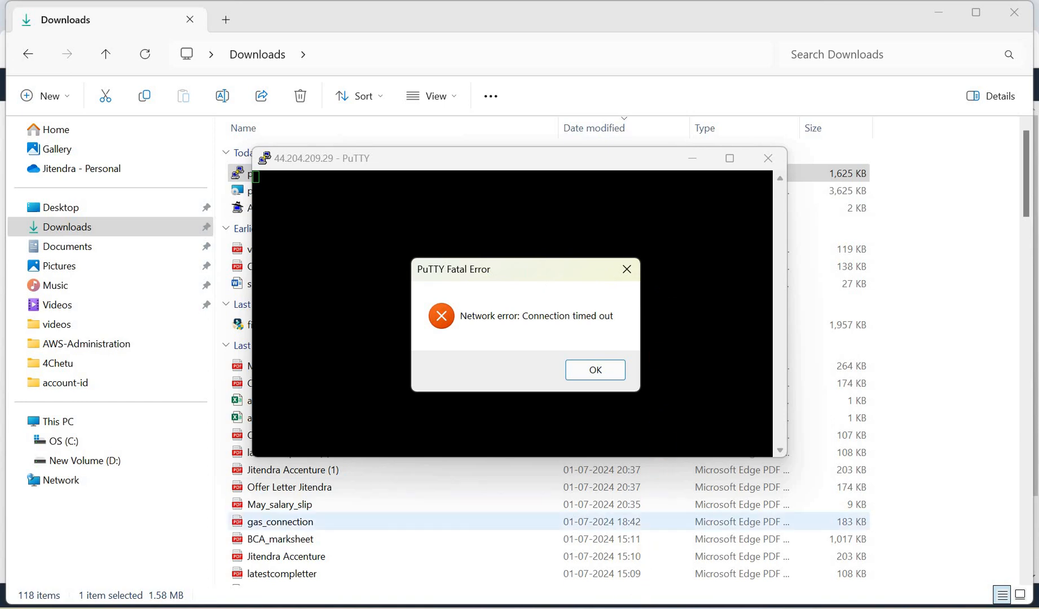
- Switch to the EC2 console in Chrome and open the my-lab-sg security group from web-server-01's security details
click(563, 608)
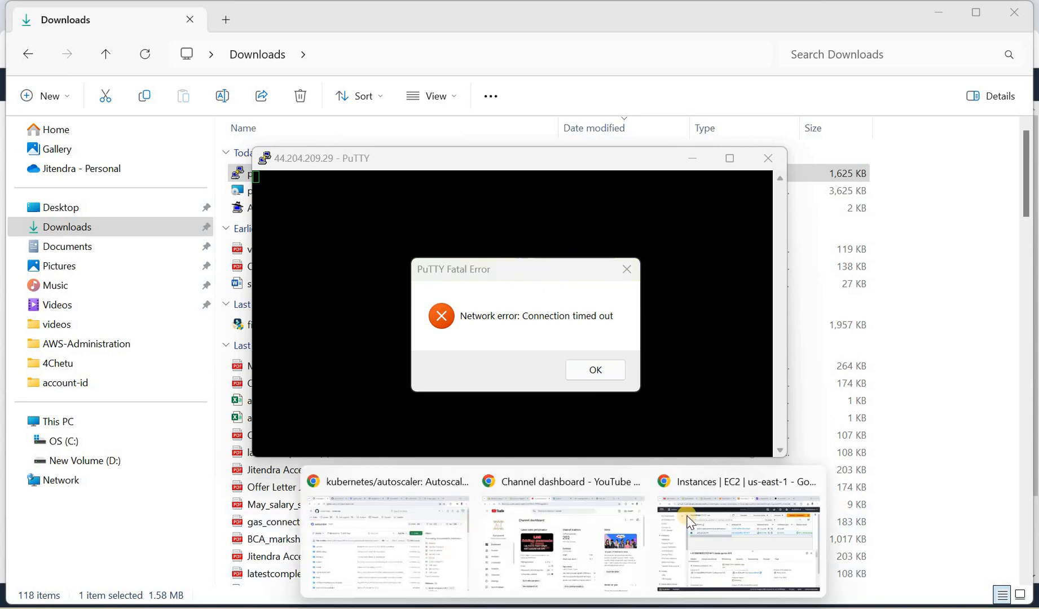
click(747, 552)
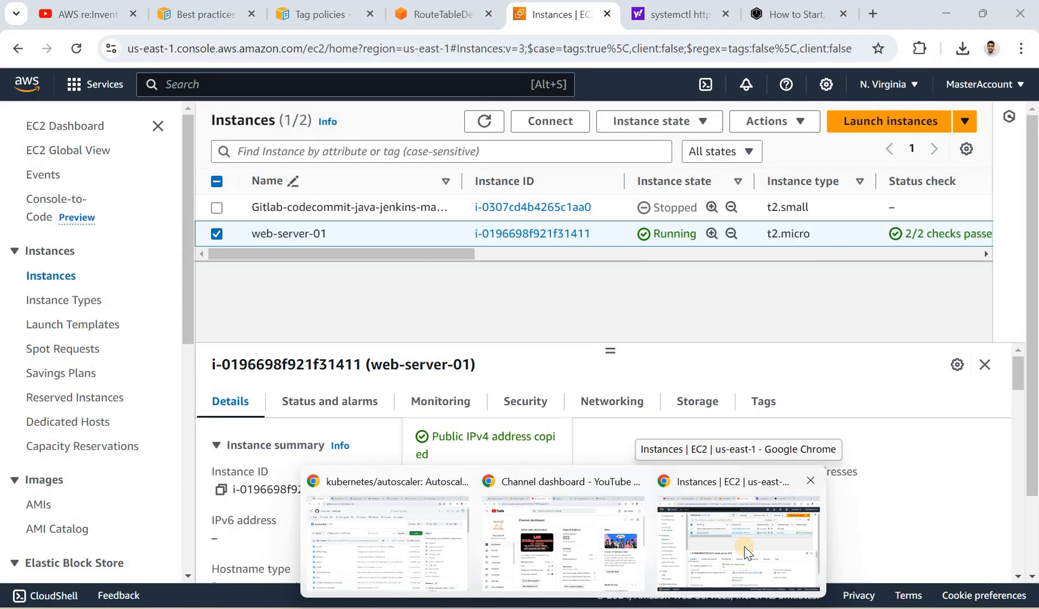
click(217, 234)
click(217, 234)
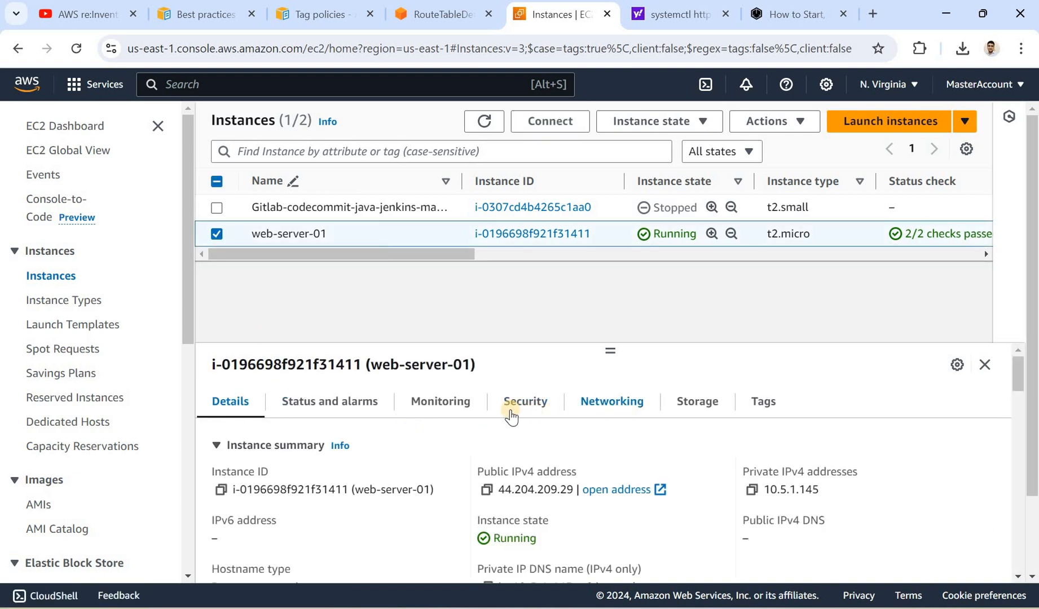
click(540, 407)
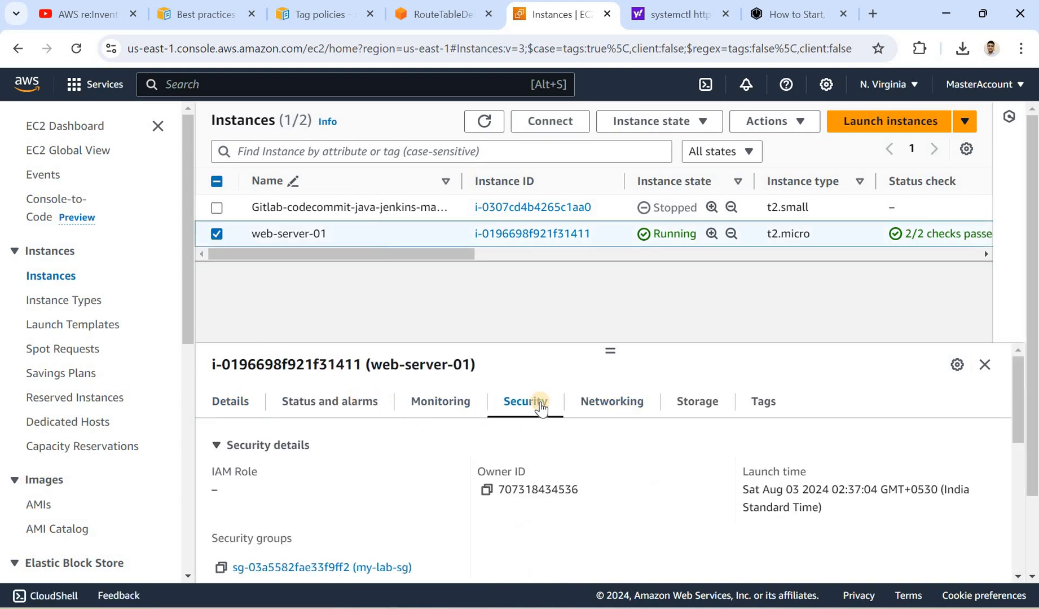
click(250, 568)
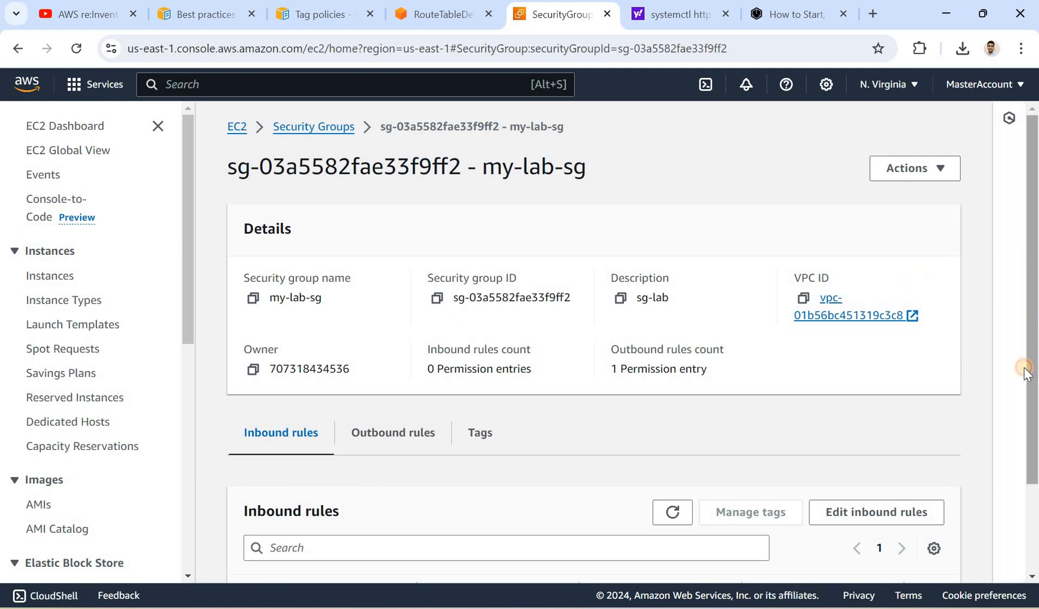
- Edit the inbound rules of my-lab-sg and add a rule of type SSH
scroll(930, 389, down, 2)
click(863, 402)
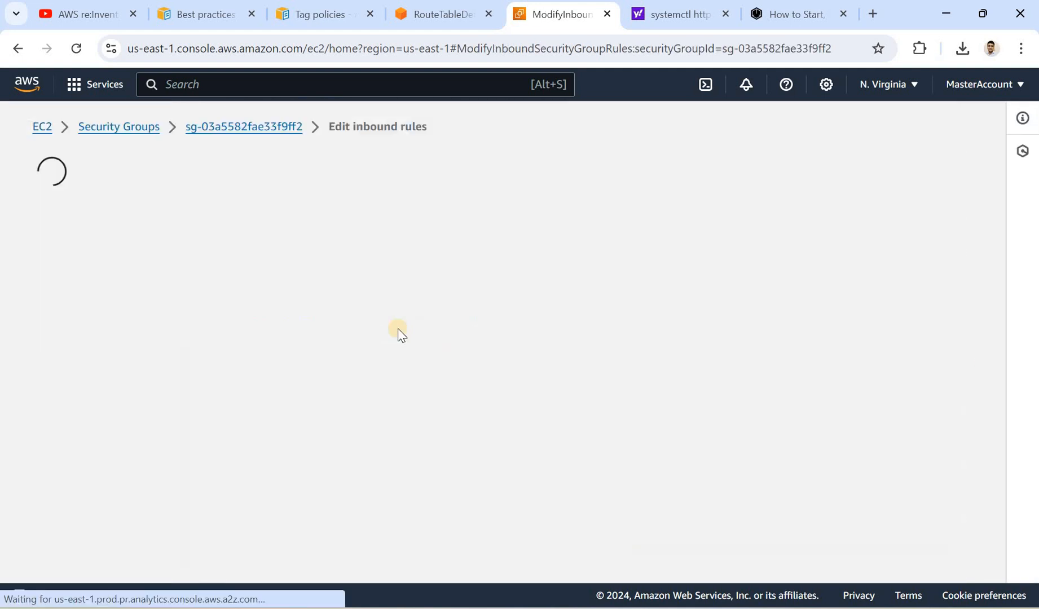
click(101, 361)
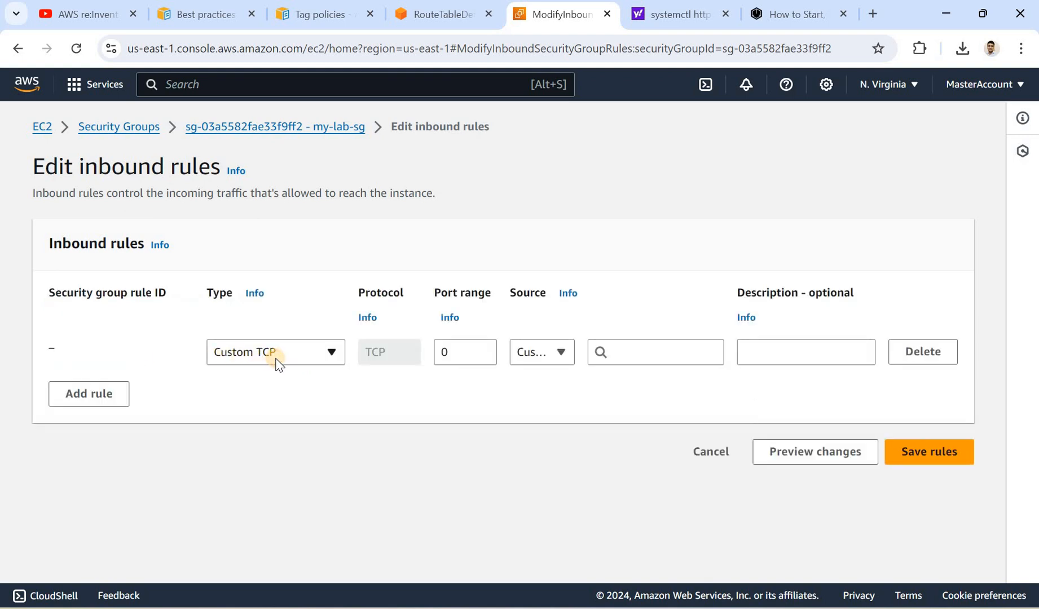
click(277, 355)
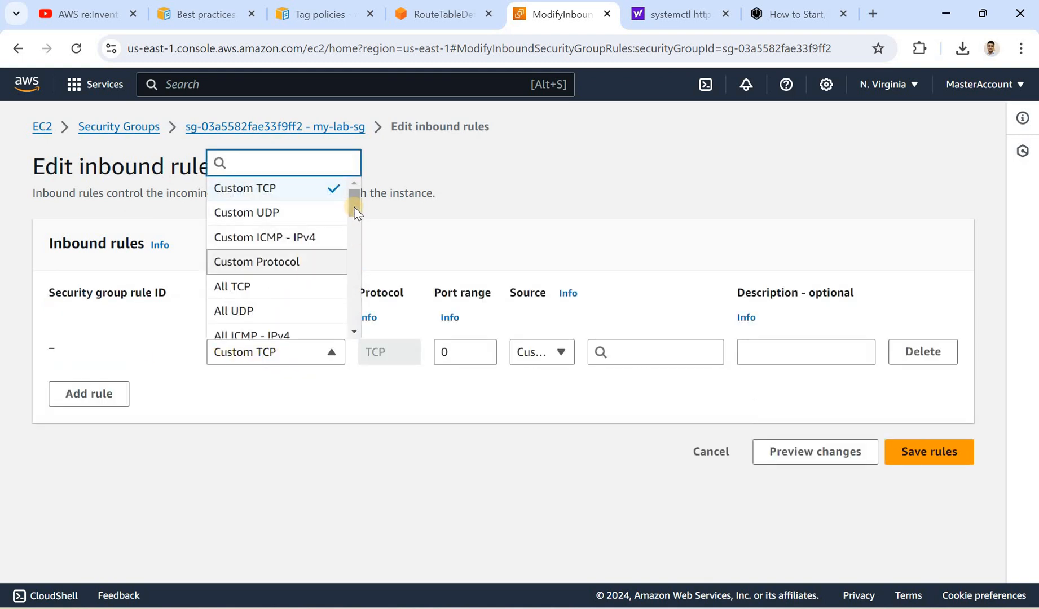
text(ssh)
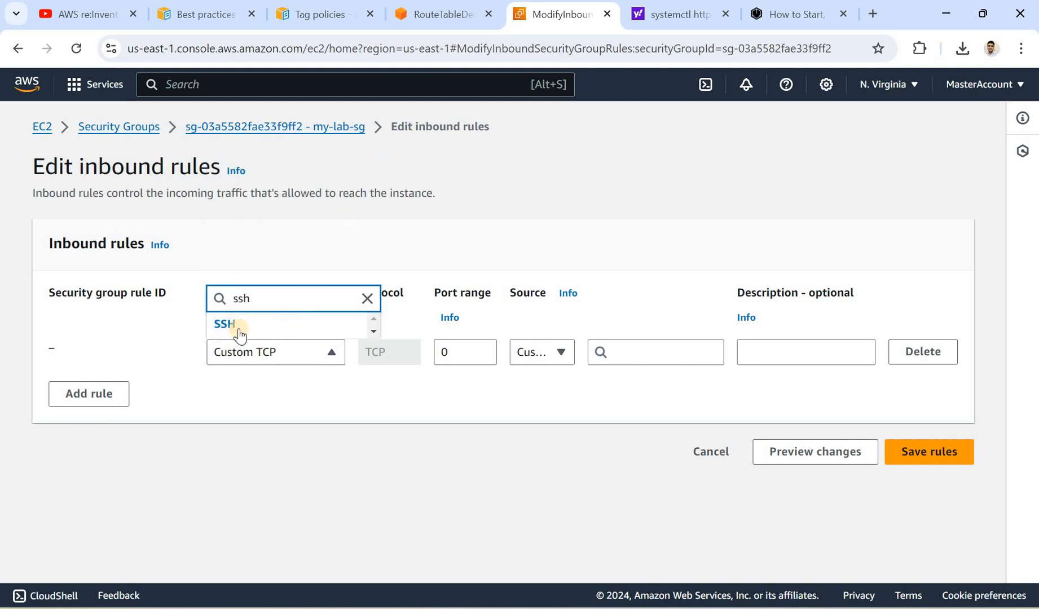
click(225, 320)
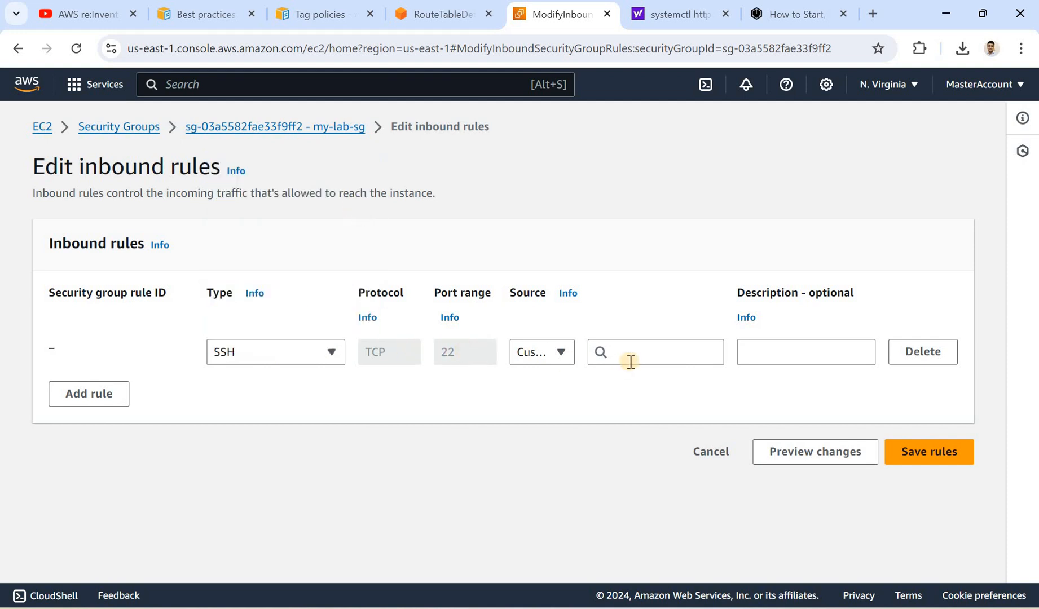
- Set the SSH rule's source to 0.0.0.0/0 with the description "allow by anyip", and save the inbound rules
click(657, 350)
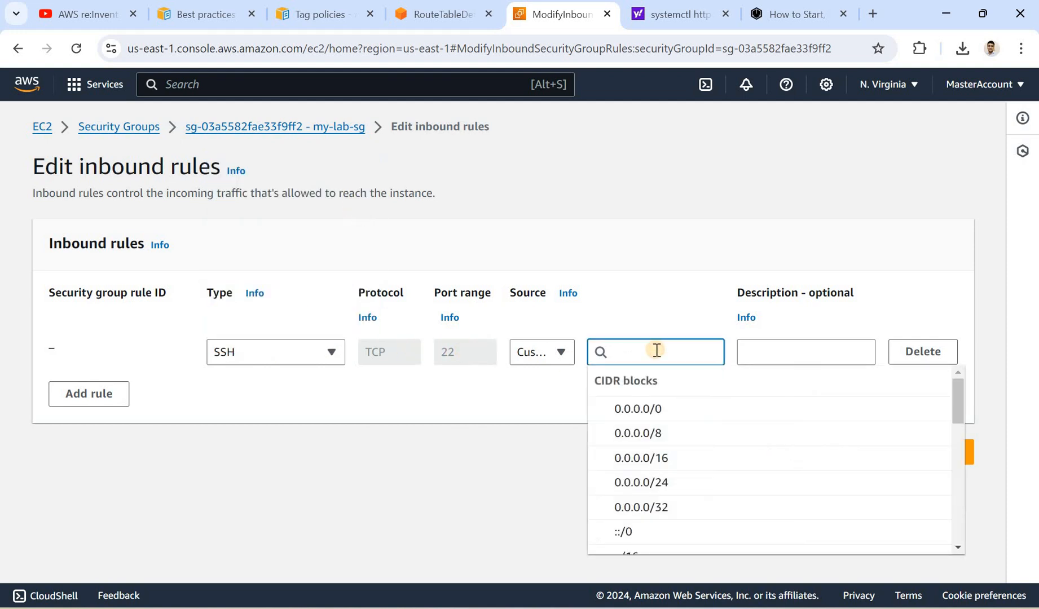
key(Return)
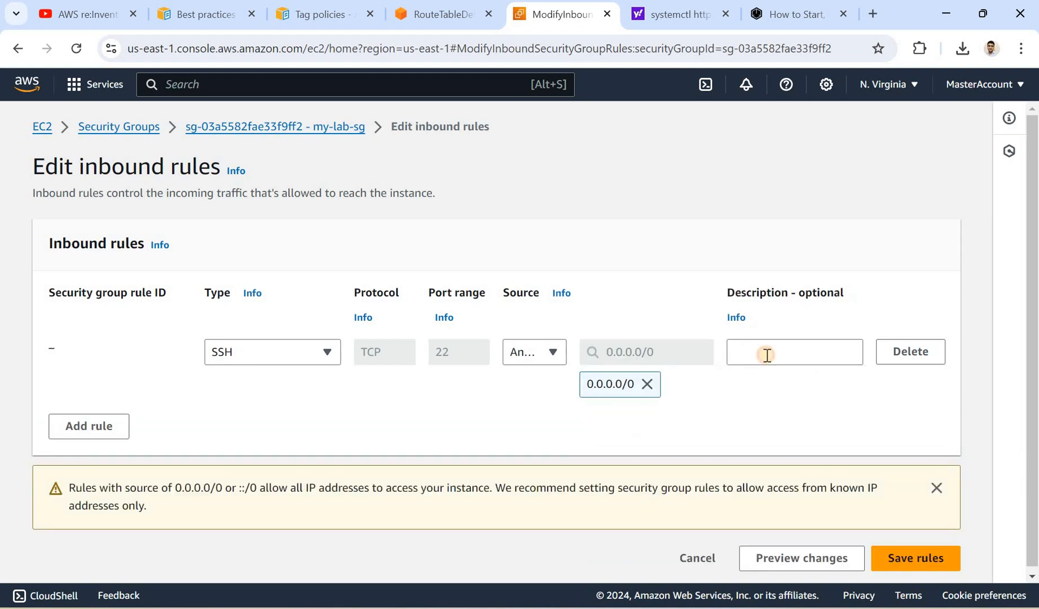
click(767, 355)
text(allo)
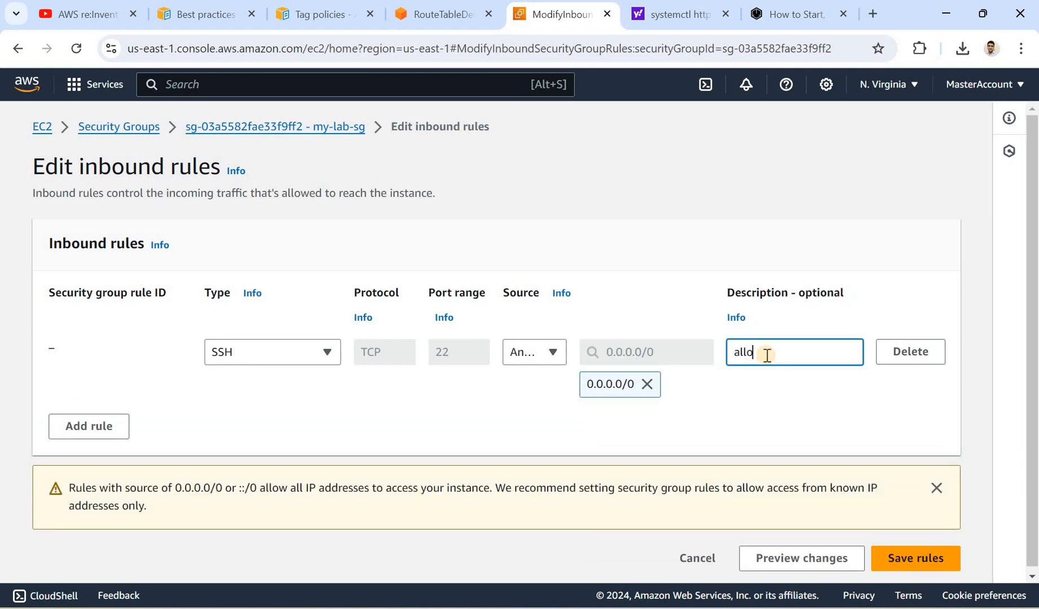
text(w by anyip)
click(760, 402)
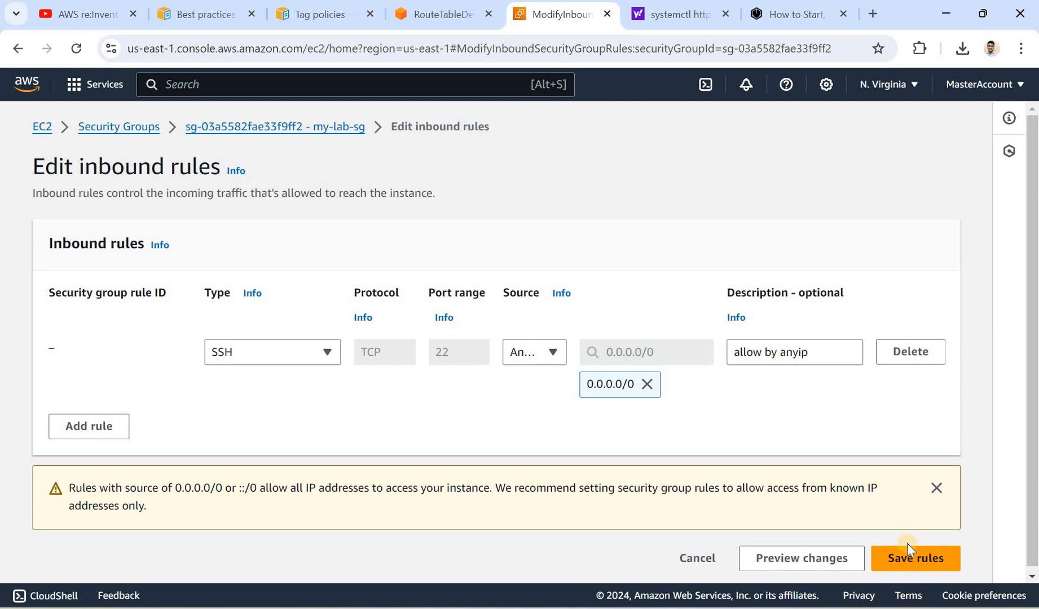
click(895, 561)
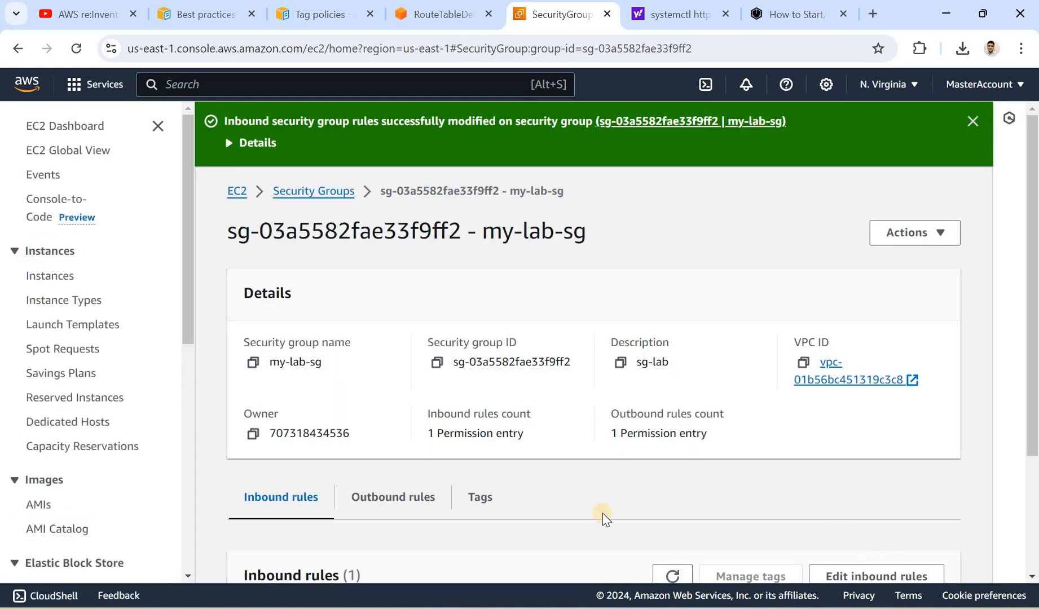
- Switch to PuTTY, reconnect by restarting the inactive session and accepting the server's host key, and log in as ec2-user
click(670, 608)
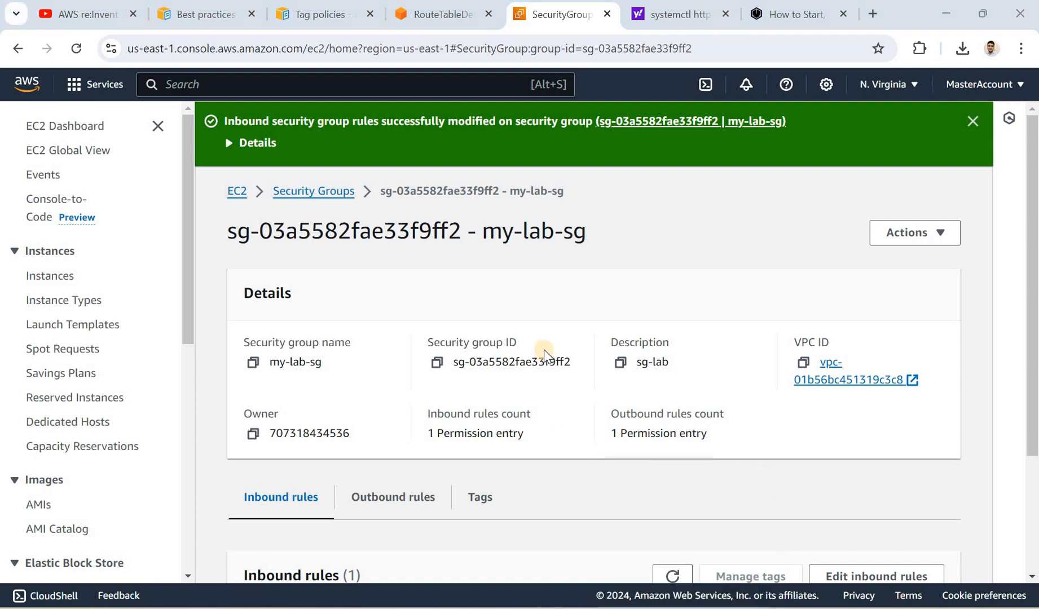
click(583, 372)
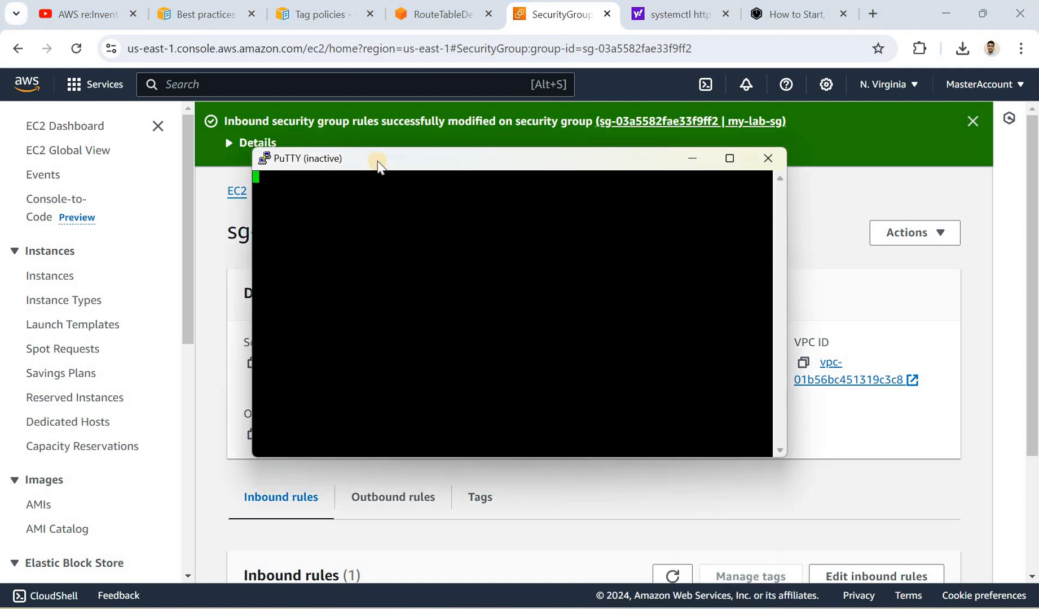
right_click(377, 161)
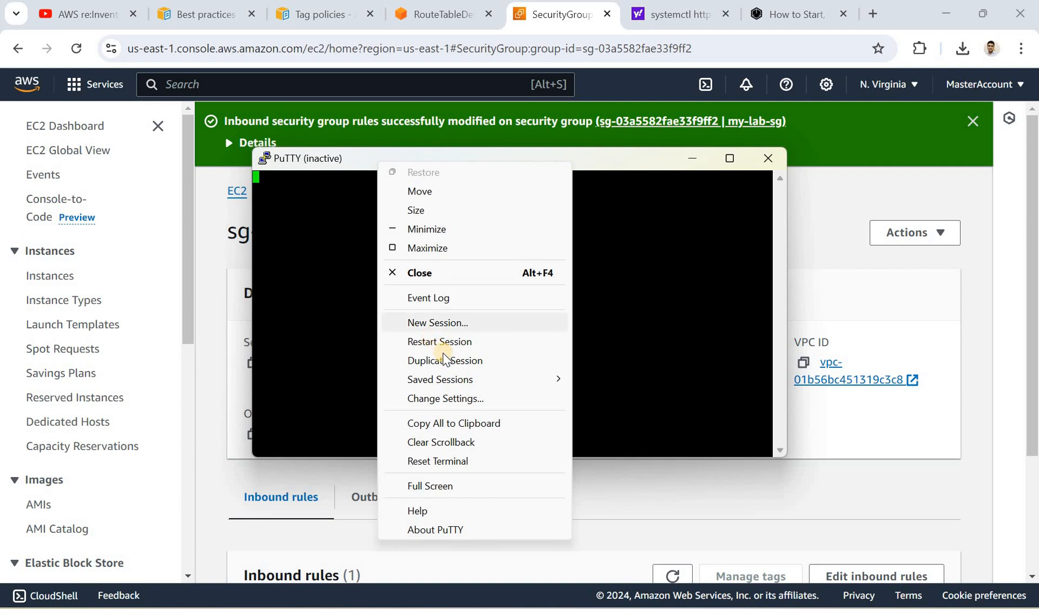
click(452, 342)
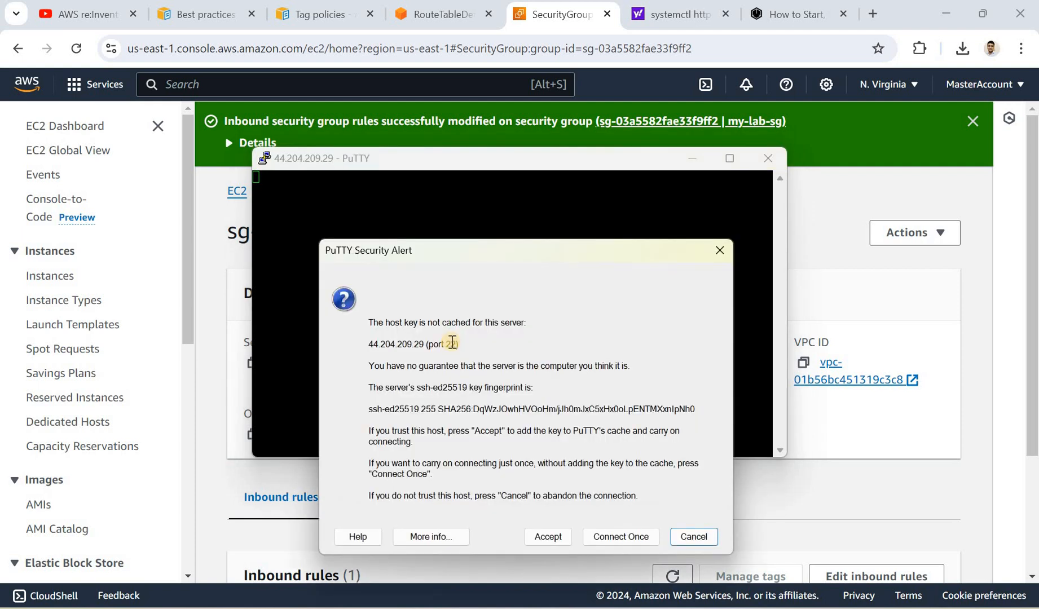
click(548, 536)
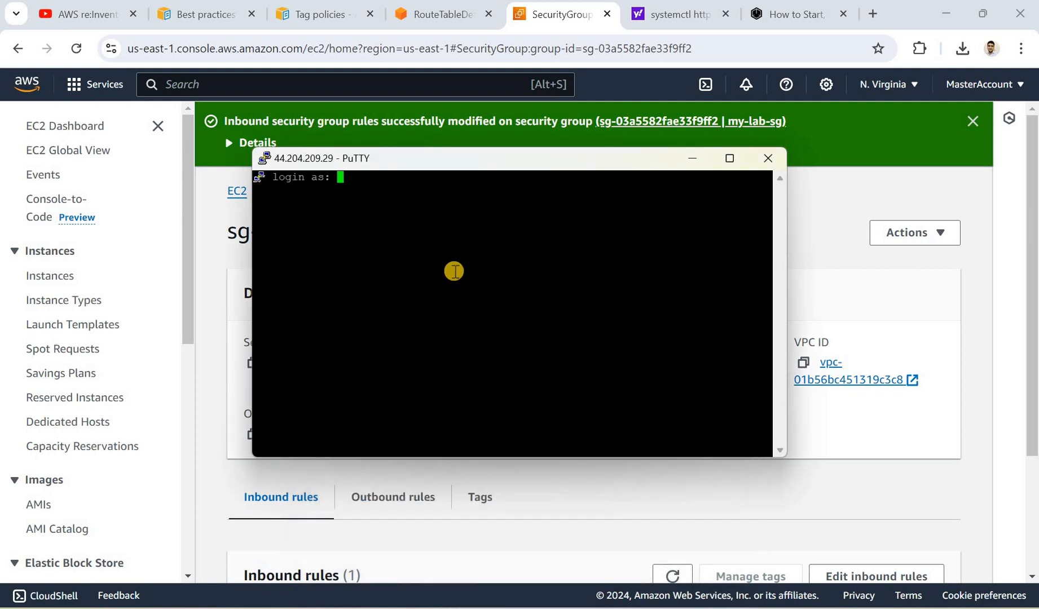
text(ec2-user)
key(Return)
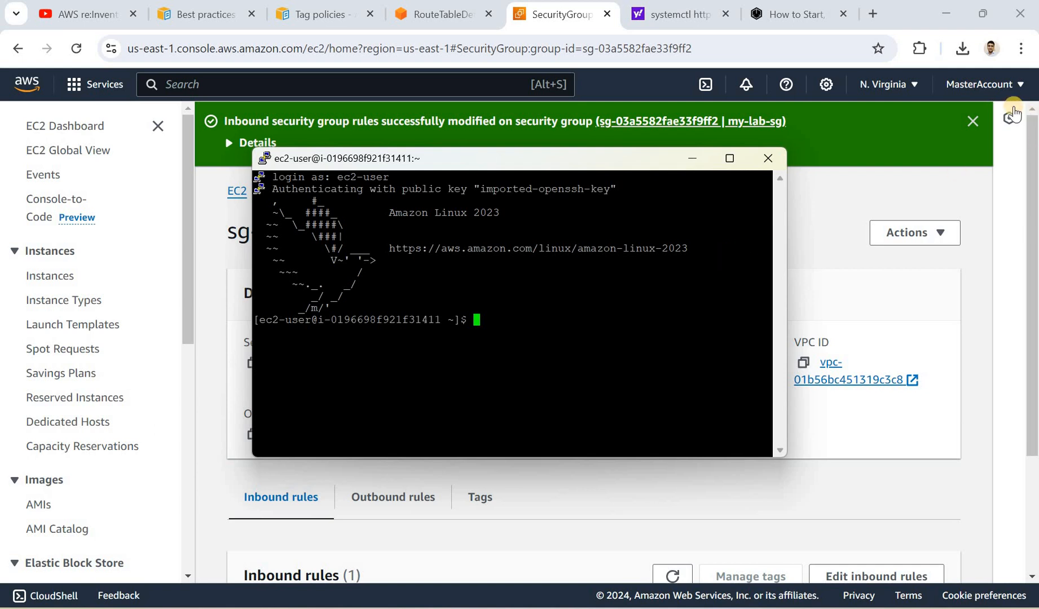
- Return to the EC2 console, dismiss the rule update notification, and review the inbound rule's type, port range and source in my-lab-sg
click(971, 125)
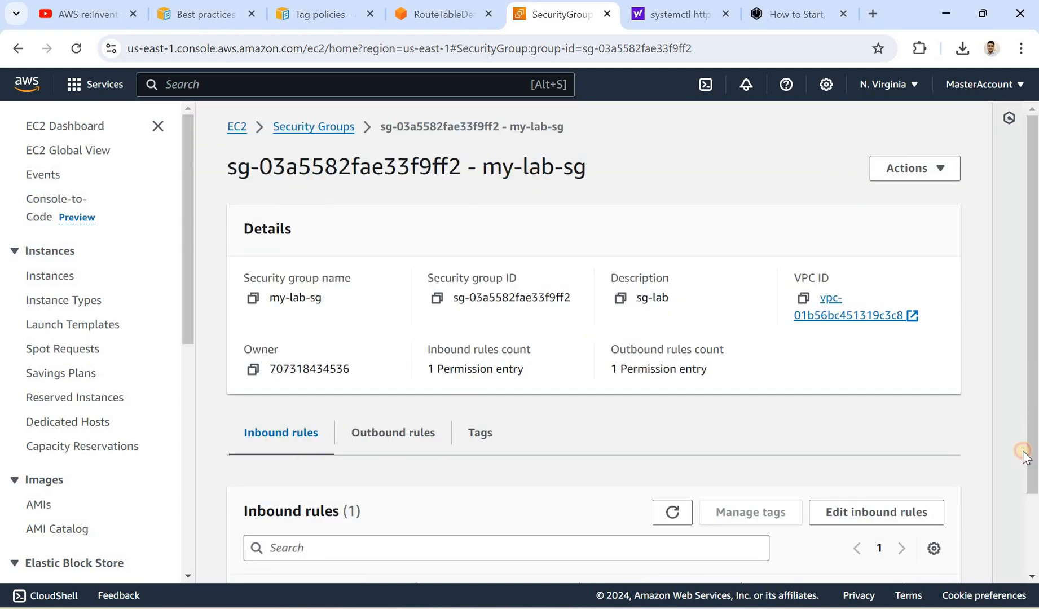
scroll(522, 533, down, 2)
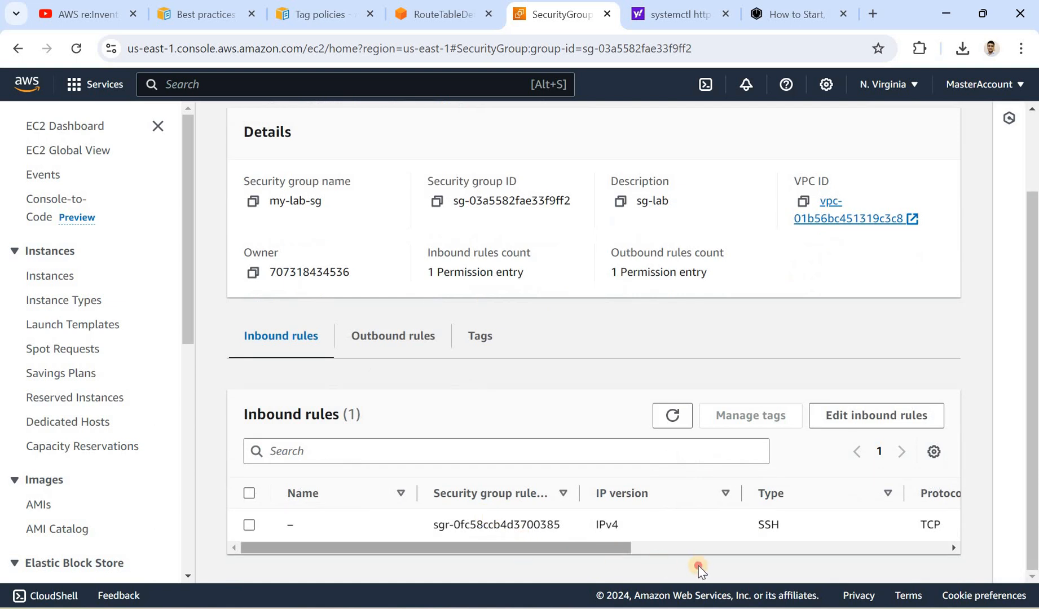
scroll(645, 530, right, 5)
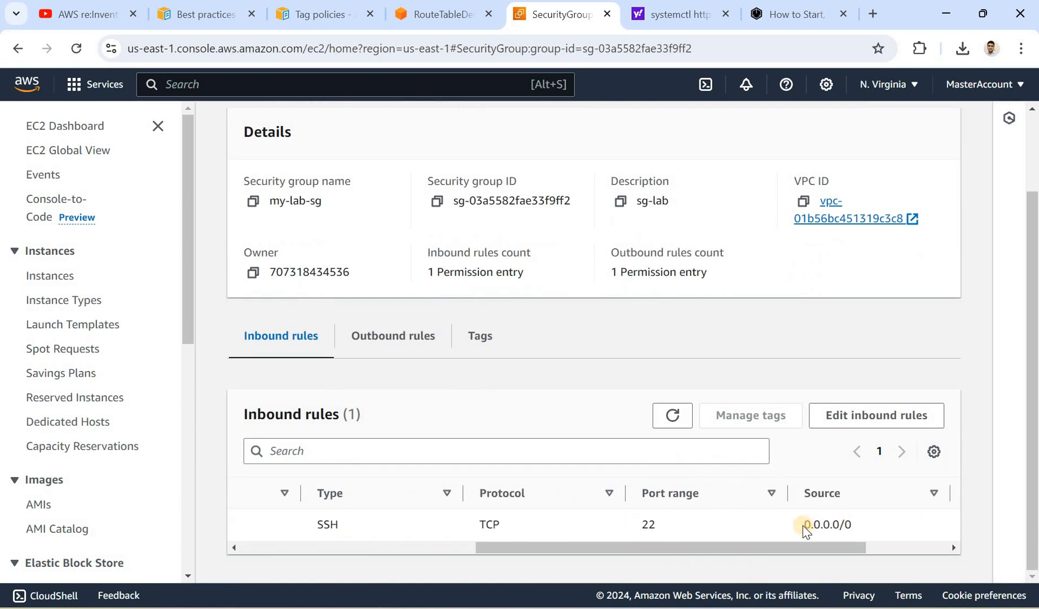
triple_click(867, 527)
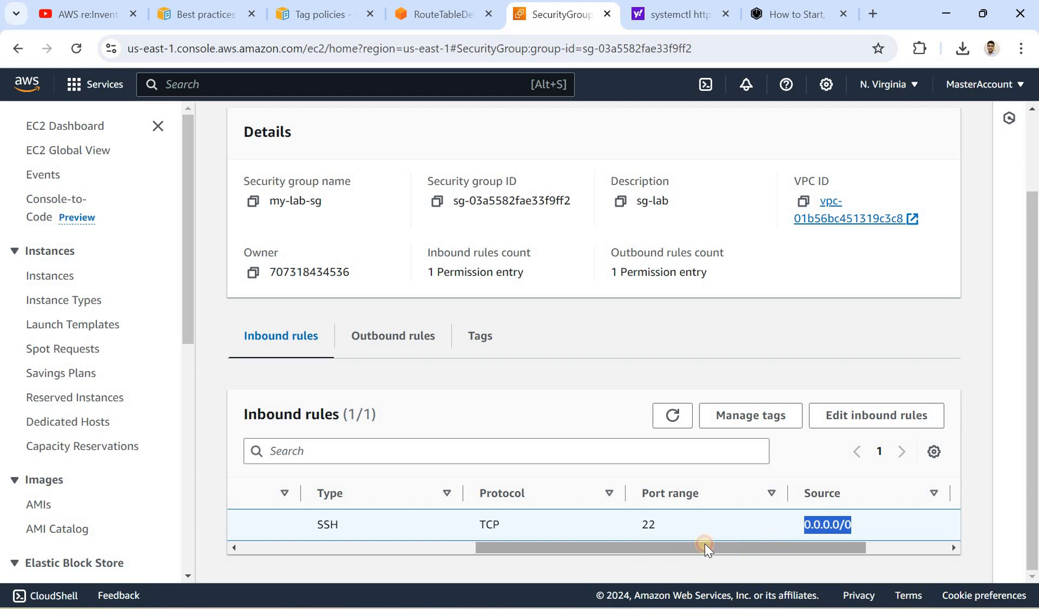
scroll(802, 542, left, 3)
scroll(802, 542, right, 3)
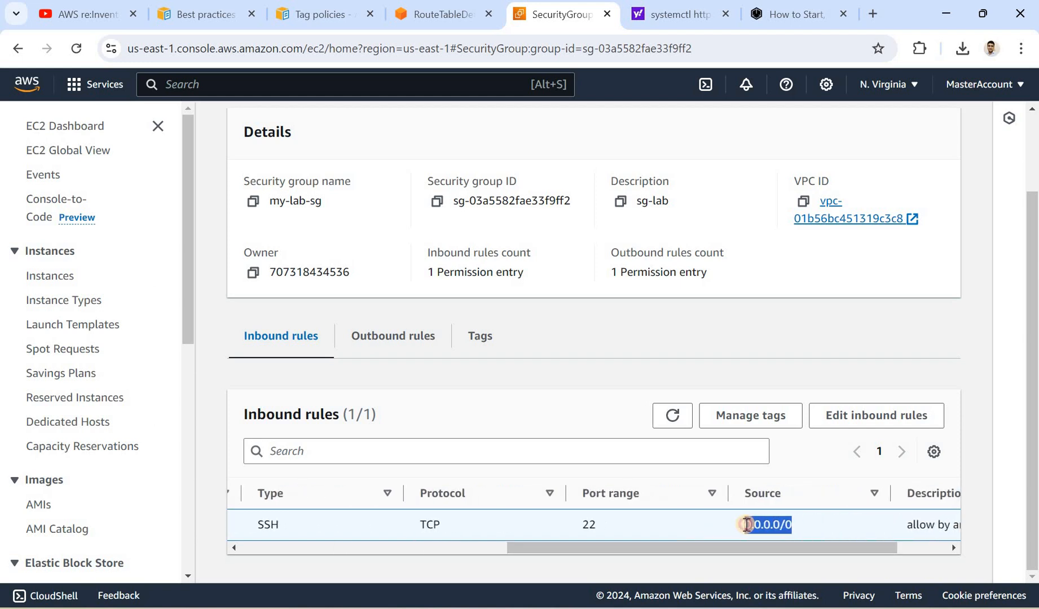
- Review the SSH rule's source in my-lab-sg, then check the VPC diagram in Paint and return to the EC2 console
click(747, 525)
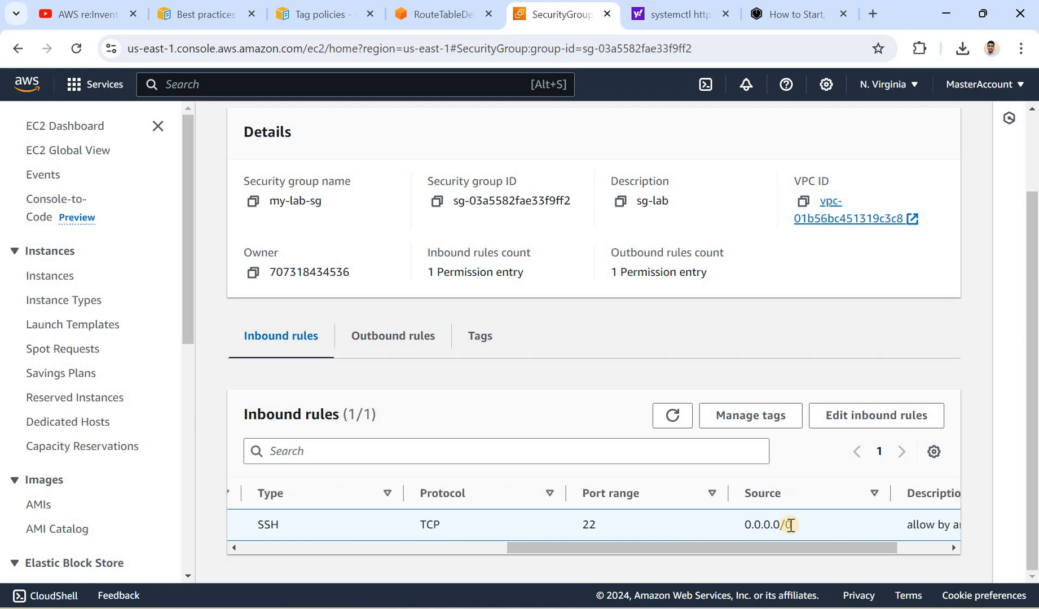
drag(790, 525, 746, 524)
drag(666, 546, 408, 547)
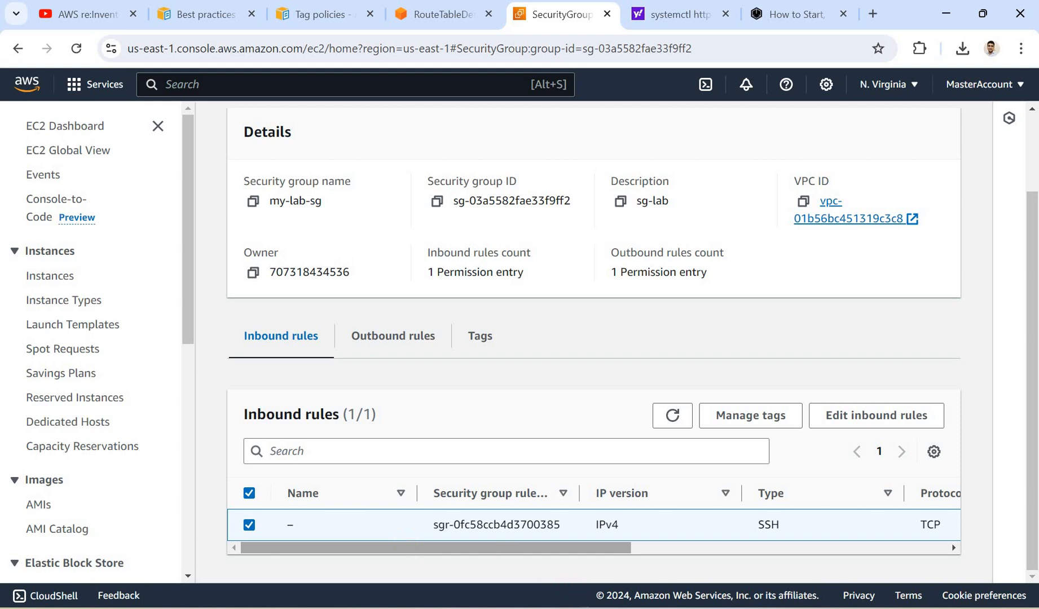
key(alt+Tab)
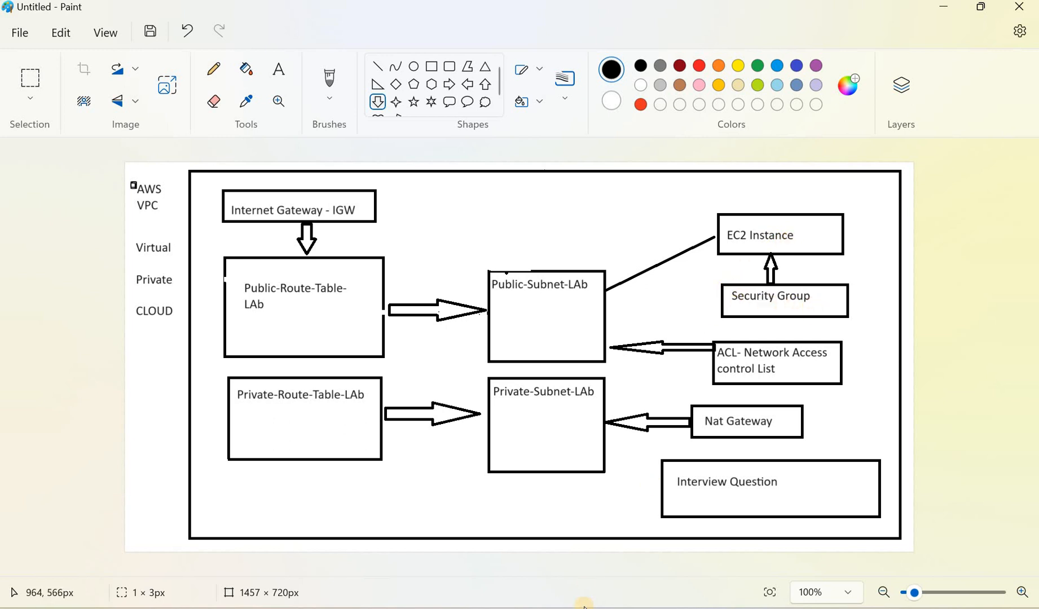
click(563, 608)
click(726, 560)
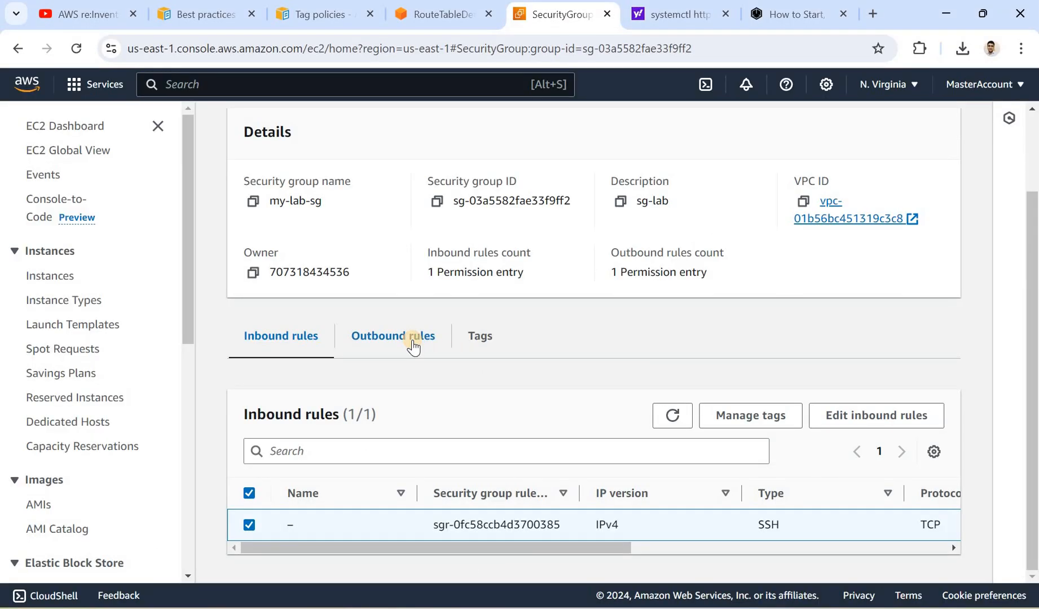
- Examine the type, protocol, port range and destination of the outbound rule in my-lab-sg
click(413, 348)
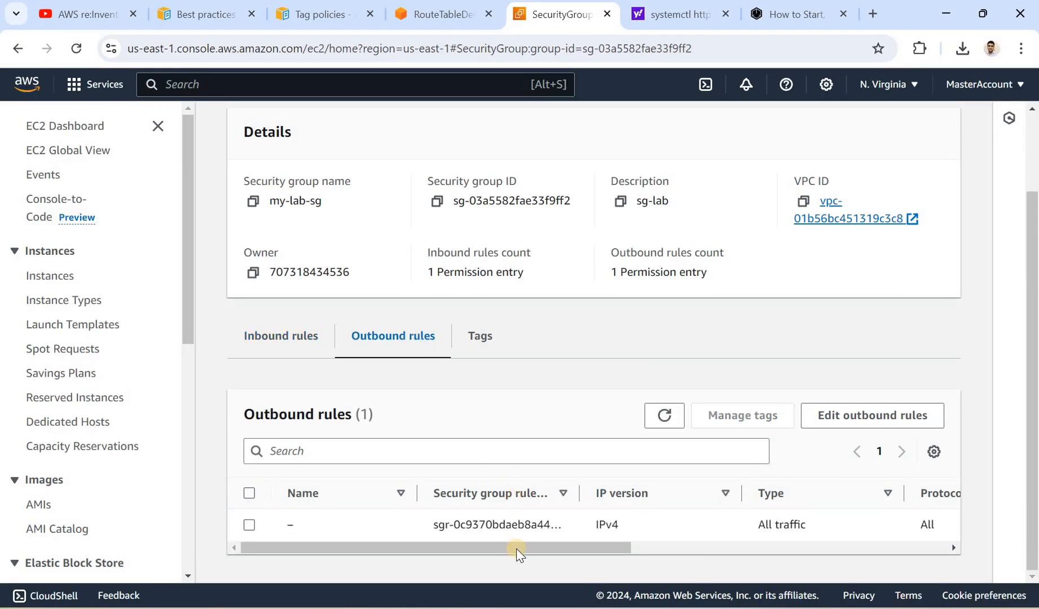
drag(517, 550, 644, 551)
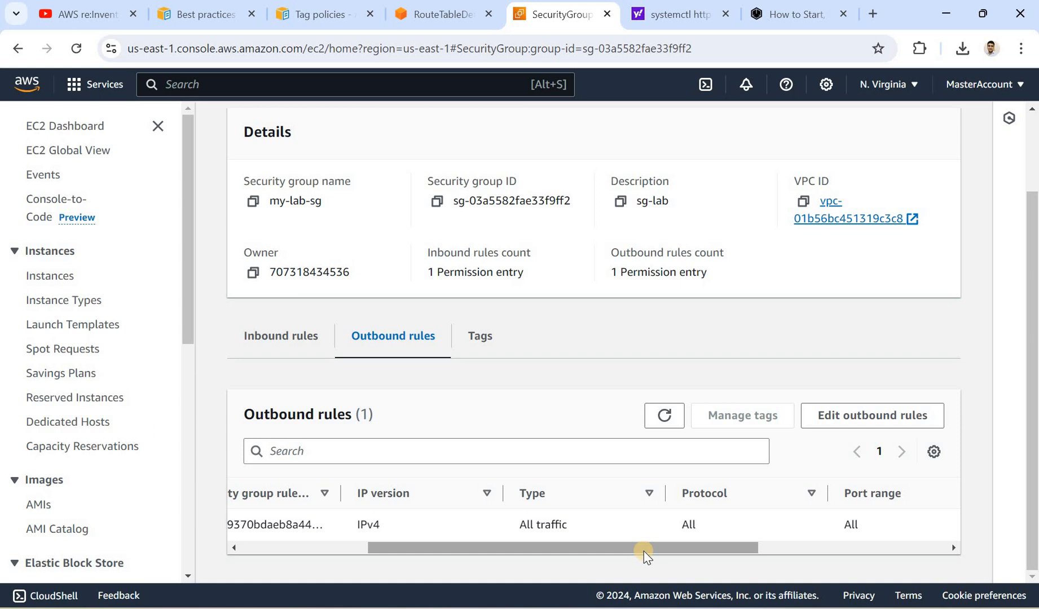
drag(676, 553, 852, 542)
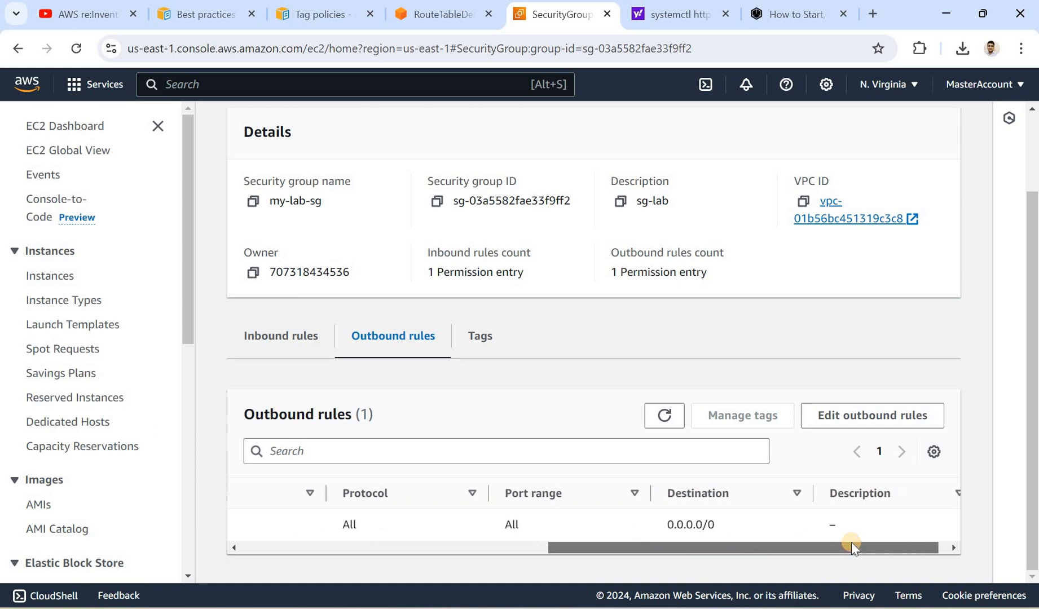
- Edit the outbound rules of my-lab-sg and change the existing rule's type to HTTPS
click(841, 416)
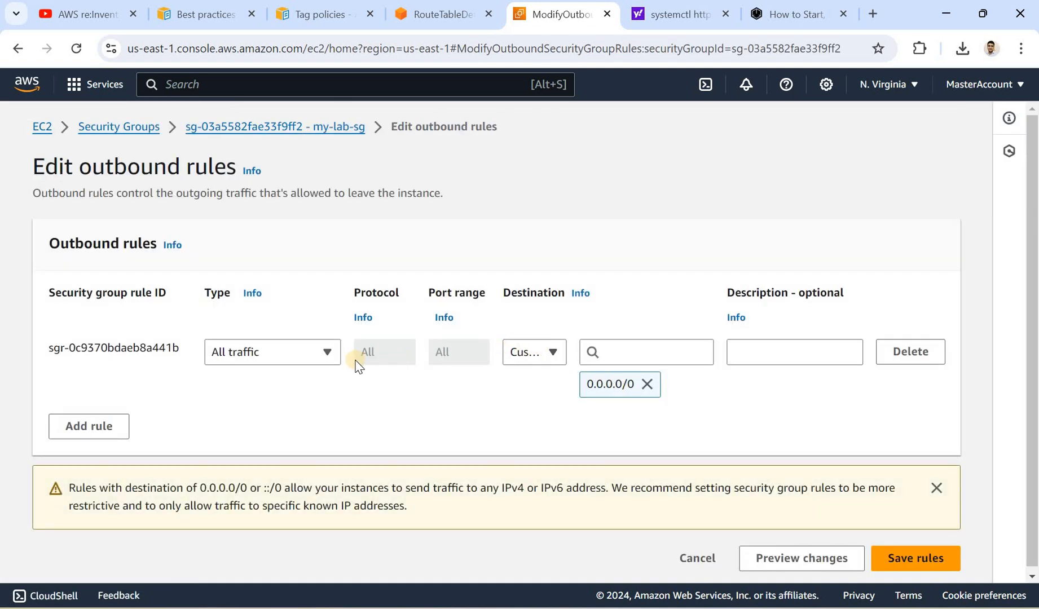
click(328, 353)
drag(355, 206, 352, 244)
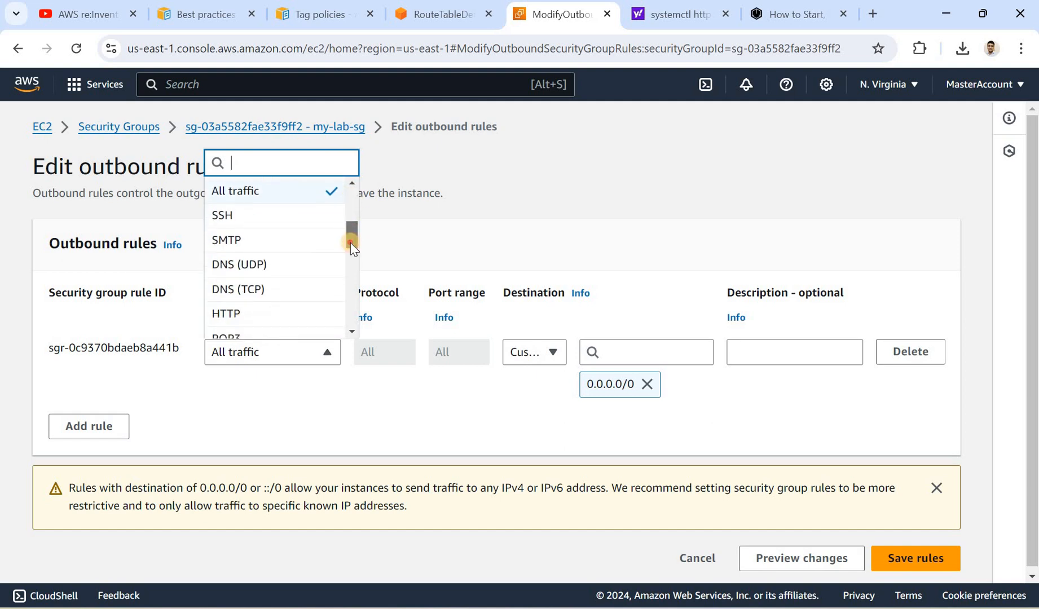
scroll(226, 251, down, 2)
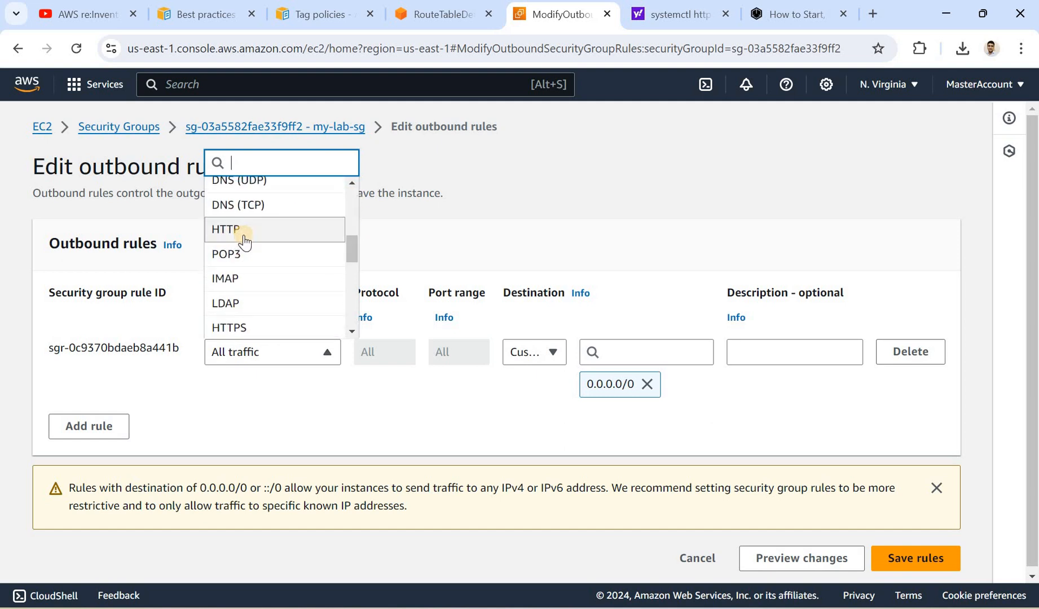
click(242, 328)
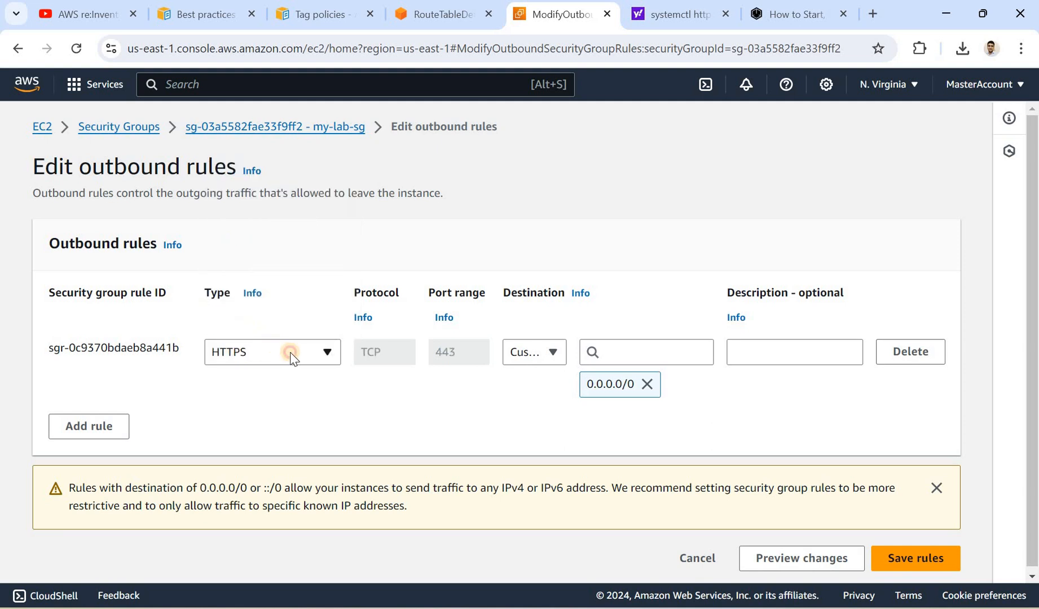
- Set the existing outbound rule's type to All traffic
click(292, 359)
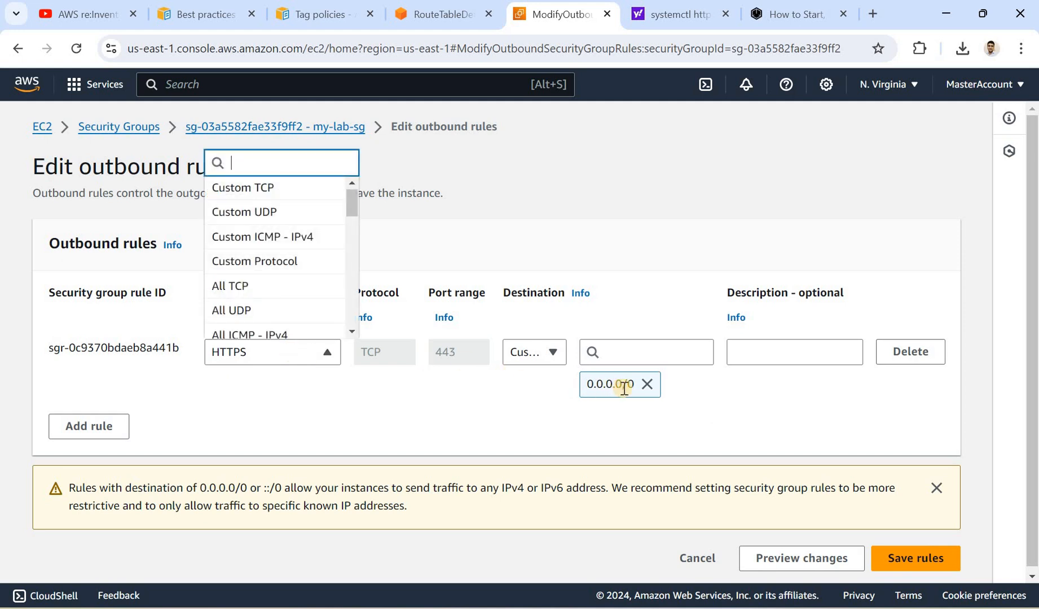
click(329, 355)
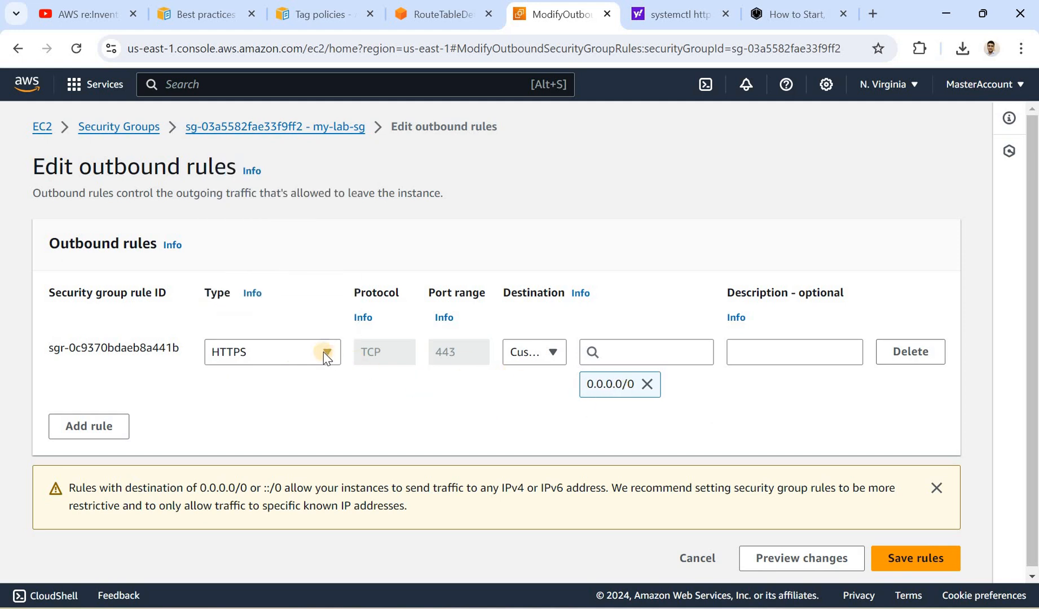
click(329, 354)
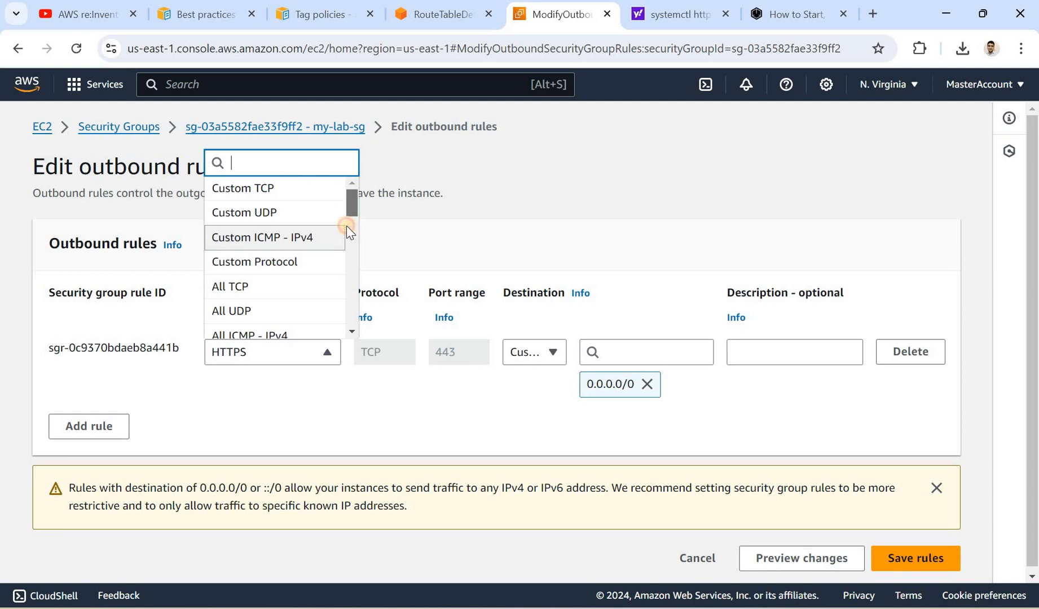
scroll(294, 229, down, 3)
click(234, 240)
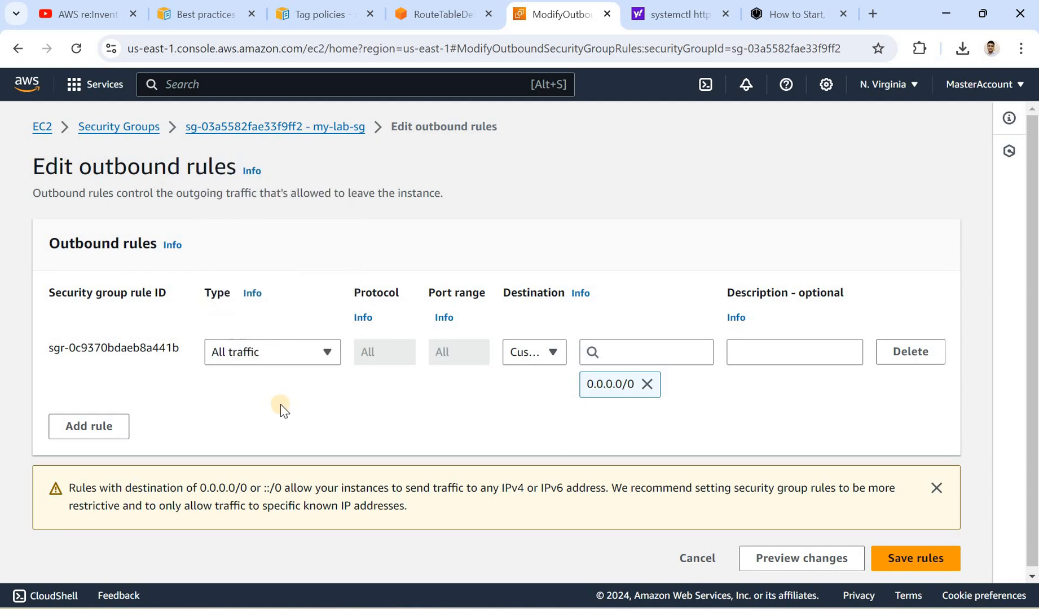
click(322, 353)
drag(350, 200, 349, 214)
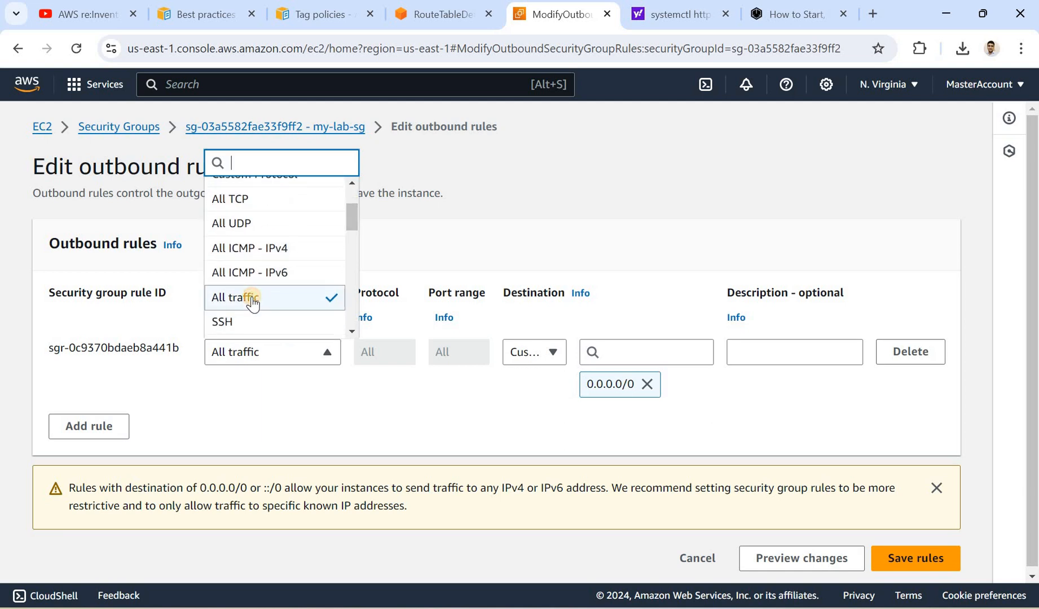
click(252, 302)
- Add a second outbound rule of type MSSQL and open its list of destination CIDR blocks
click(101, 429)
click(288, 415)
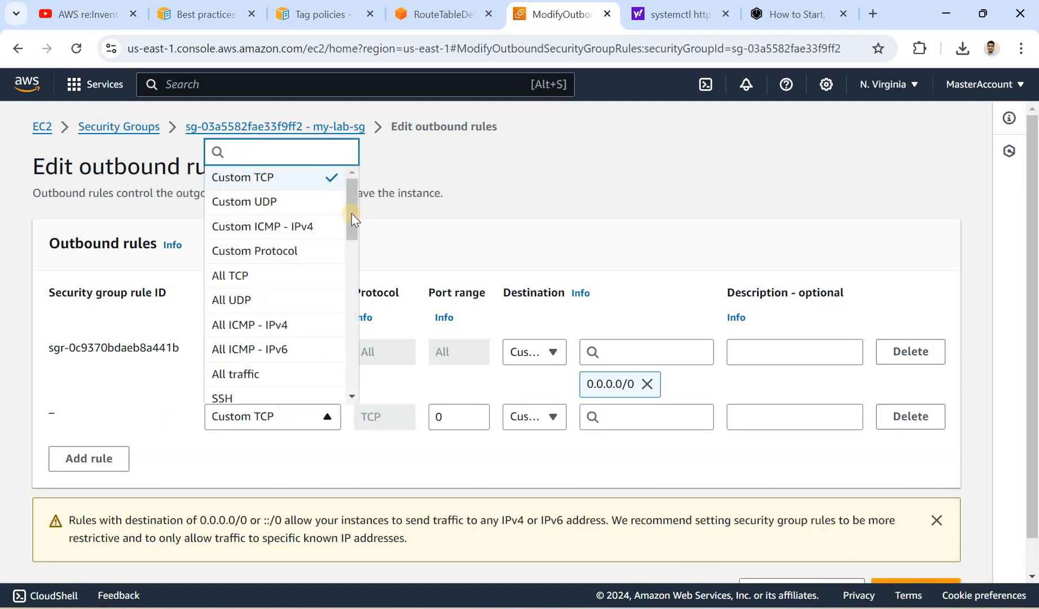
drag(351, 244, 345, 333)
click(243, 304)
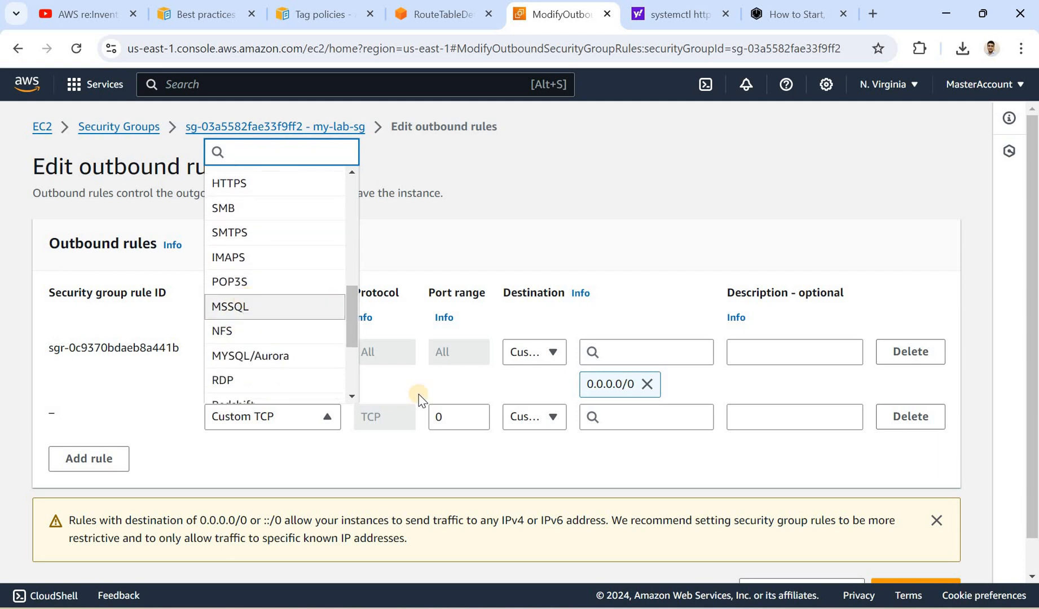
click(615, 413)
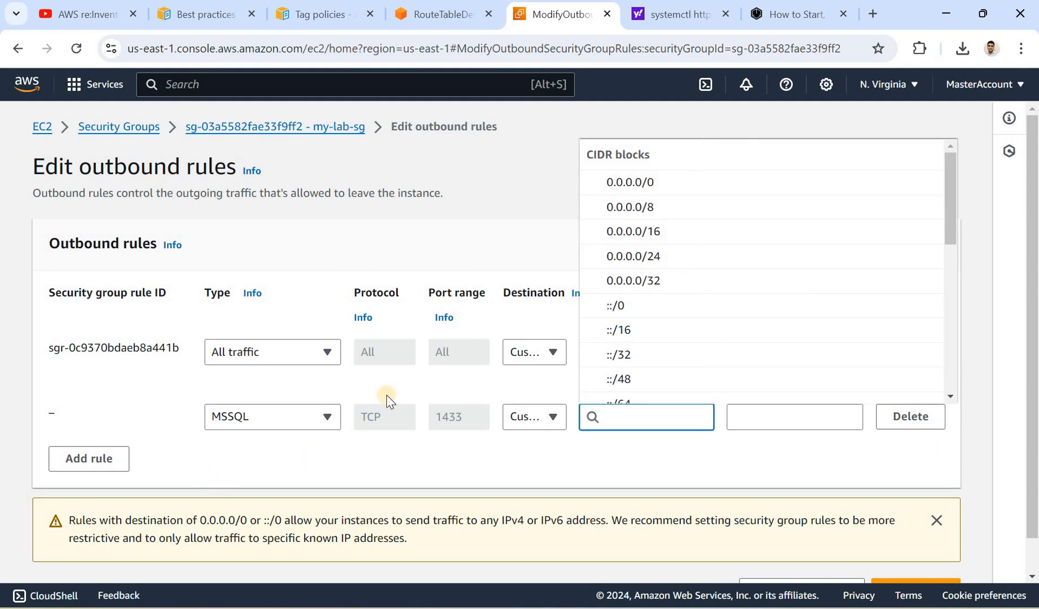
- Delete the MSSQL outbound rule and cancel editing the outbound rules
click(897, 394)
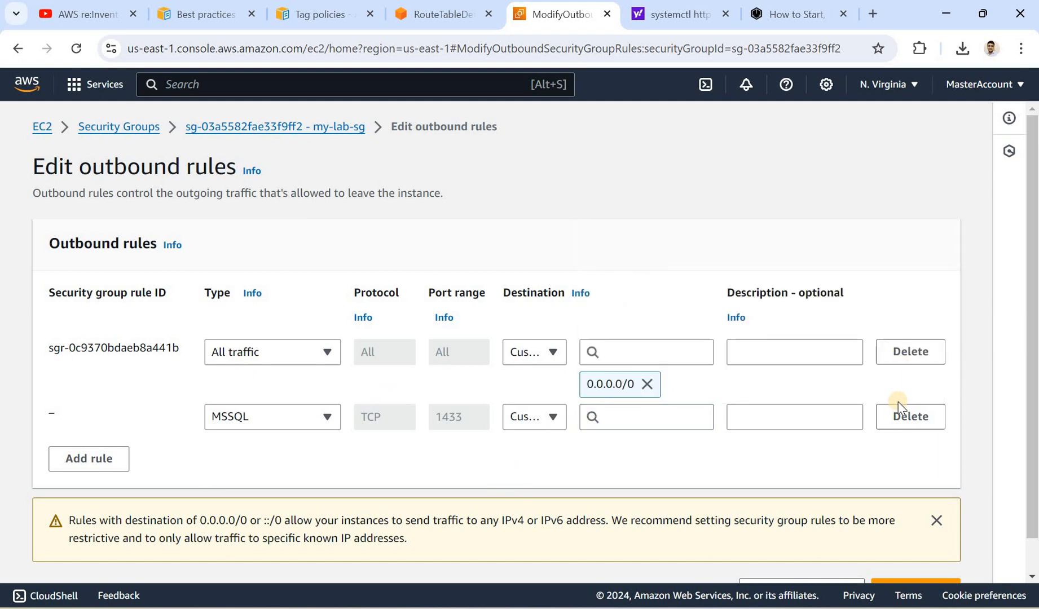
click(901, 417)
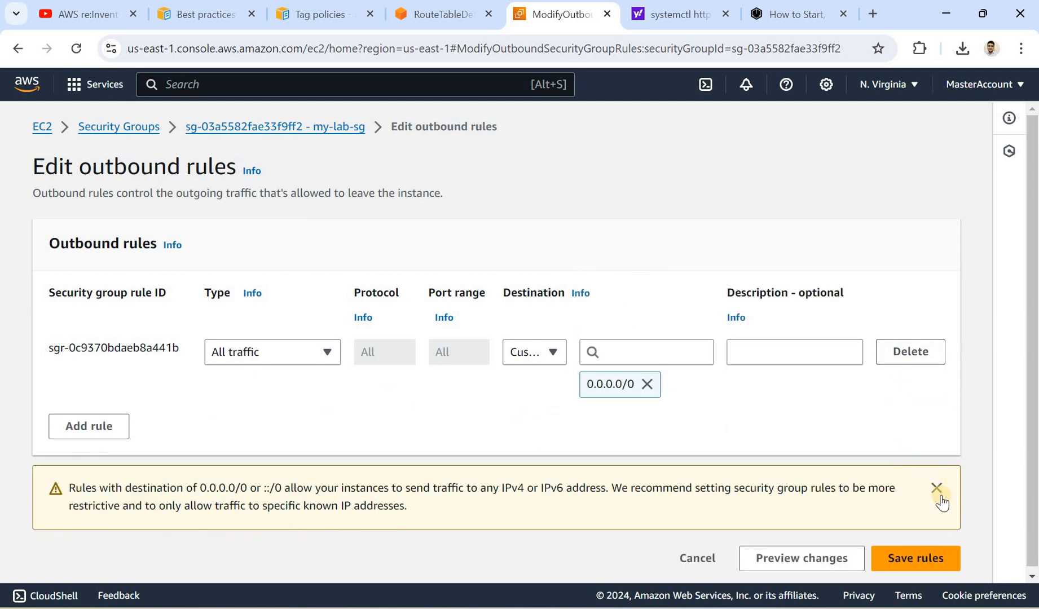
click(708, 558)
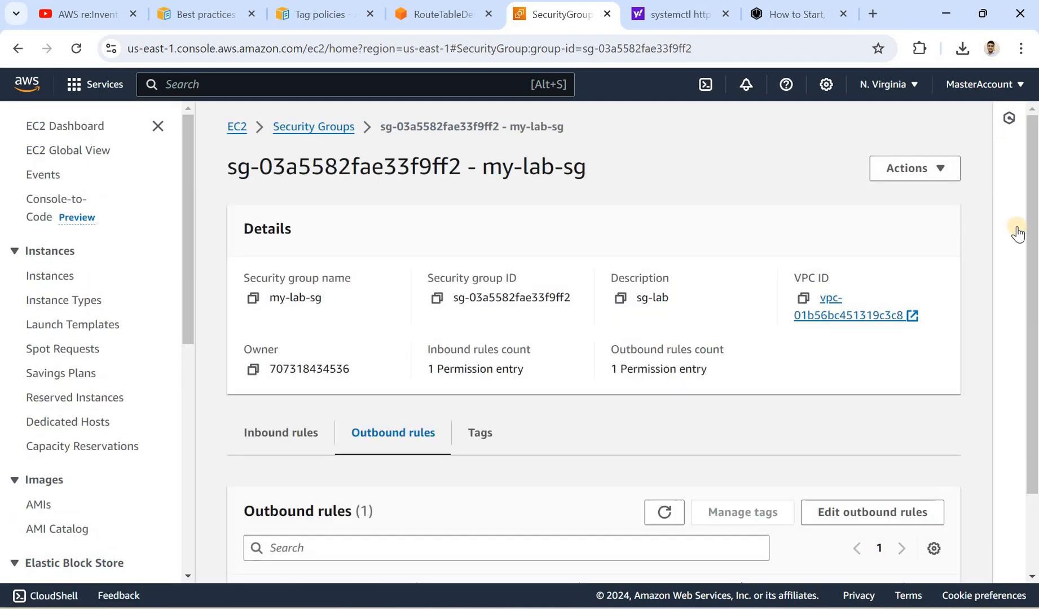
- Review the inbound SSH rule and its source in my-lab-sg, clear its selection, and switch to the VPC diagram in Paint
scroll(1034, 300, down, 3)
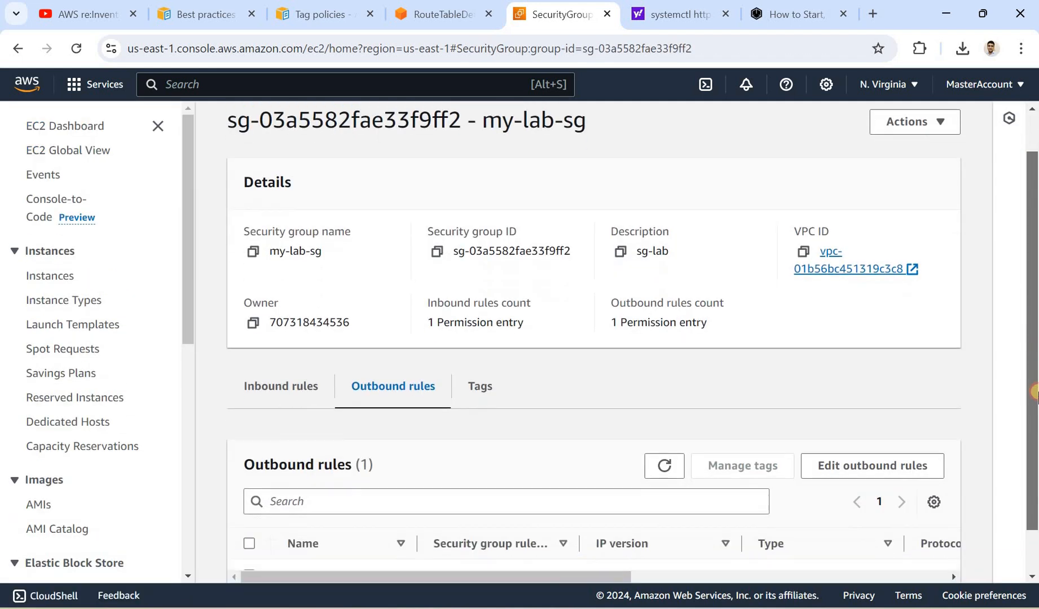
drag(588, 552, 564, 547)
click(285, 337)
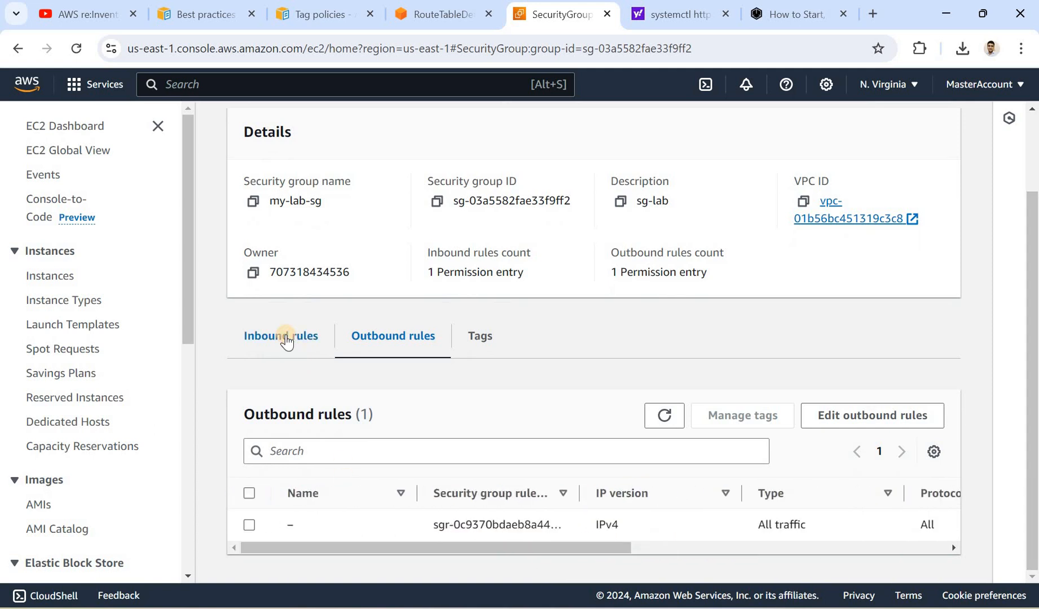
drag(567, 553, 802, 567)
drag(803, 524, 860, 537)
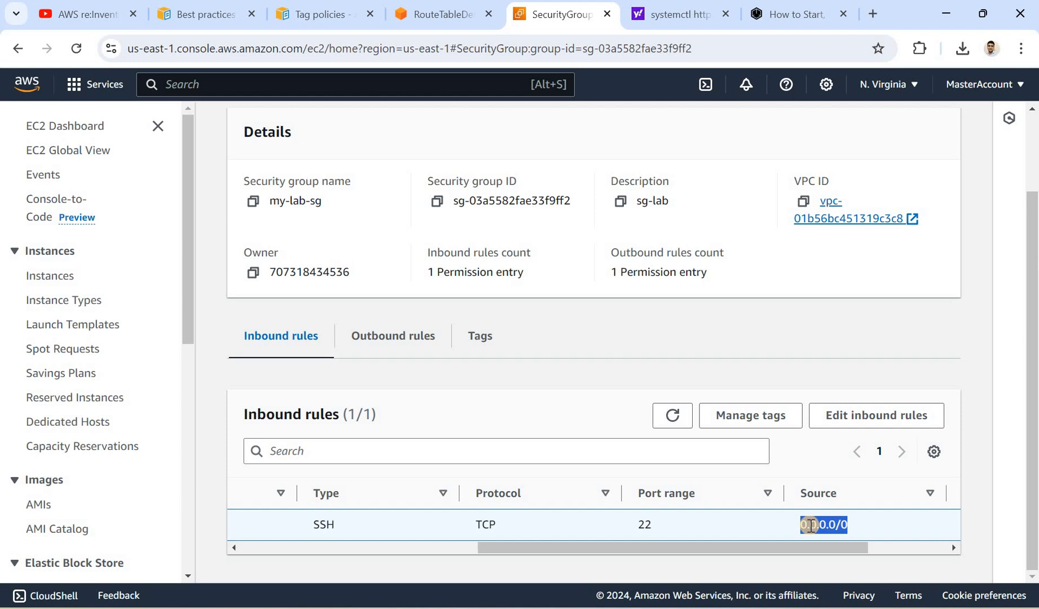
drag(787, 546, 851, 545)
drag(640, 545, 251, 523)
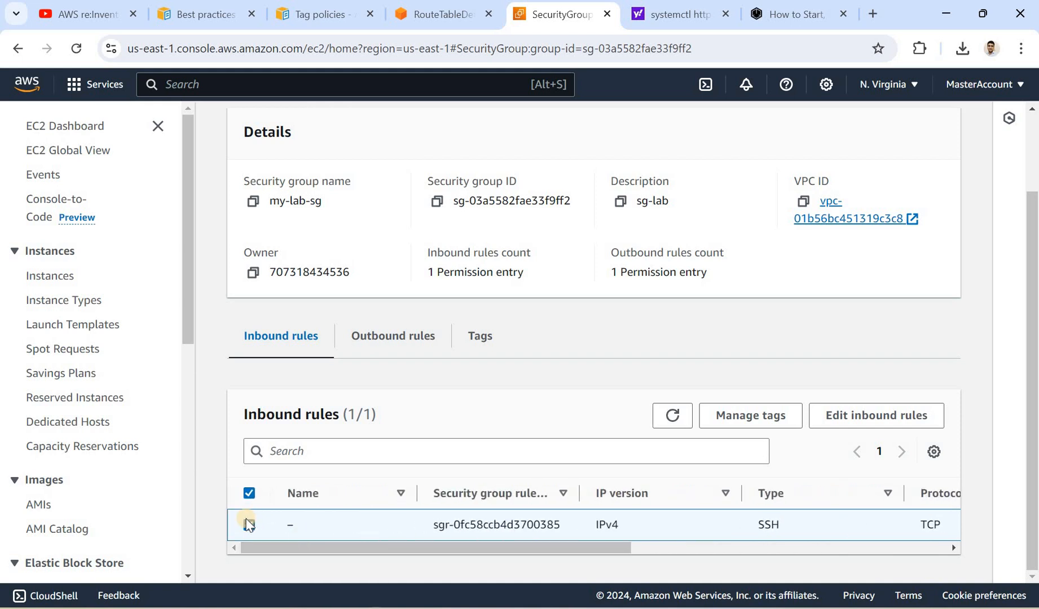
click(249, 524)
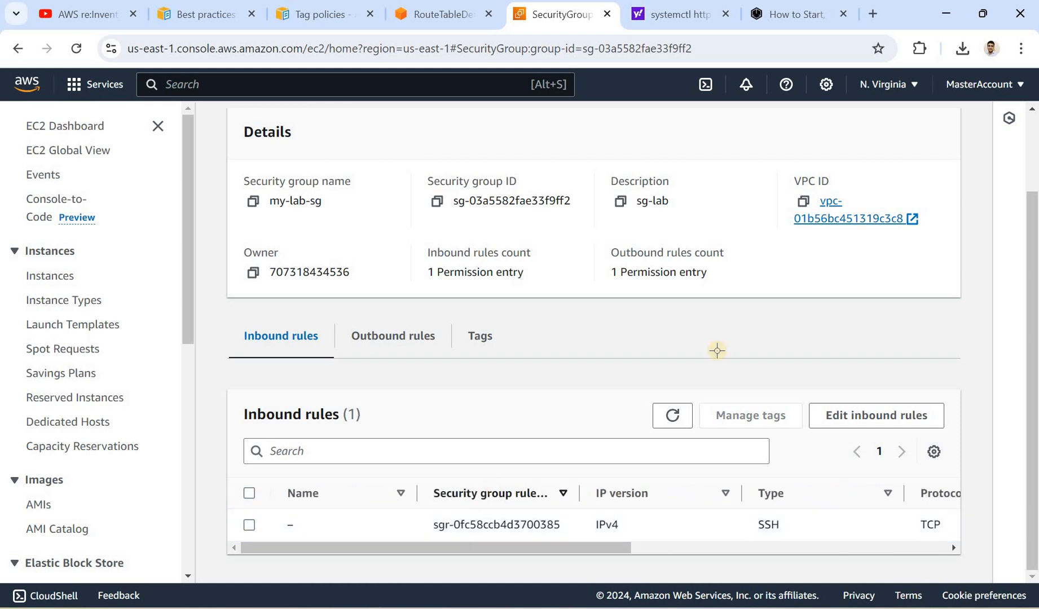
key(alt+Tab)
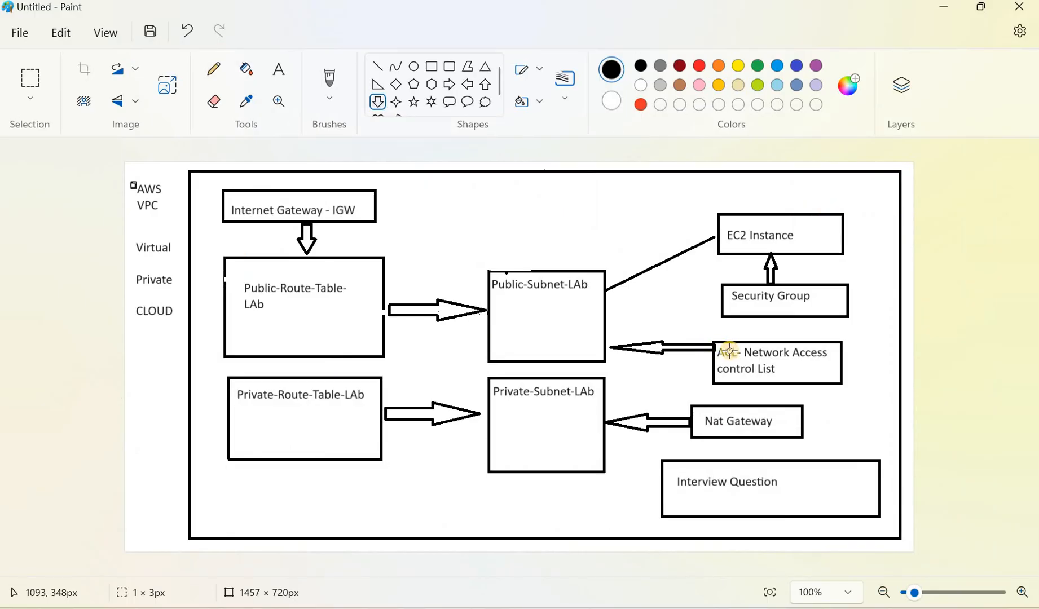
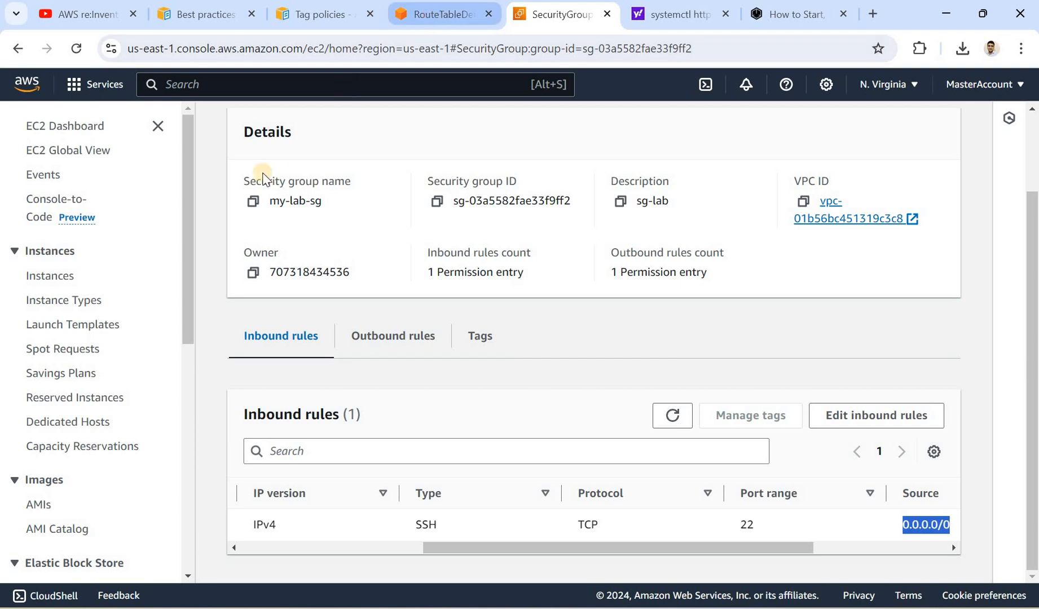
- Switch to PuTTY, duplicate the current session, and log in to the new one as ec2-user
drag(187, 363, 188, 406)
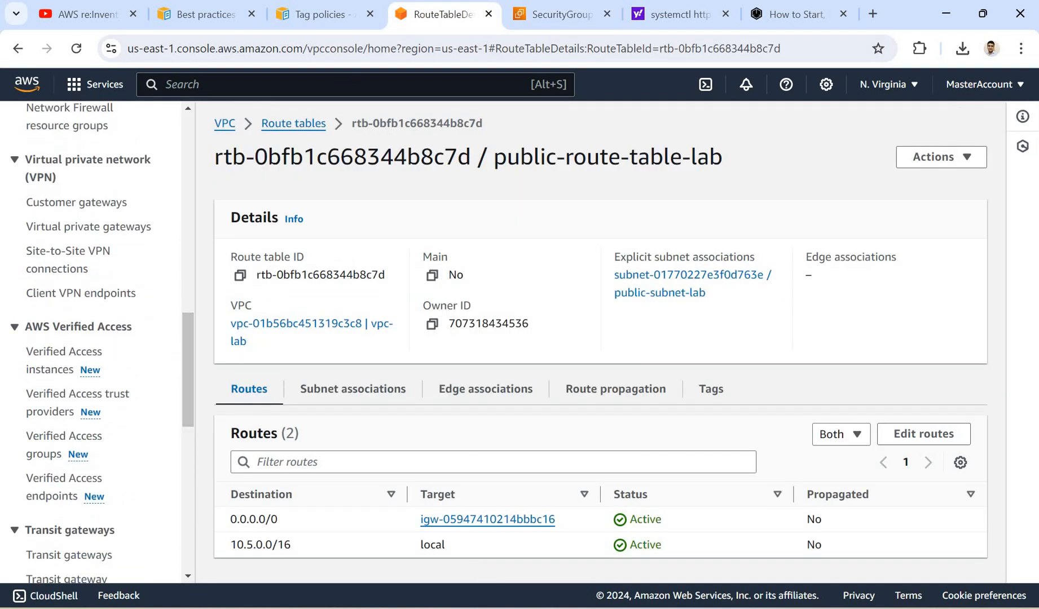
key(alt+Tab)
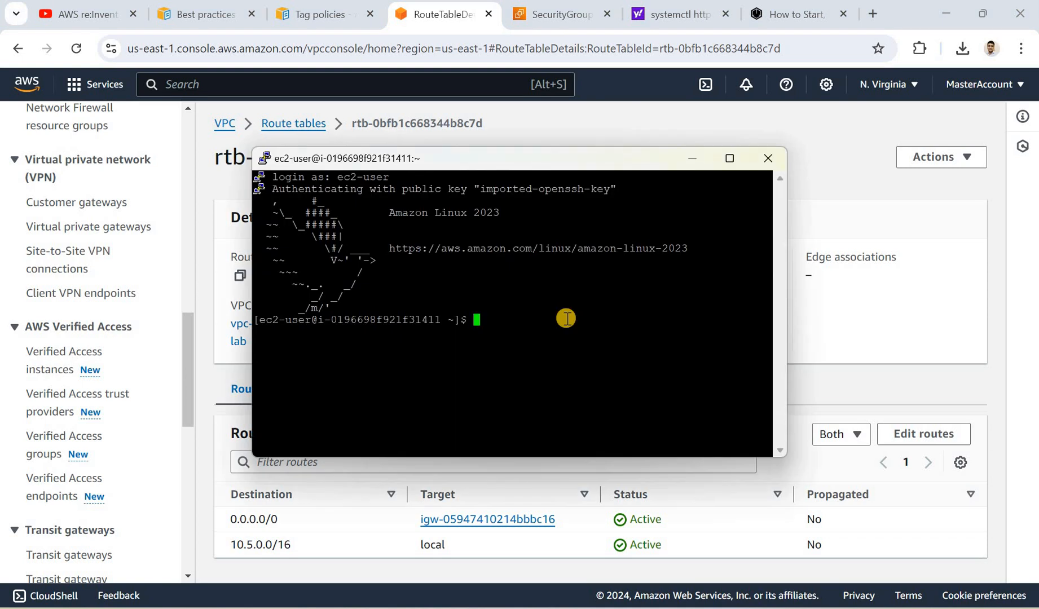
right_click(470, 163)
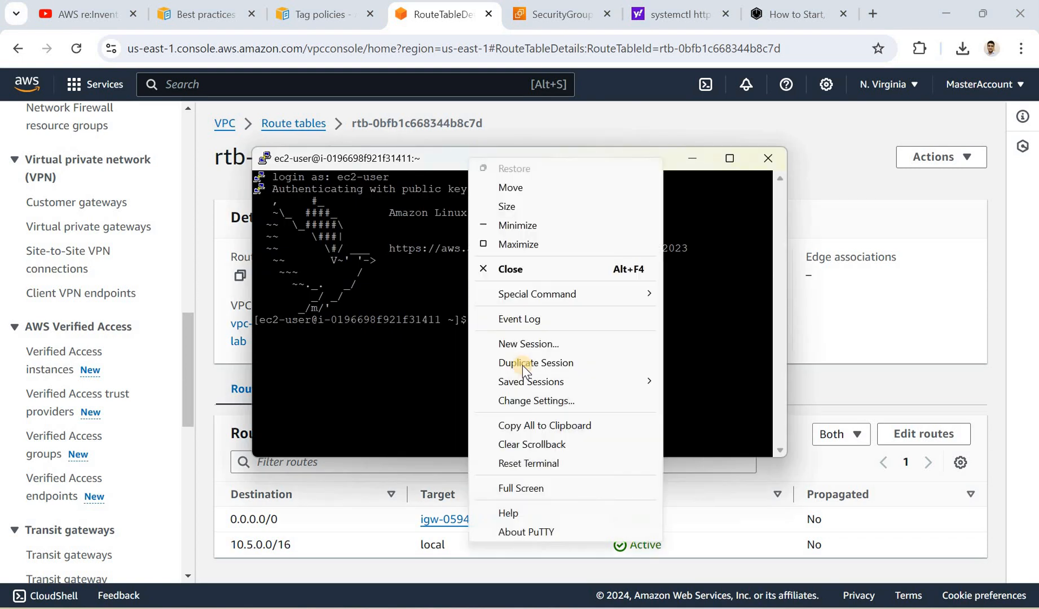
click(521, 364)
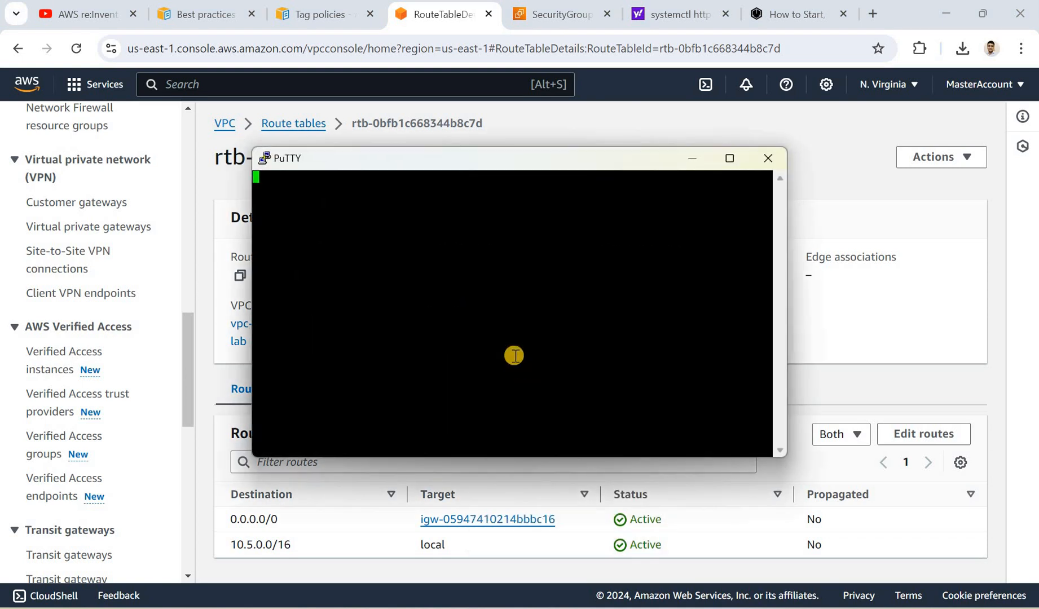
text(ec2)
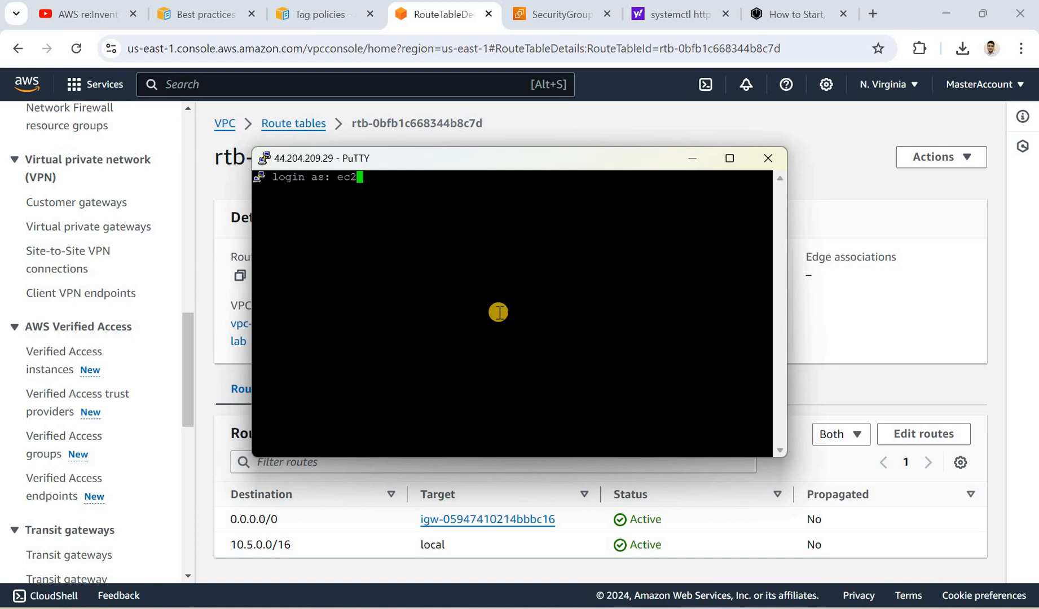
text(-user)
key(Return)
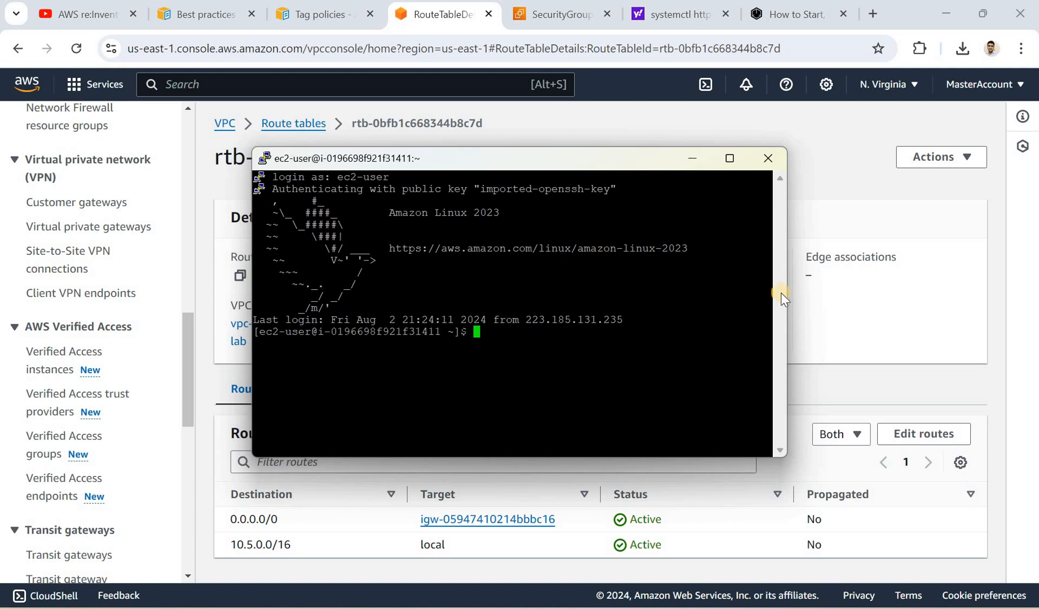
- Switch back to the VPC console in the browser and open the list of network ACLs
click(210, 250)
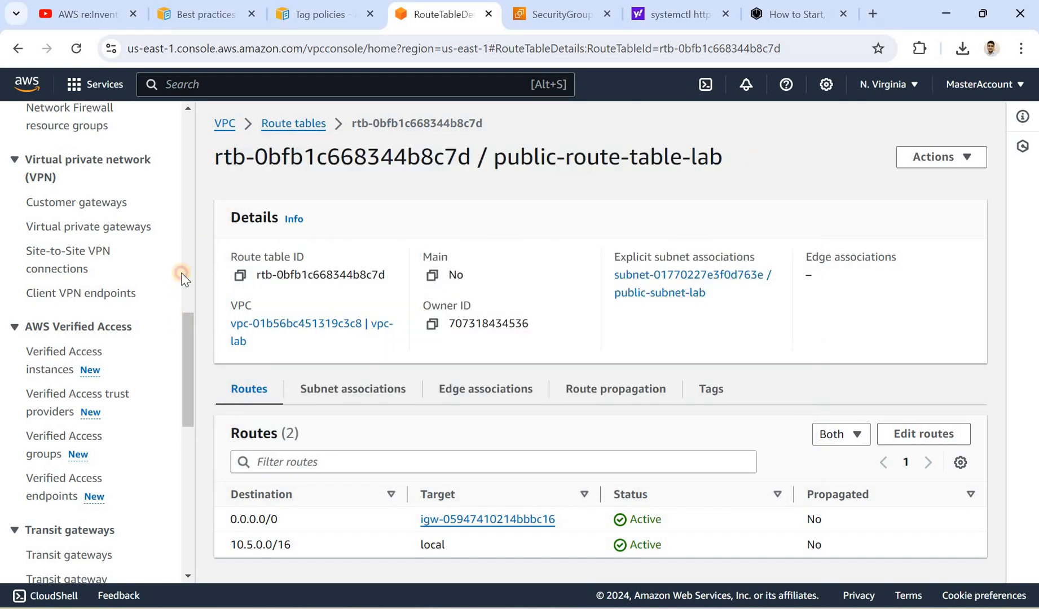
click(181, 219)
click(49, 299)
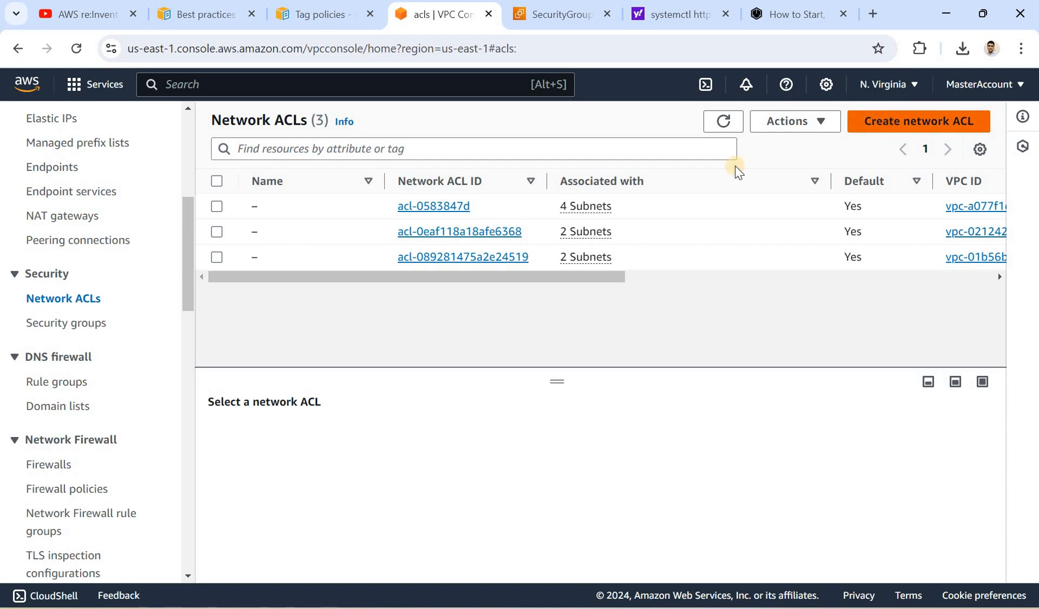
- Create a network ACL named deny-ssh-access-subnet-level in the VPC vpc-lab
click(887, 123)
text(de)
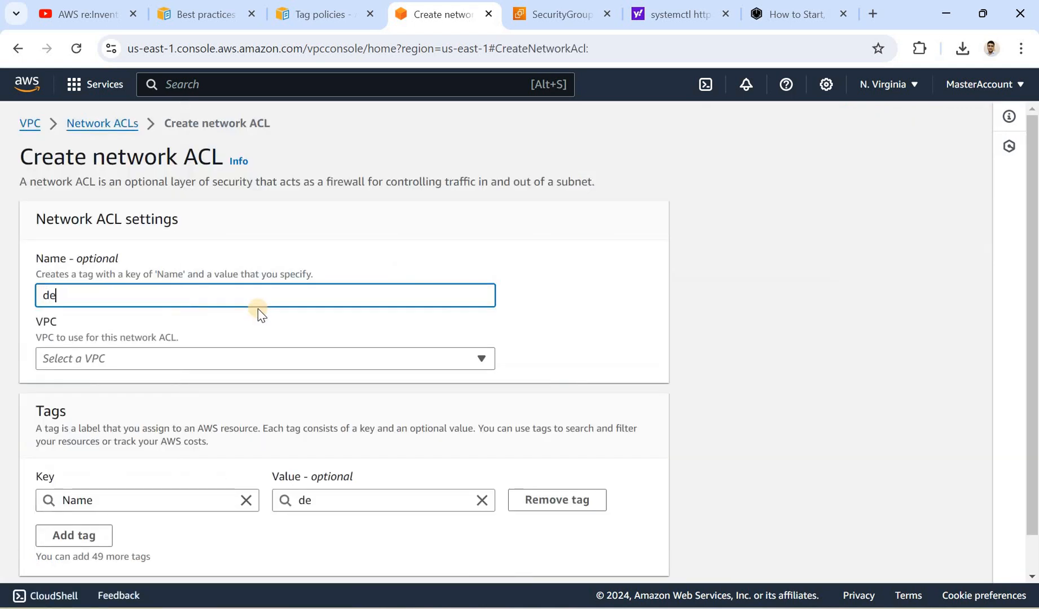
text(ny-ssh-access)
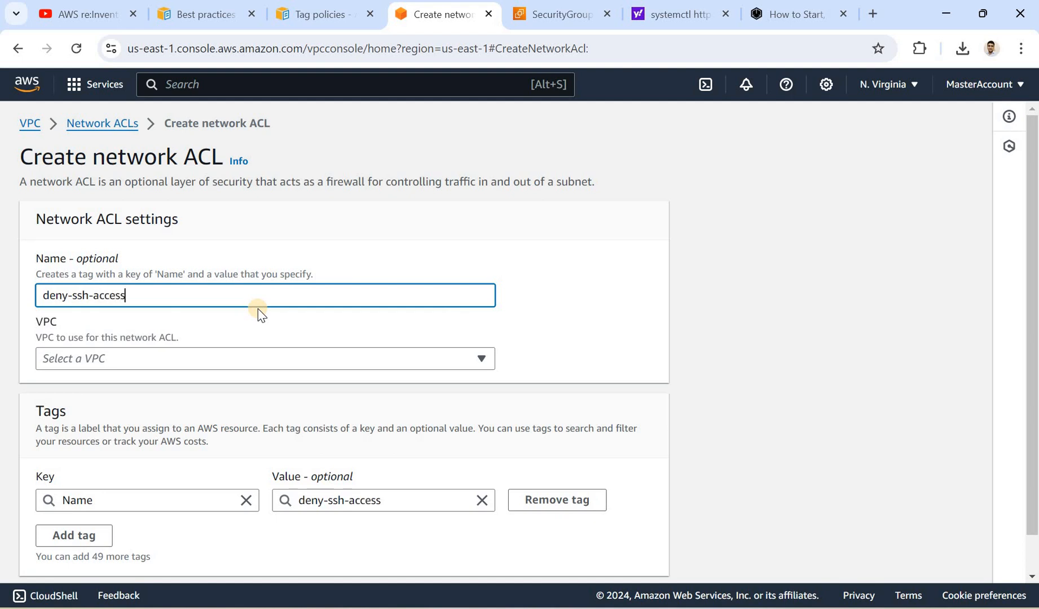
text(-subnet)
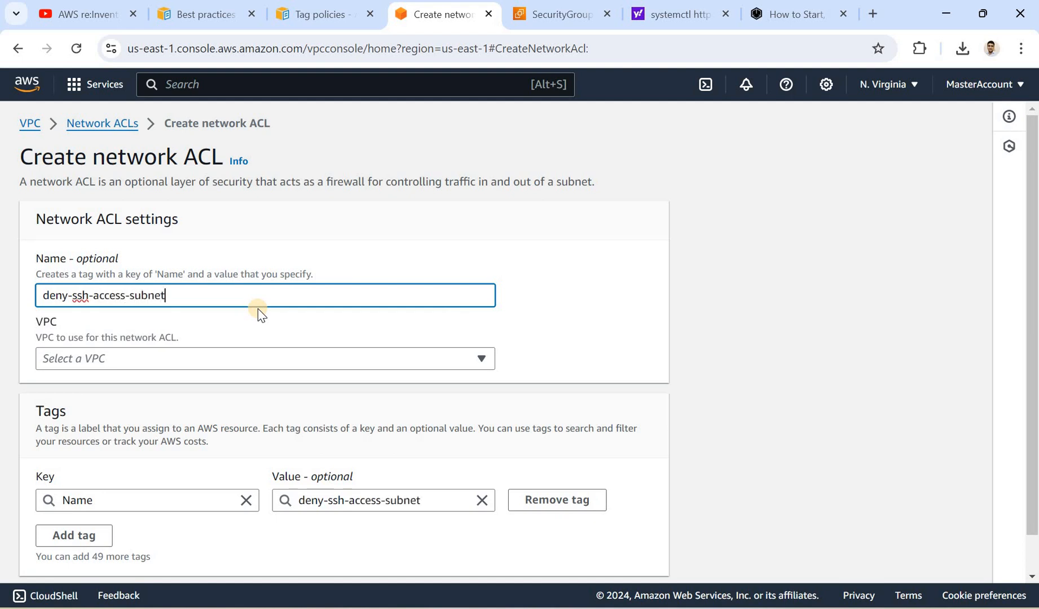
text(-level)
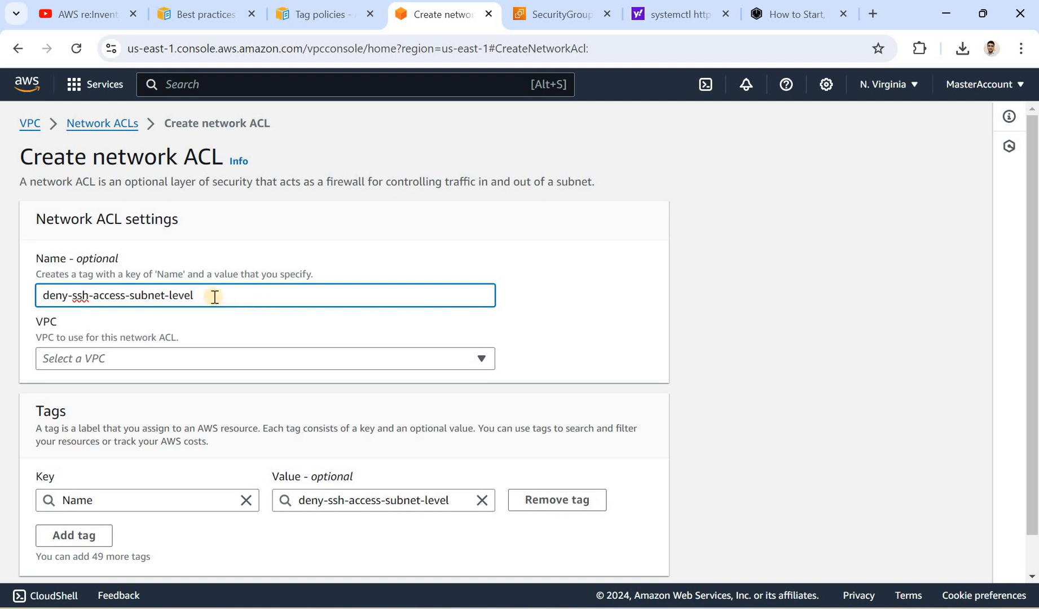
drag(48, 295, 27, 293)
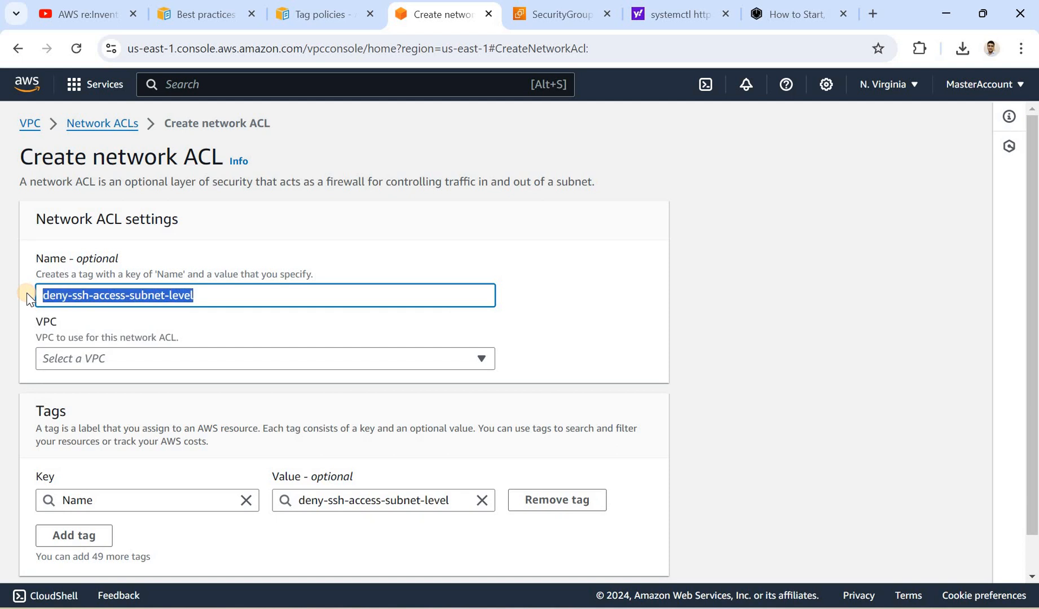
click(131, 363)
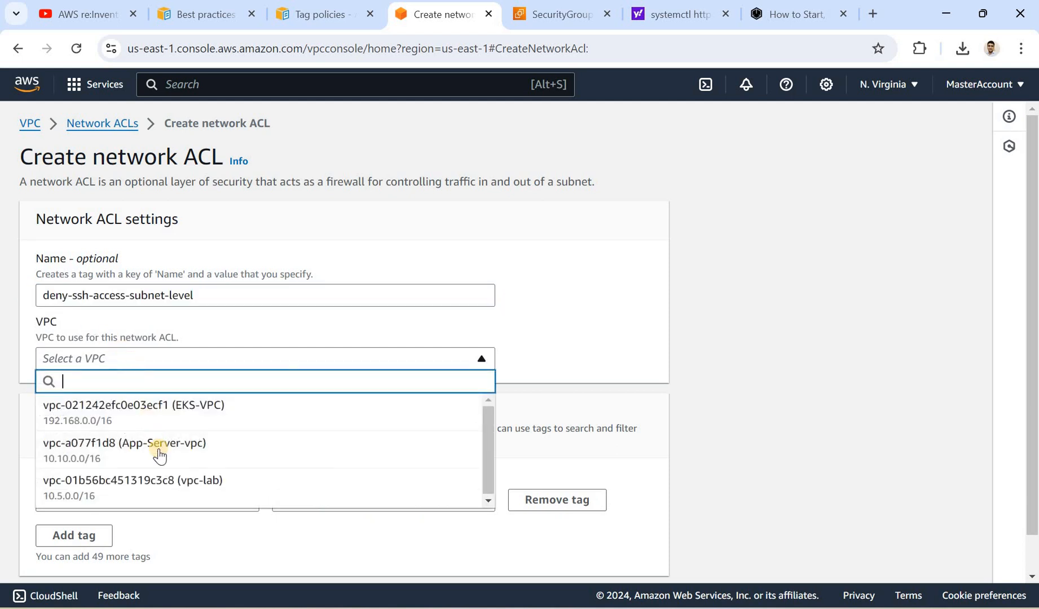
click(157, 484)
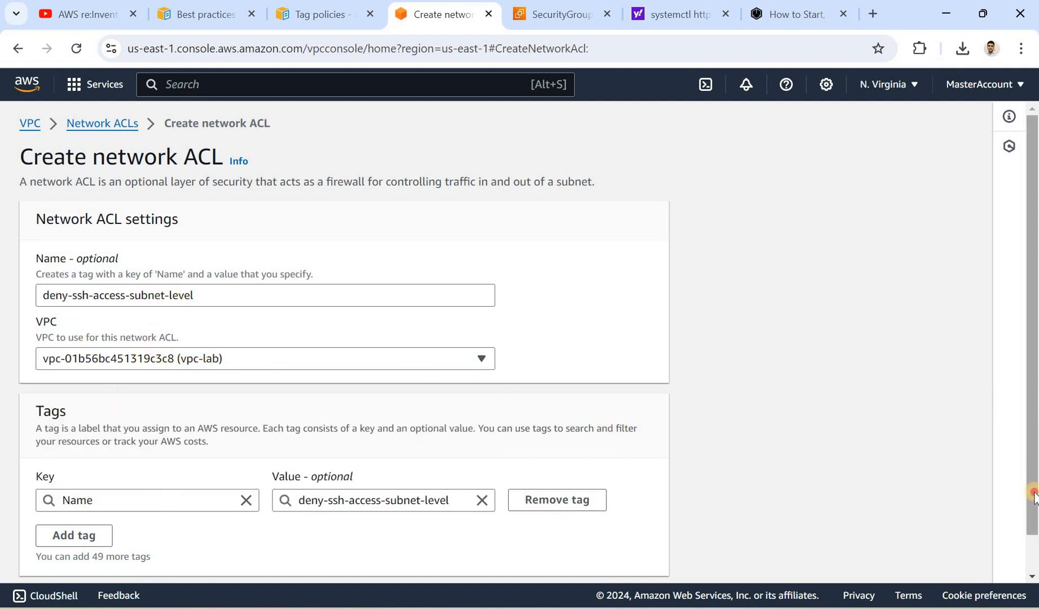
scroll(1032, 482, down, 1)
click(603, 555)
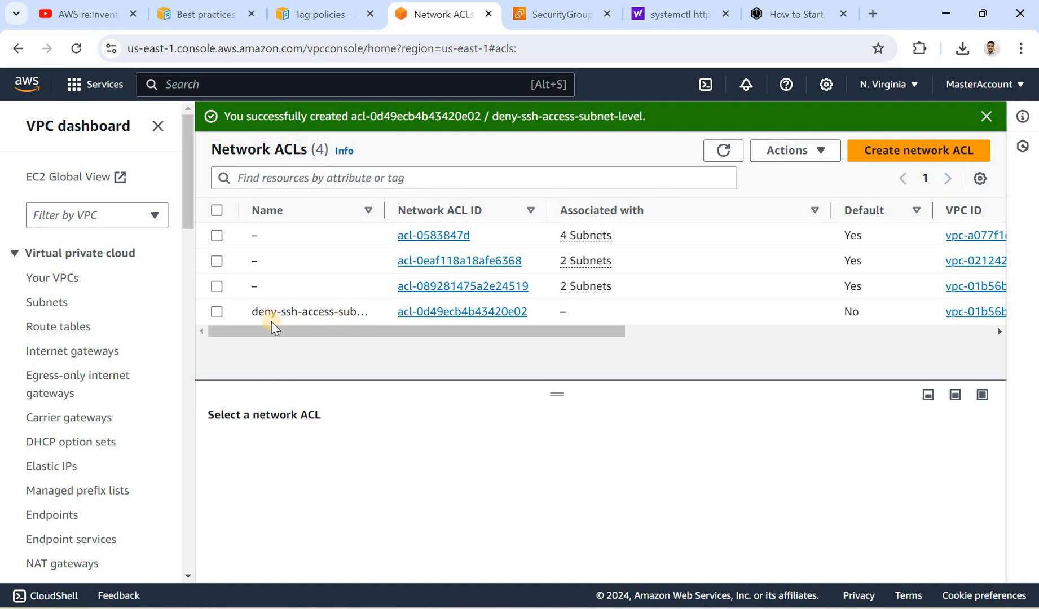
- Associate public-subnet-lab with the deny-ssh-access-subnet-level network ACL and save the change
click(216, 312)
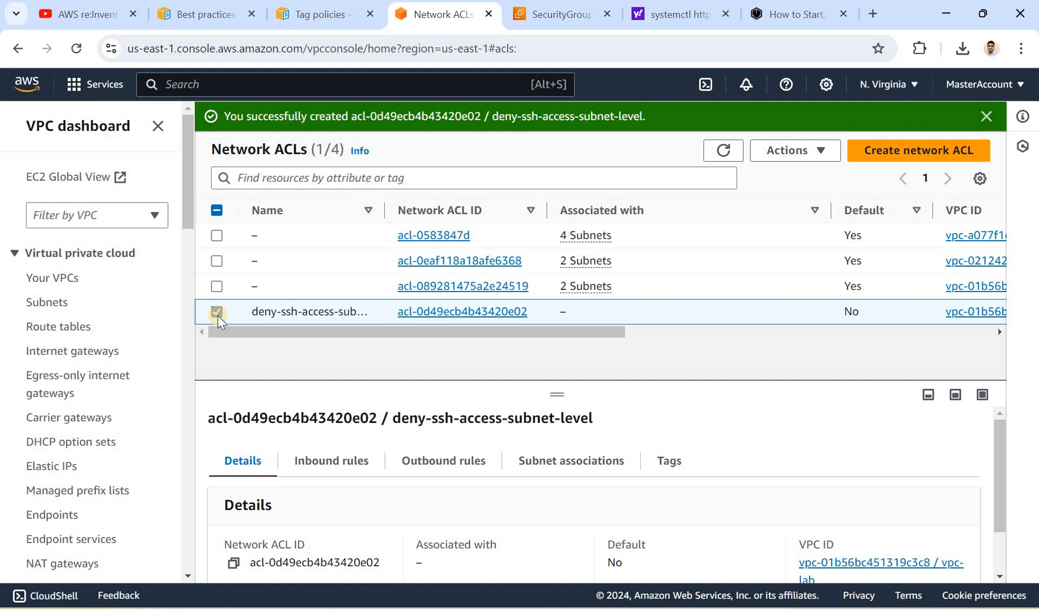
click(541, 462)
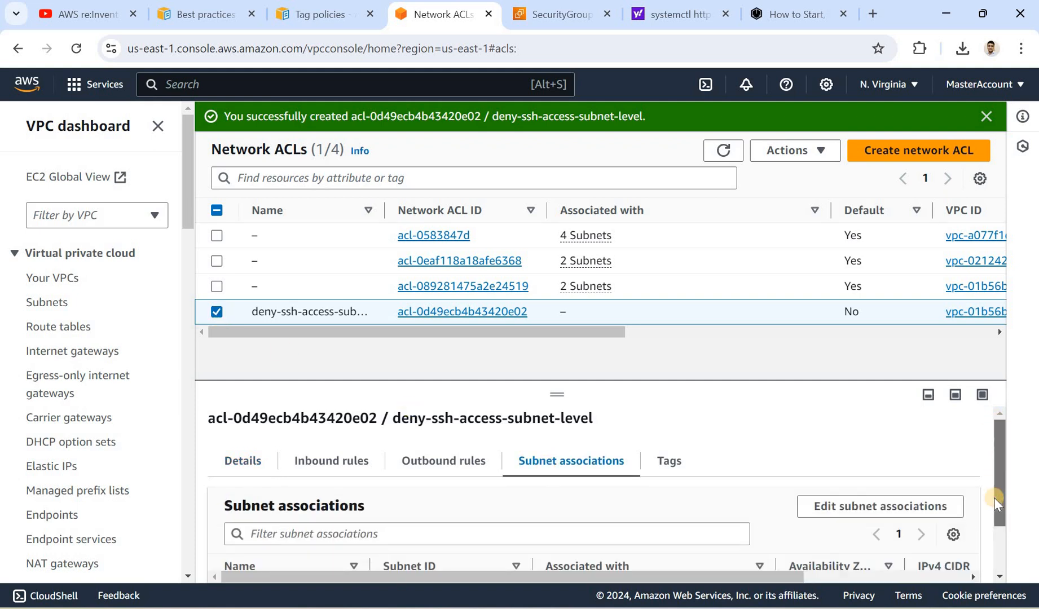
drag(996, 497, 997, 543)
click(838, 438)
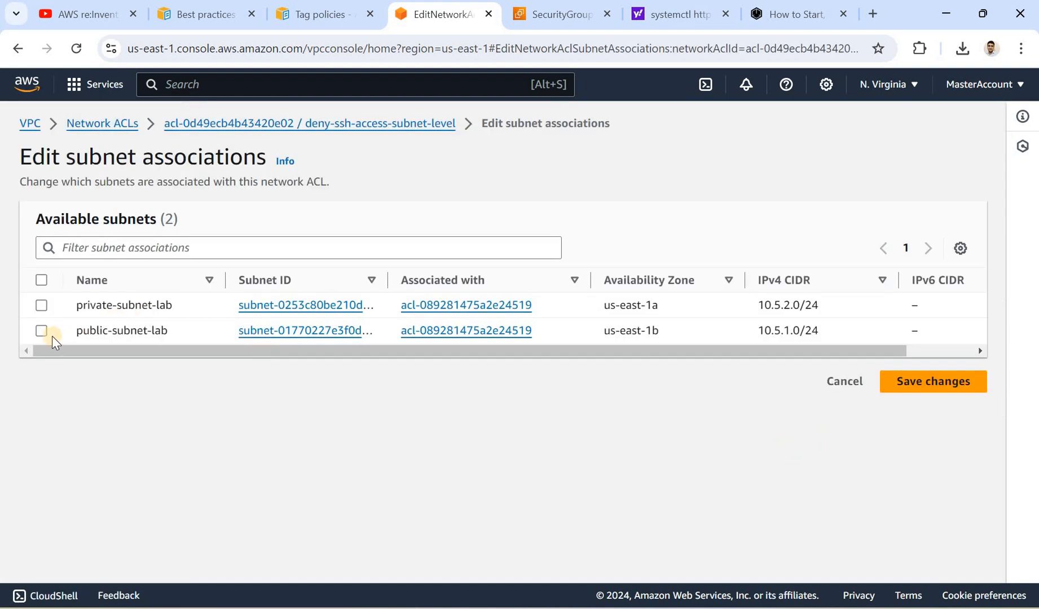
click(42, 332)
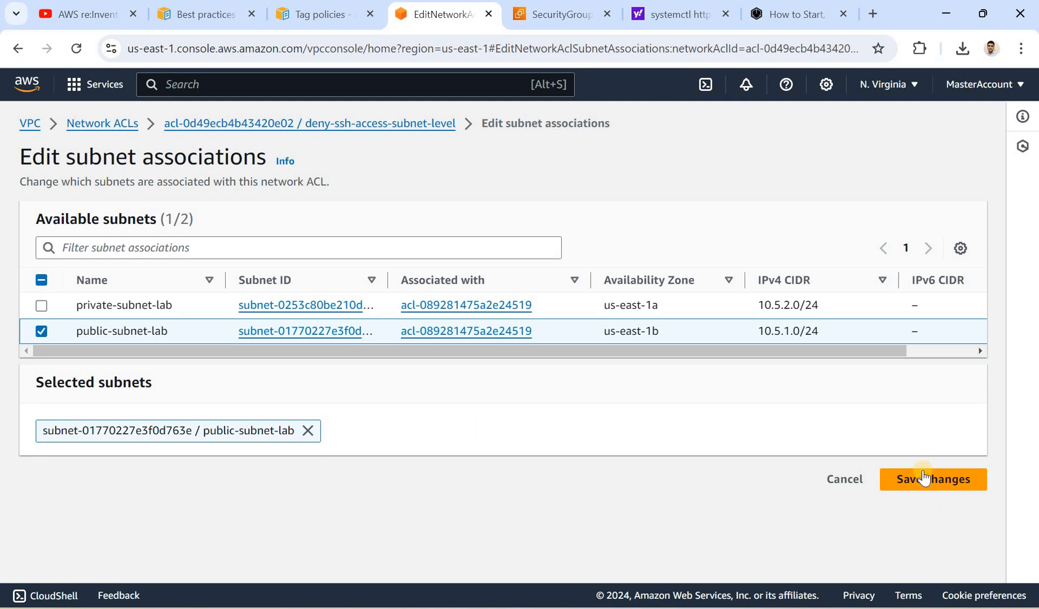
click(924, 478)
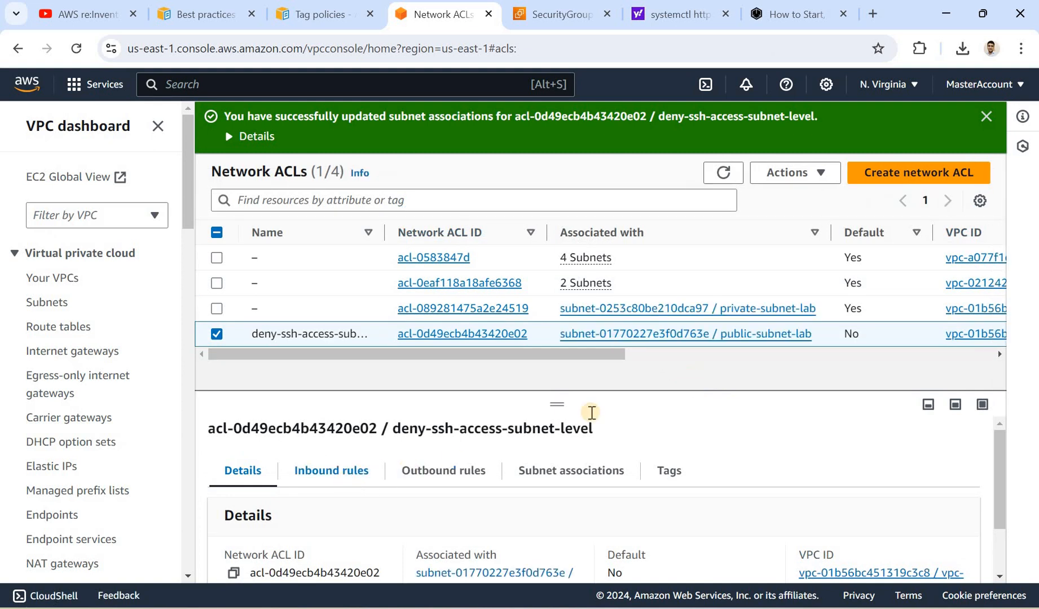
- Add an inbound rule of type SSH (22) with source 0.0.0.0/0 and action Deny to the deny-ssh-access-subnet-level ACL
click(347, 486)
click(1004, 536)
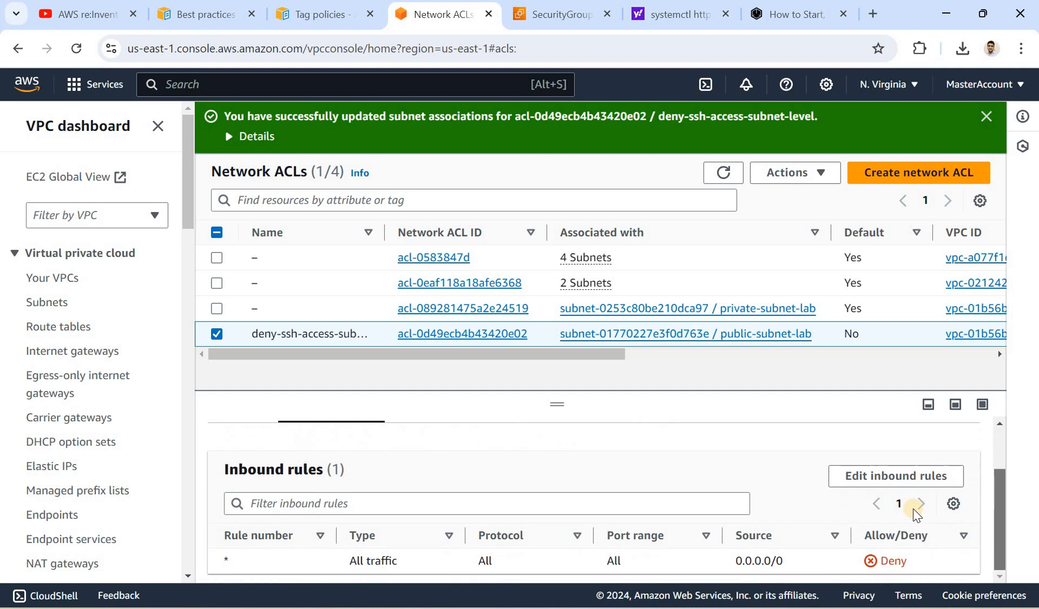
click(882, 484)
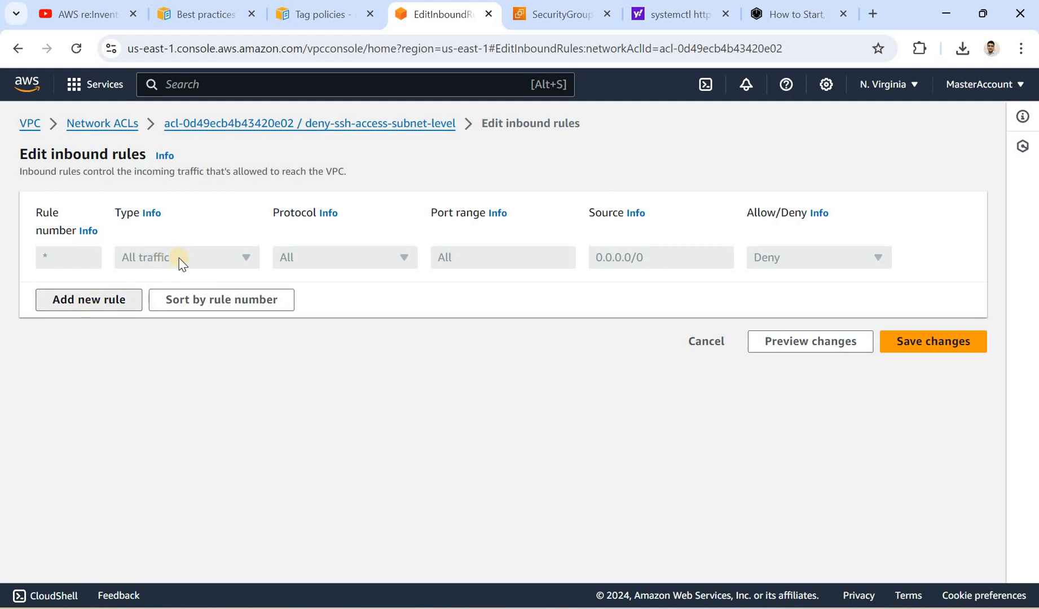
click(89, 300)
click(189, 260)
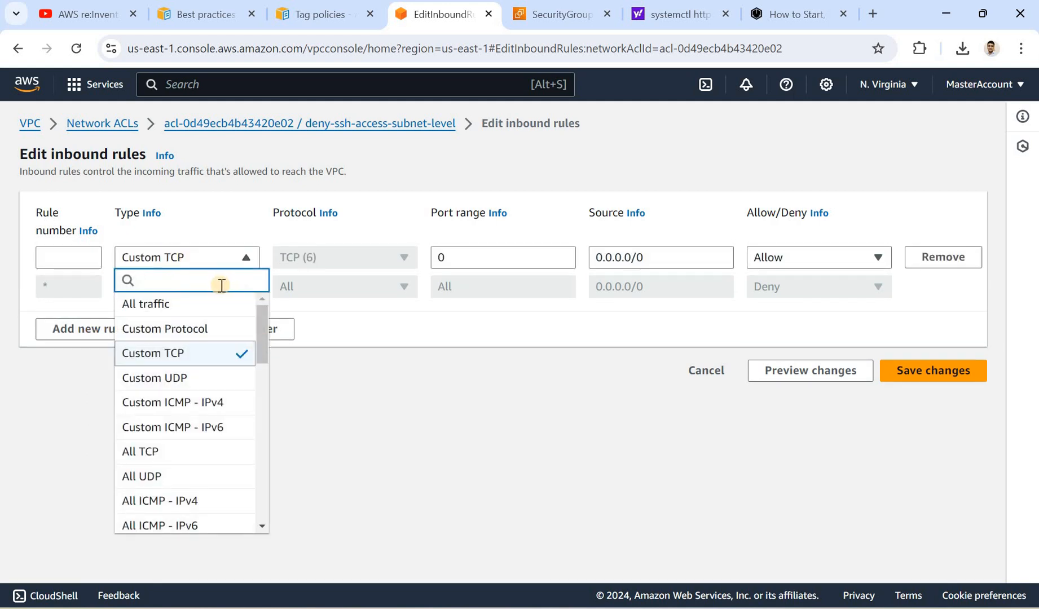
text(ssh)
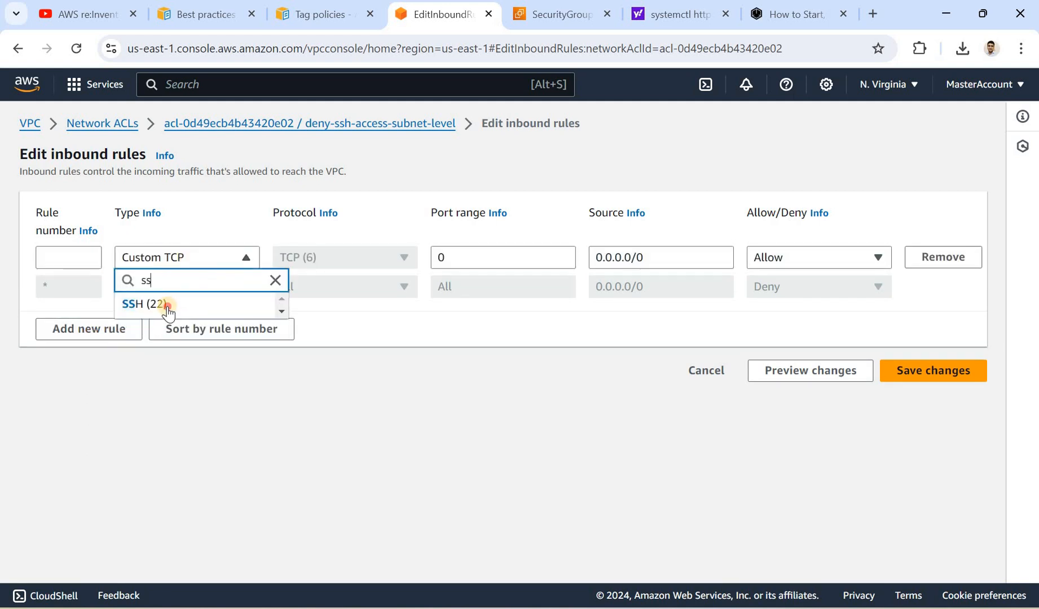
key(Return)
drag(661, 262, 591, 264)
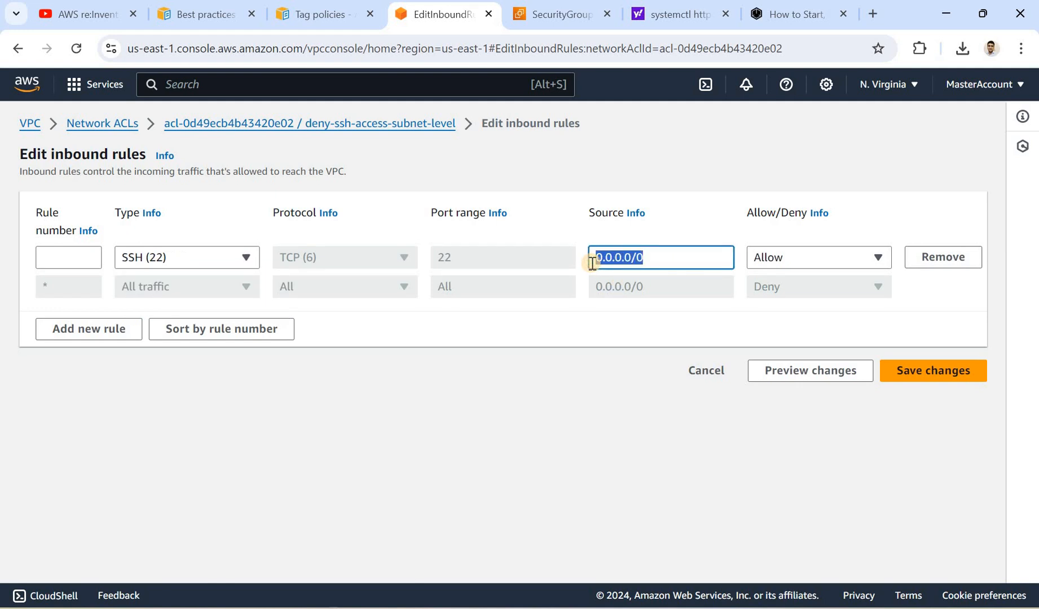
click(783, 262)
click(776, 307)
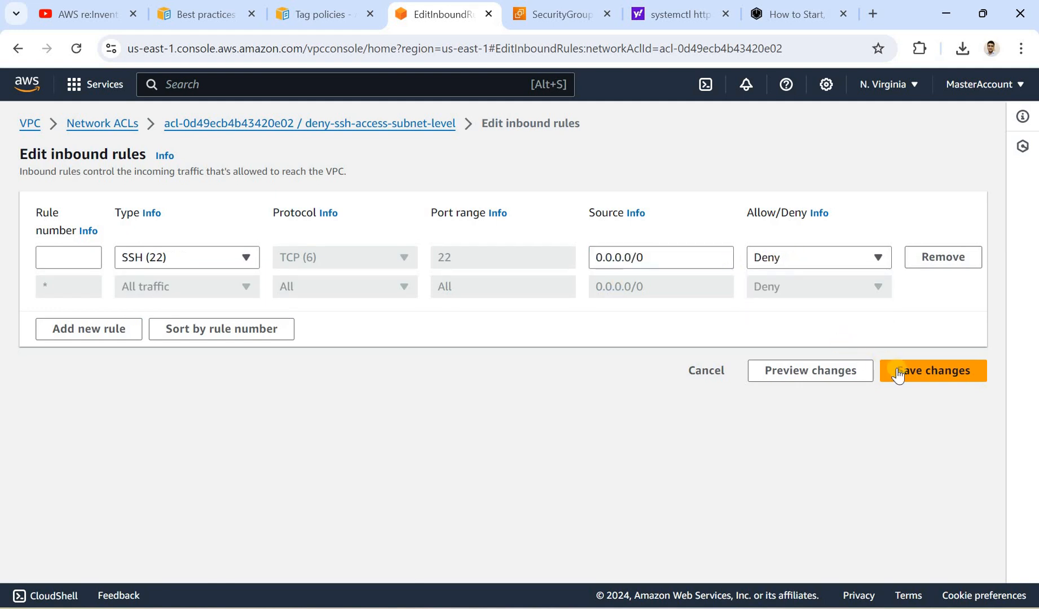
- Set the SSH deny rule's number to 1 and save the inbound rules
click(903, 367)
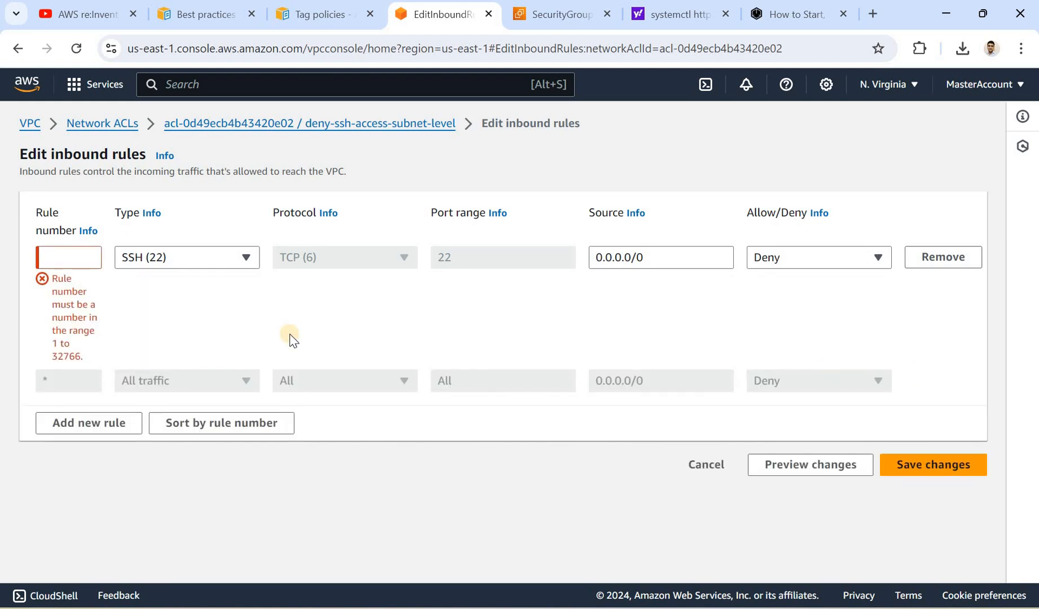
click(70, 262)
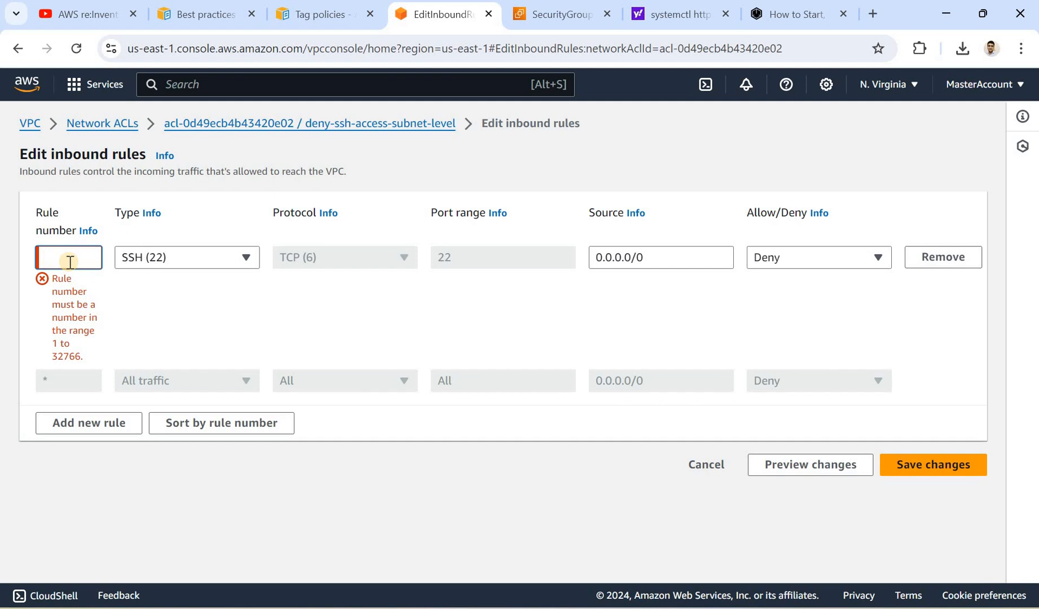
text(1)
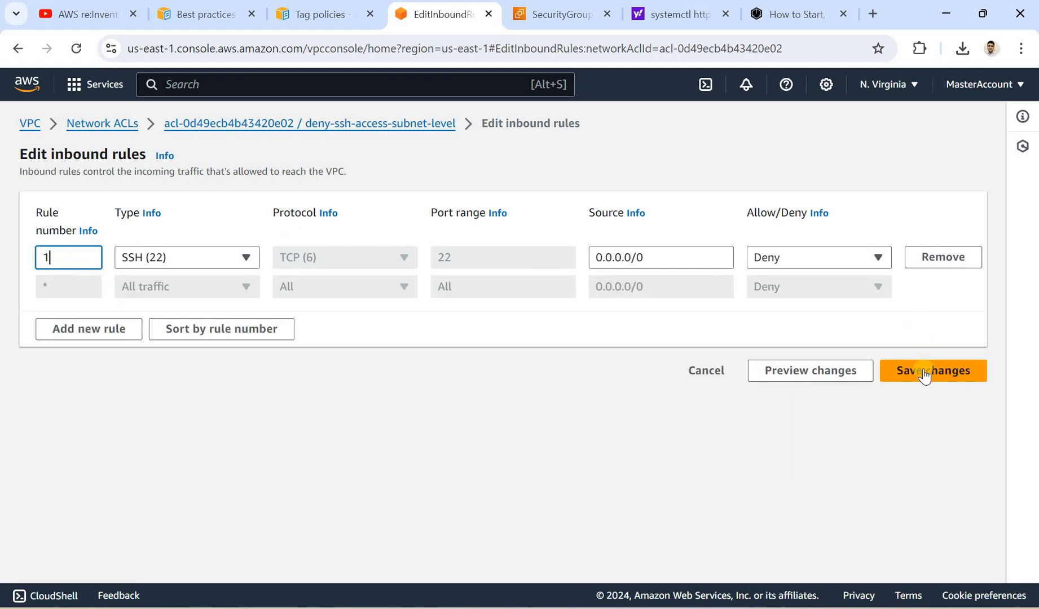
click(923, 369)
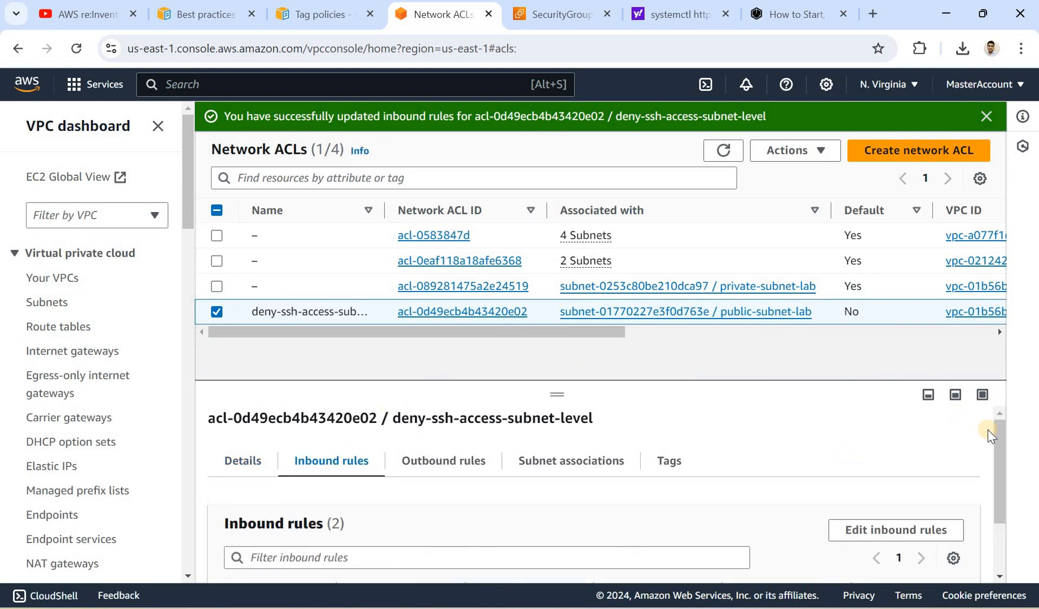
- Review the inbound rules and the subnet associations of the deny-ssh-access-subnet-level ACL
scroll(992, 506, down, 1)
scroll(717, 517, down, 1)
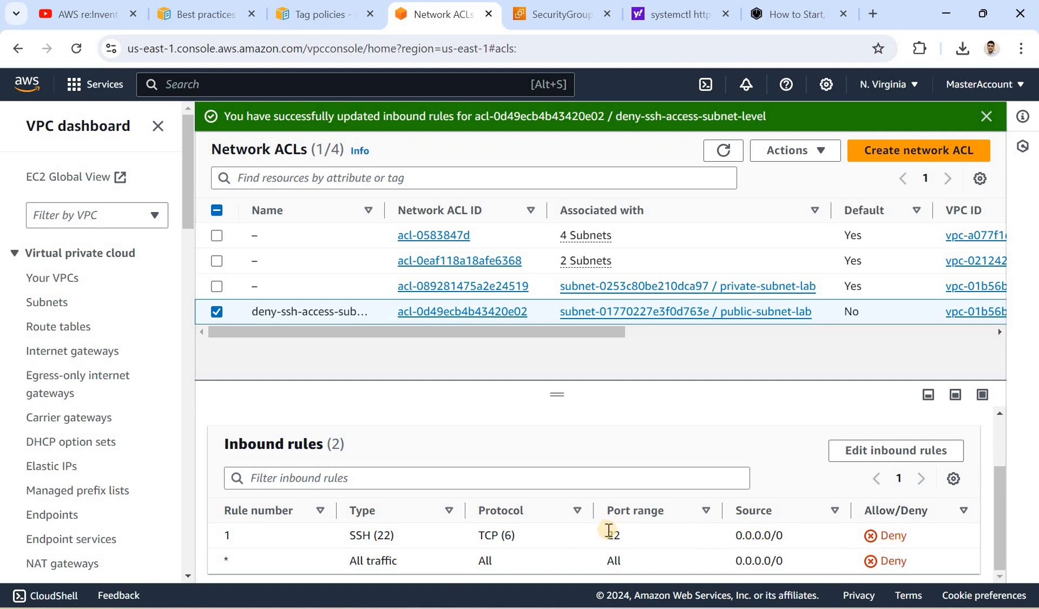
drag(1000, 499, 1002, 417)
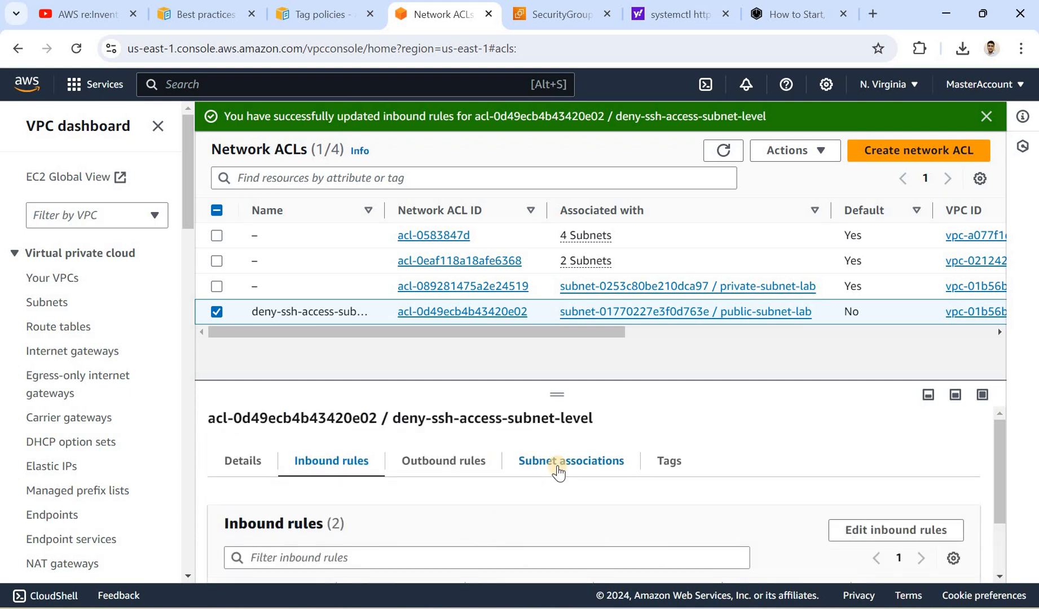
click(558, 472)
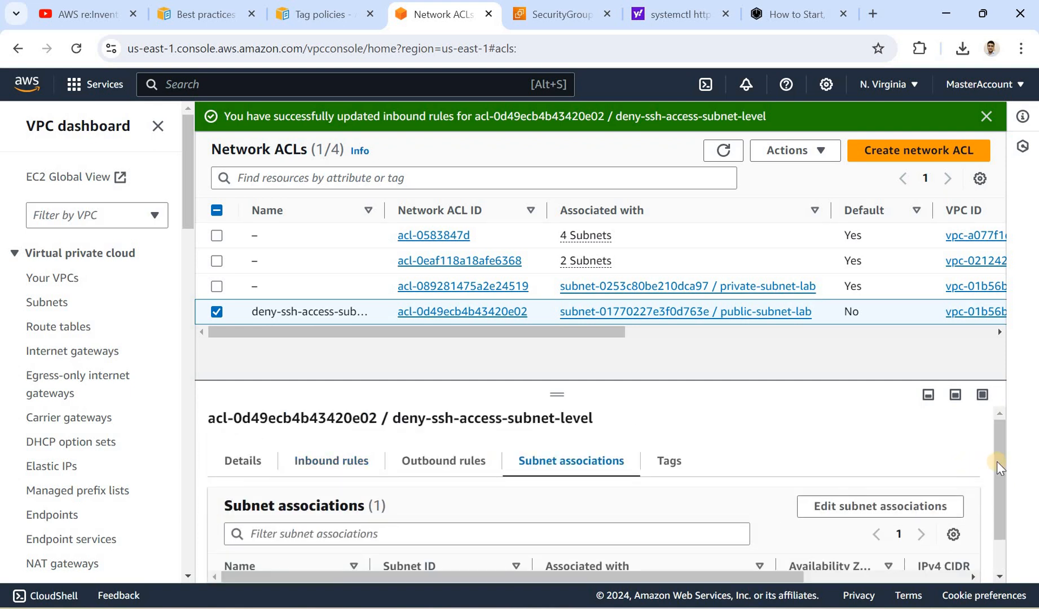
scroll(482, 554, down, 1)
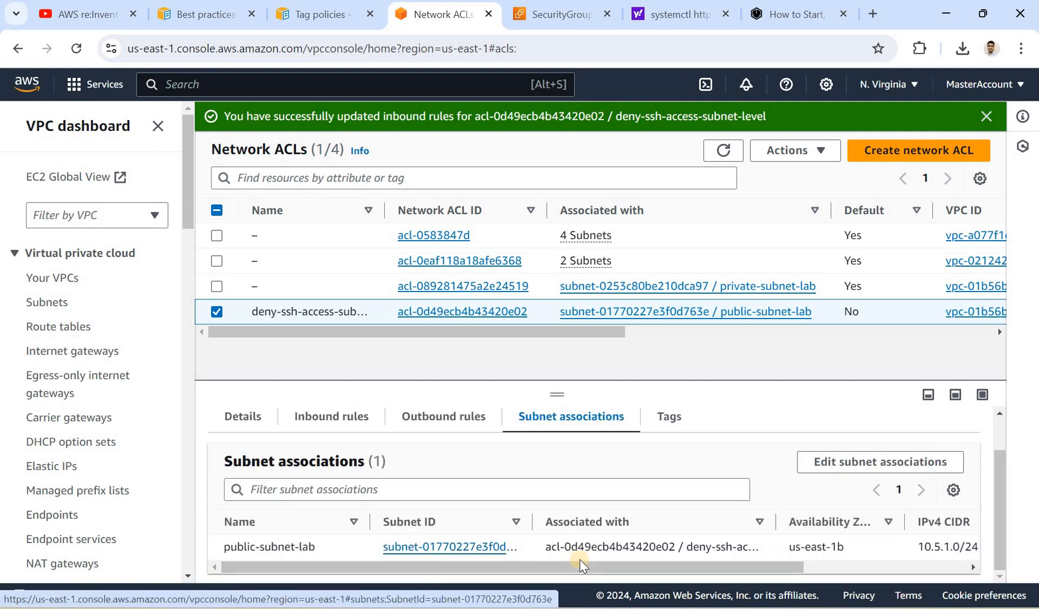
- Switch to PuTTY and duplicate the current session to test SSH access to the server
click(668, 608)
click(724, 564)
click(380, 166)
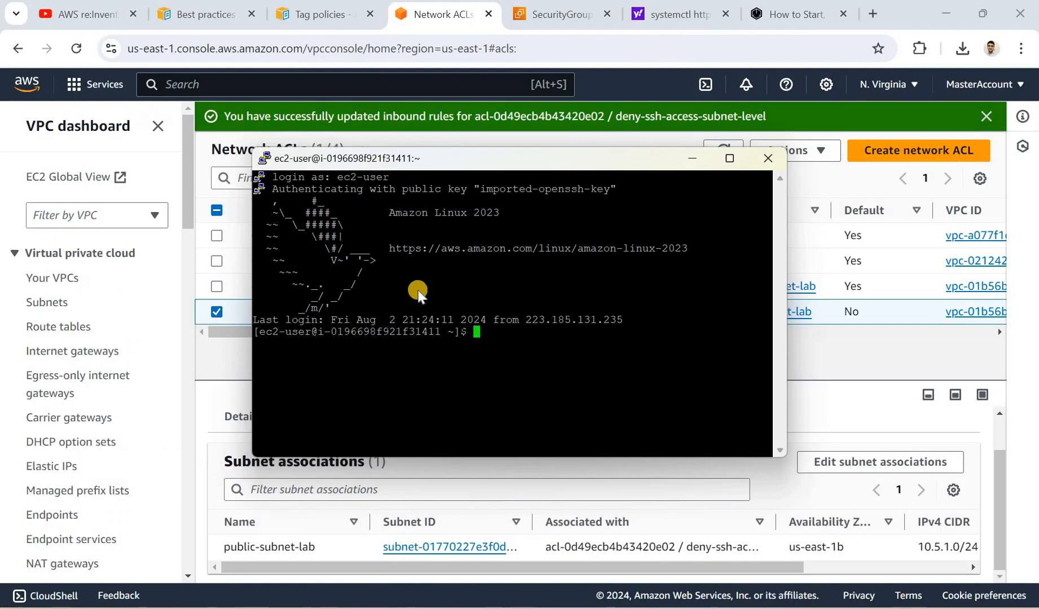
right_click(380, 167)
click(439, 369)
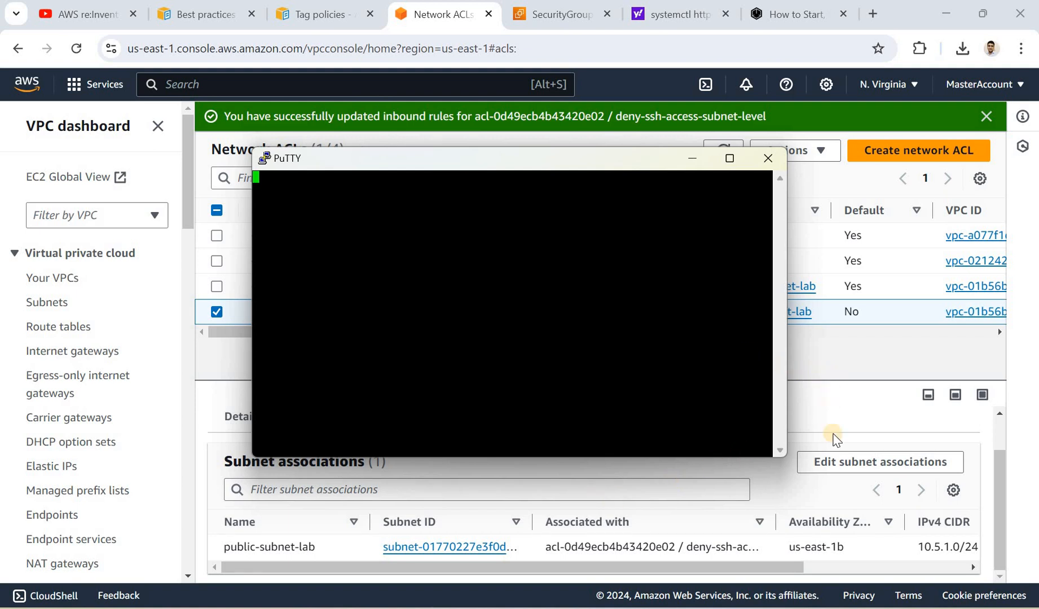
- Check the ACL's inbound rules in the browser and the new PuTTY session's connection, and return to the browser
click(439, 477)
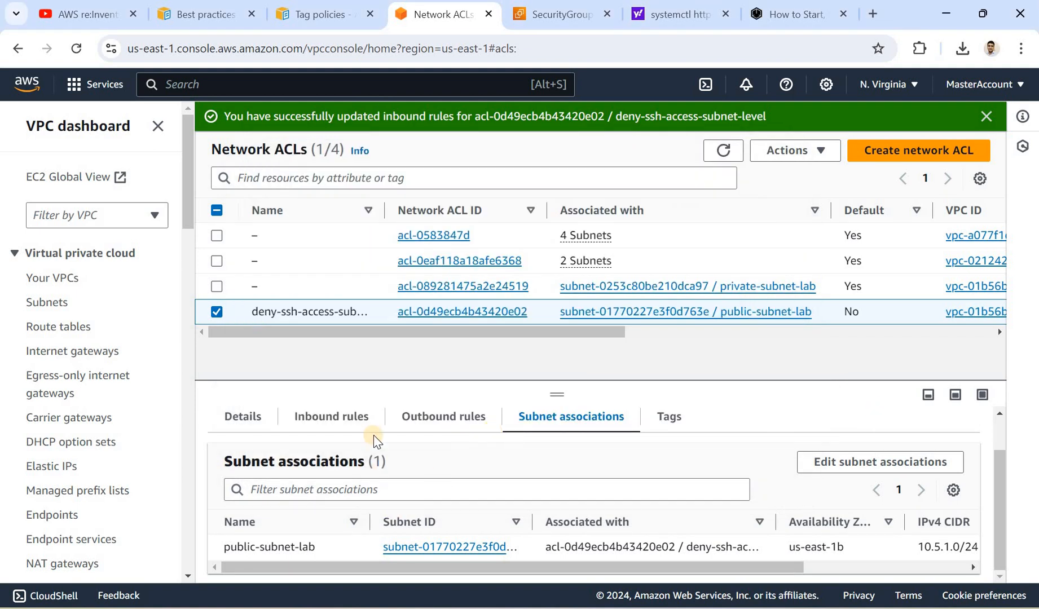
click(345, 419)
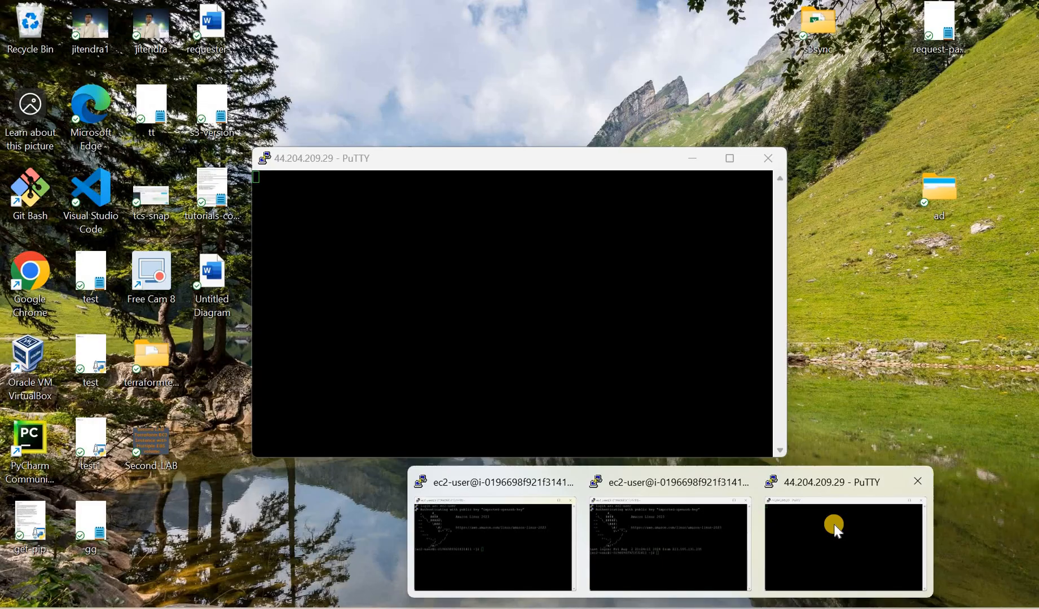
click(833, 526)
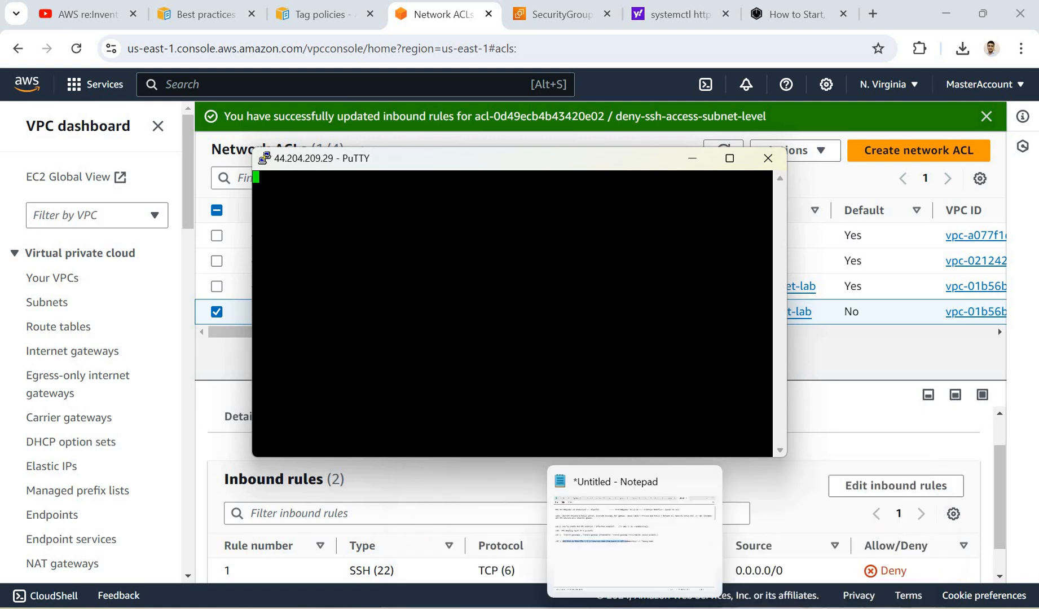
click(700, 560)
click(733, 539)
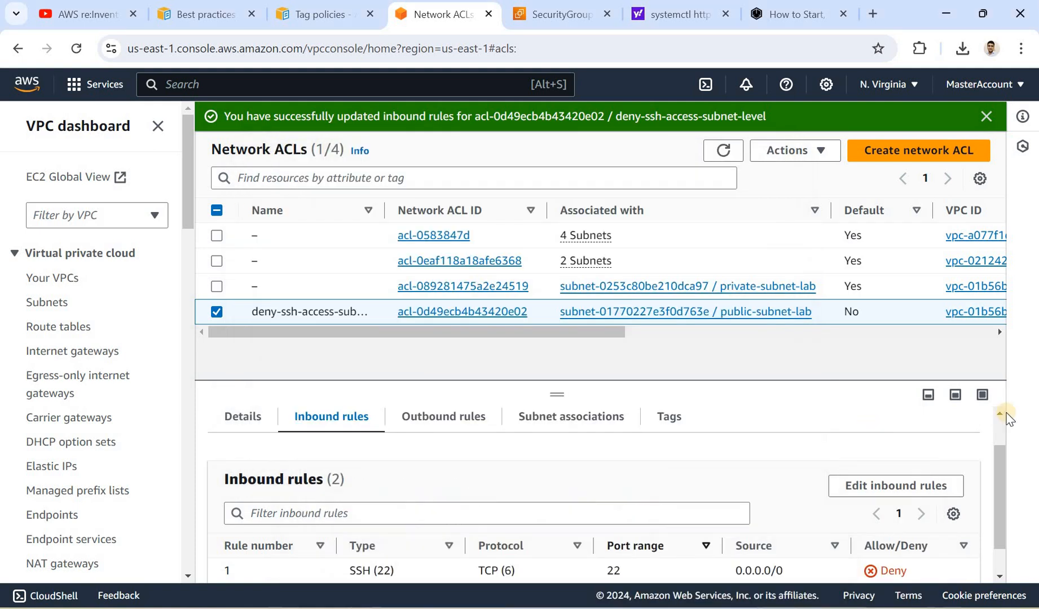
- Review the ACL's inbound rules, dismiss the PuTTY connection error, and restart the session
drag(997, 496, 997, 517)
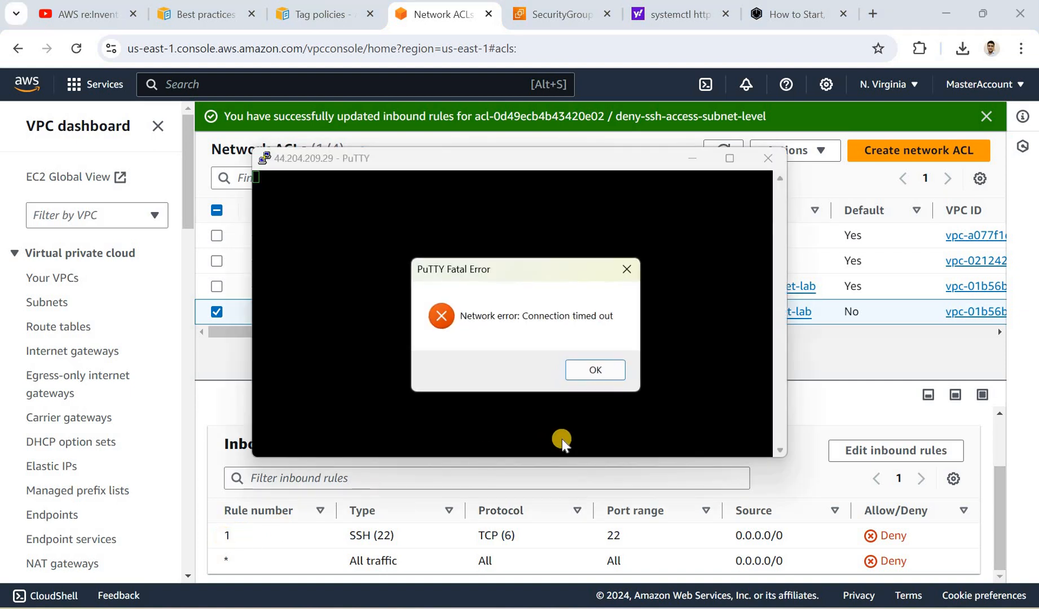
click(595, 371)
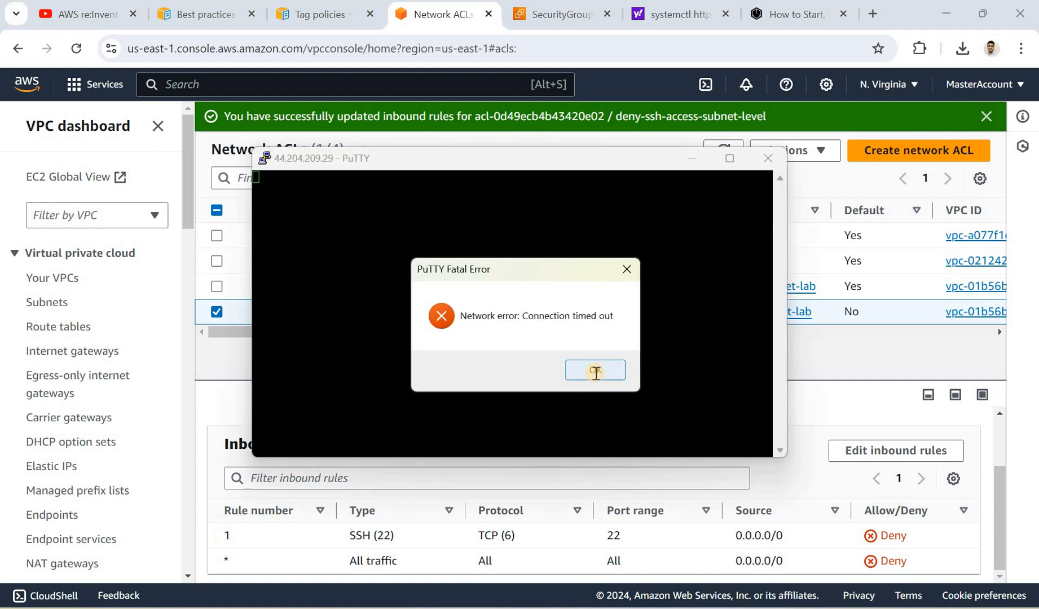
right_click(420, 163)
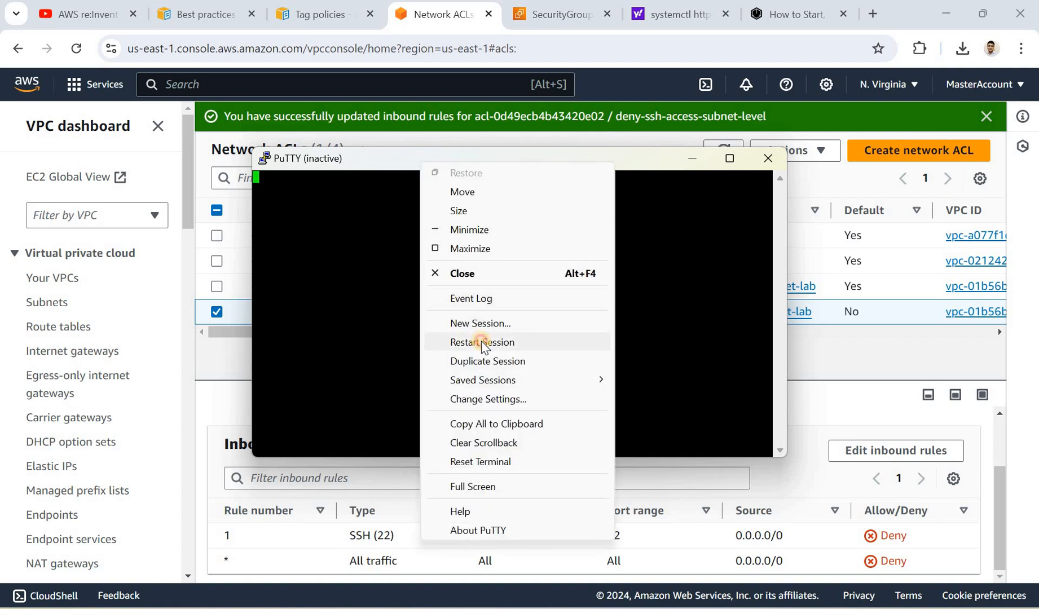
click(482, 342)
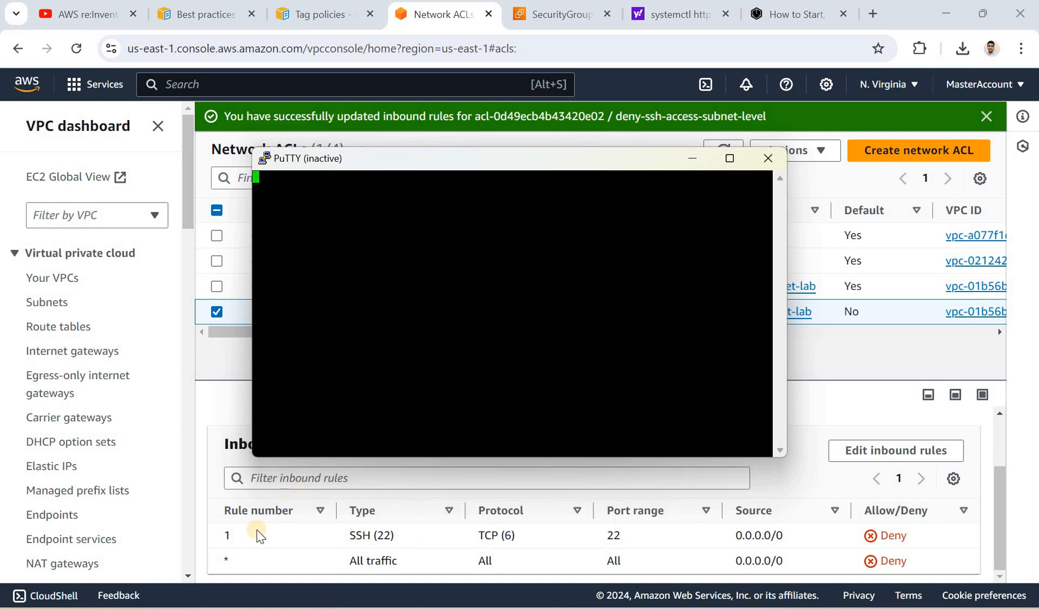
- Remove the SSH deny rule from the deny-ssh-access-subnet-level ACL's inbound rules and save the changes
click(863, 454)
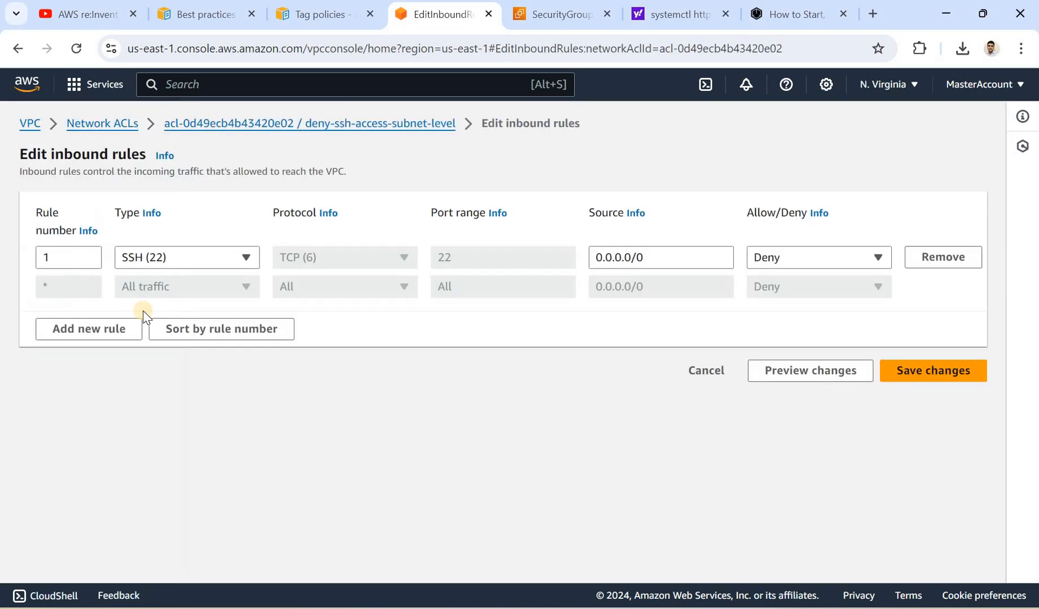
click(958, 257)
click(929, 342)
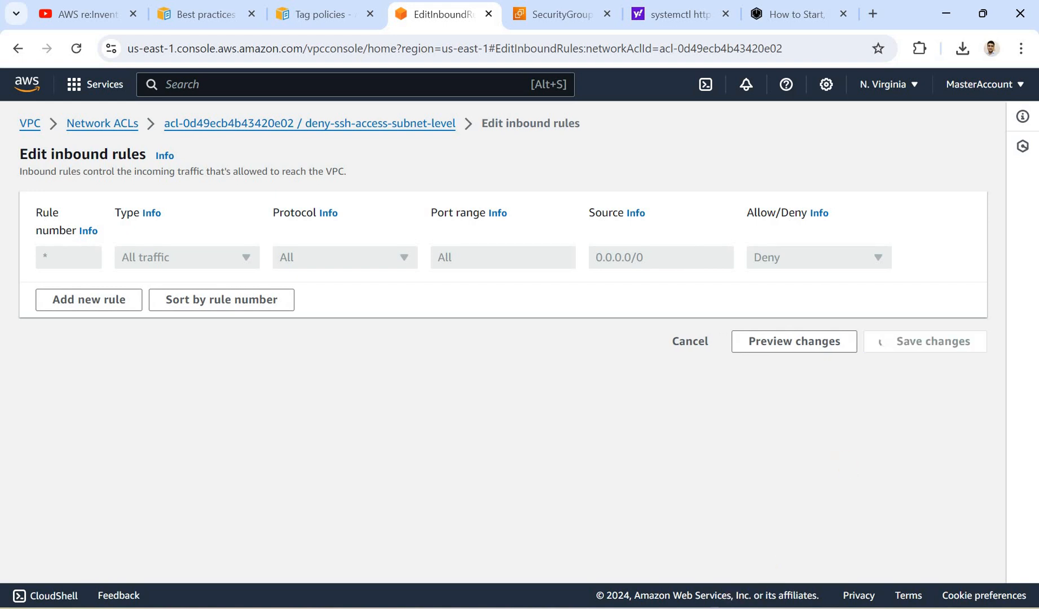
- Switch to the new PuTTY session, dismiss its connection error, and restart the session to retest SSH access
mouse_move(843, 531)
click(843, 531)
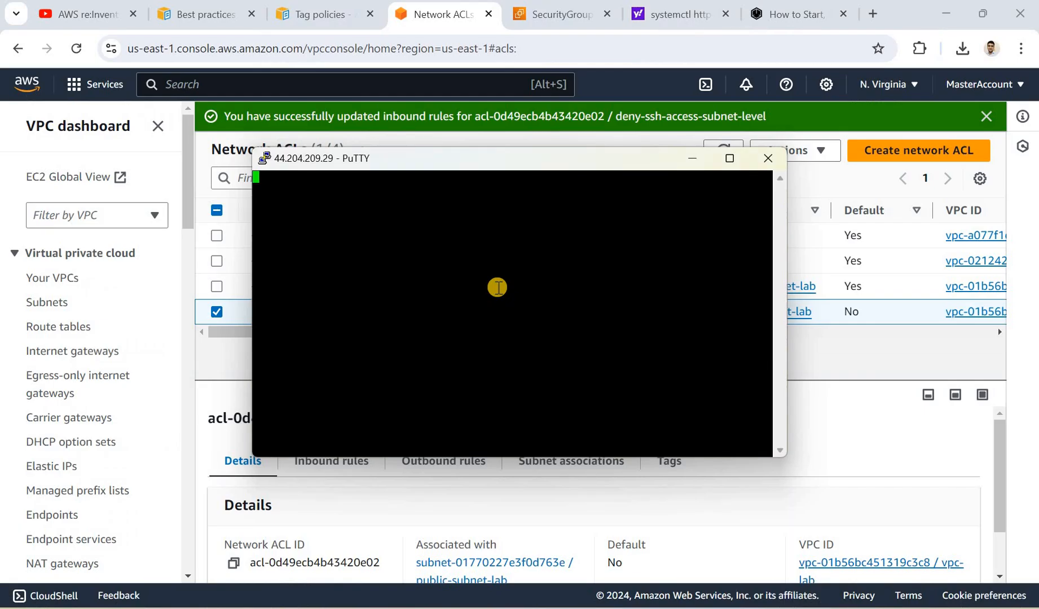
right_click(381, 165)
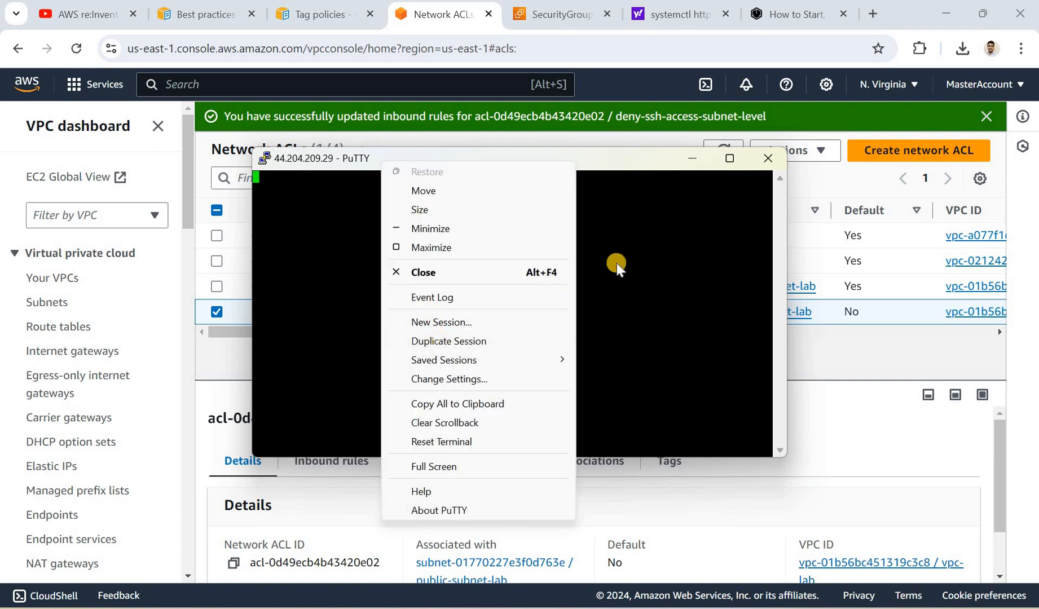
click(594, 372)
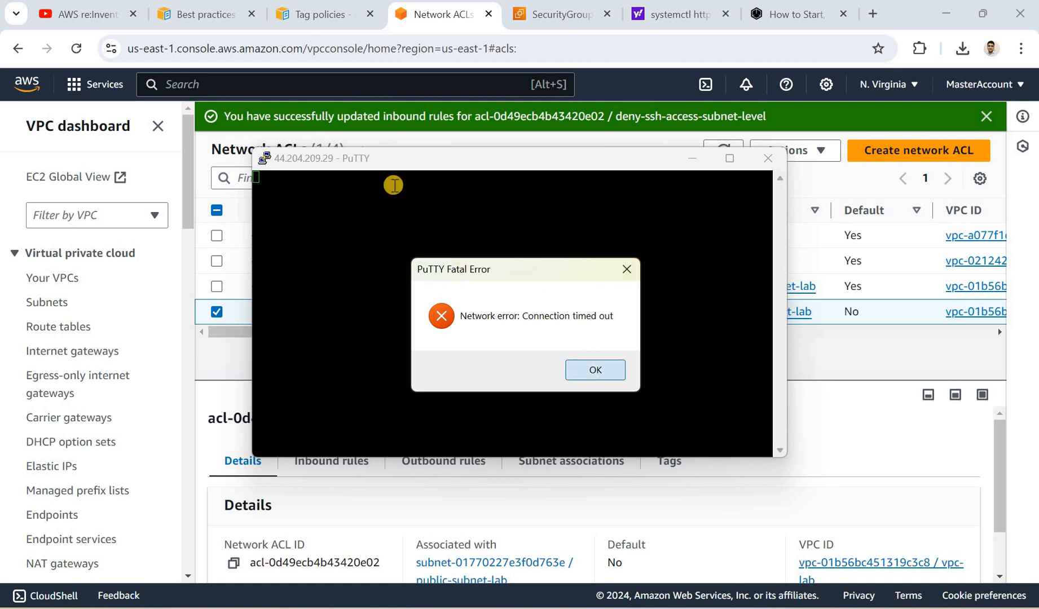
right_click(388, 166)
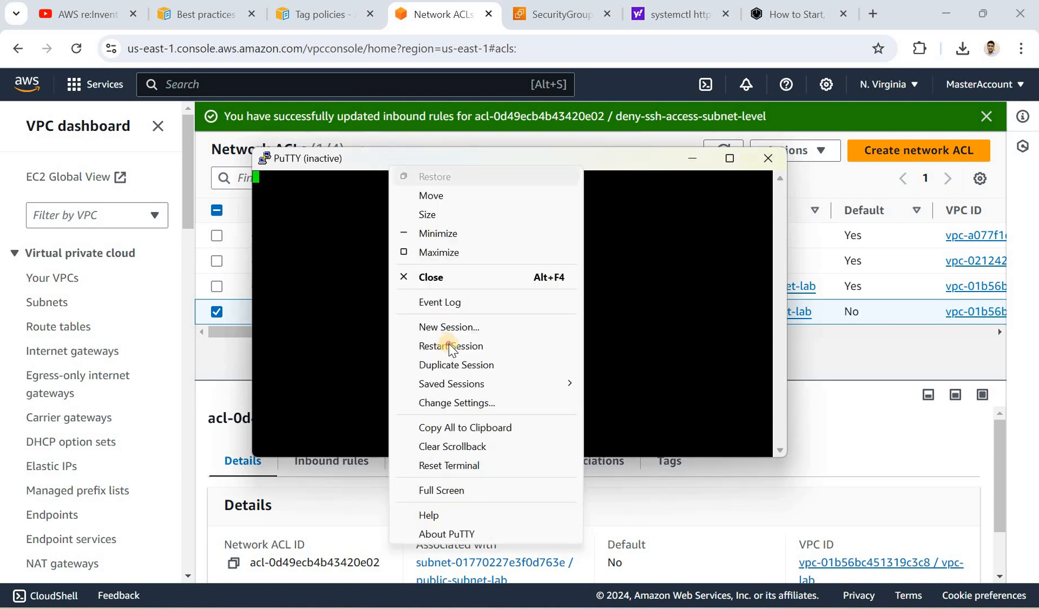
click(449, 345)
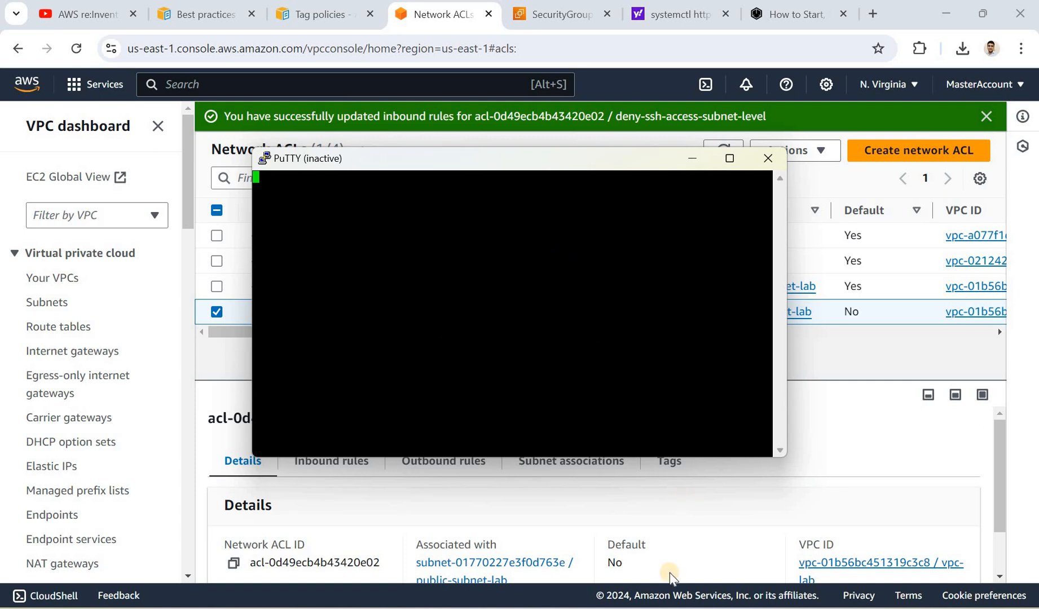
- Bring up a logged-in PuTTY session and duplicate it to try a fresh SSH connection
click(688, 563)
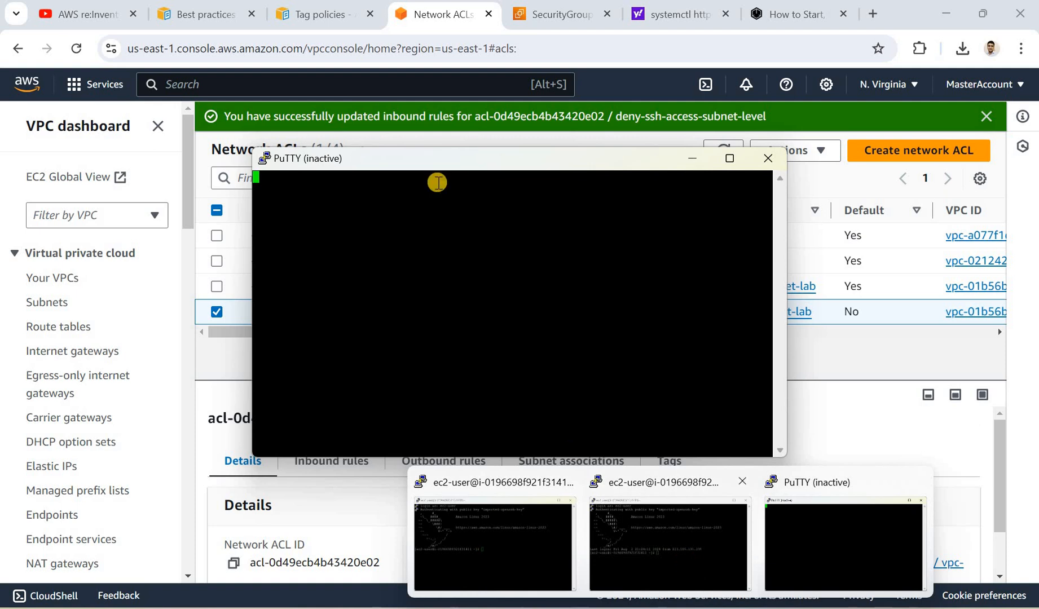
click(384, 154)
right_click(384, 156)
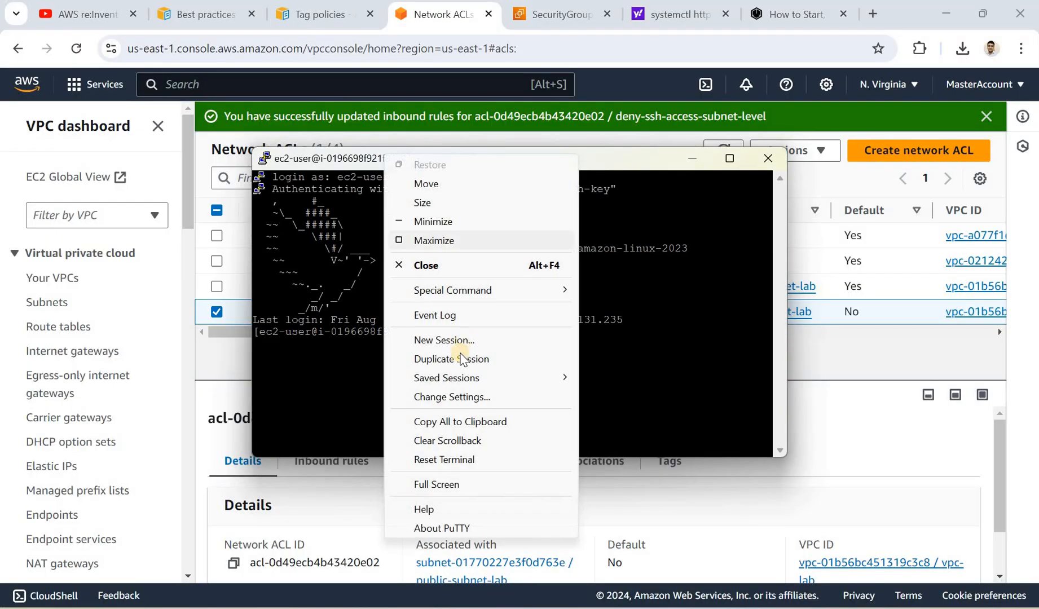
click(461, 357)
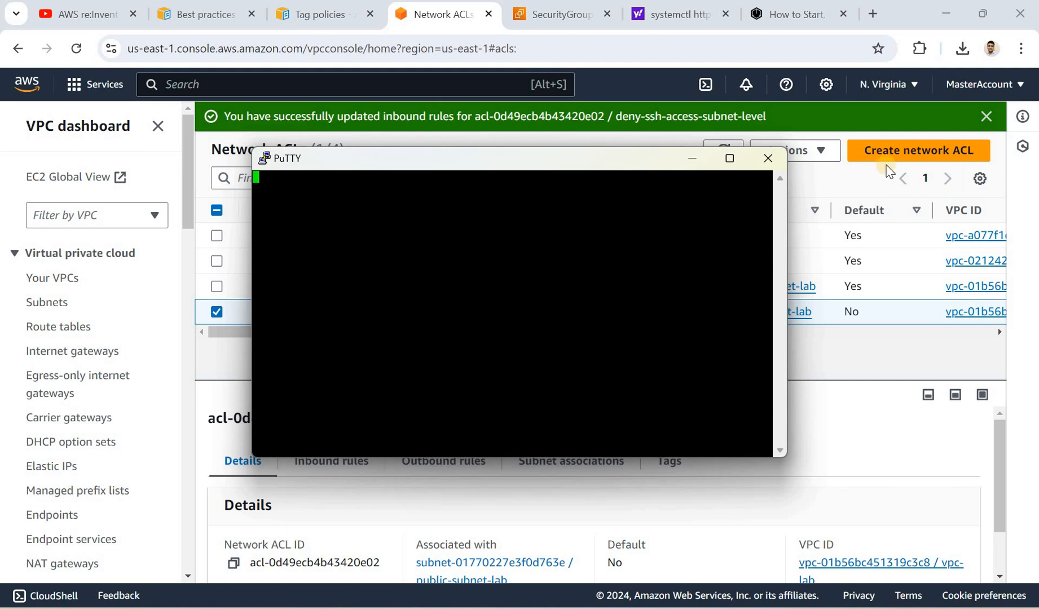
- Return to the browser, clear the ACL selection, and refresh the network ACL list
click(994, 112)
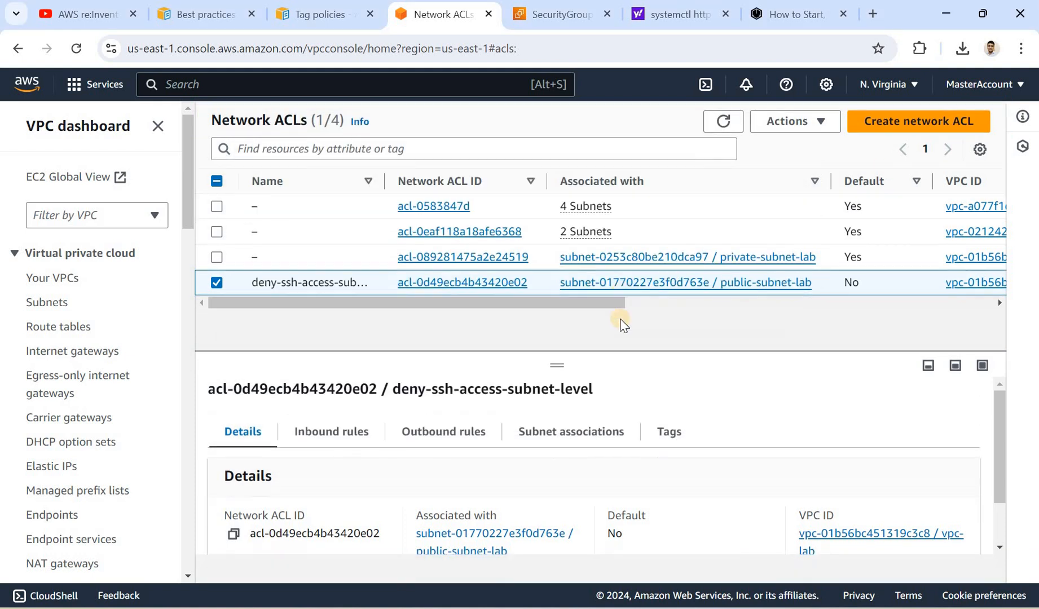
click(216, 283)
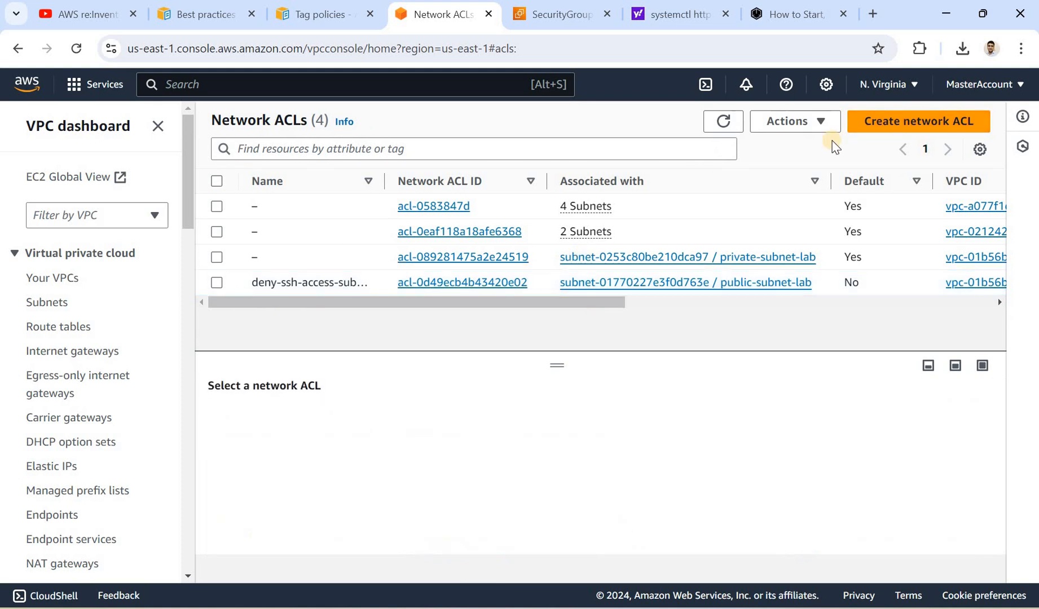
click(720, 125)
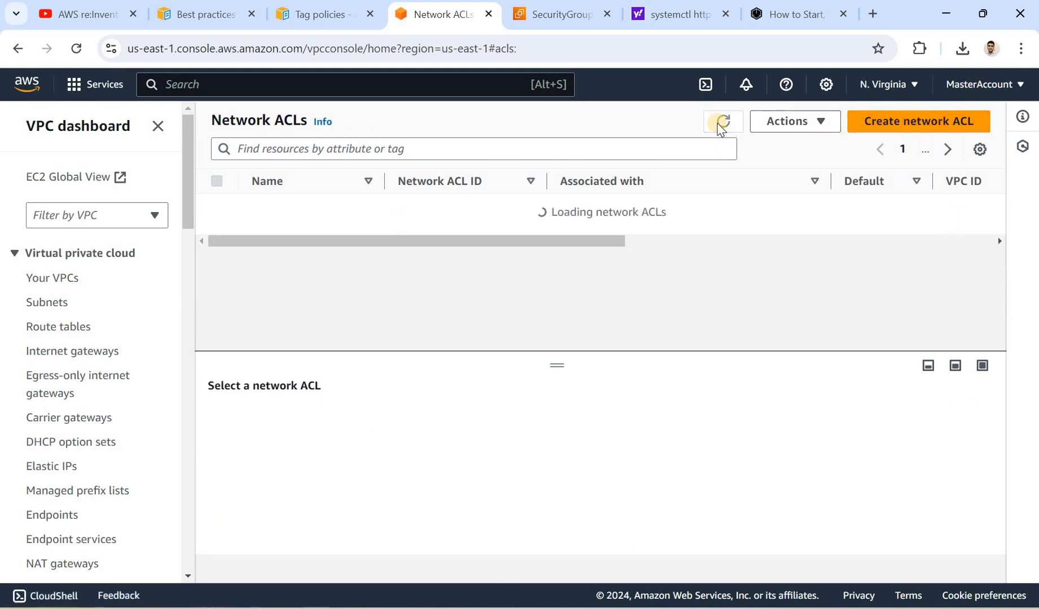
- Dismiss the PuTTY connection error and close the failed test session windows
click(758, 556)
click(608, 370)
click(768, 160)
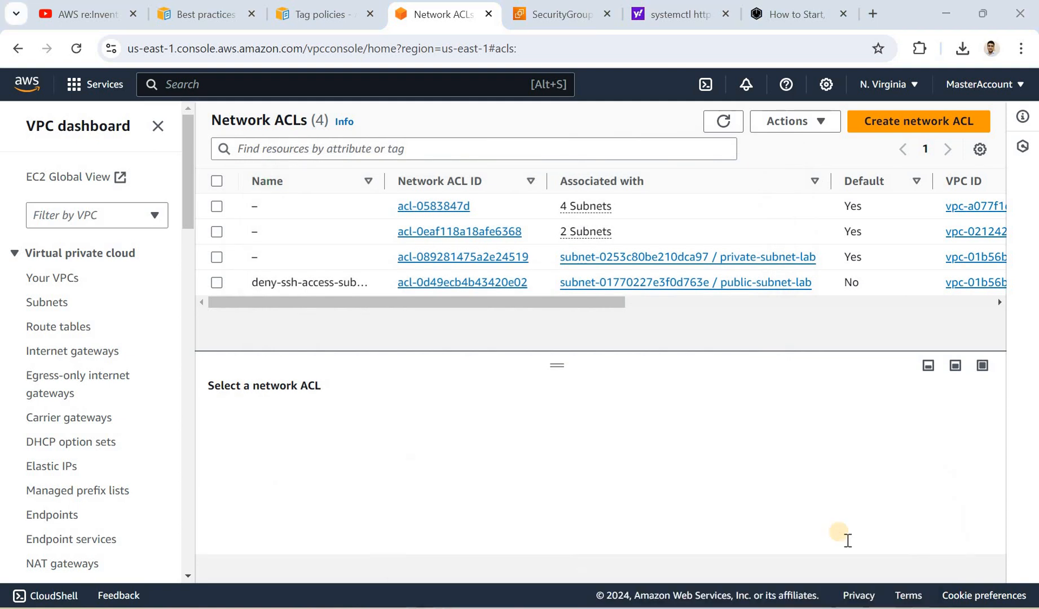
click(840, 530)
click(767, 159)
click(540, 371)
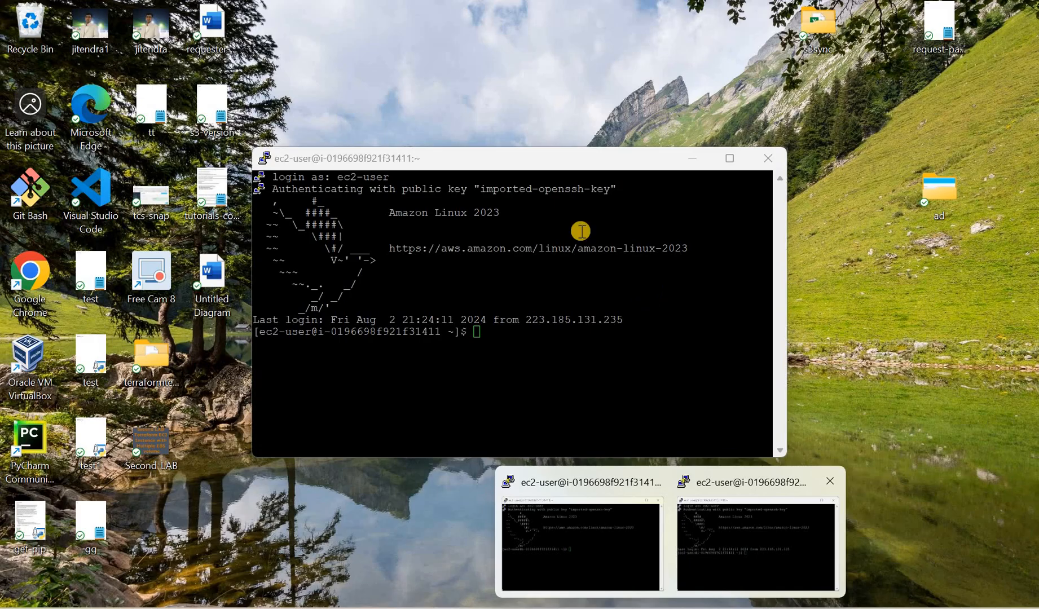
- Duplicate the remaining logged-in PuTTY session to attempt another SSH connection
click(745, 534)
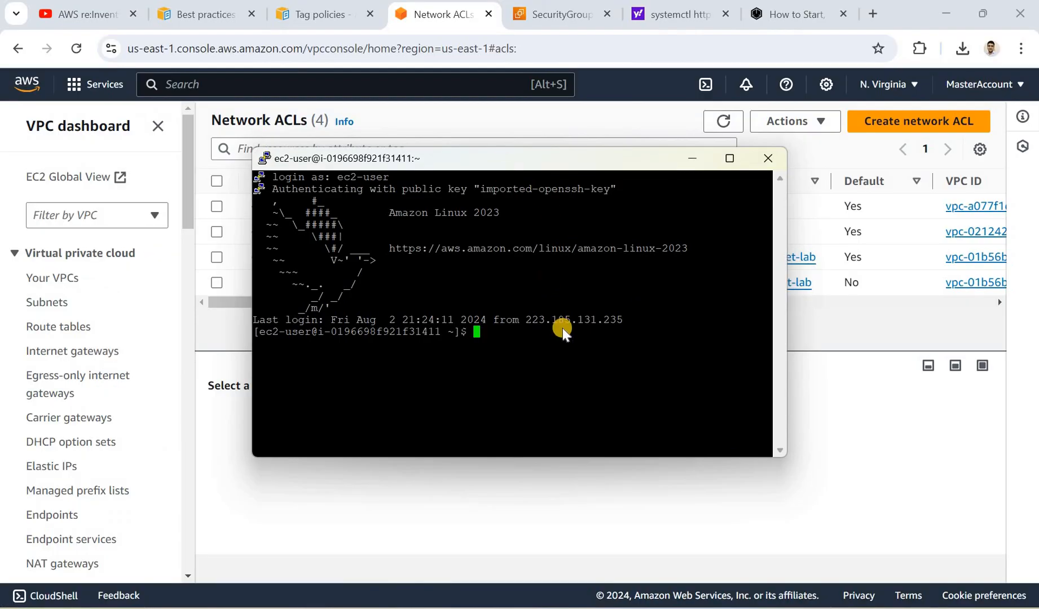
right_click(504, 164)
click(572, 369)
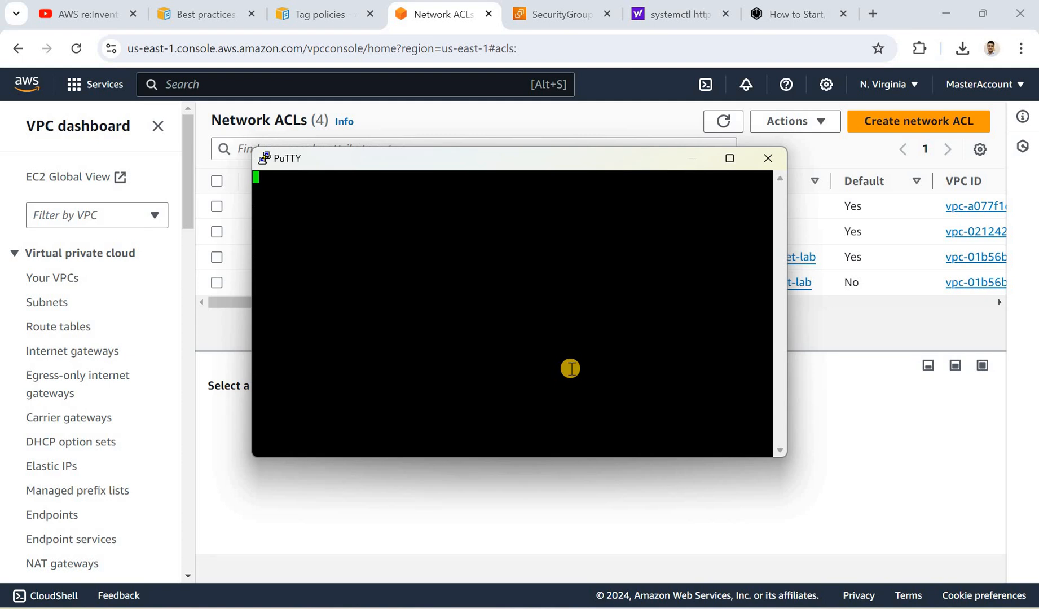
- Switch to the browser and view the inbound rules of the deny-ssh-access-subnet-level ACL
click(451, 15)
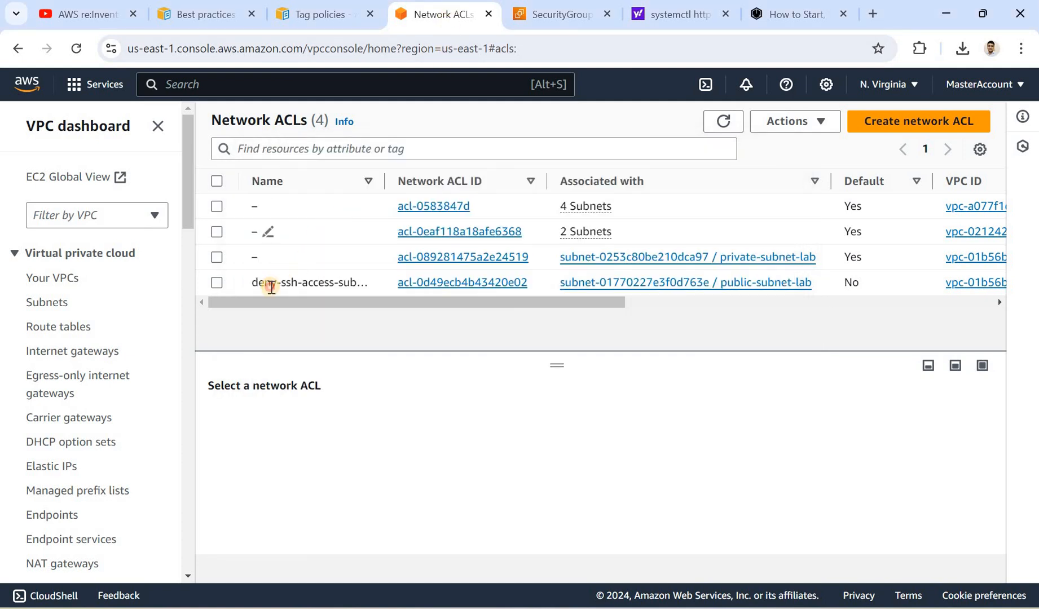
click(272, 285)
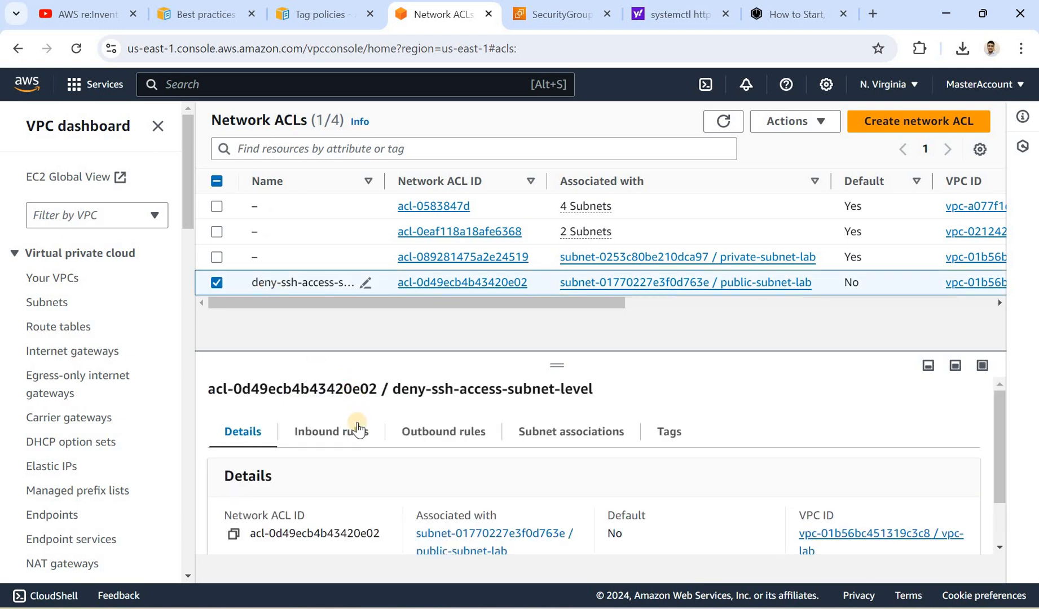
click(342, 447)
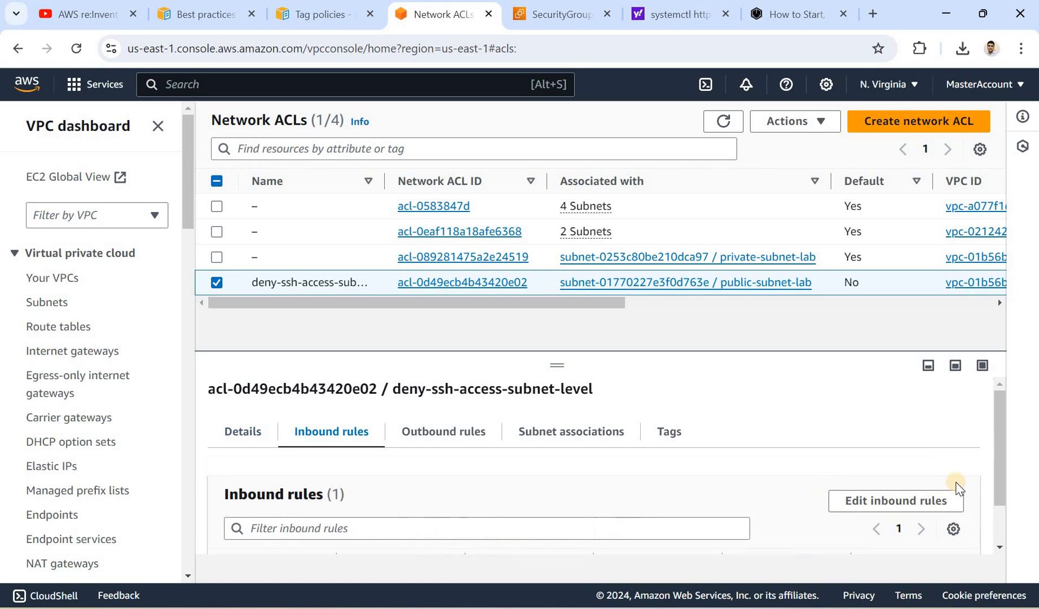
click(916, 502)
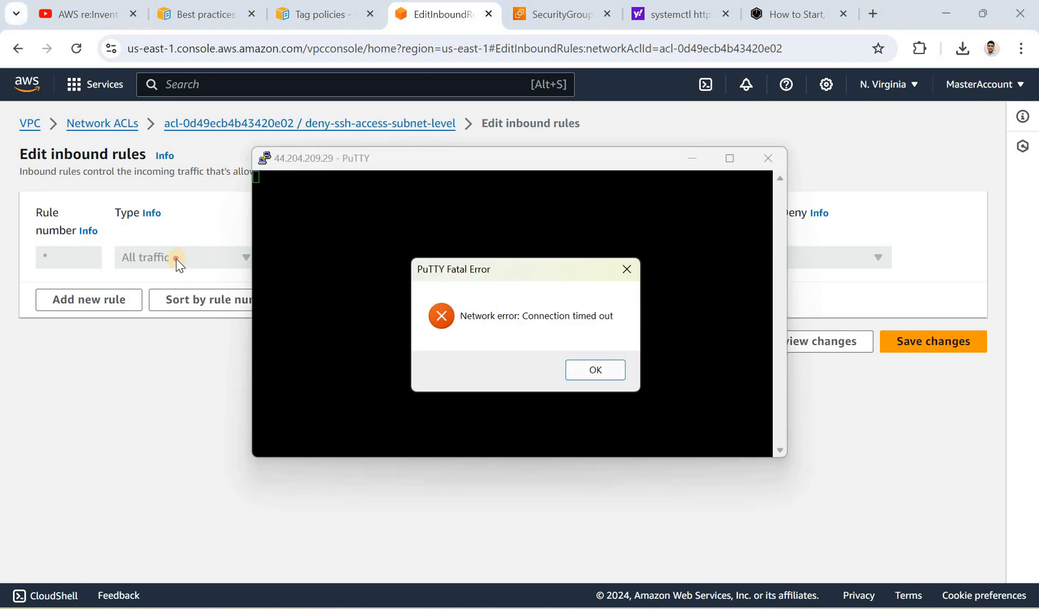
click(176, 259)
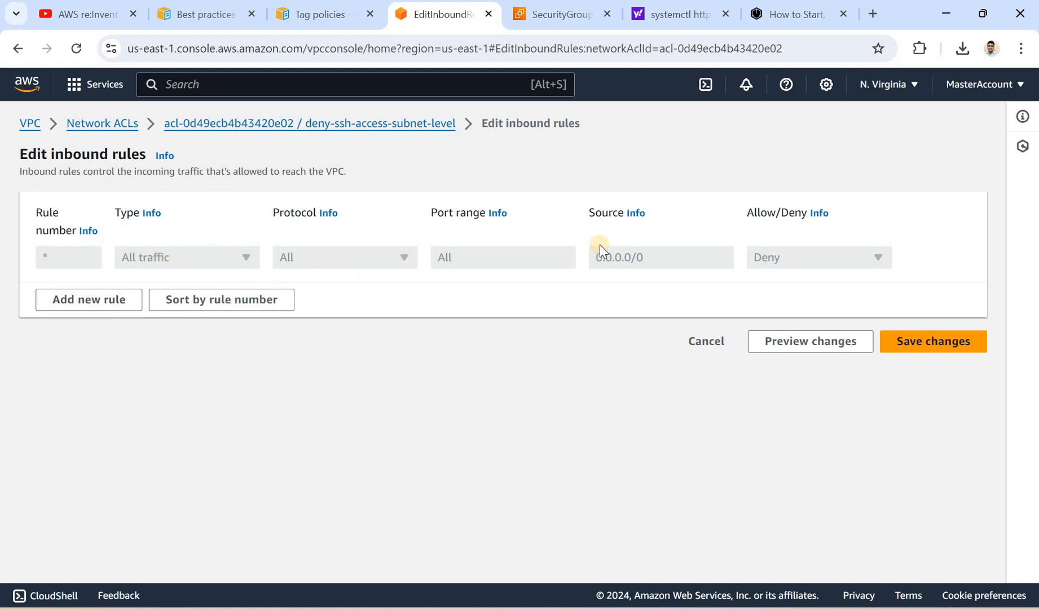
click(89, 300)
click(161, 257)
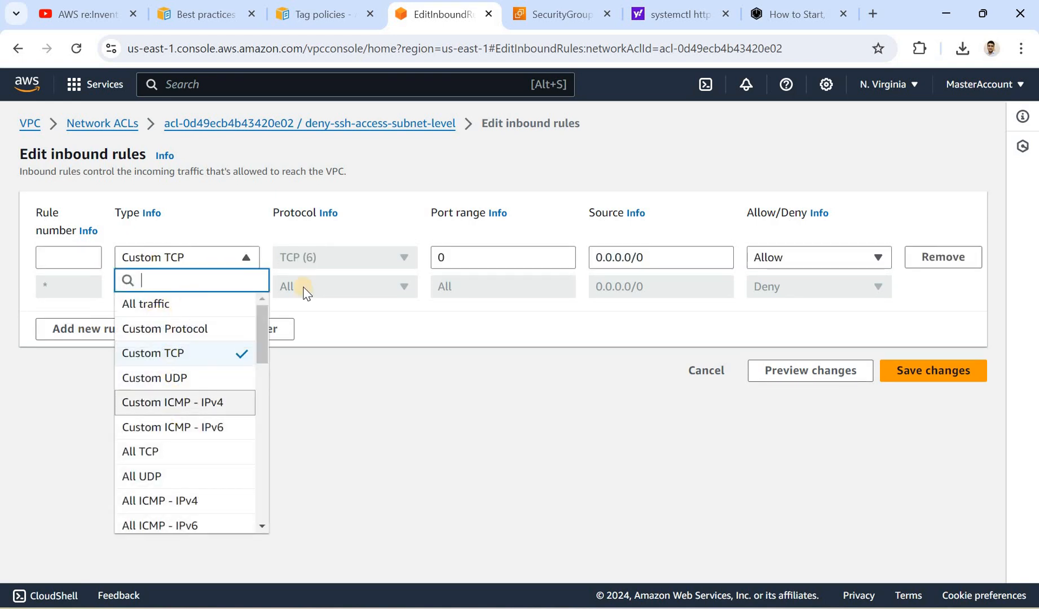
click(320, 331)
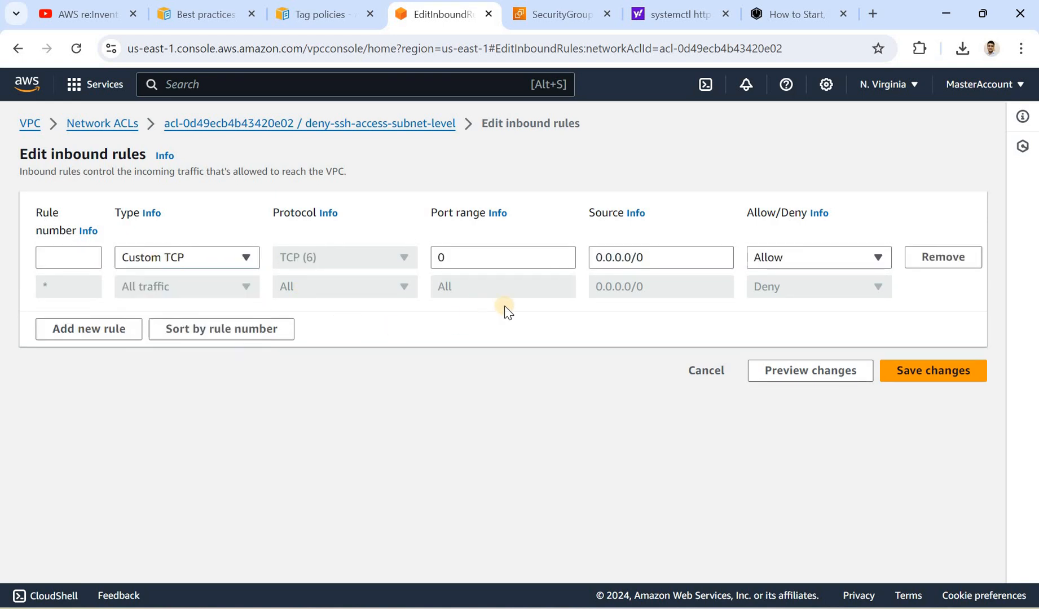
click(706, 372)
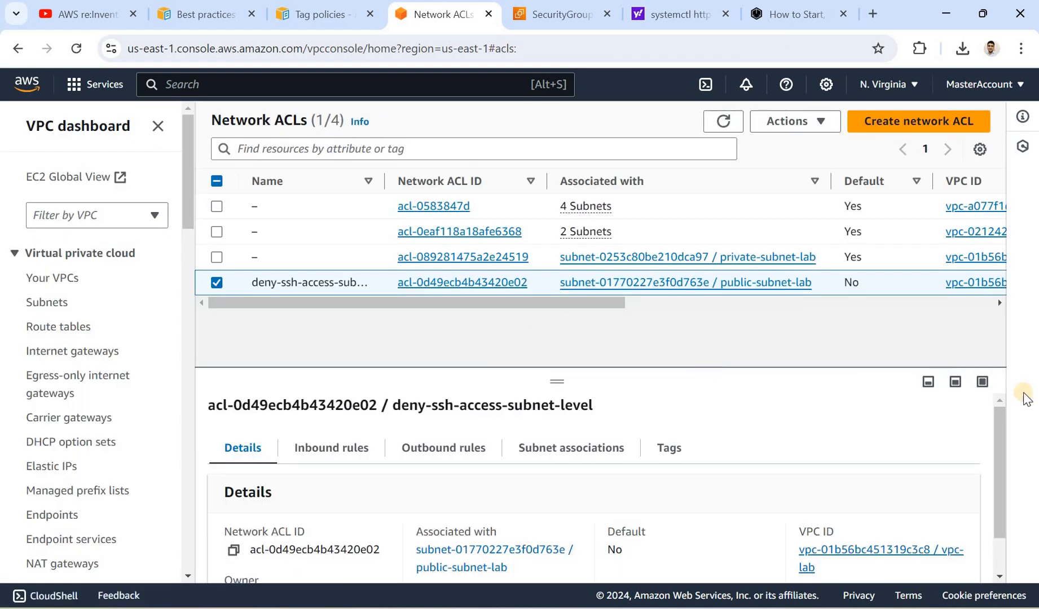
- Check the subnet associations and the inbound rules of the deny-ssh-access-subnet-level ACL
drag(999, 463, 999, 496)
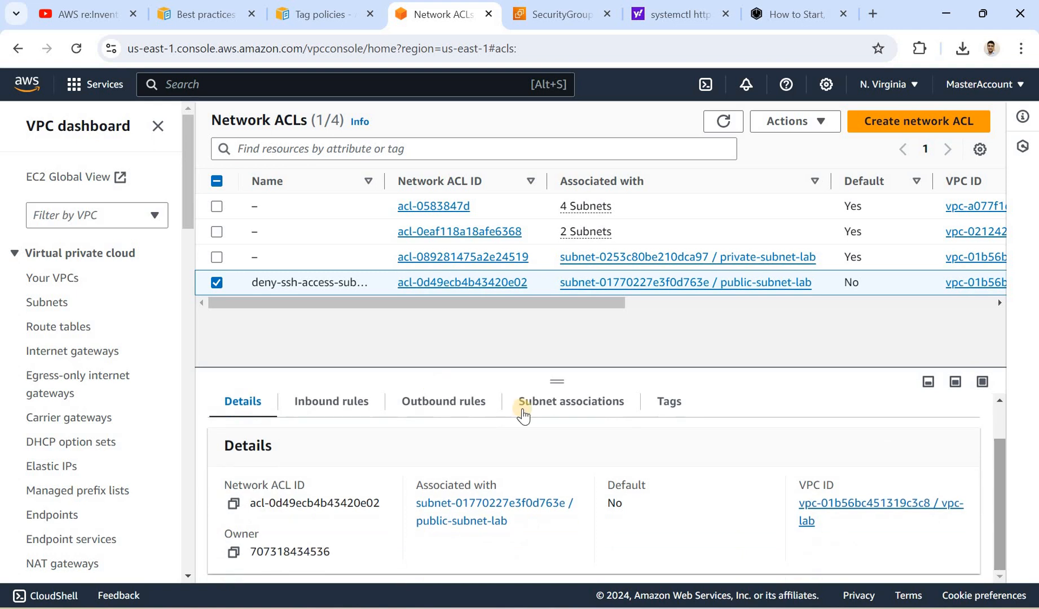
click(523, 416)
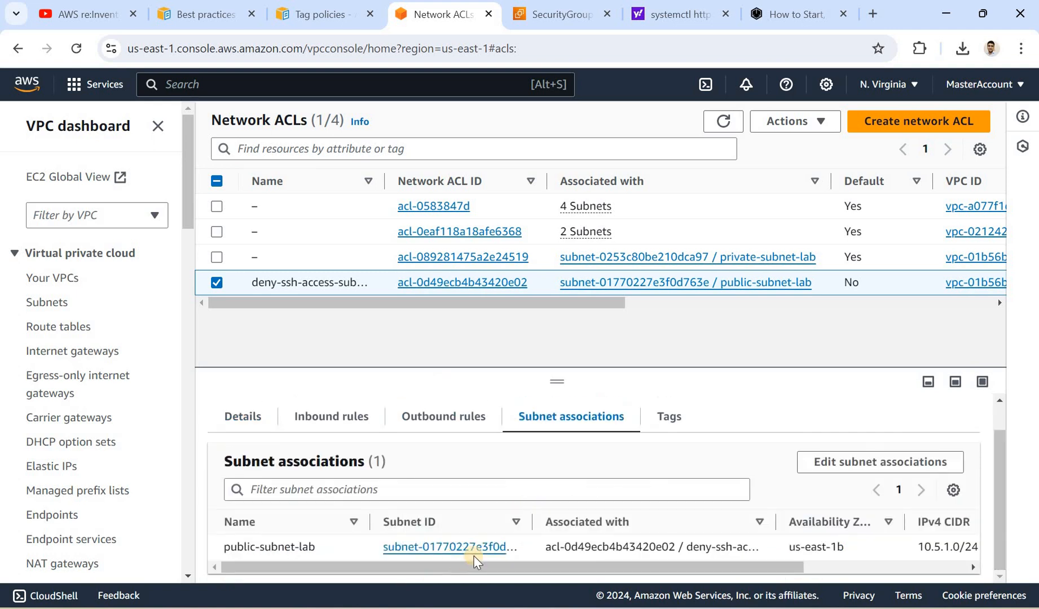
click(328, 416)
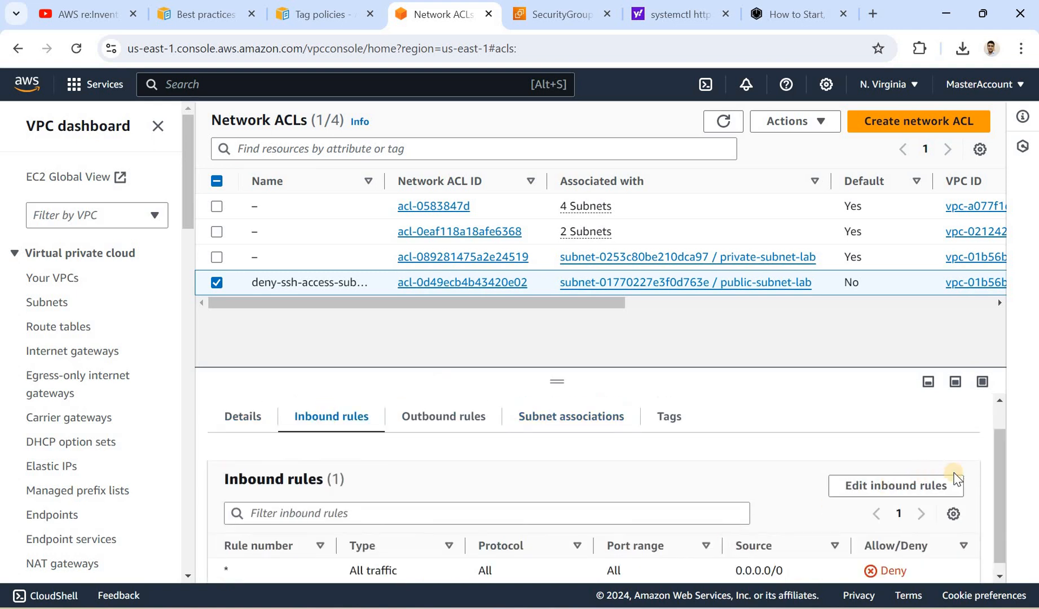
scroll(756, 567, down, 1)
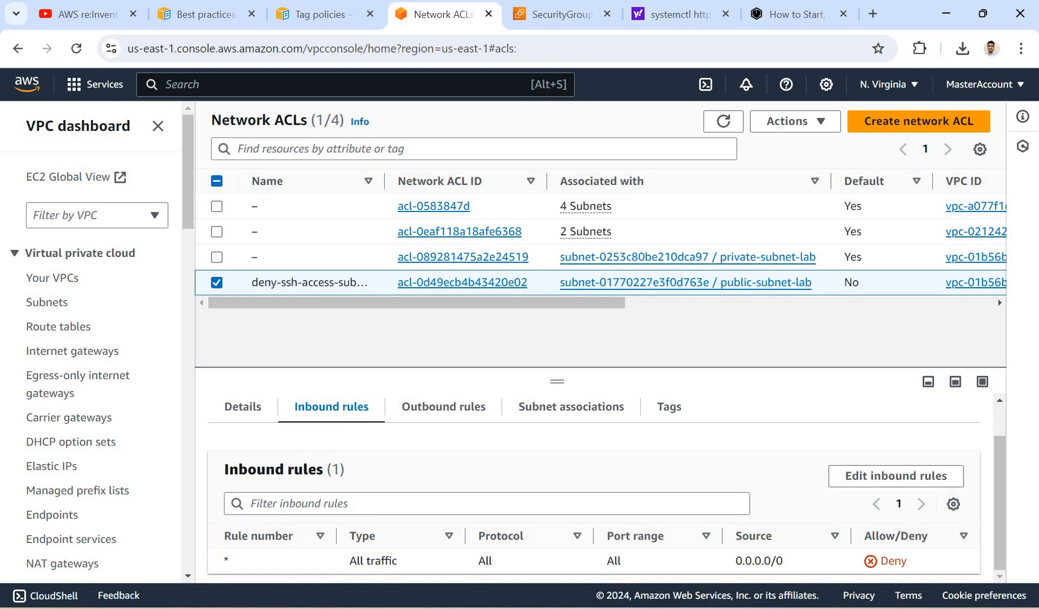
- Switch to the duplicated PuTTY session to check its connection and dismiss the error
mouse_move(668, 607)
click(844, 533)
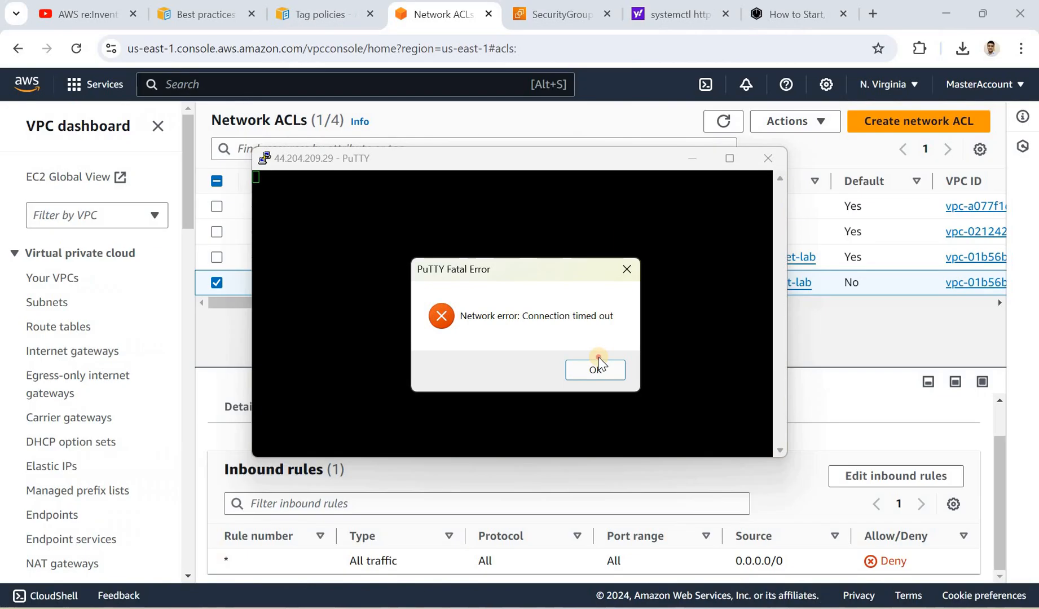
click(596, 369)
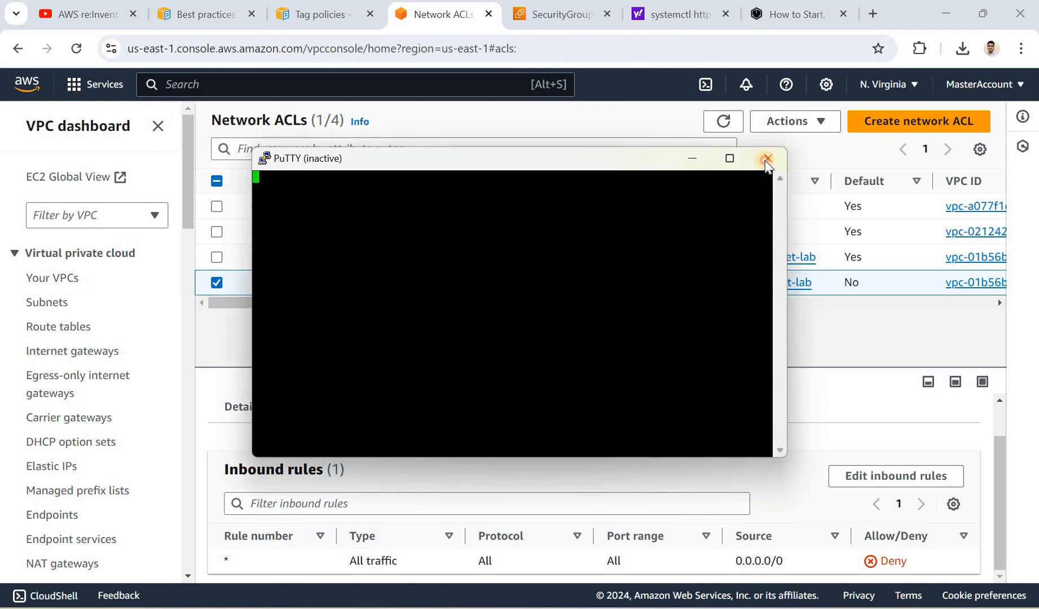
- Close the inactive PuTTY window and add a new SSH (22) inbound rule to the deny-ssh-access-subnet-level ACL
click(766, 160)
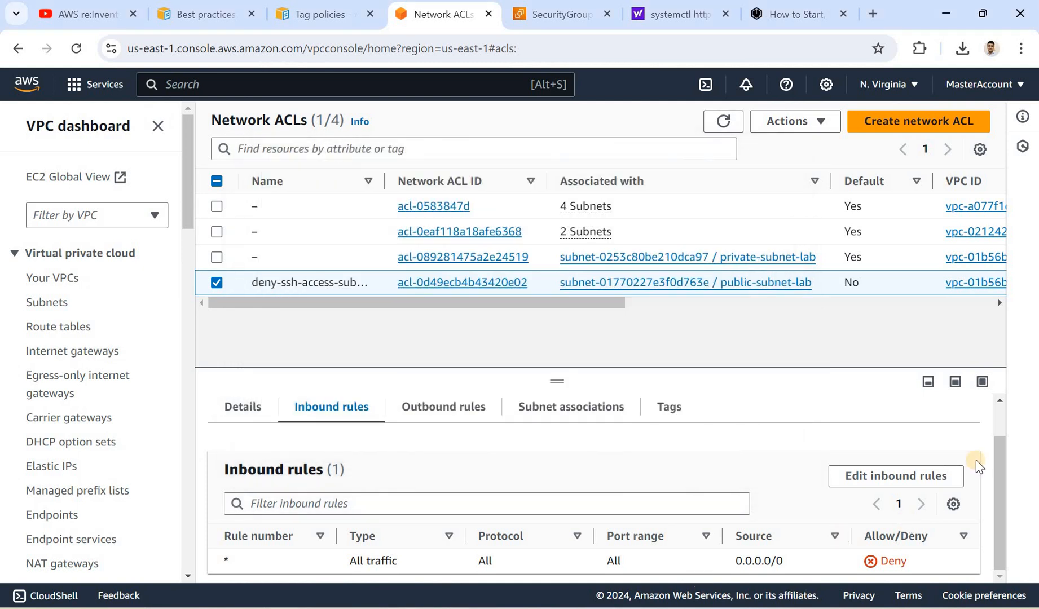
click(873, 476)
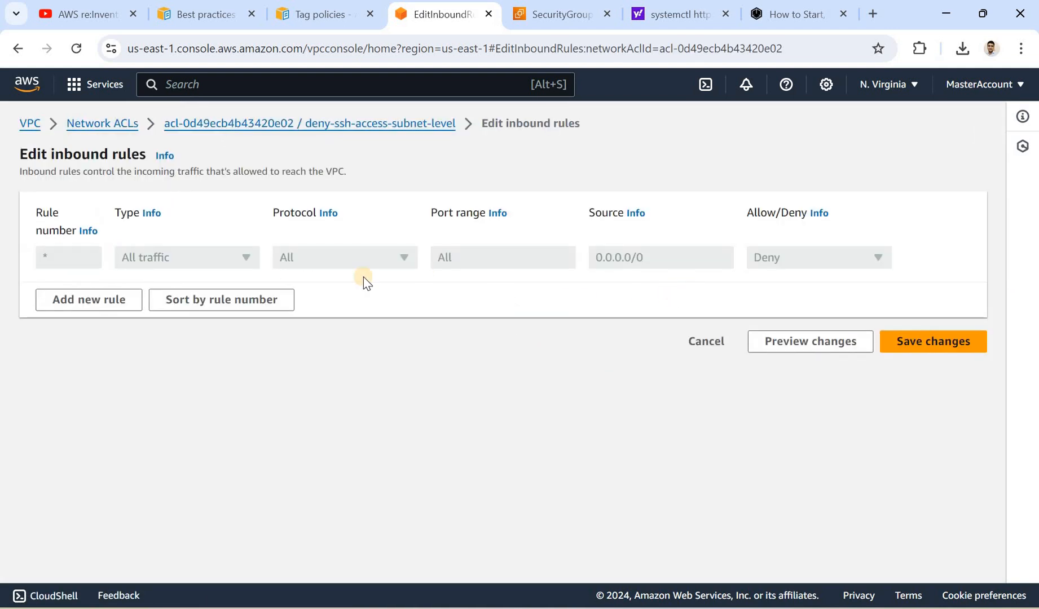
click(112, 308)
click(177, 252)
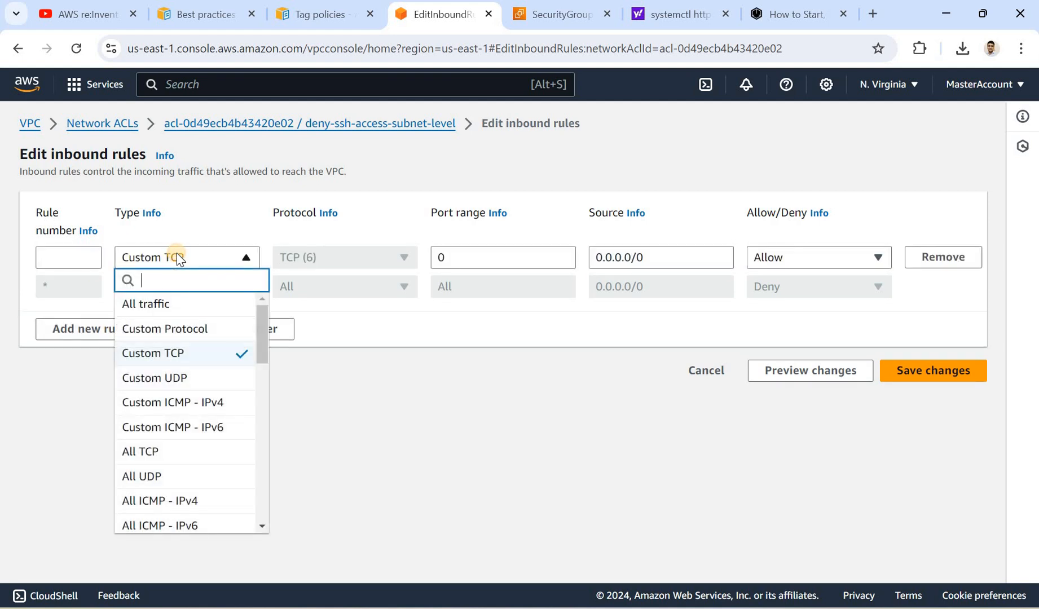
text(ssh)
click(213, 302)
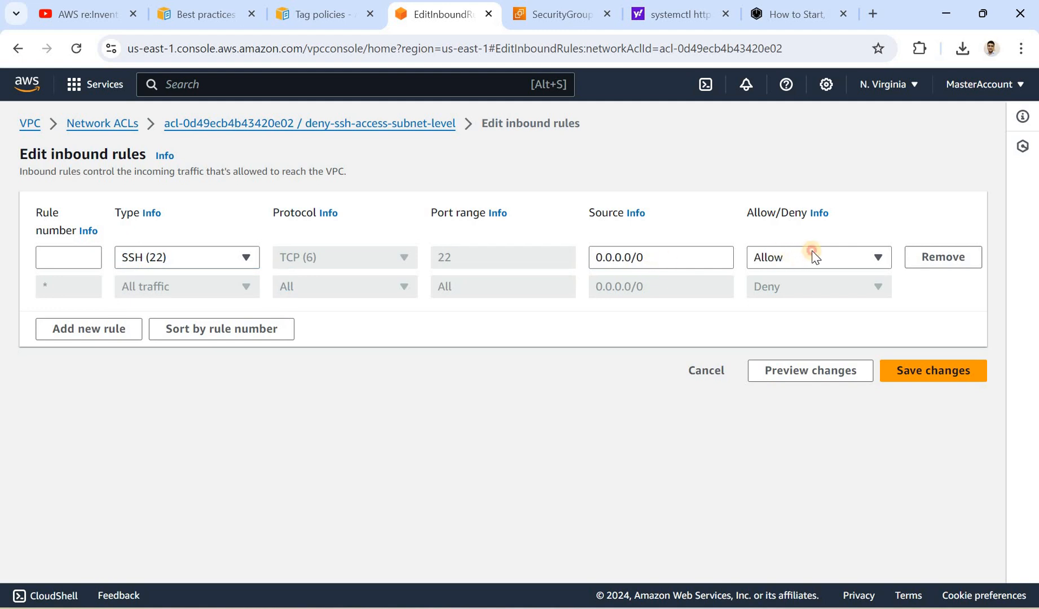
- Set the SSH rule to Allow with rule number 1 and save the inbound rules
click(791, 268)
click(804, 341)
click(64, 263)
text(1)
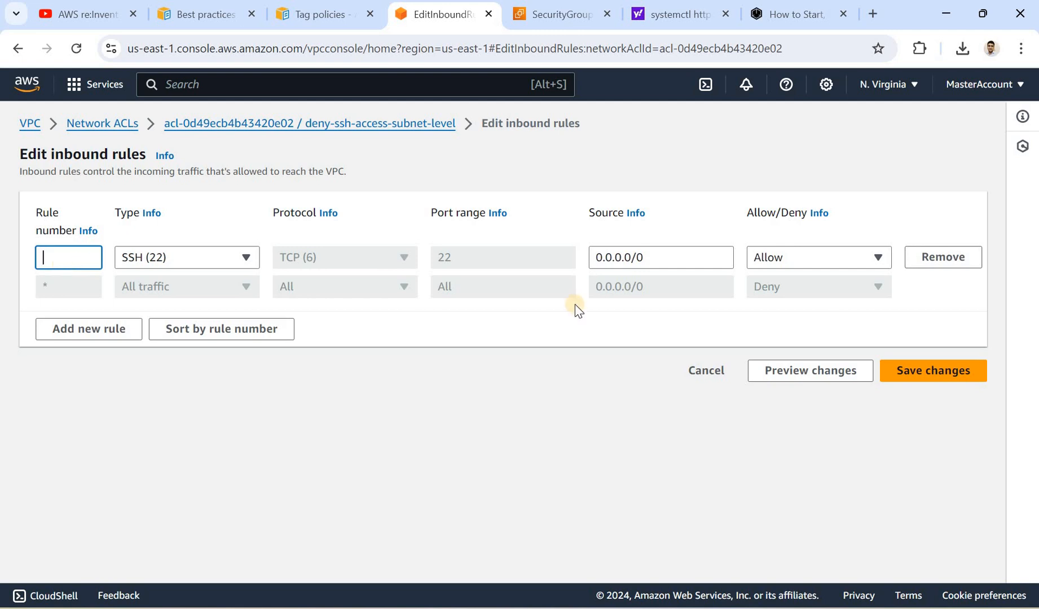
click(928, 370)
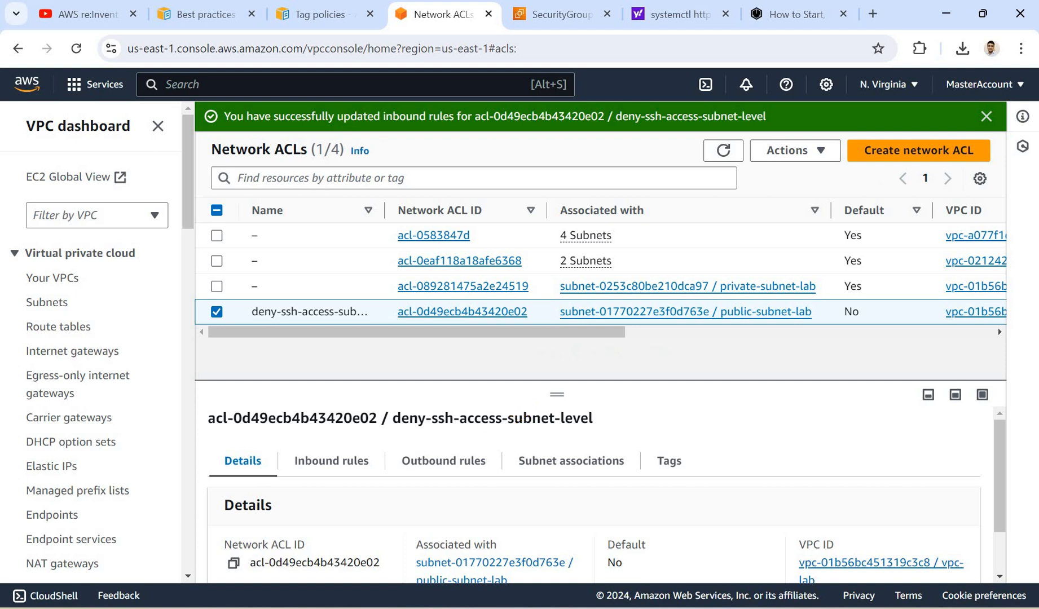
- Switch to a logged-in PuTTY session and duplicate it to retest the SSH connection
mouse_move(626, 607)
click(722, 525)
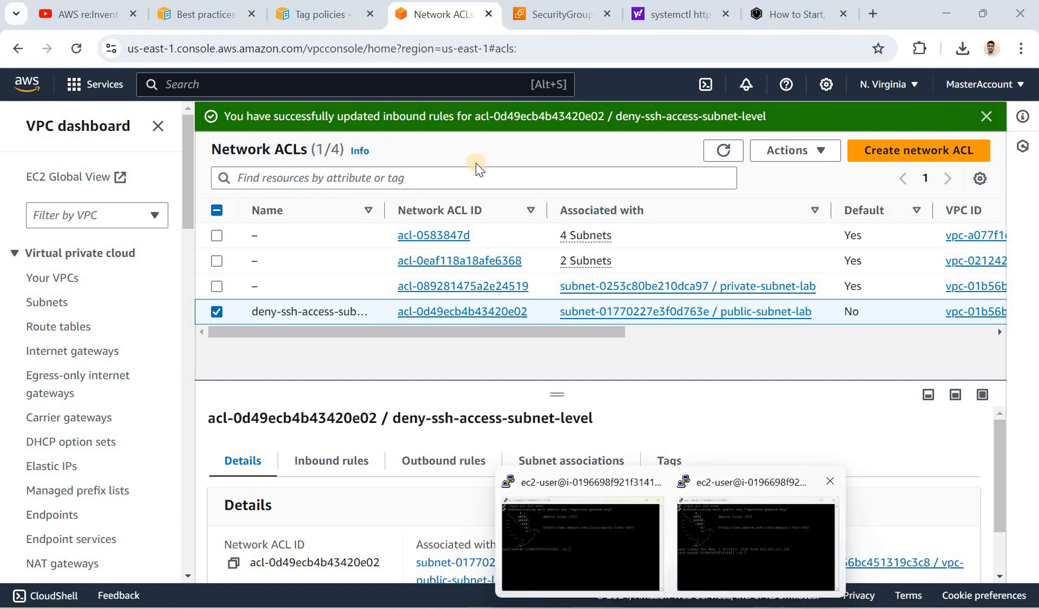
right_click(470, 164)
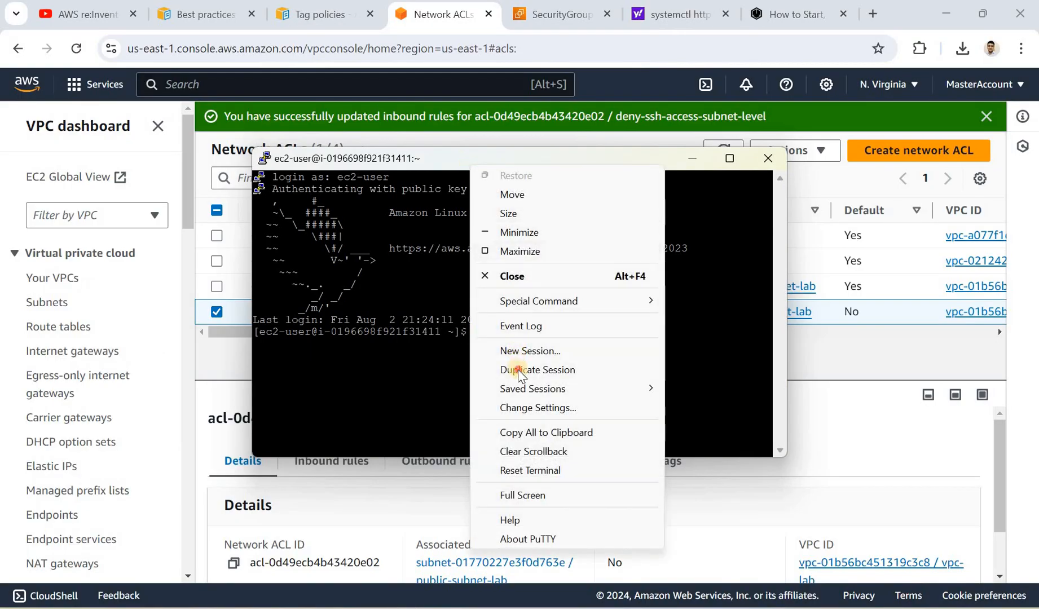
click(518, 370)
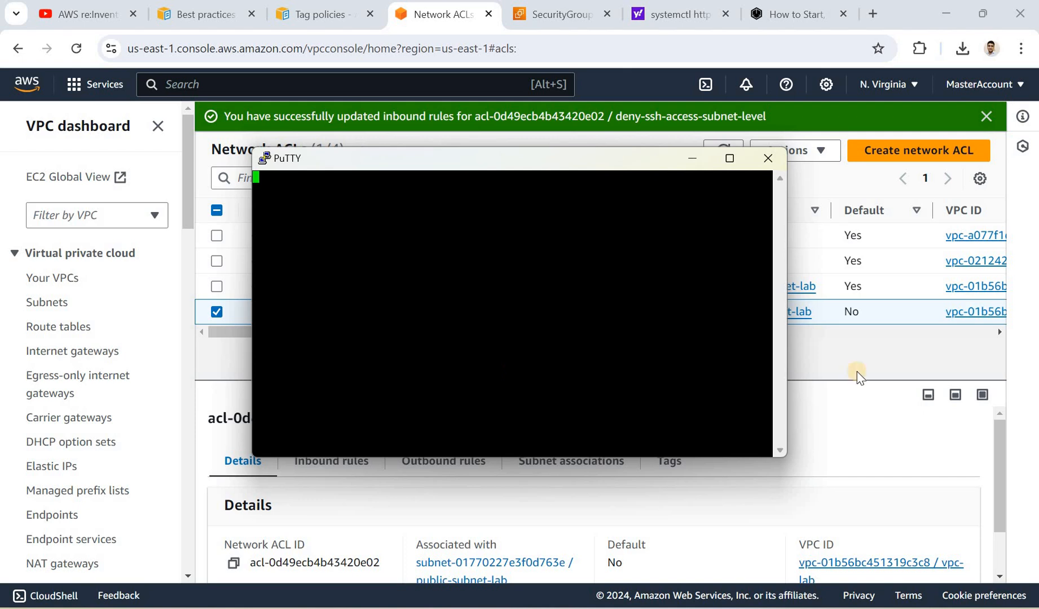
- Review the deny-ssh-access-subnet-level ACL's inbound rules and the SSH rule's source in the browser, dismissing the PuTTY error
click(906, 435)
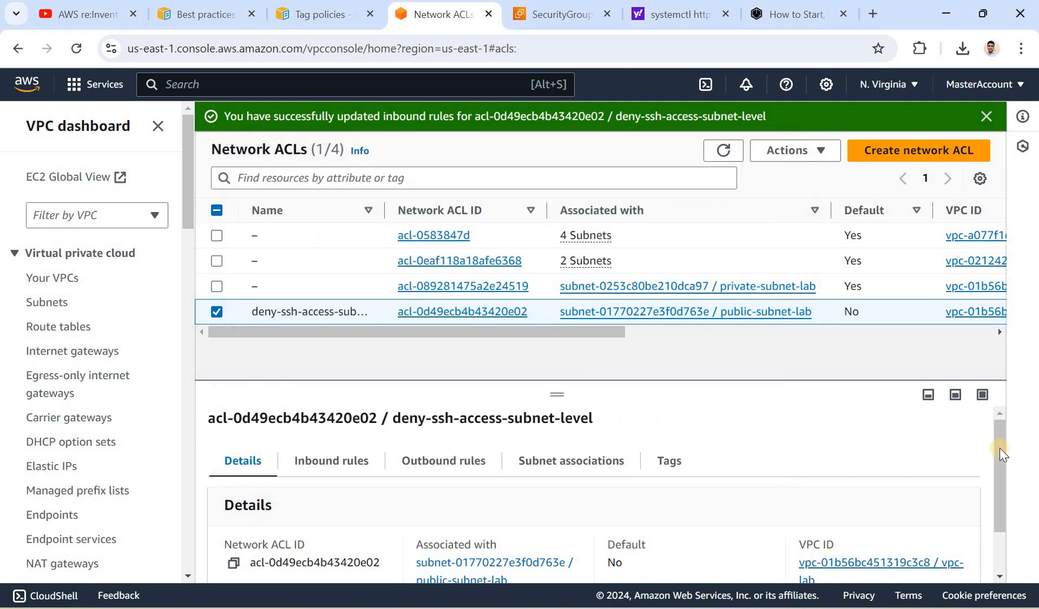
scroll(998, 539, down, 2)
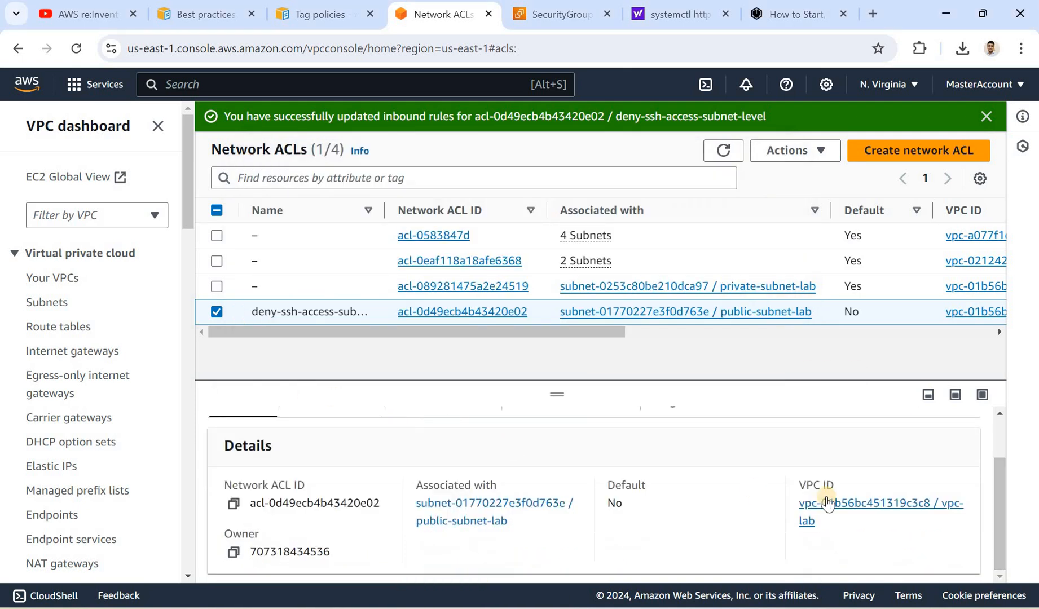
scroll(987, 430, up, 2)
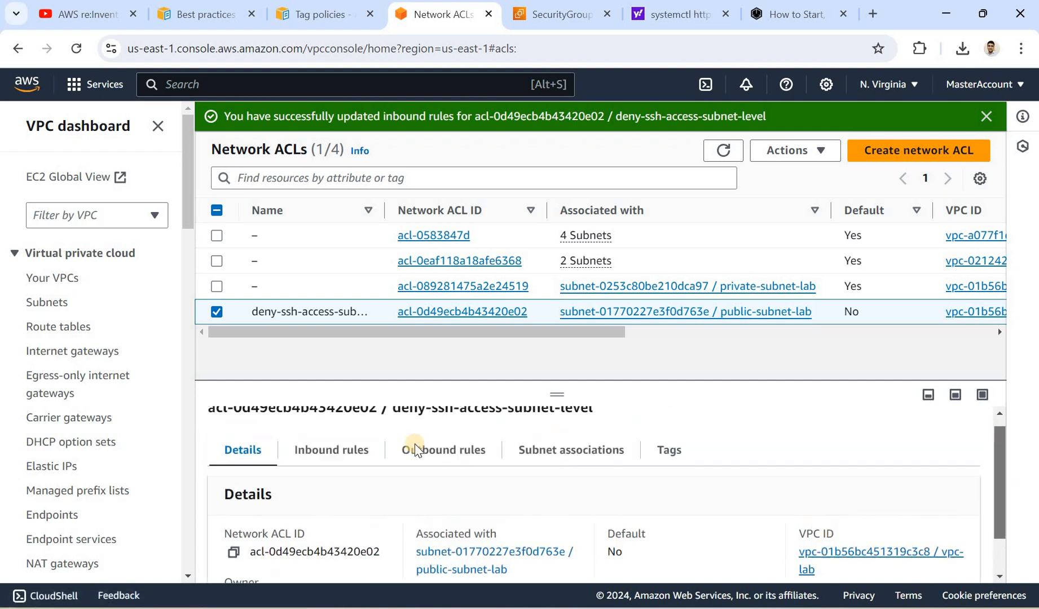
click(342, 467)
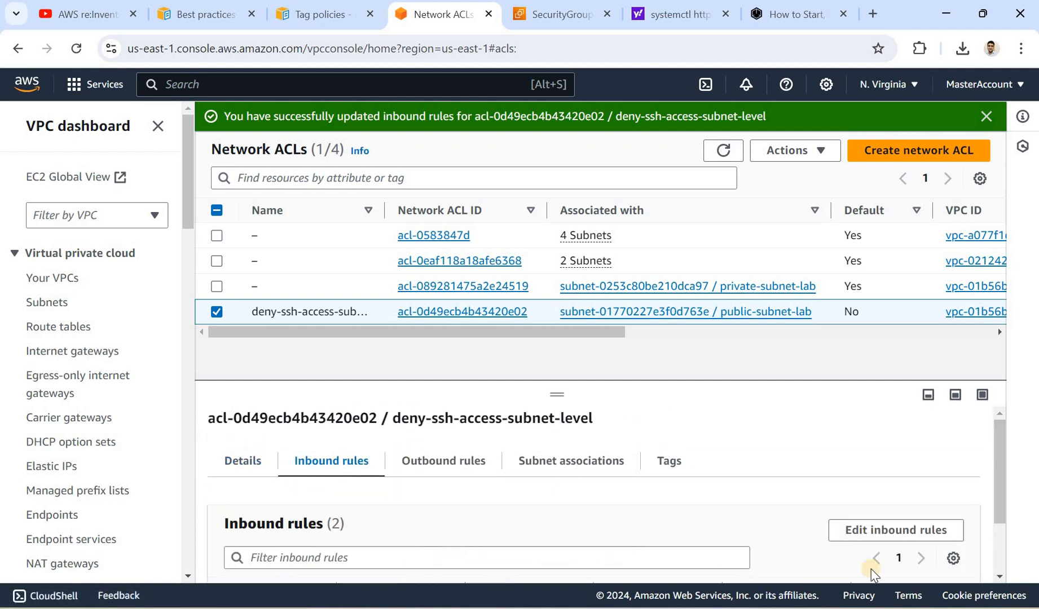
click(998, 545)
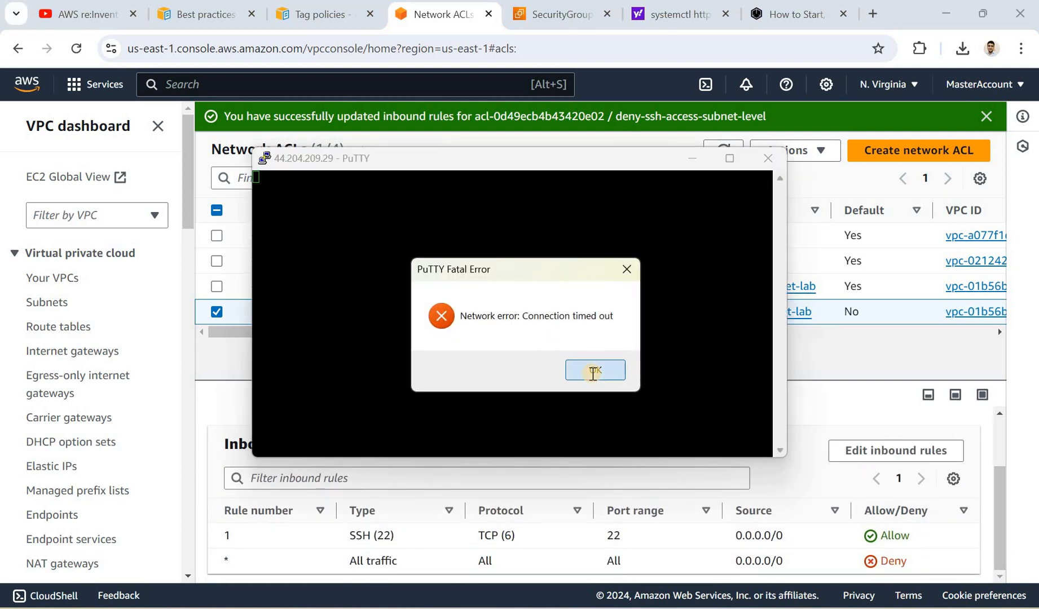
click(593, 371)
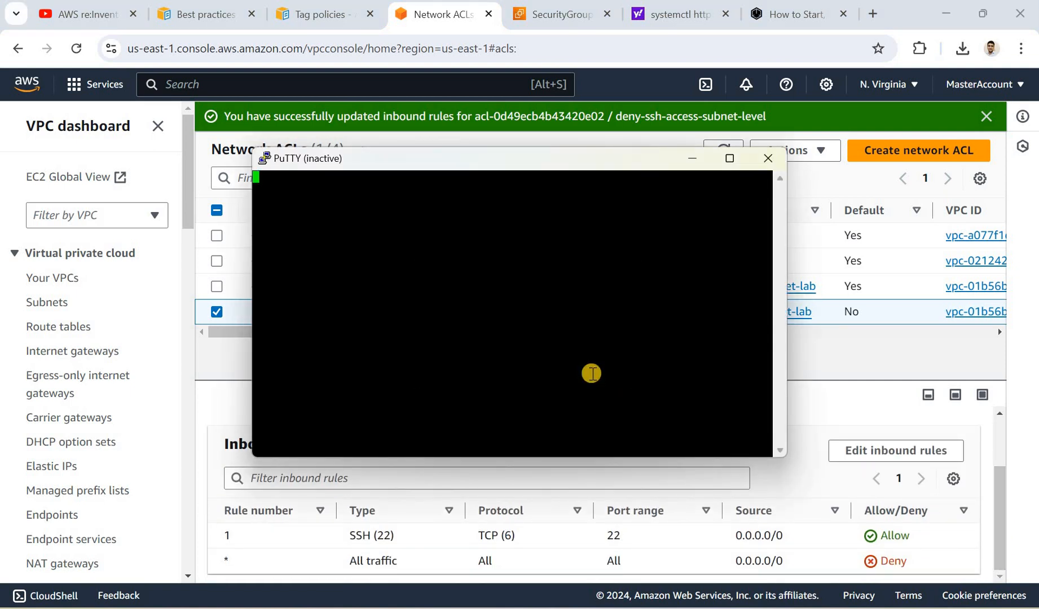
drag(731, 536, 792, 545)
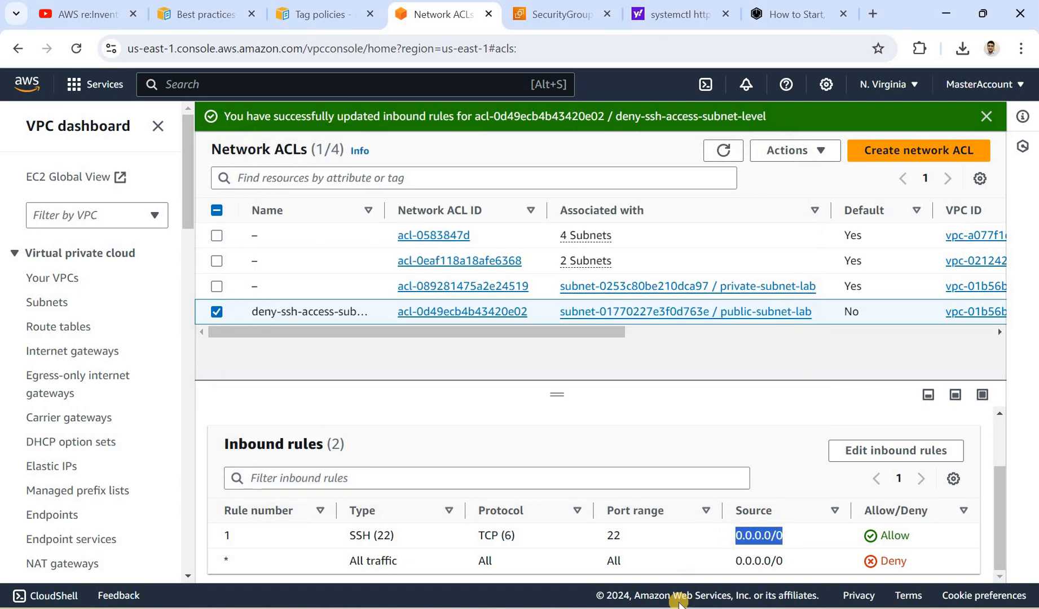
- Close both logged-in PuTTY sessions and the inactive PuTTY window
mouse_move(684, 592)
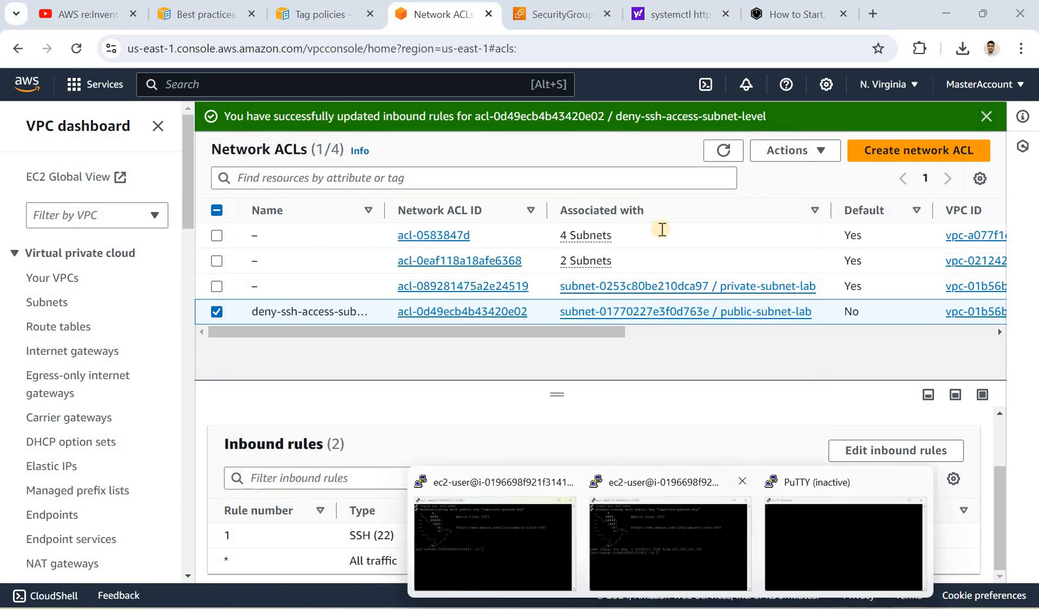
click(689, 567)
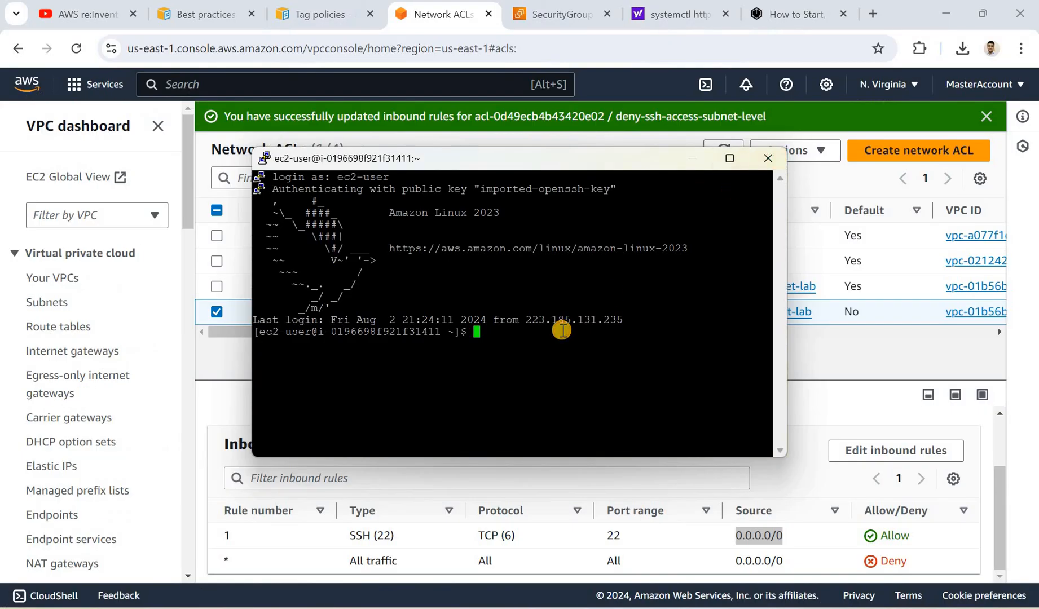
click(767, 159)
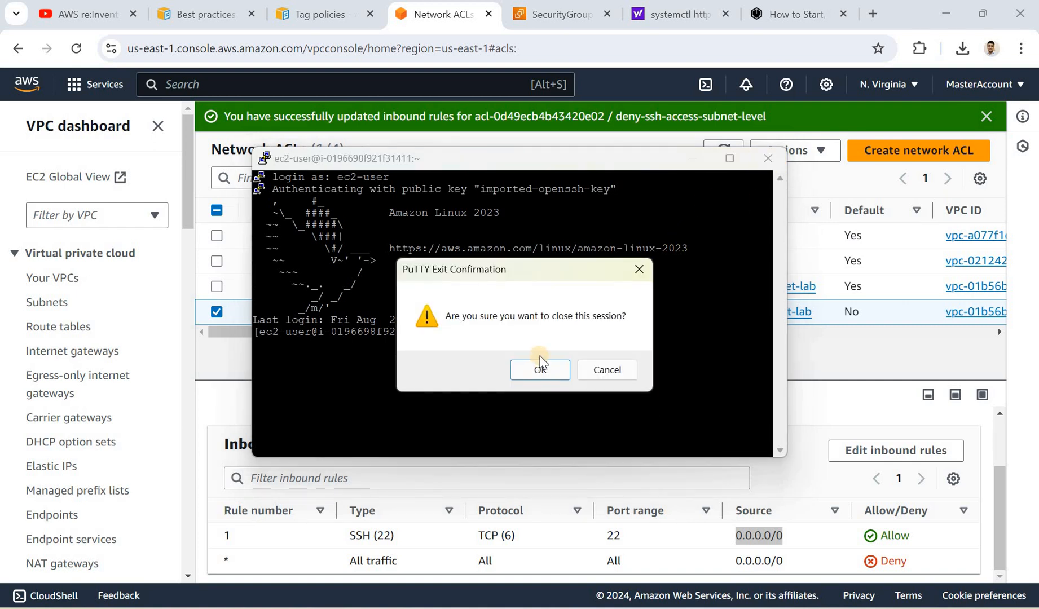
click(539, 369)
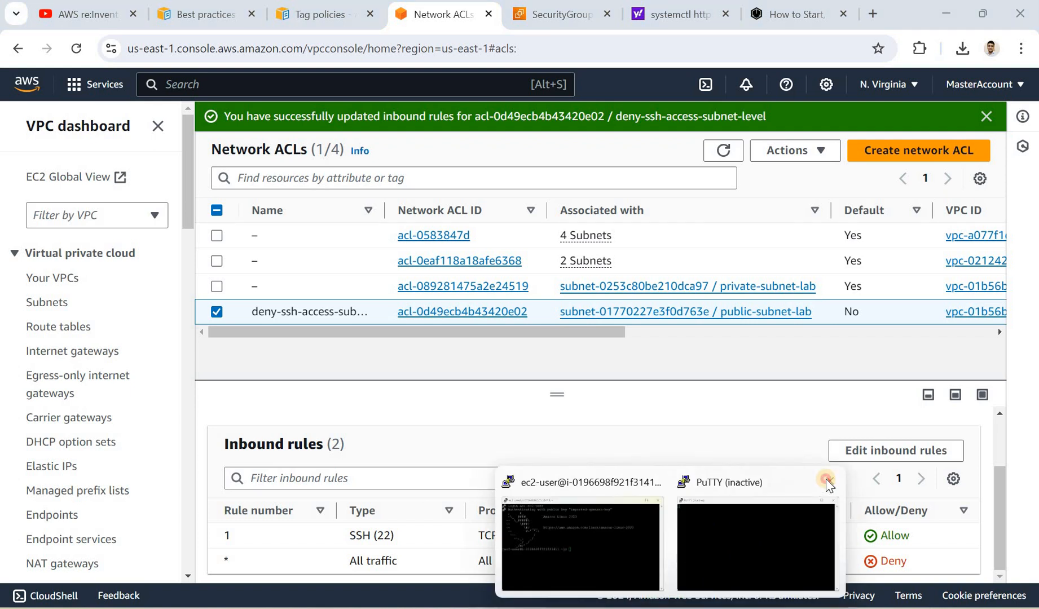
click(826, 479)
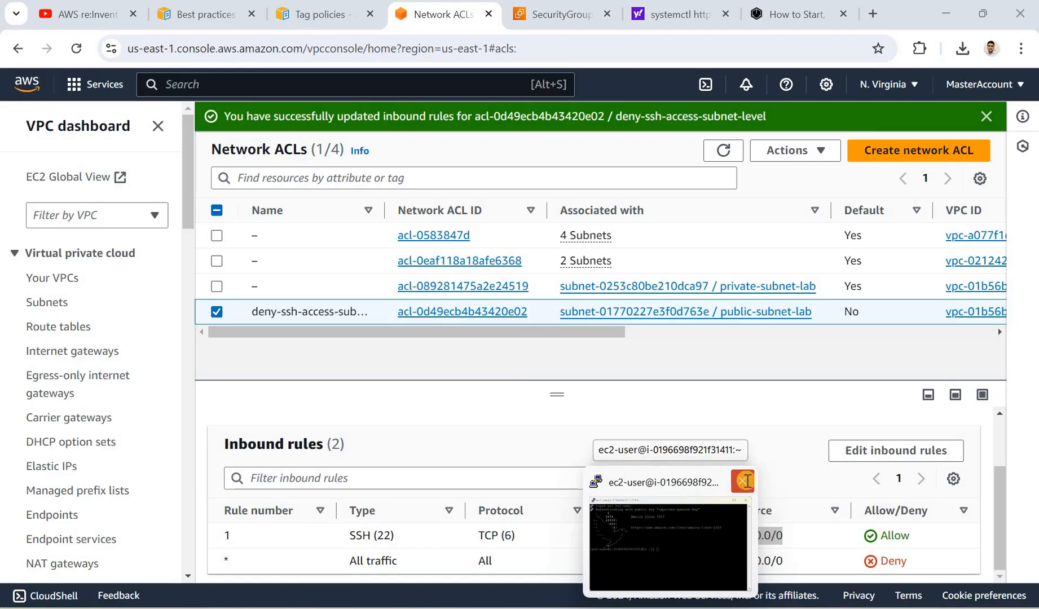
click(742, 480)
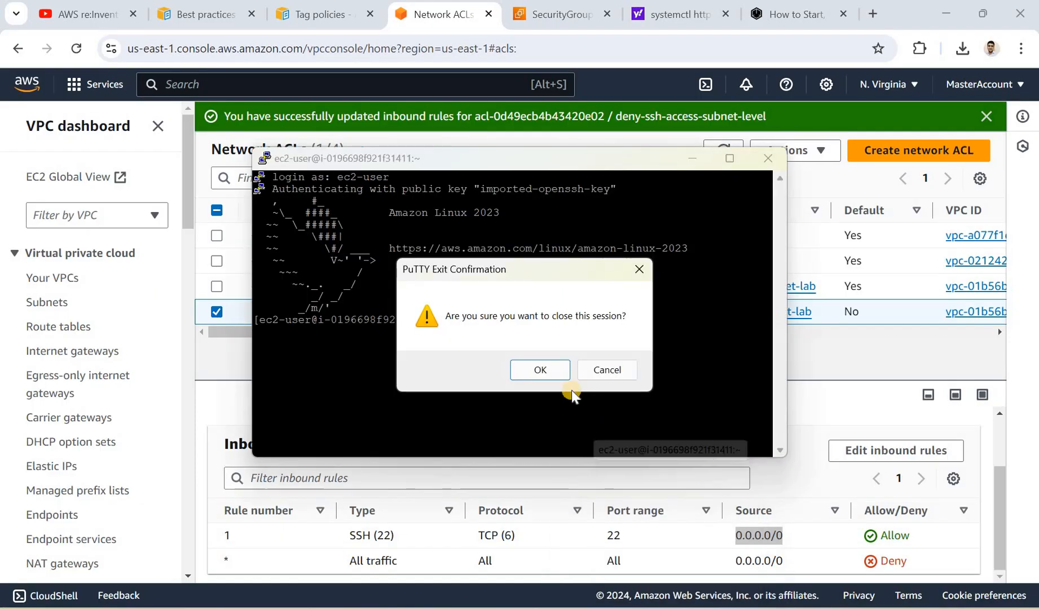
click(540, 371)
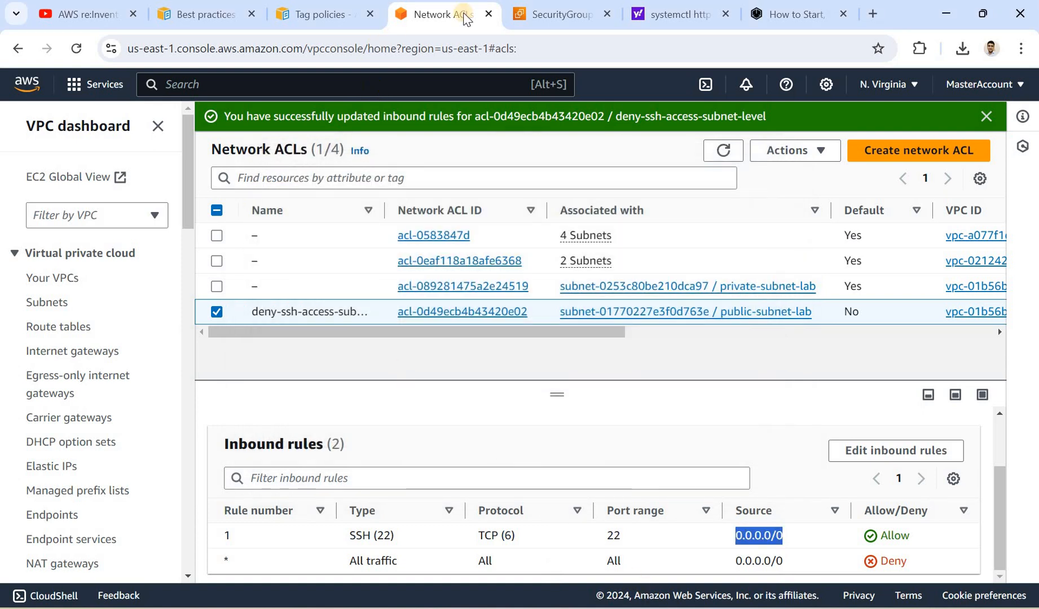
- Detach the SecurityGroup browser tab into its own window and copy the public IPv4 address of the web-server-01 instance
click(432, 14)
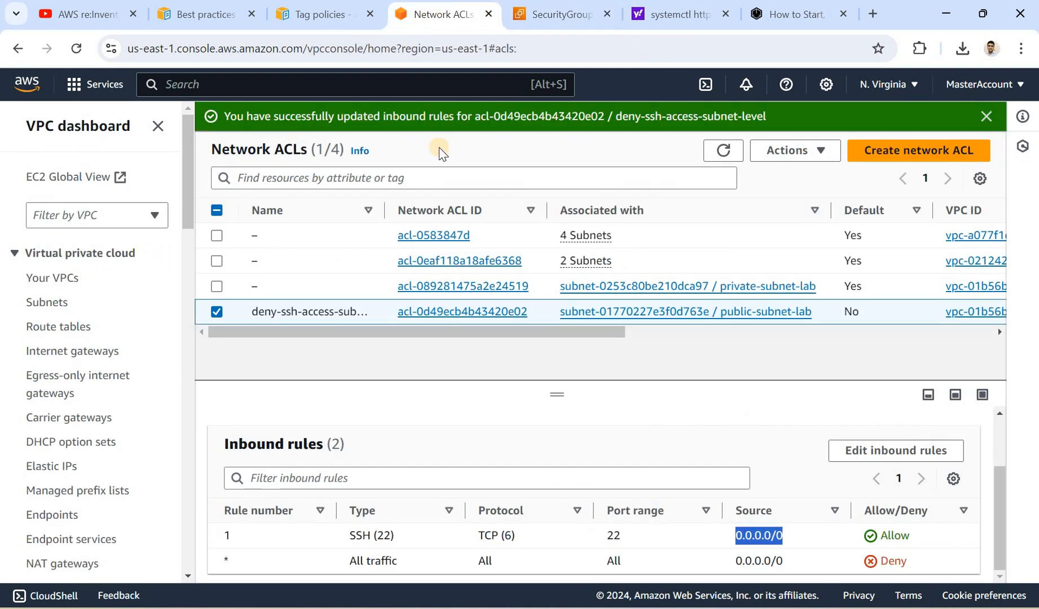
drag(559, 22, 643, 33)
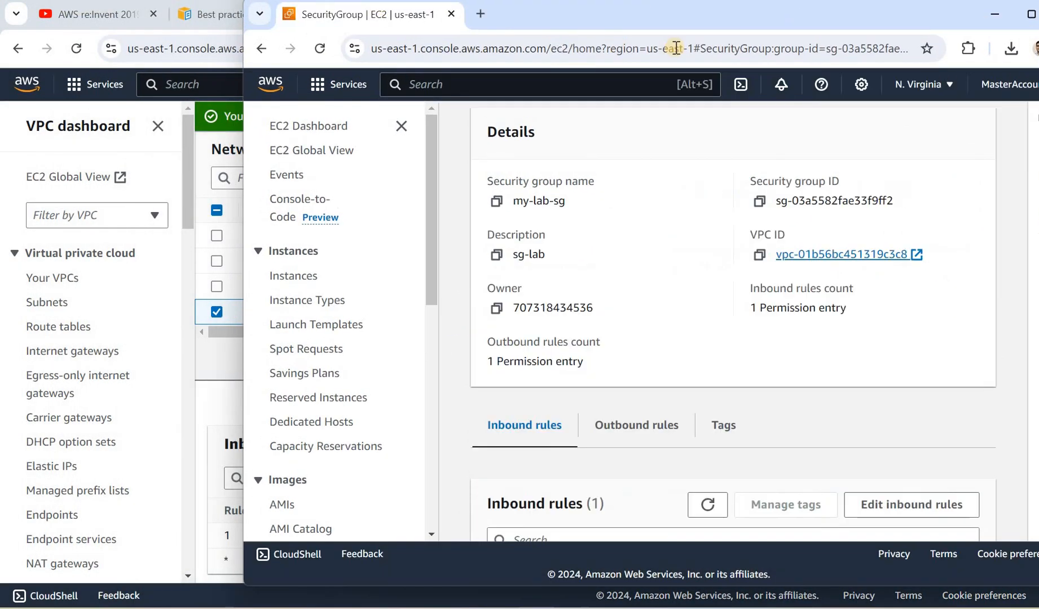
click(302, 280)
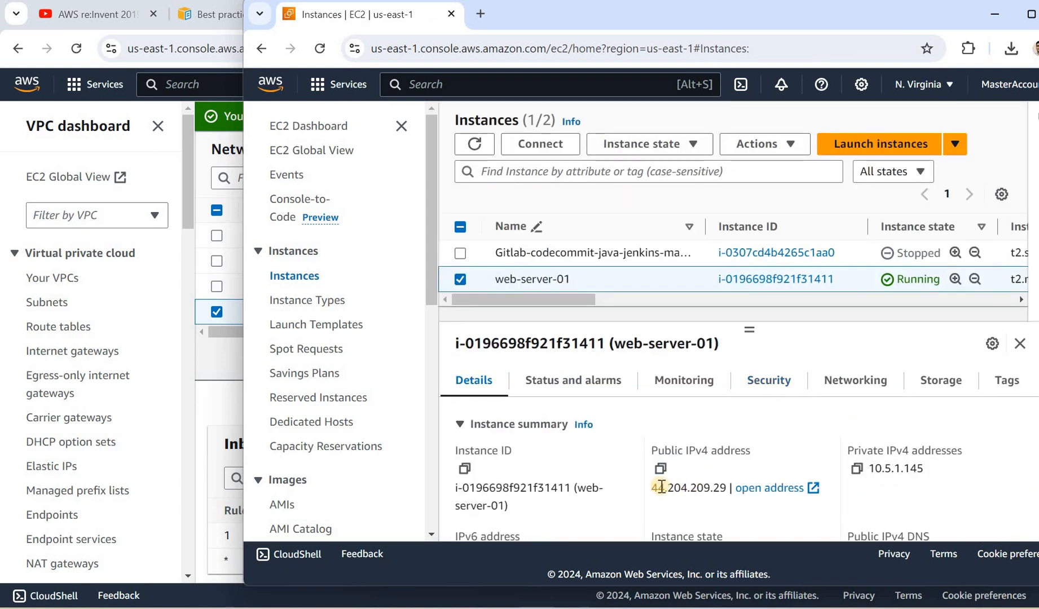
click(660, 469)
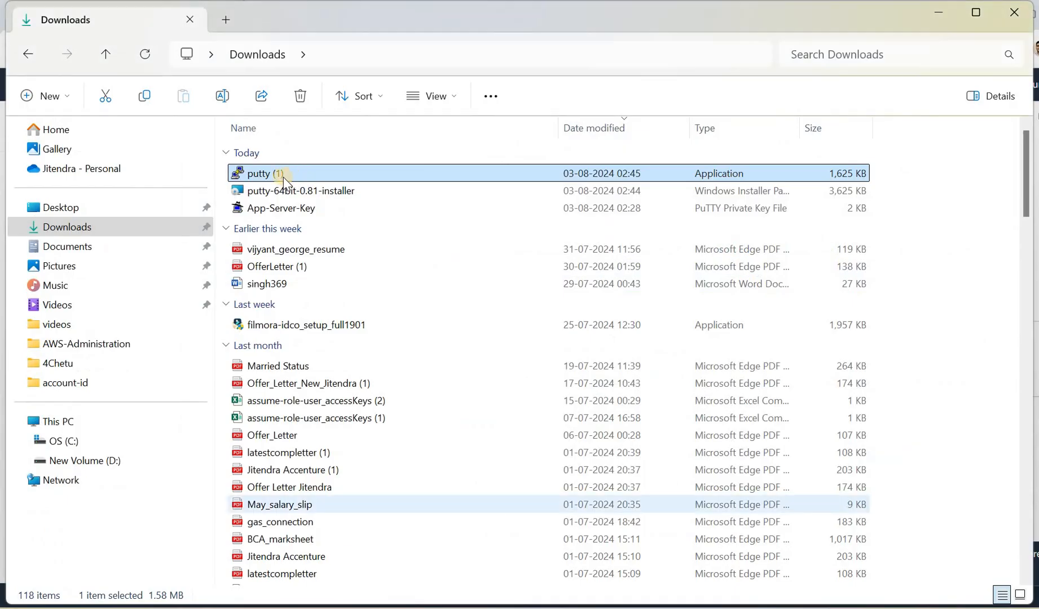
- Launch PuTTY from Downloads and open an SSH session to the copied address using the App-Server-Key private key file
double_click(283, 176)
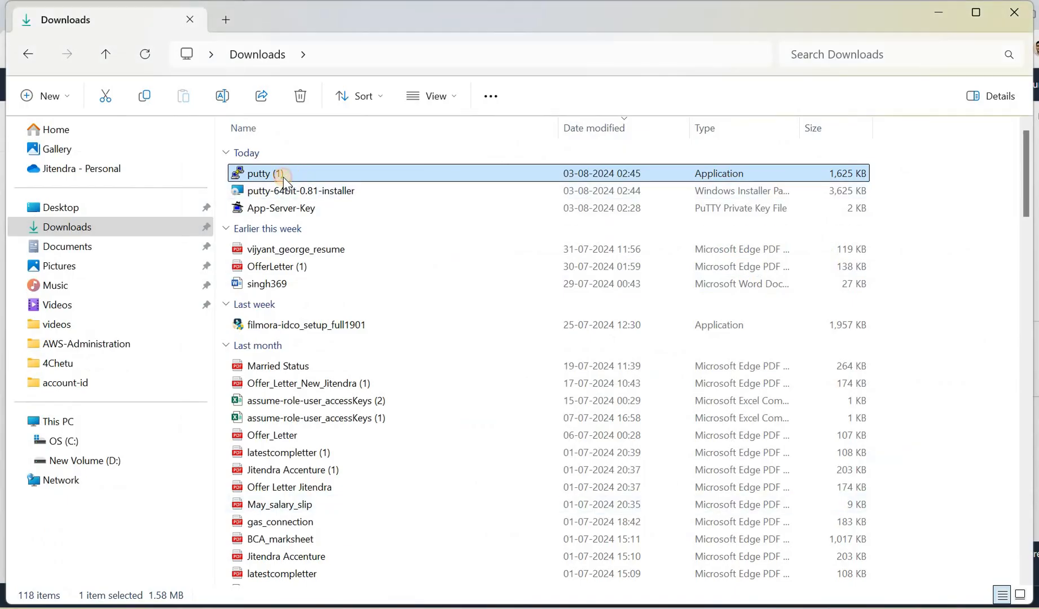
key(ctrl+v)
click(359, 347)
click(368, 382)
click(403, 397)
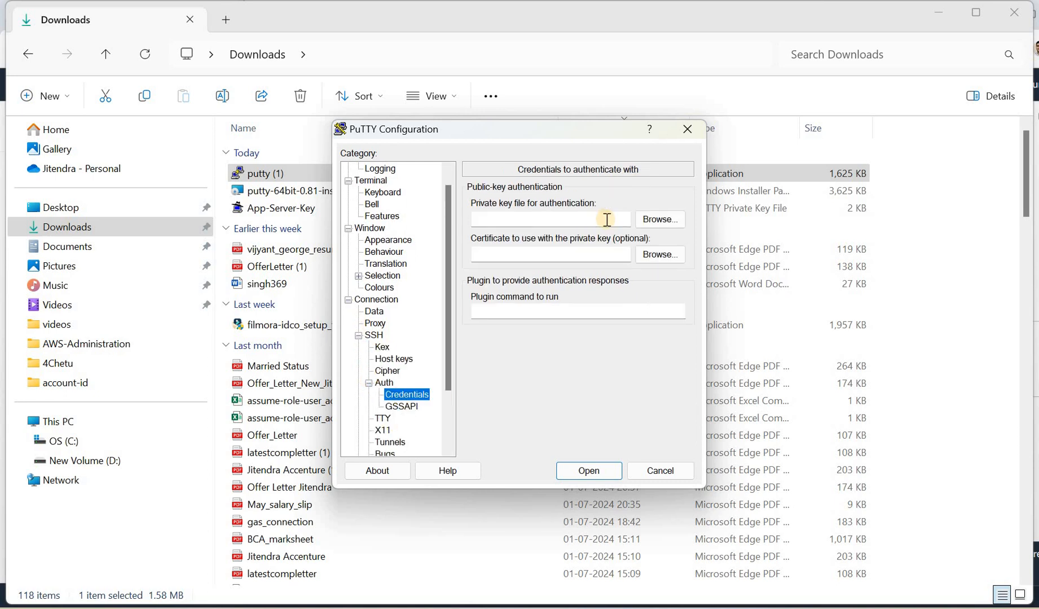
click(649, 221)
click(542, 291)
key(Return)
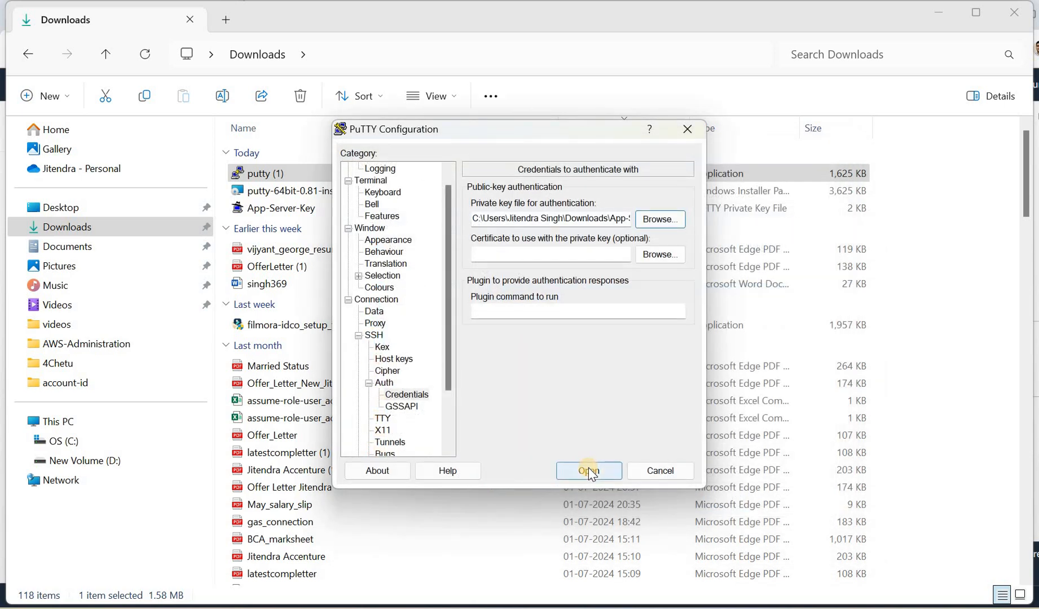
click(585, 470)
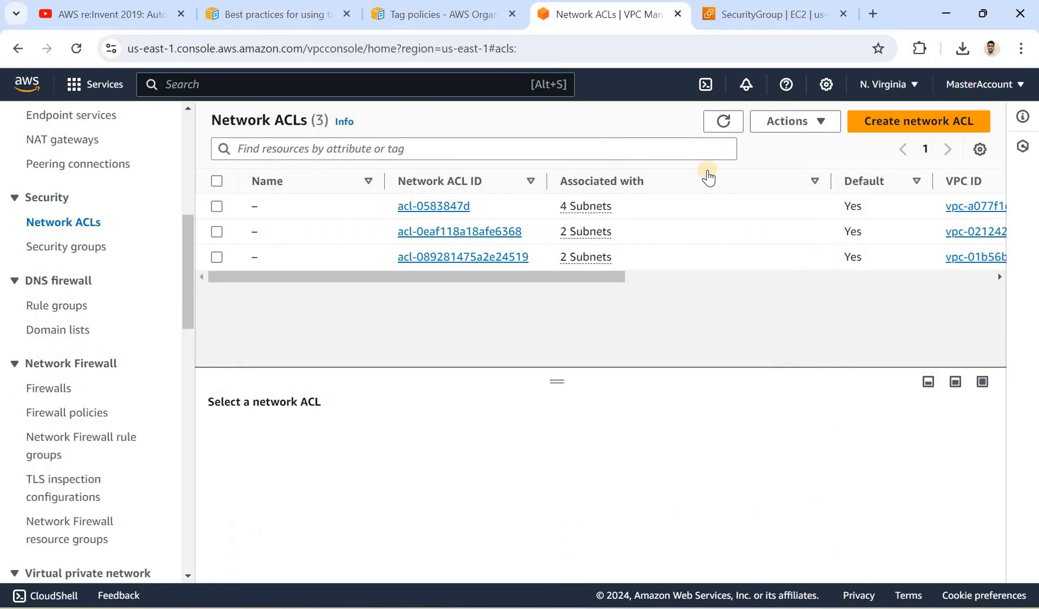
- Check the network ACL list in the VPC console and open the list of VPCs
click(515, 277)
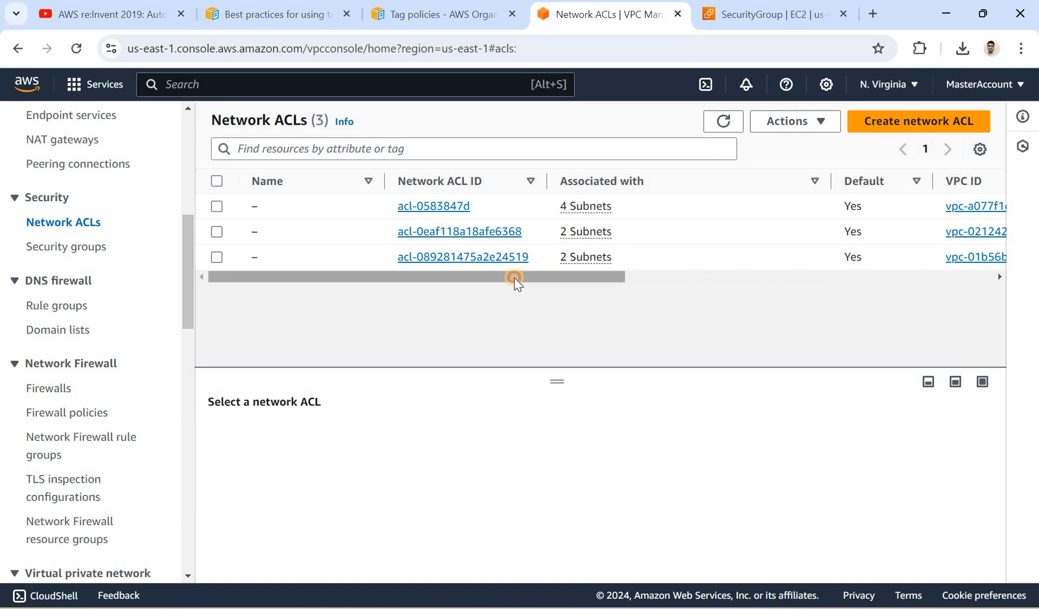
drag(567, 279, 391, 271)
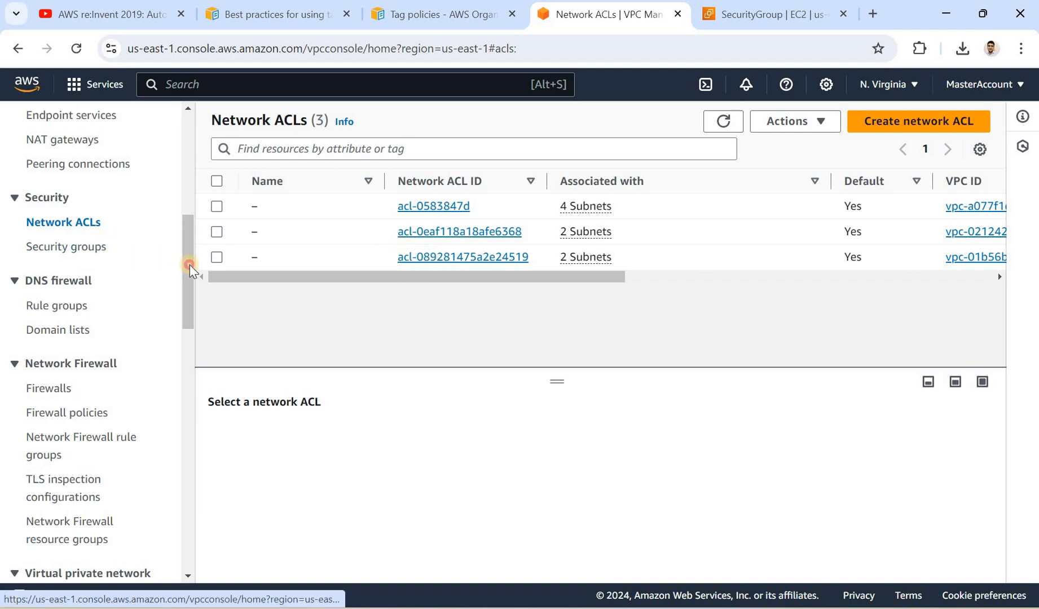
scroll(183, 176, up, 7)
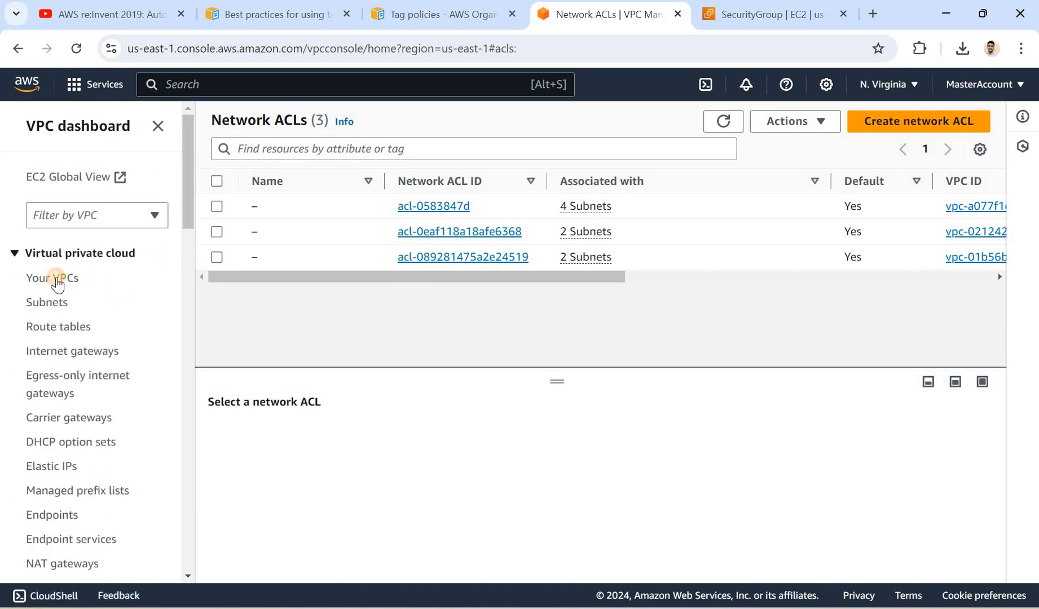
click(56, 280)
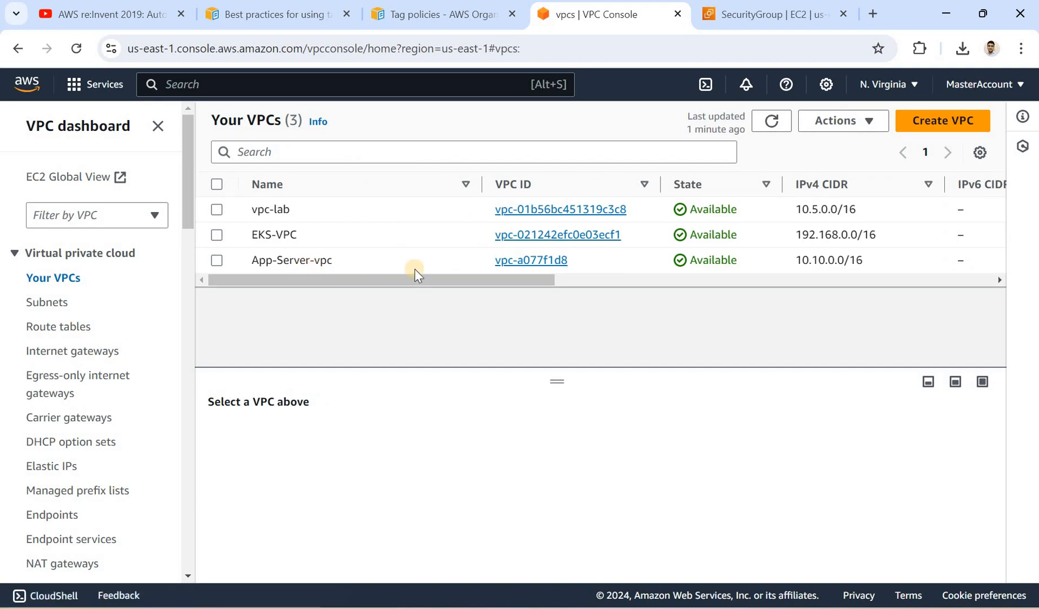
- Examine the subnet associations of vpc-lab's default network ACL and their edit page, leaving without changes
triple_click(292, 216)
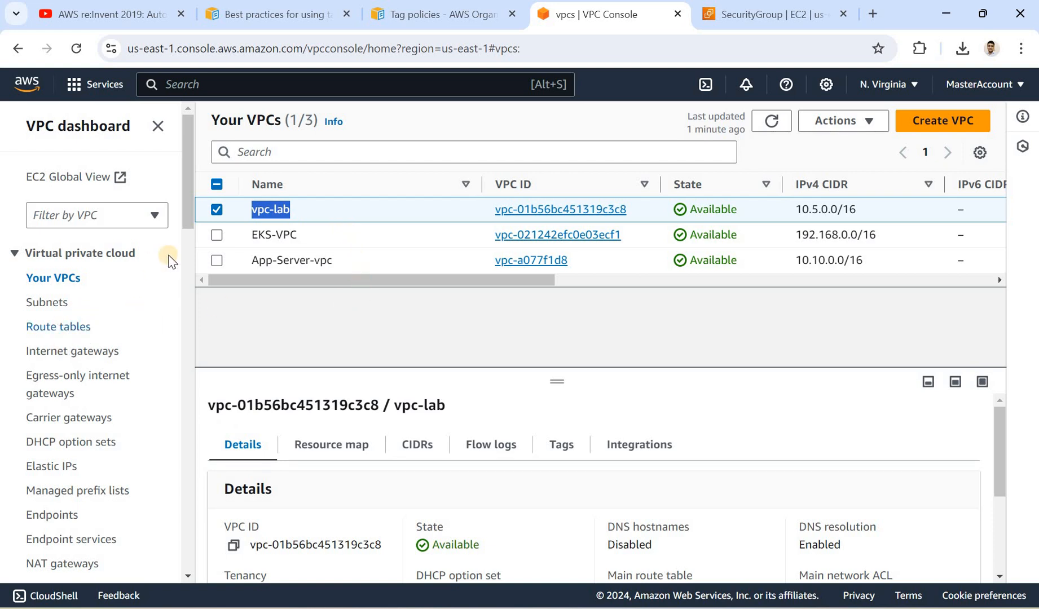
scroll(90, 315, down, 5)
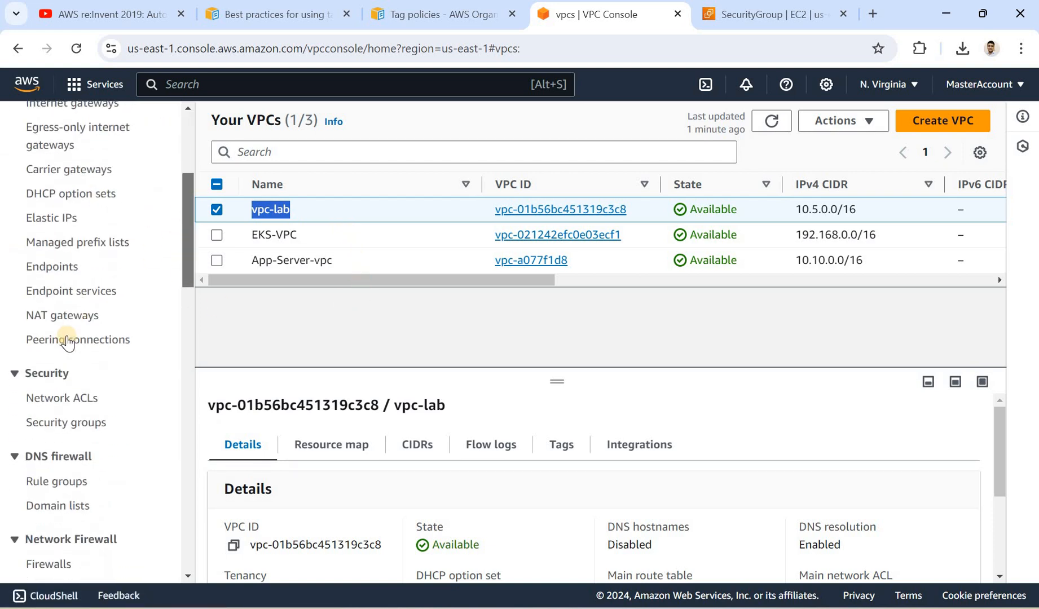
click(62, 333)
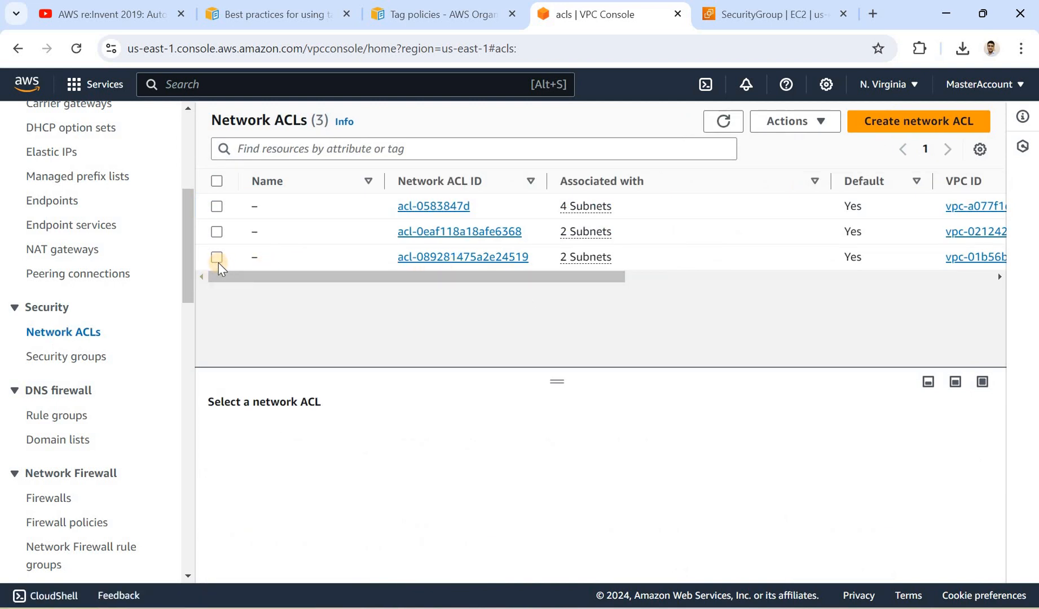
click(287, 253)
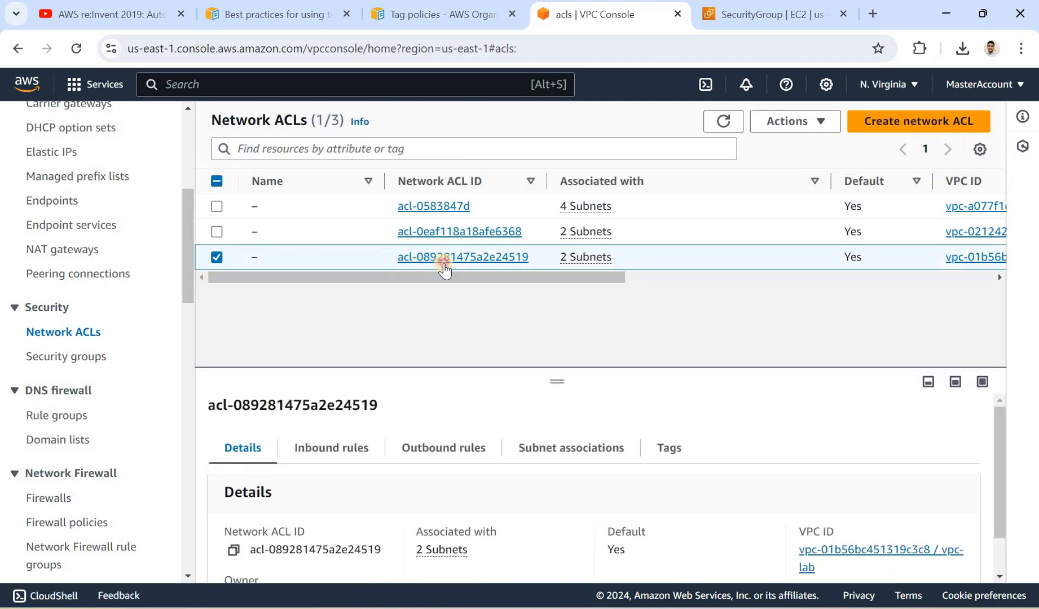
drag(445, 263, 397, 258)
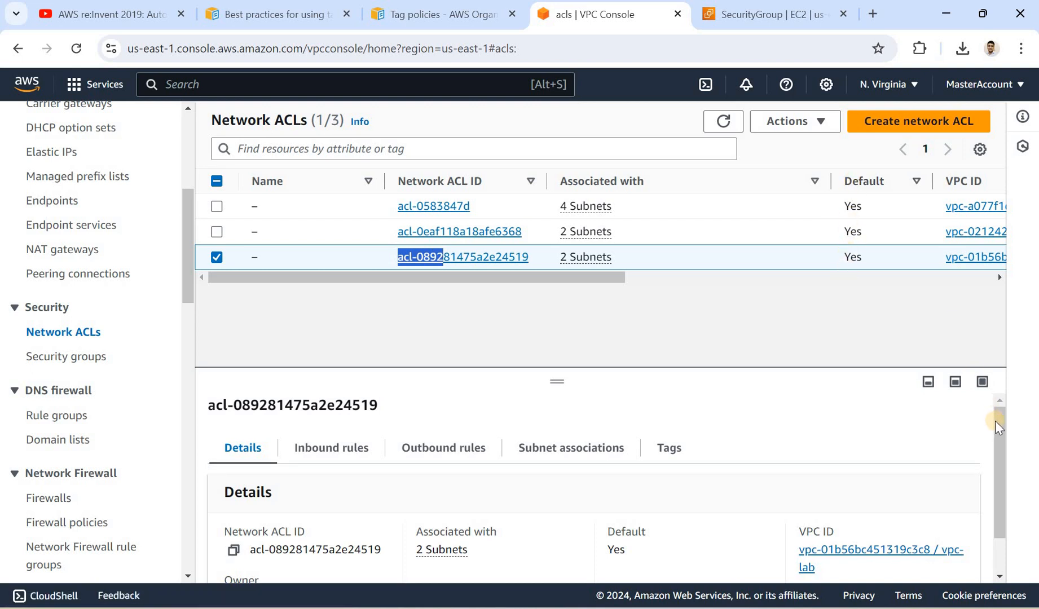
drag(995, 460, 995, 495)
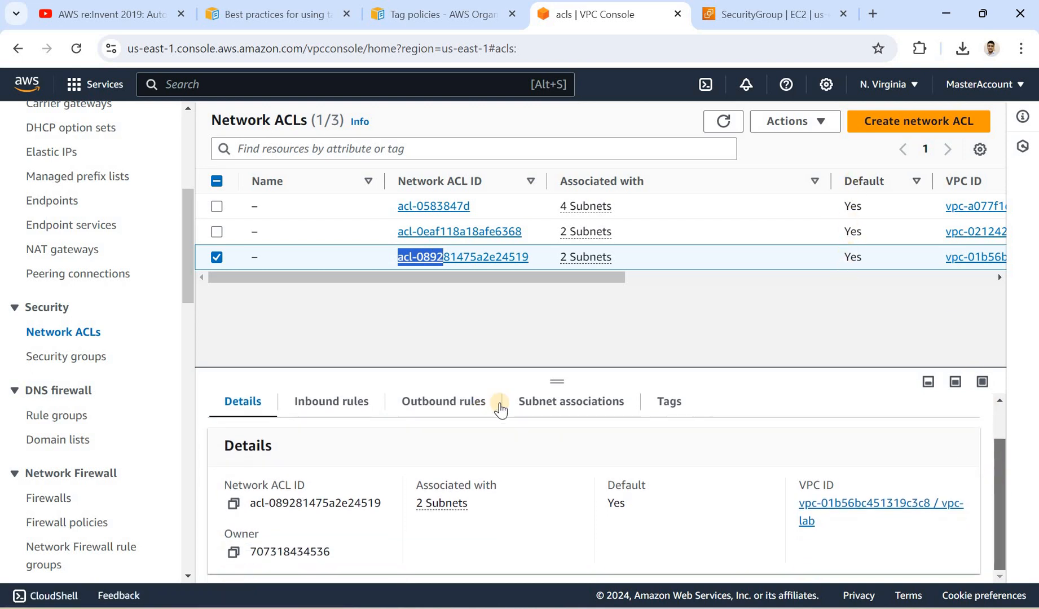
click(536, 416)
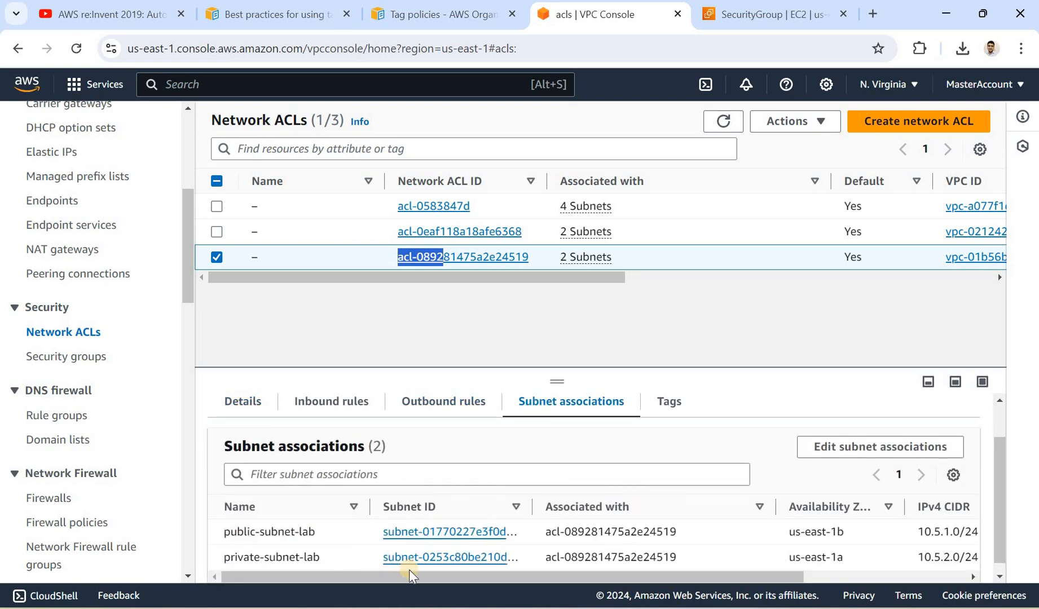
click(839, 446)
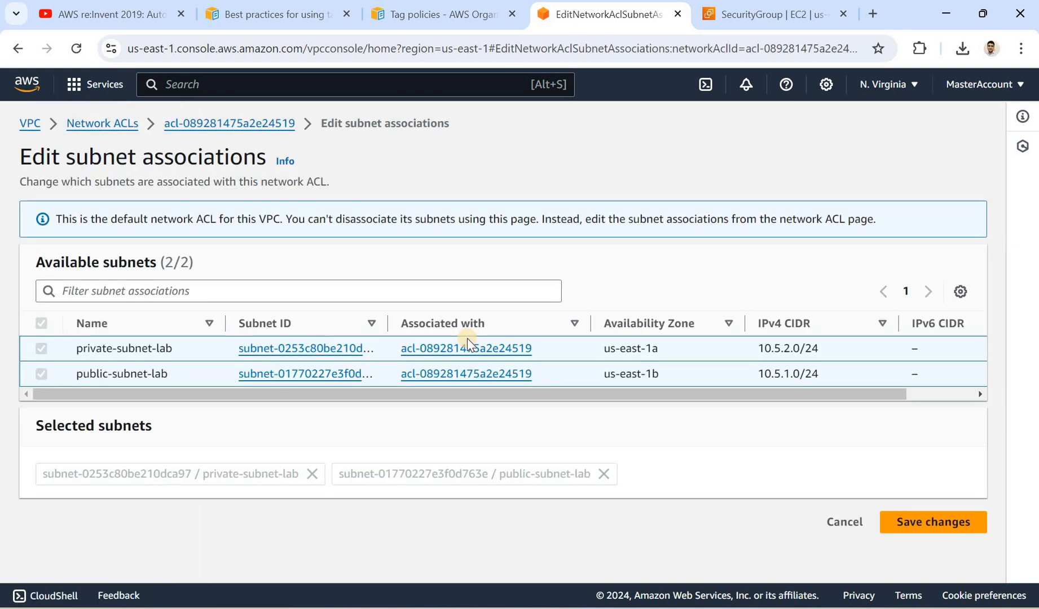
click(835, 516)
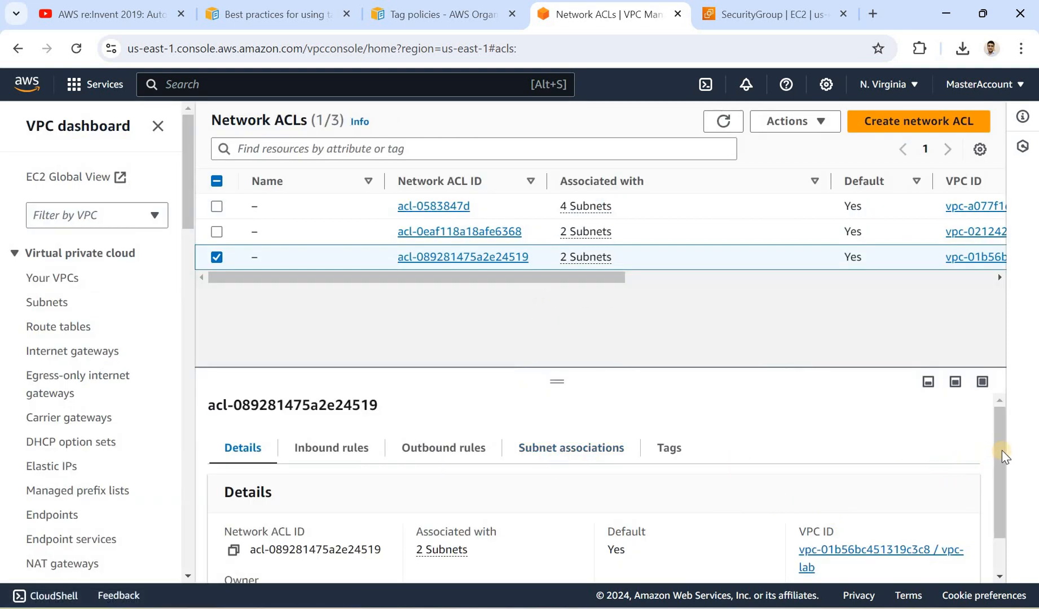
scroll(1001, 529, down, 1)
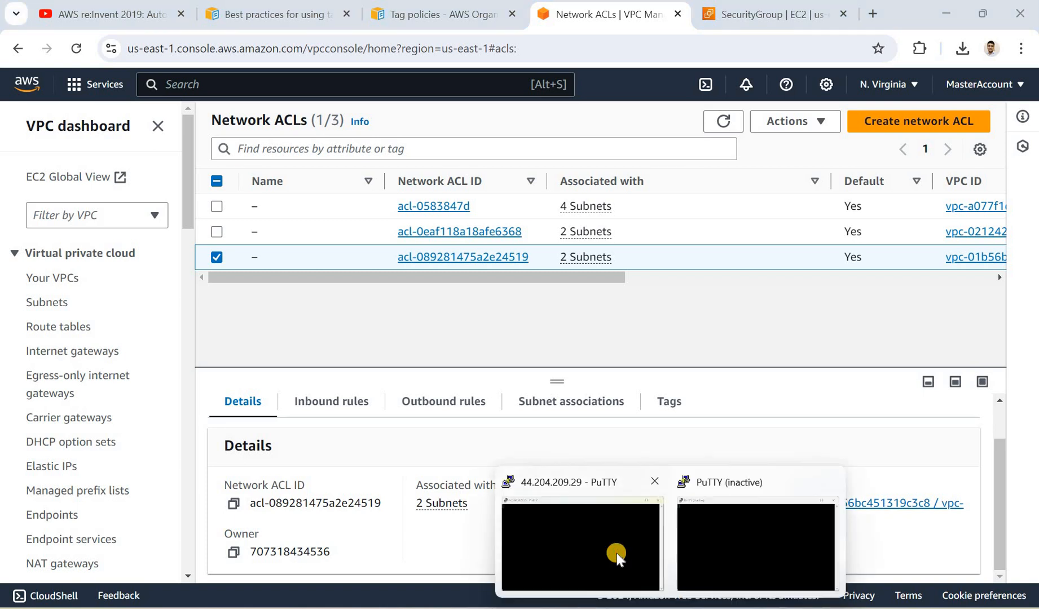
- Restart the inactive PuTTY session, log in as ec2-user, and return to the browser
click(617, 553)
click(597, 377)
right_click(484, 211)
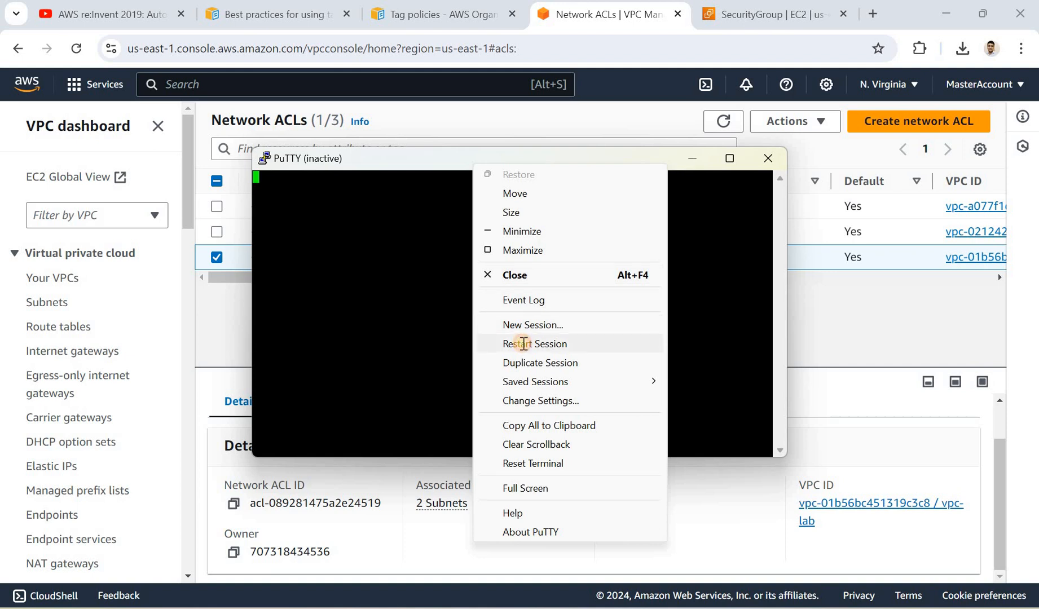
click(523, 344)
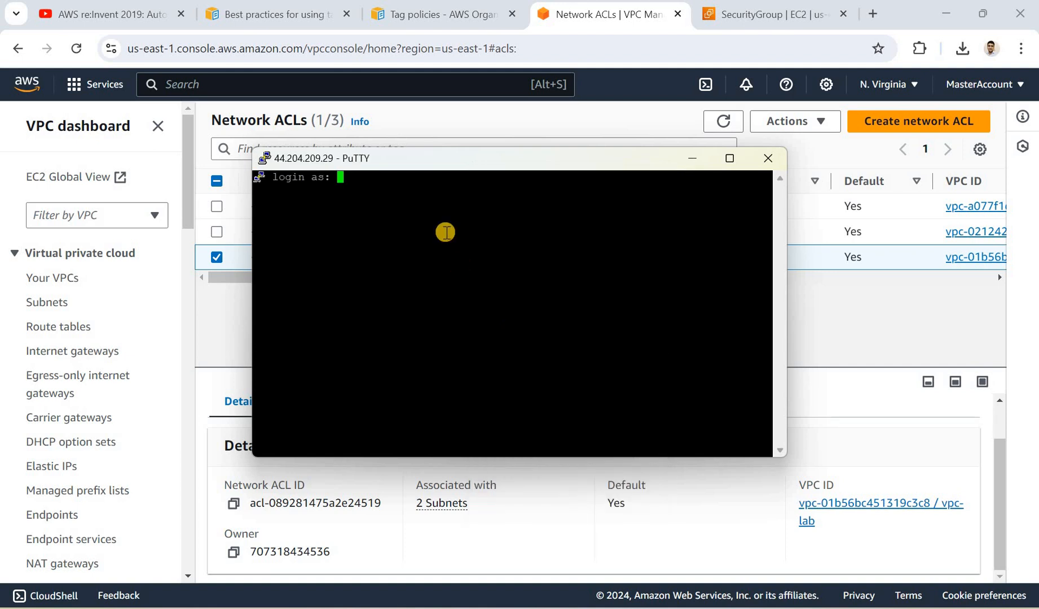
text(ec2-user)
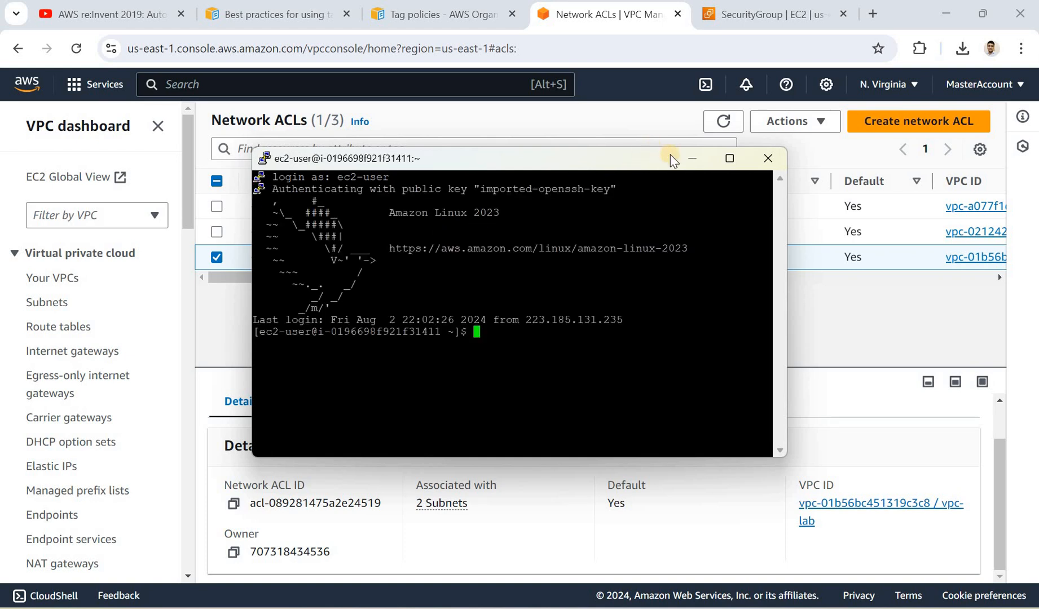
key(alt+Tab)
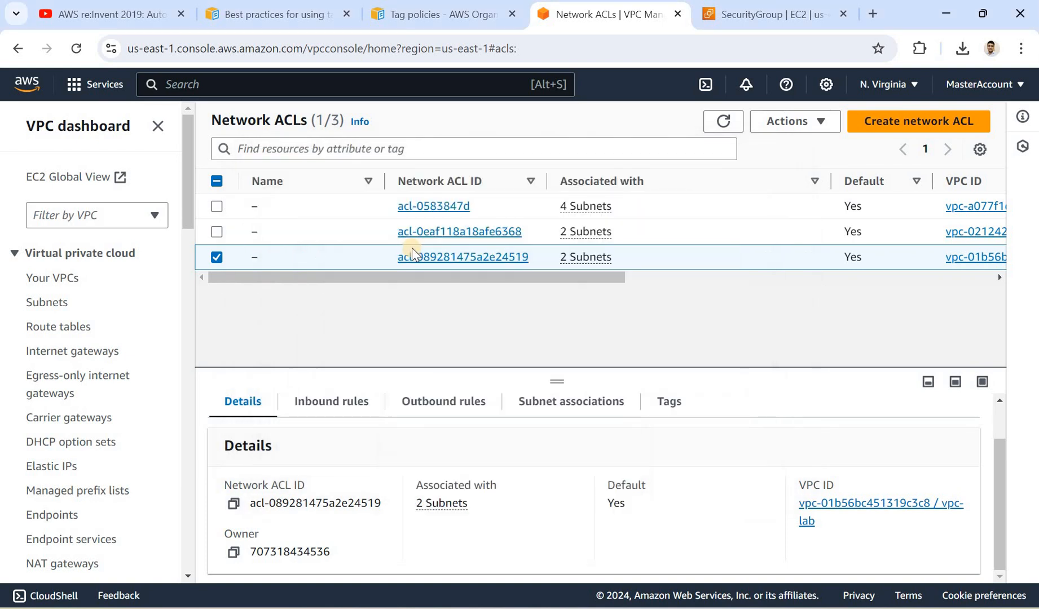
- Create a network ACL named deny-ssh-access-for-public-subnet in the vpc-lab VPC
click(217, 257)
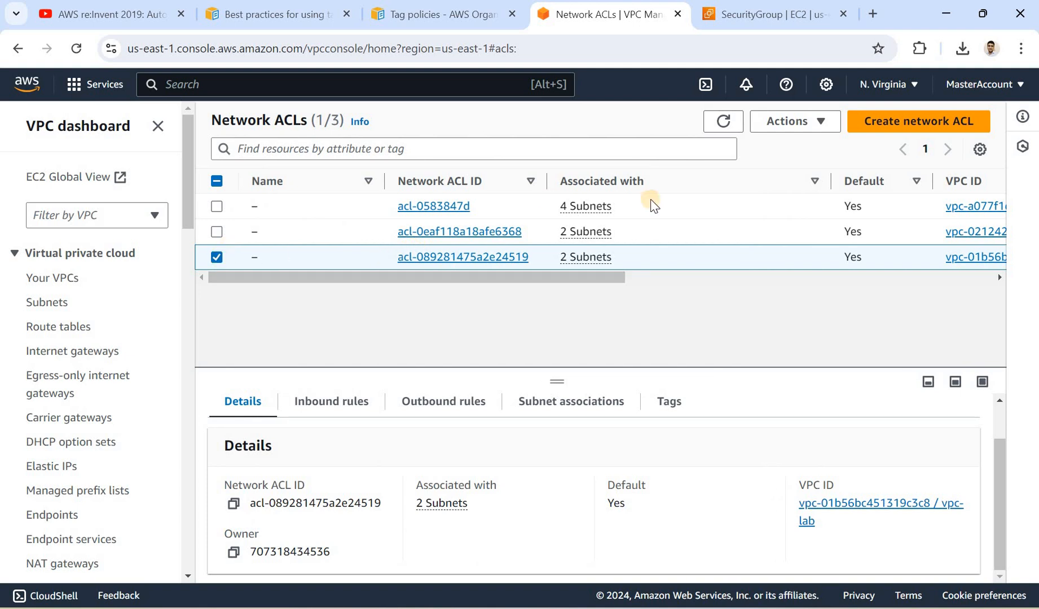
click(904, 120)
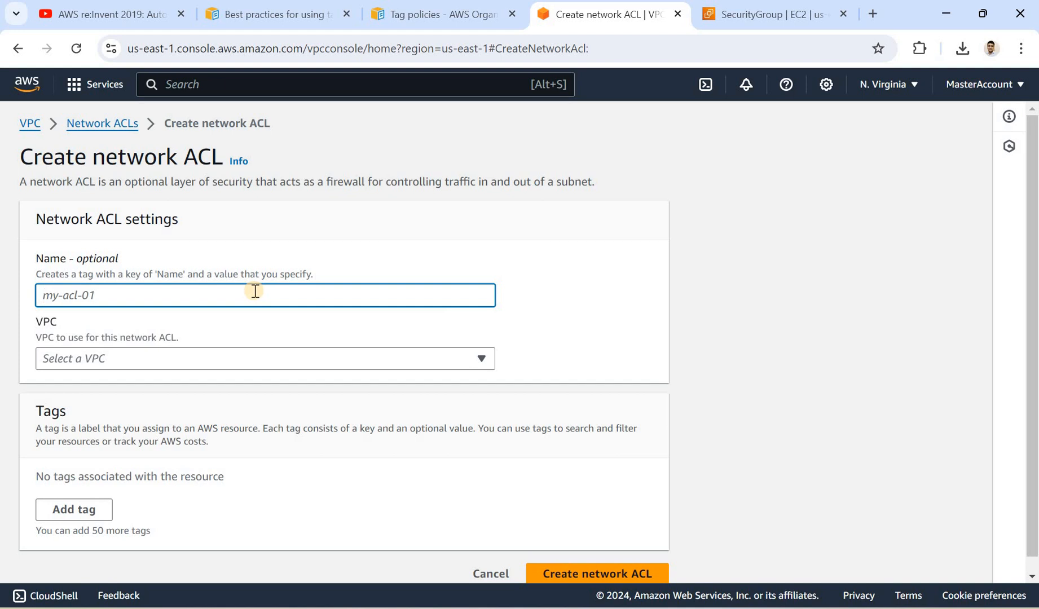
text(s)
key(BackSpace)
text(deny)
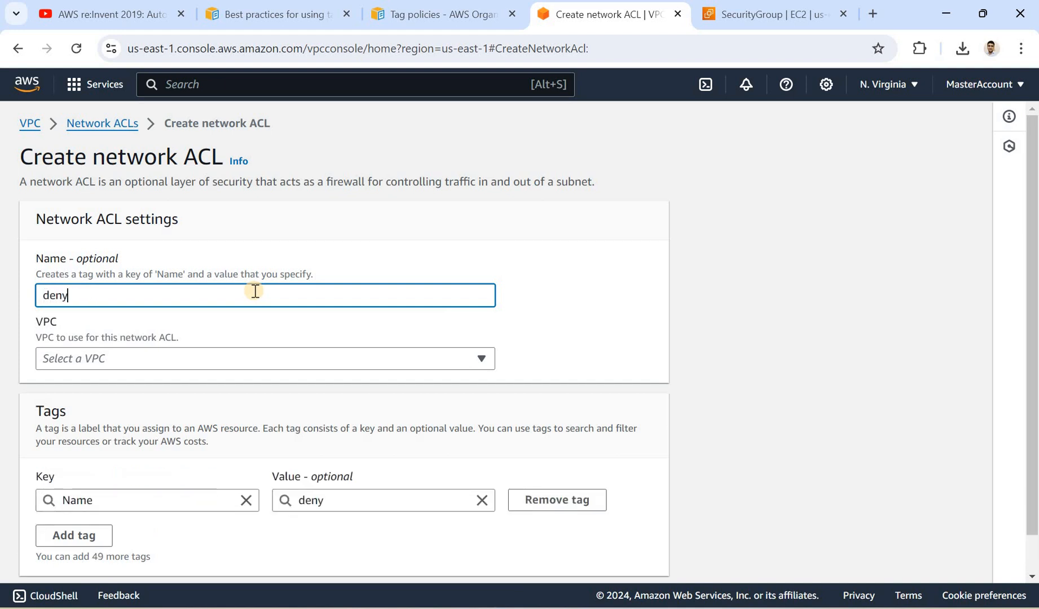
text(-ssh-access-for-public)
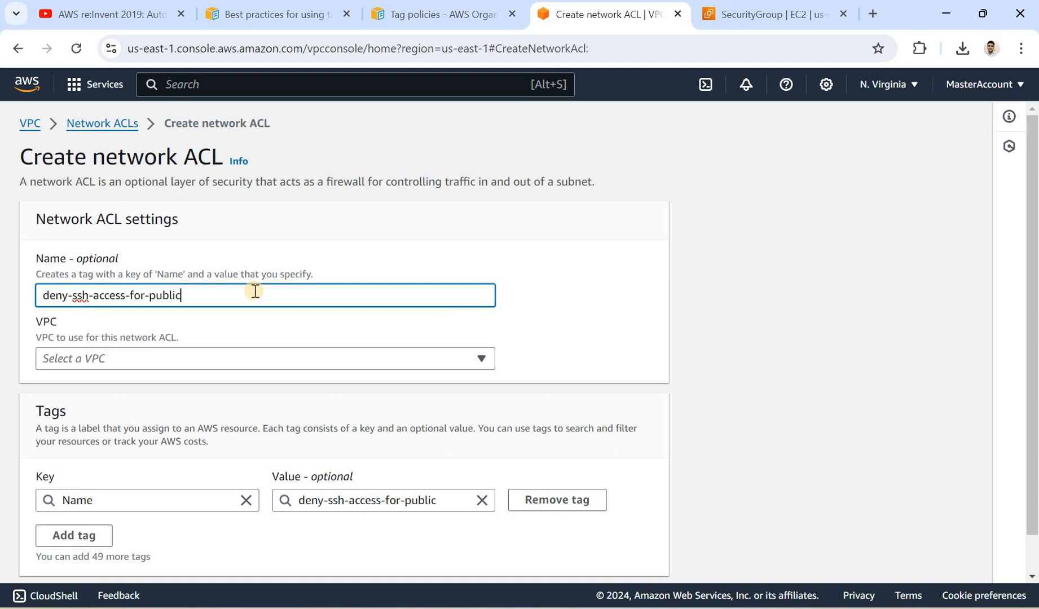
text(subnet)
key(ctrl+a)
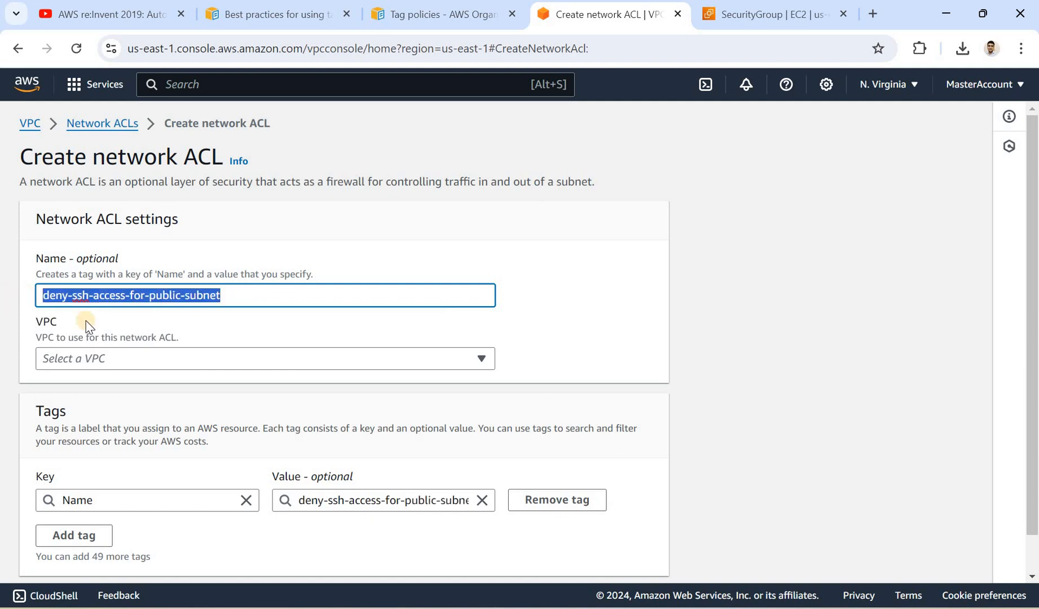
click(130, 360)
click(213, 403)
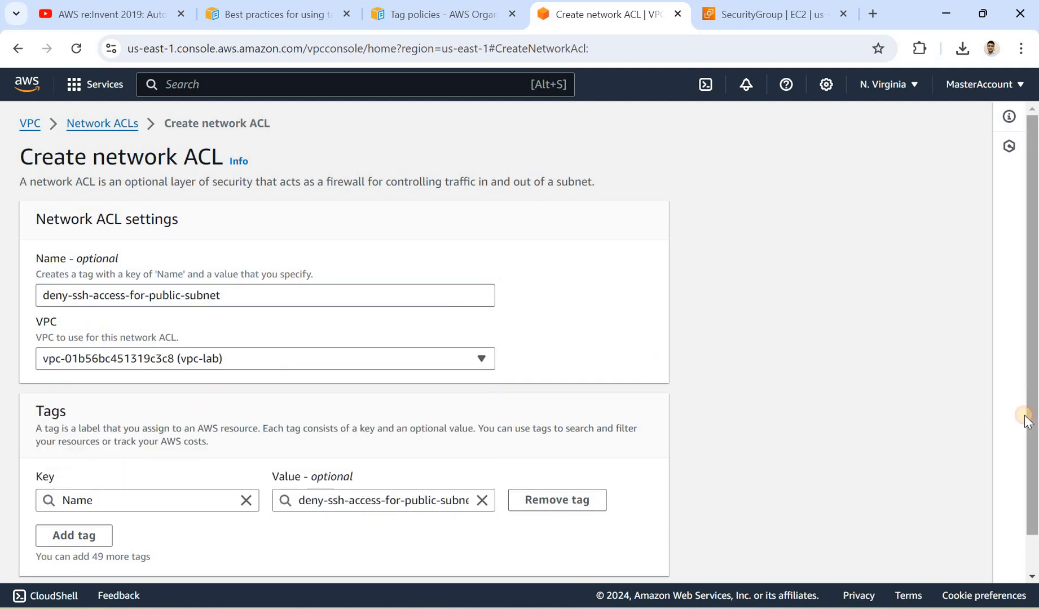
scroll(686, 513, down, 2)
click(612, 556)
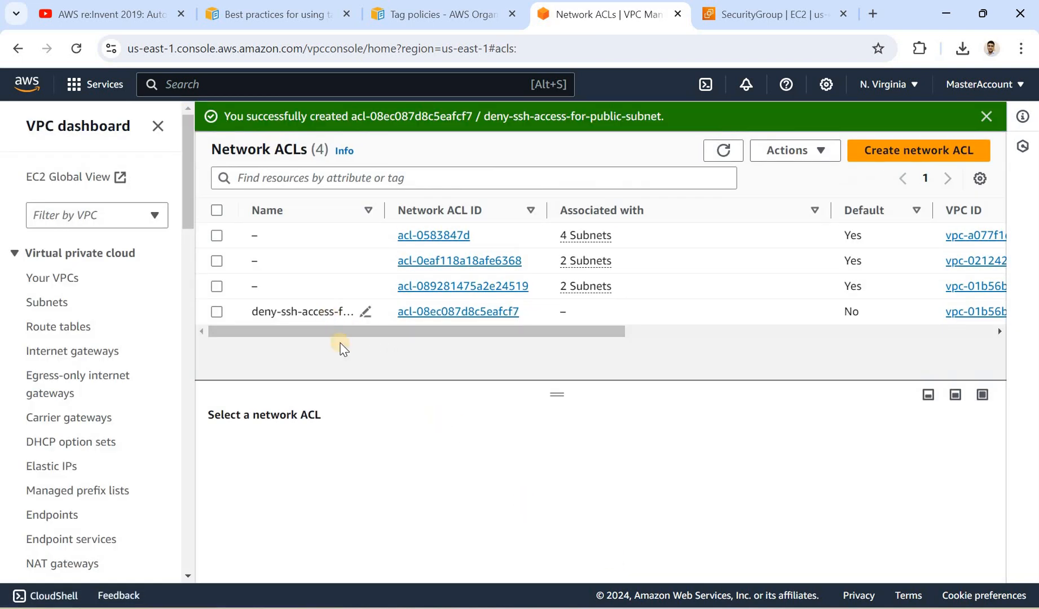
- Select the deny-ssh-access-for-public-subnet ACL and review its details and inbound rules
click(329, 311)
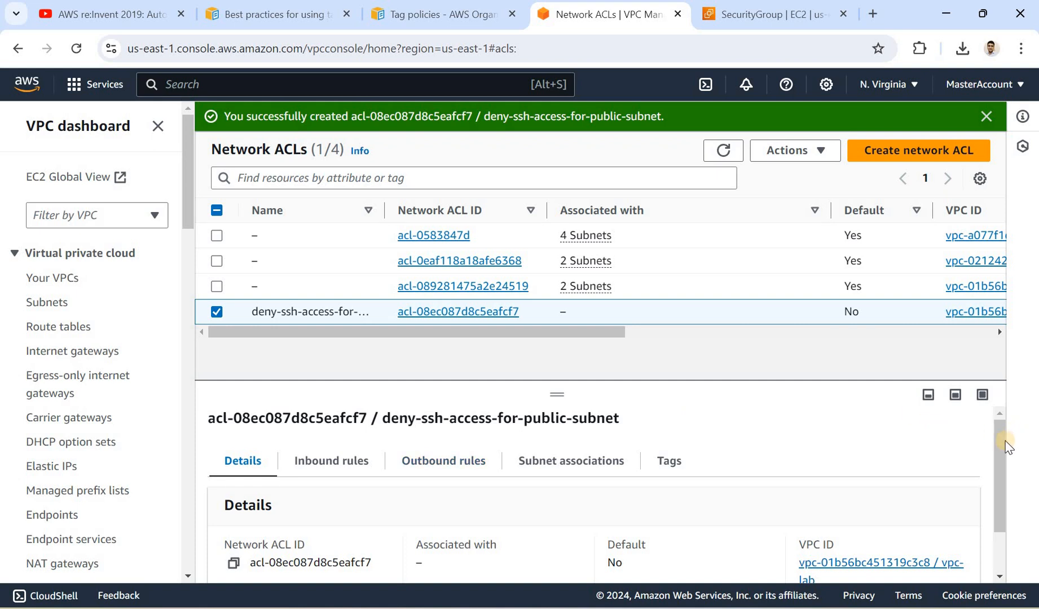
drag(1001, 462, 1001, 492)
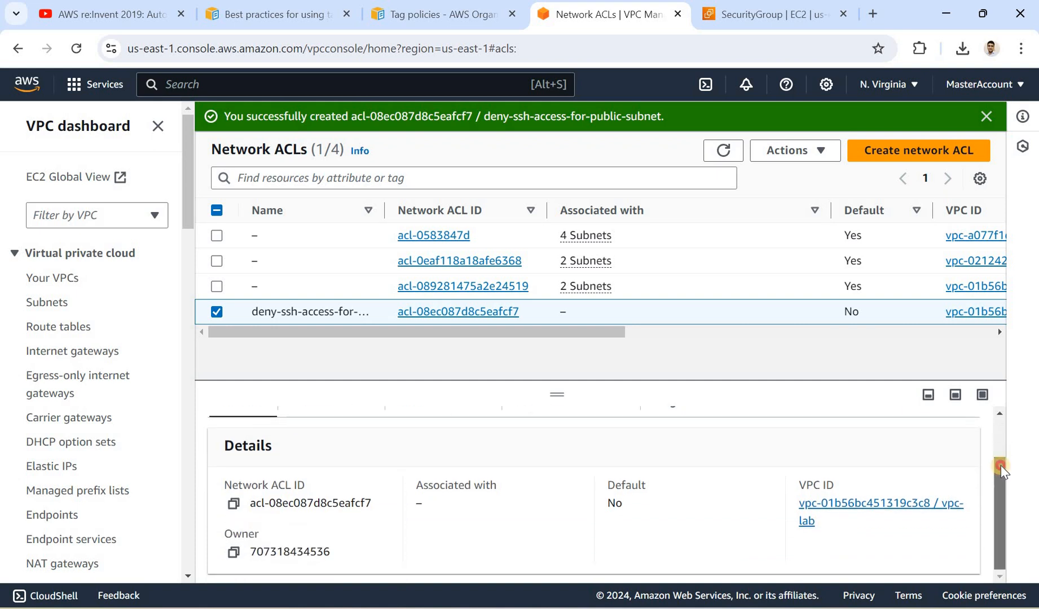
click(1001, 441)
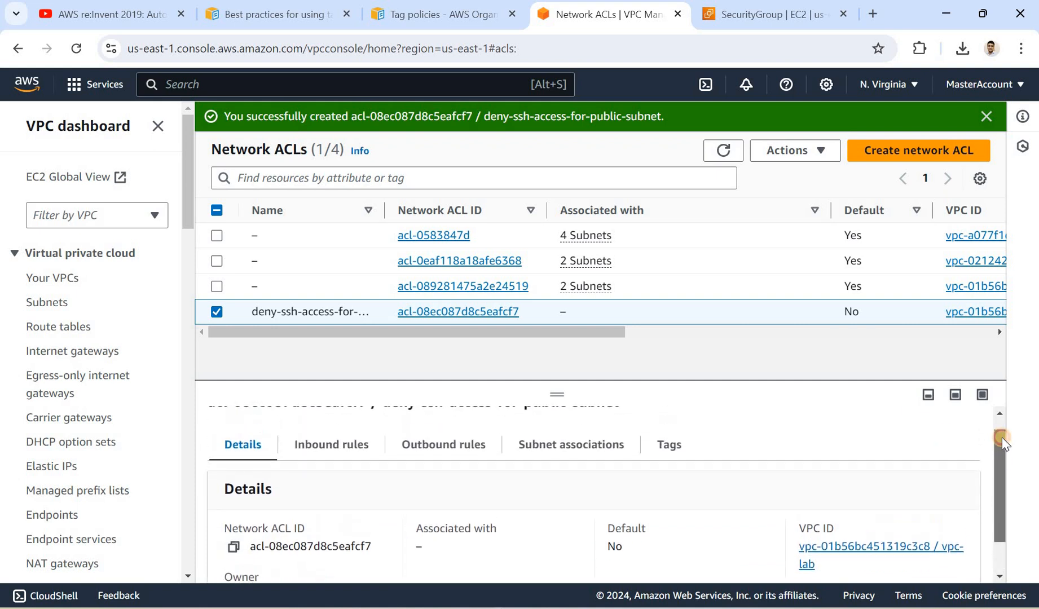
click(332, 461)
drag(1000, 446, 989, 527)
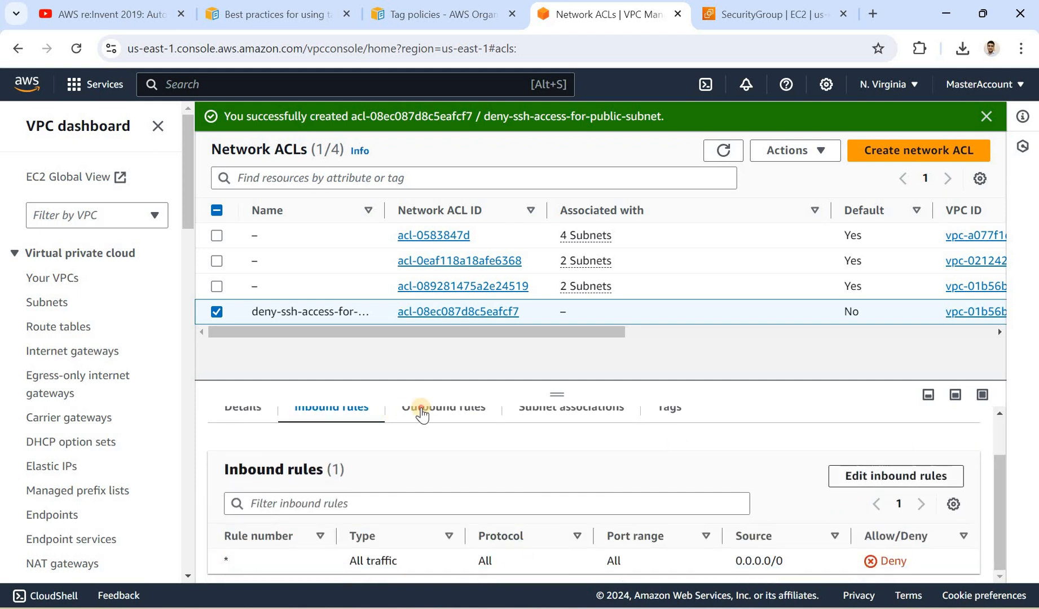
- Add outbound rule 100 to deny-ssh-access-for-public-subnet, allowing all traffic to 0.0.0.0/0, and save the changes
click(422, 413)
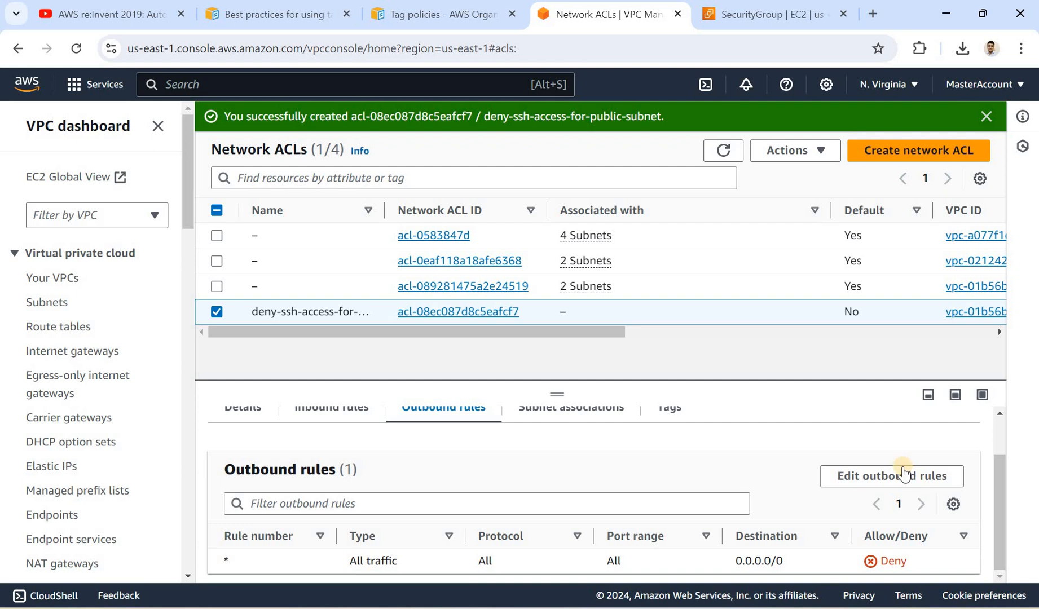
click(904, 474)
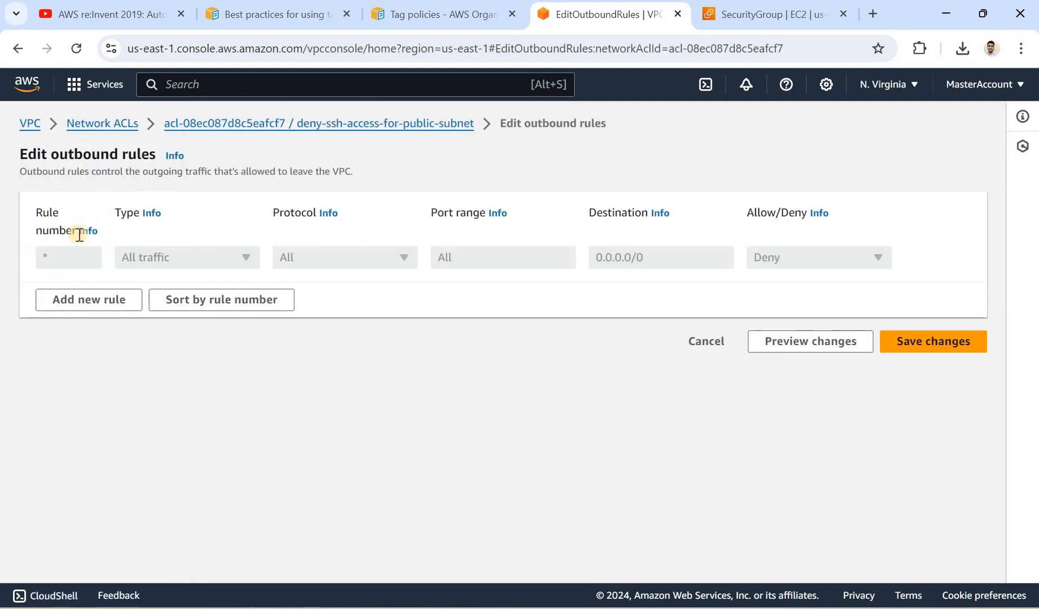
click(78, 305)
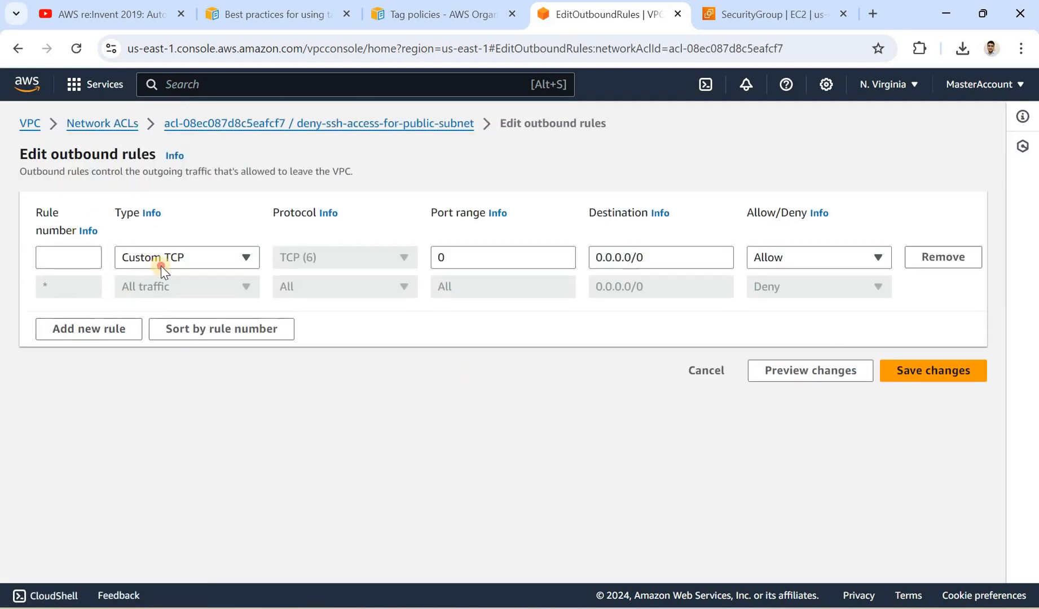
click(161, 261)
click(155, 301)
click(75, 257)
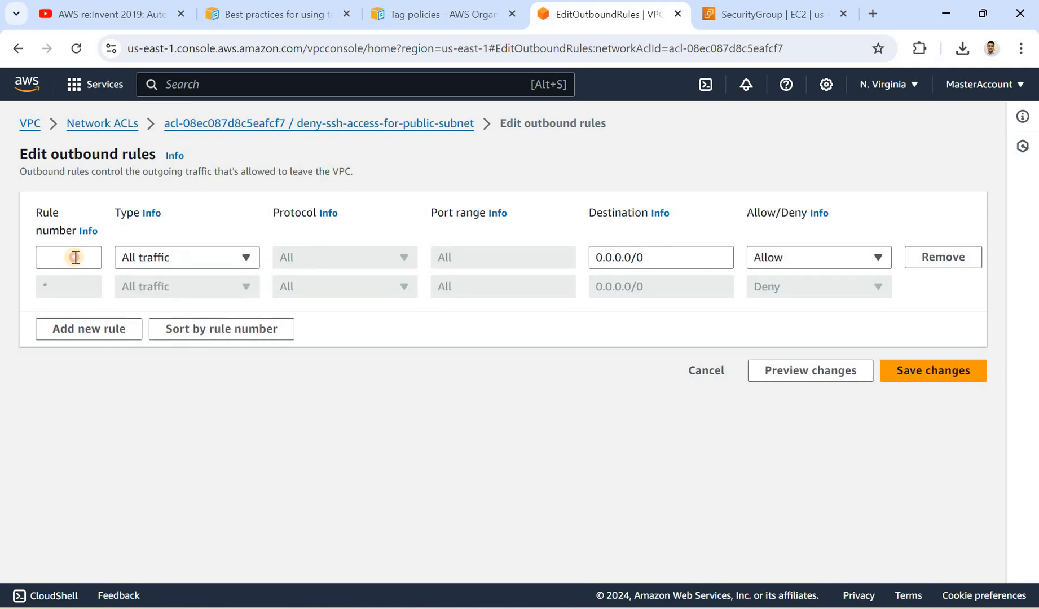
click(76, 258)
text(100)
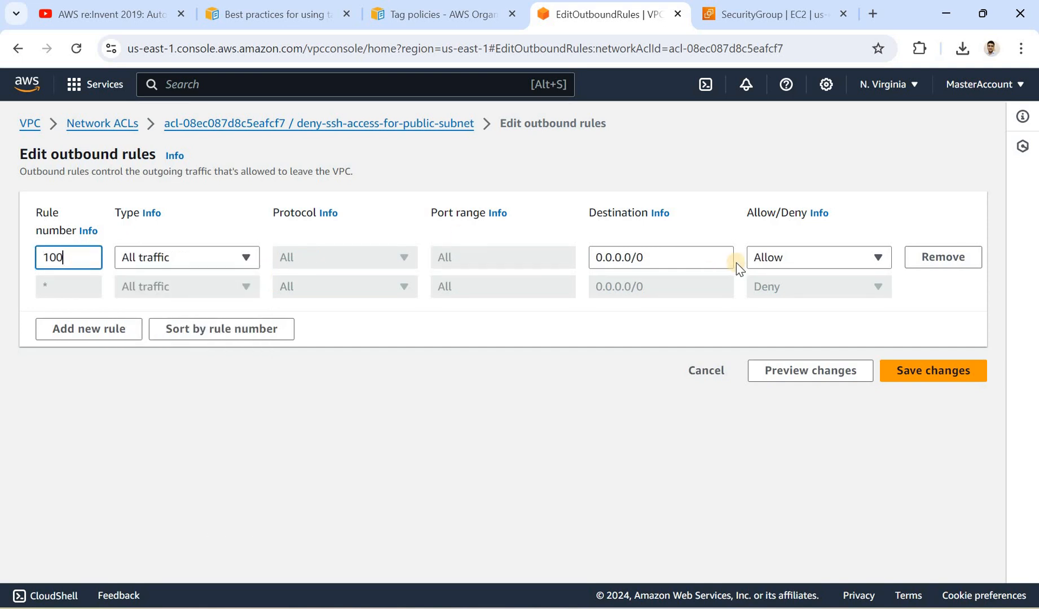
click(917, 383)
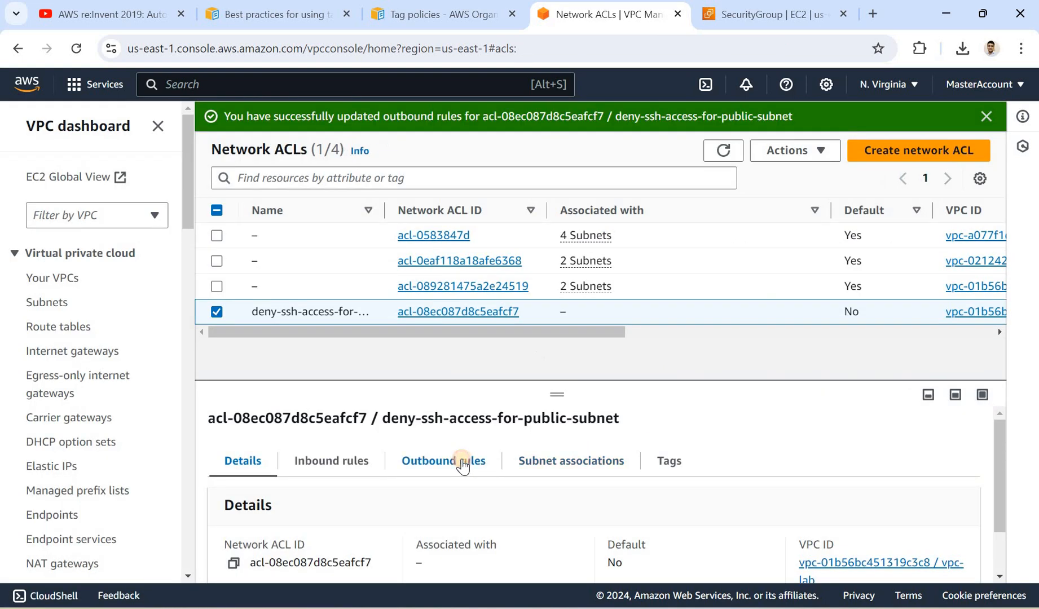
- Add inbound rule 90 to the deny-ssh-access-for-public-subnet ACL, denying SSH (22) from source 0.0.0.0/0
click(462, 466)
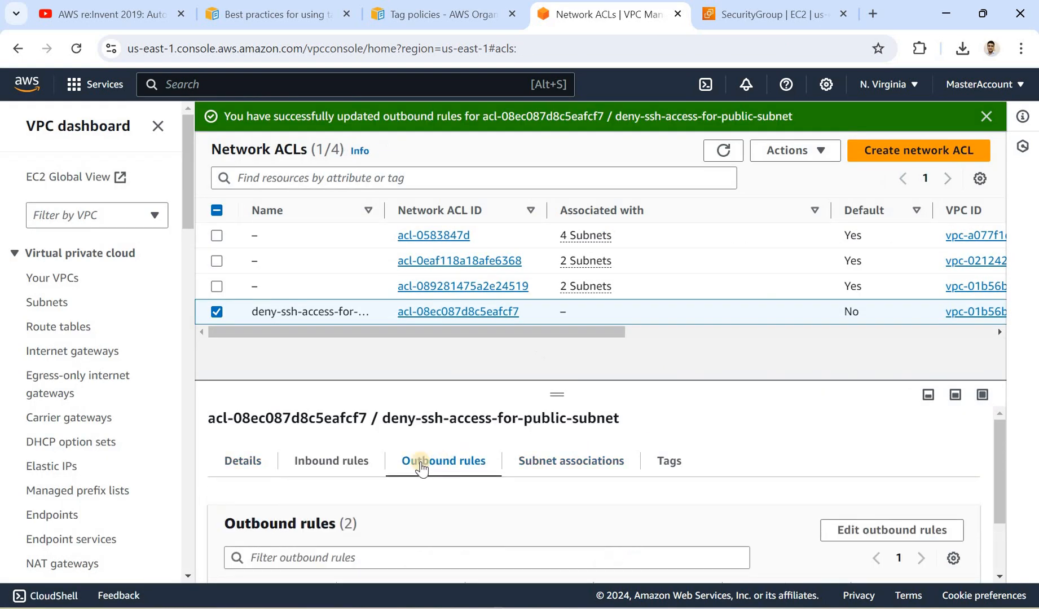
click(359, 467)
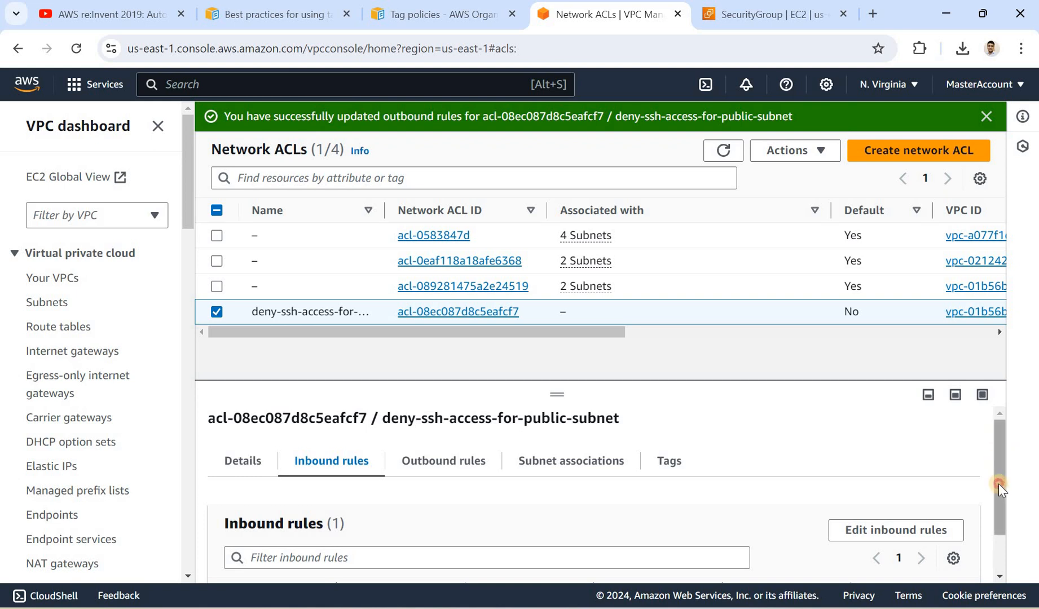
scroll(998, 483, down, 2)
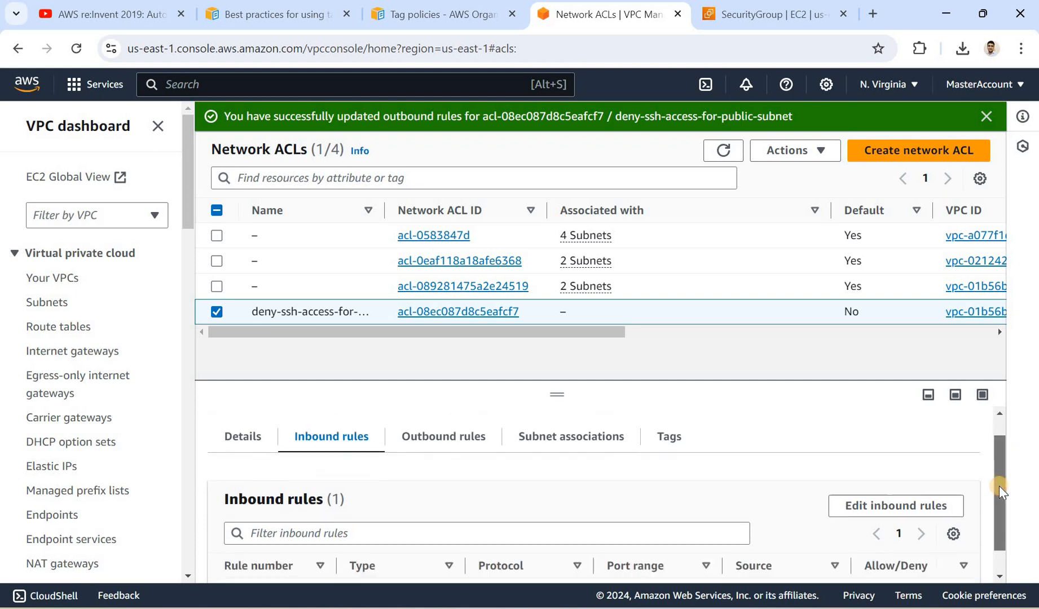
click(885, 477)
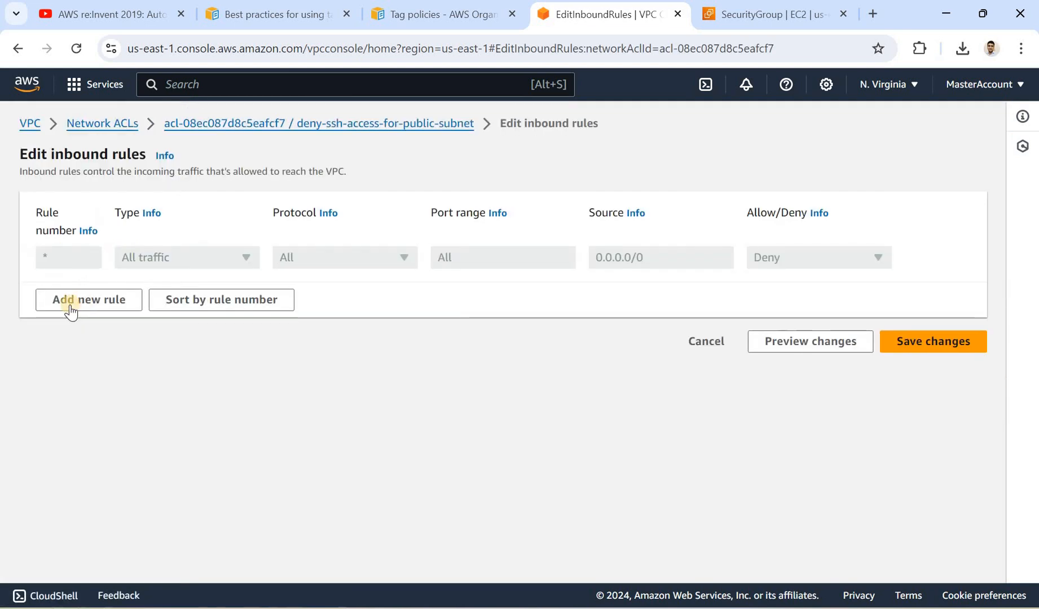
click(79, 302)
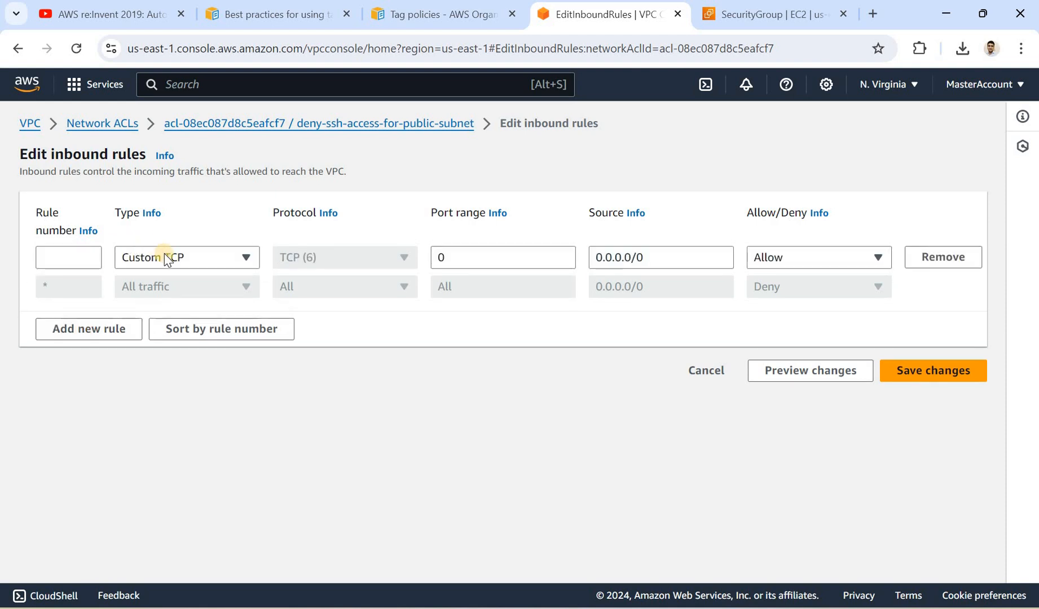
click(164, 255)
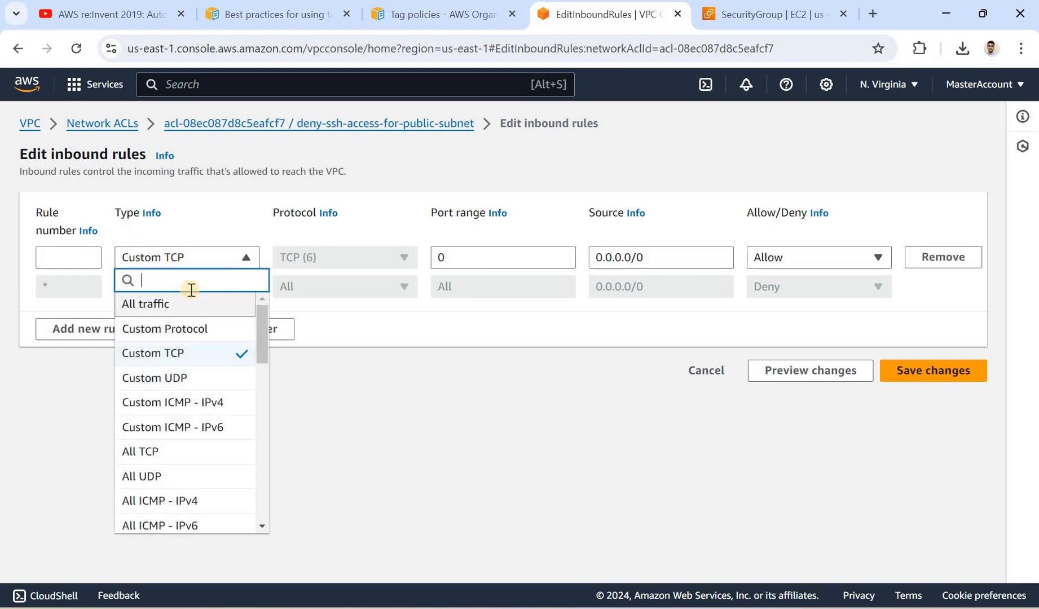
text(ssh)
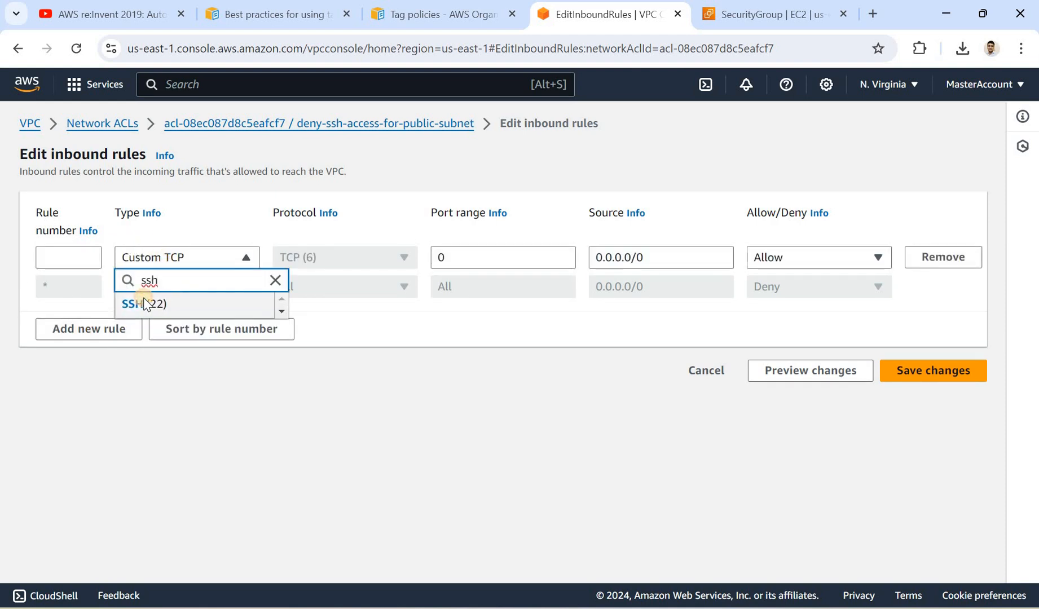
click(145, 301)
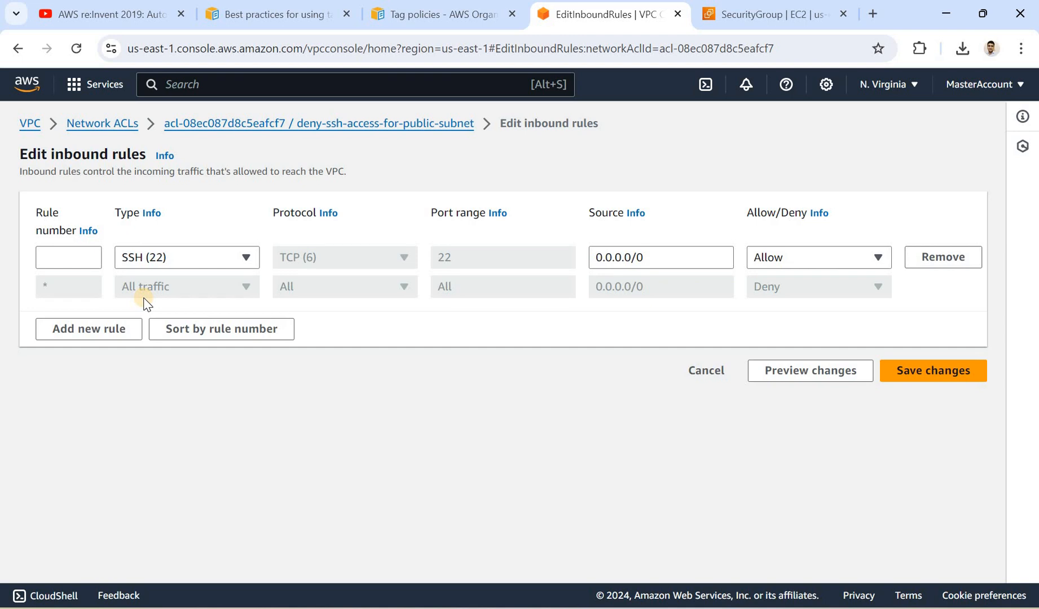
click(83, 260)
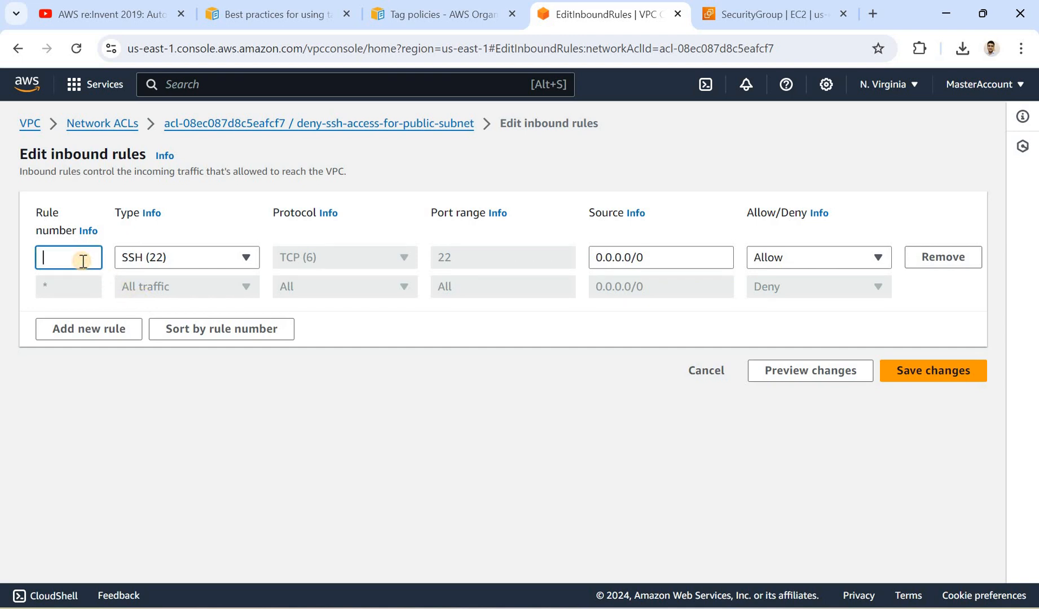
text(90)
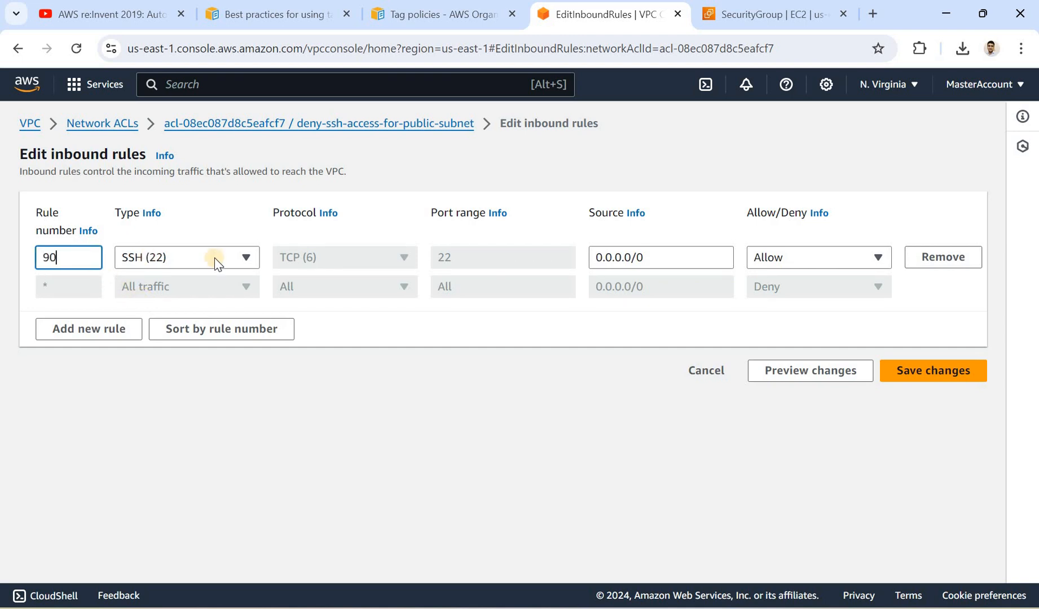
click(800, 265)
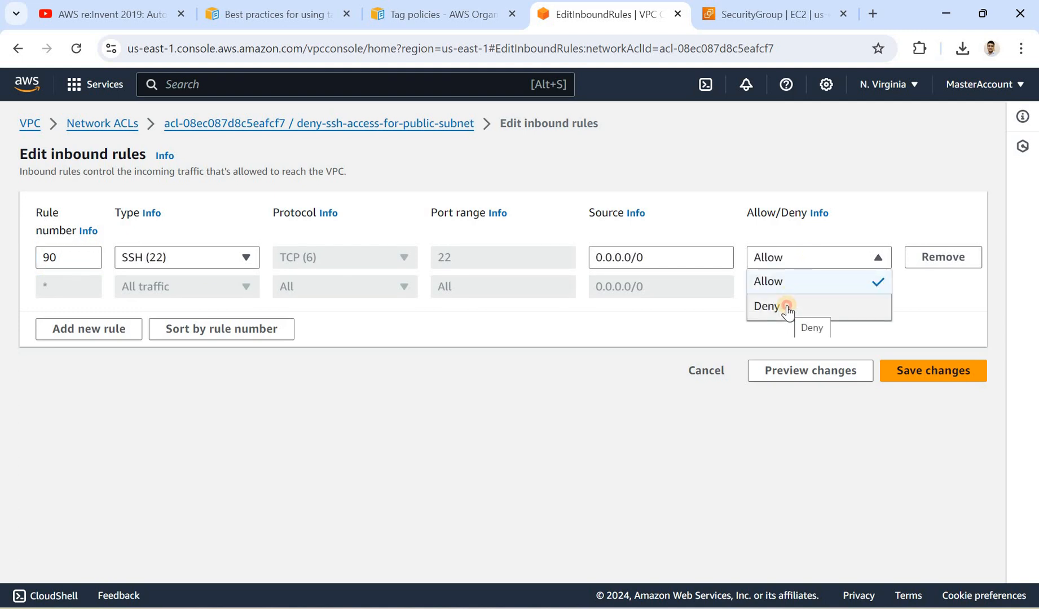
click(787, 308)
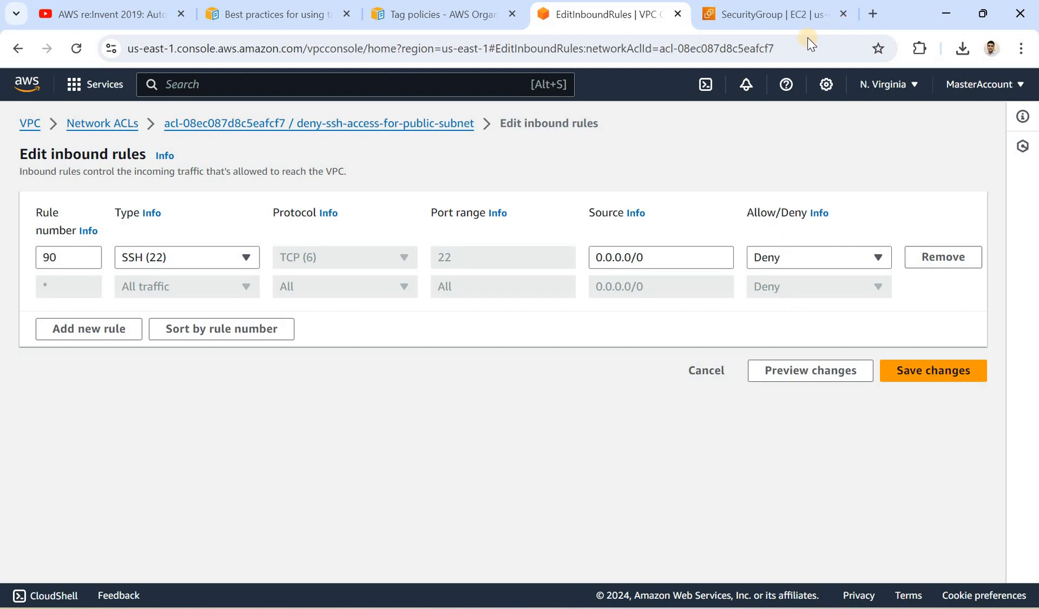
- Check the inbound SSH rule of the my-lab-sg security group, then return to the ACL's inbound rule editor
click(798, 25)
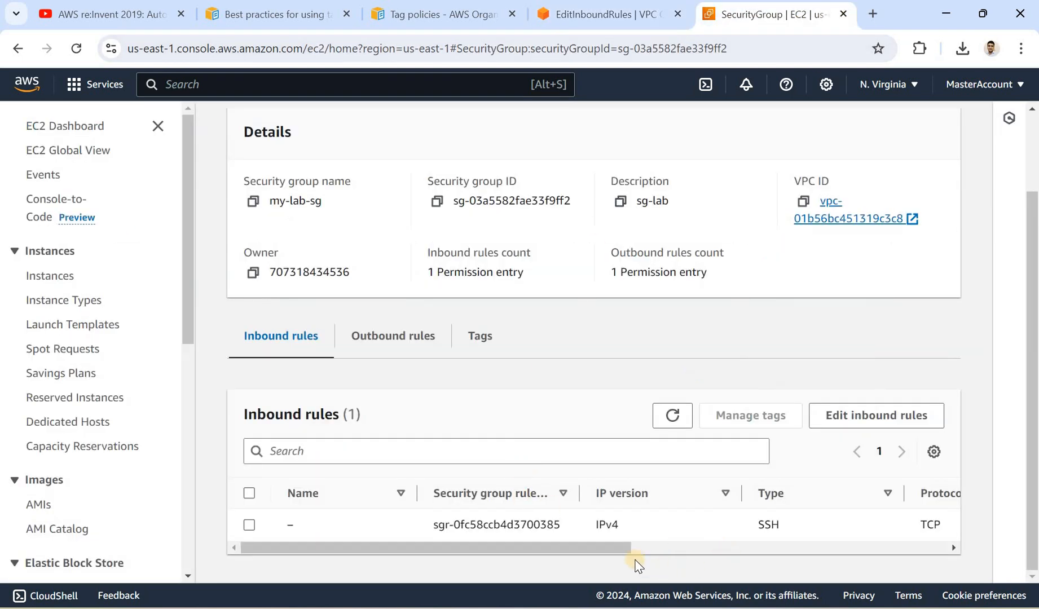
click(815, 547)
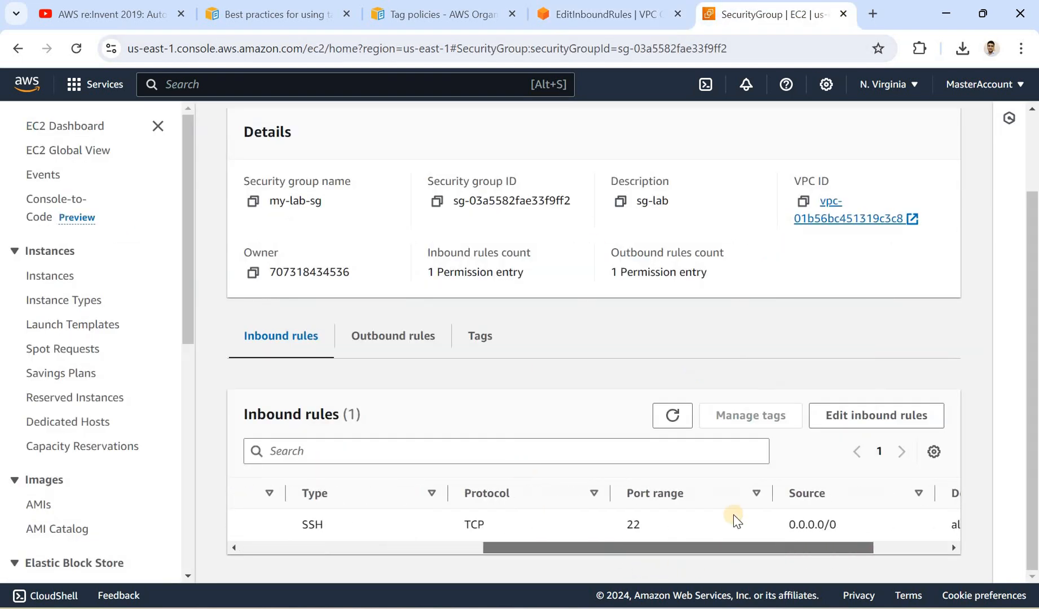
scroll(738, 522, left, 2)
click(732, 525)
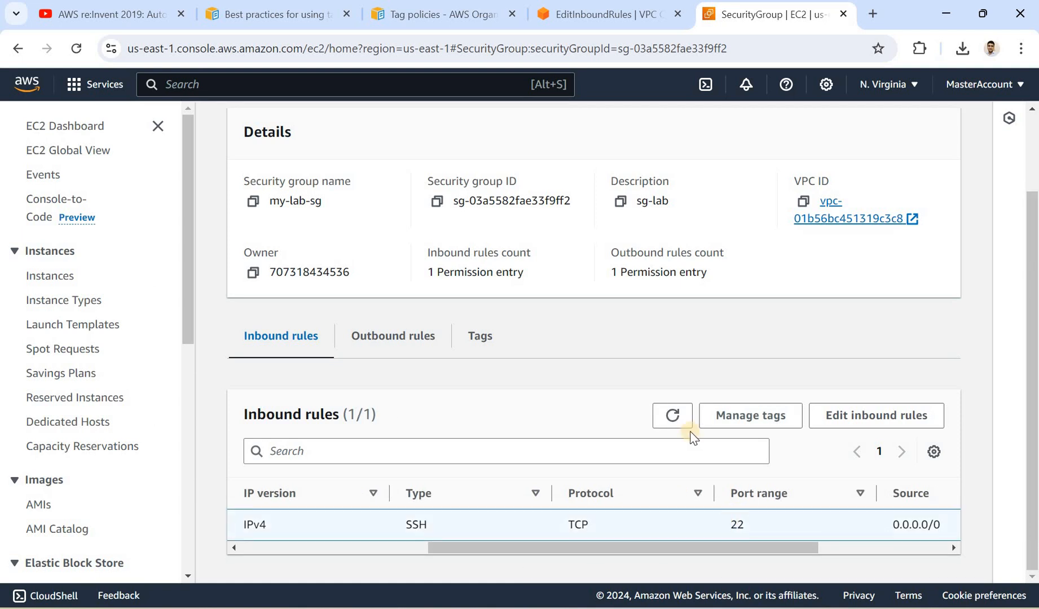
click(600, 15)
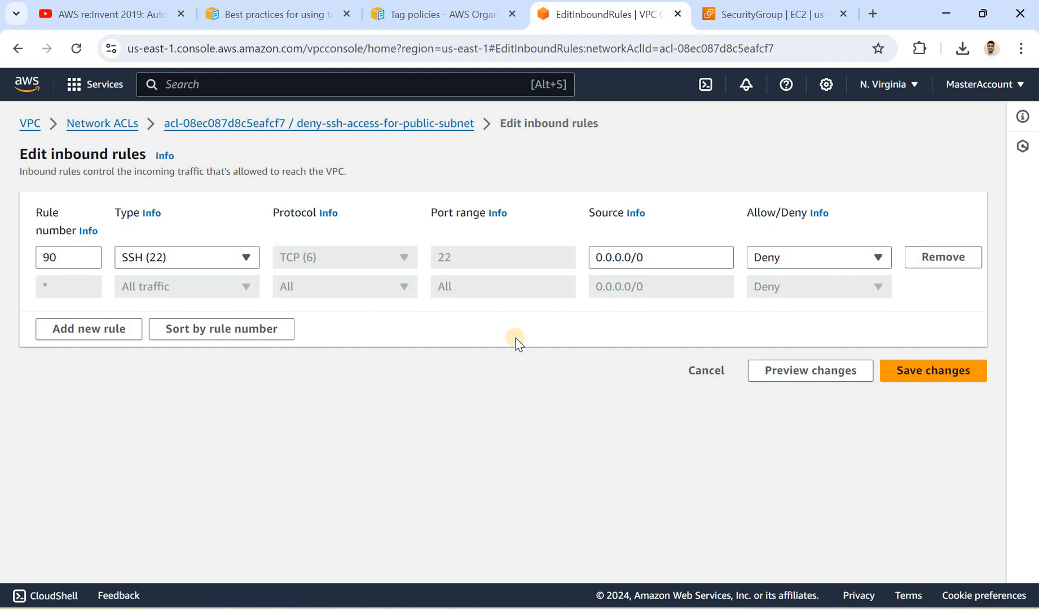
- Save the ACL's inbound rule changes and review the subnet associations of deny-ssh-access-for-public-subnet
click(929, 374)
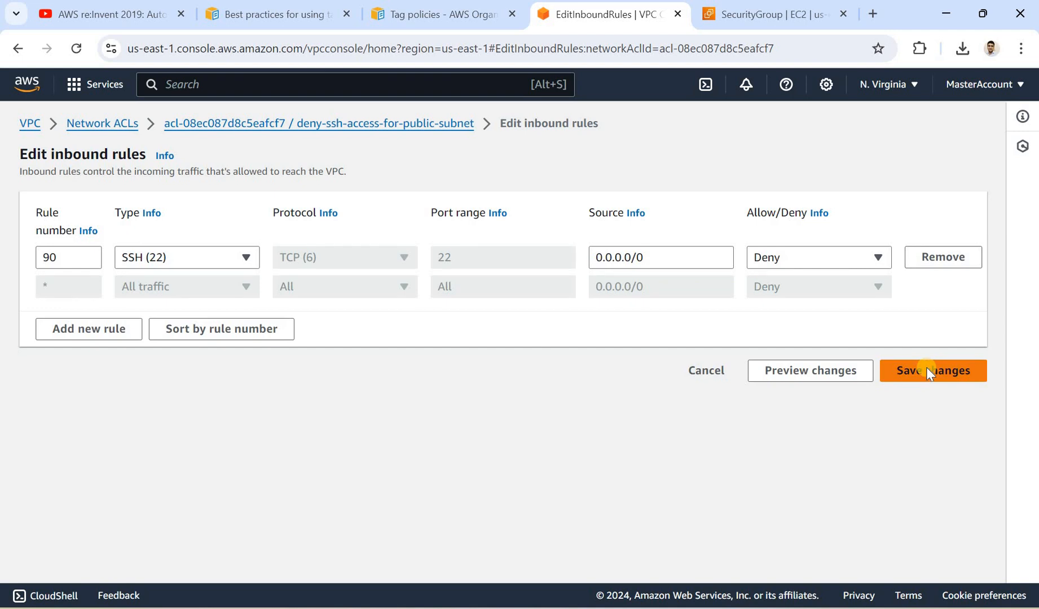
click(928, 373)
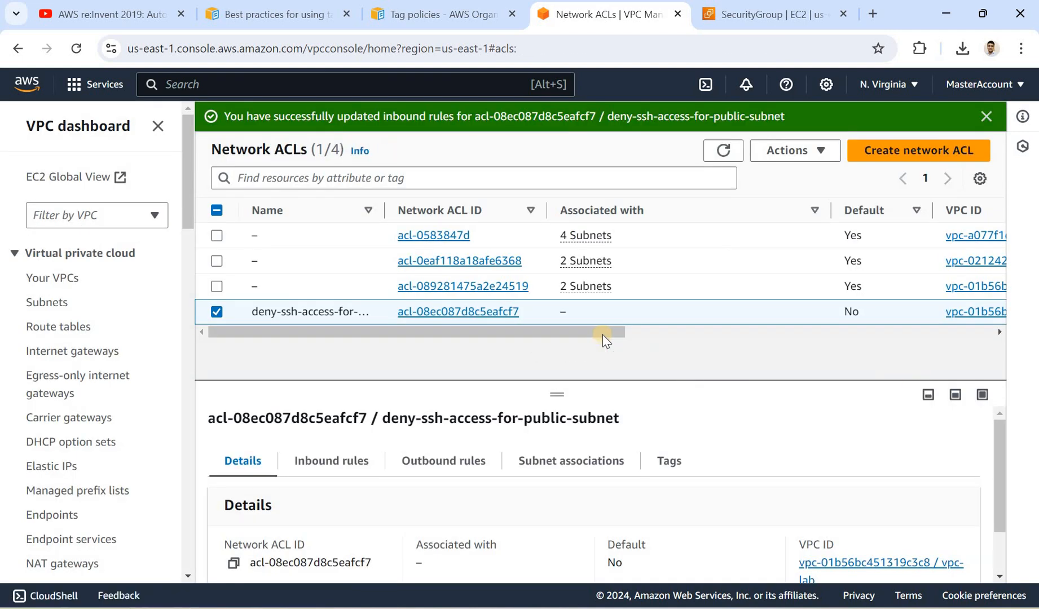
click(548, 470)
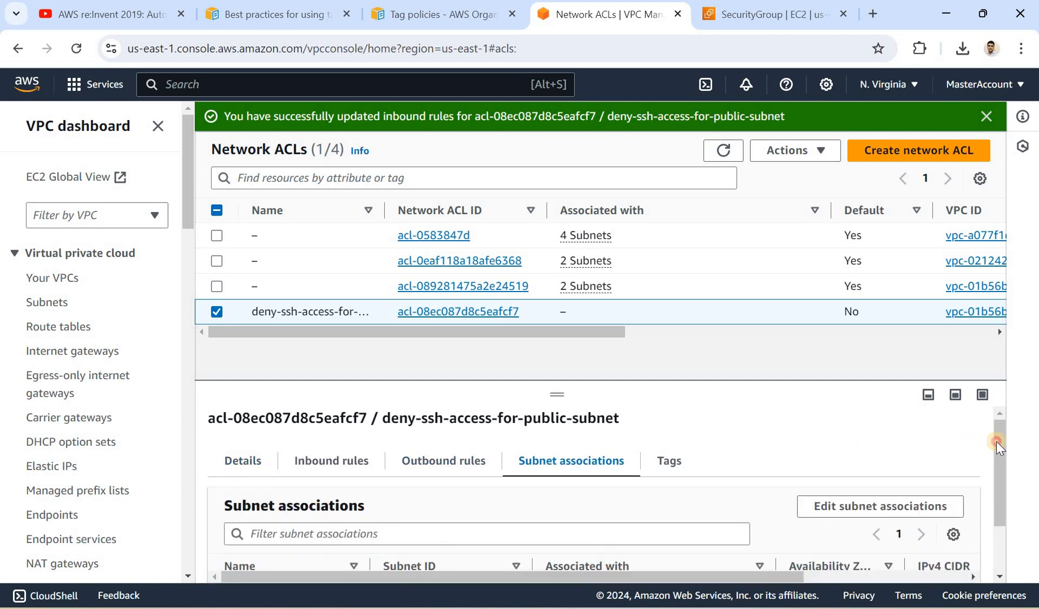
scroll(1001, 514, down, 2)
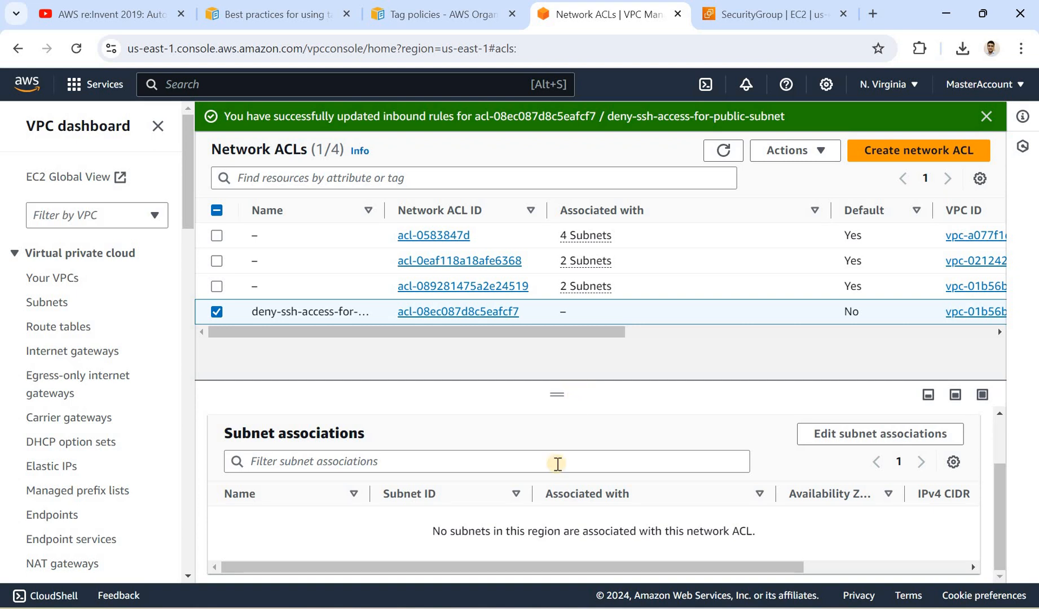
click(420, 571)
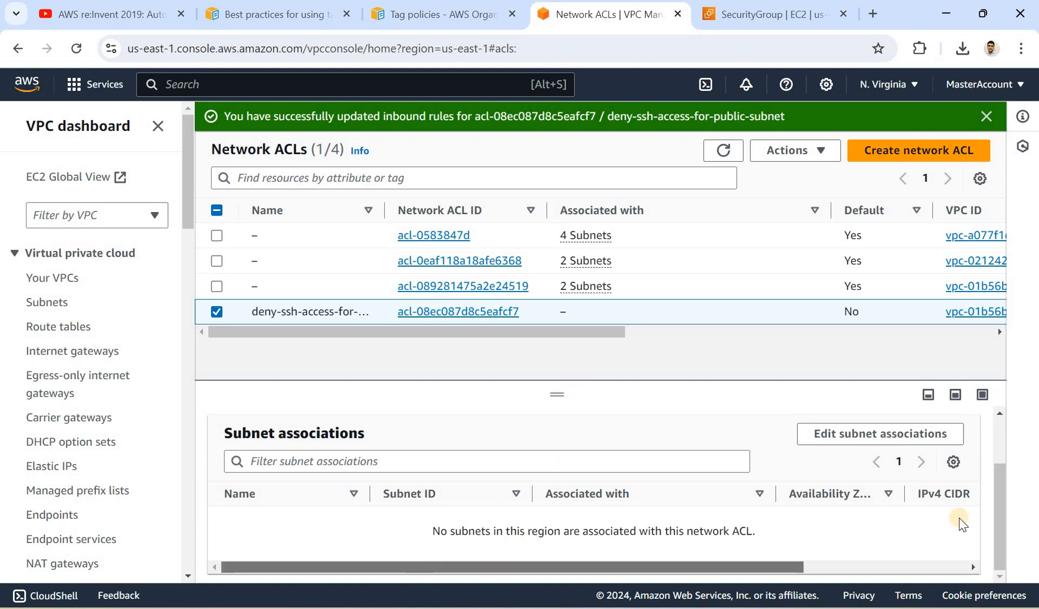
click(997, 466)
scroll(997, 464, up, 1)
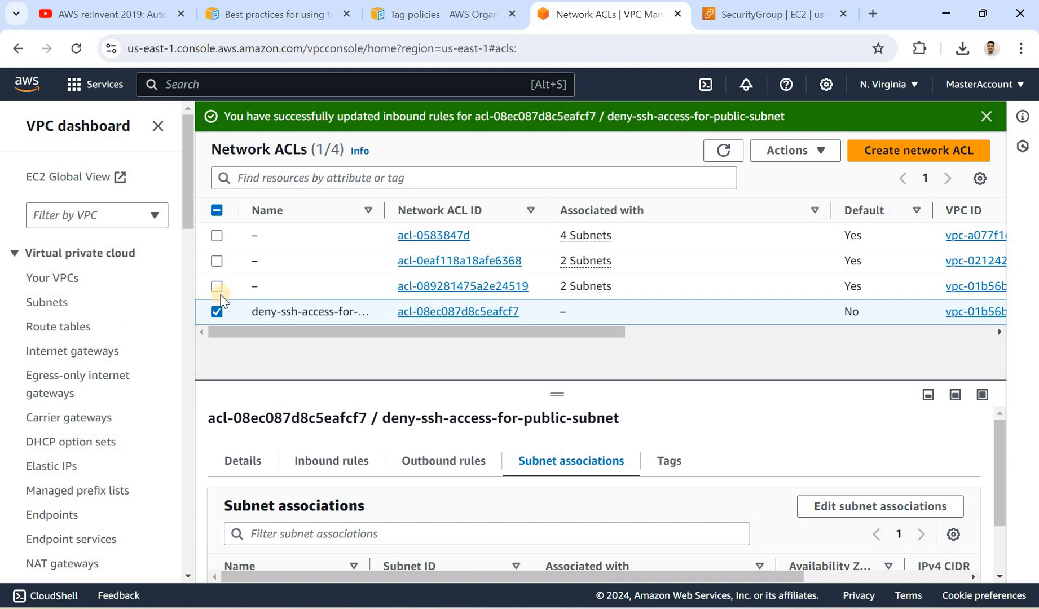
click(217, 312)
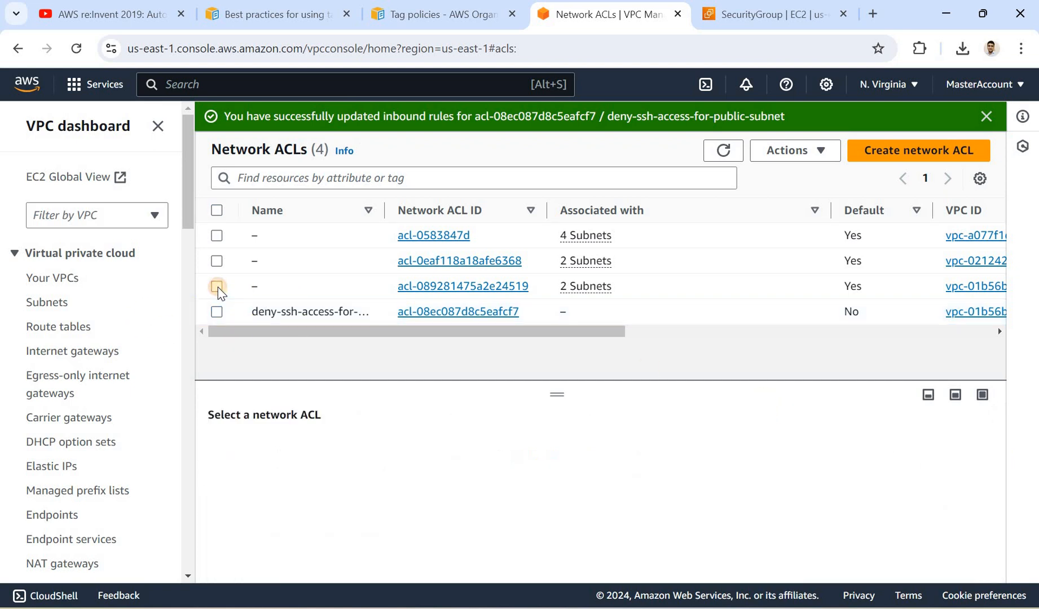
click(216, 287)
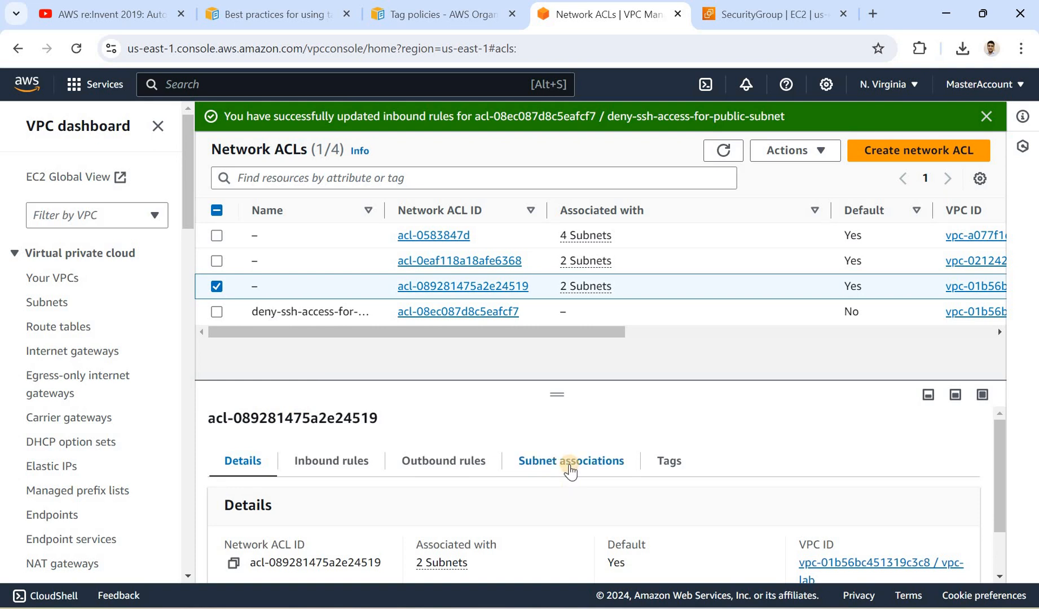
click(570, 462)
click(845, 505)
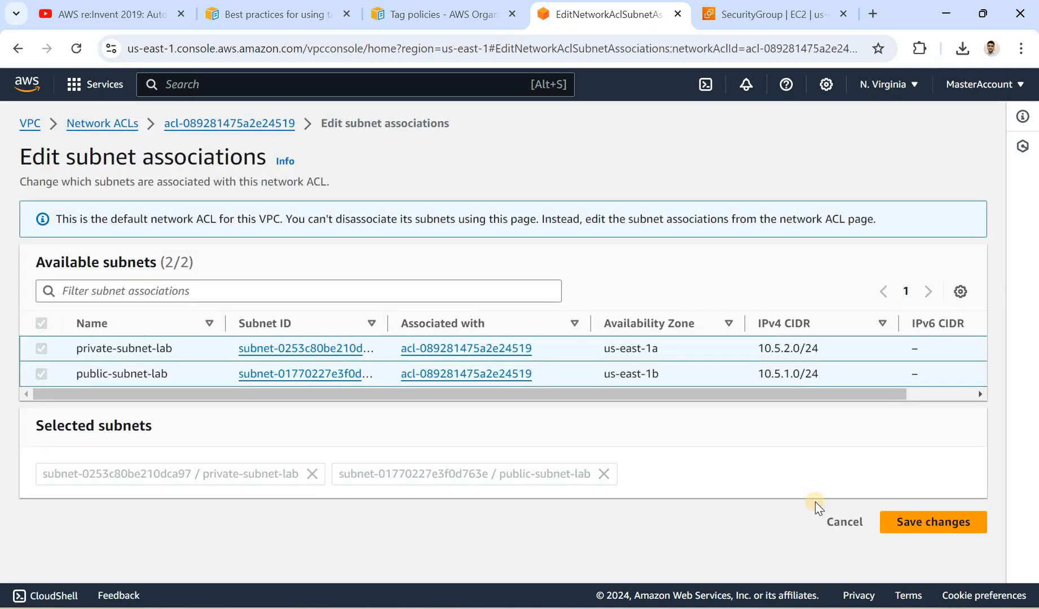
click(836, 524)
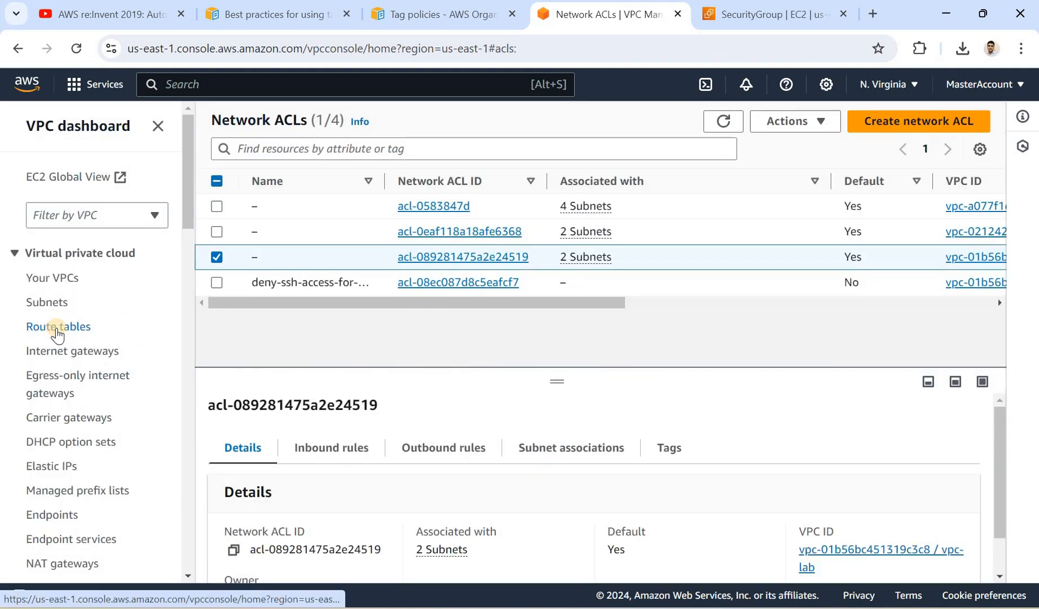
- Select public-subnet-lab in the list of subnets and display its network ACL association
click(57, 328)
click(45, 302)
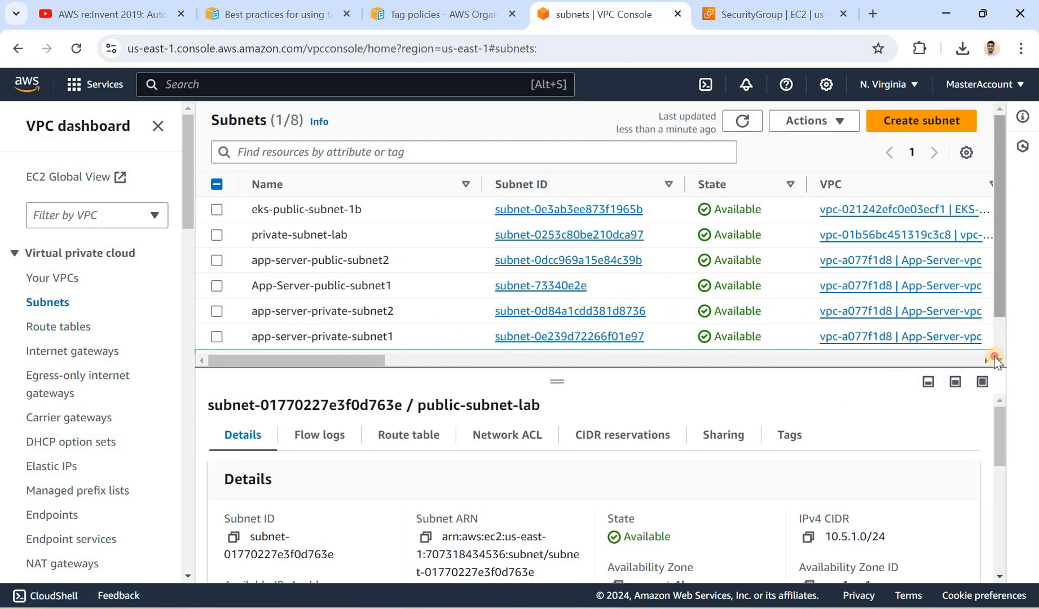
scroll(996, 361, down, 2)
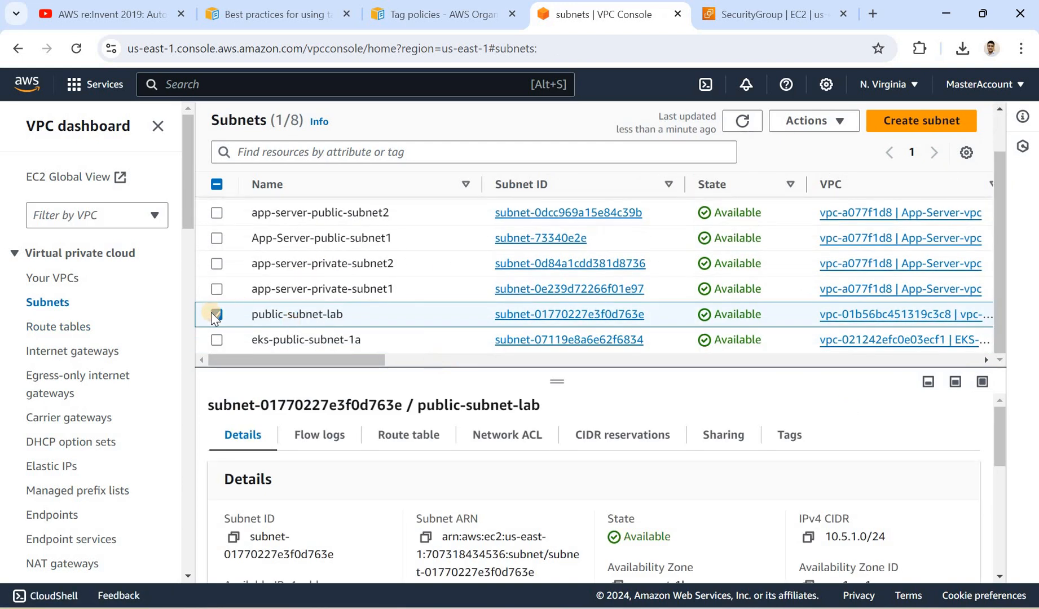
click(215, 314)
click(215, 314)
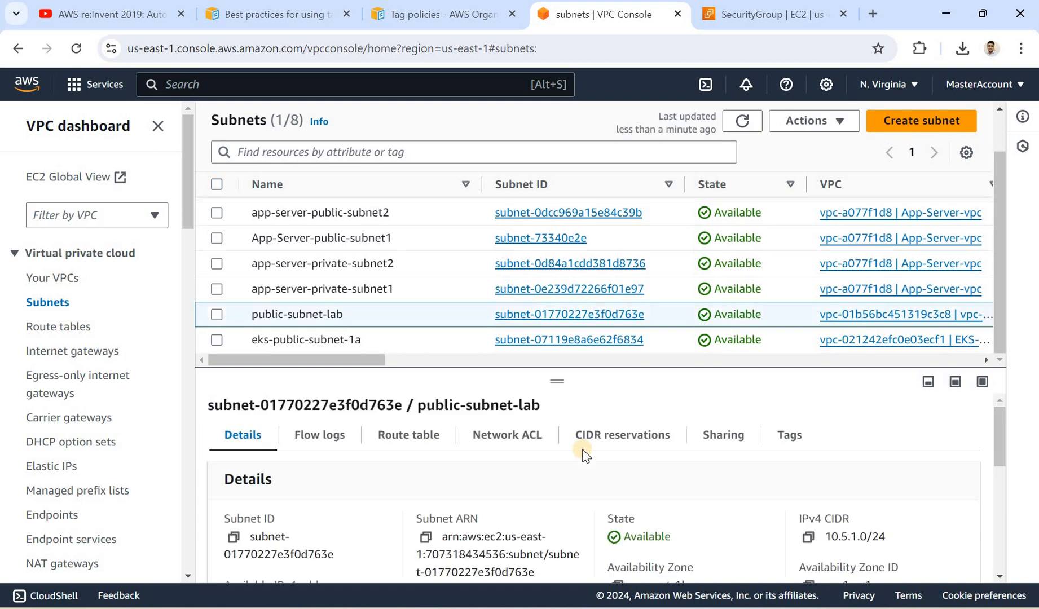
click(528, 448)
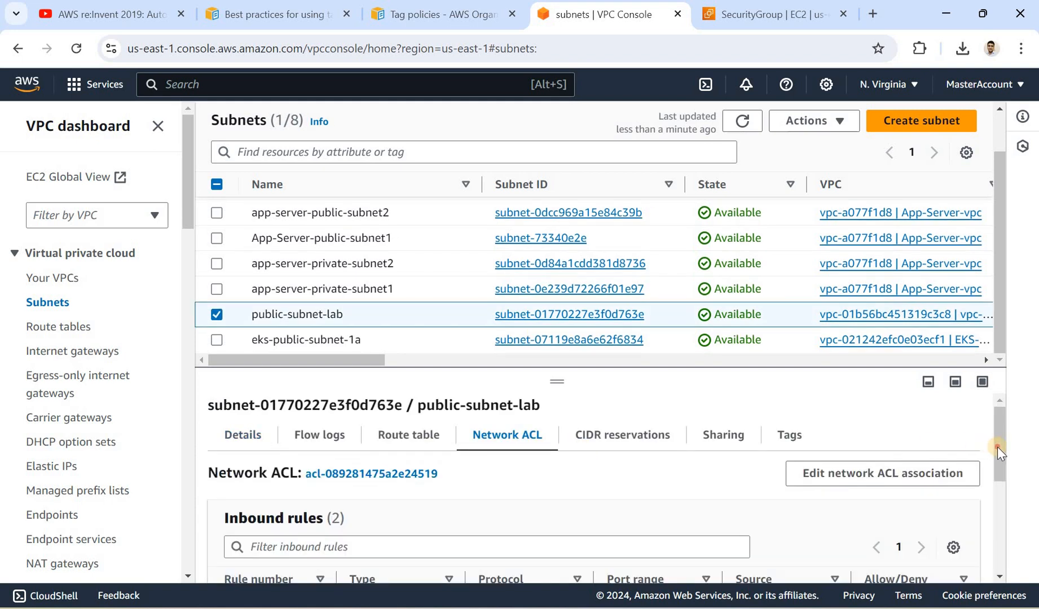
drag(998, 453, 997, 429)
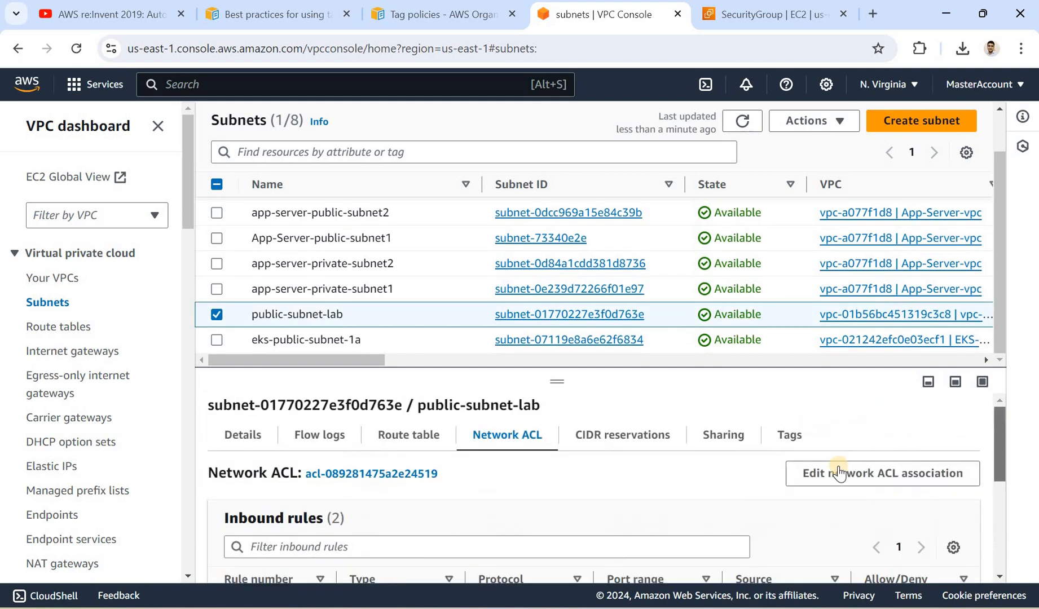
- Associate public-subnet-lab with the deny-ssh-access-for-public-subnet network ACL and save the association
click(839, 473)
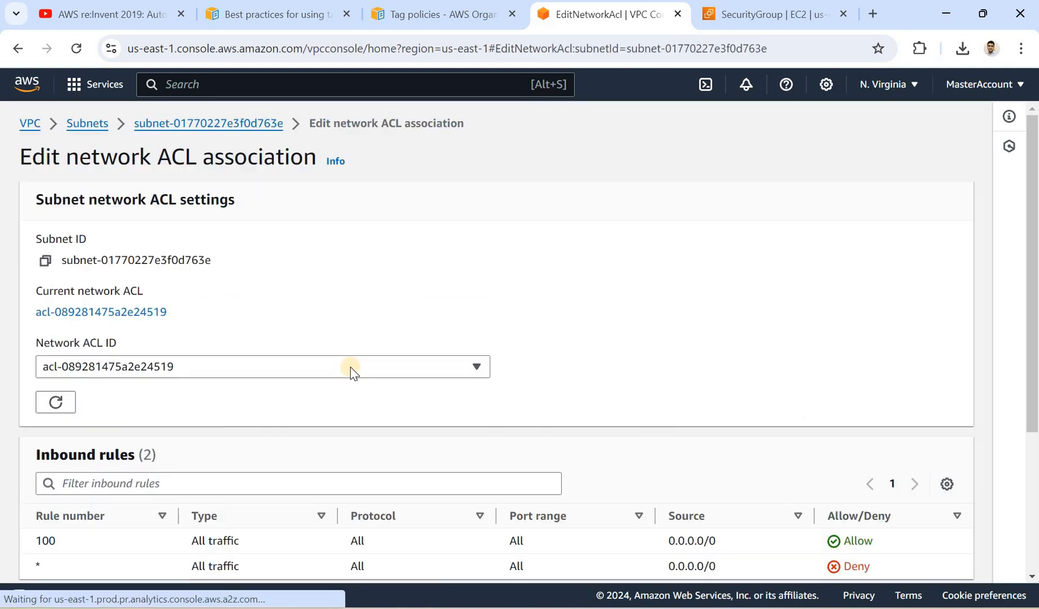
click(216, 369)
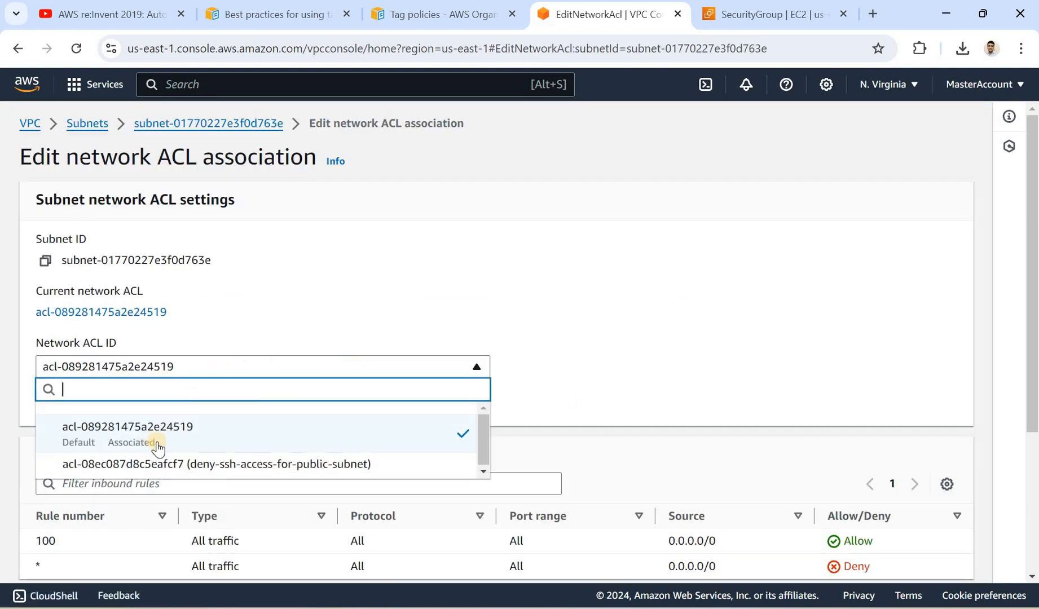
click(224, 471)
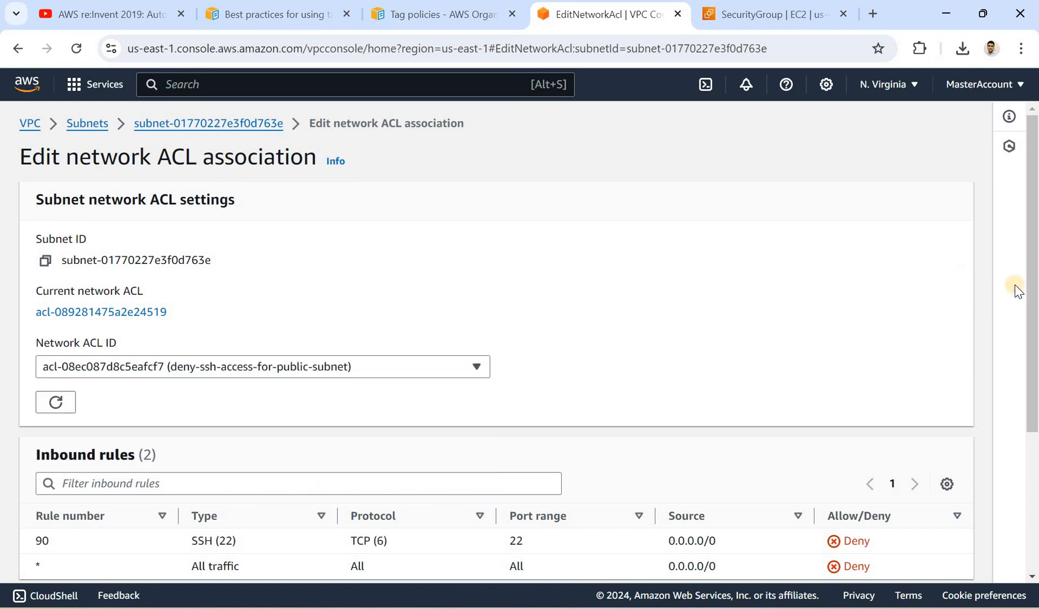
drag(1022, 353, 1024, 429)
scroll(946, 527, down, 3)
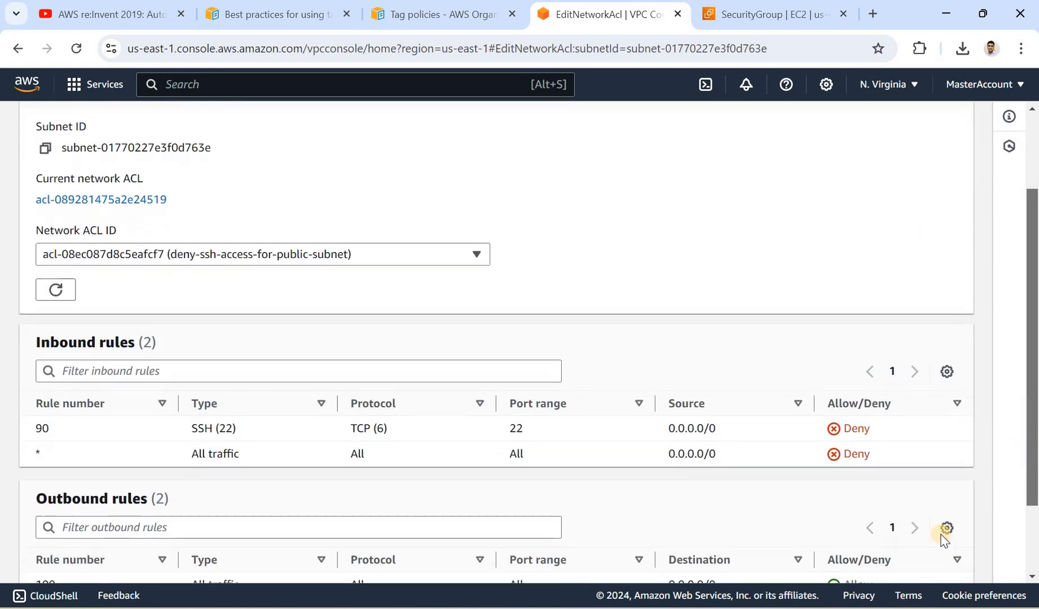
click(931, 561)
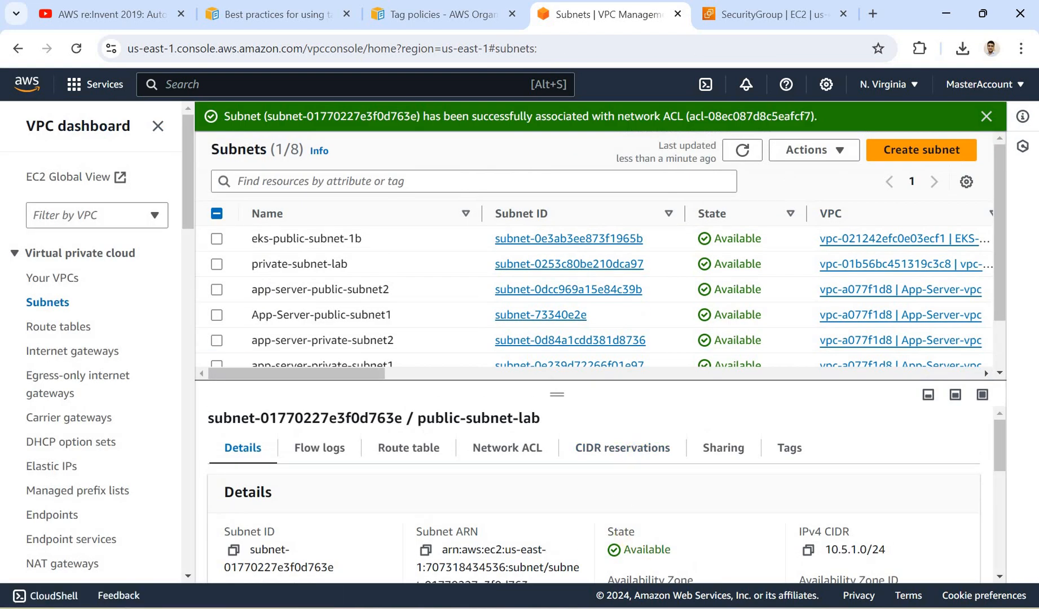
- Switch to the open PuTTY session of ec2-user and duplicate it to test a new SSH connection
mouse_move(671, 606)
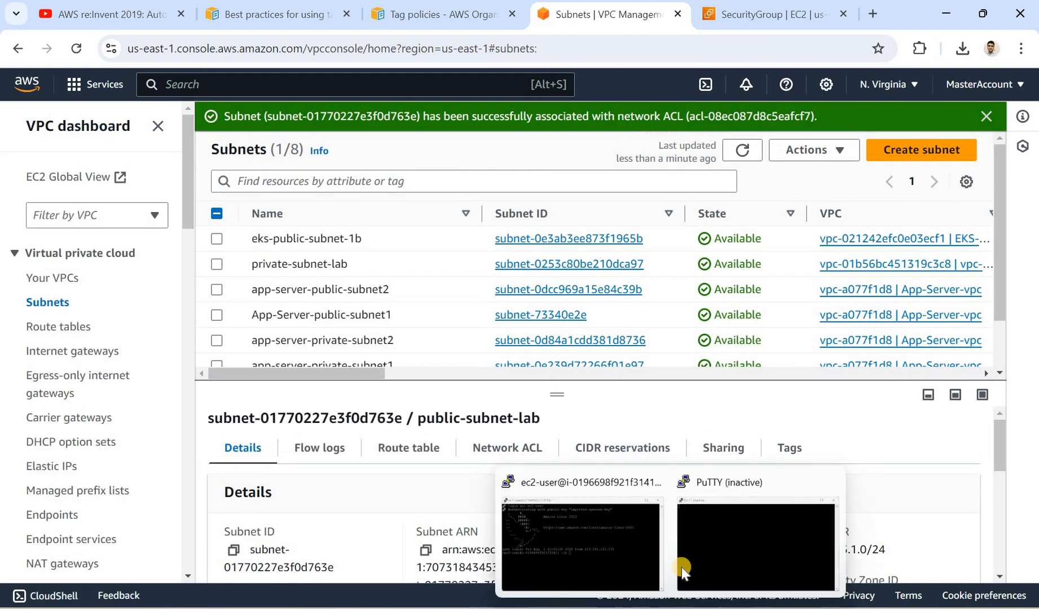
click(596, 533)
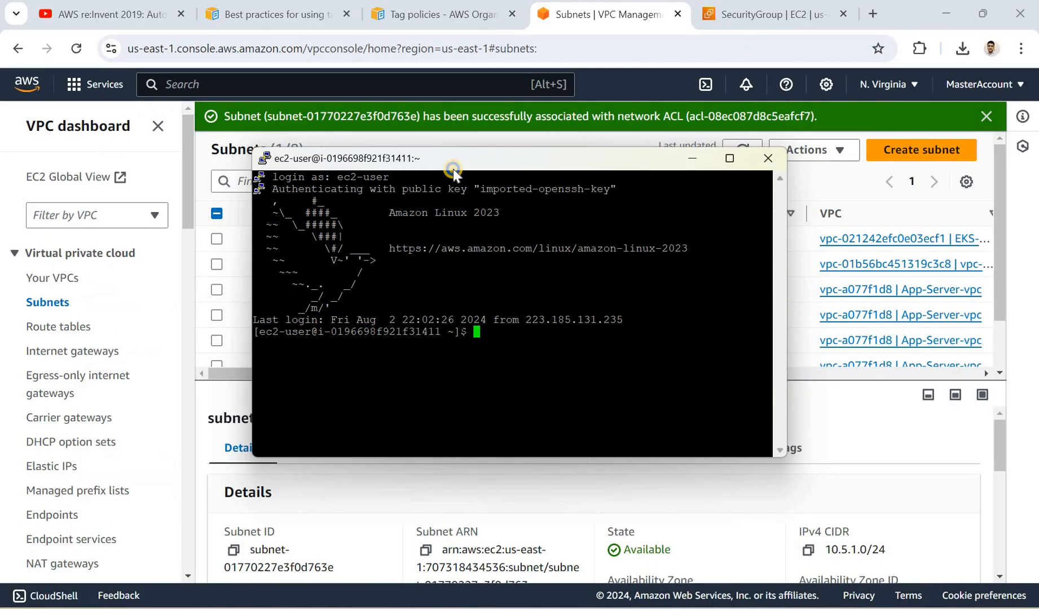
right_click(452, 169)
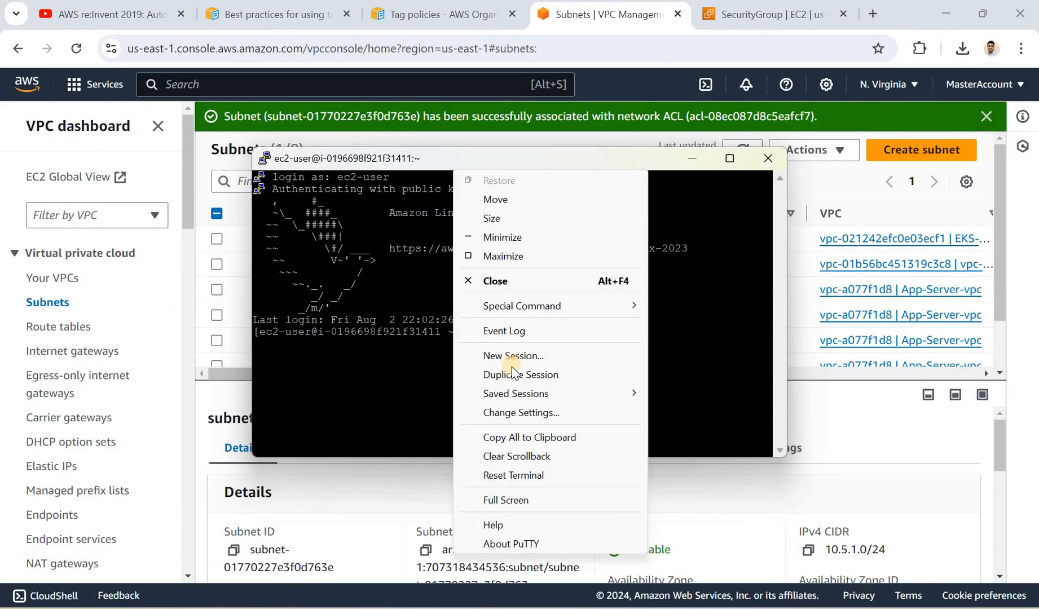
click(517, 377)
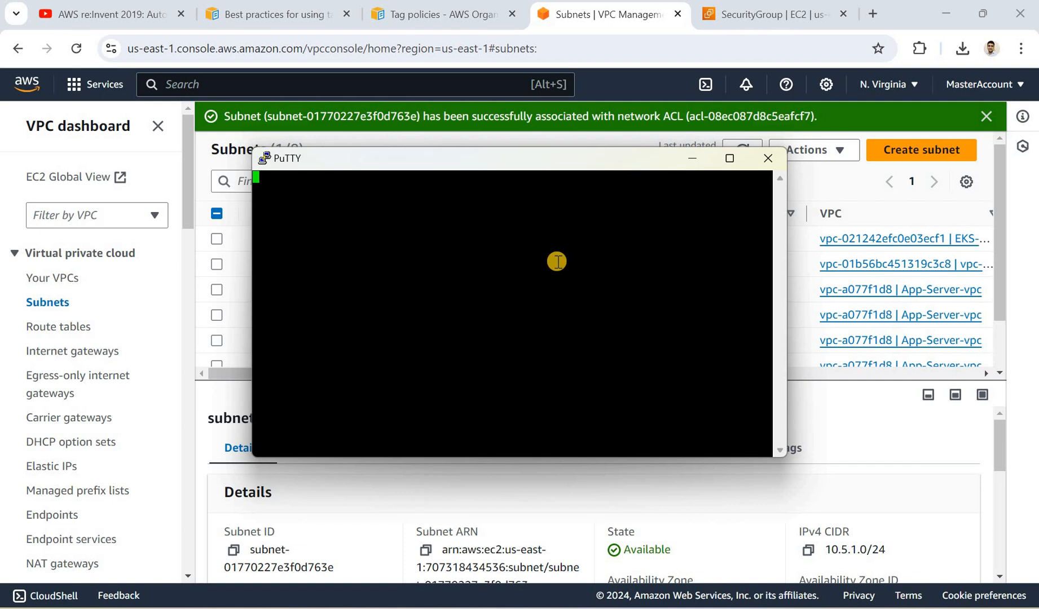
- Go back to the VPC console's network ACLs and check the subnet associations of deny-ssh-access-for-public-subnet
click(985, 115)
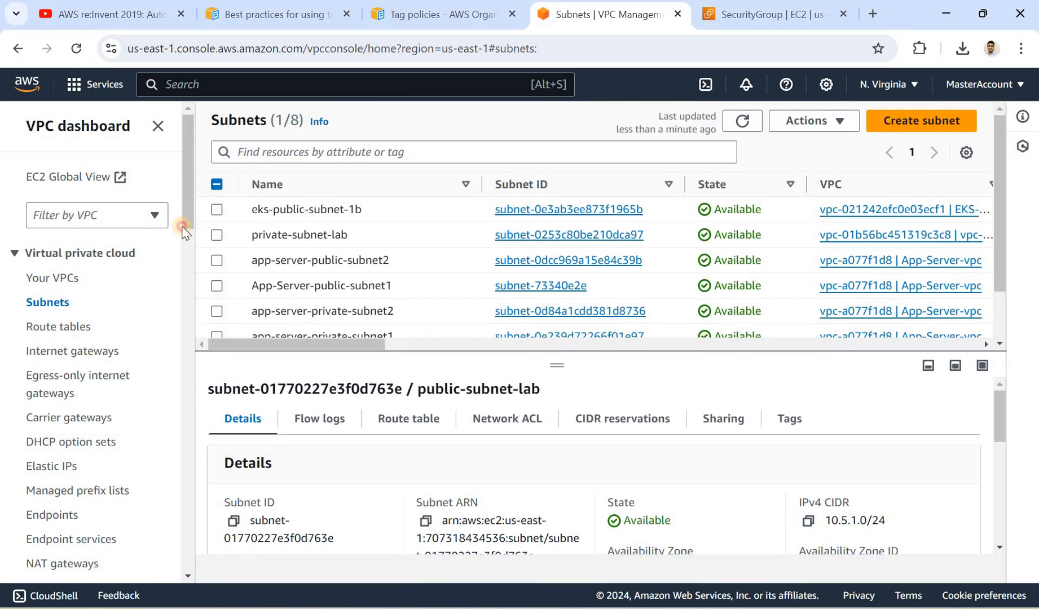
scroll(186, 333, down, 10)
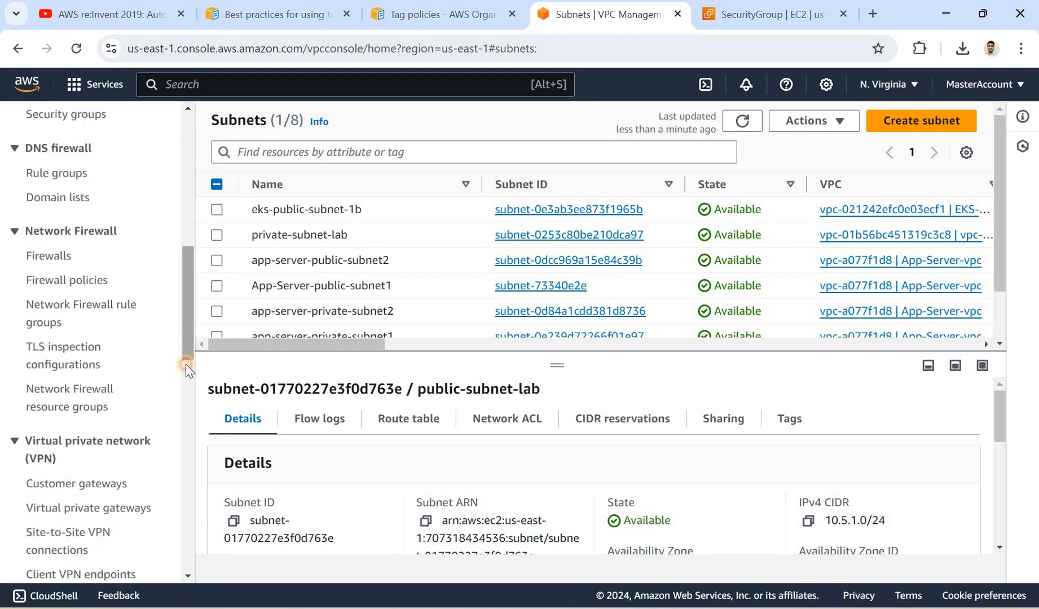
scroll(188, 386, down, 4)
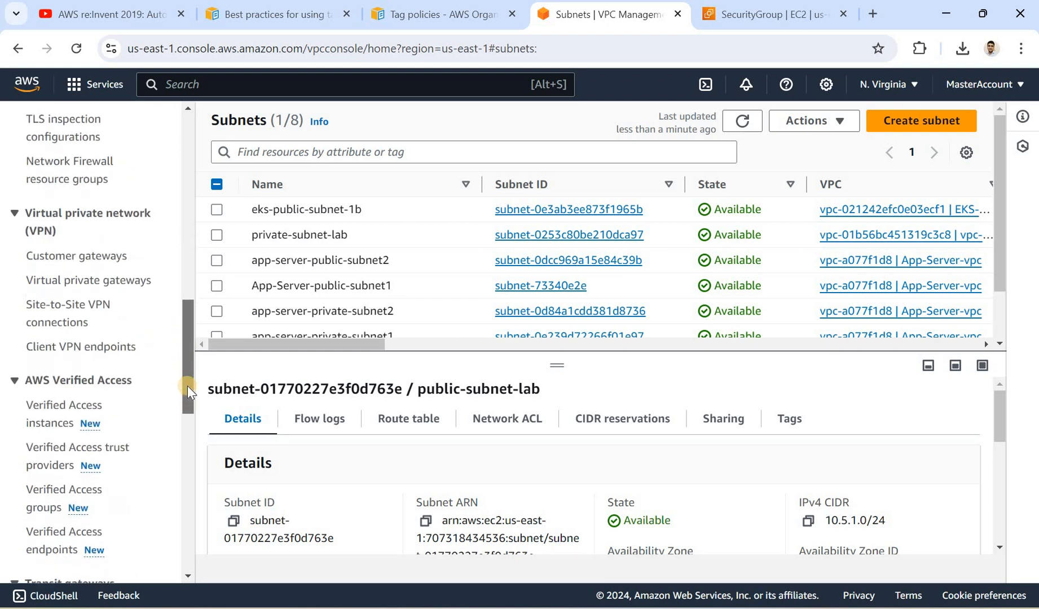
click(187, 286)
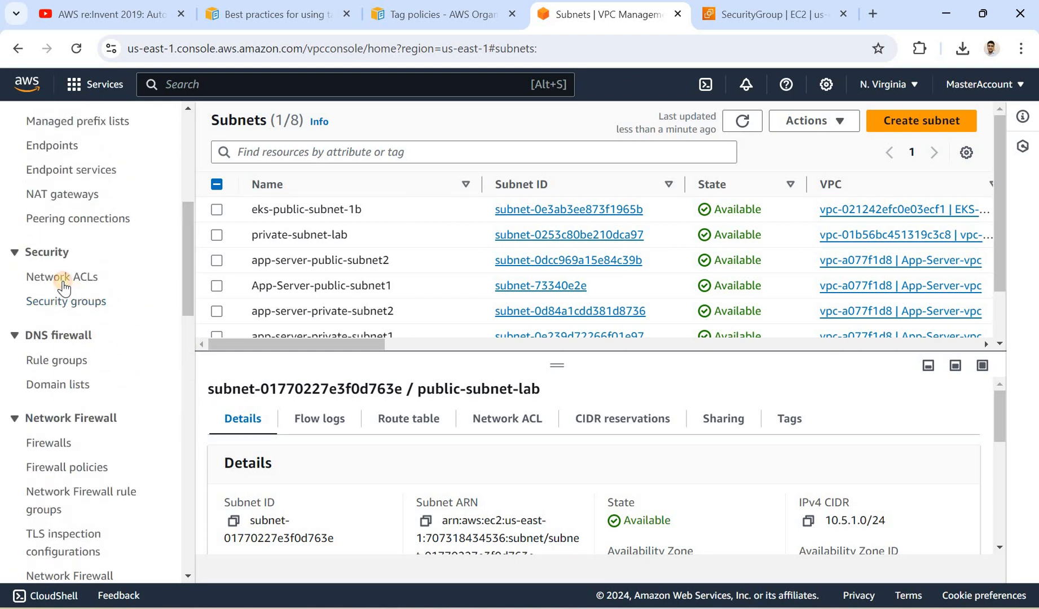
click(63, 277)
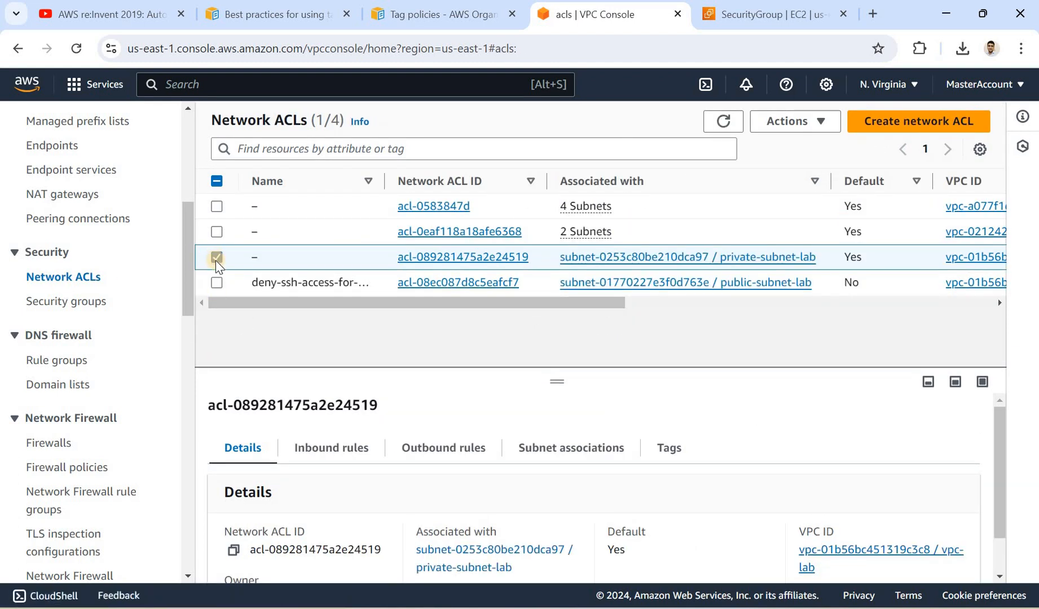
click(214, 280)
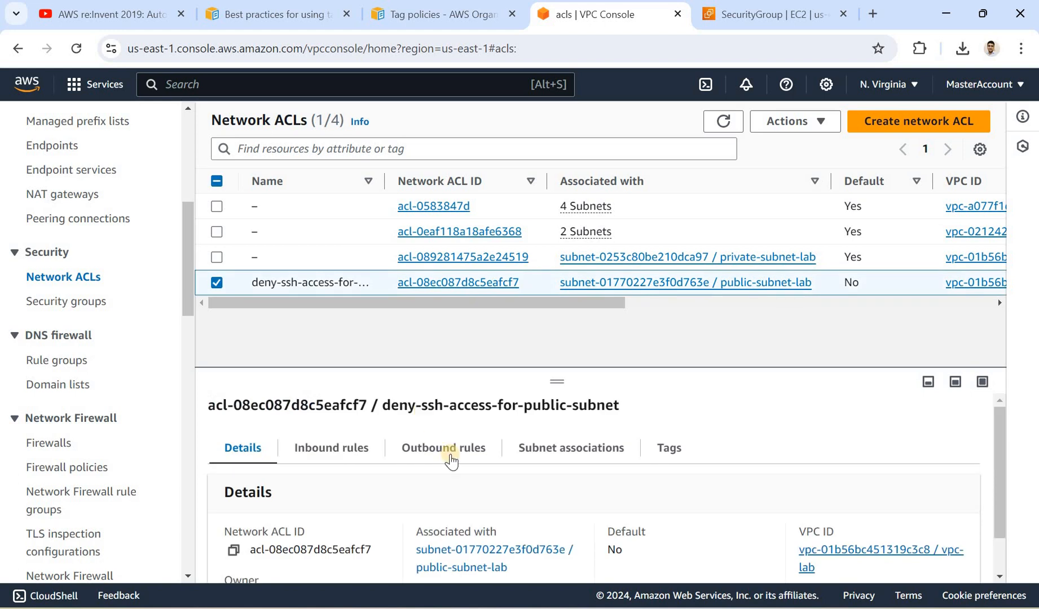
click(545, 447)
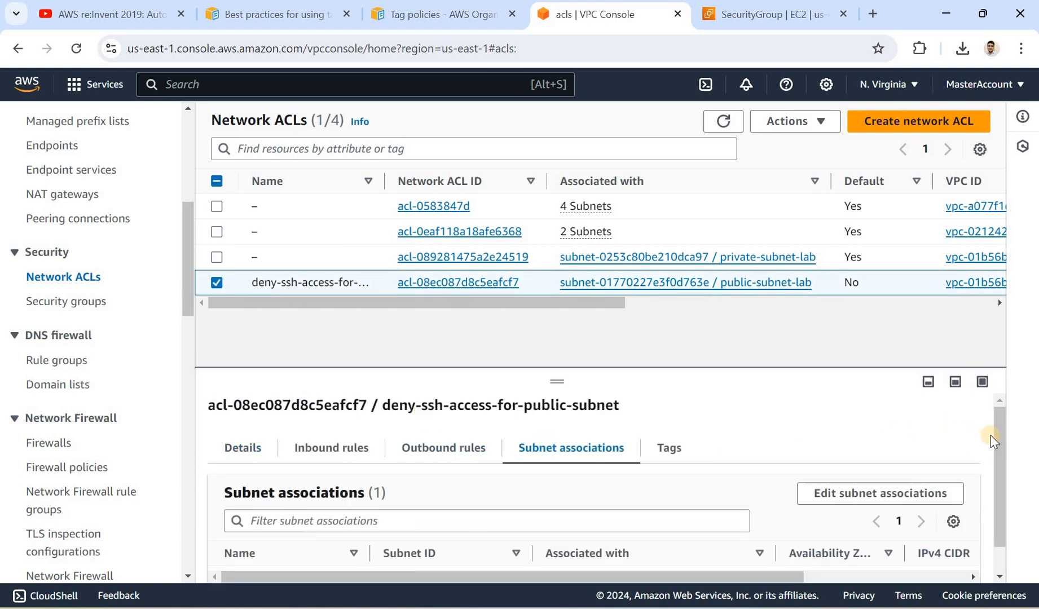
scroll(1002, 522, down, 1)
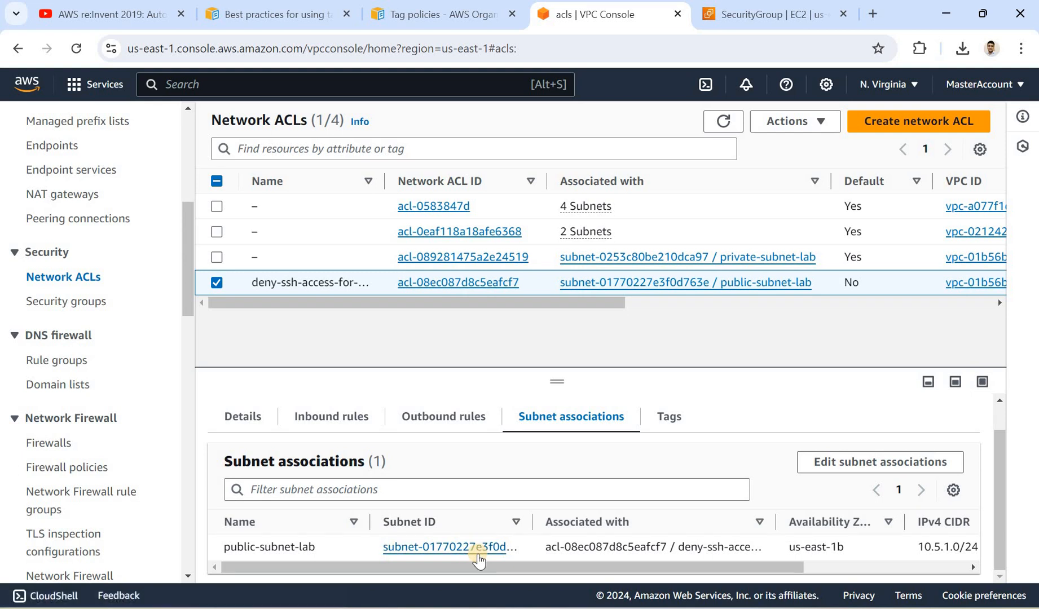
- Review the outbound and inbound rules of the deny-ssh-access-for-public-subnet ACL
click(443, 415)
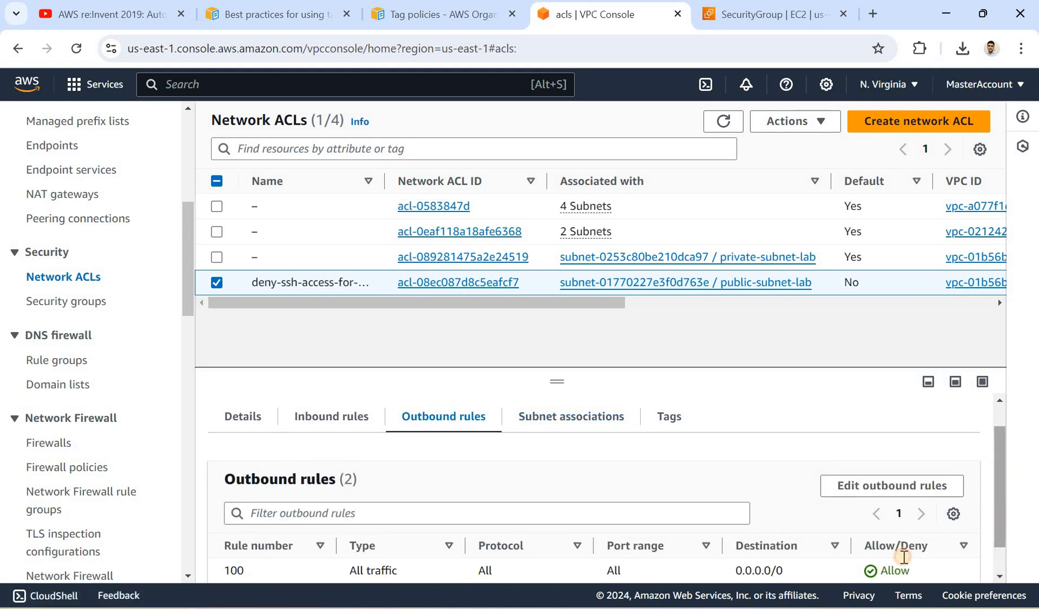
scroll(902, 556, down, 1)
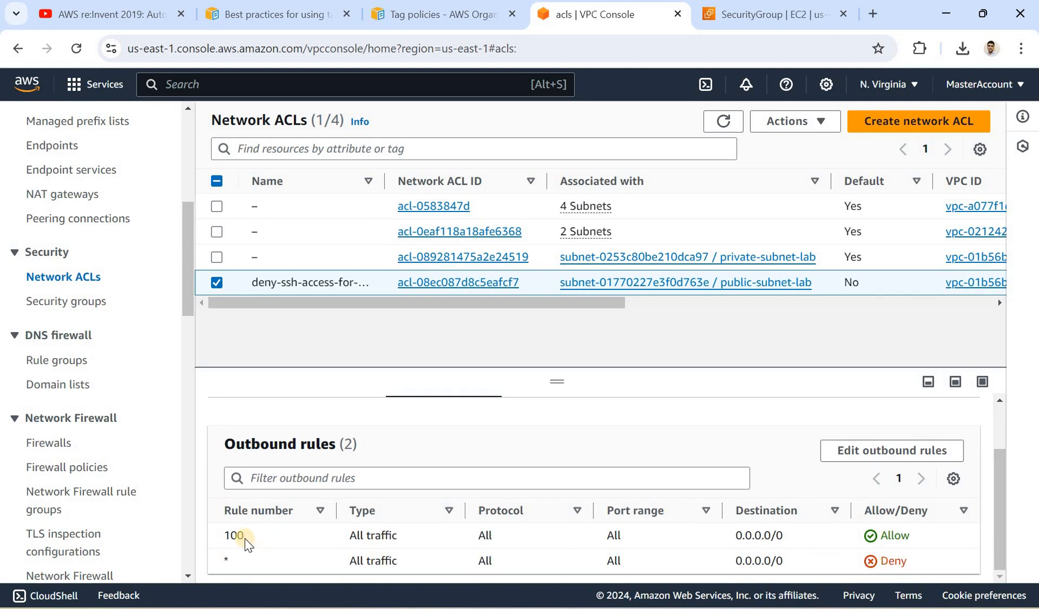
drag(1002, 506, 999, 445)
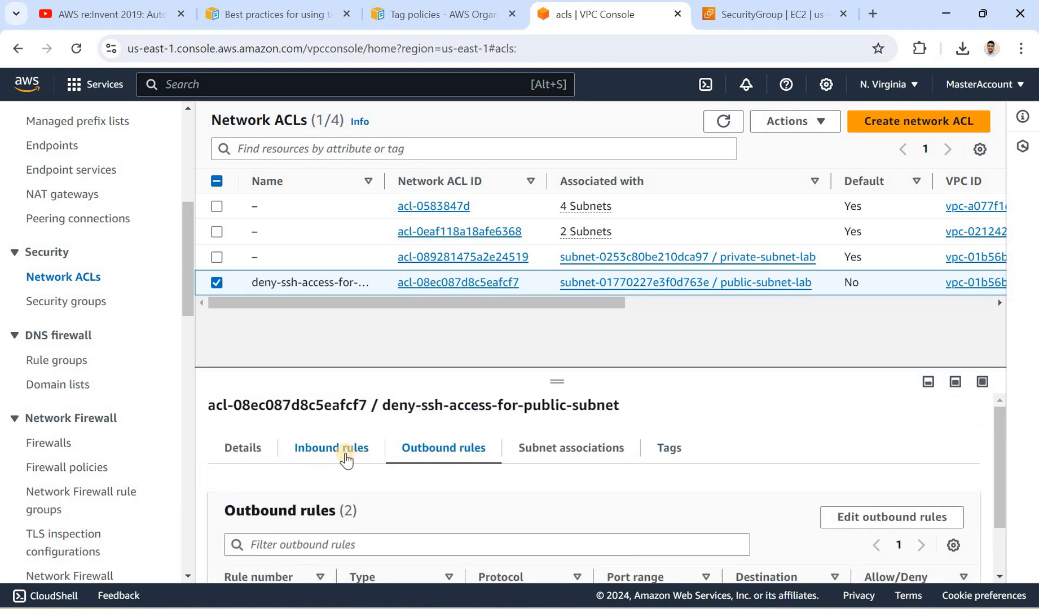
click(346, 459)
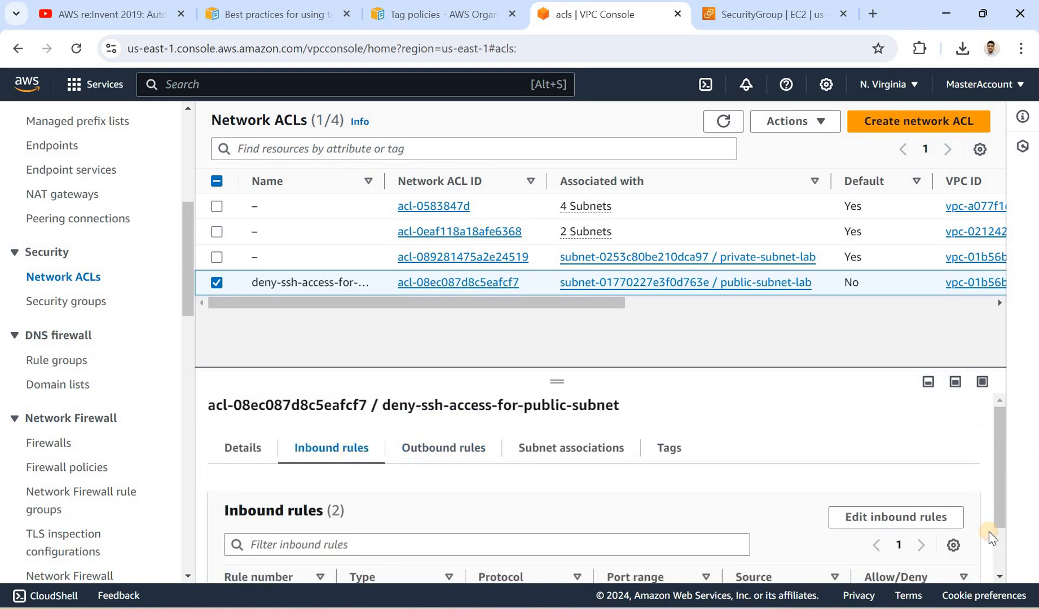
scroll(640, 529, down, 2)
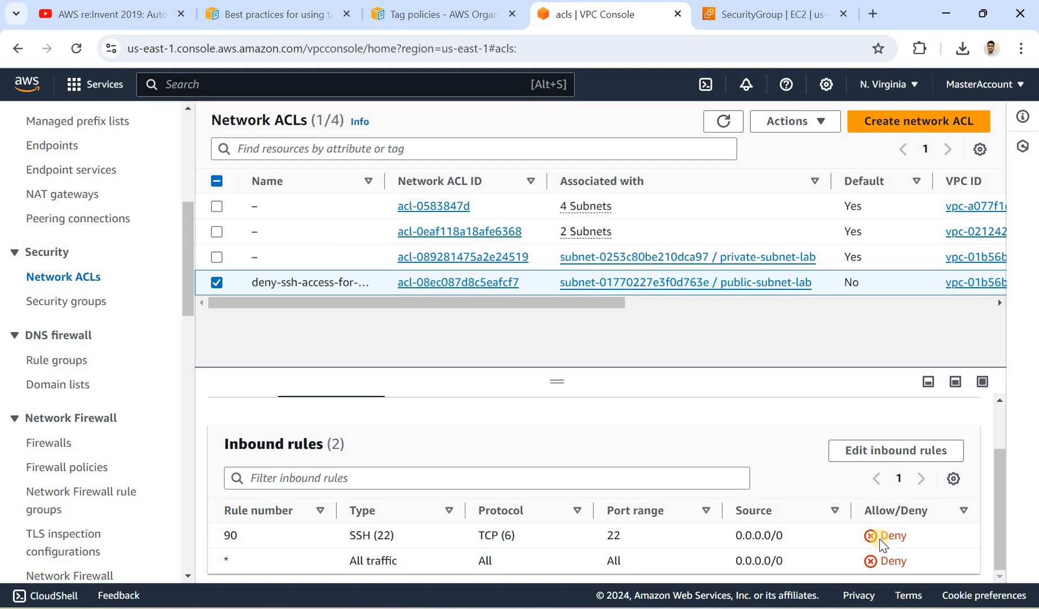
- Remove inbound rule 90 for SSH (22) from deny-ssh-access-for-public-subnet and save the changes
click(879, 455)
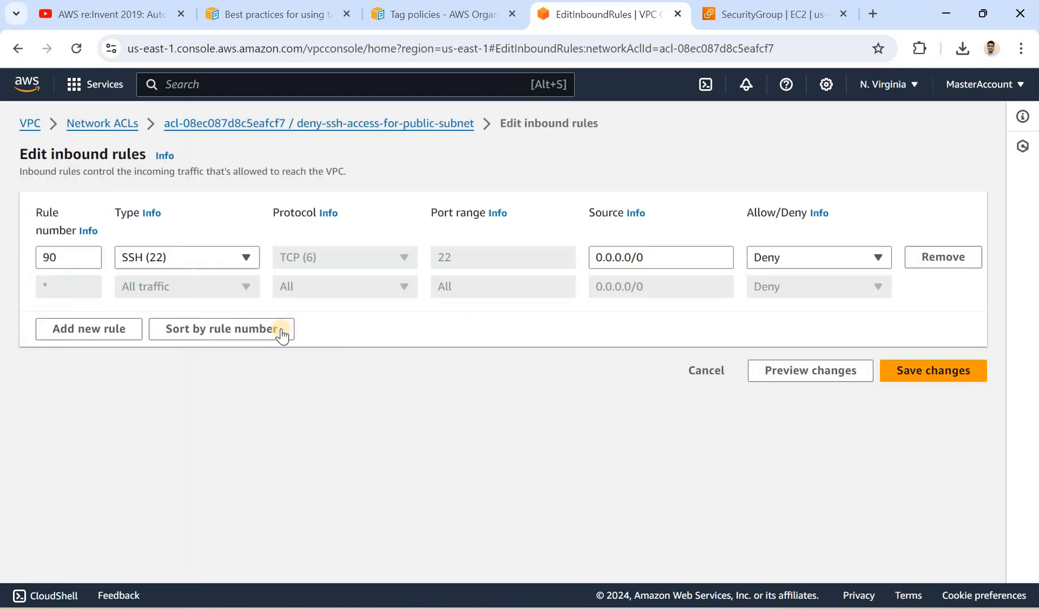
click(922, 258)
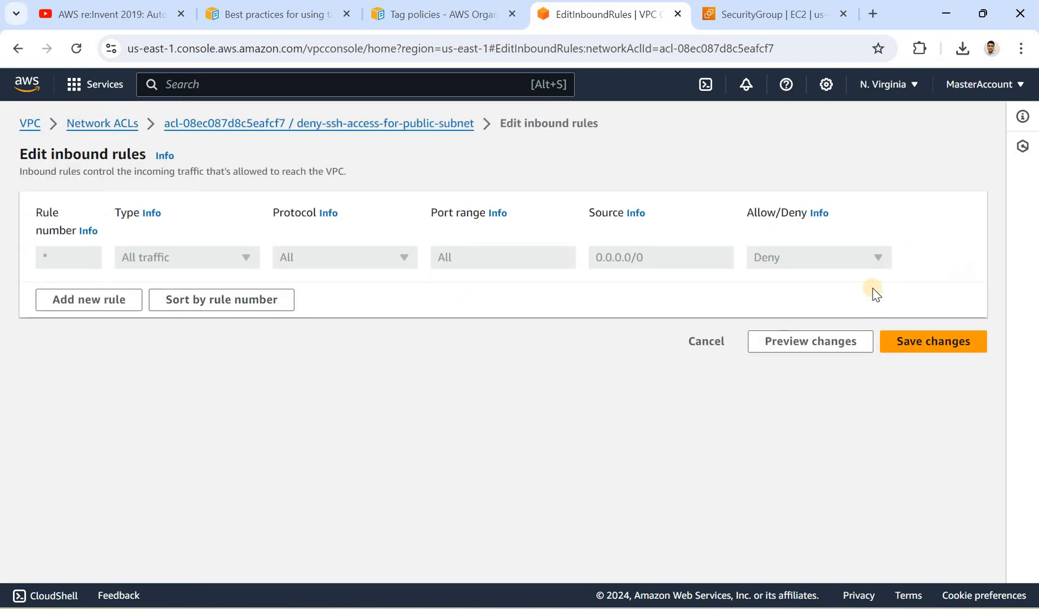
click(934, 342)
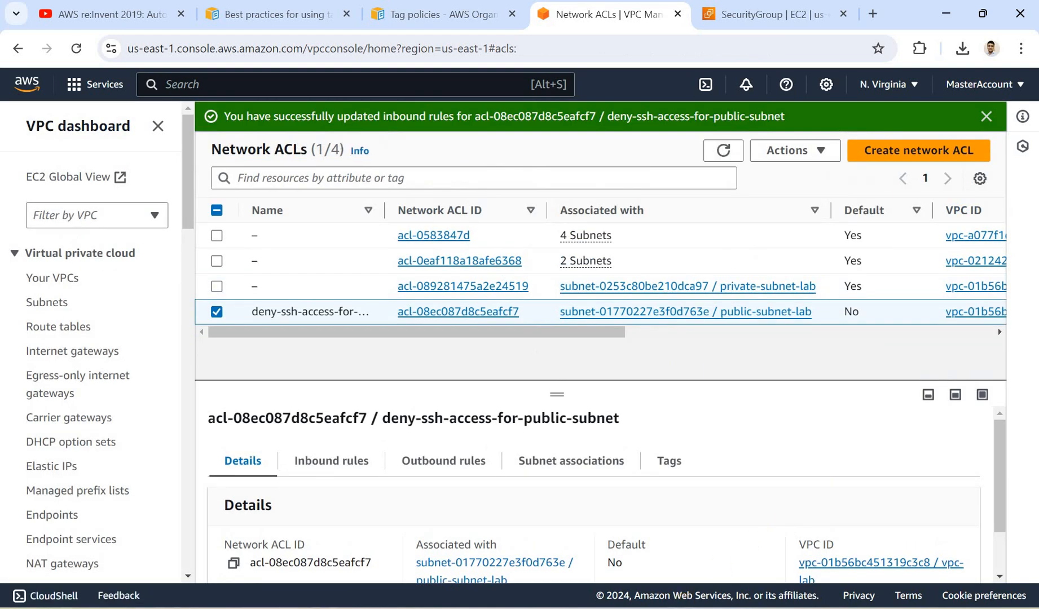
- Switch to PuTTY, close the old inactive window and restart the timed-out session to 44.204.209.29
mouse_move(639, 566)
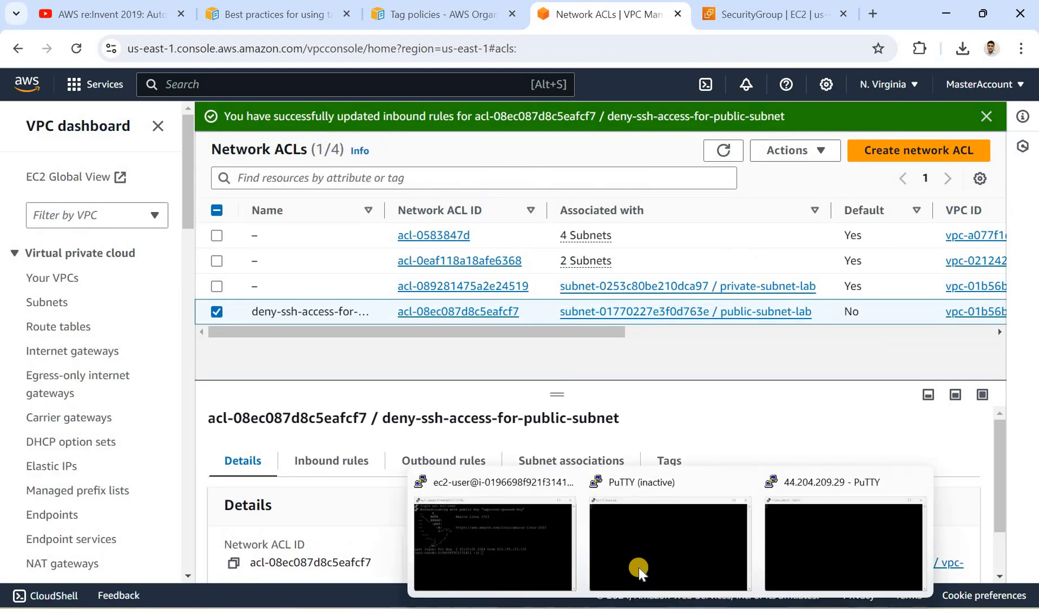
click(668, 551)
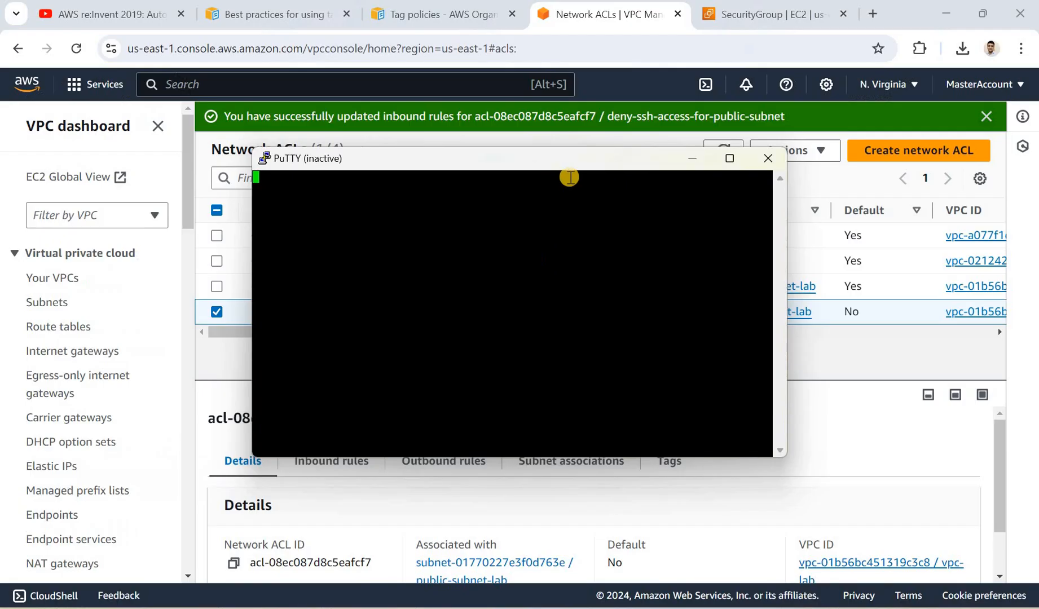
click(768, 160)
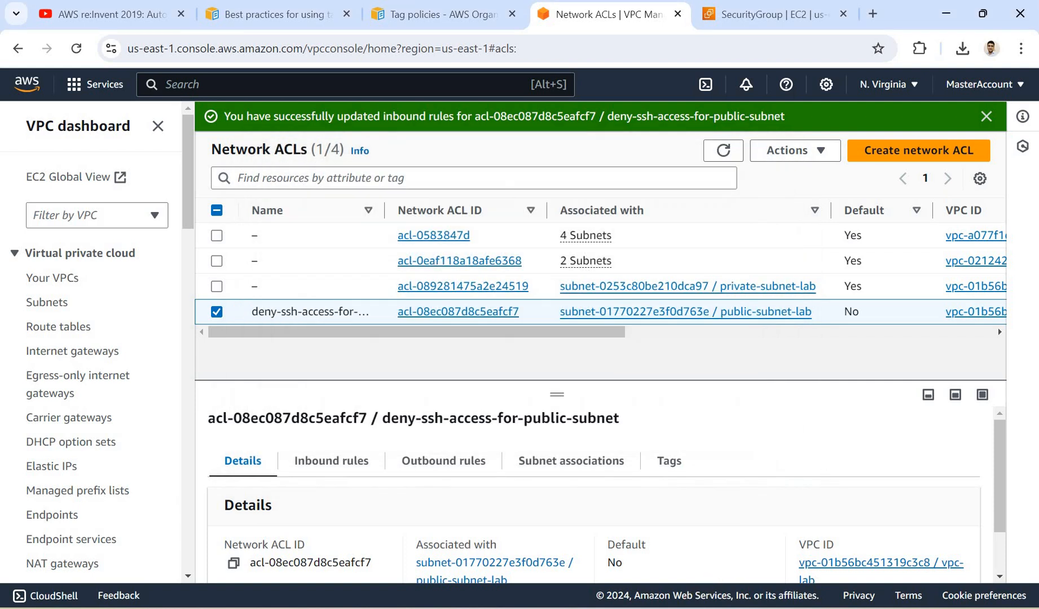
click(666, 547)
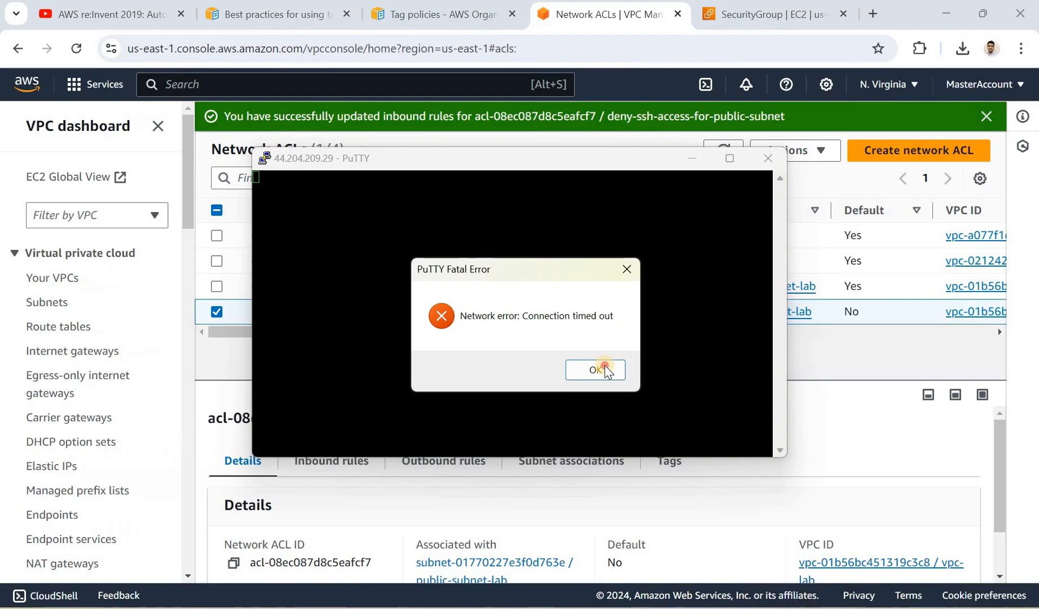
click(596, 364)
right_click(443, 165)
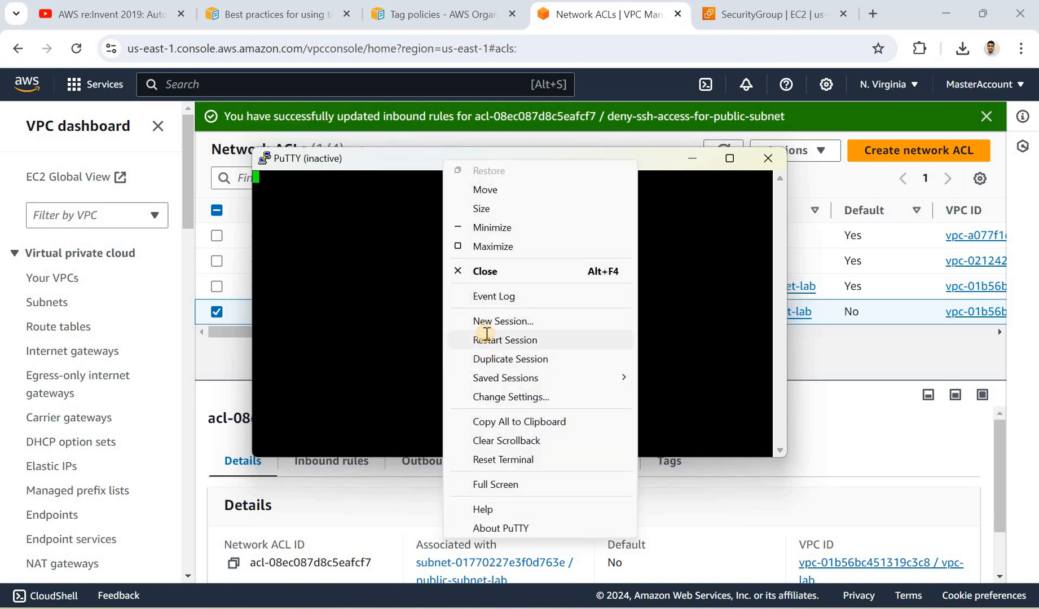
click(486, 338)
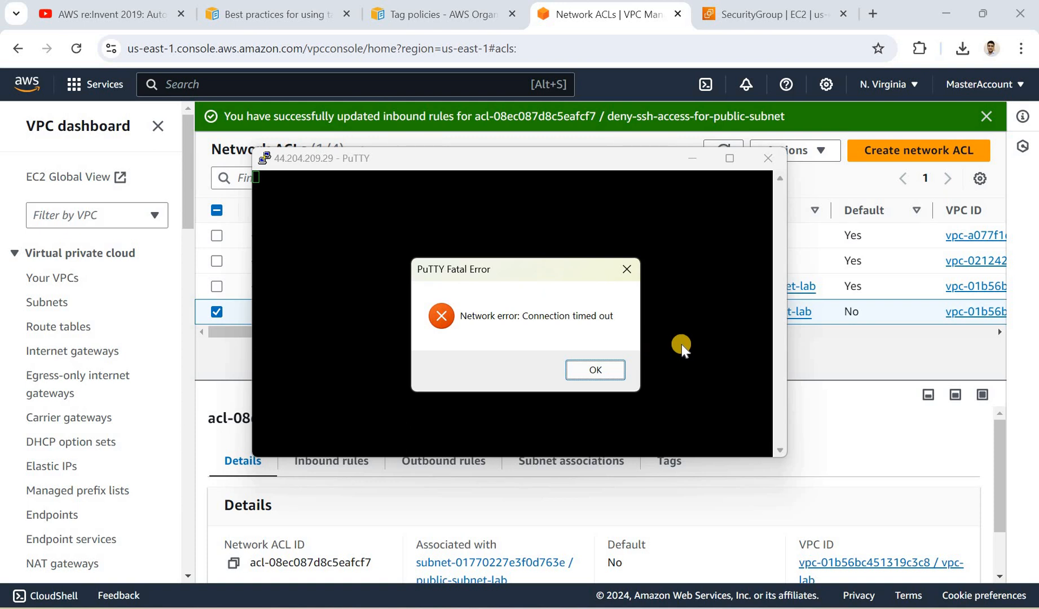
- Return to the VPC console and display the inbound rules of deny-ssh-access-for-public-subnet
click(852, 365)
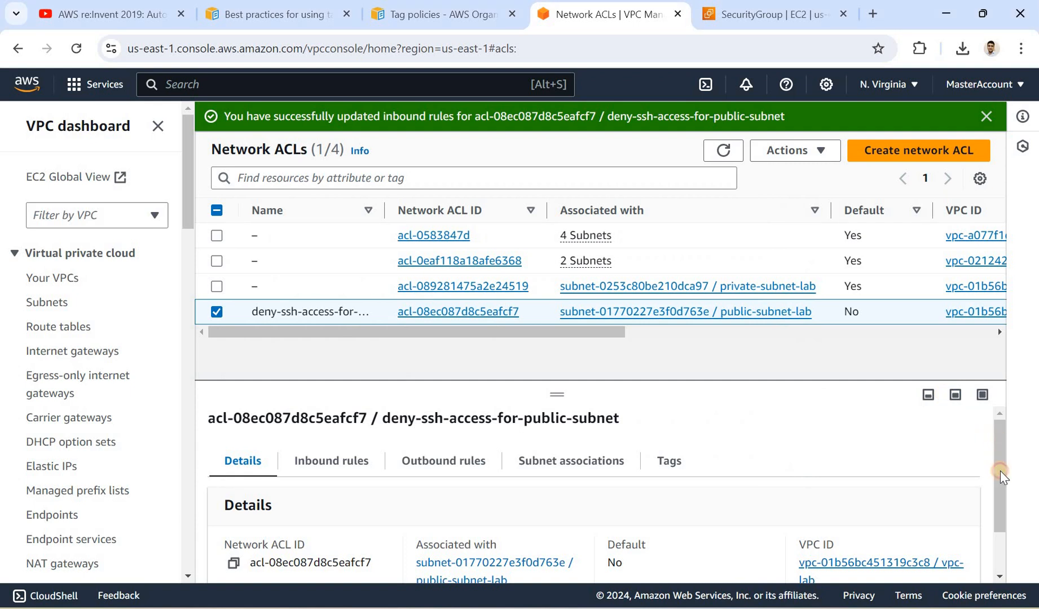
drag(997, 457, 1000, 494)
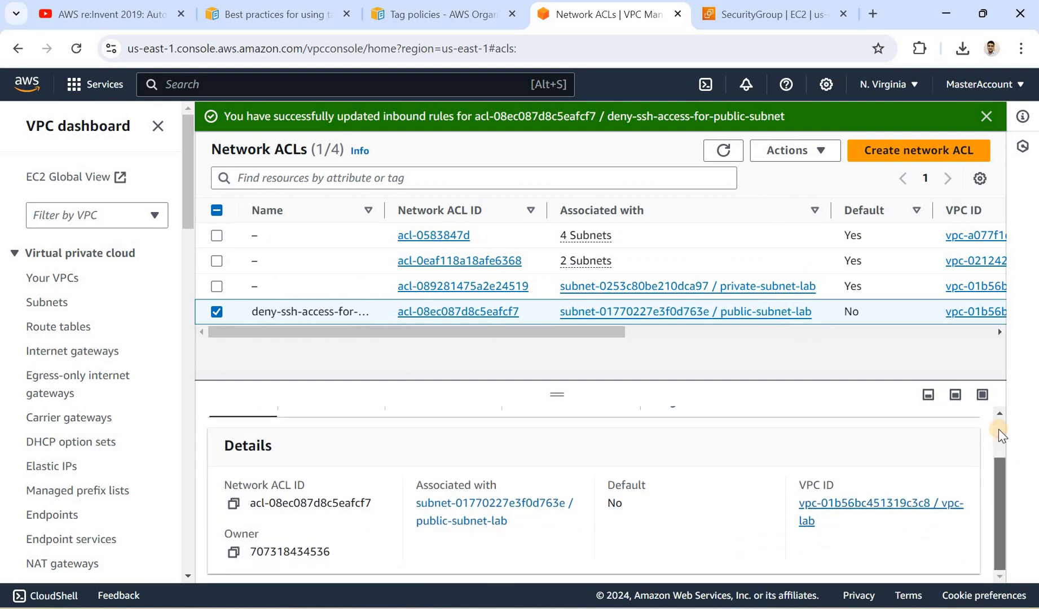
scroll(1000, 435, up, 2)
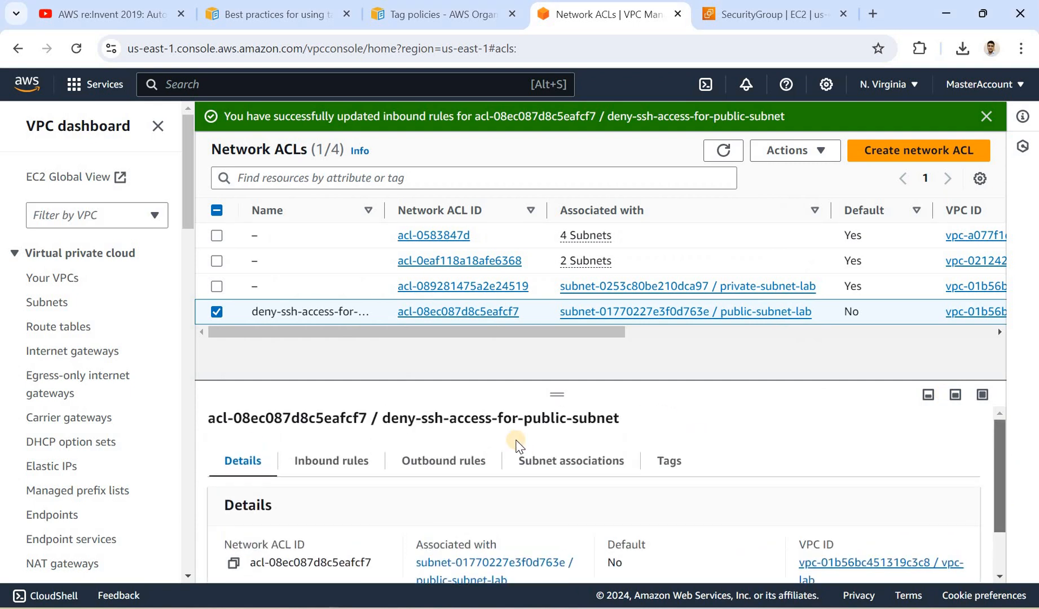
click(341, 461)
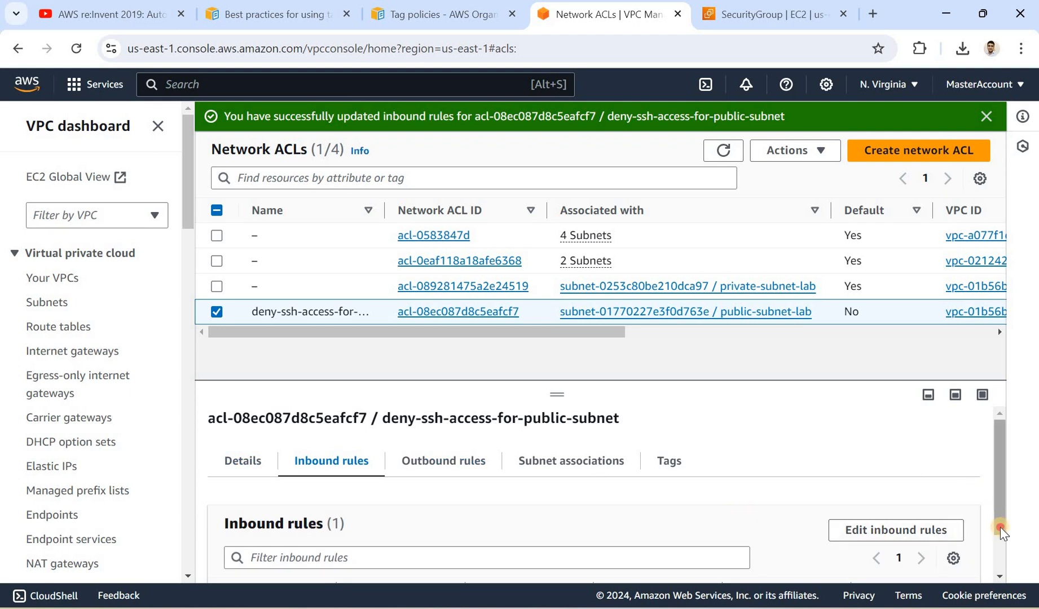
- Add inbound rule 90 to deny-ssh-access-for-public-subnet, allowing SSH (22) from 0.0.0.0/0, and save the changes
scroll(916, 535, down, 2)
click(900, 477)
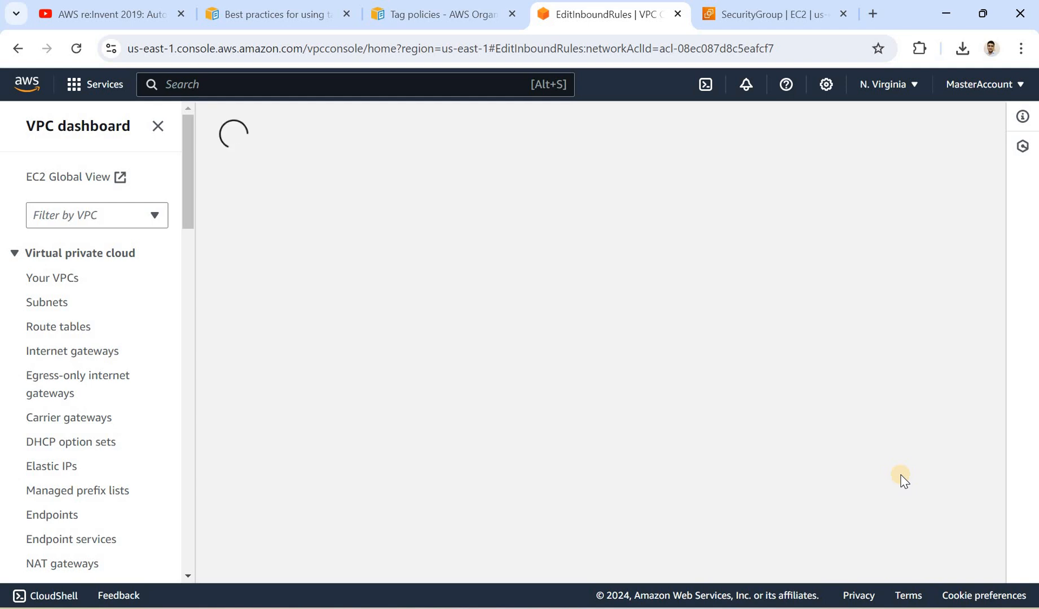
click(75, 302)
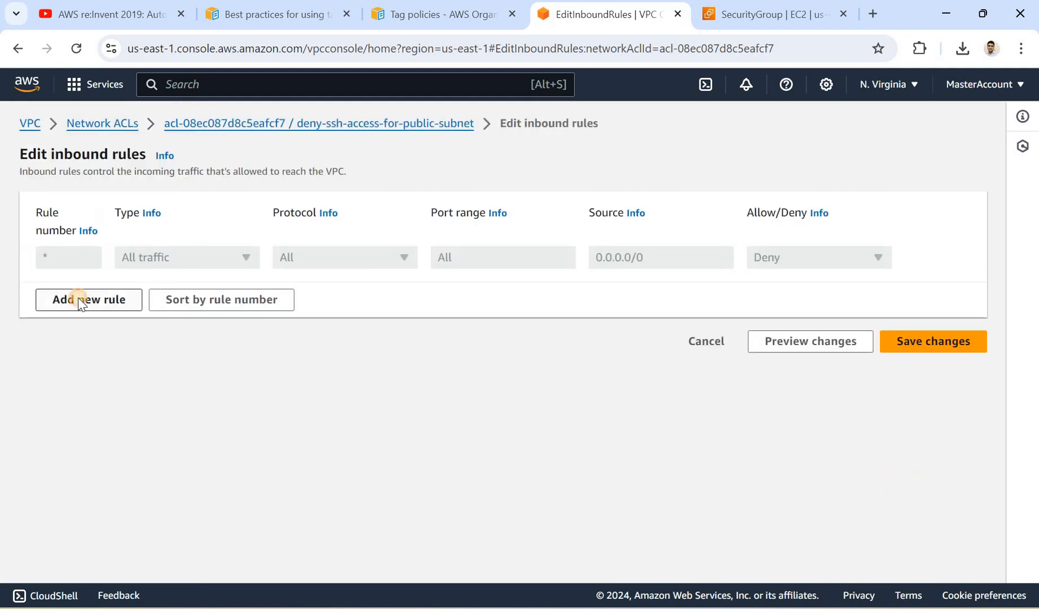
click(190, 263)
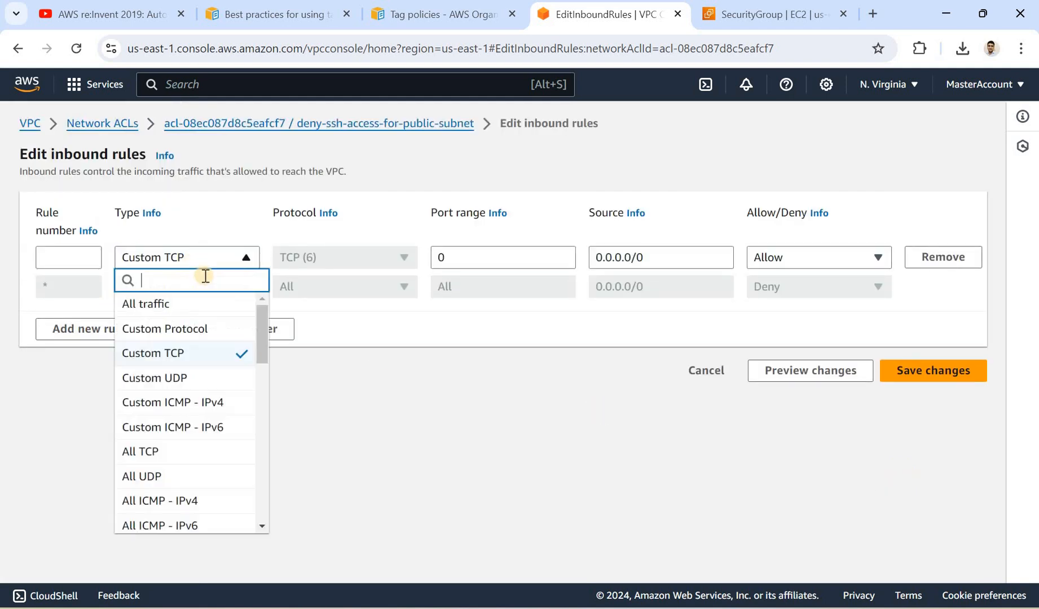
text(ssh)
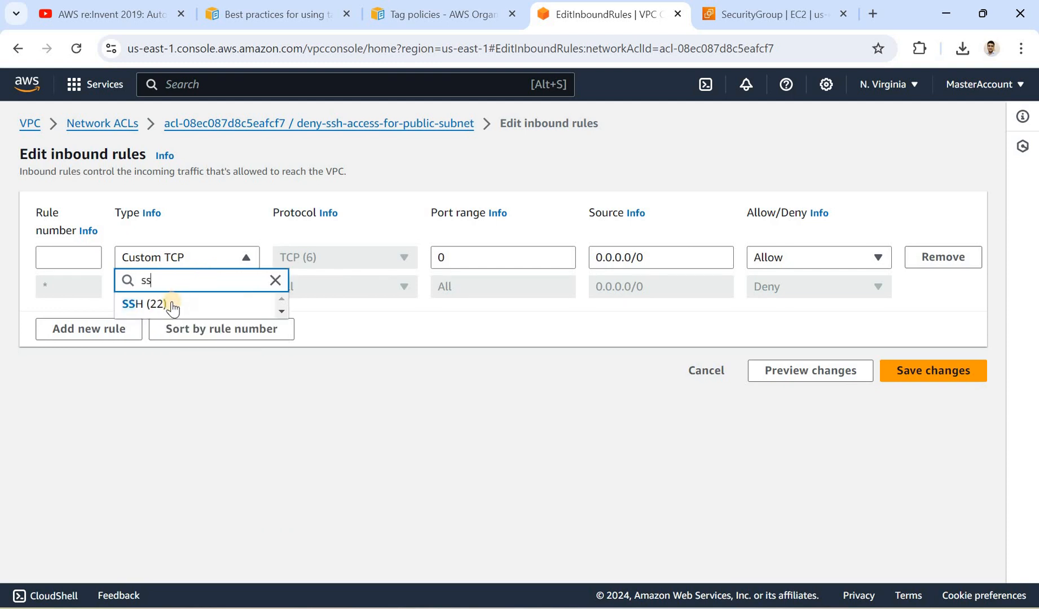
key(Return)
click(74, 259)
text(90)
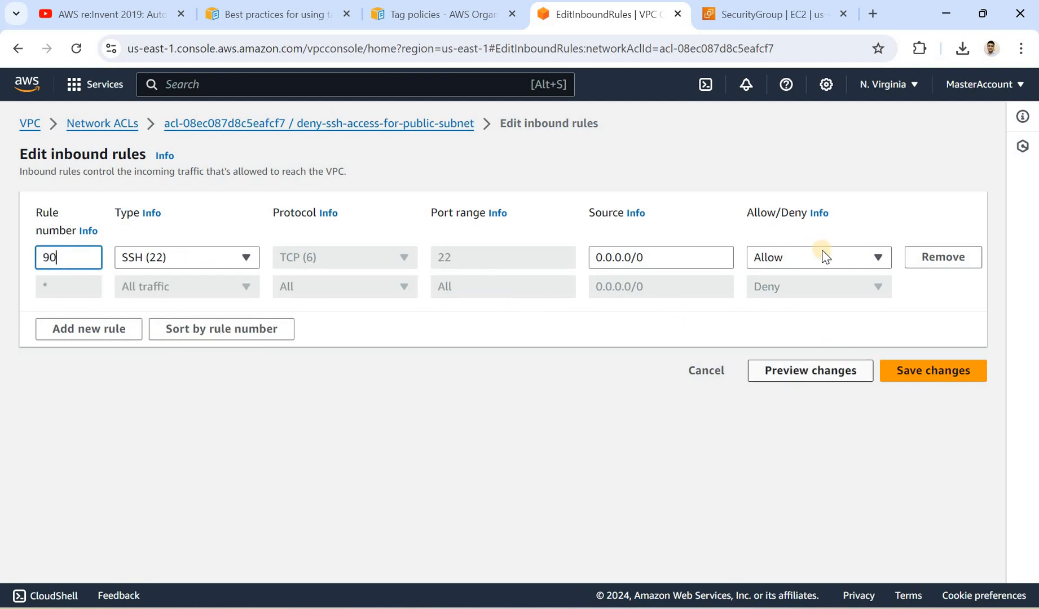
click(917, 372)
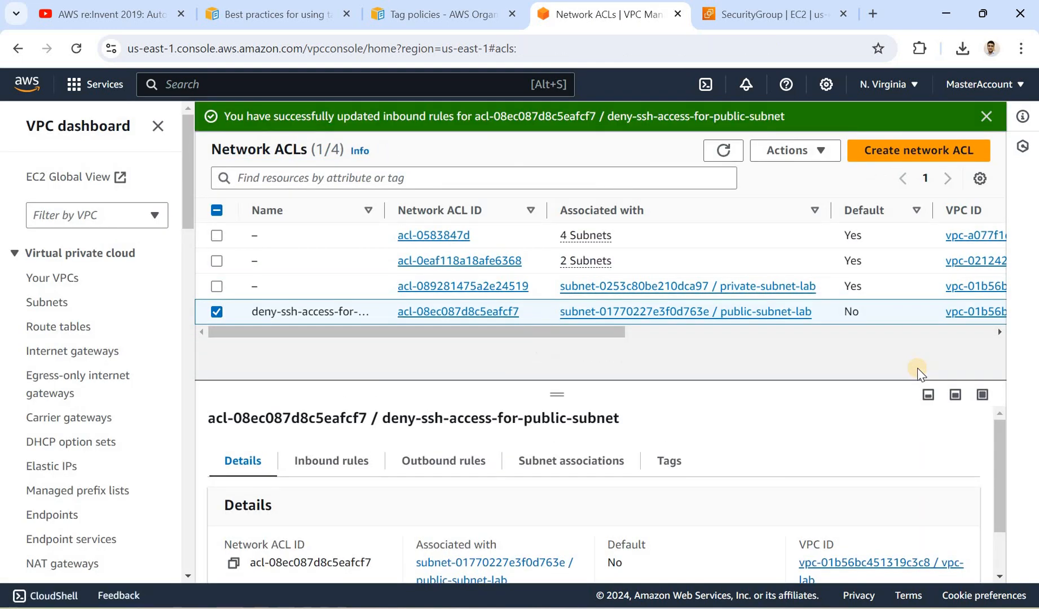
- Switch to PuTTY, dismiss the connection error, restart the session to 44.204.209.29 and log in as ec2-user
click(711, 566)
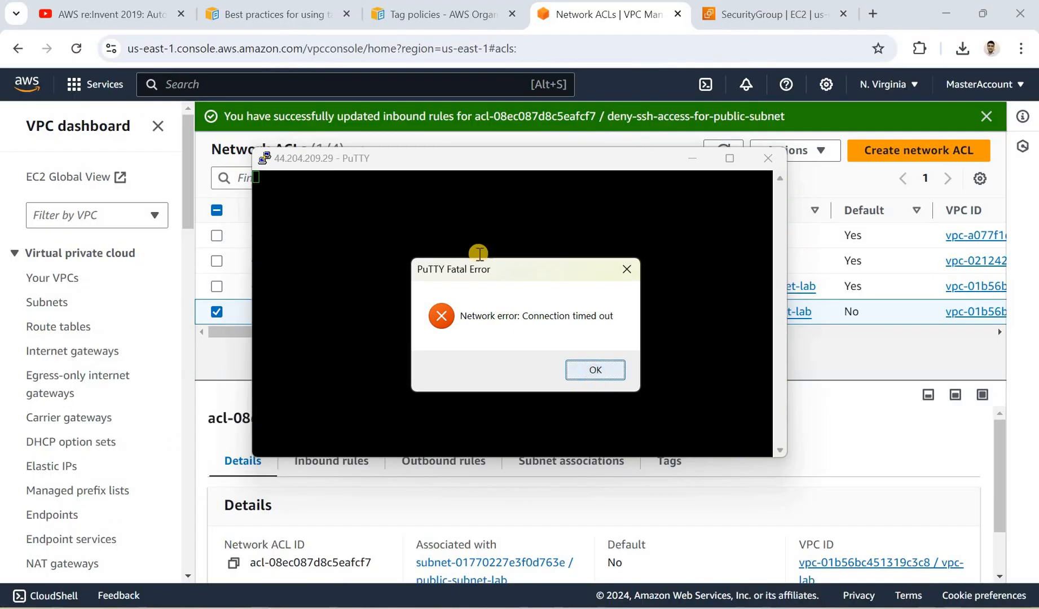
click(595, 371)
right_click(411, 166)
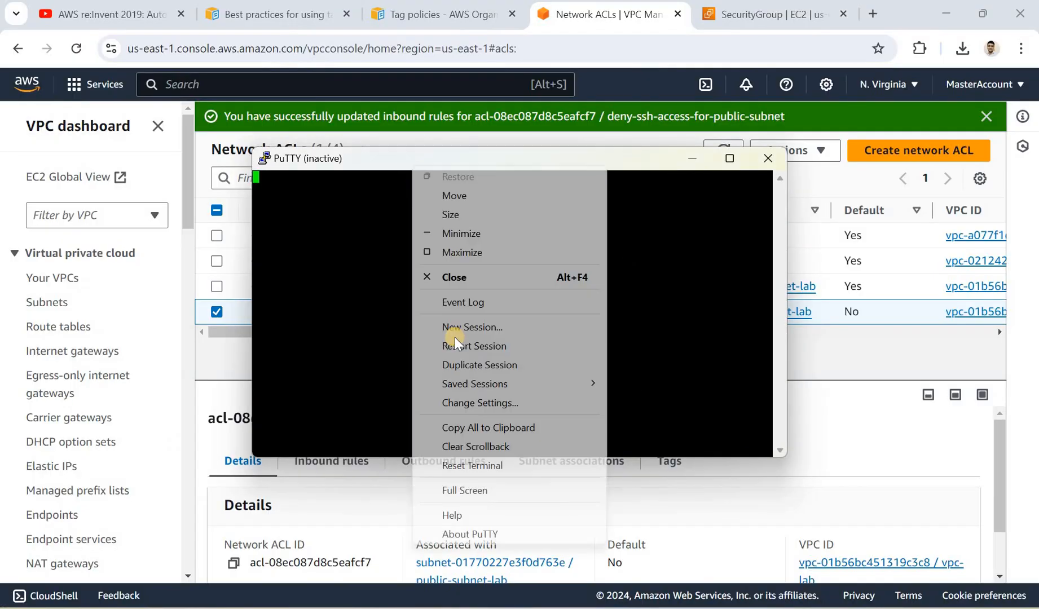
click(485, 364)
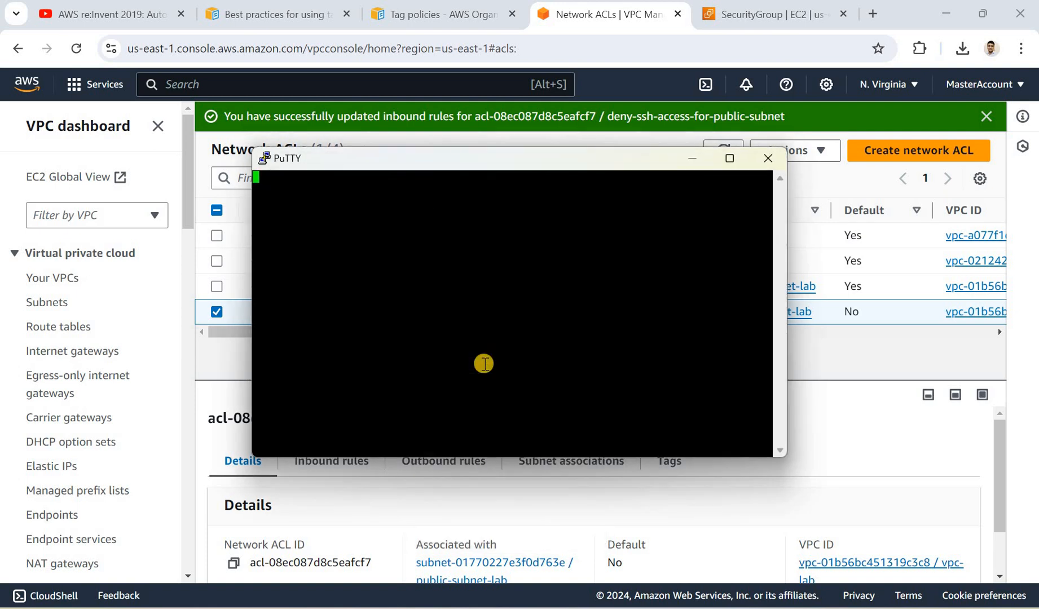
text(ec2-user)
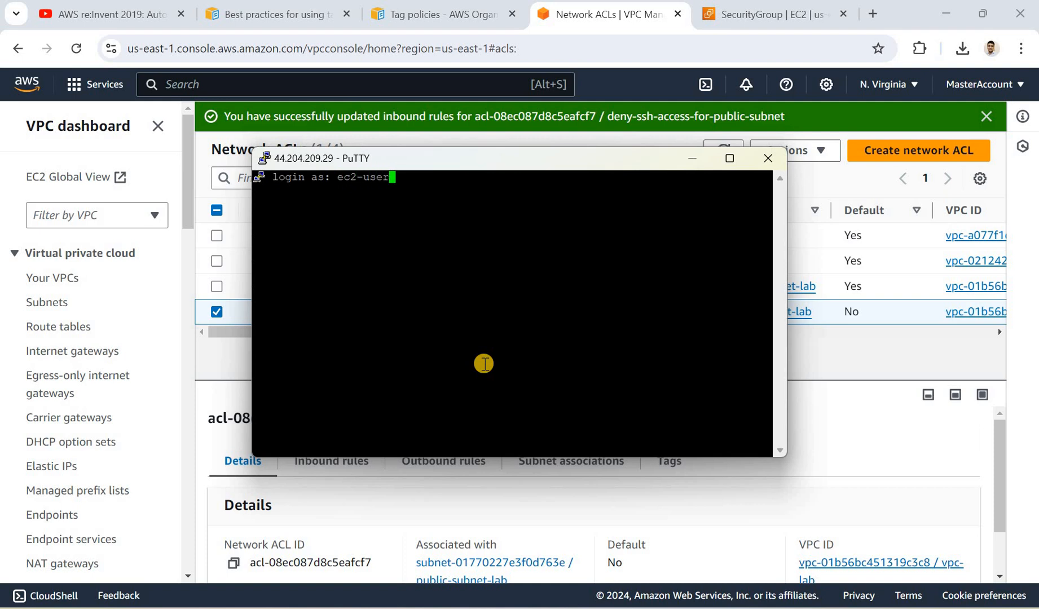
key(Return)
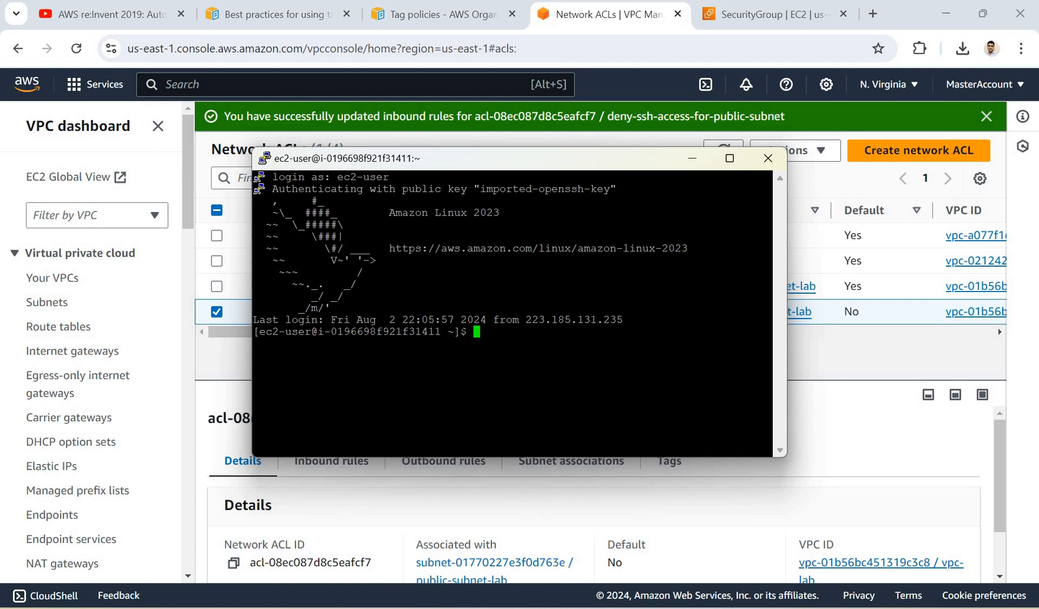
- Switch to Paint and display the VPC lab architecture diagram
mouse_move(579, 601)
click(601, 542)
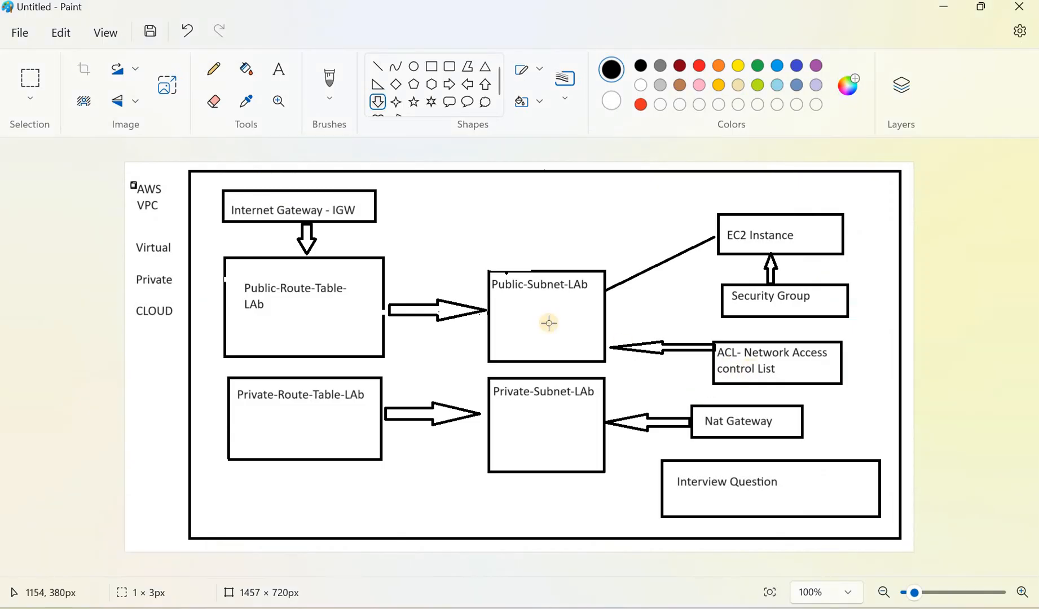